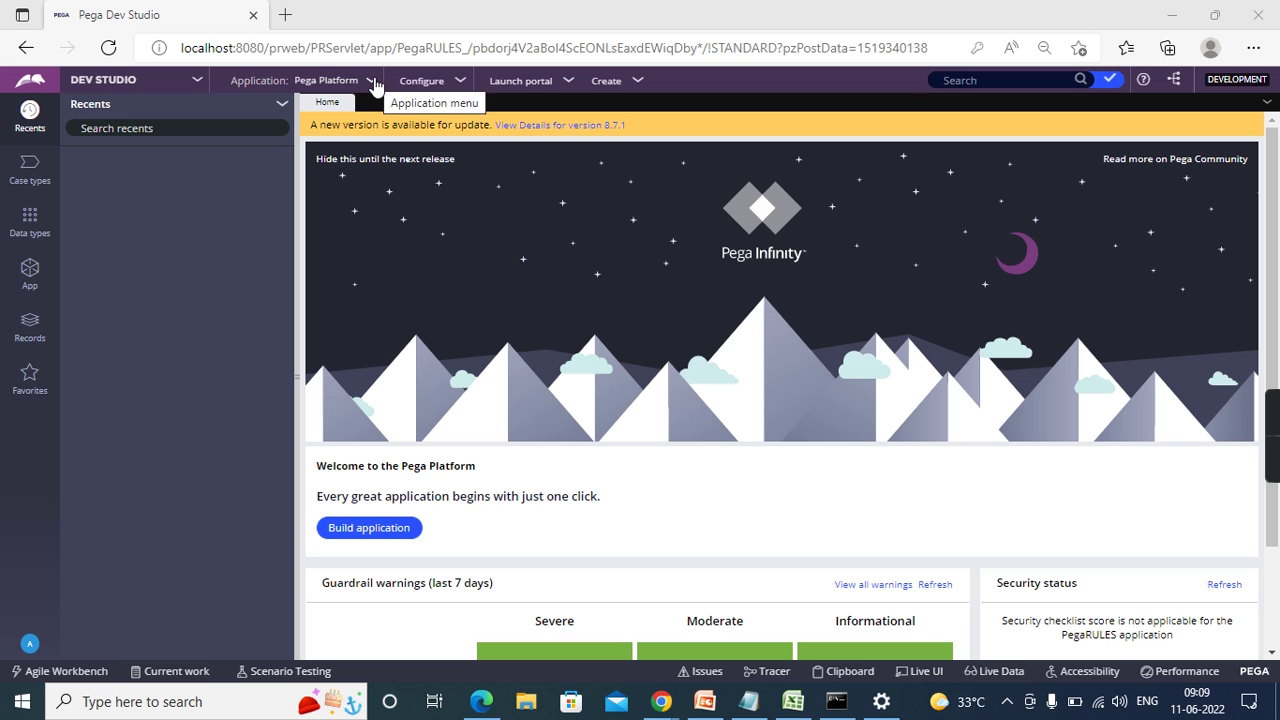
- Choose New Application from the Application menu next to Pega Platform
click(372, 82)
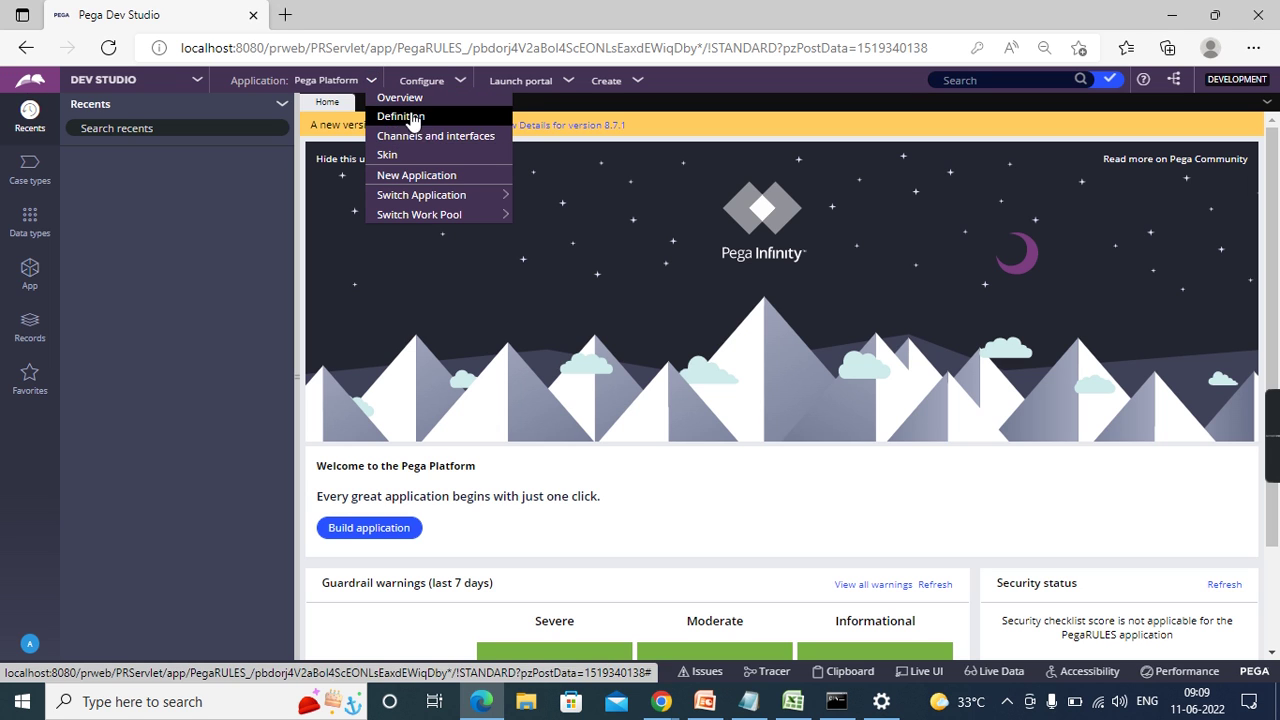
click(410, 176)
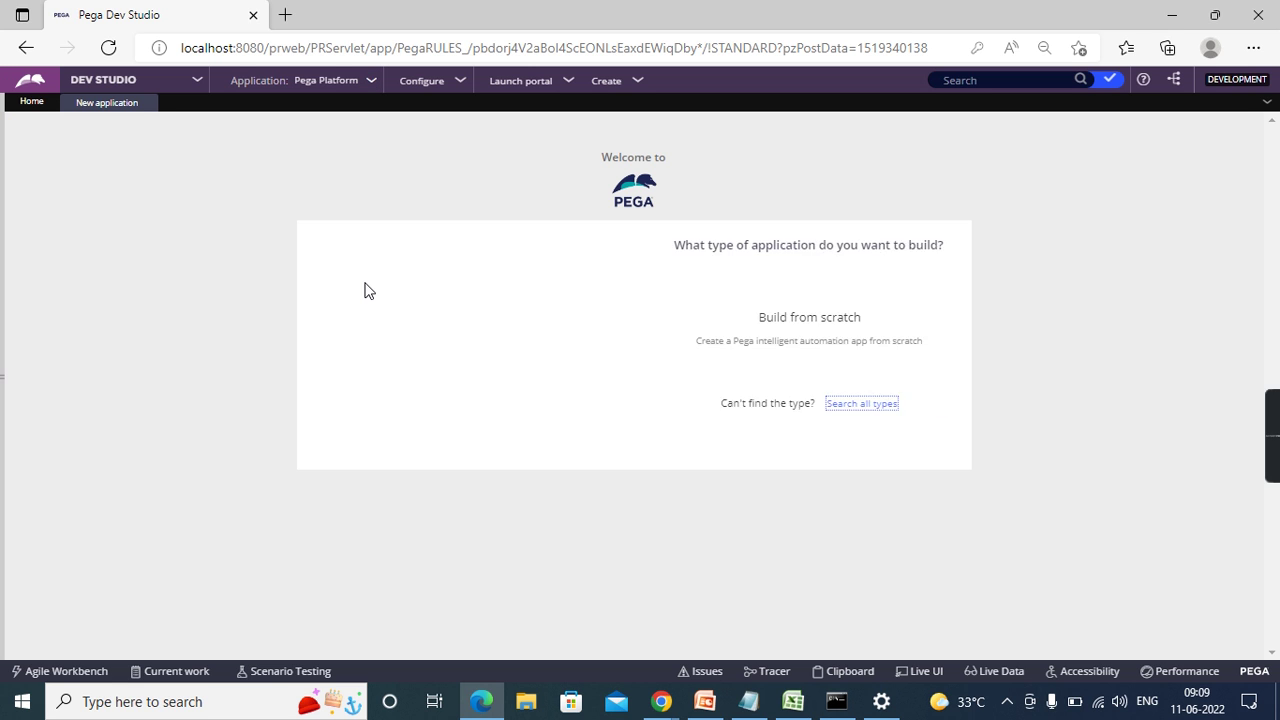
- Build the application from scratch with the Theme Cosmos (Traditional architecture) experience
mouse_move(571, 374)
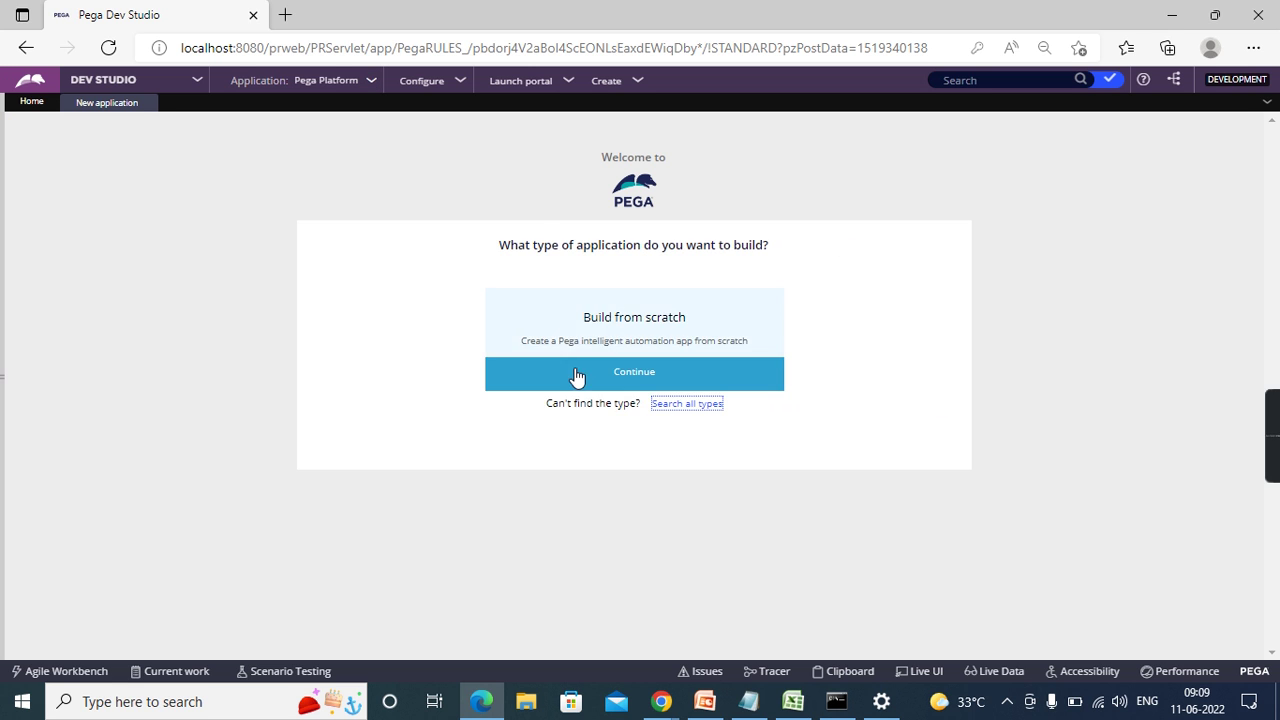
click(617, 328)
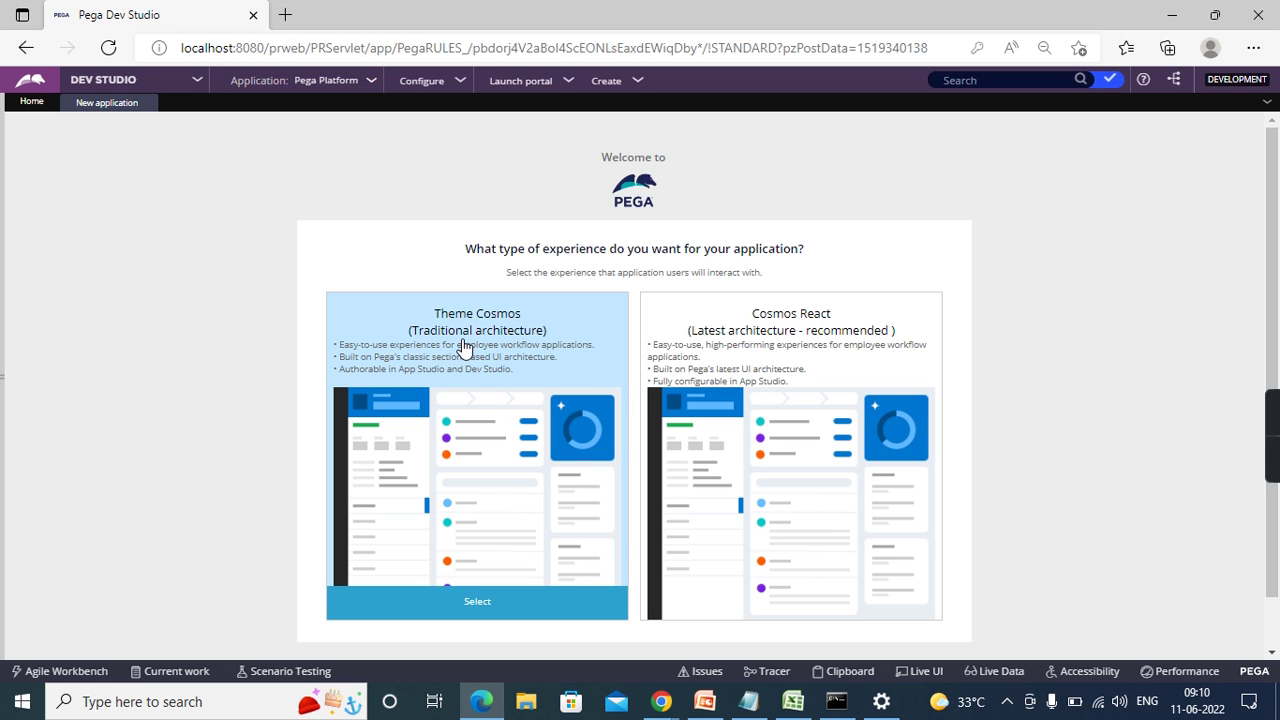
click(445, 568)
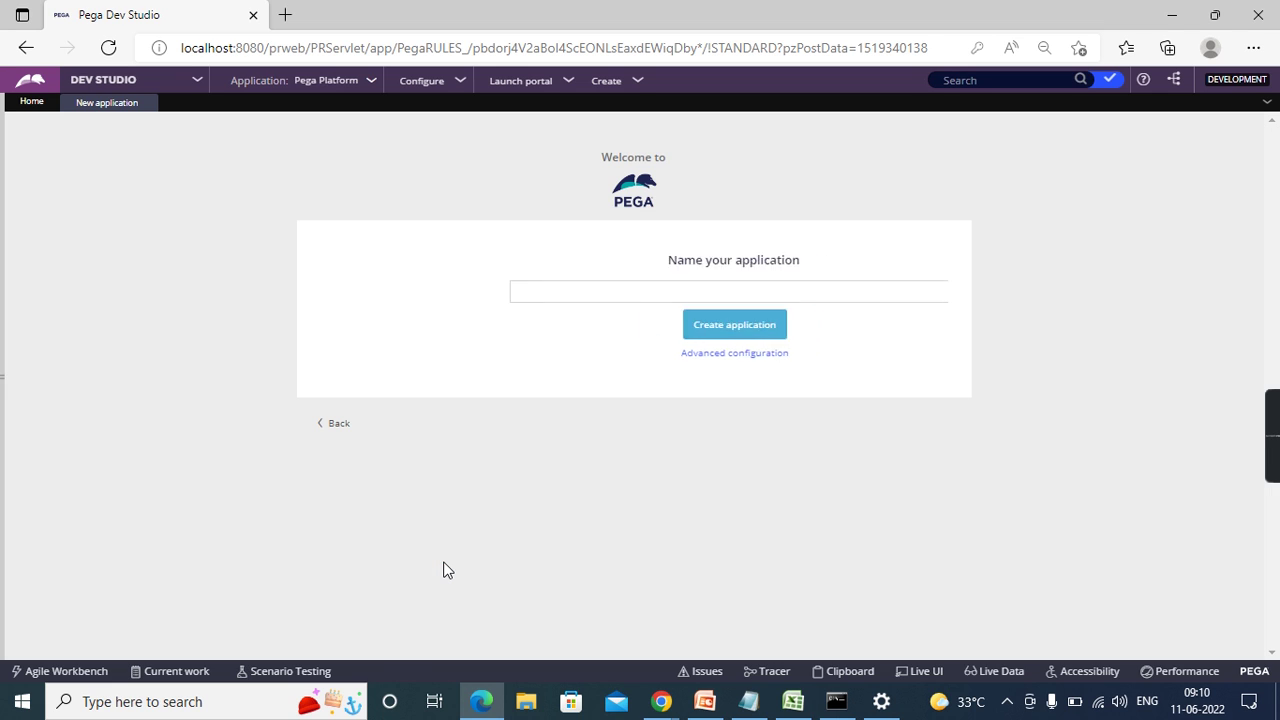
- Name the application ICICIIMP and bring up its Advanced configuration settings
click(517, 287)
text(ICICIIMP)
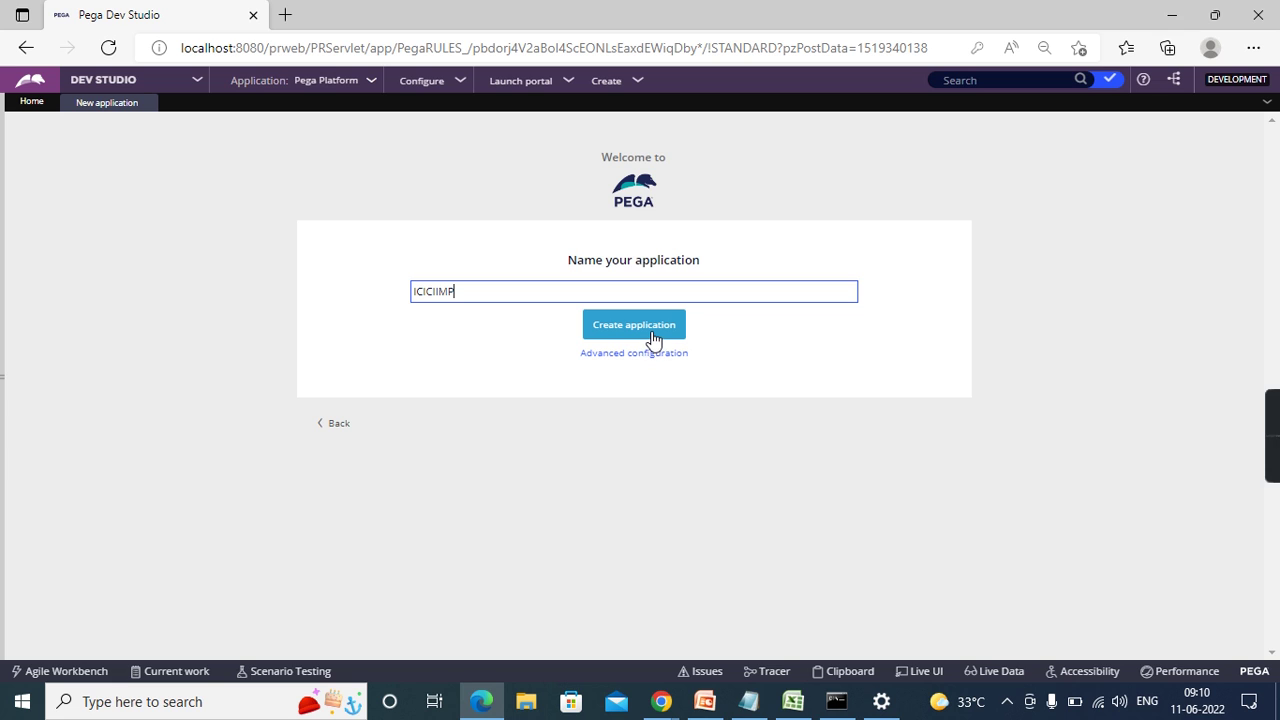
click(631, 356)
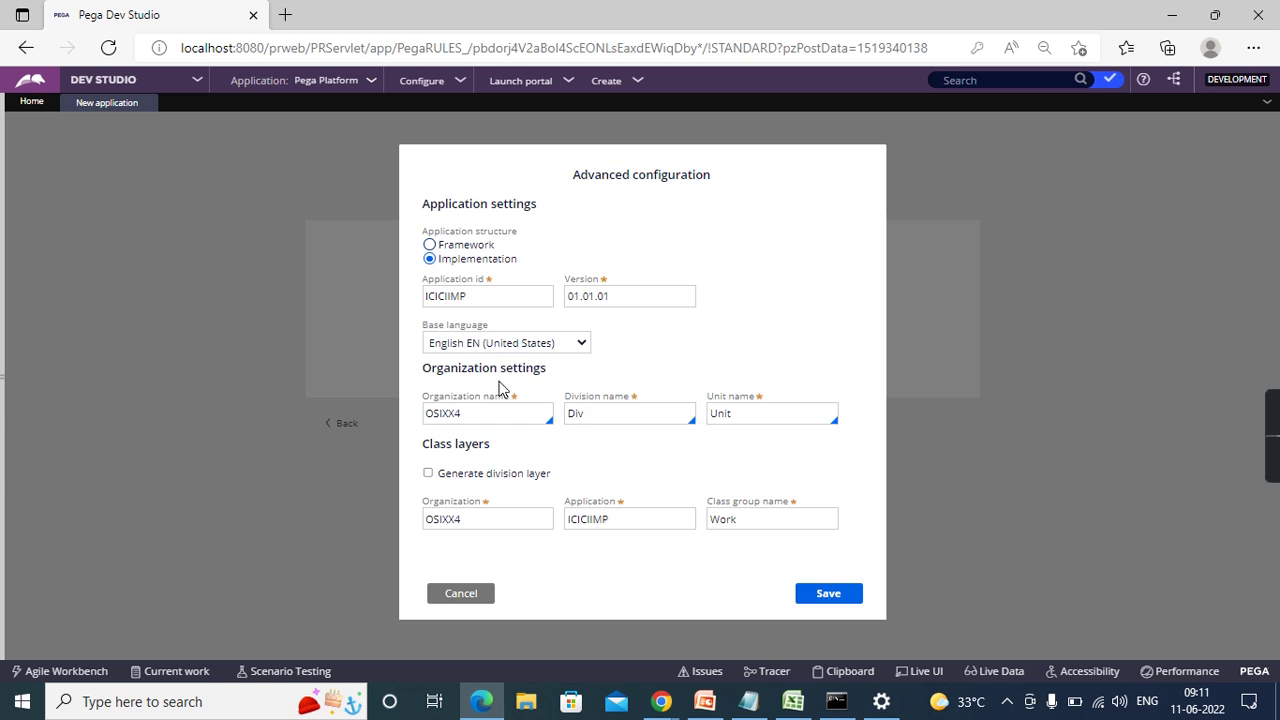
- Change Organization name and Class layers Organization to ICICI, then save the configuration
click(477, 410)
double_click(479, 411)
text(ICICI)
click(558, 558)
double_click(477, 518)
text(ICIC)
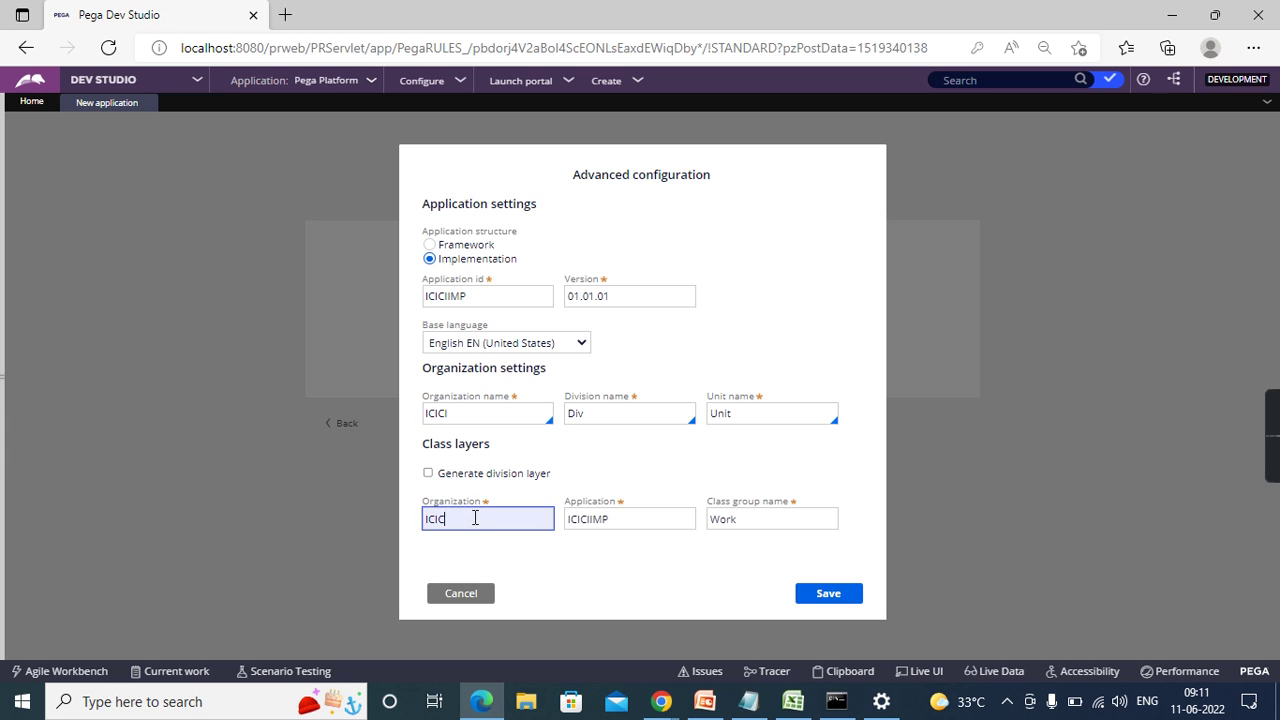
text(I)
click(490, 512)
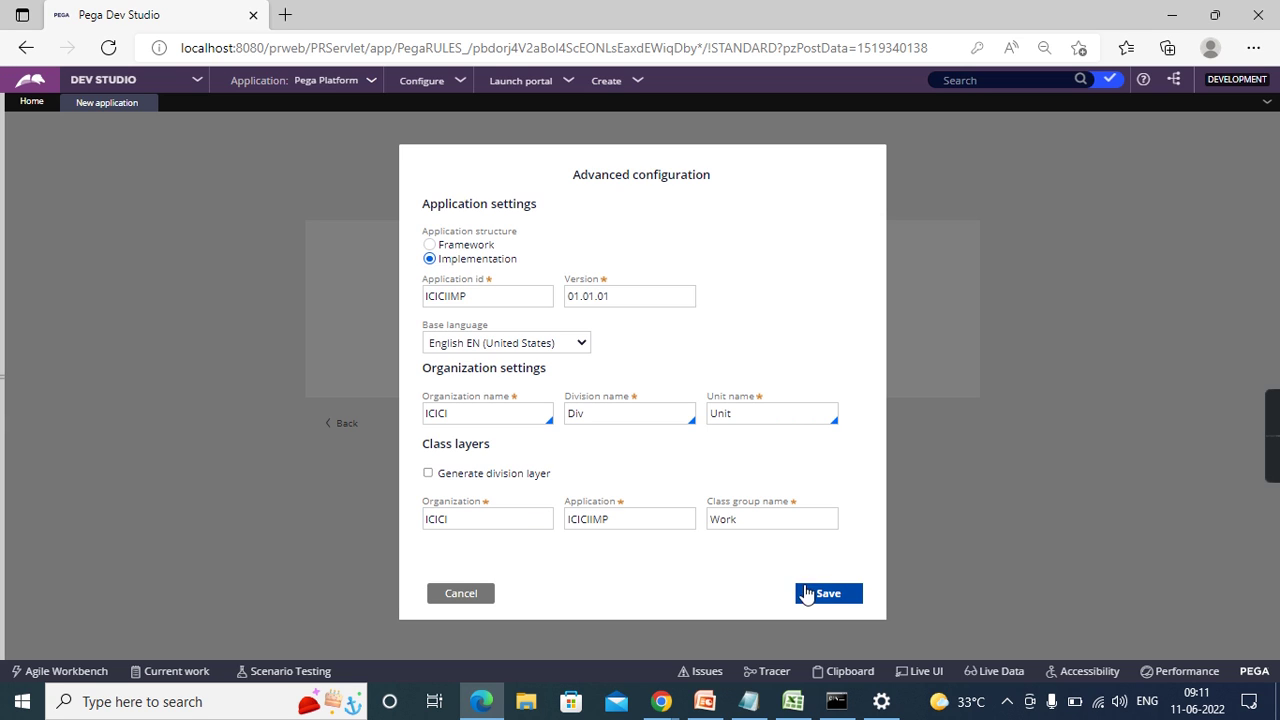
click(828, 594)
click(608, 291)
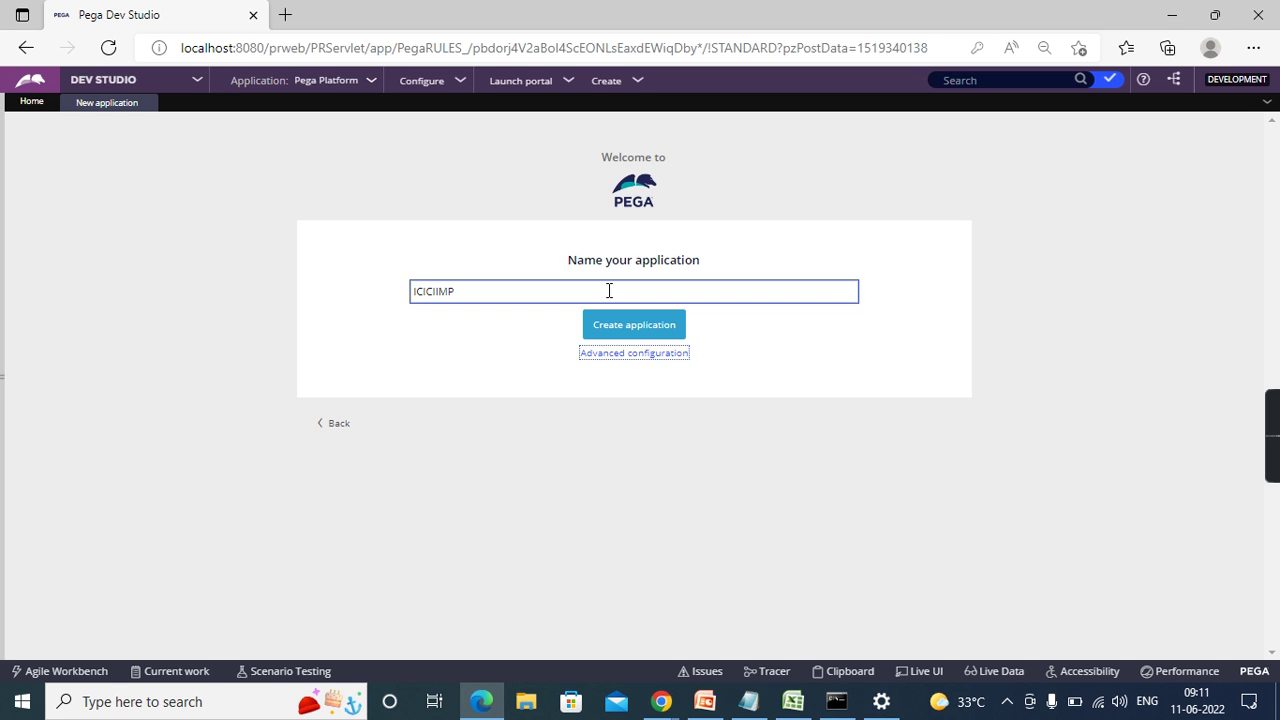
- Create the ICICIIMP application, dismissing the Edge prompt while it builds
click(662, 338)
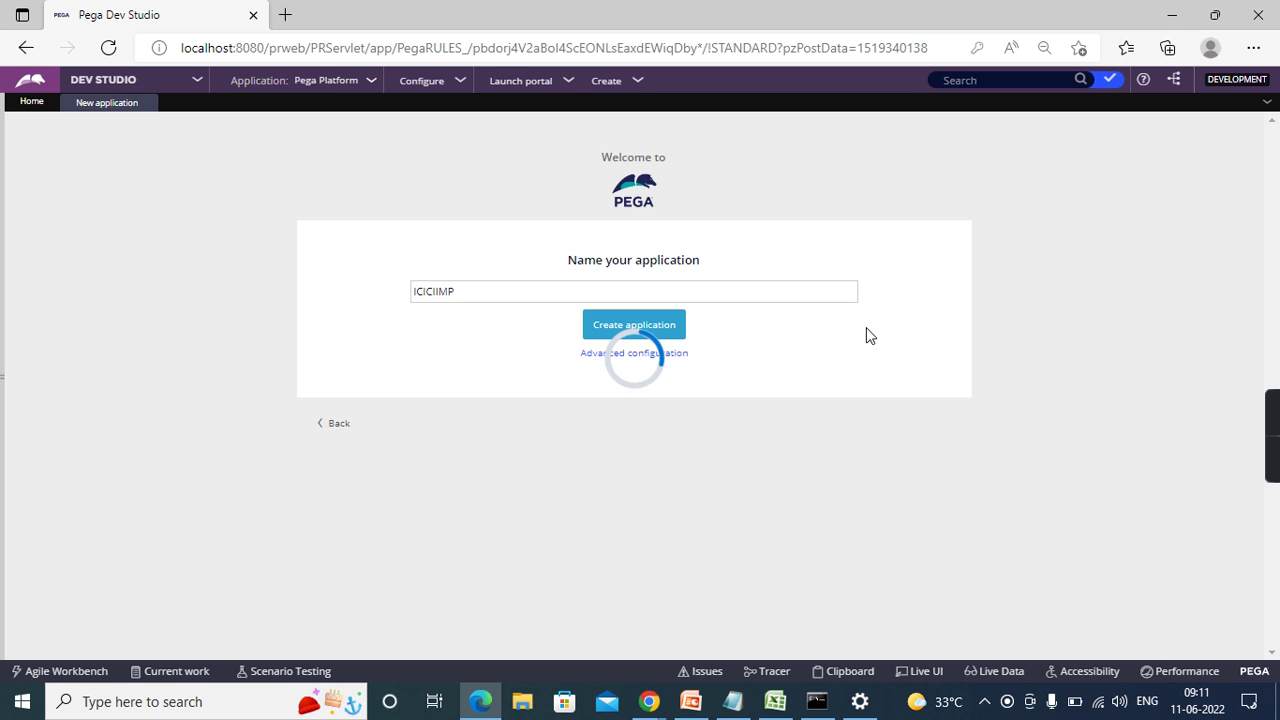
key(alt+f)
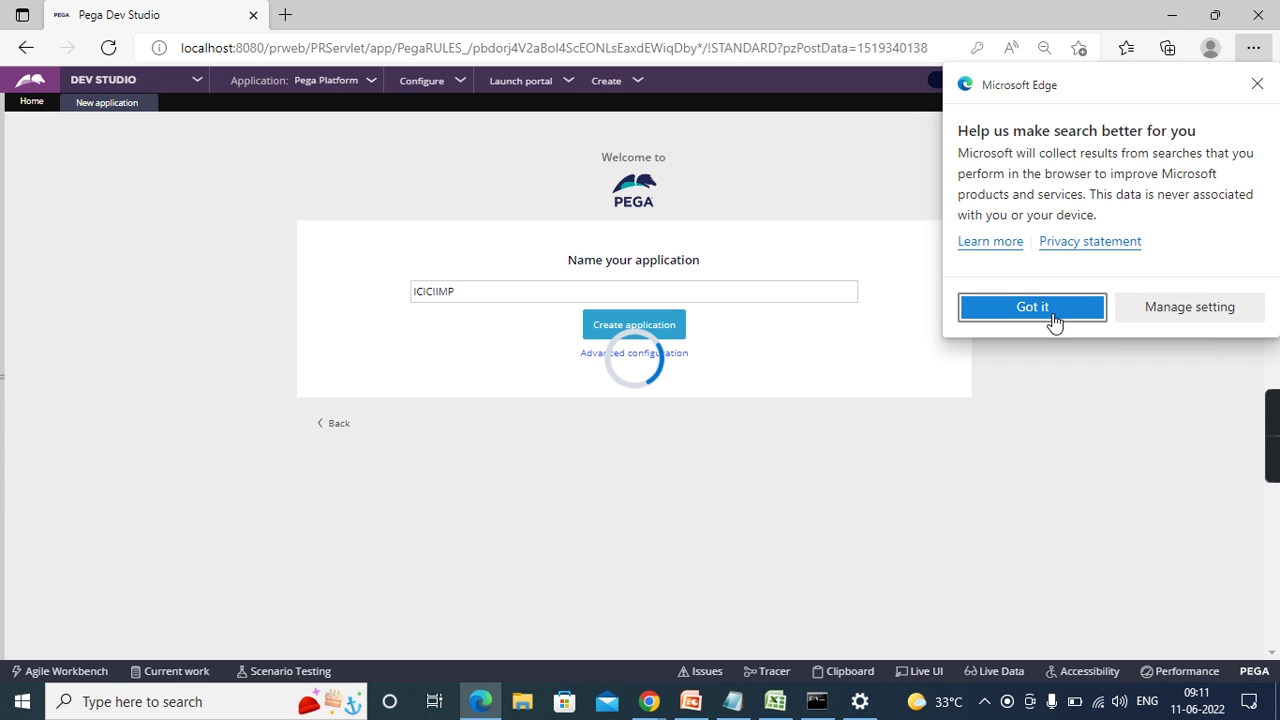
click(1032, 307)
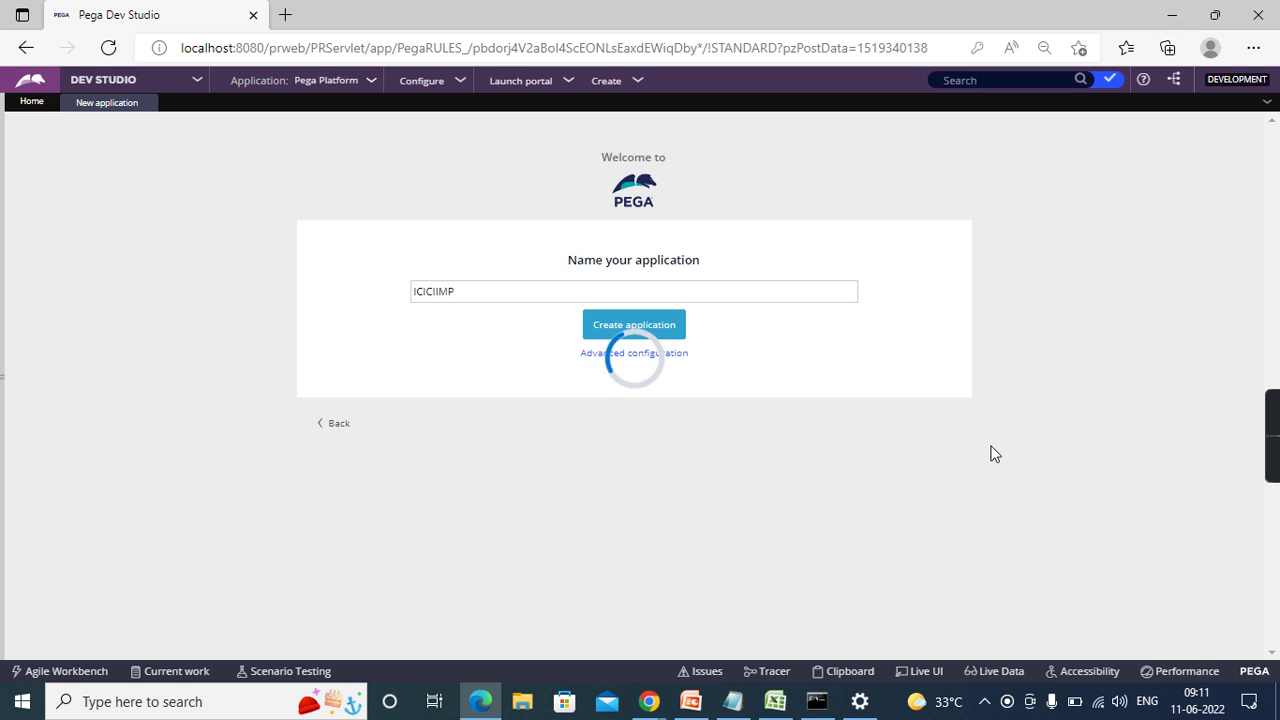
click(516, 380)
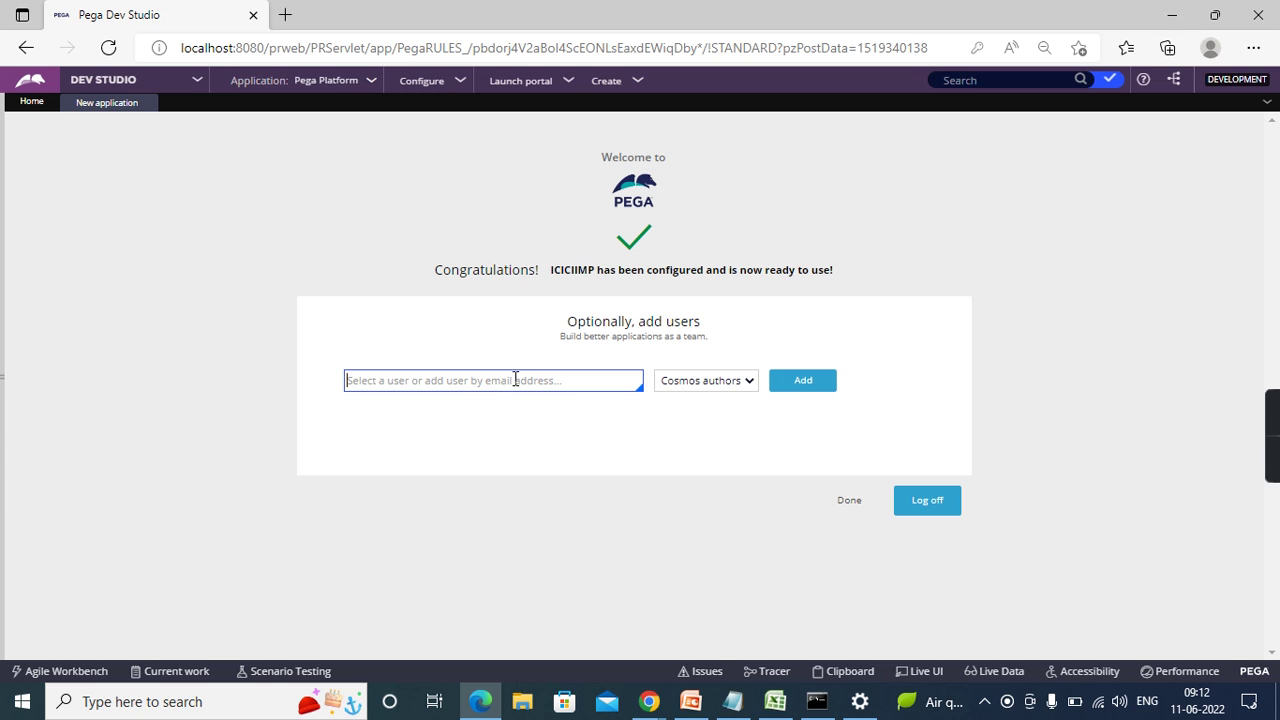
- Add the new user's ID as a Cosmos authors user and copy its generated password
text(CC)
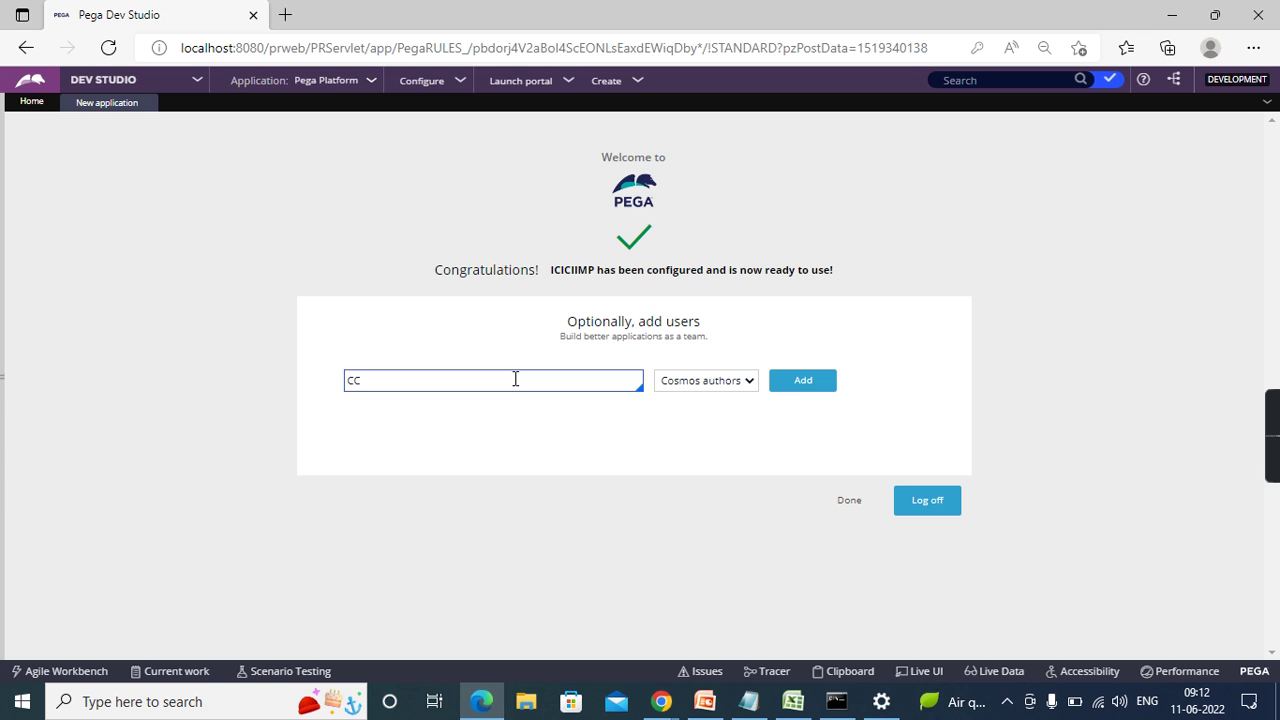
text(@ICICI)
click(829, 389)
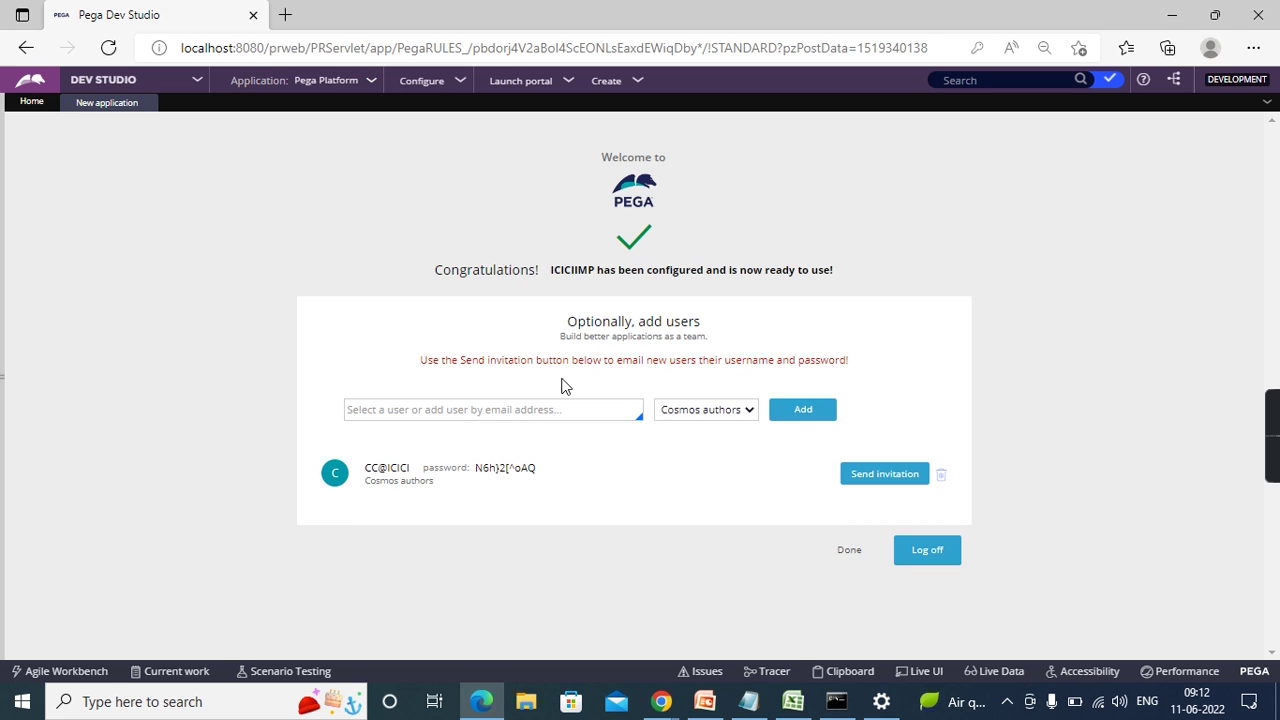
double_click(500, 468)
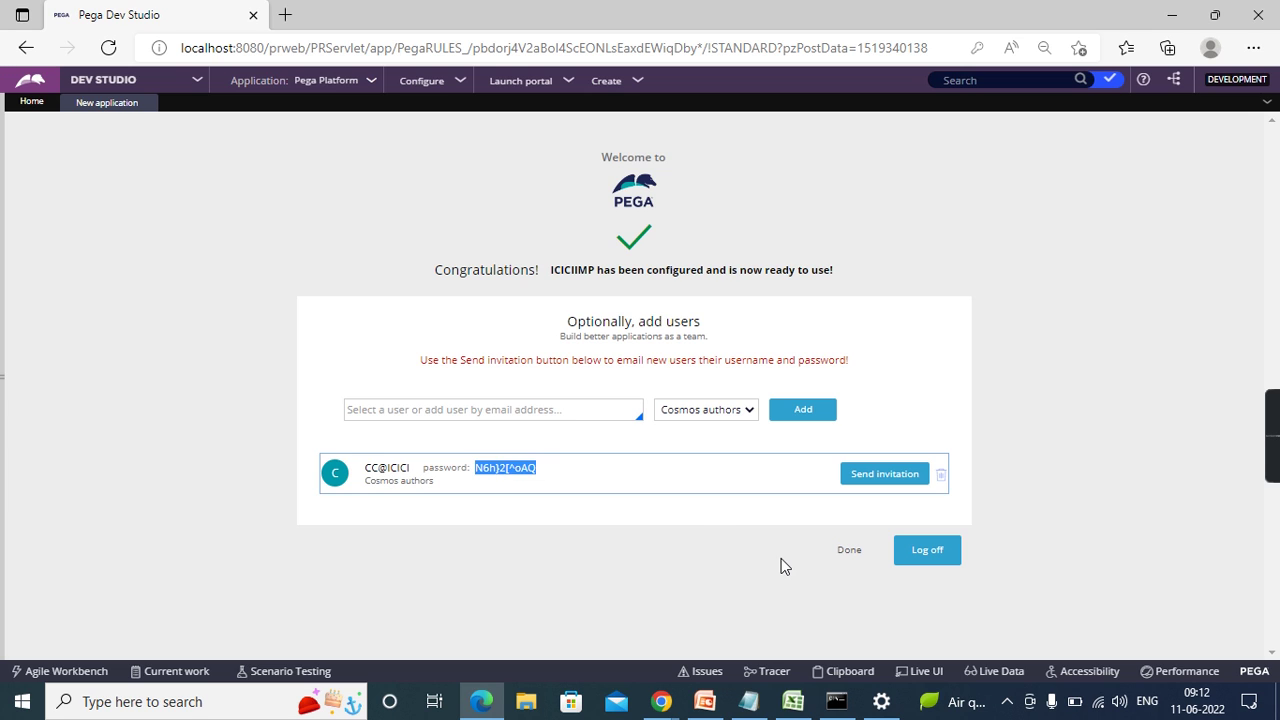
- Log off and log back in with the new user's ID and pasted generated password
click(924, 556)
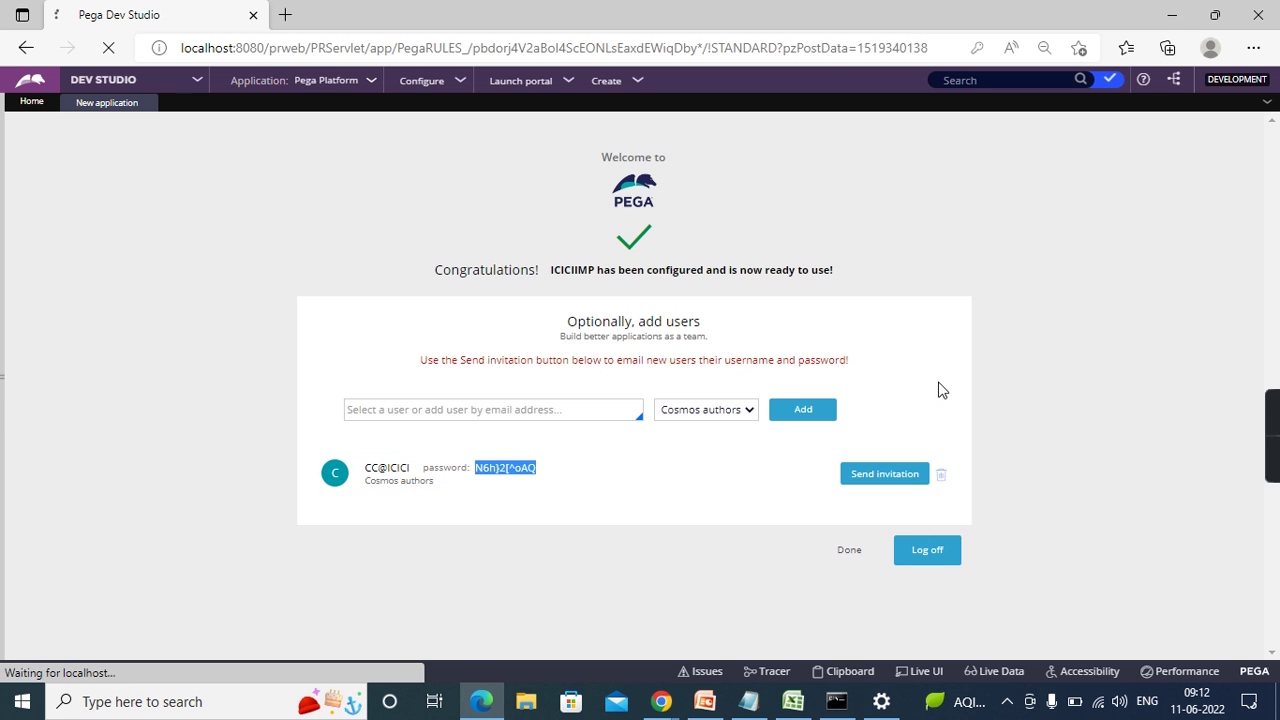
text(cc)
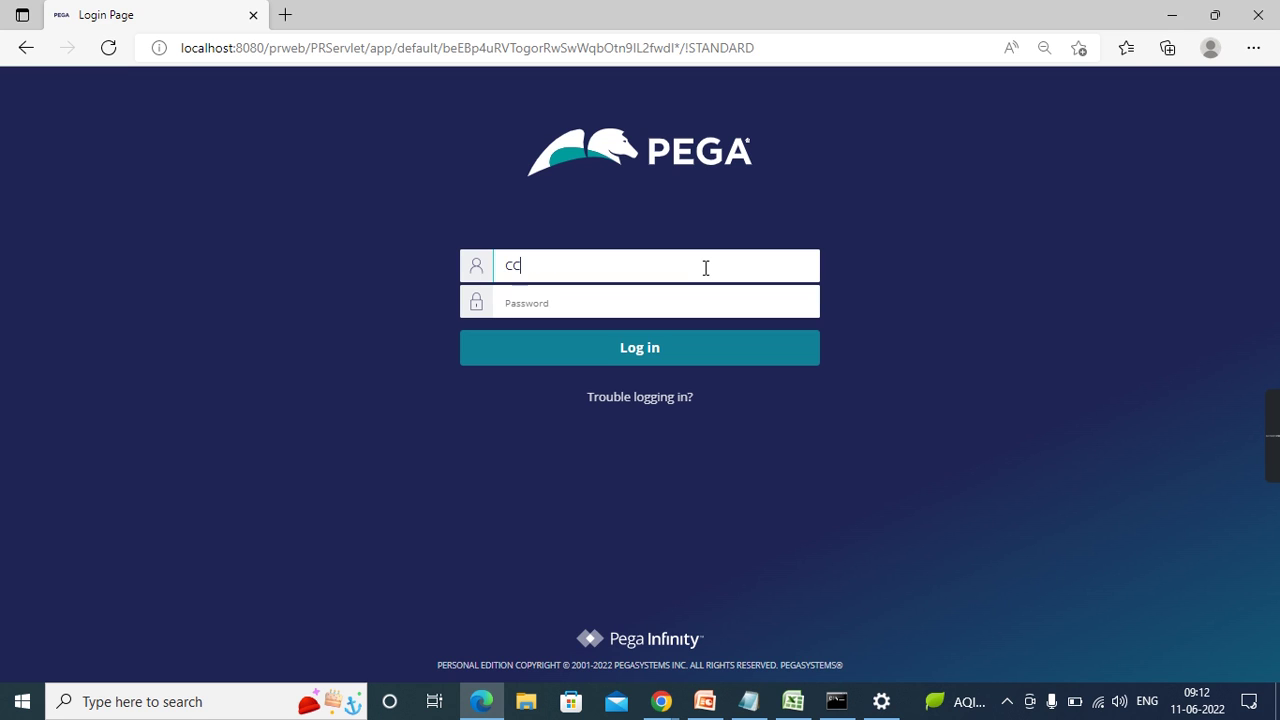
text(@)
text(ICICI)
key(Tab)
text(**********)
key(Return)
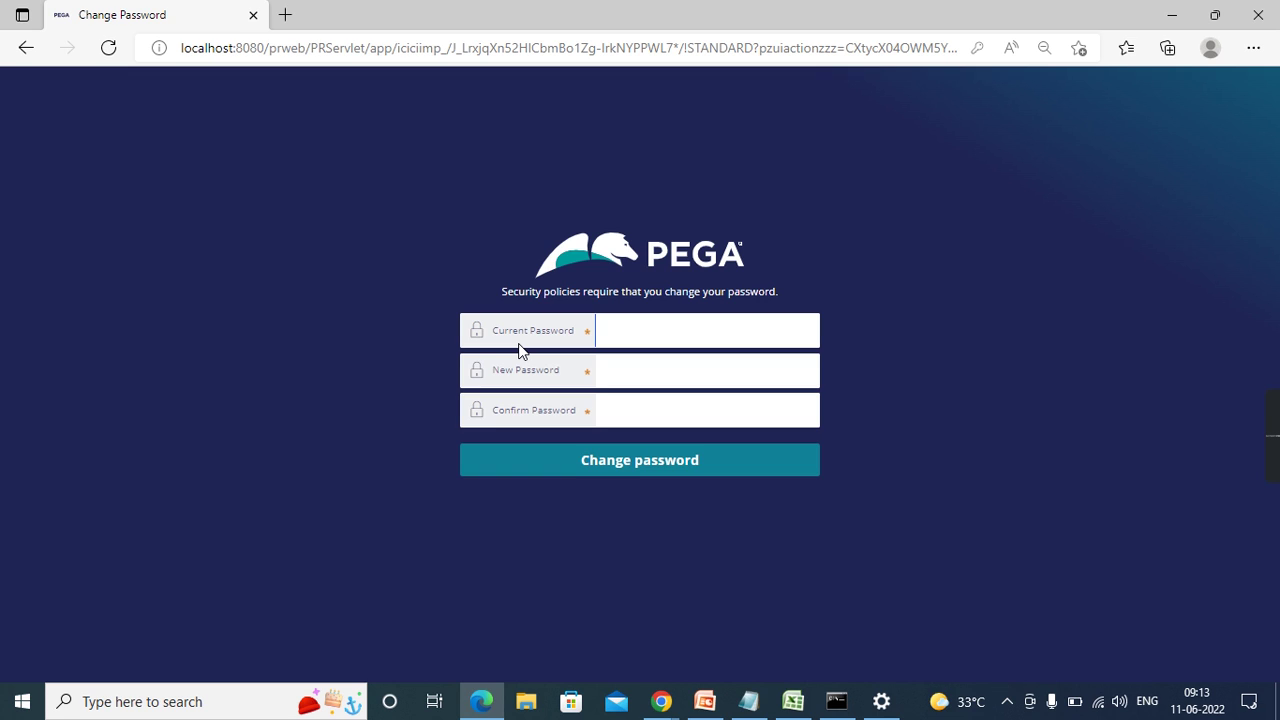
- Paste the generated password as current, enter and confirm a new password, and submit
click(675, 327)
key(ctrl+v)
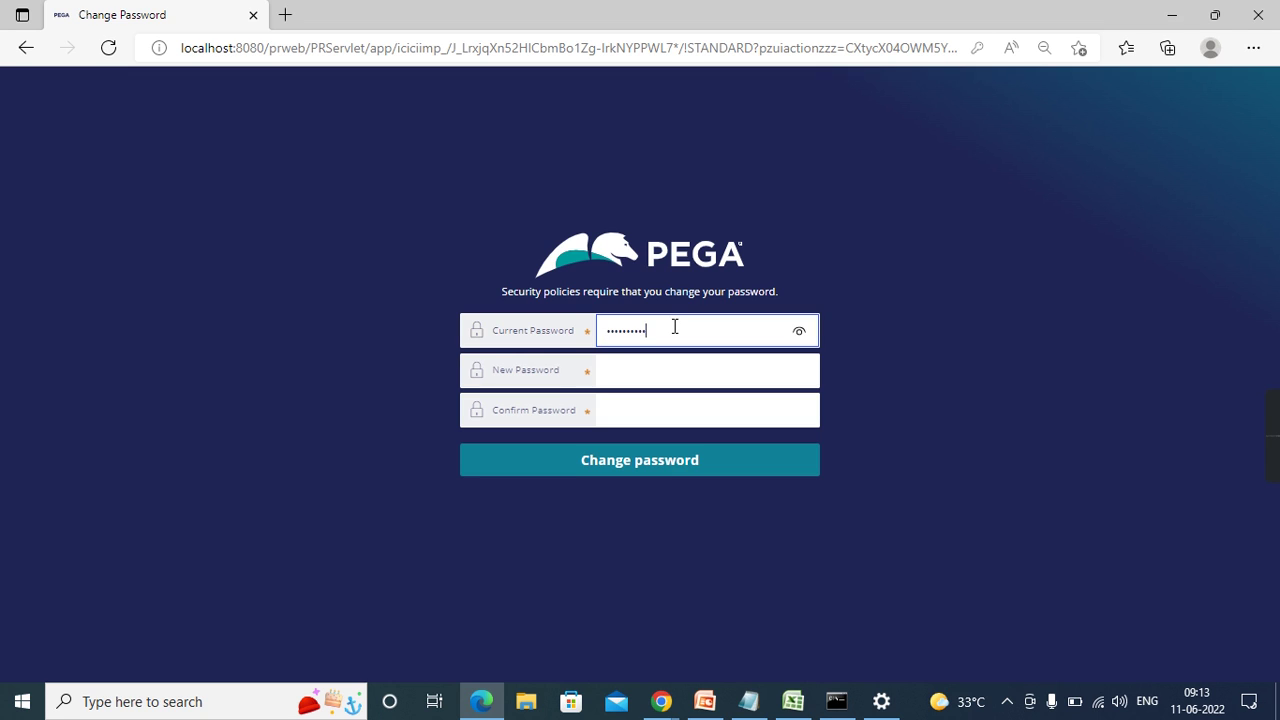
key(Tab)
text(•••••)
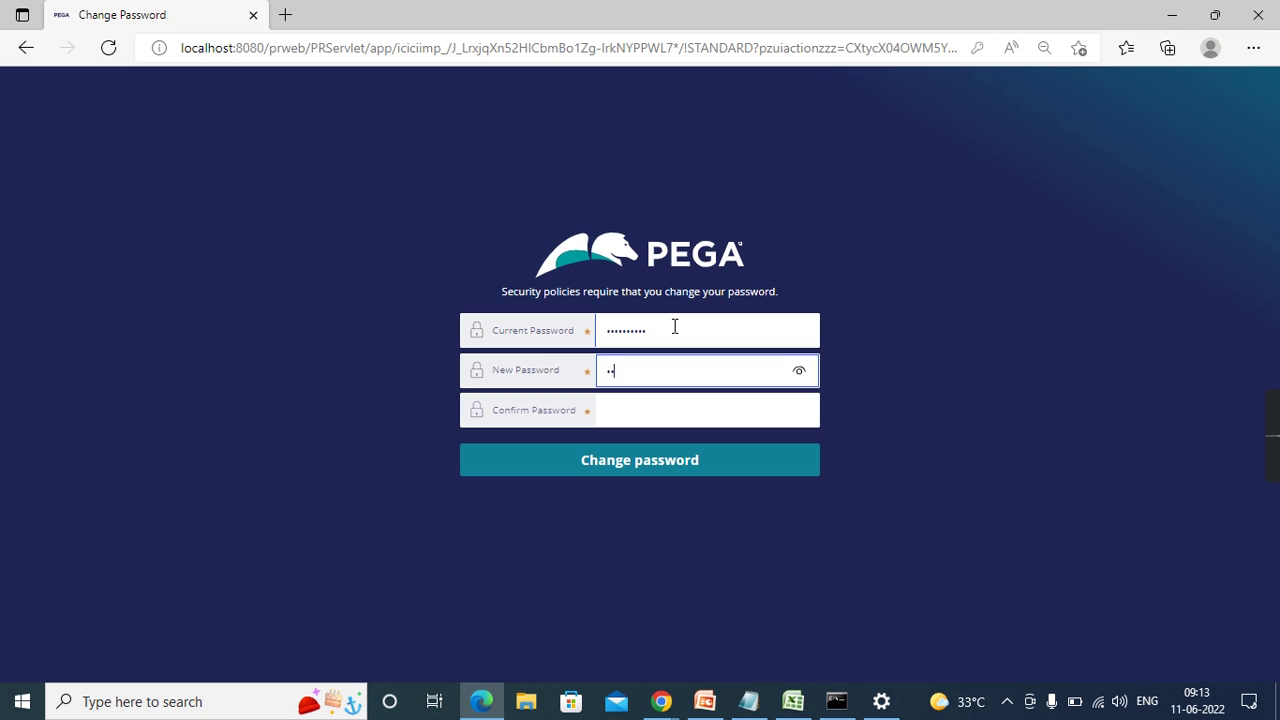
key(Tab)
text(•••••)
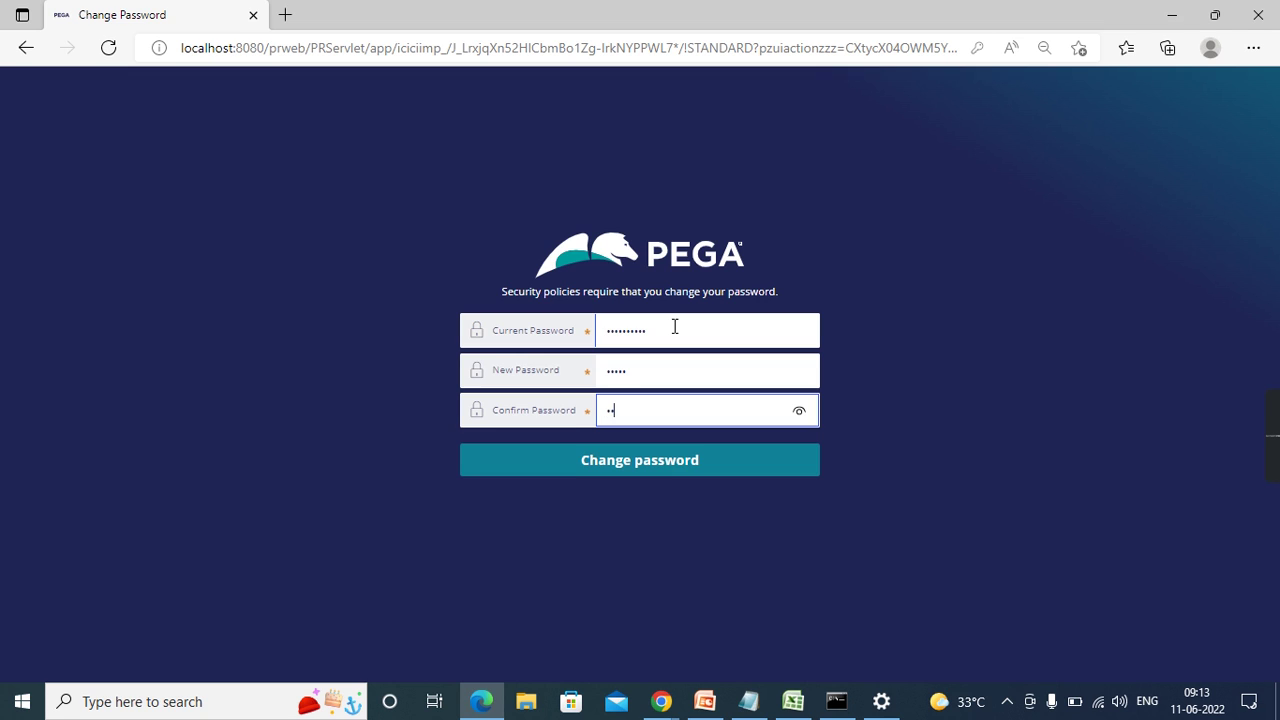
click(676, 472)
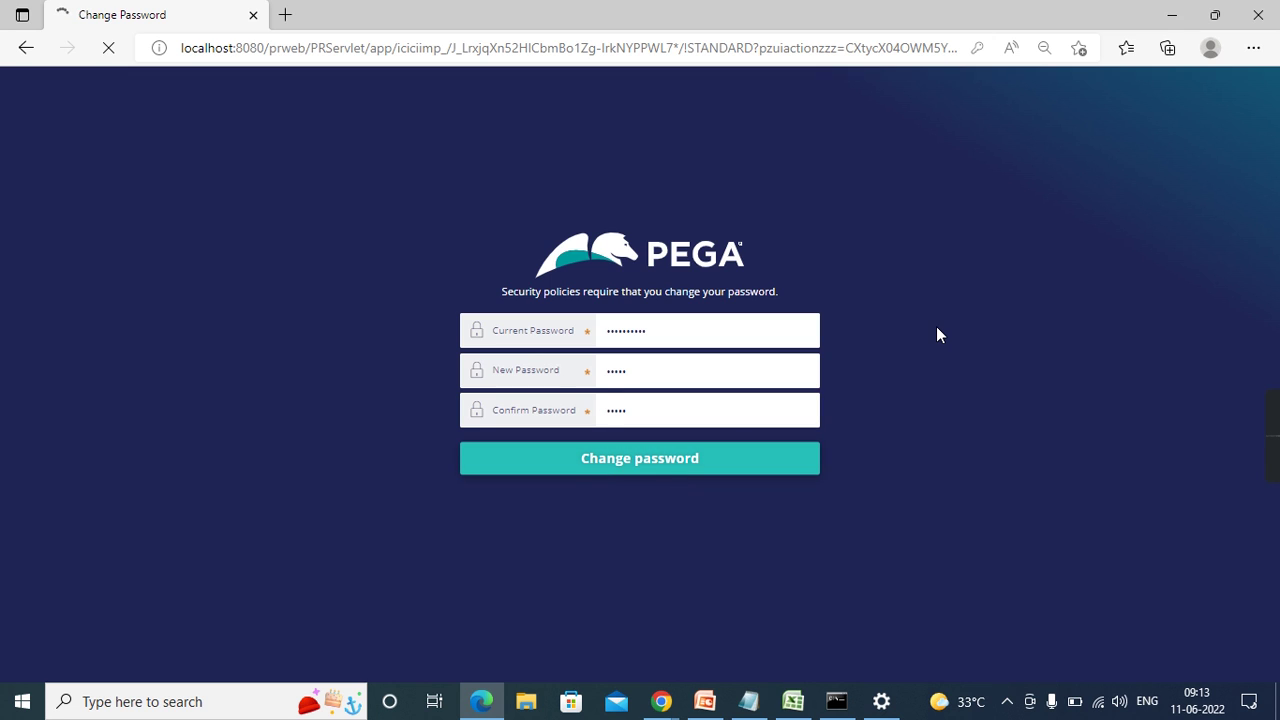
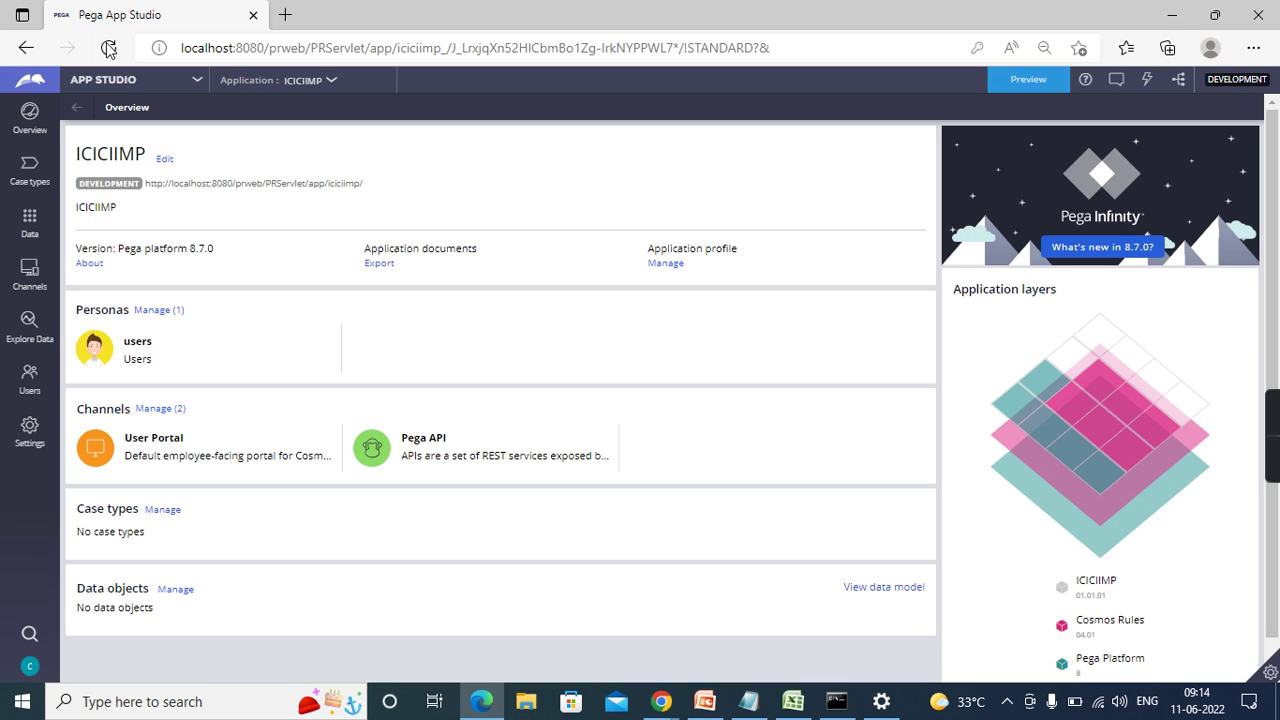
- Switch from App Studio to Dev Studio and bring up the ICICIIMP application overview
click(128, 85)
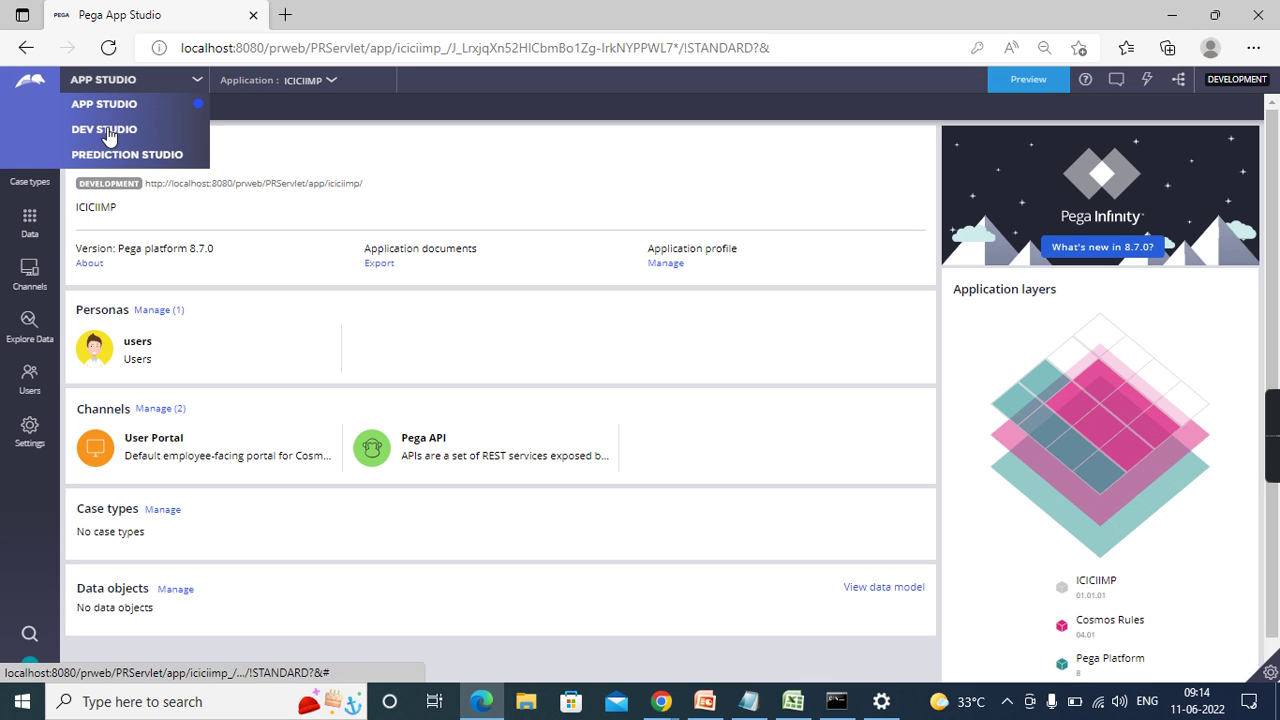
click(104, 129)
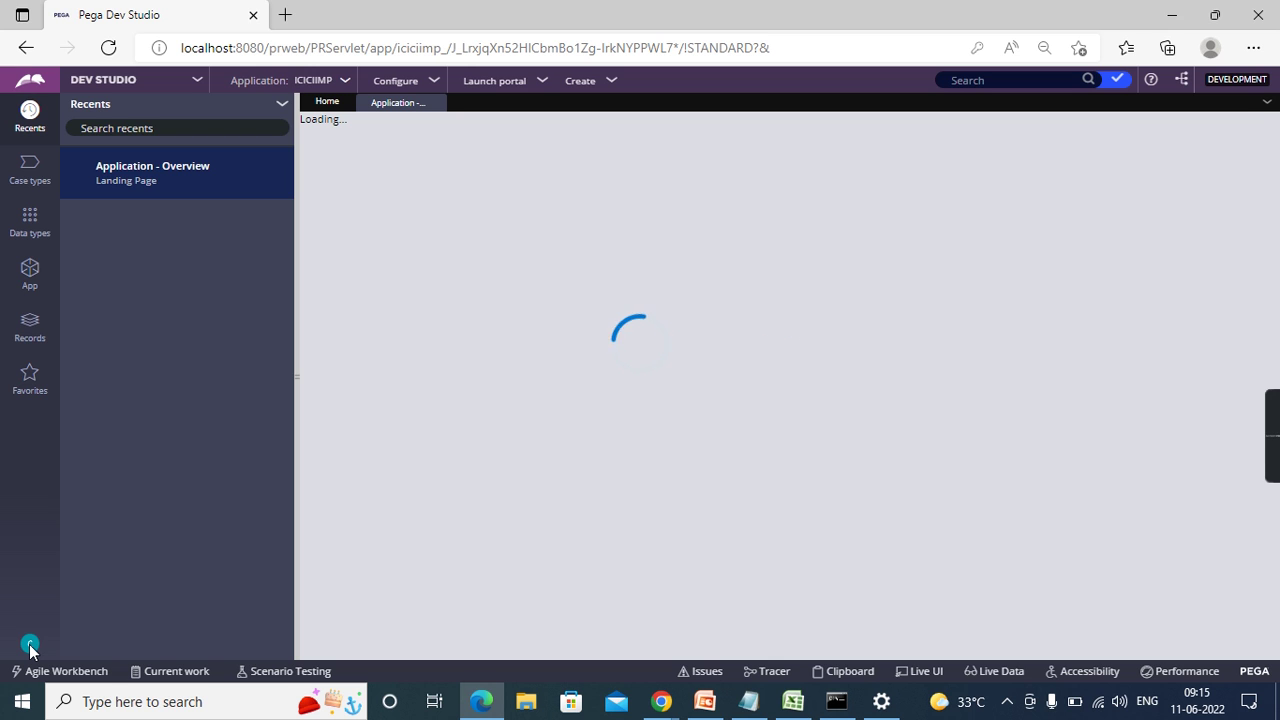
click(30, 646)
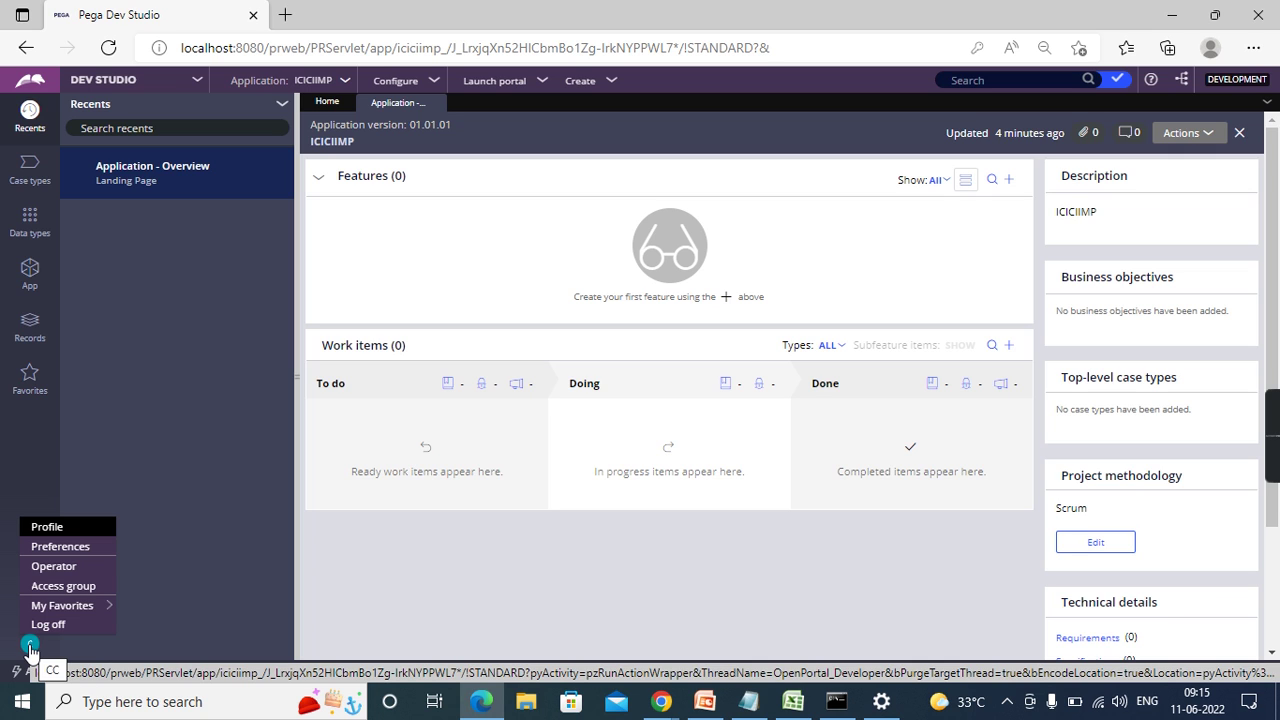
- Open the operator's ICICIIMP:AUTHORS access group, which has pxExpress as its default portal
click(195, 480)
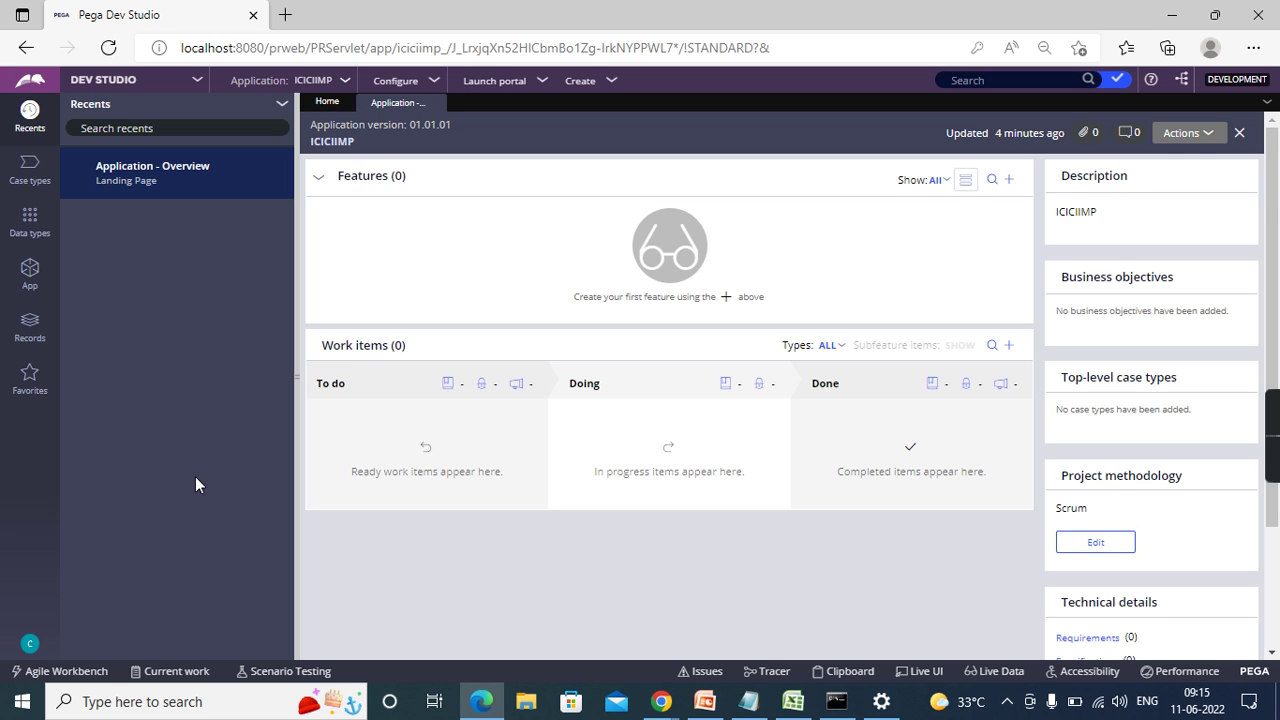
click(30, 645)
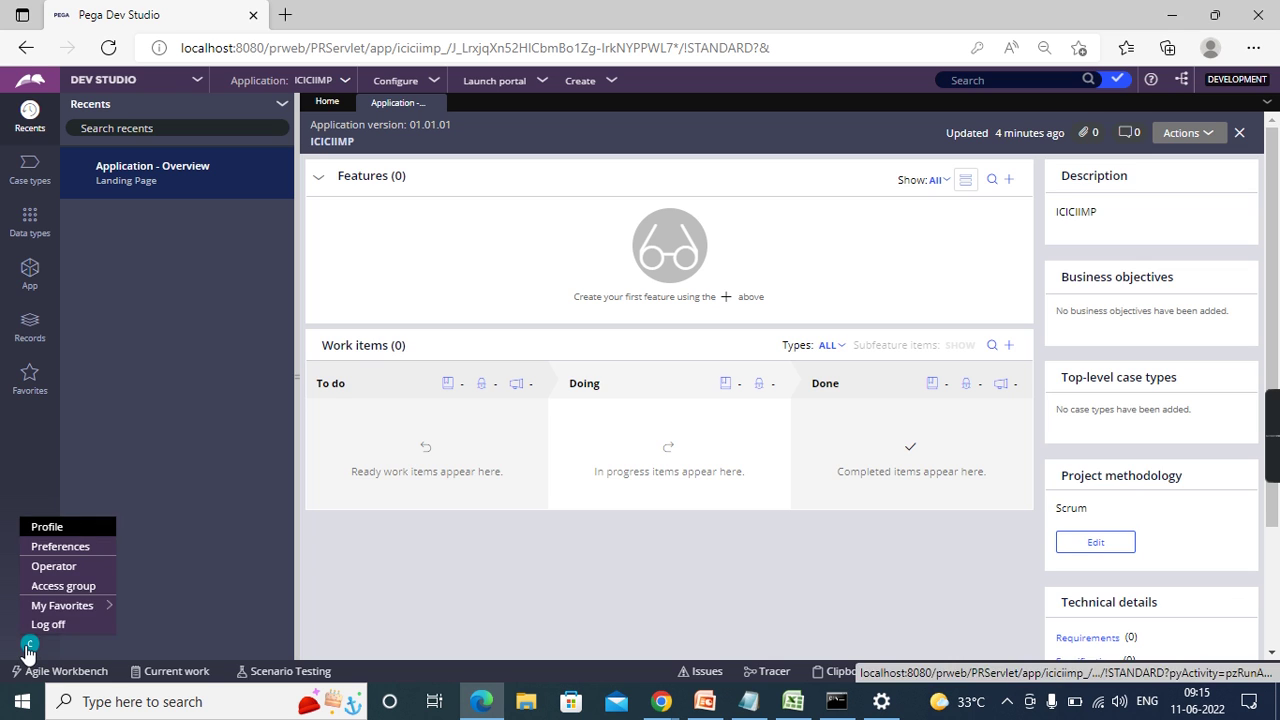
click(48, 586)
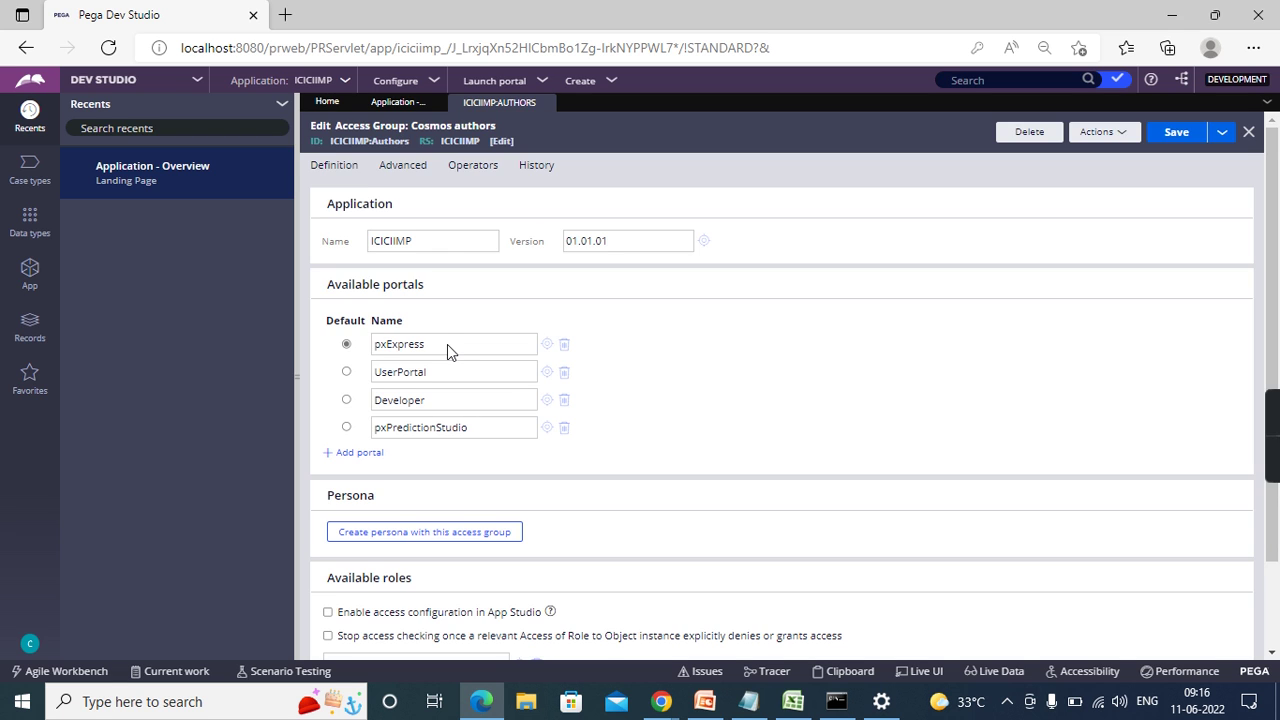
double_click(391, 346)
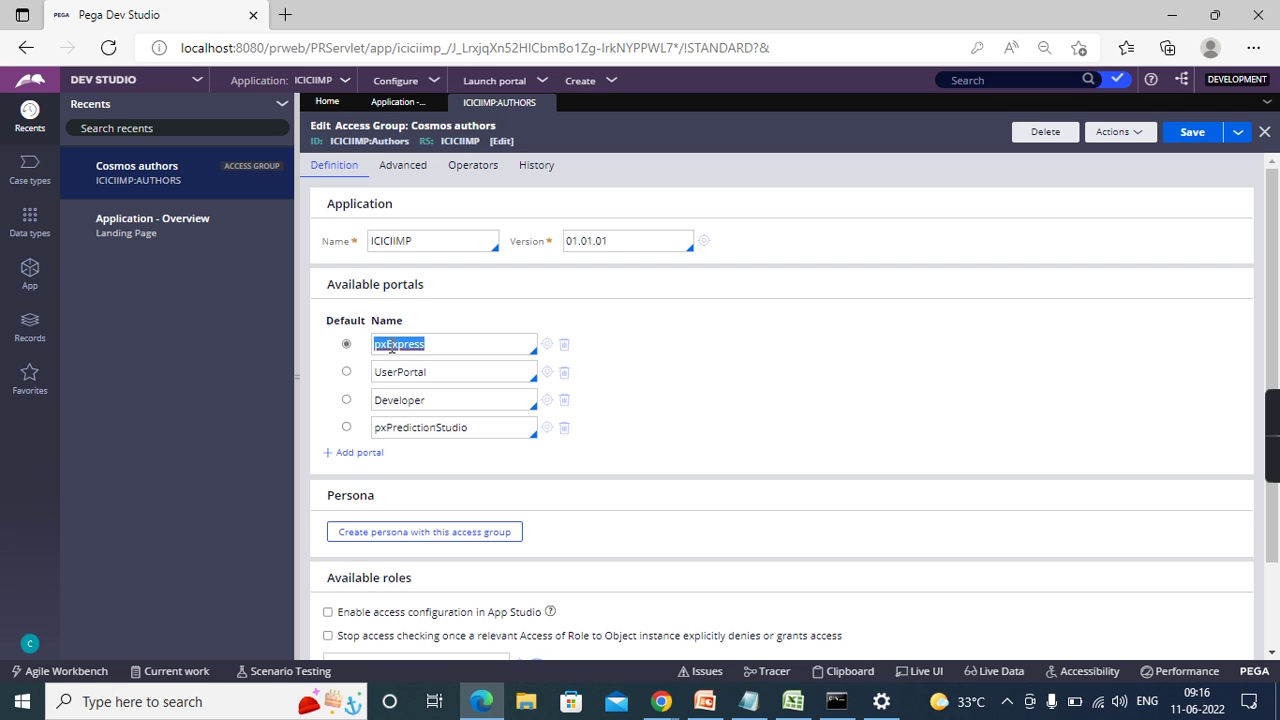
- Add pxAdminStudio to the ICICIIMP:AUTHORS portals, make Developer the default, and save
double_click(440, 378)
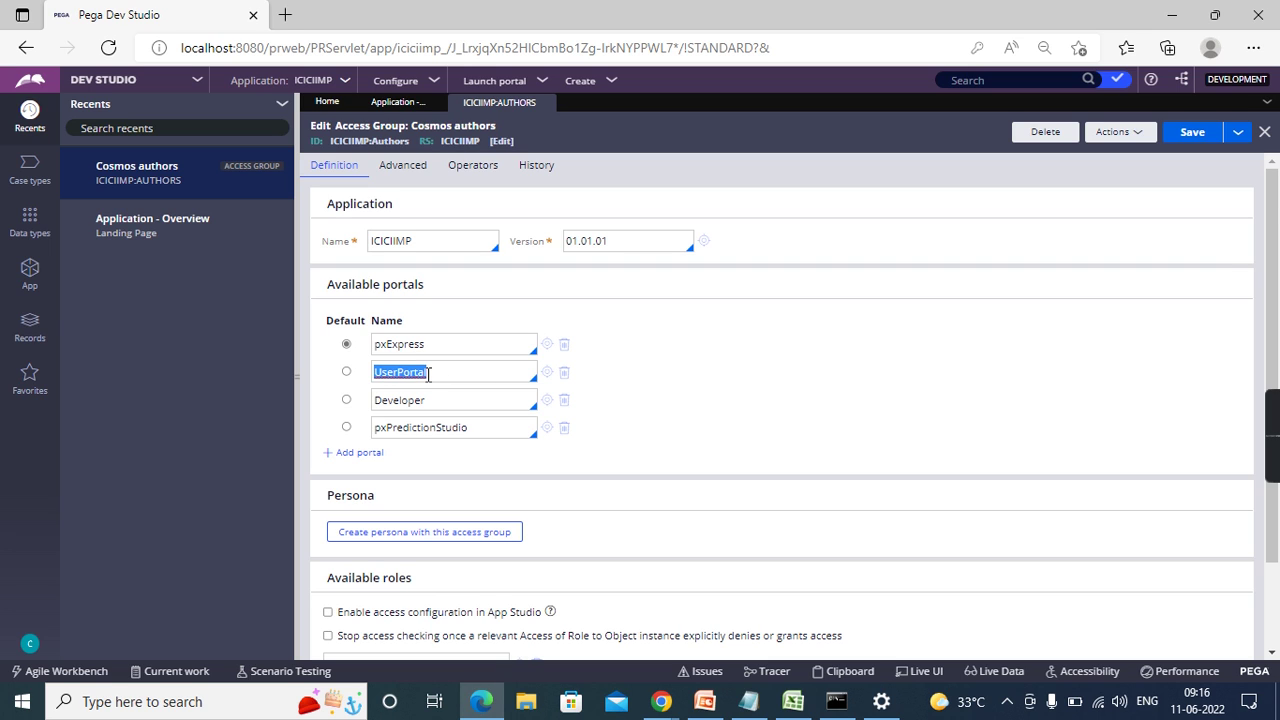
double_click(420, 402)
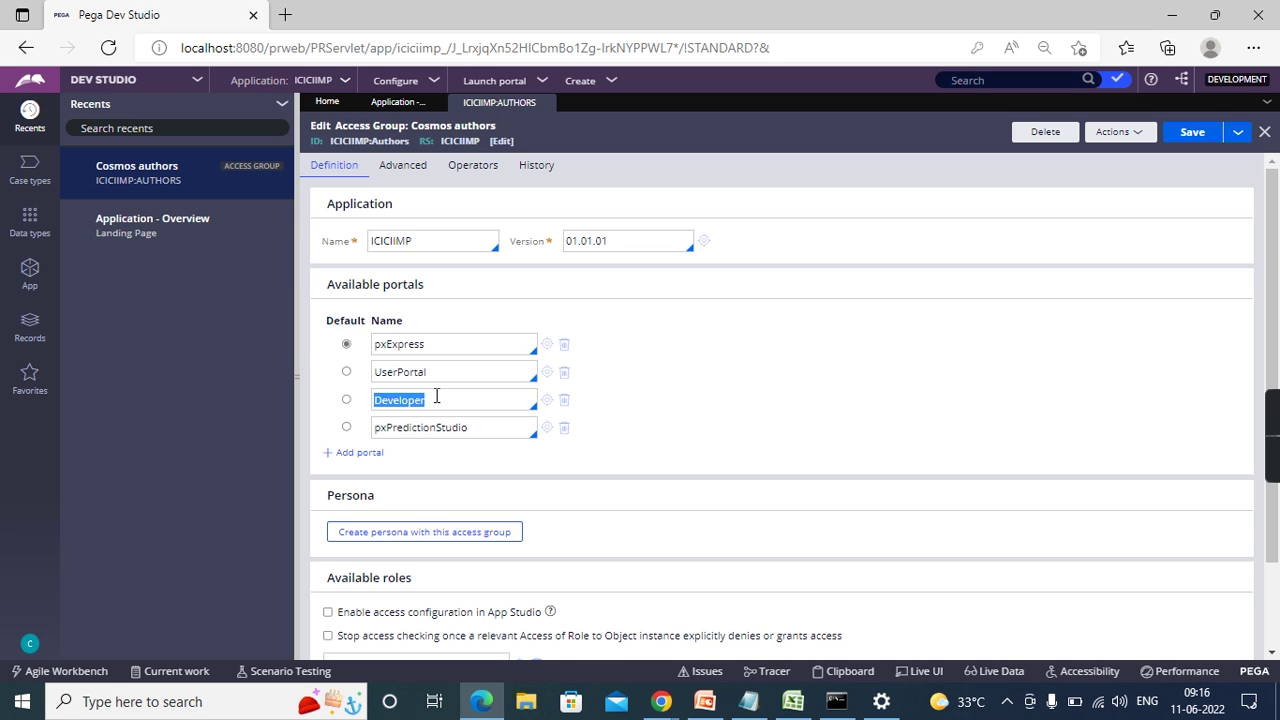
double_click(490, 430)
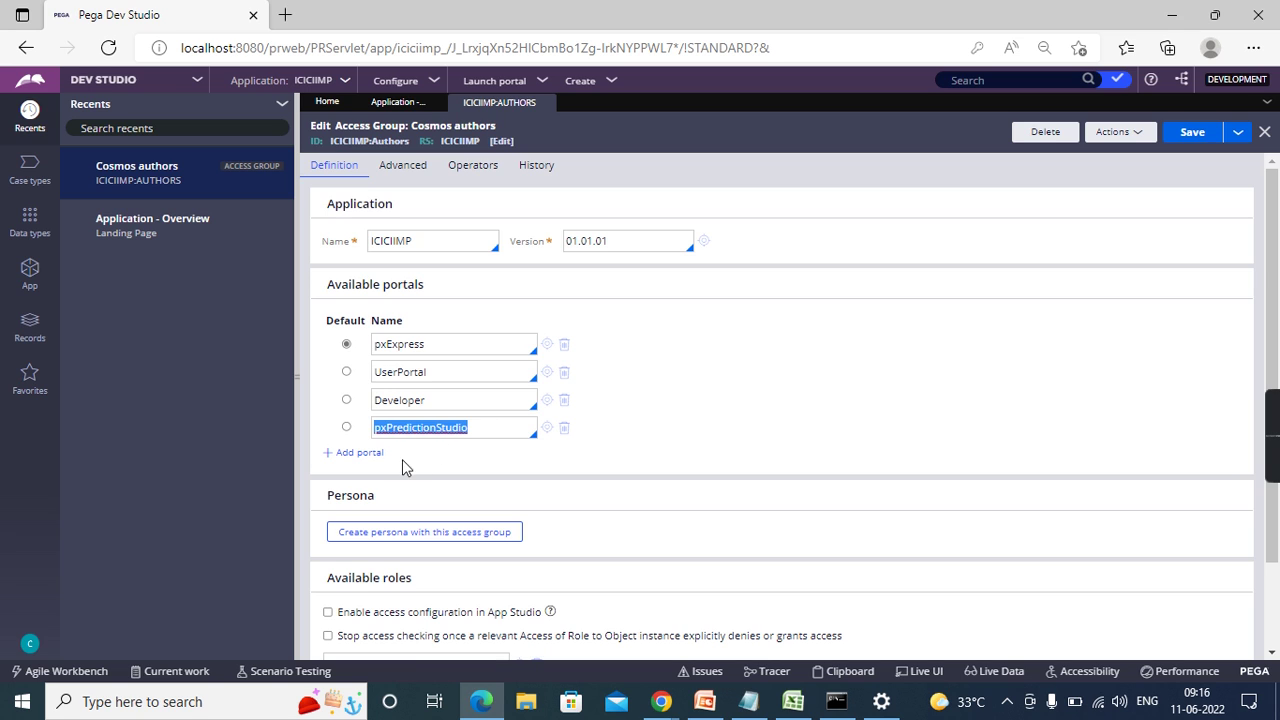
click(358, 452)
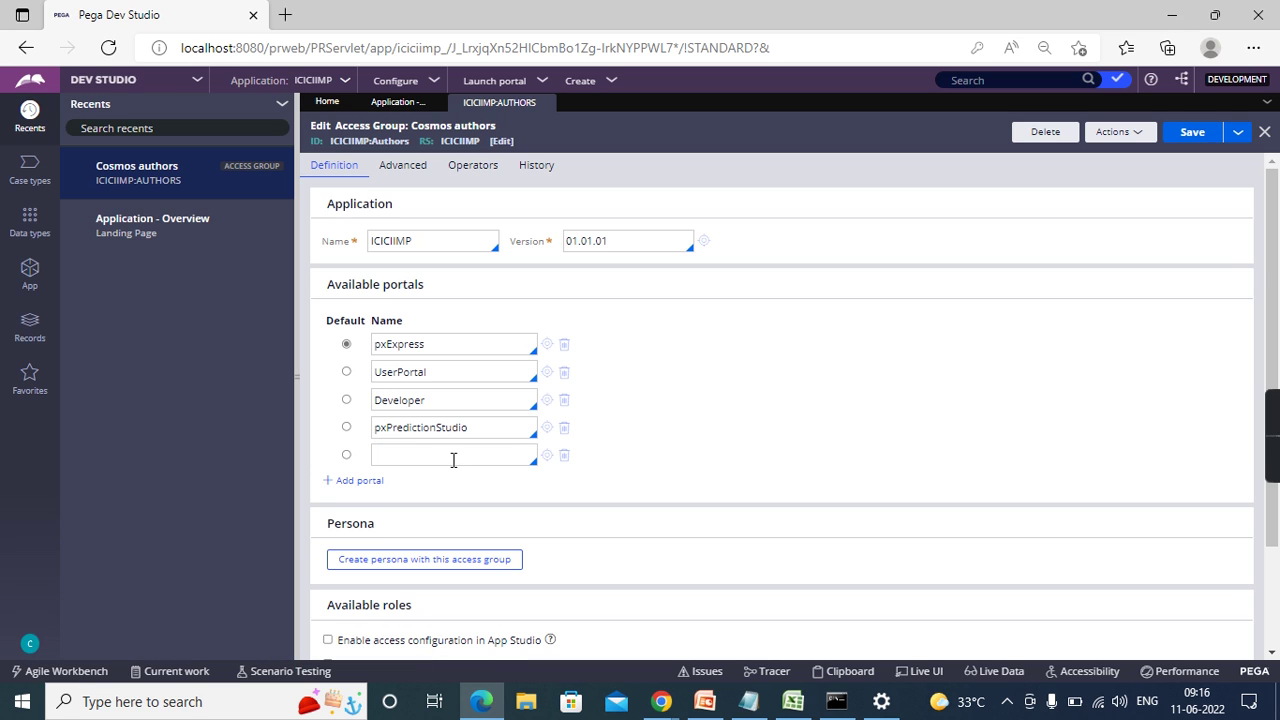
click(455, 459)
text(pxAdmin)
key(Return)
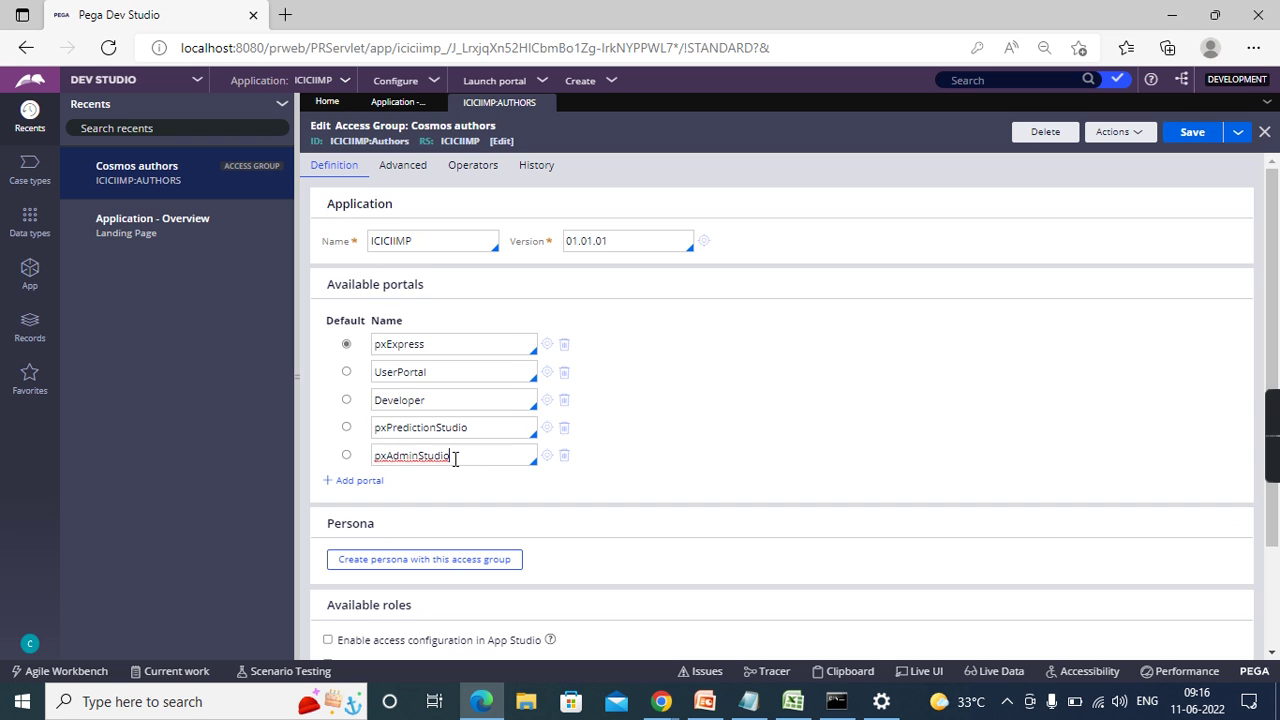
click(1187, 141)
click(1190, 132)
- Log off and log back in with the saved user name and password to reach the Dev Studio Home
click(29, 647)
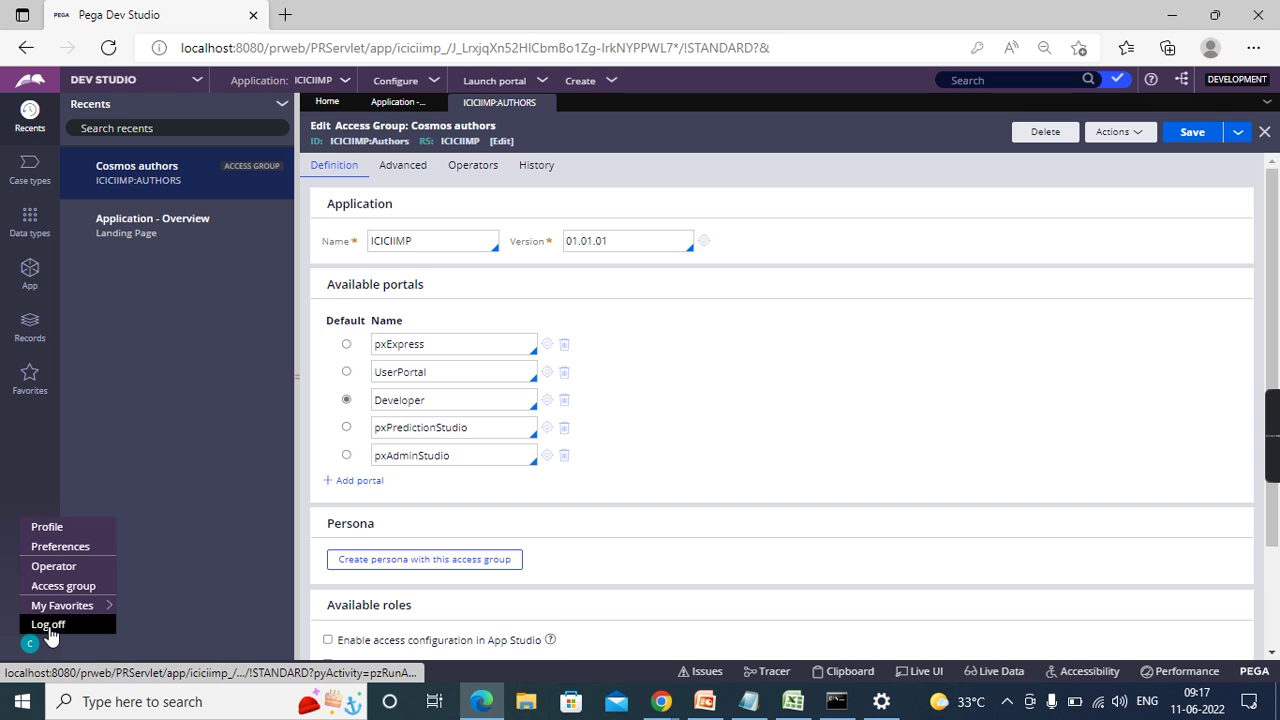
click(45, 623)
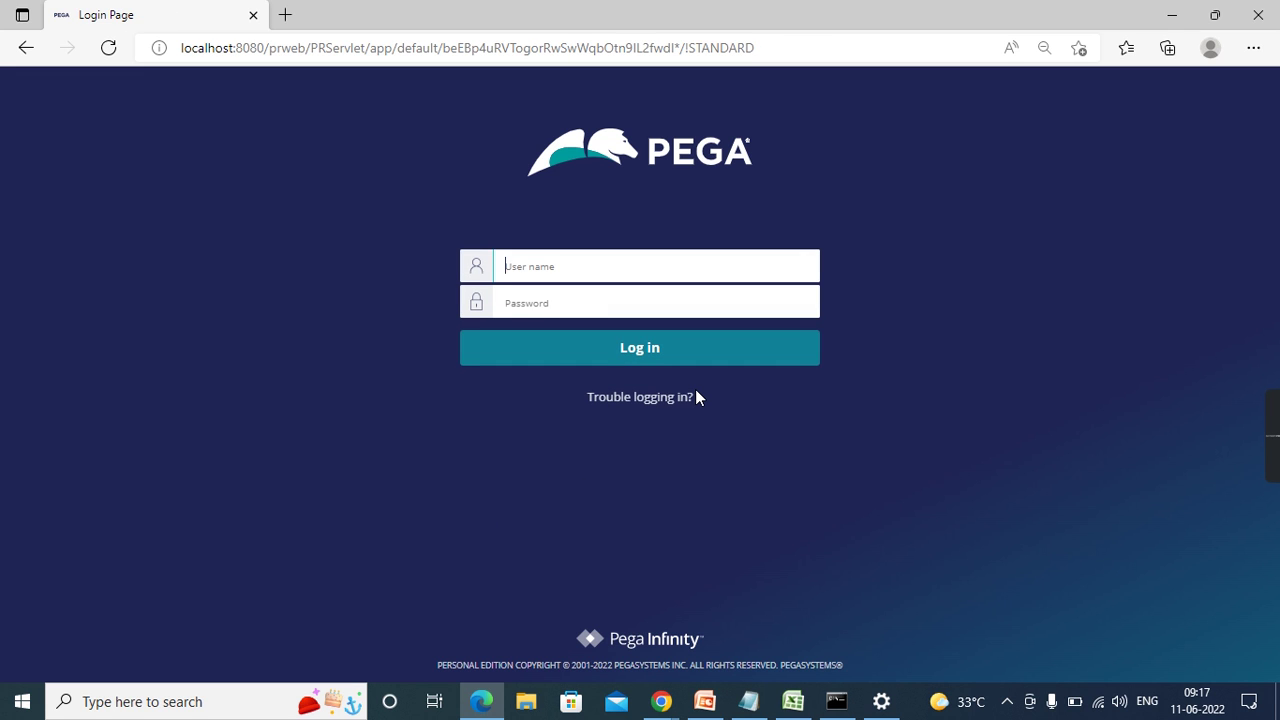
text(cc)
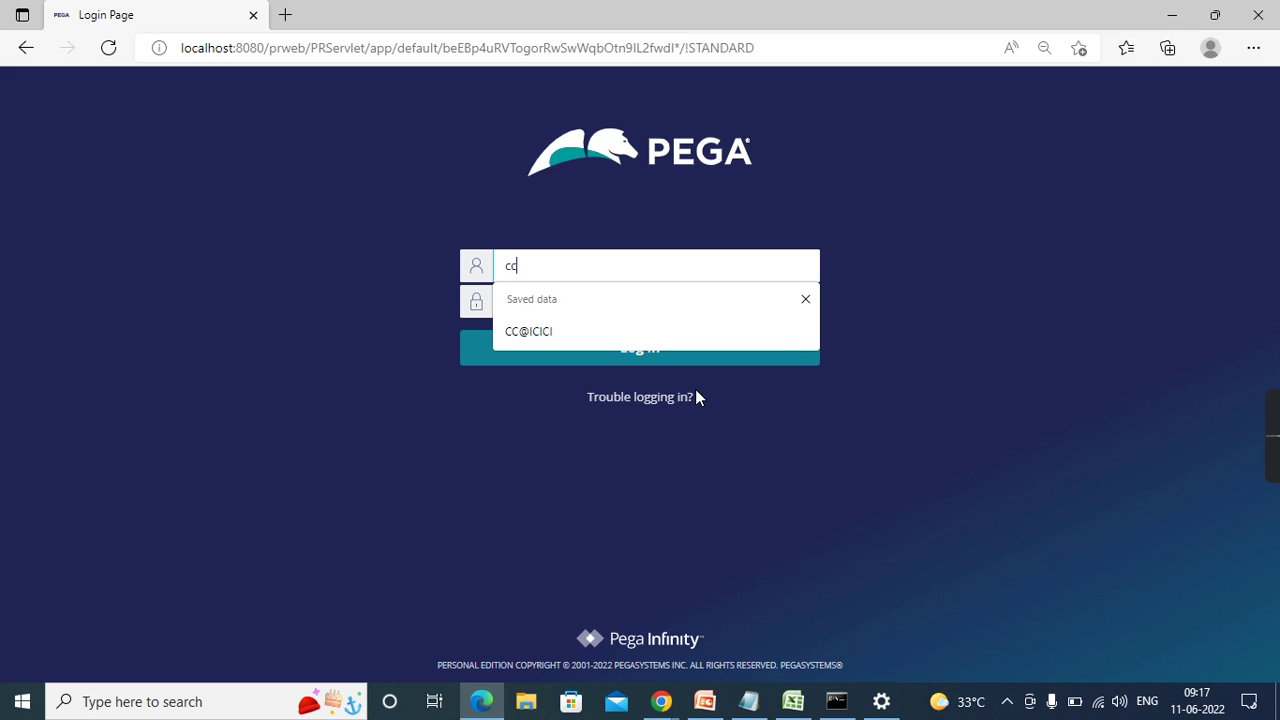
click(562, 340)
click(580, 302)
text(•••••)
key(Return)
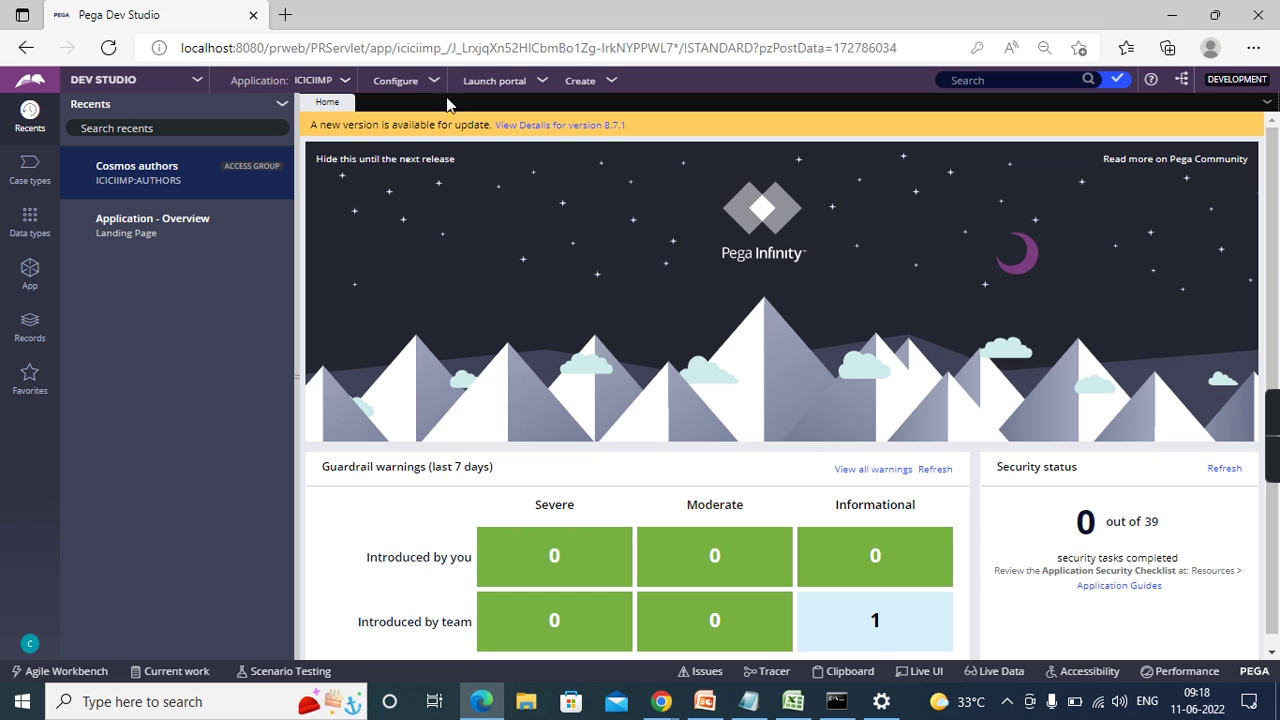
- Switch back to App Studio and close the ICICIIMP new-application welcome message
click(167, 94)
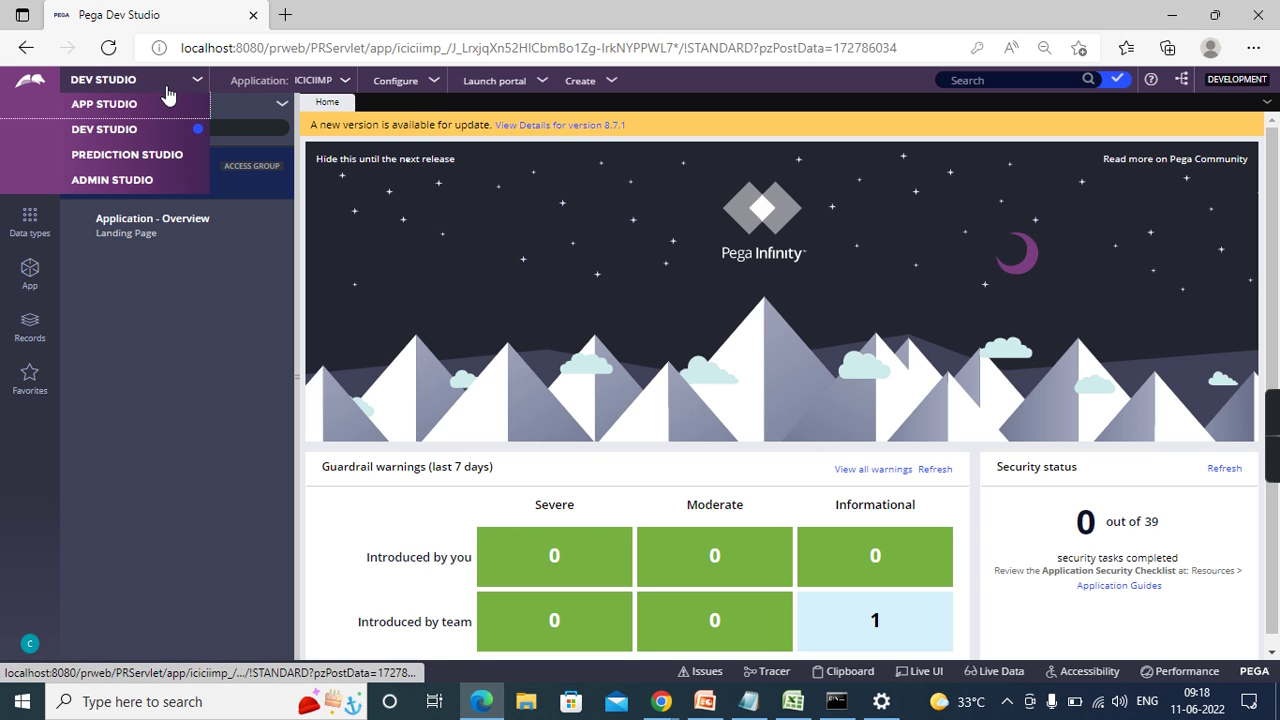
click(127, 106)
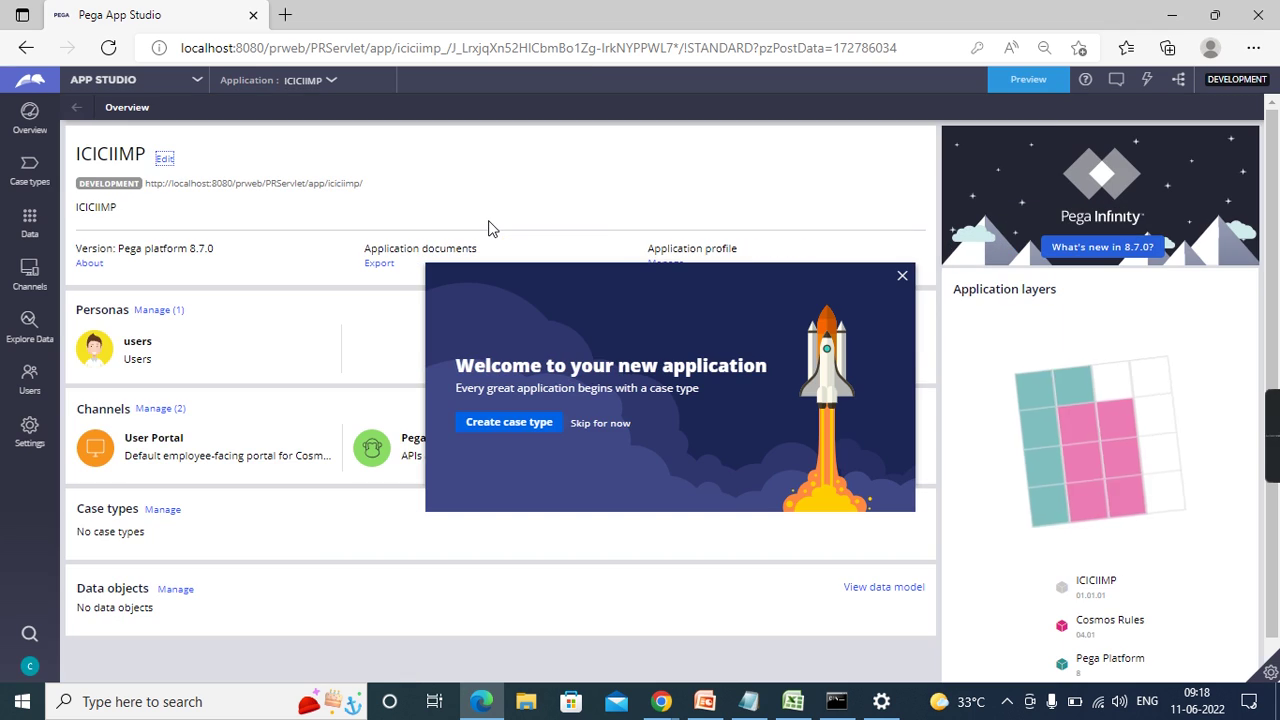
click(902, 275)
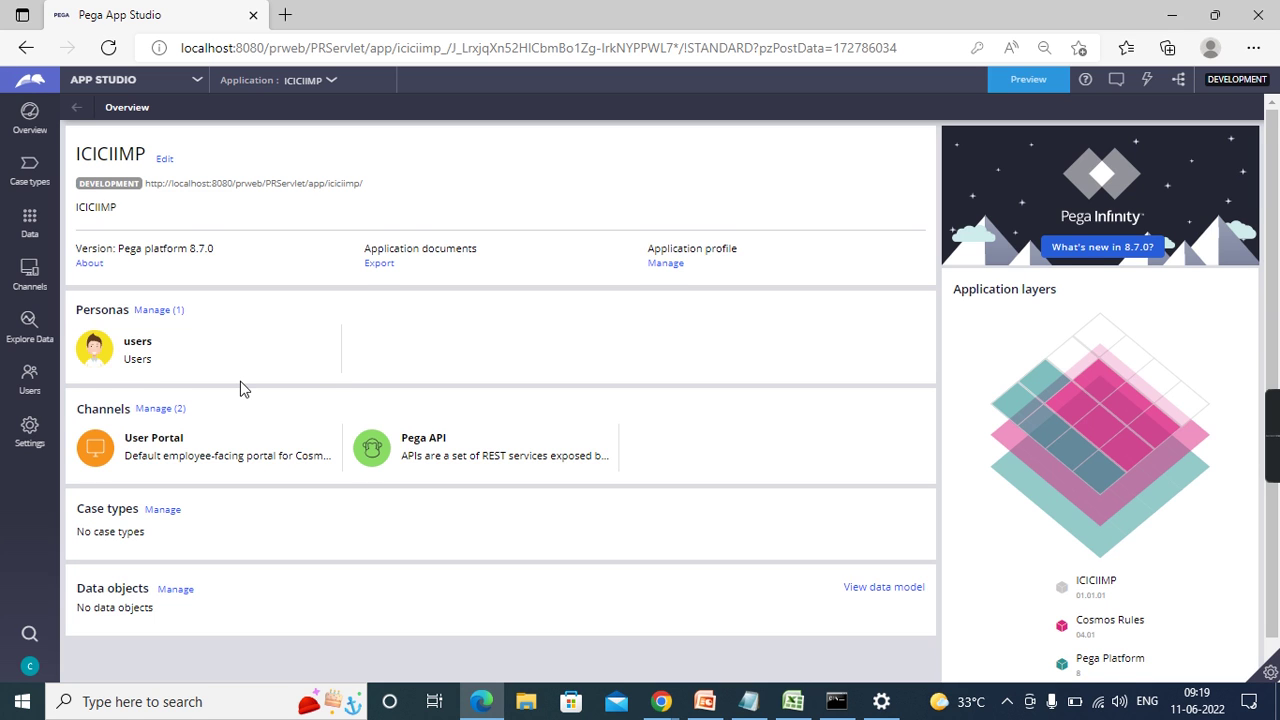
- Scroll the Overview down and open Manage (1) for the Users persona
scroll(240, 387, down, 1)
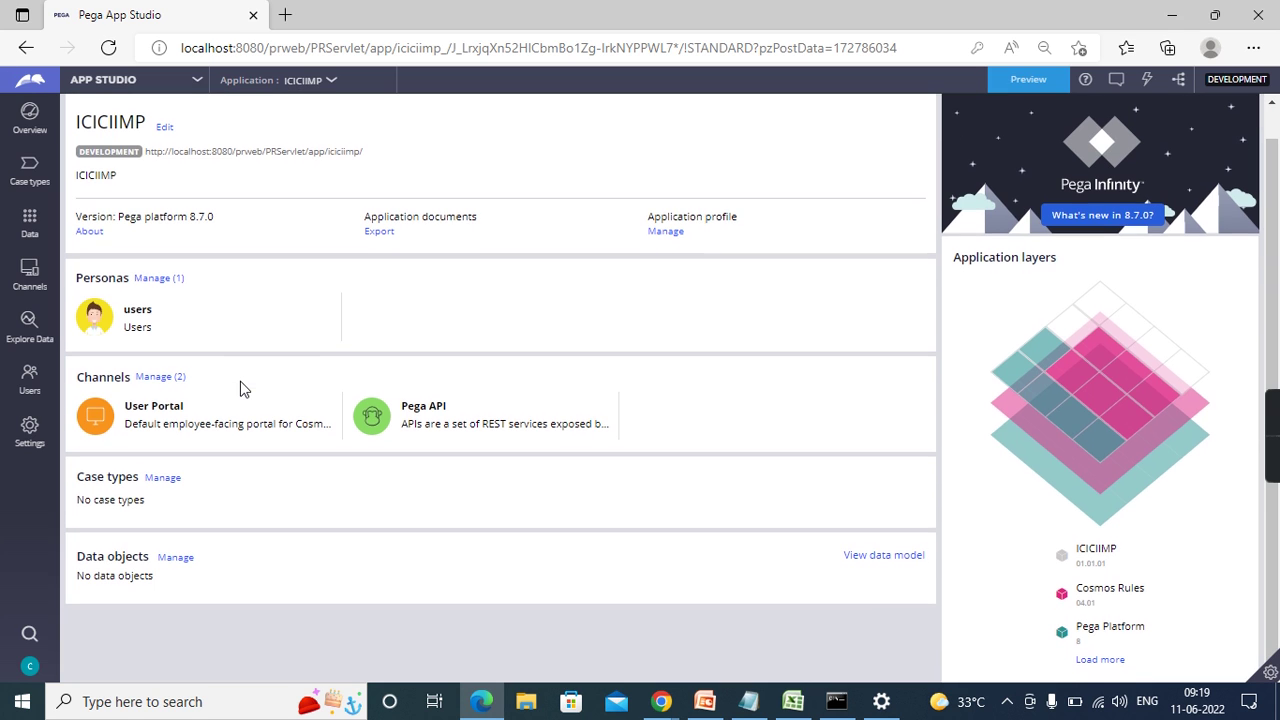
click(170, 282)
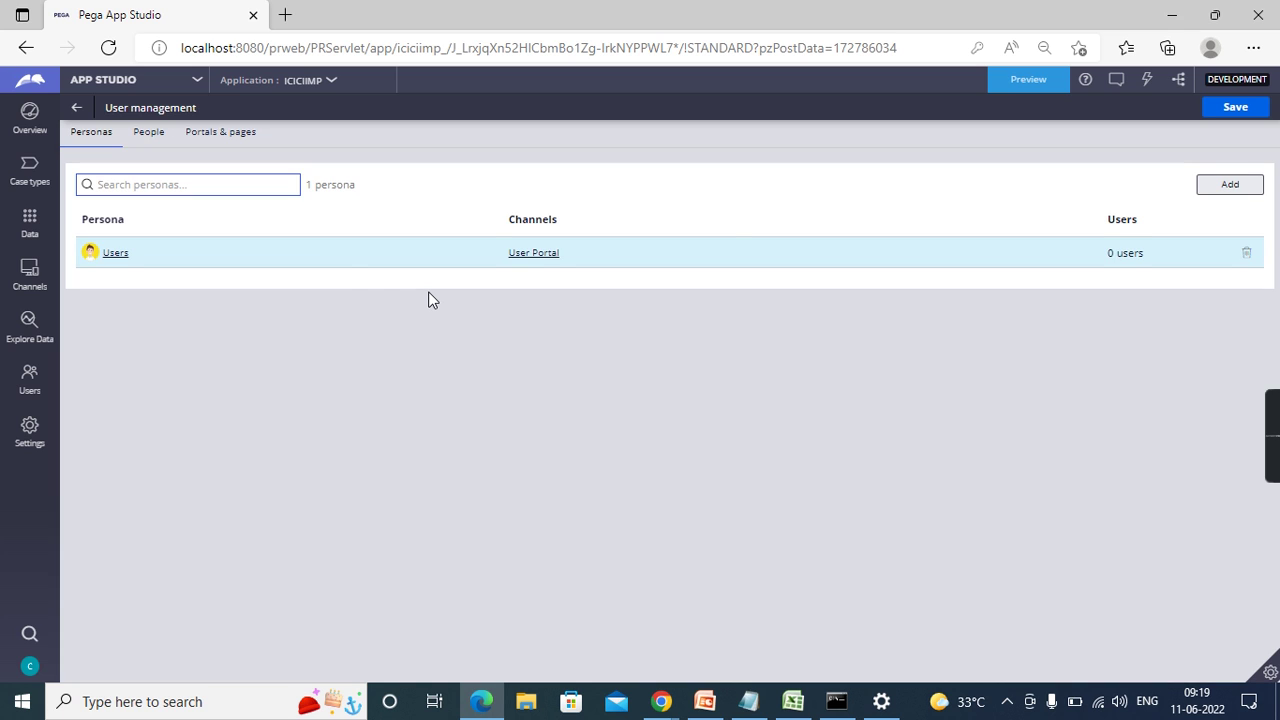
- Add a new persona named 'Admin User' with the description 'Admin User'
click(1233, 190)
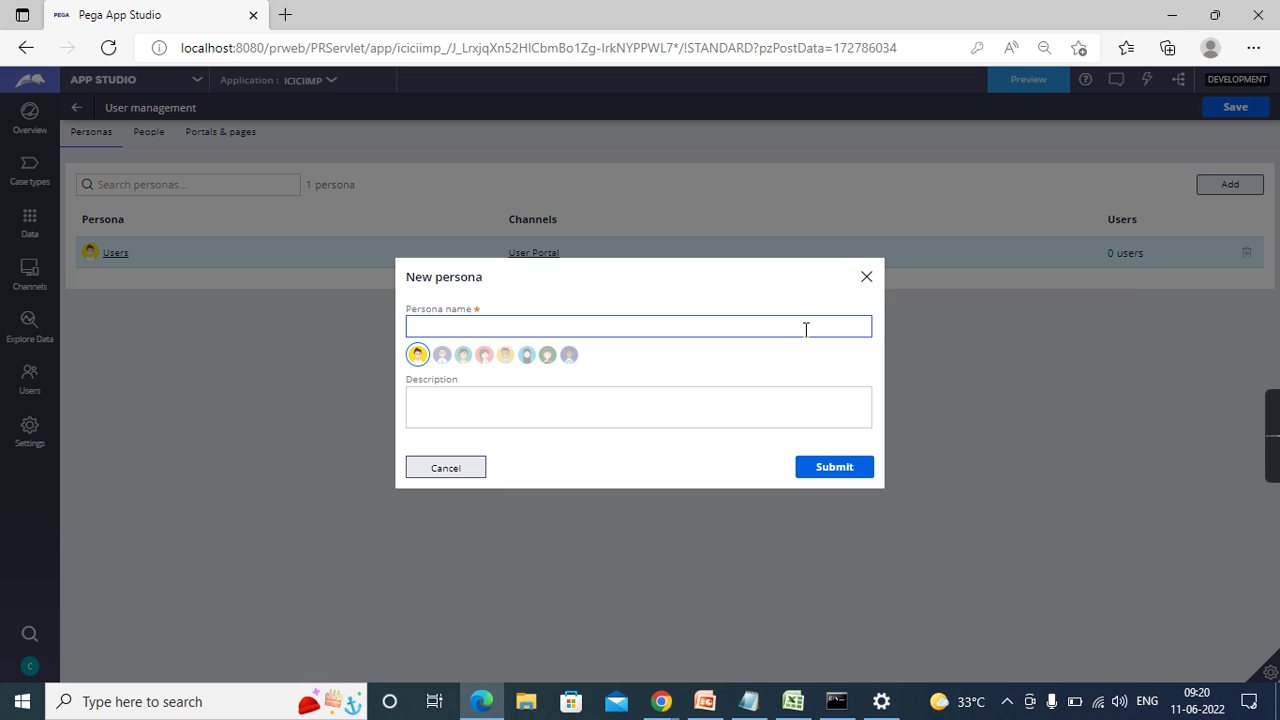
text(Admin User)
click(704, 401)
click(683, 410)
text(Admin U)
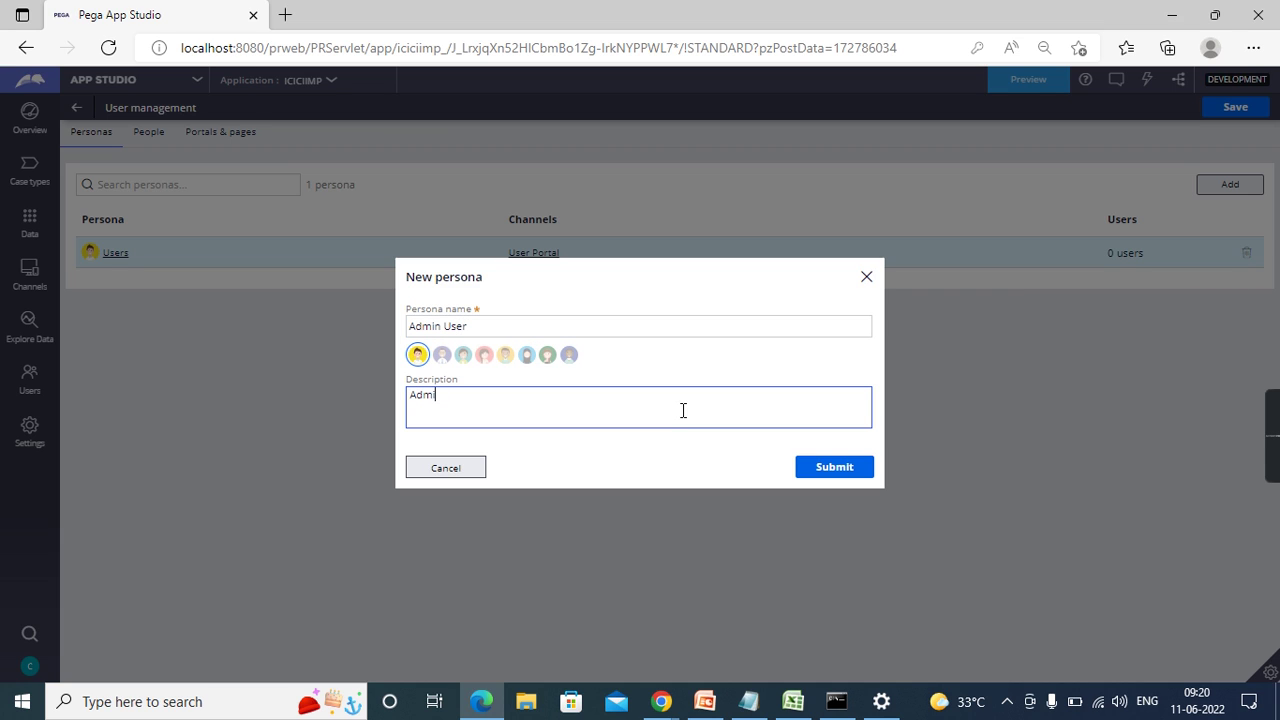
text(ser)
key(ctrl+shift+Left)
key(ctrl+shift+Left)
click(855, 467)
click(865, 322)
click(574, 394)
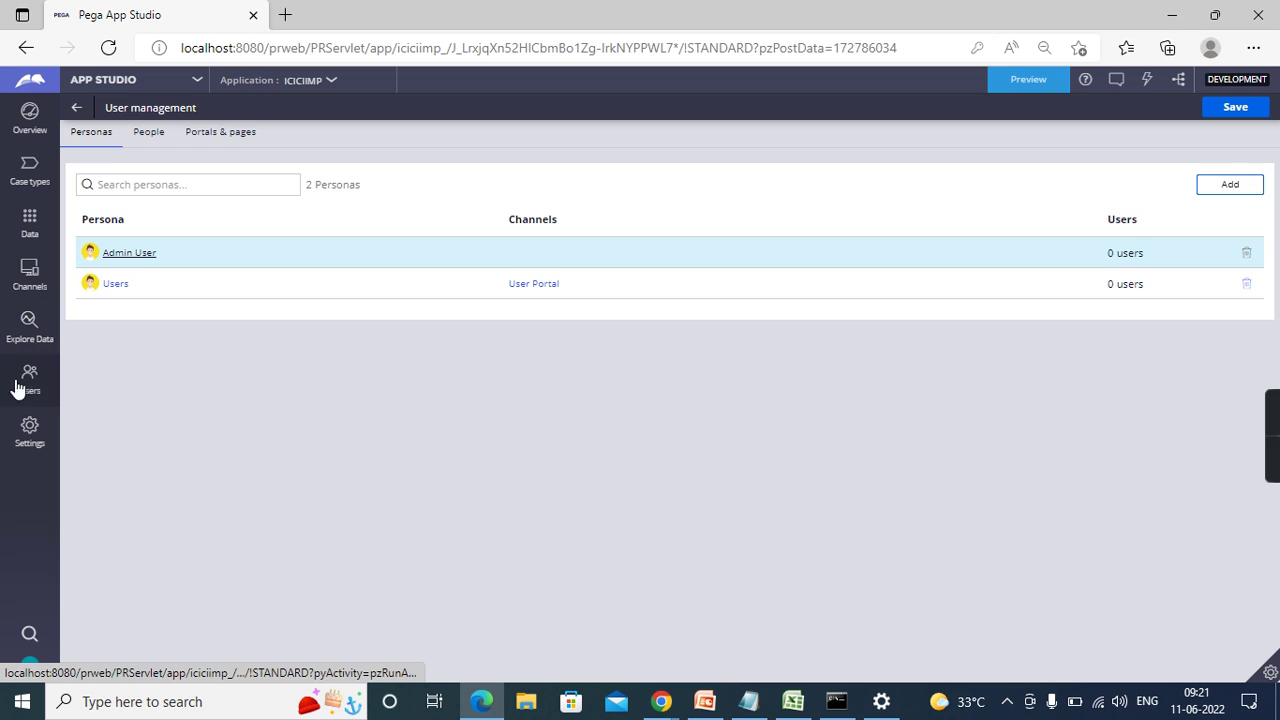
- Create a Portal channel named 'Admin Portal' with the description 'Admin Portal'
click(27, 276)
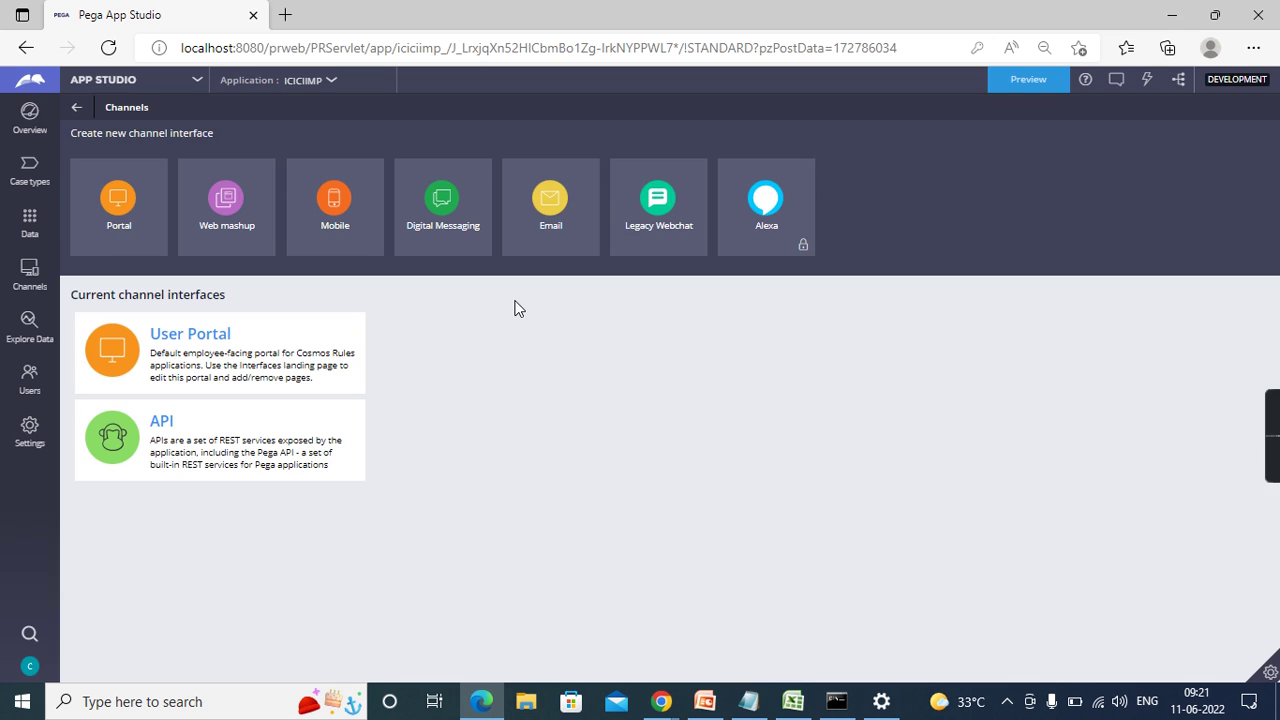
text(A)
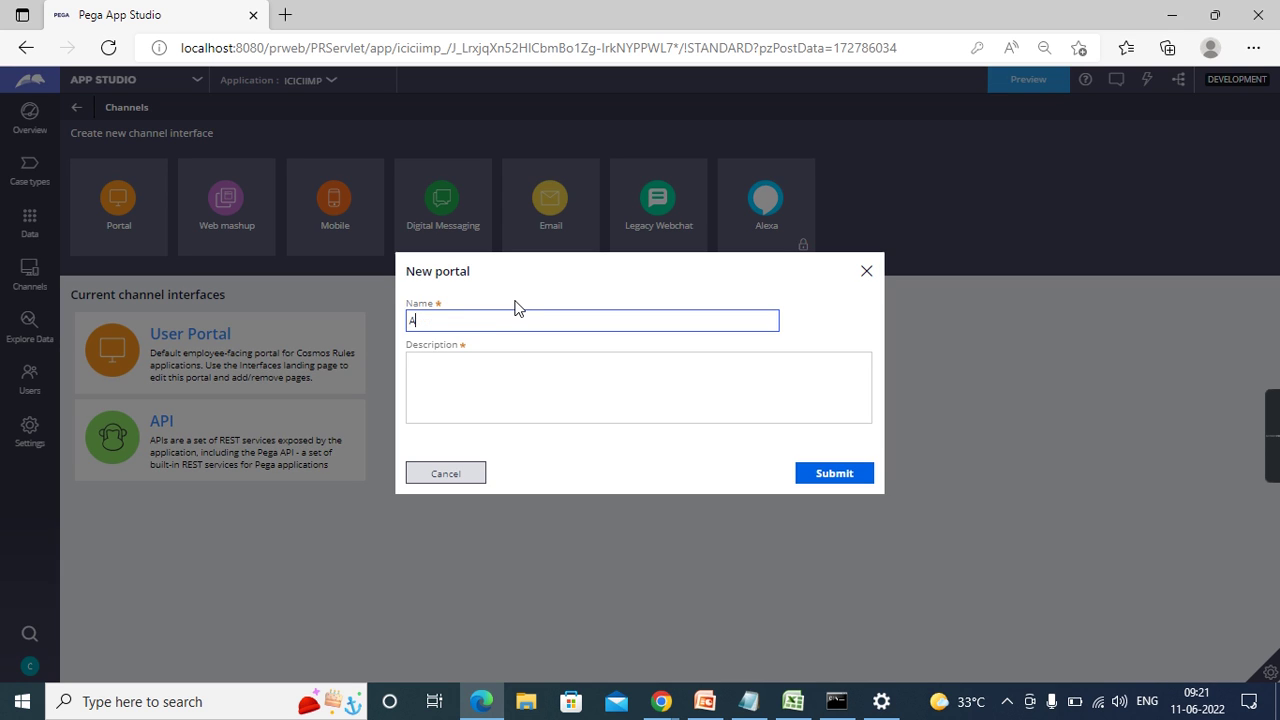
text(dmin Portal)
click(488, 380)
text(Admin Portal)
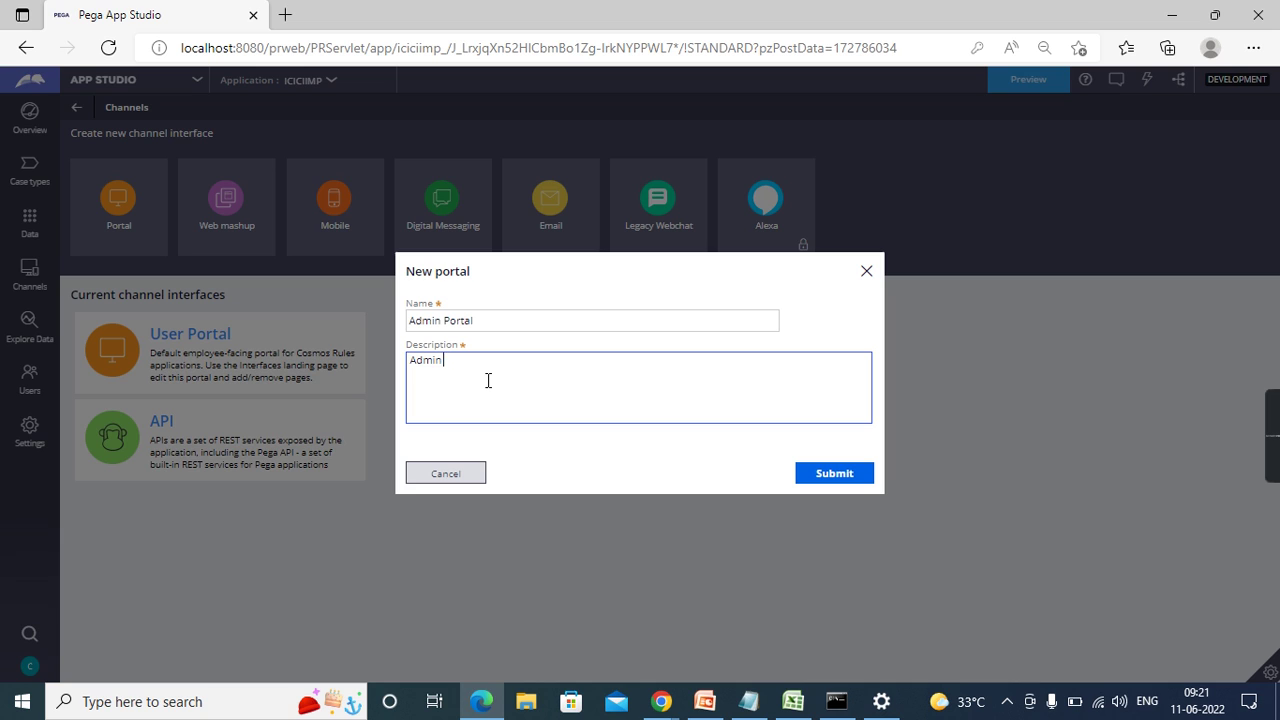
click(620, 486)
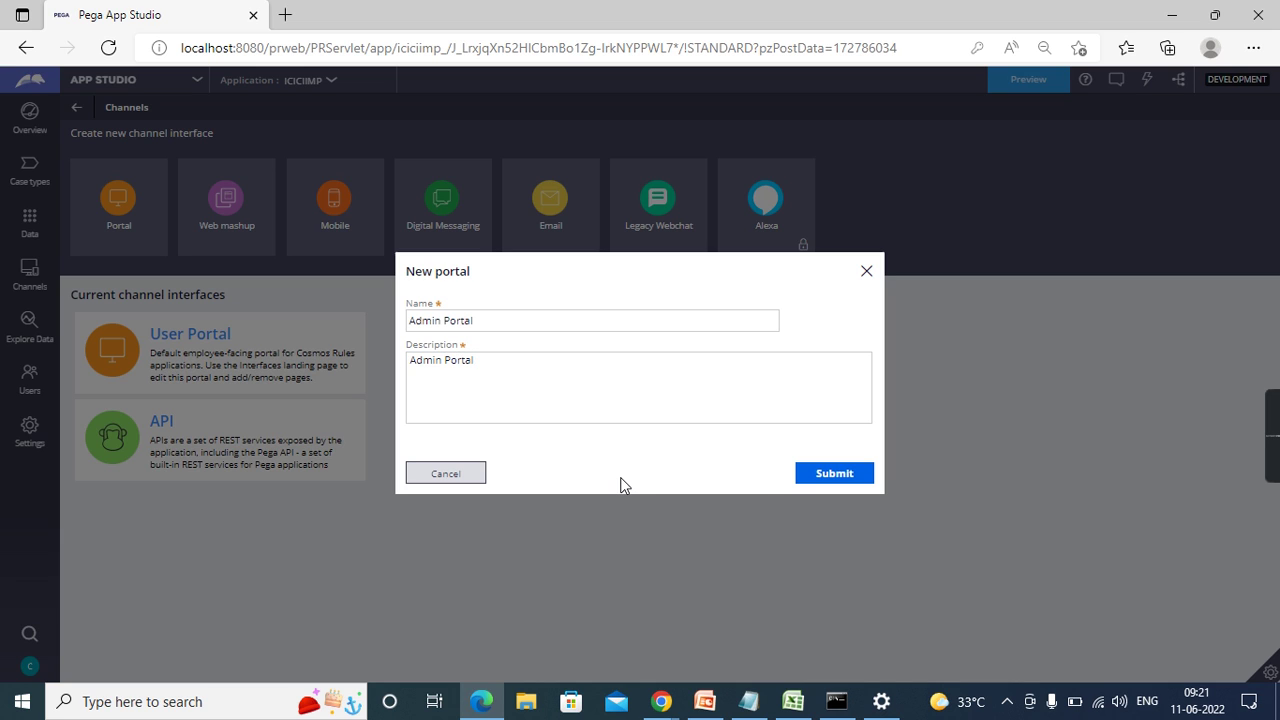
click(843, 478)
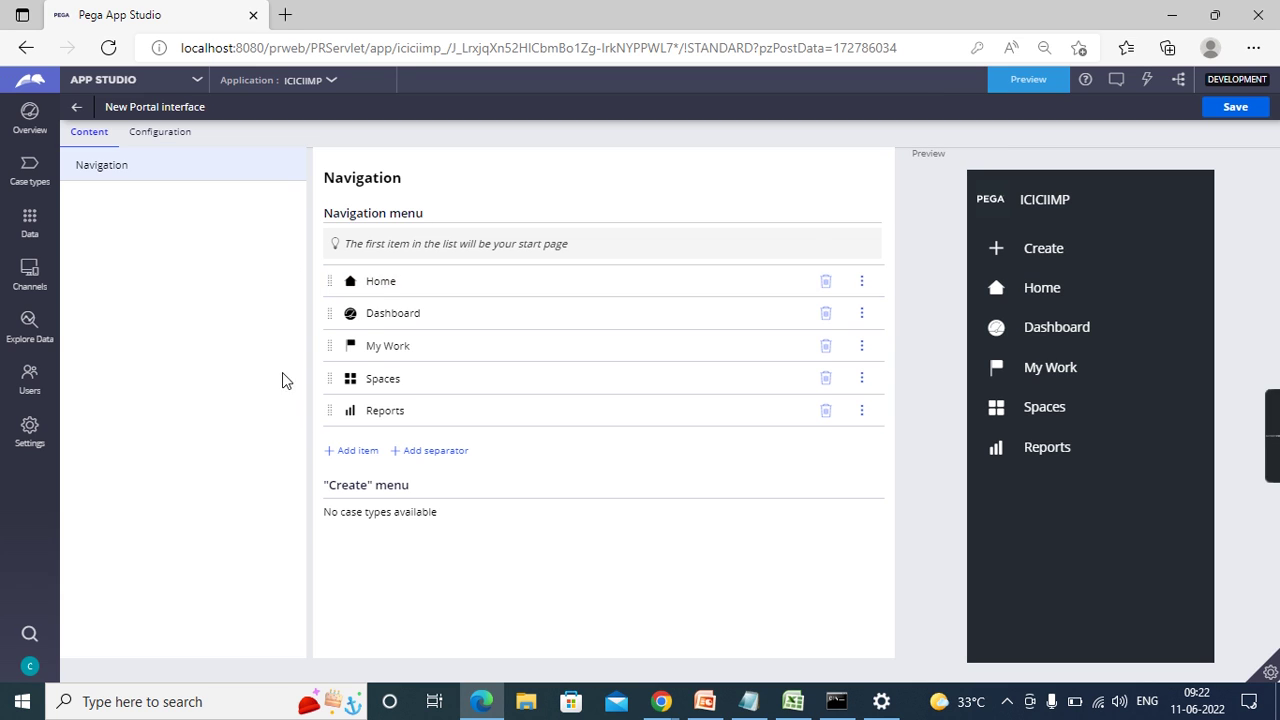
- Save the Admin Portal with its Home, Dashboard, My Work, Spaces and Reports navigation
click(1250, 114)
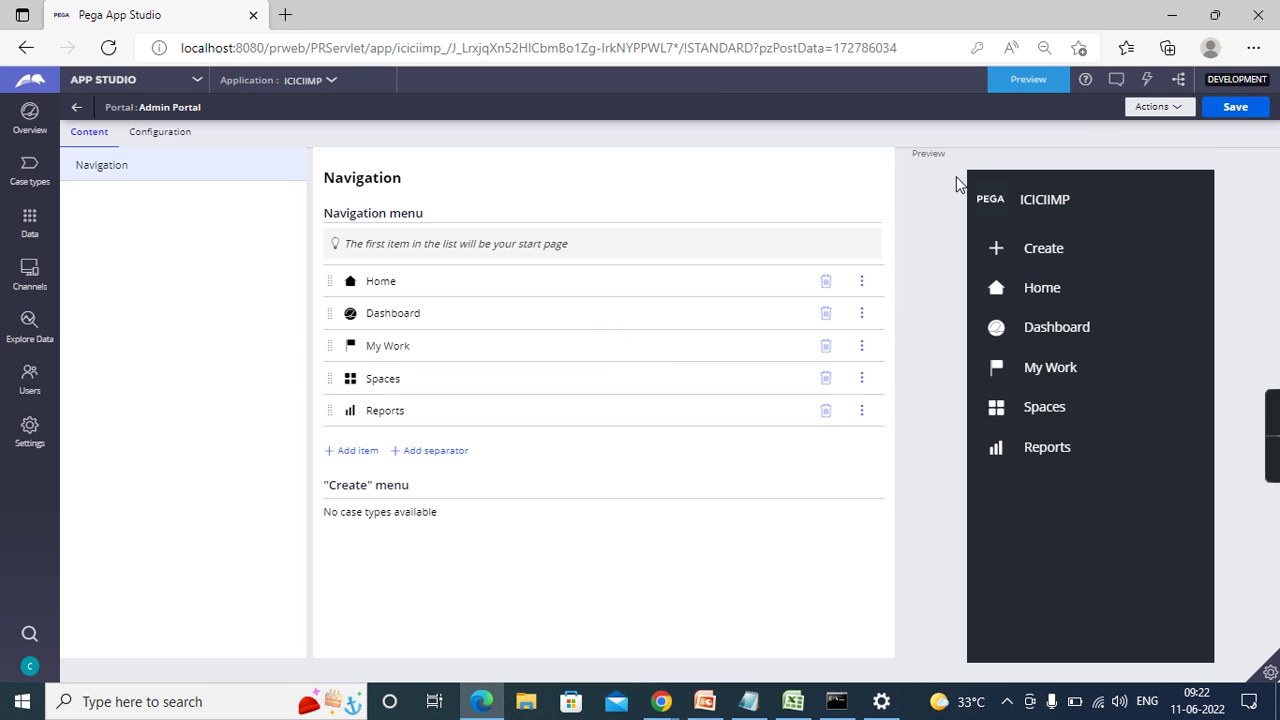
- Return to the Overview, dismiss the welcome dialog, and open Manage (2) for the personas
click(75, 108)
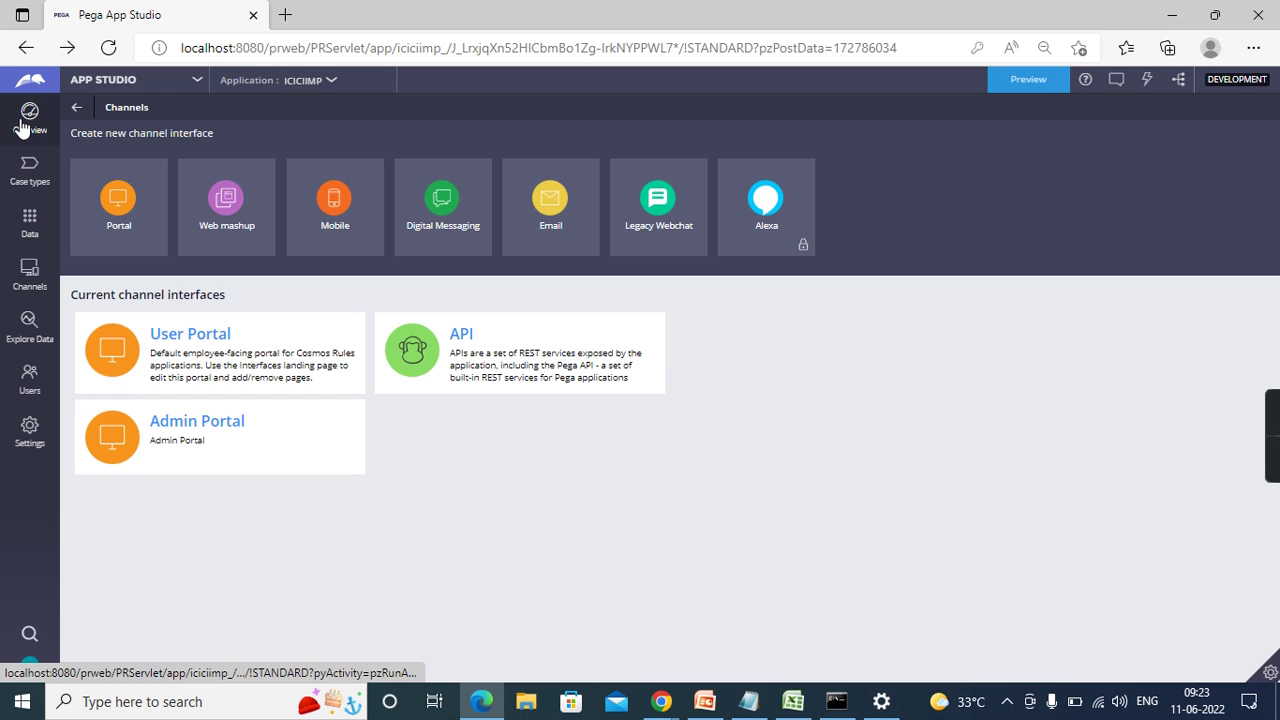
click(22, 127)
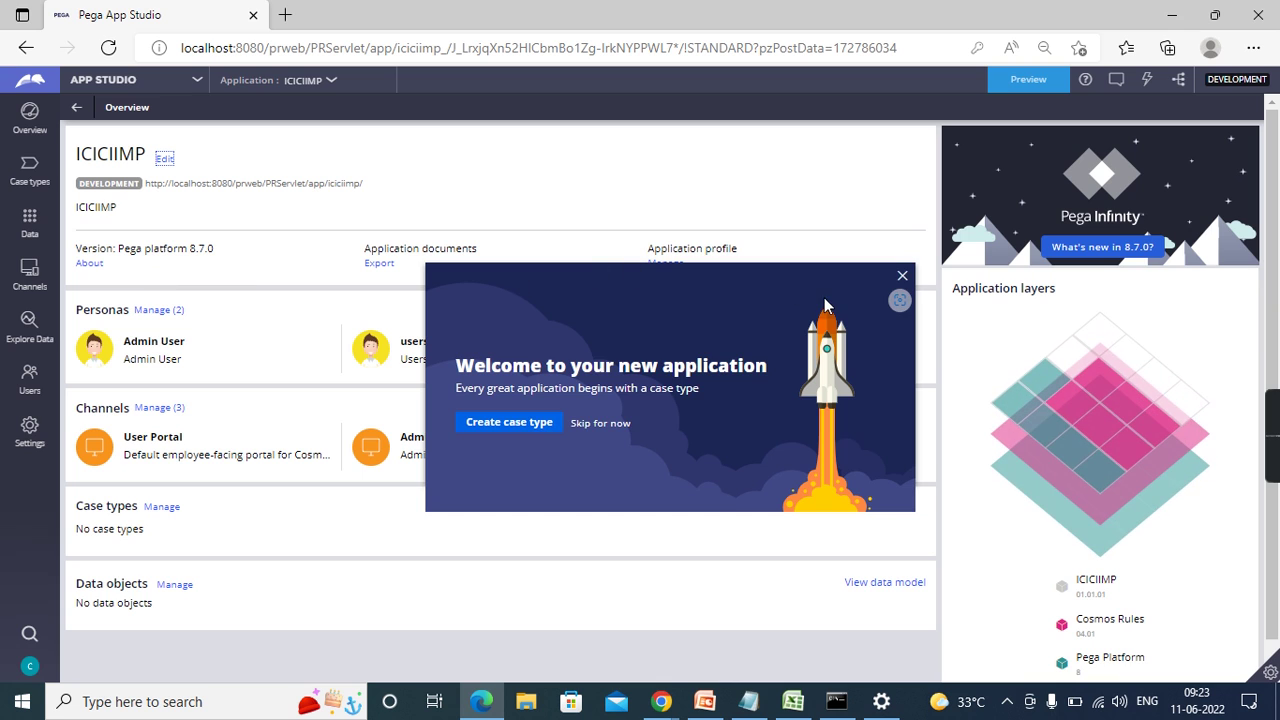
click(902, 275)
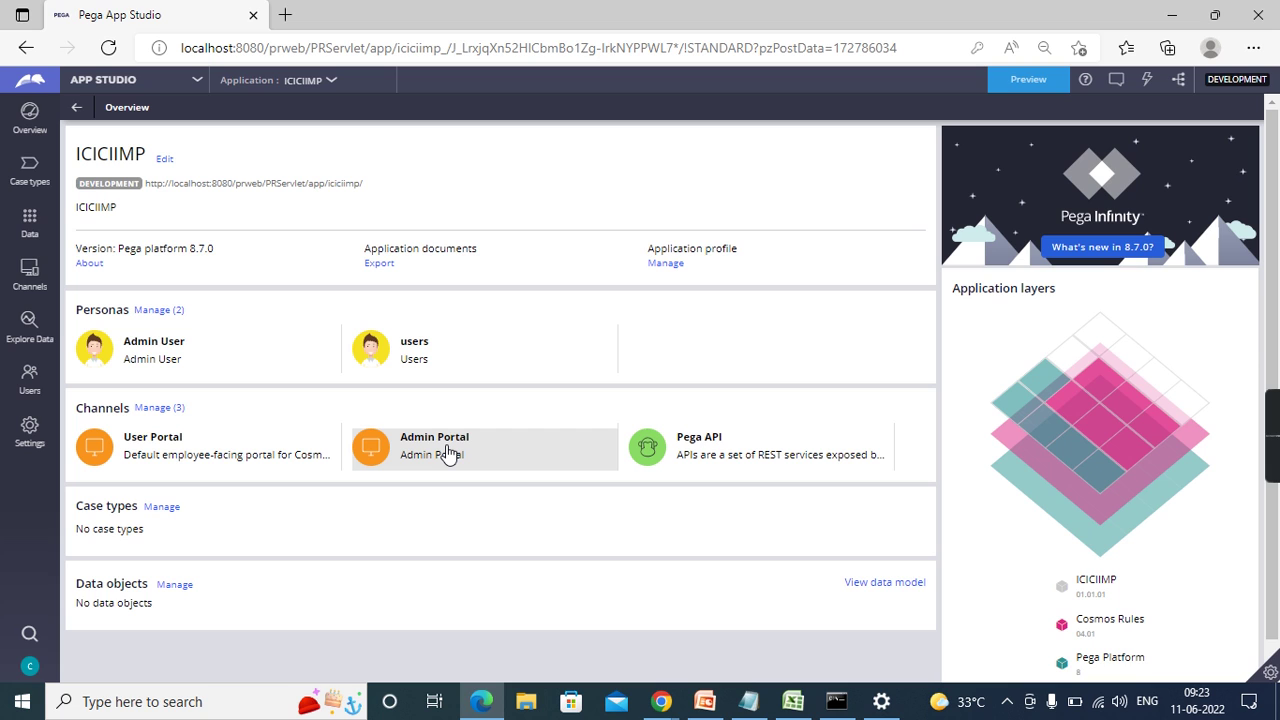
click(153, 314)
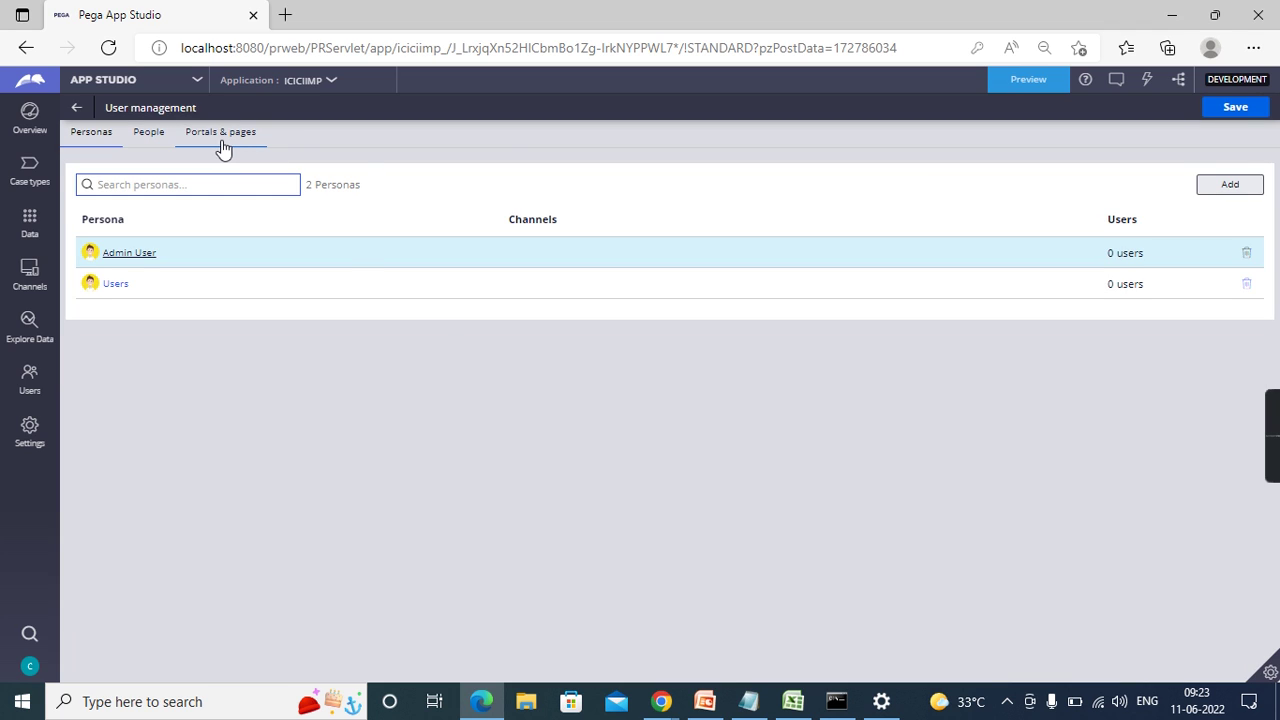
- Make Admin Portal the Admin User persona's default channel, grant its access, and save
click(220, 135)
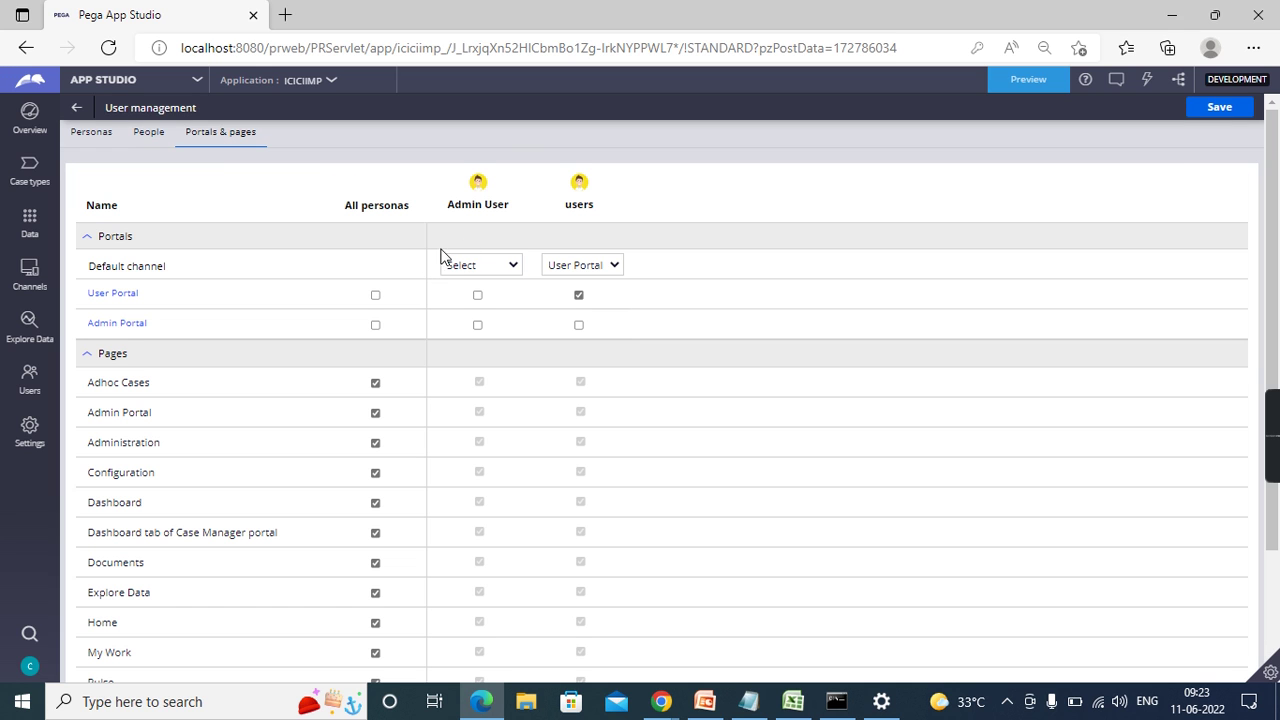
click(503, 277)
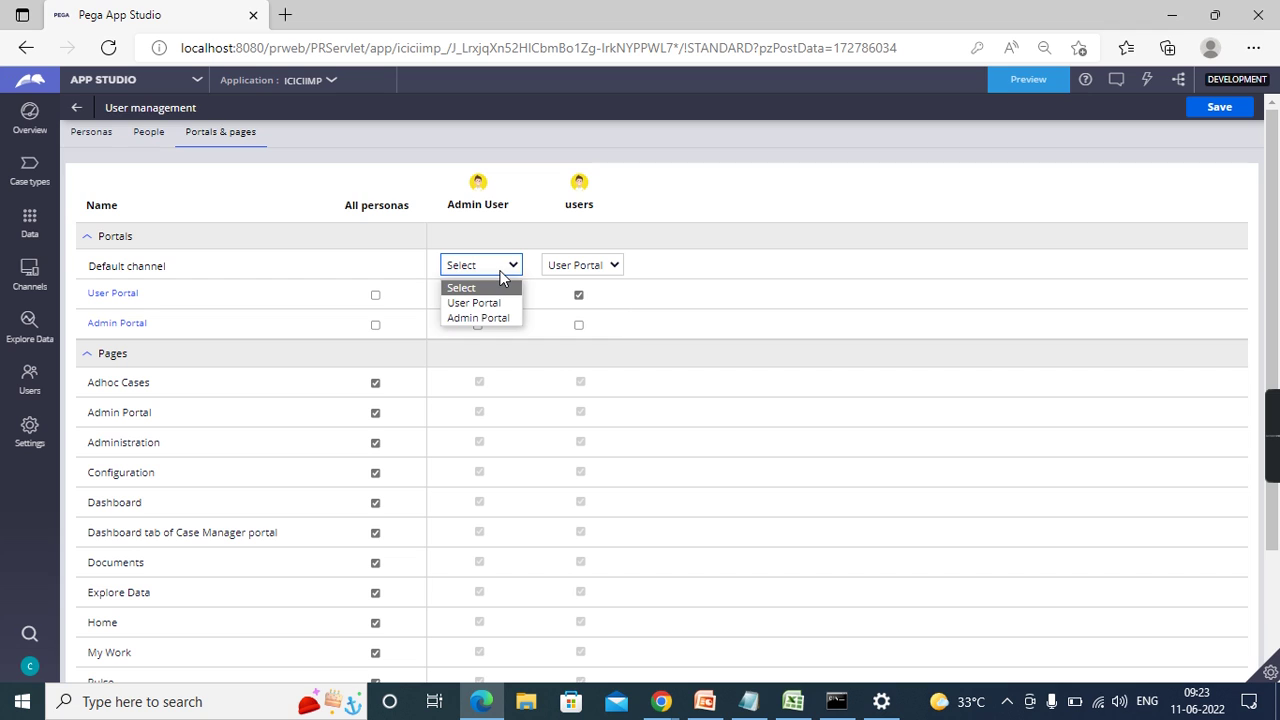
click(478, 321)
click(478, 326)
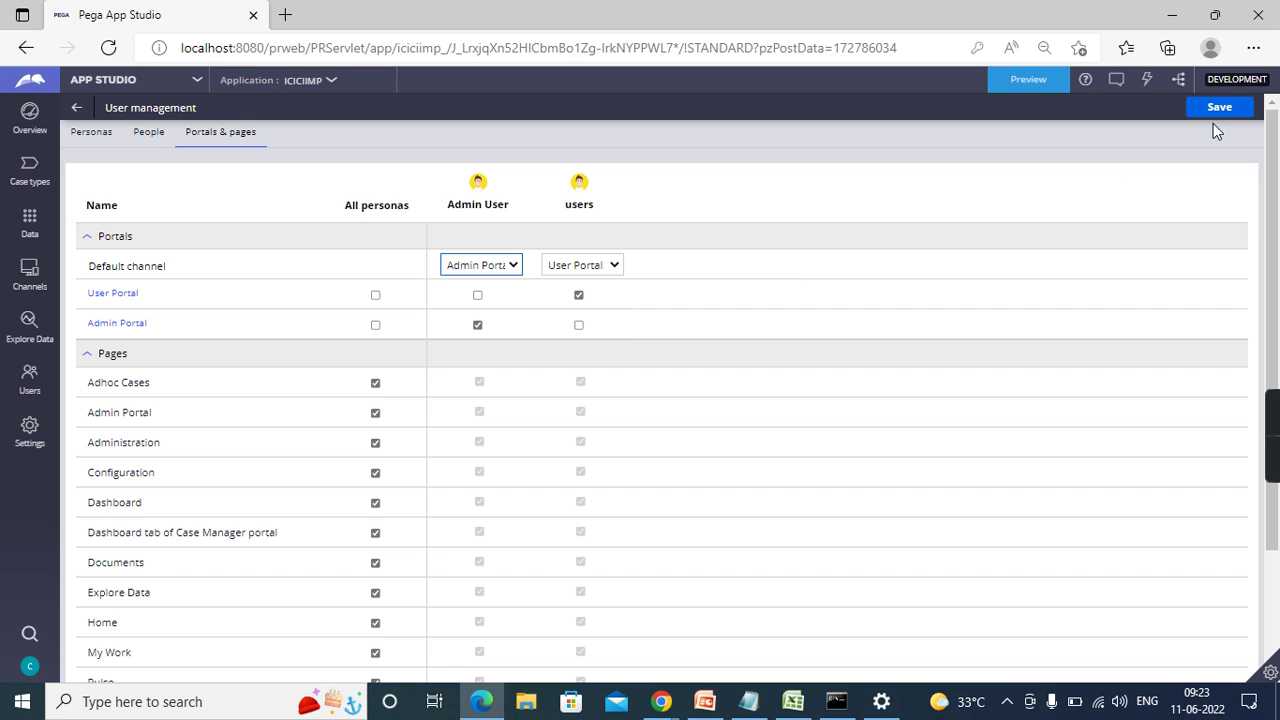
click(1236, 107)
click(1225, 107)
- Switch to Dev Studio and launch the ICICIIMP Admin Portal, then expand the developer toolbar
click(192, 84)
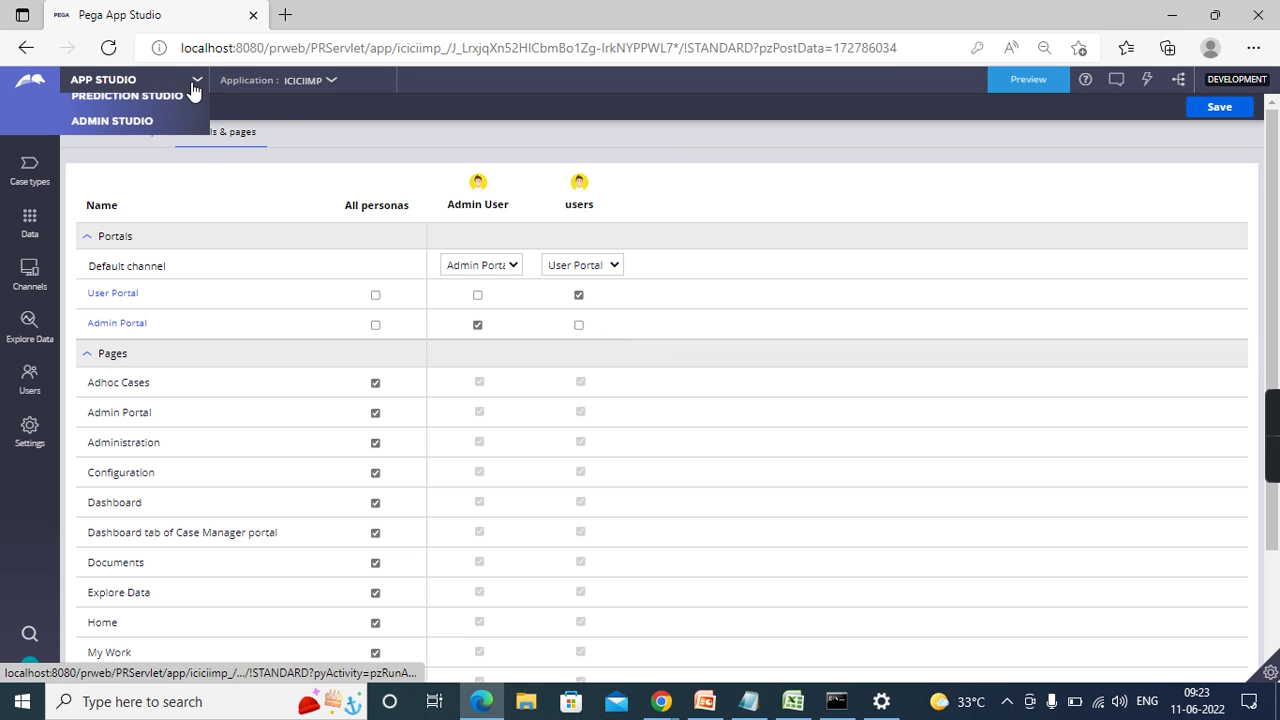
click(104, 132)
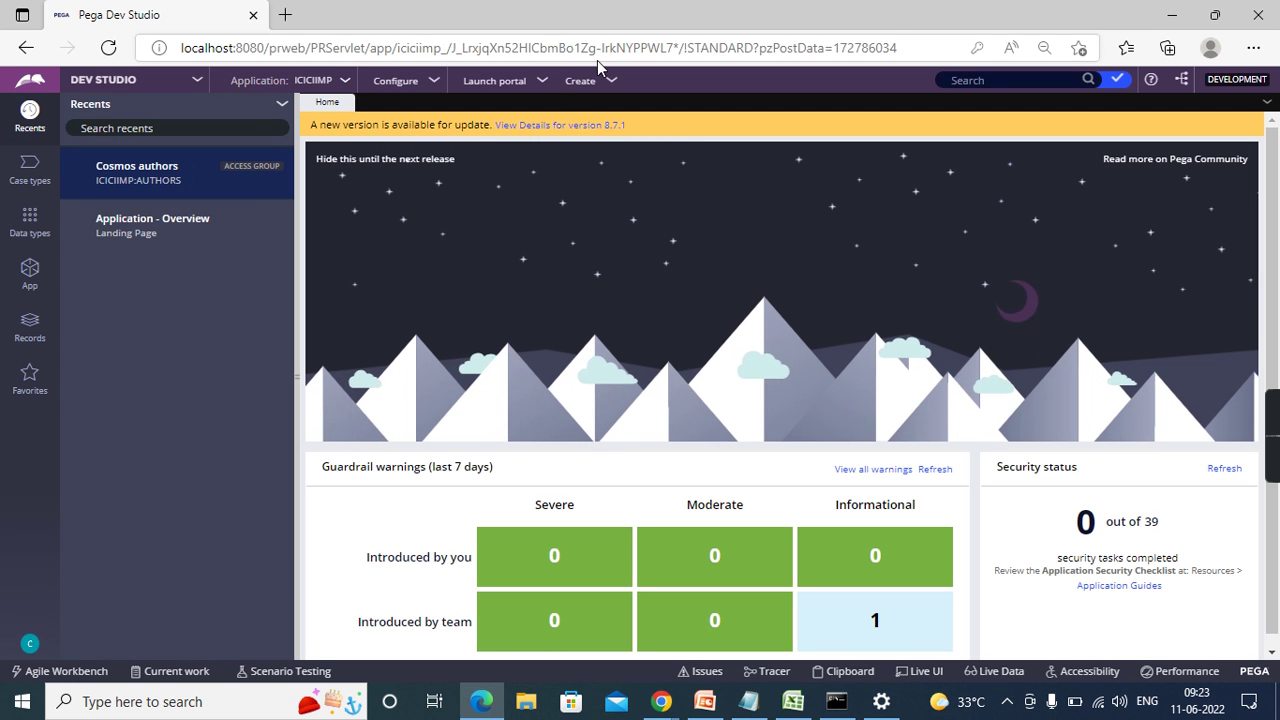
click(523, 81)
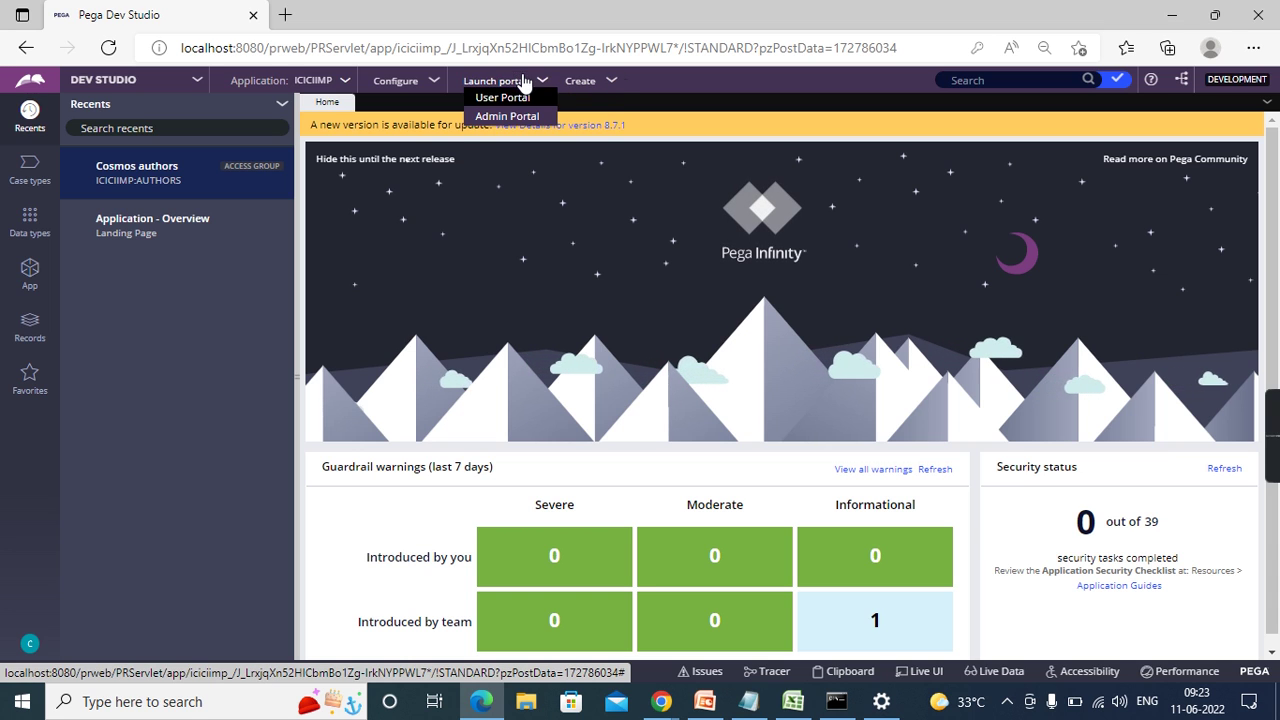
click(493, 120)
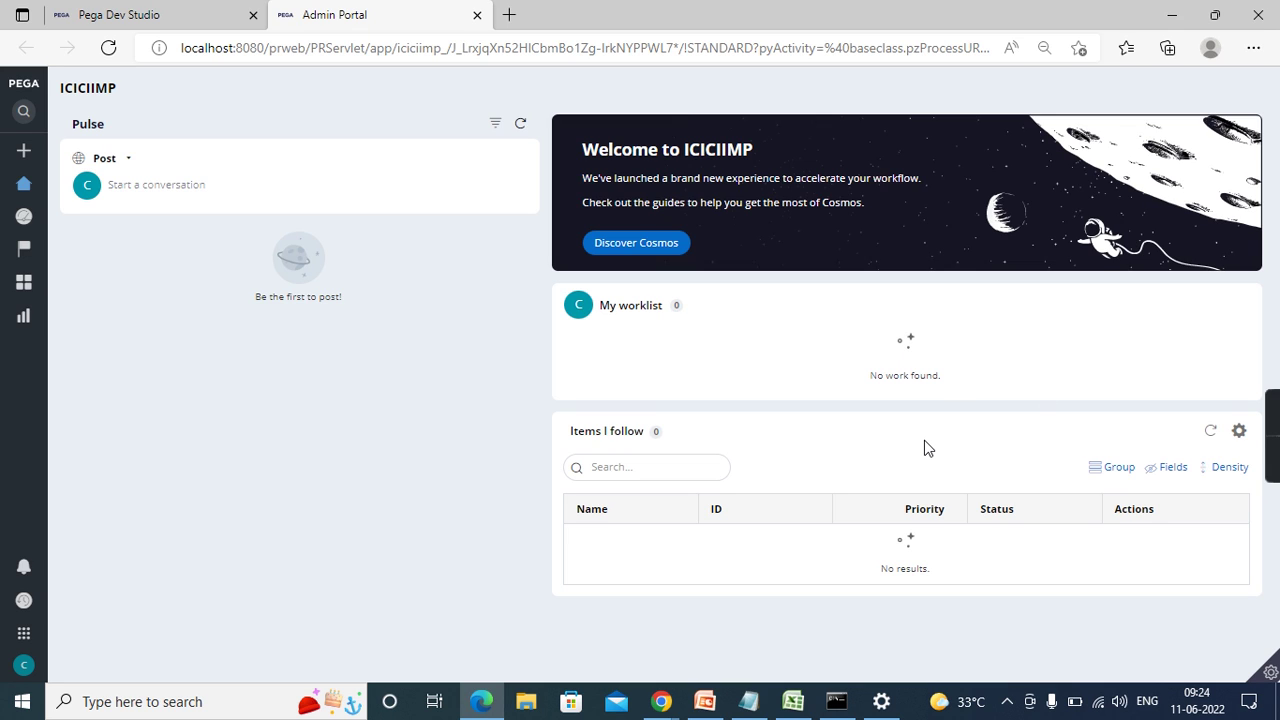
click(1272, 673)
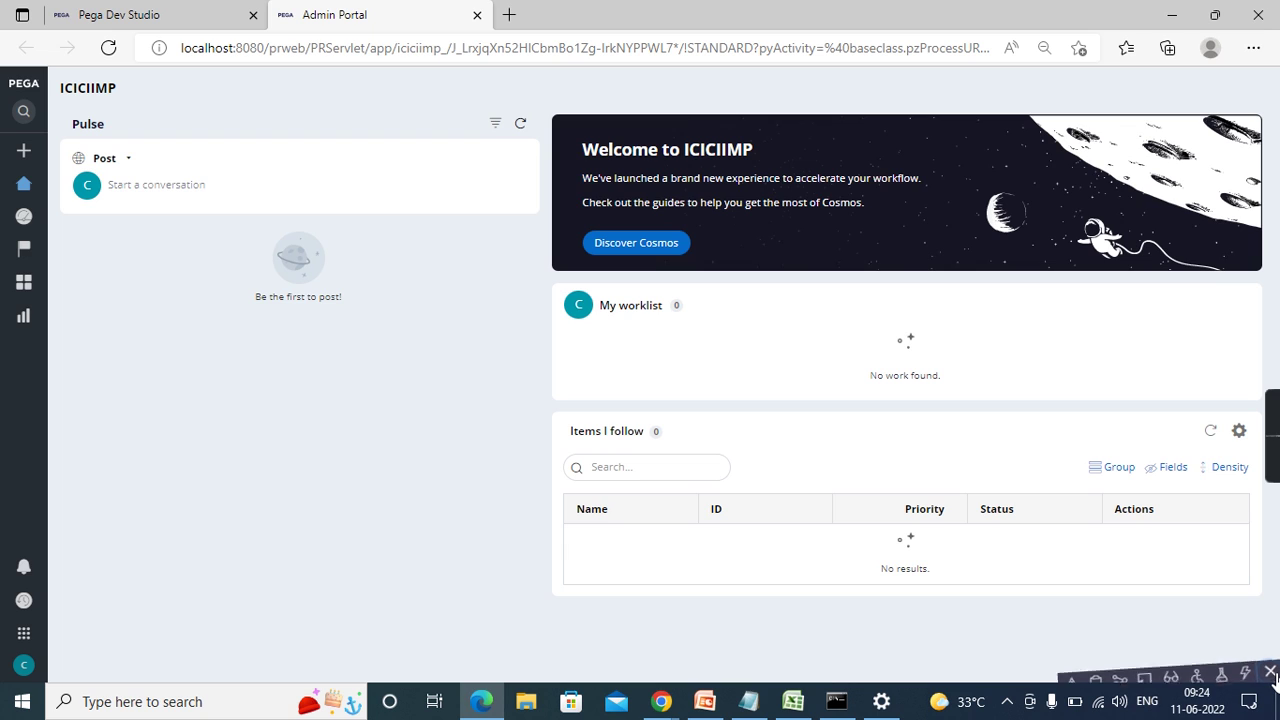
- Turn on Live UI and inspect the no-results grid, search row and pySearchKeyword input
click(1140, 673)
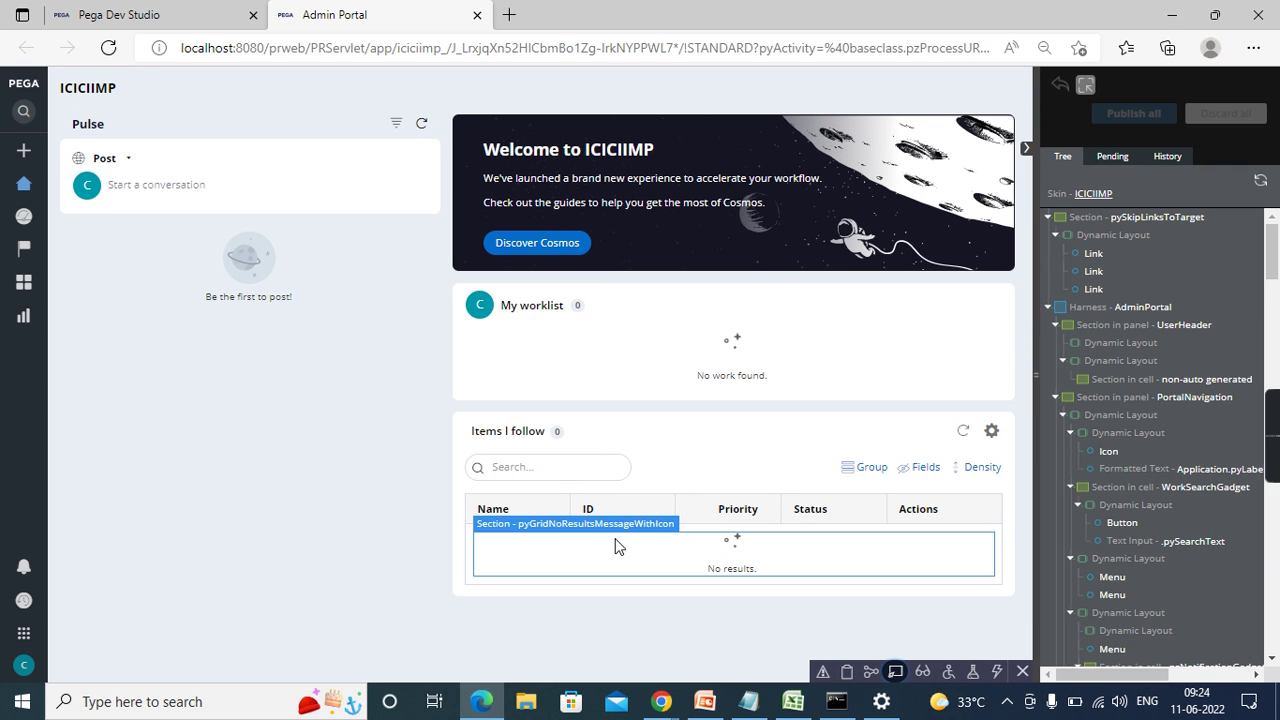
click(613, 538)
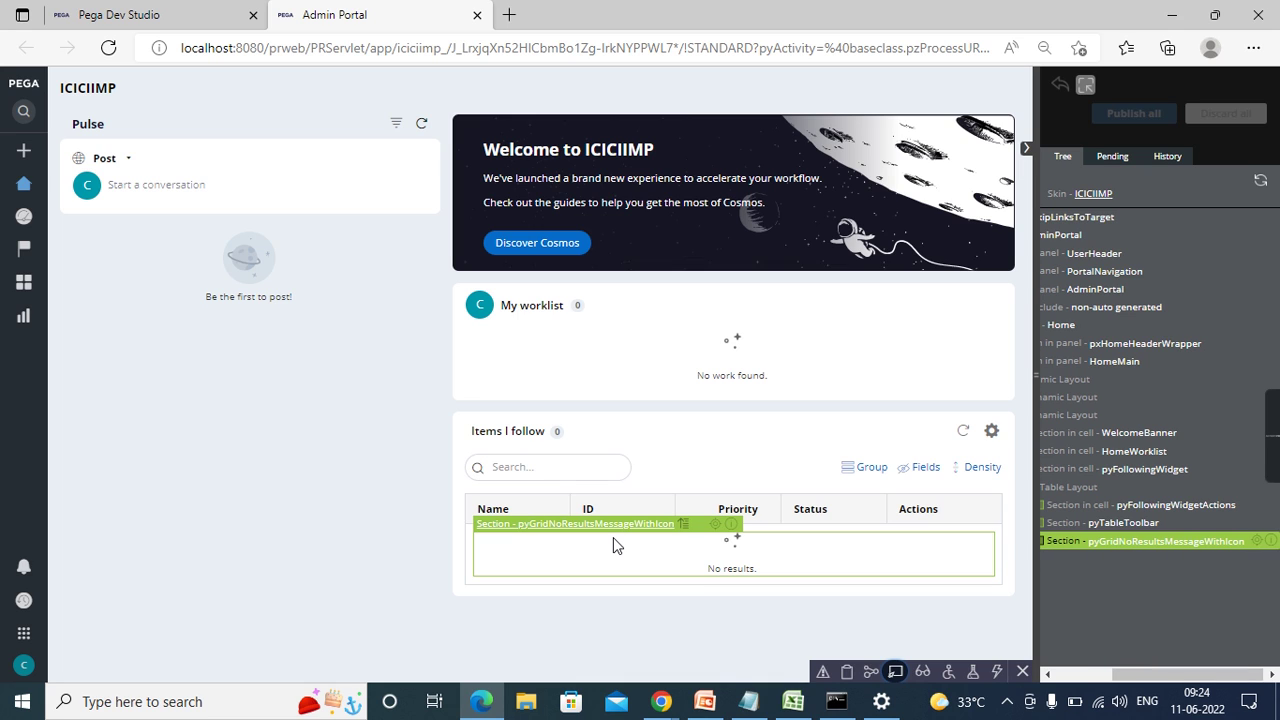
click(636, 475)
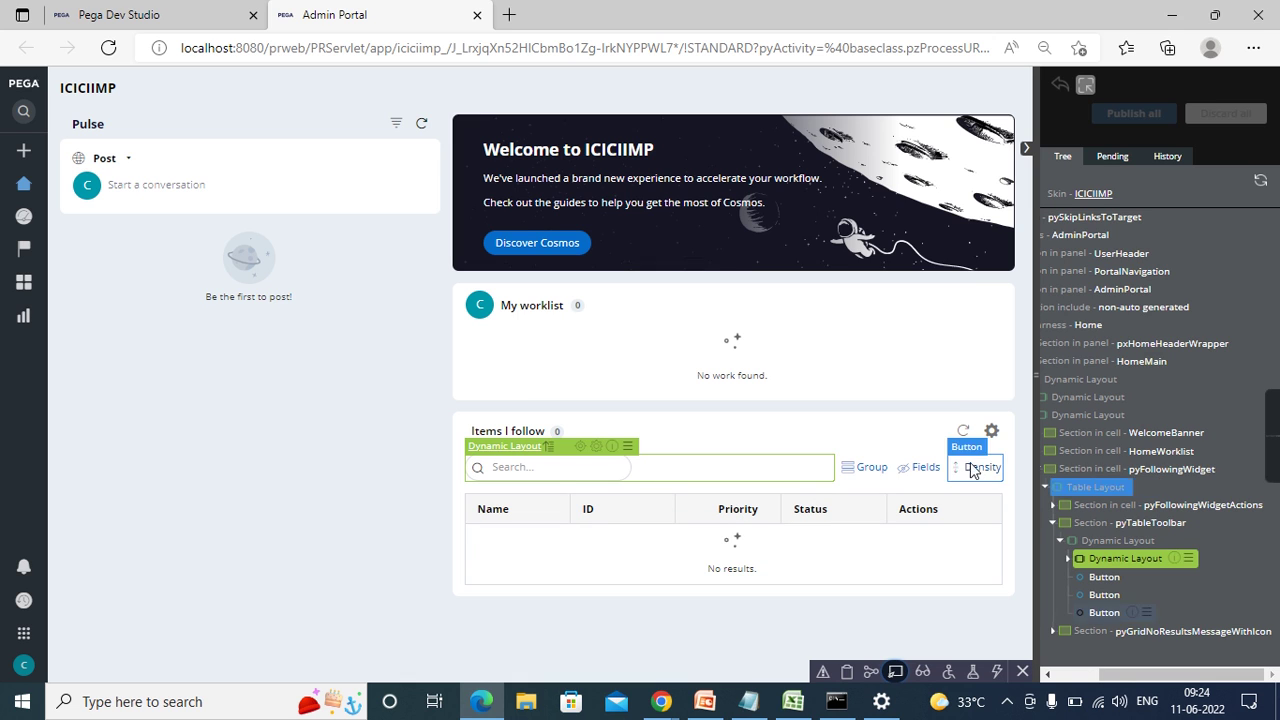
drag(1035, 362, 896, 360)
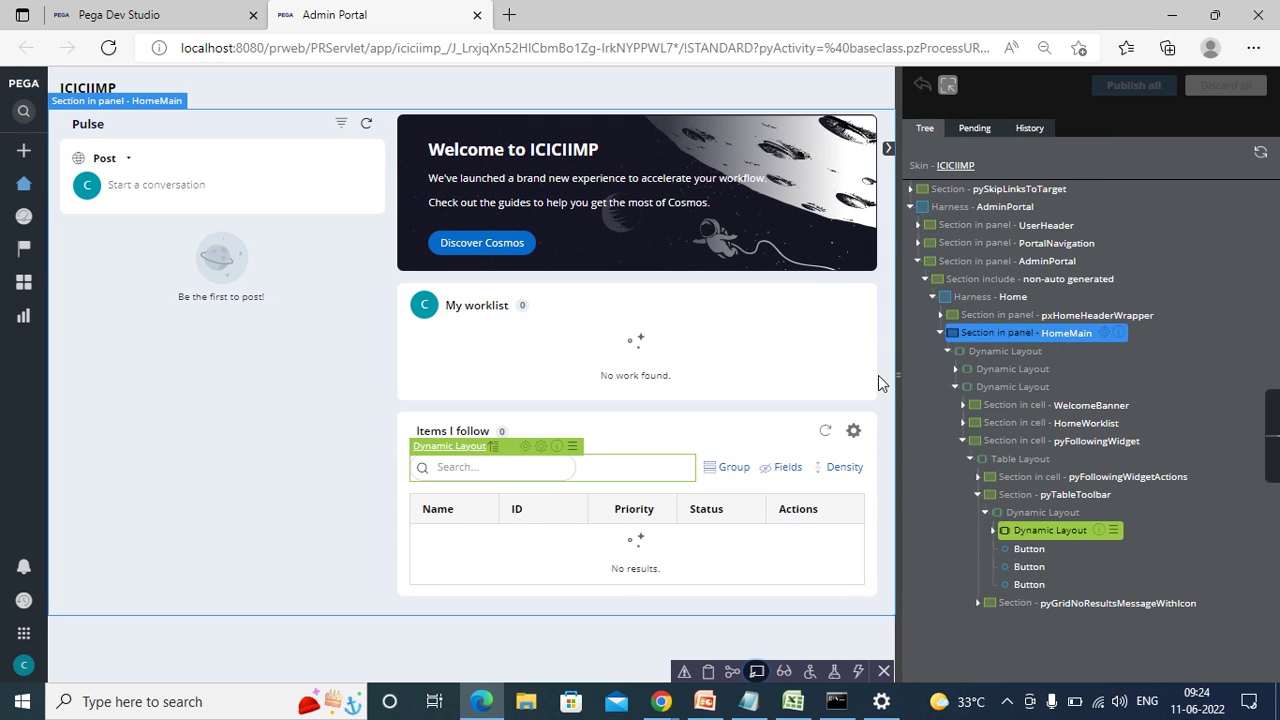
click(495, 470)
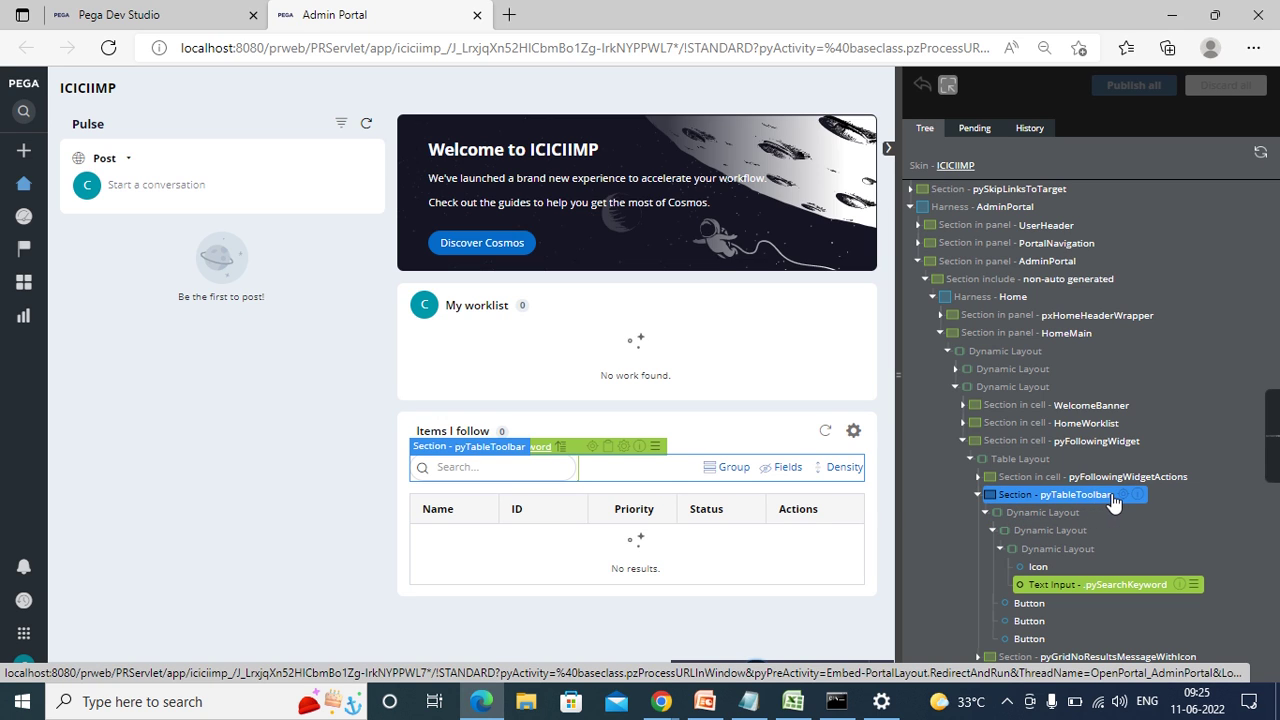
- Collapse the pyTableToolbar, Table Layout and pyFollowingWidget nodes and select the section include
click(979, 496)
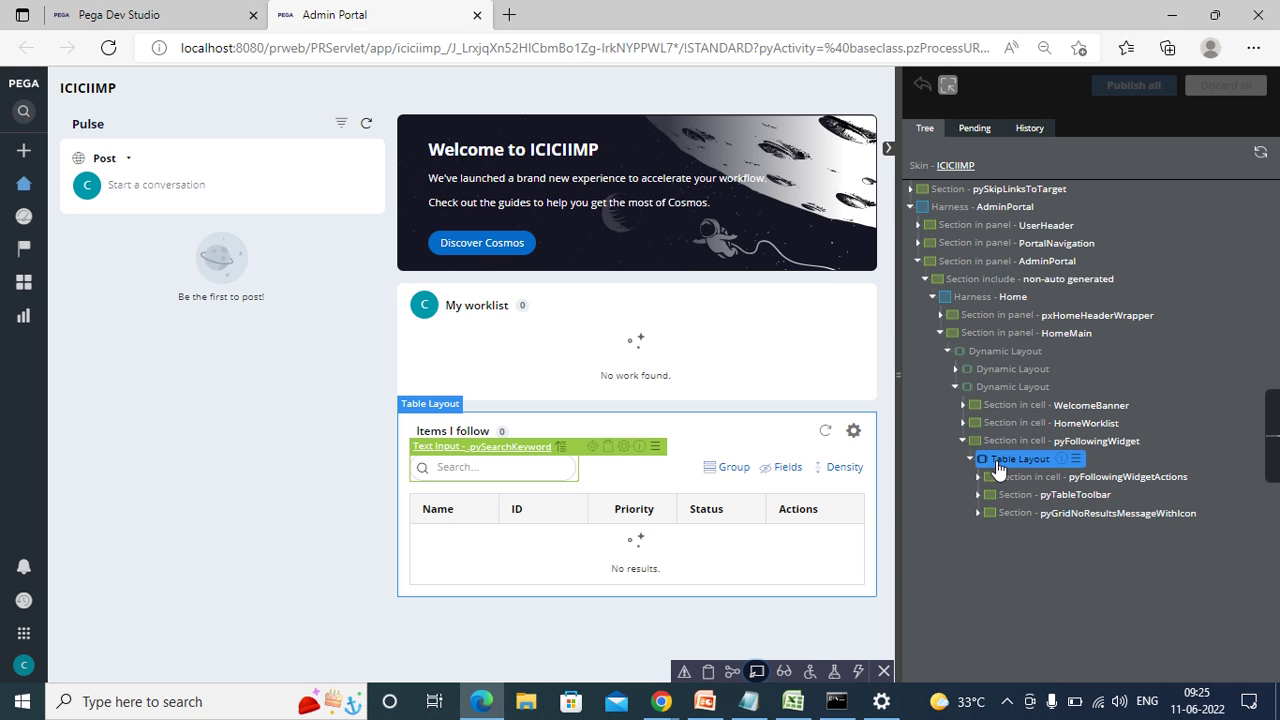
click(969, 460)
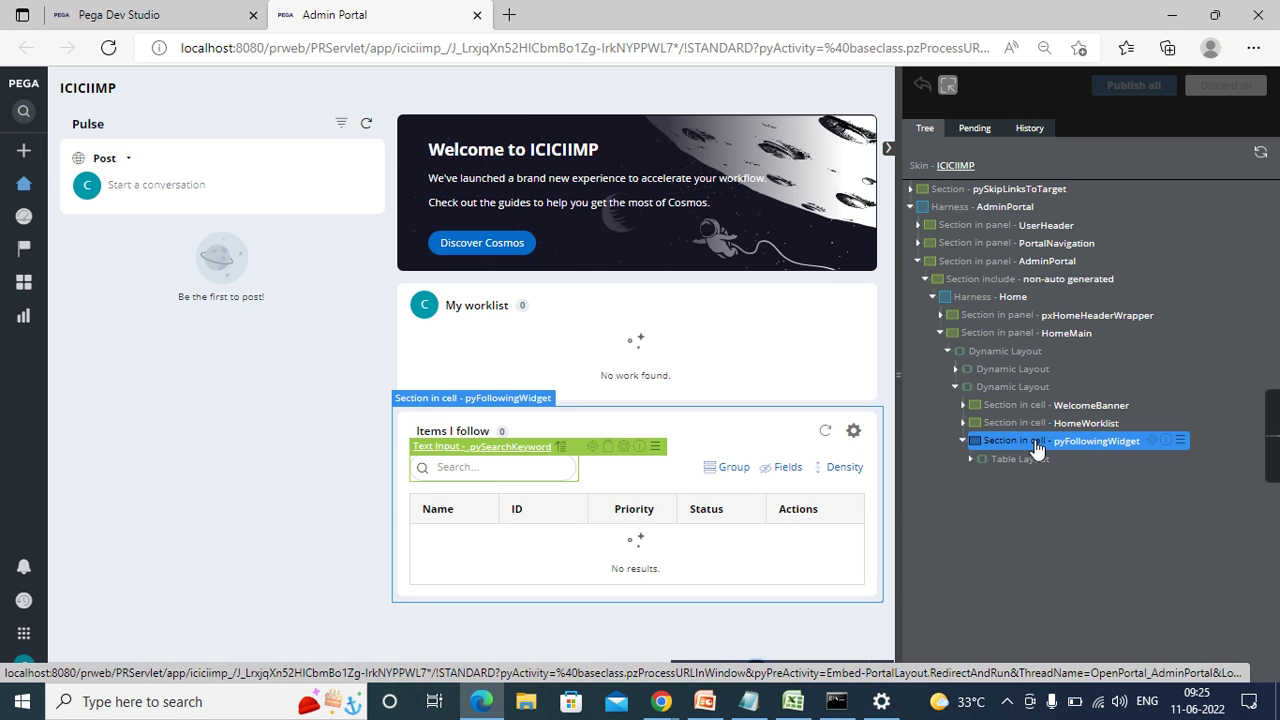
click(963, 442)
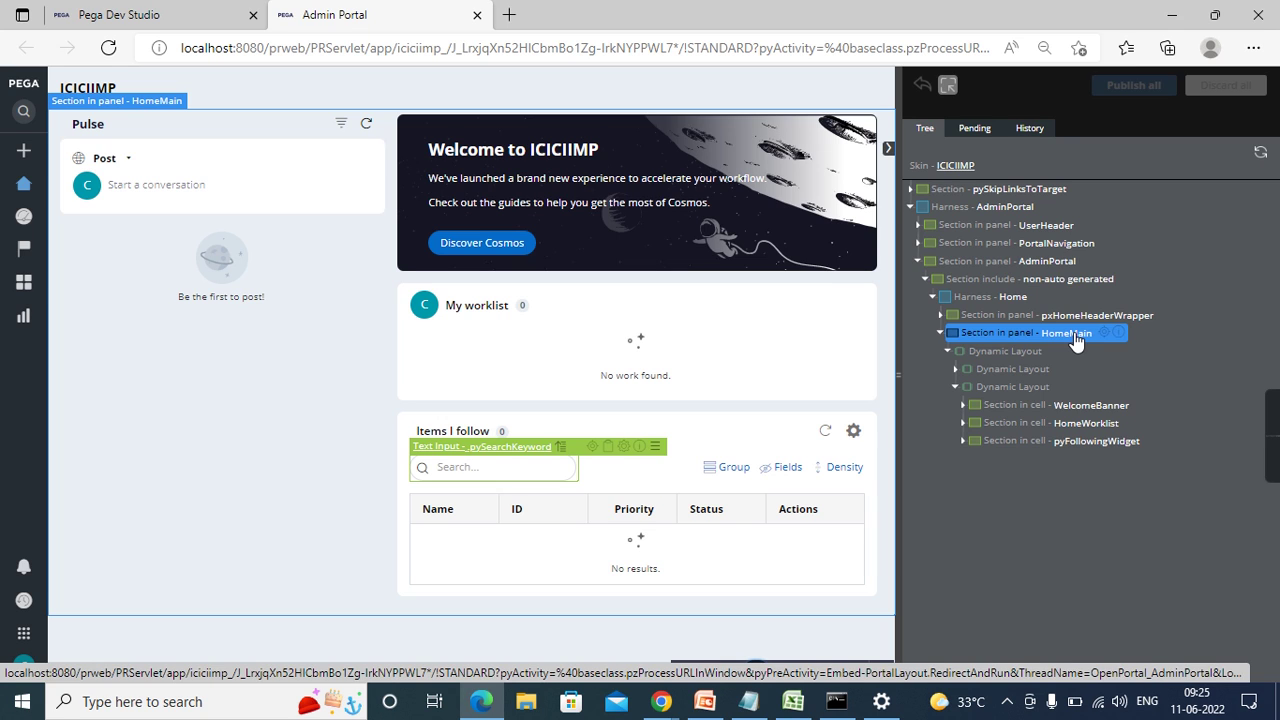
click(942, 279)
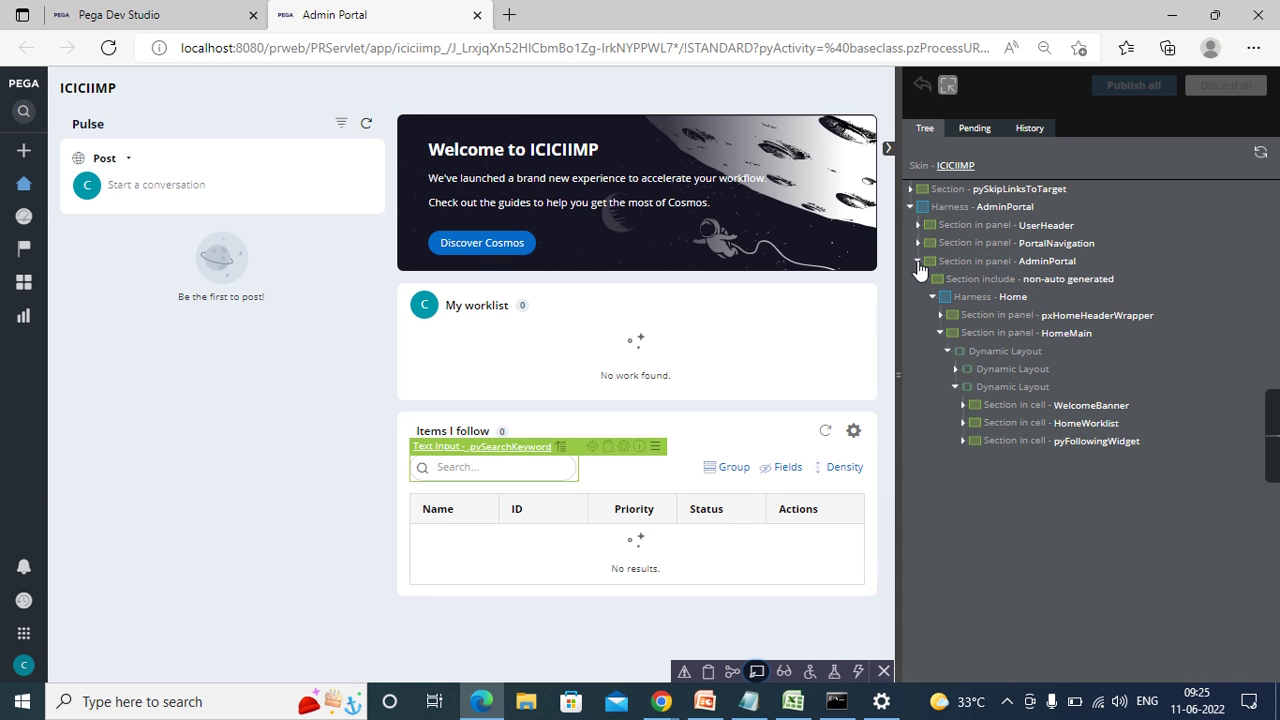
- Select the AdminPortal harness and panel section in Live UI, then open AdminPortal in Dev Studio
click(917, 262)
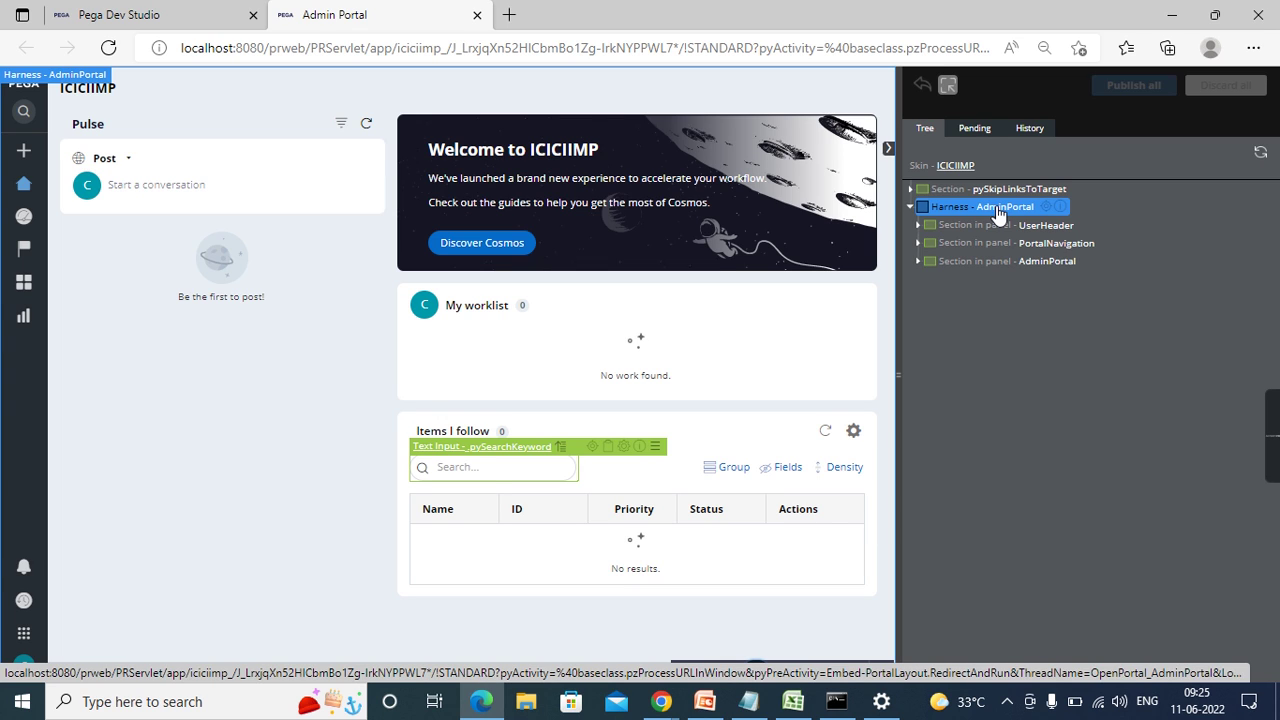
click(1003, 211)
click(990, 261)
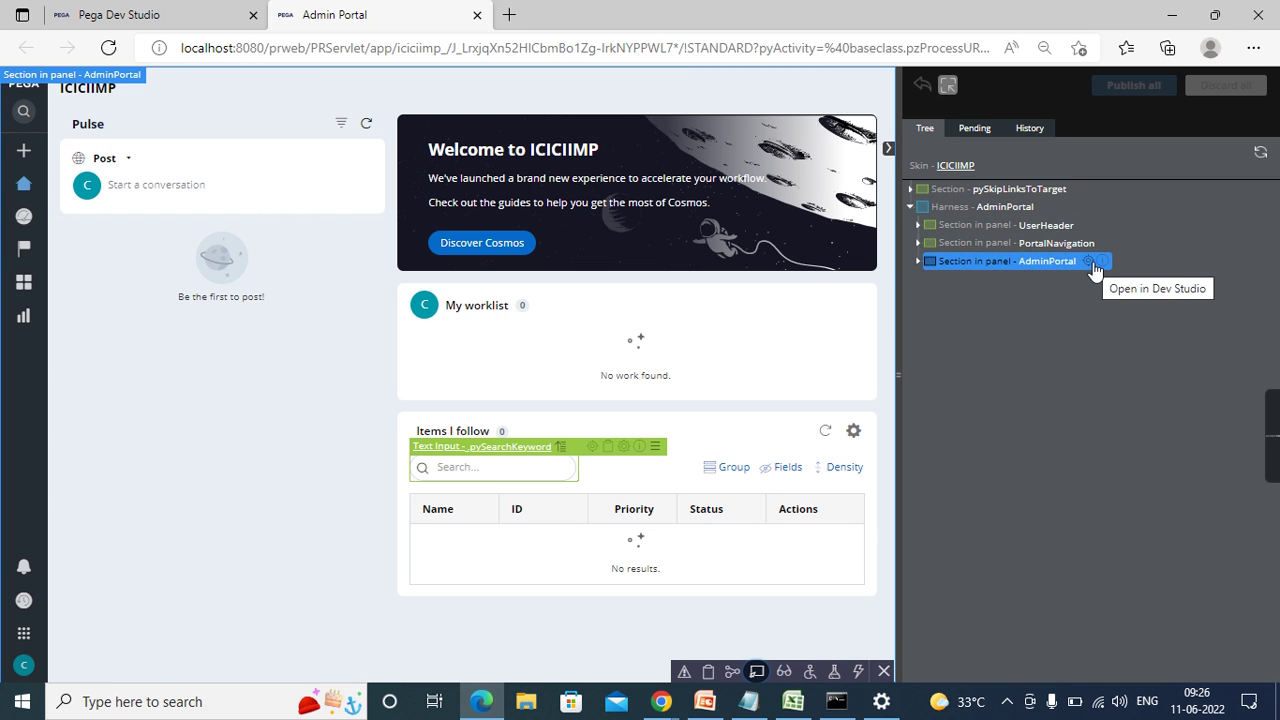
click(919, 263)
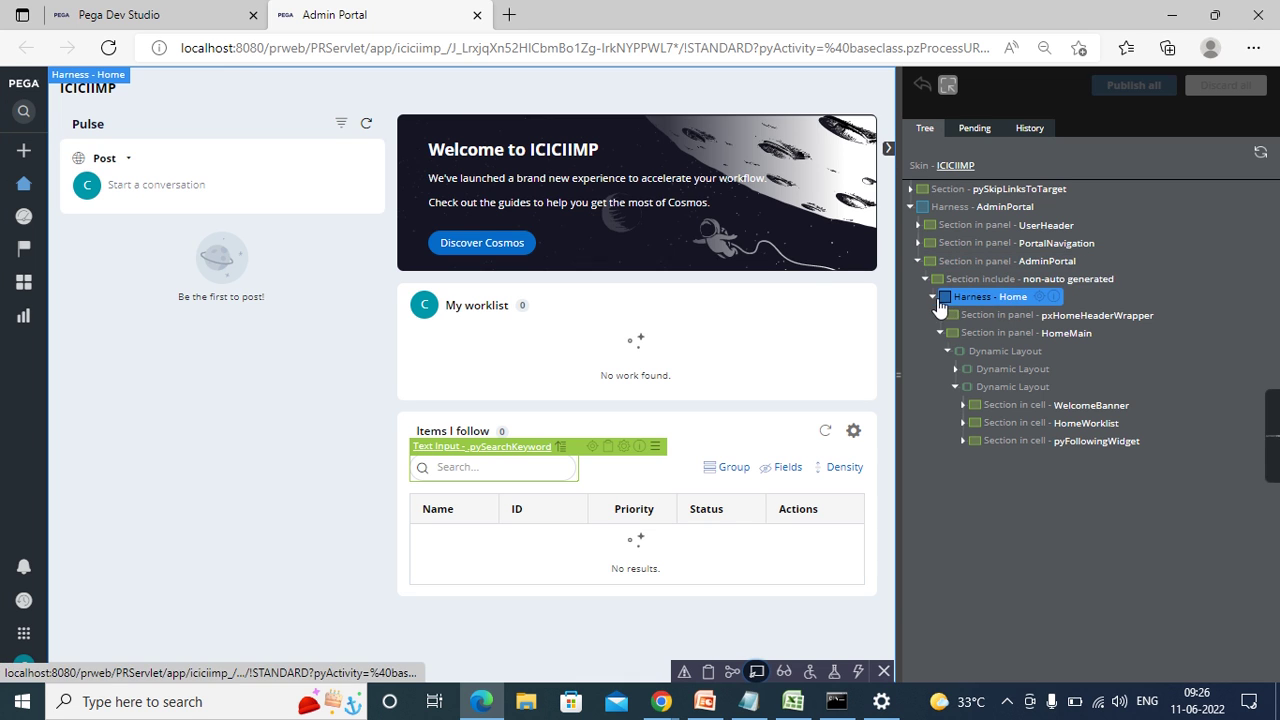
click(933, 298)
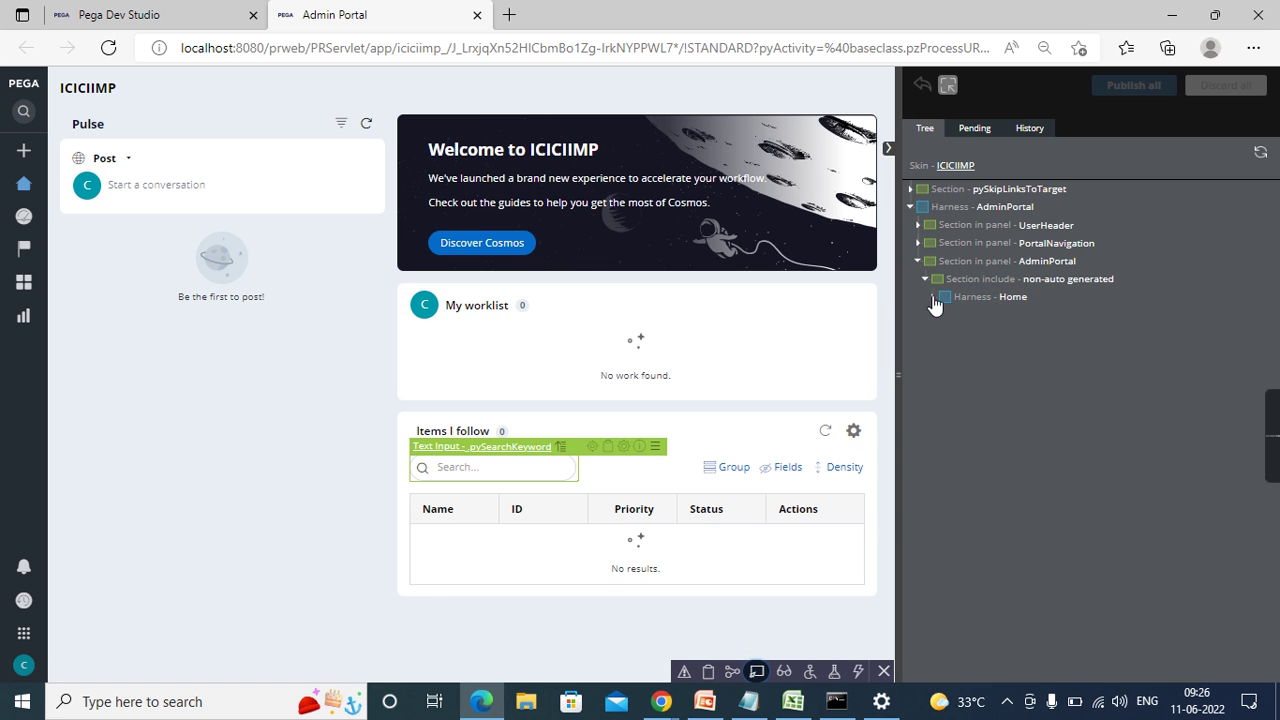
click(1089, 264)
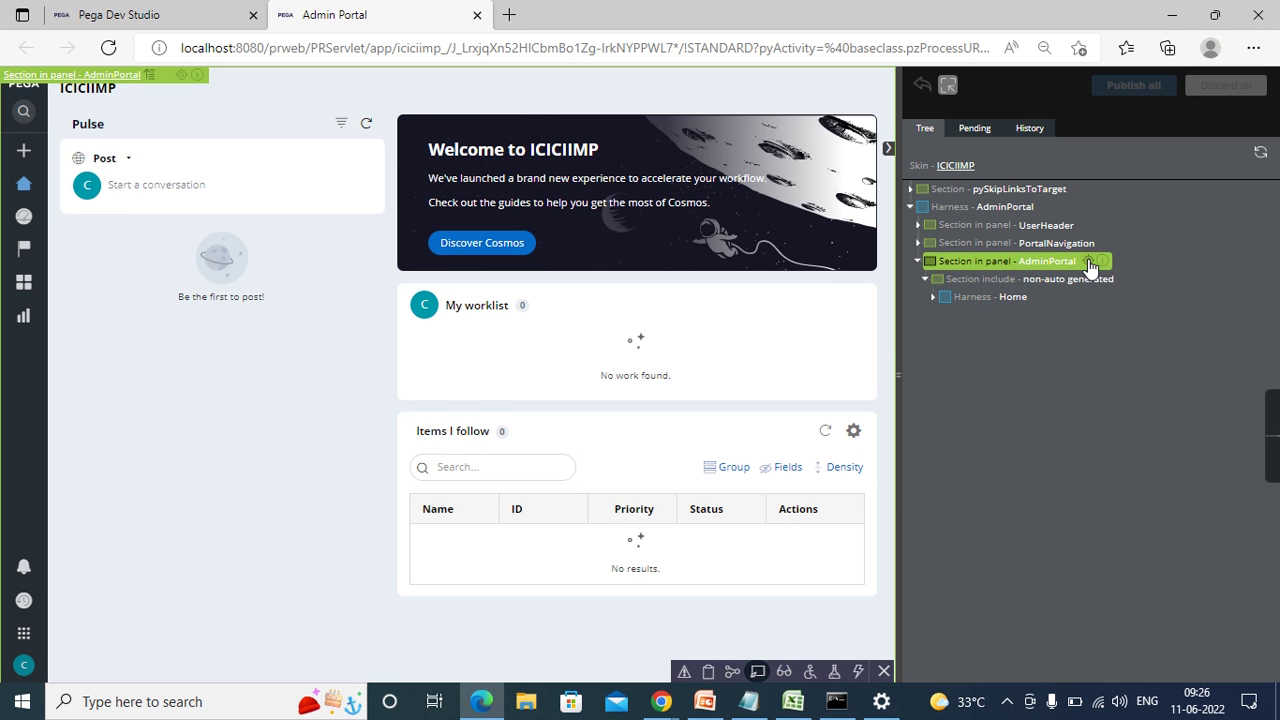
click(180, 23)
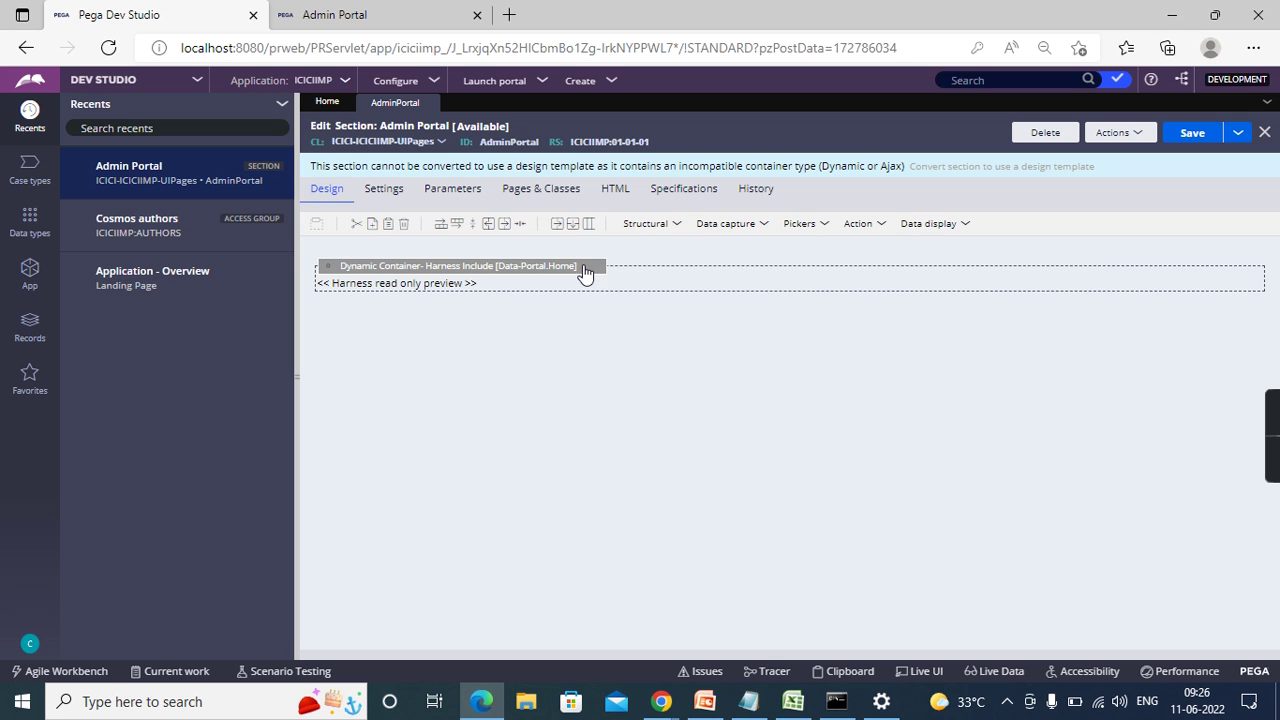
- Inspect the included Data-Portal.Home harness properties, then return to the Admin Portal tab
click(605, 267)
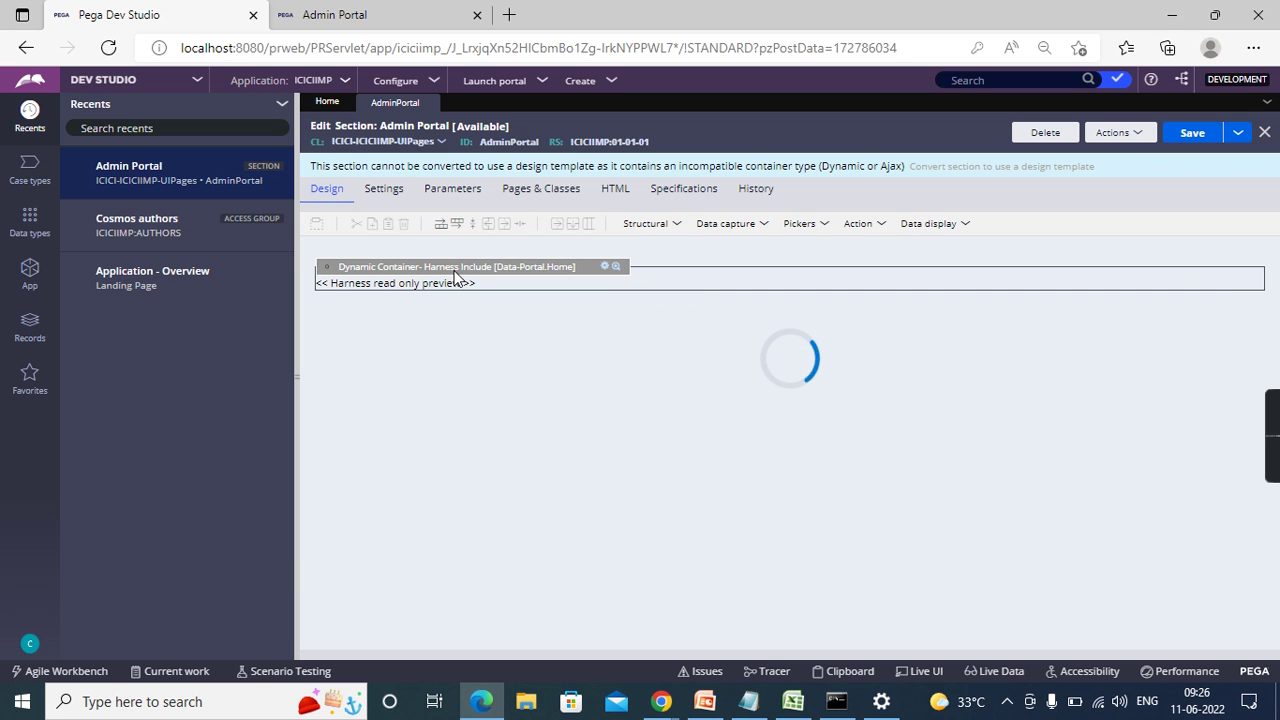
click(378, 12)
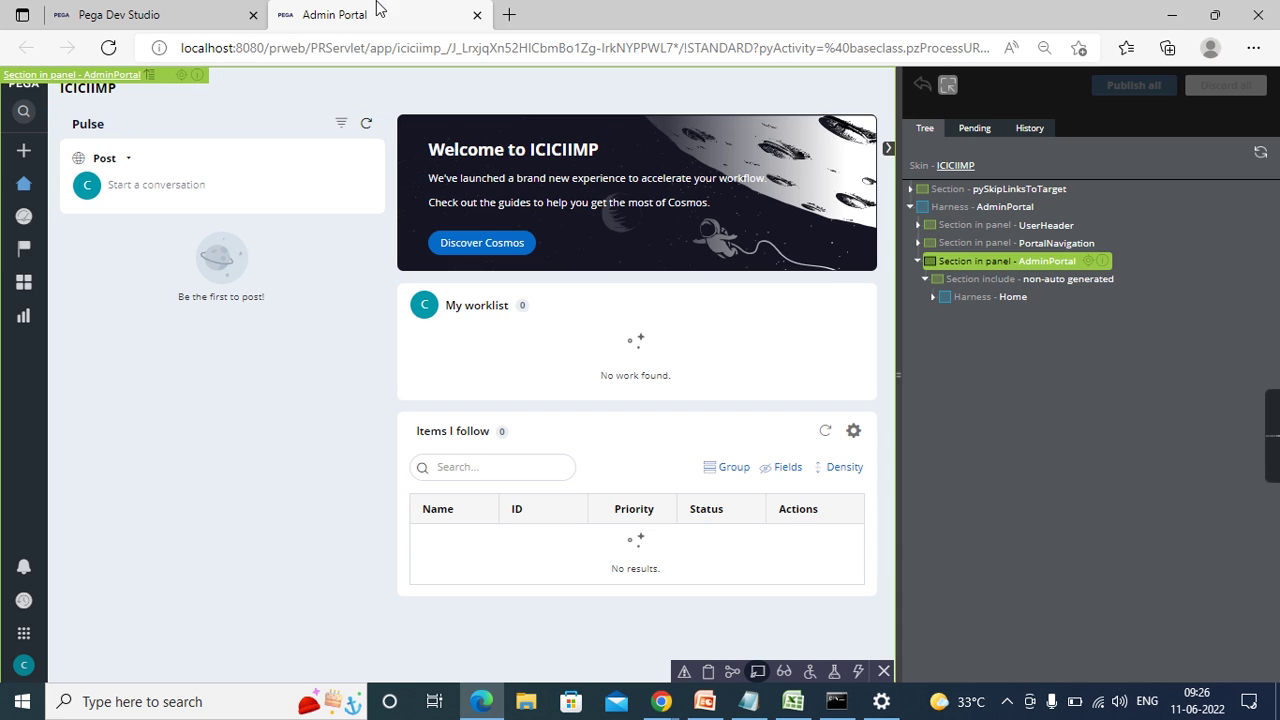
- Open Harness - Home from Live UI in Dev Studio and collapse the navigation pane
mouse_move(1089, 262)
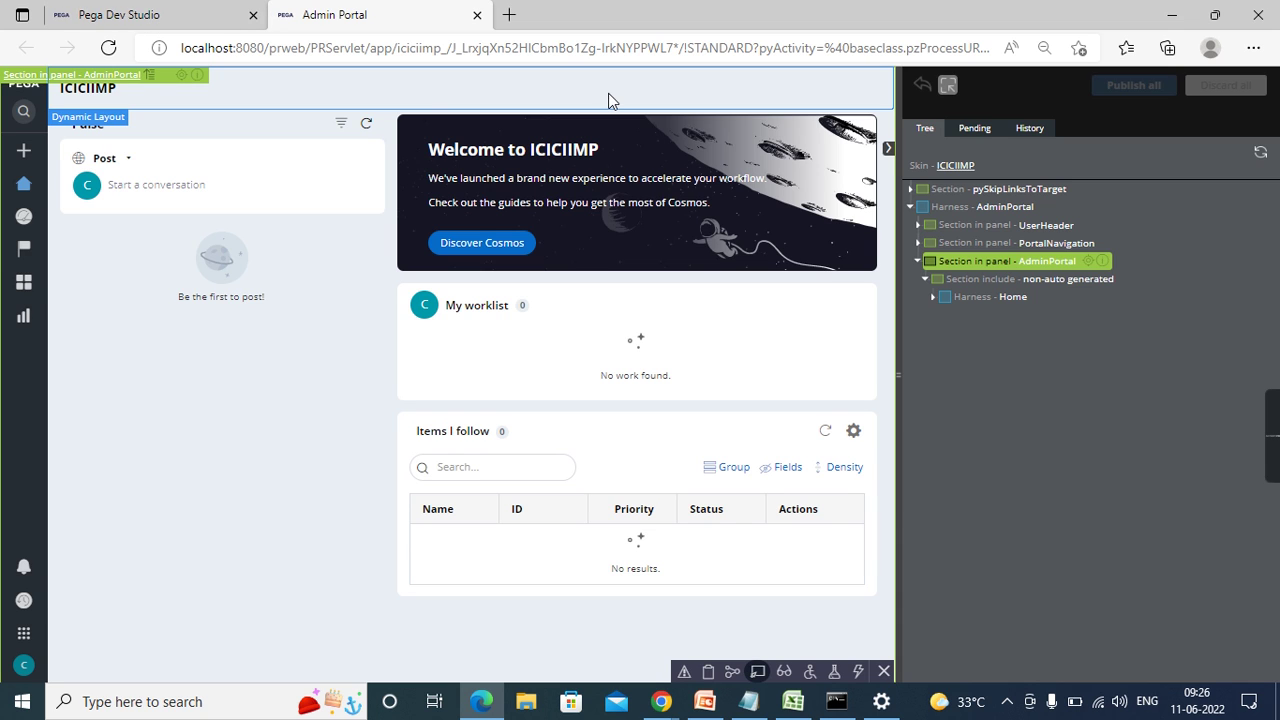
mouse_move(1045, 300)
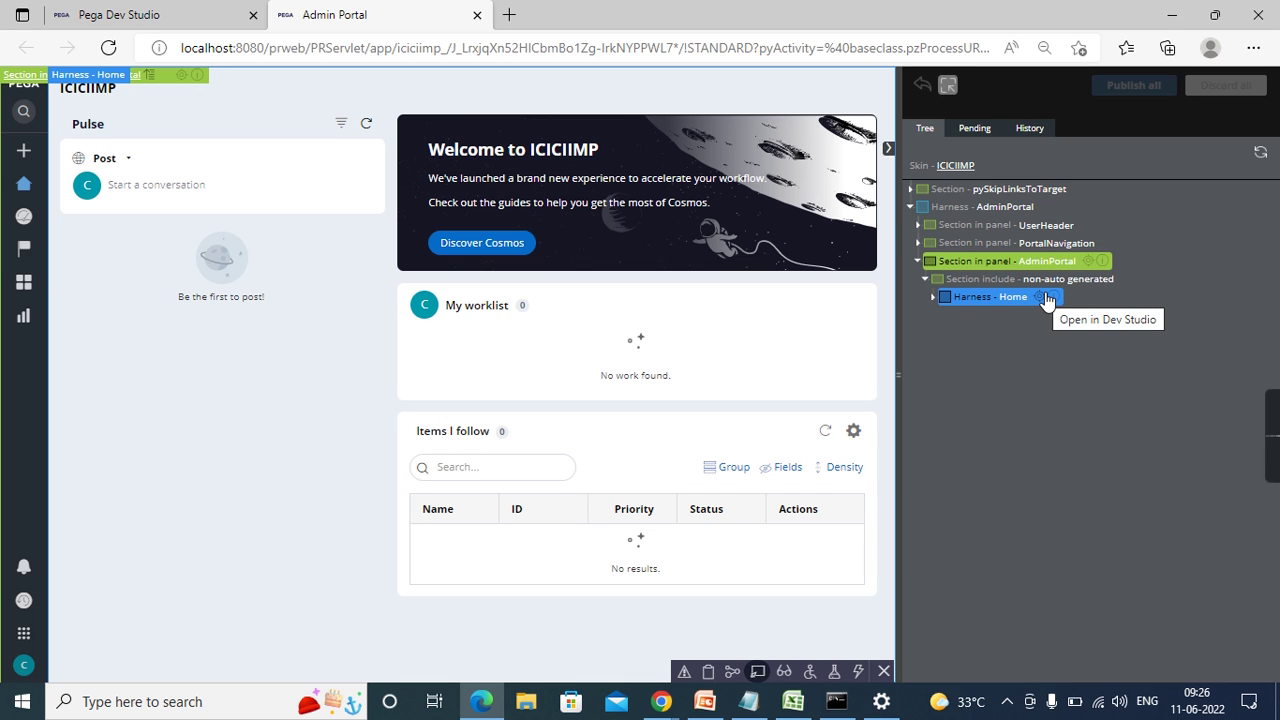
click(1040, 302)
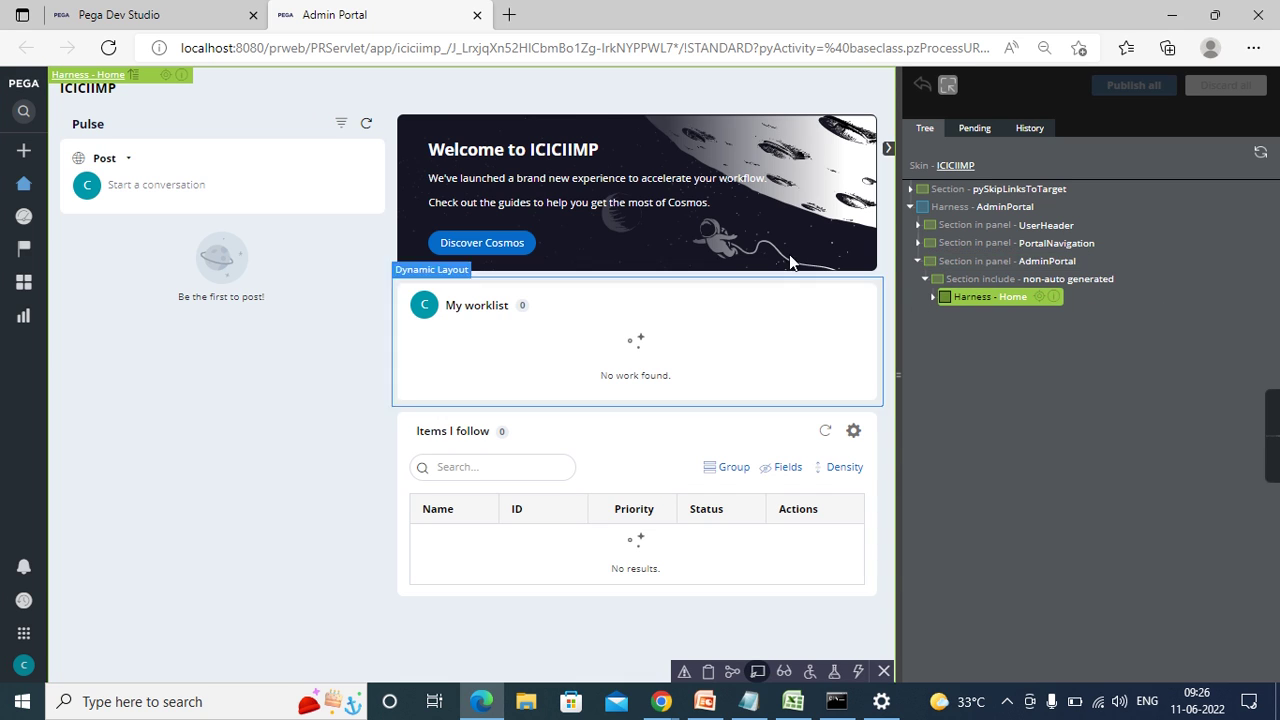
click(133, 8)
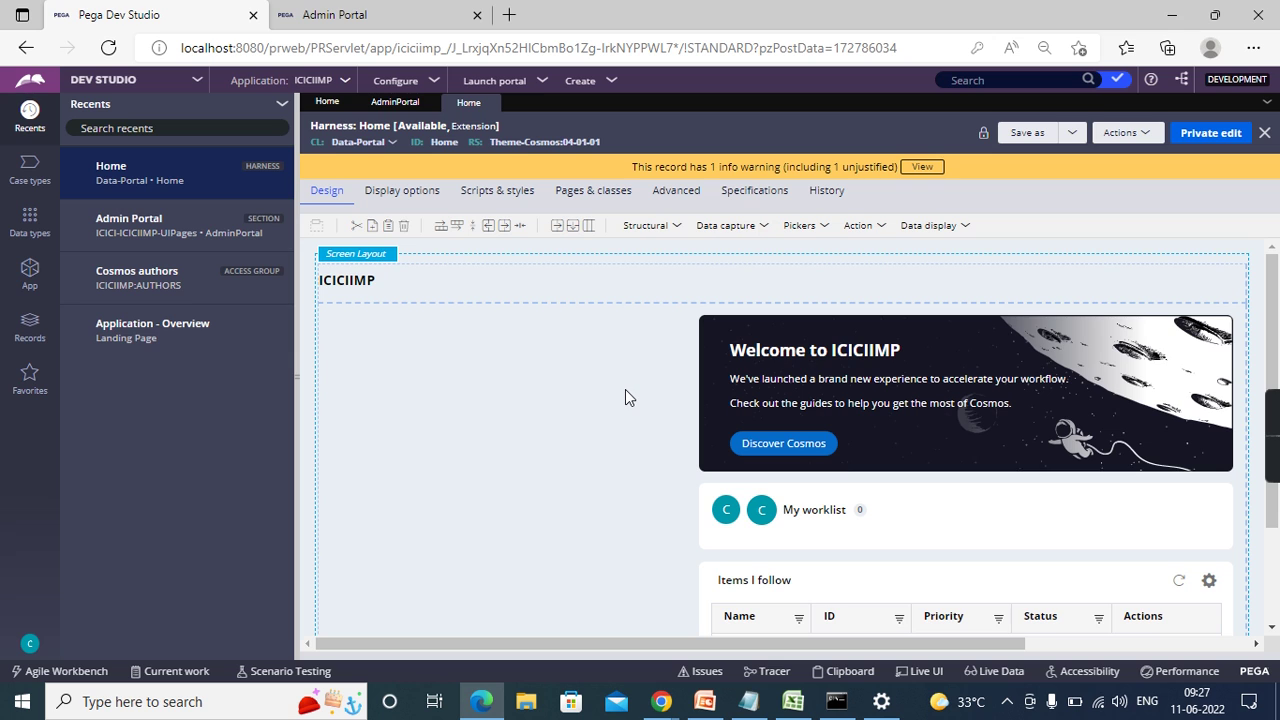
click(294, 372)
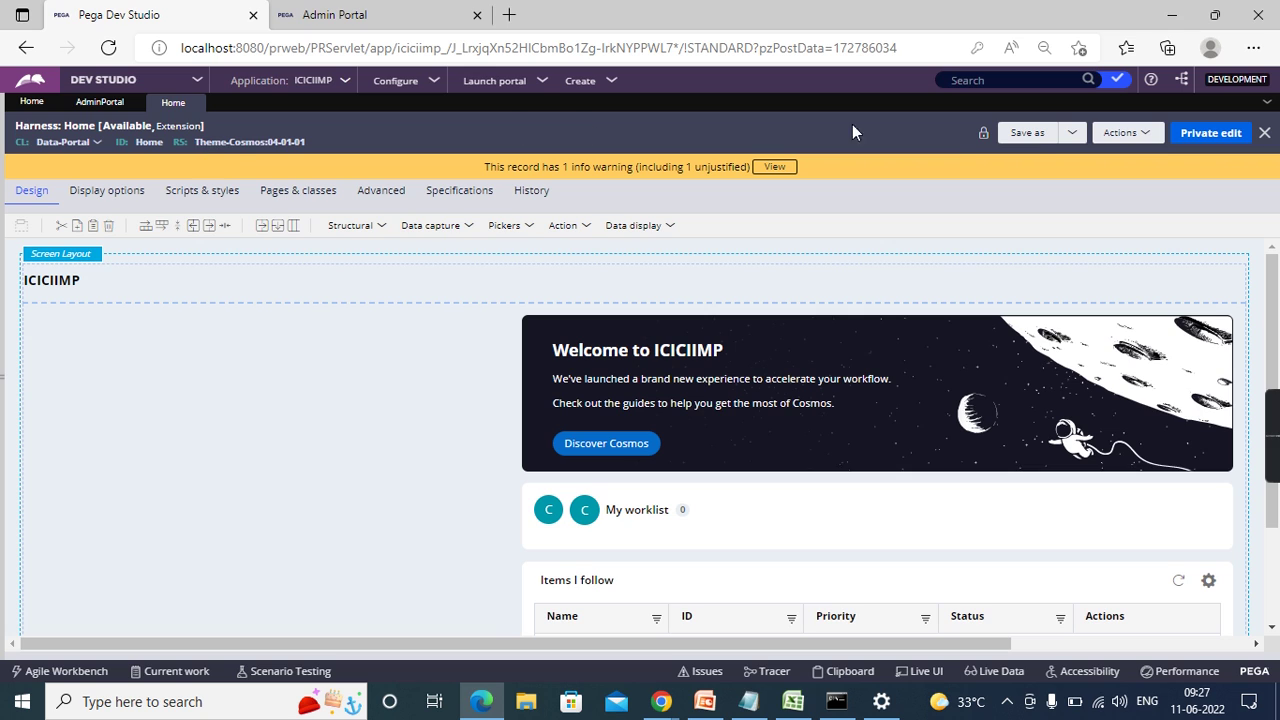
- Choose Save as on the Home harness toolbar
click(1035, 136)
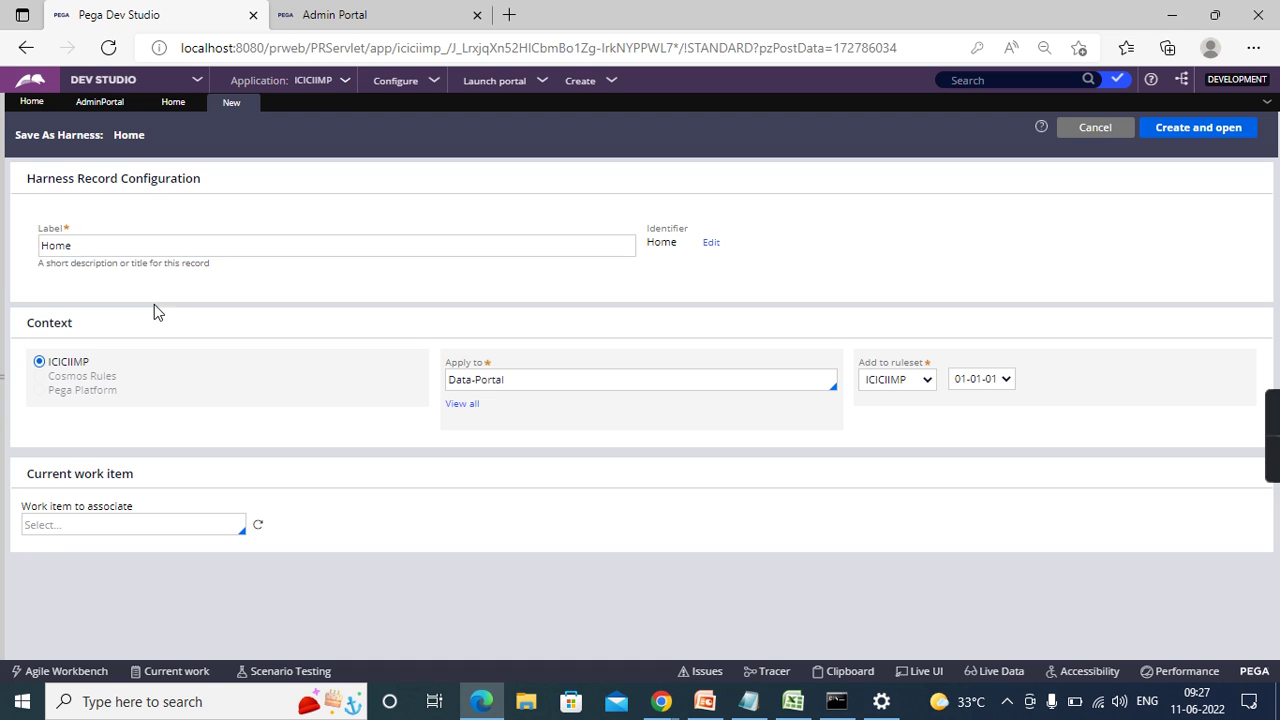
- Change the harness label from Home to Admin Home
click(98, 242)
double_click(98, 242)
click(98, 242)
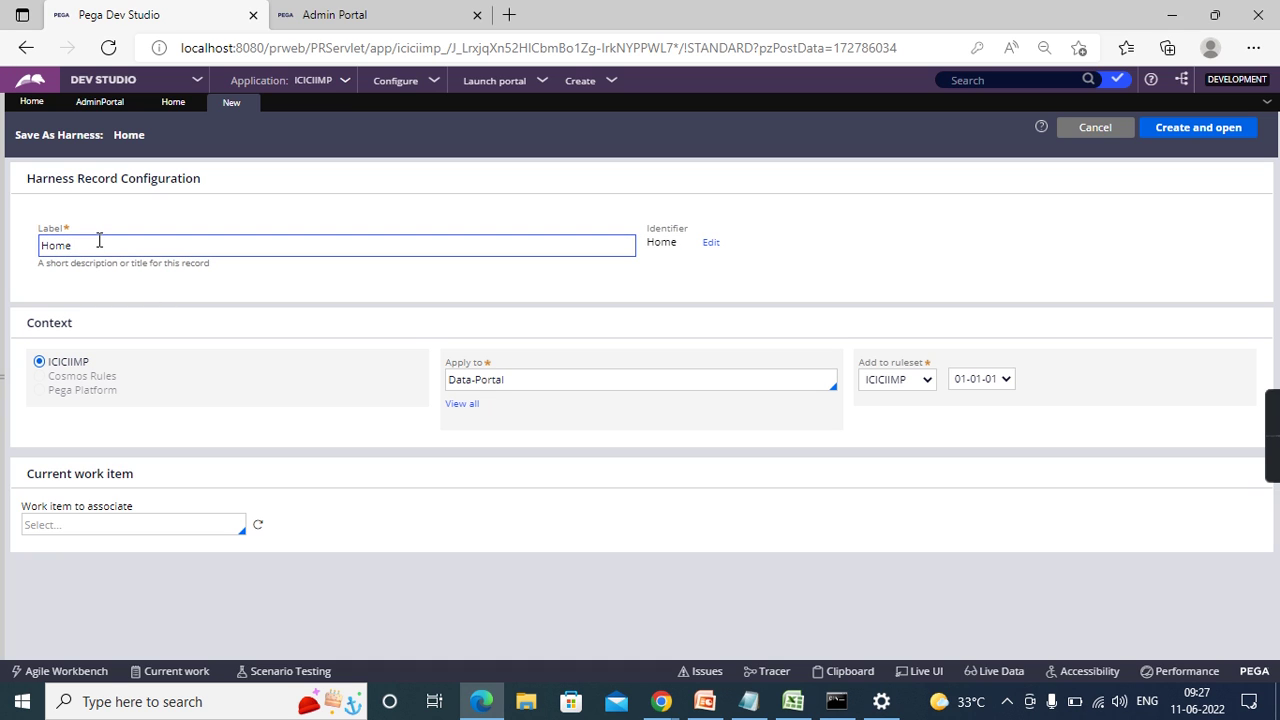
key(Home)
text(Admin)
click(818, 290)
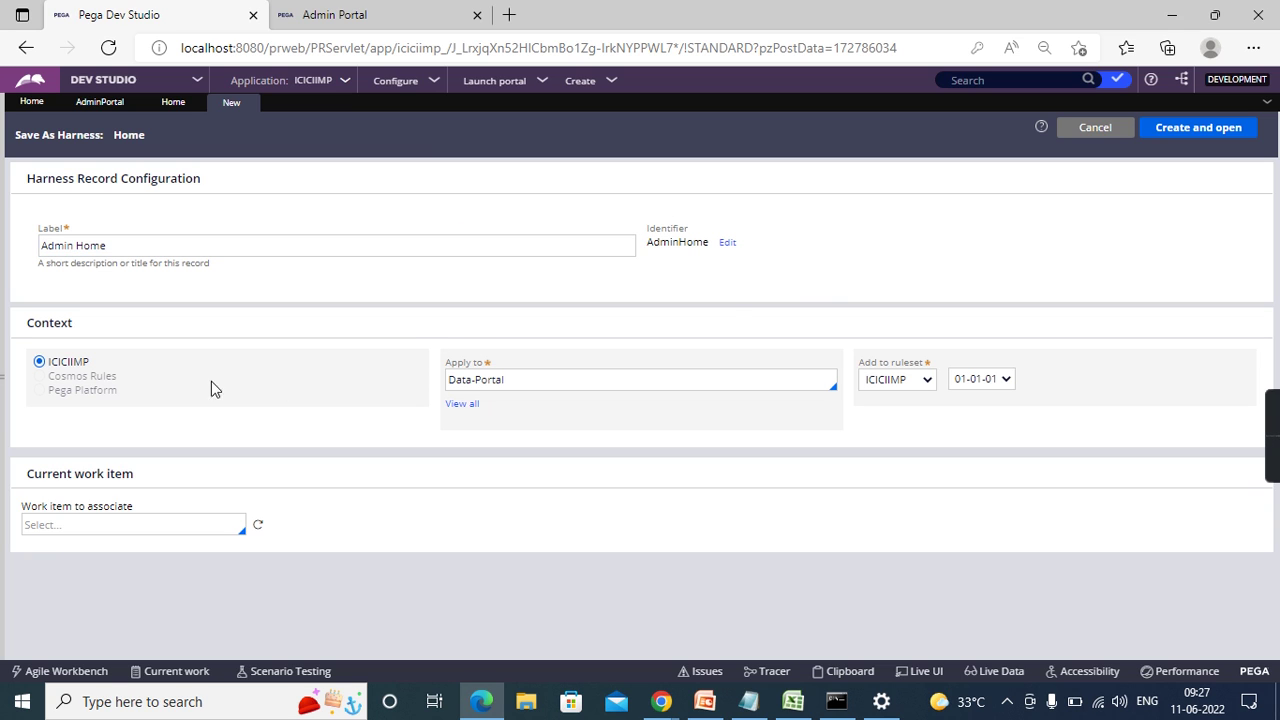
- Keep ICICIIMP context, Data-Portal class and ruleset ICICIIMP 01-01-01, then create and open
click(38, 361)
click(478, 362)
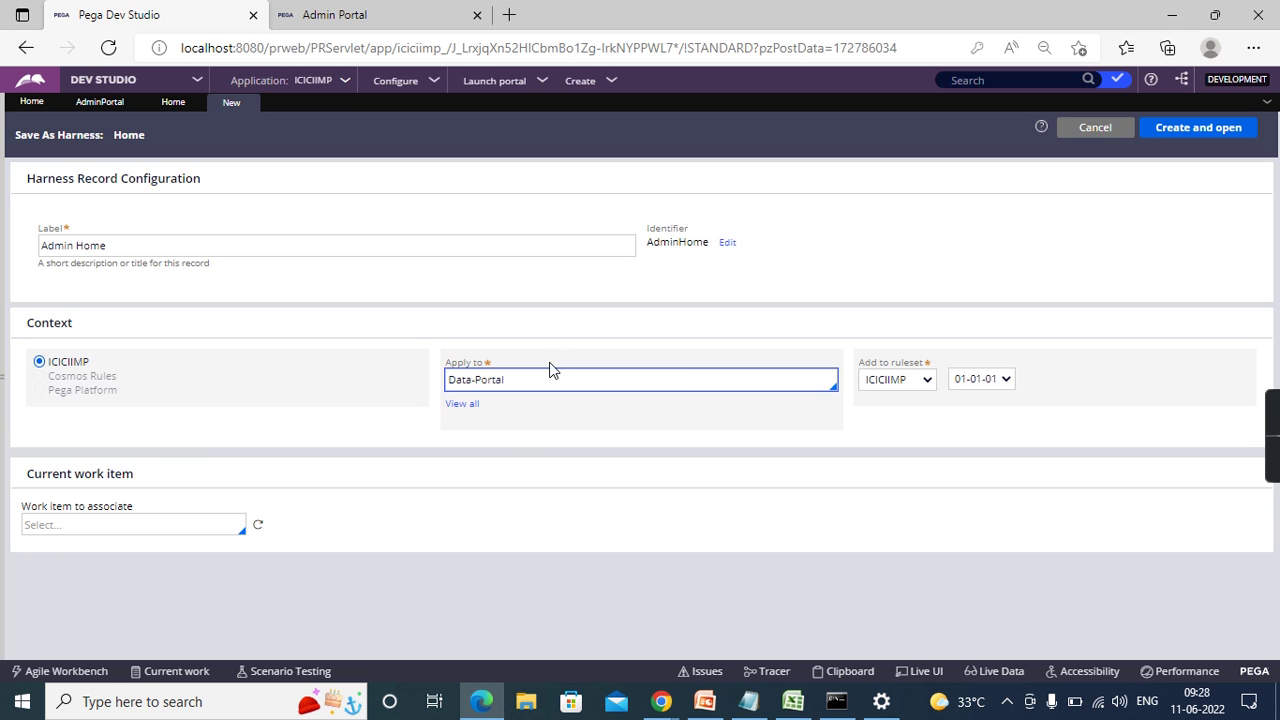
click(916, 360)
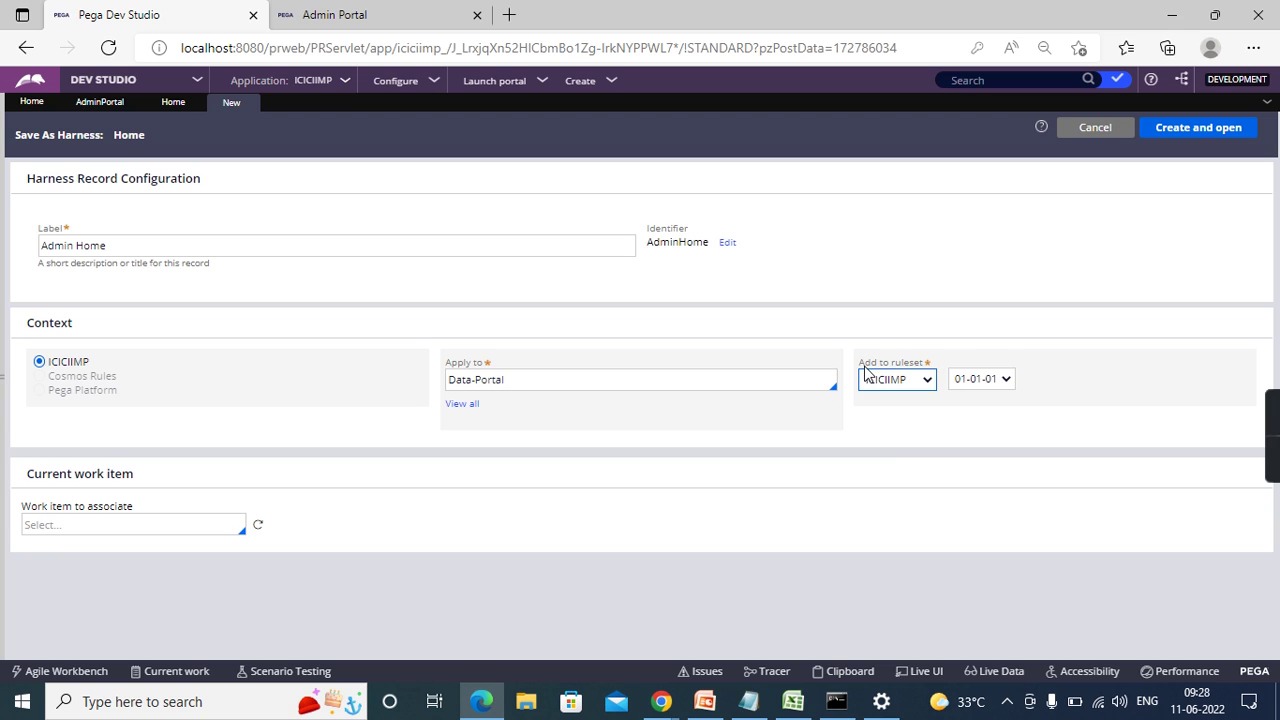
click(898, 386)
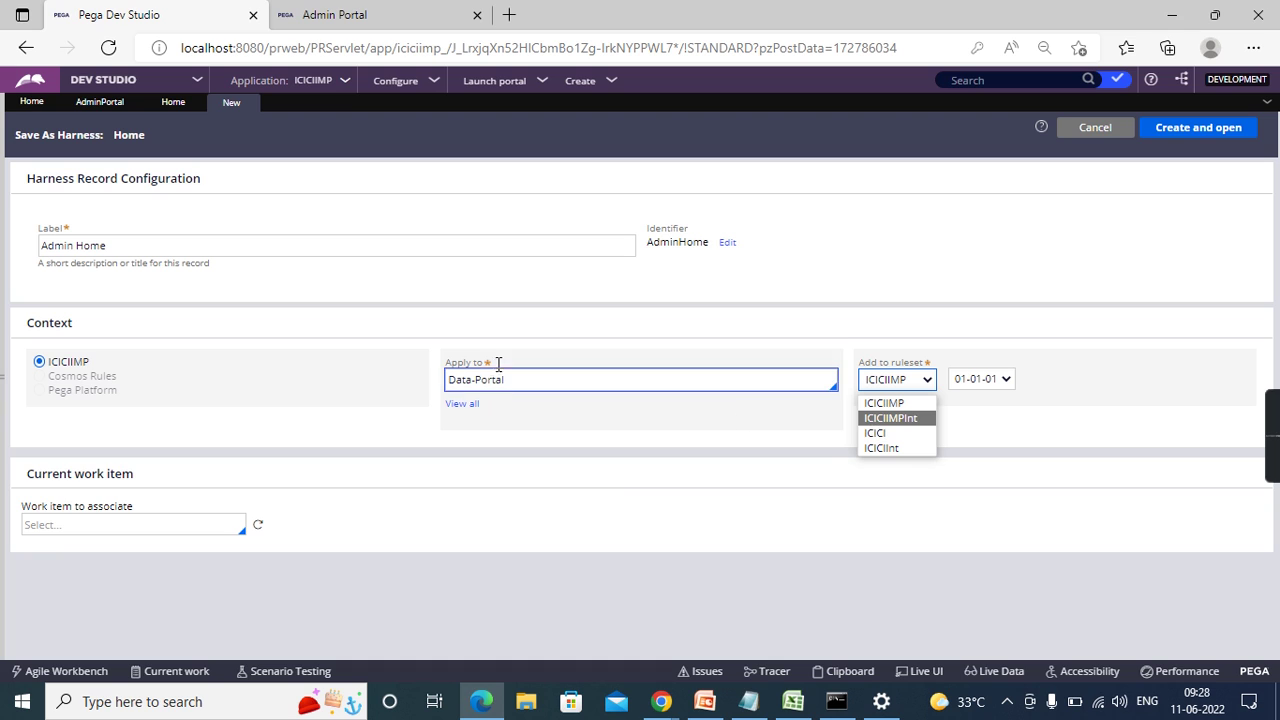
click(629, 494)
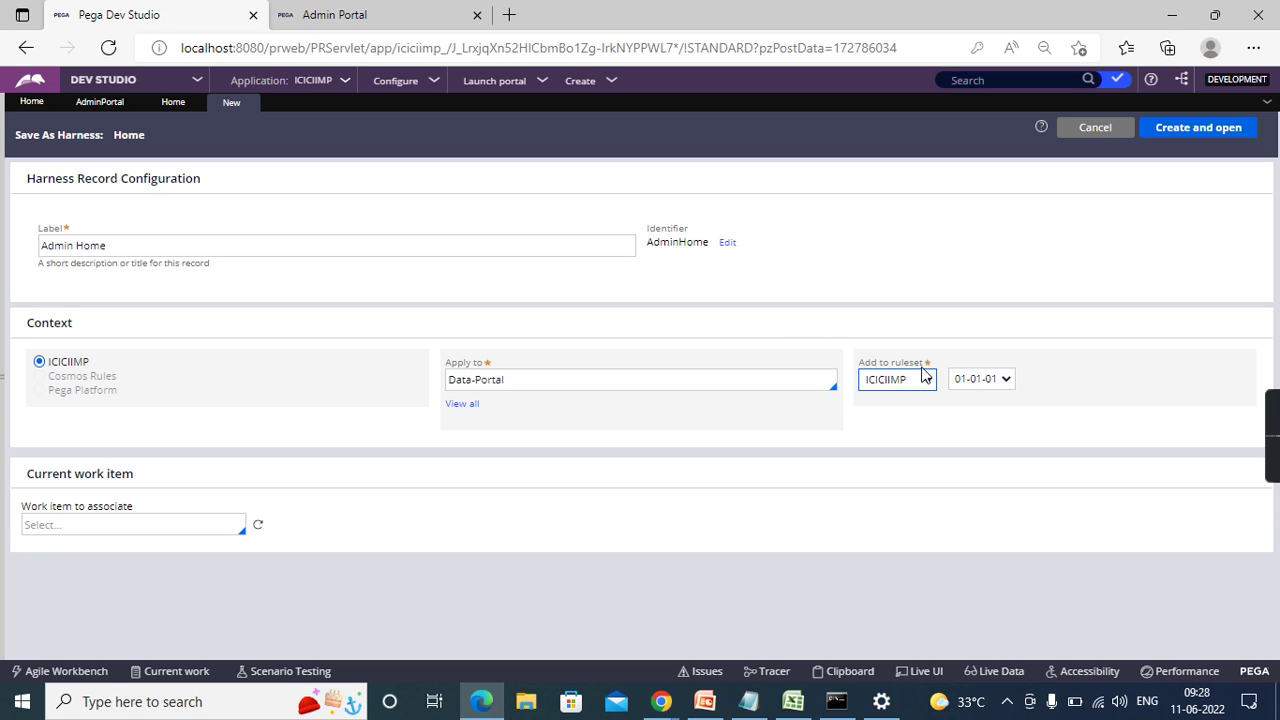
click(1181, 137)
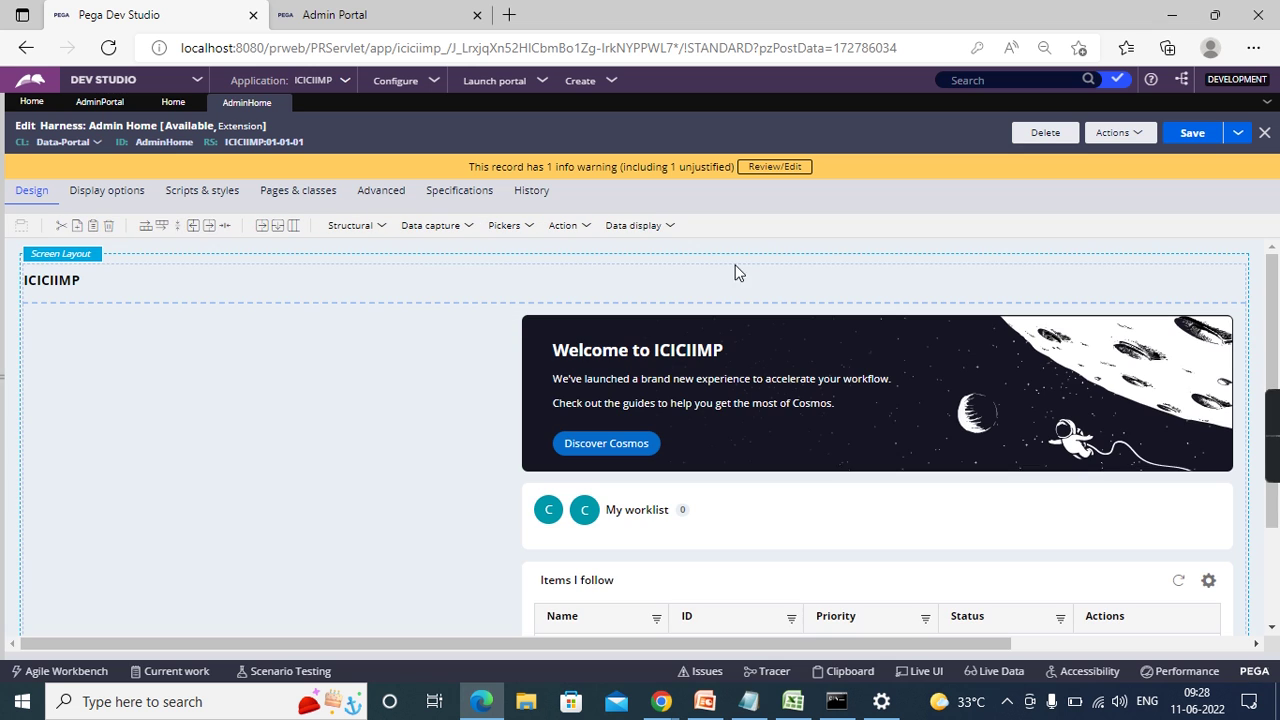
- Save Admin Home, then set the AdminPortal section's included harness to AdminHome and save
click(1192, 133)
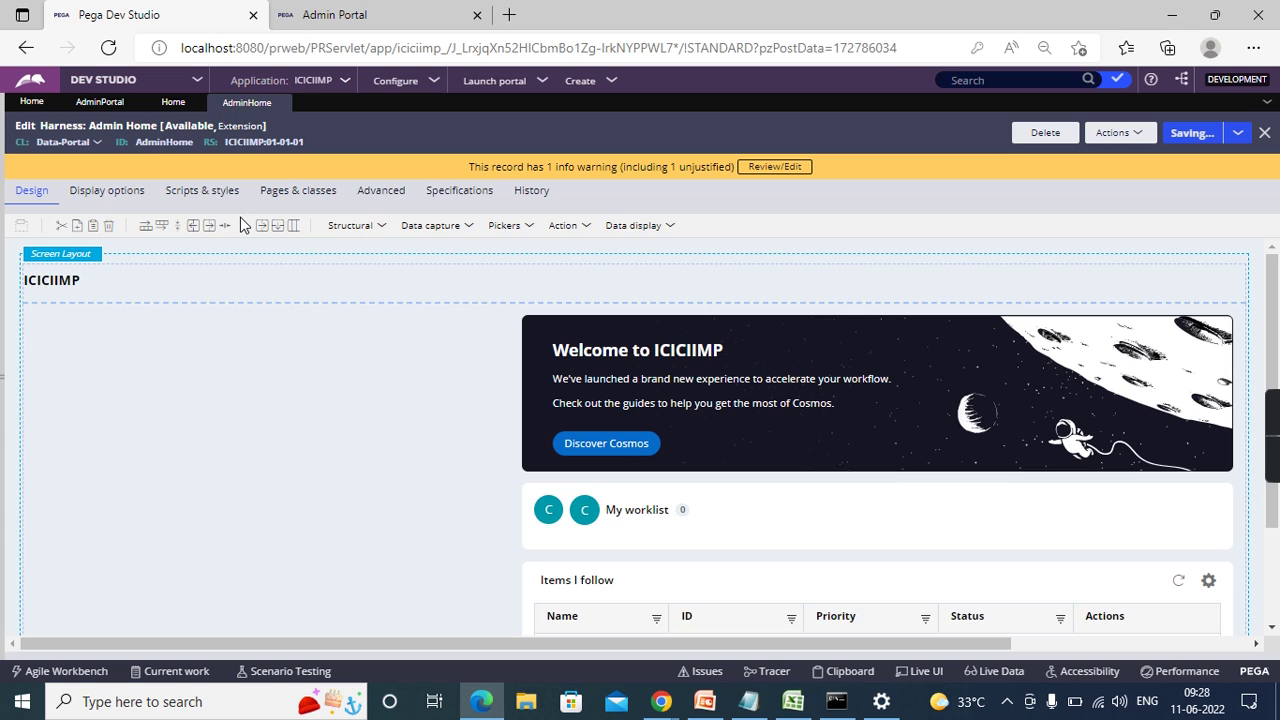
click(103, 103)
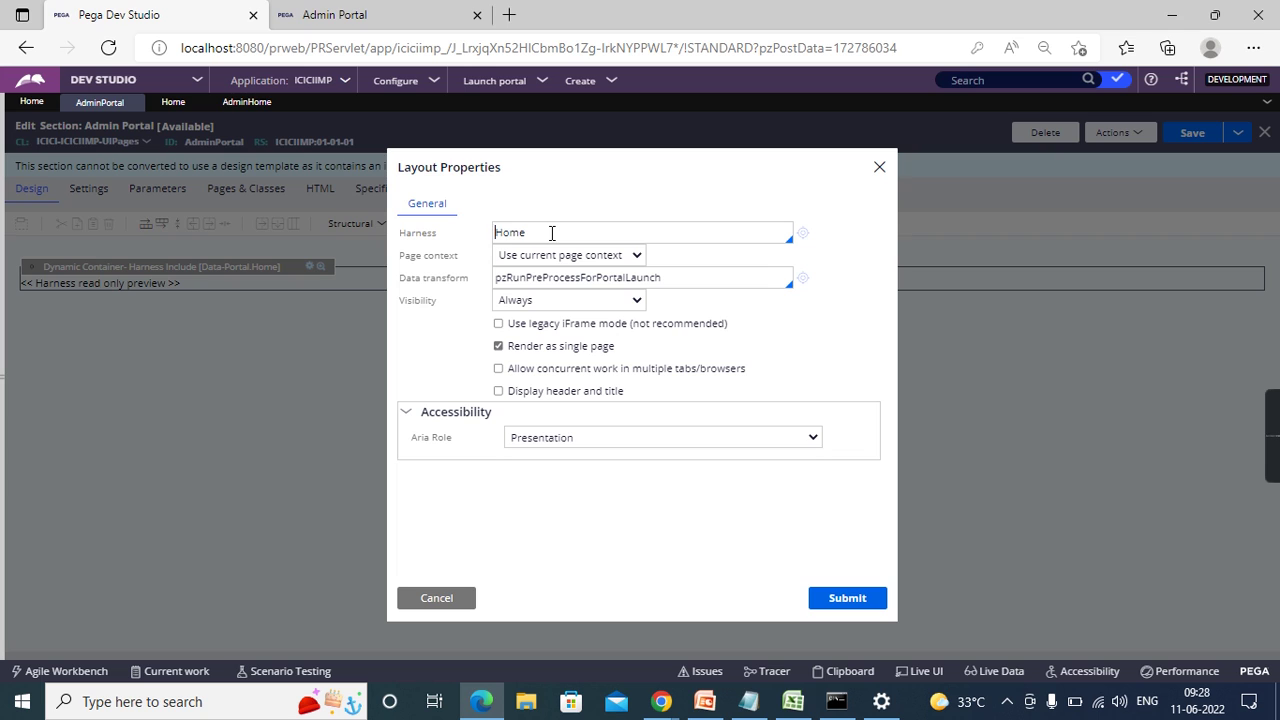
text(Admin)
click(553, 232)
click(866, 603)
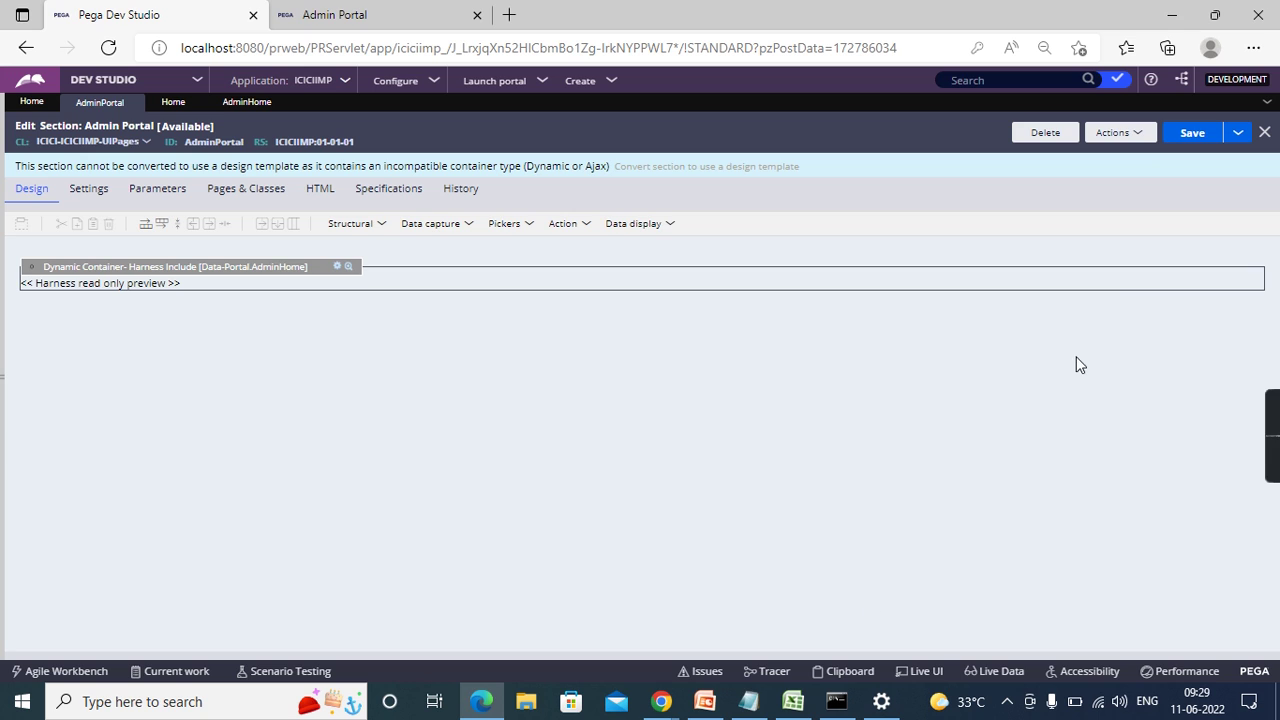
click(1188, 138)
- Open the HomeMain section from Admin Home's main panel properties, then return to the Admin Portal
click(245, 103)
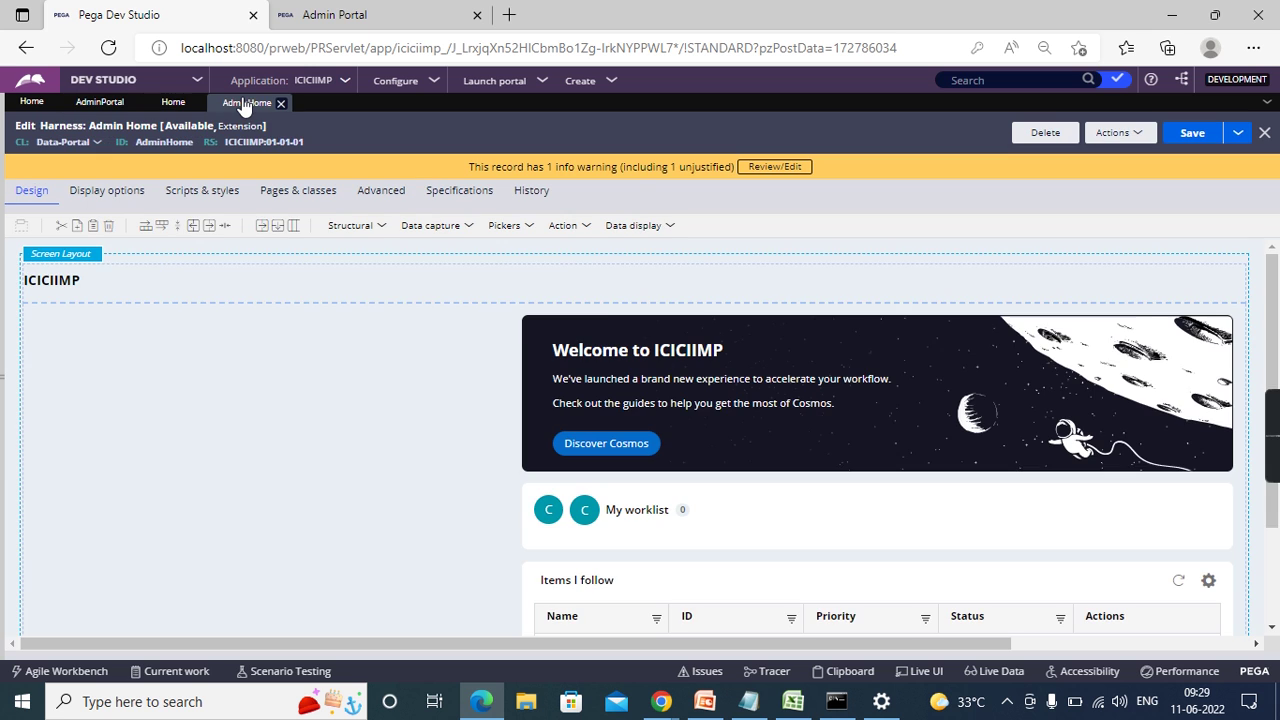
scroll(603, 303, down, 2)
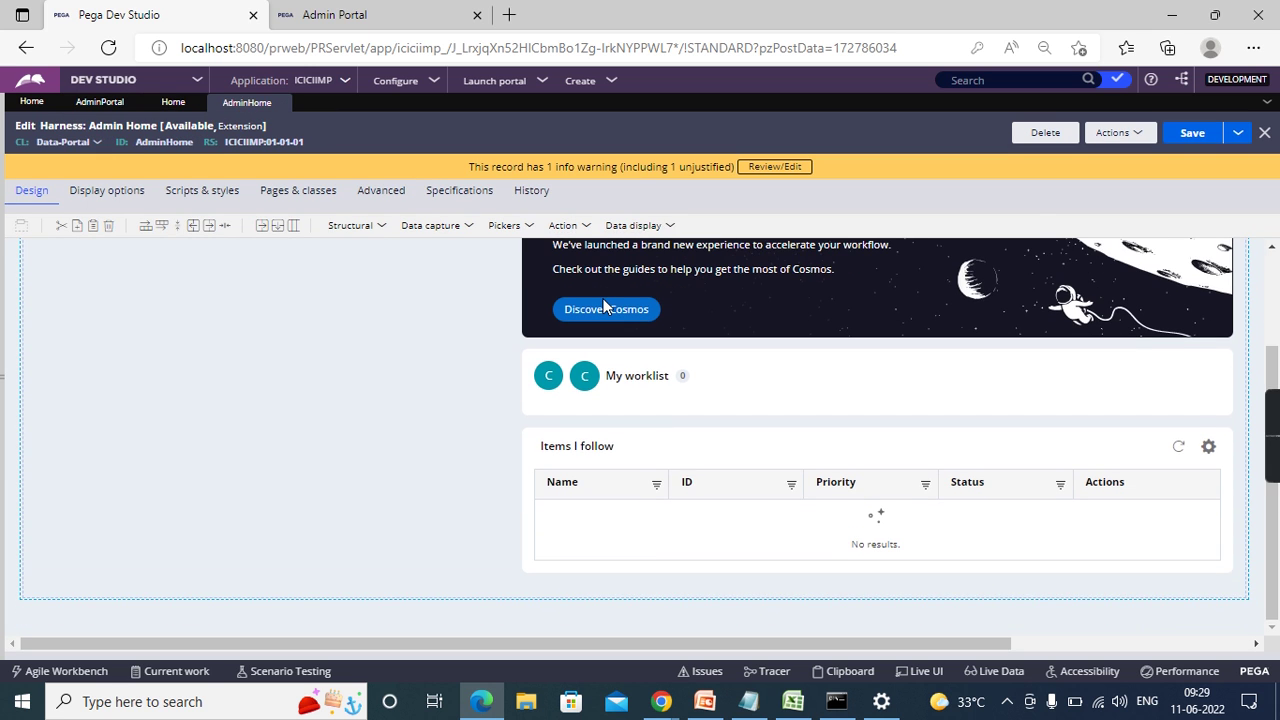
scroll(603, 303, up, 2)
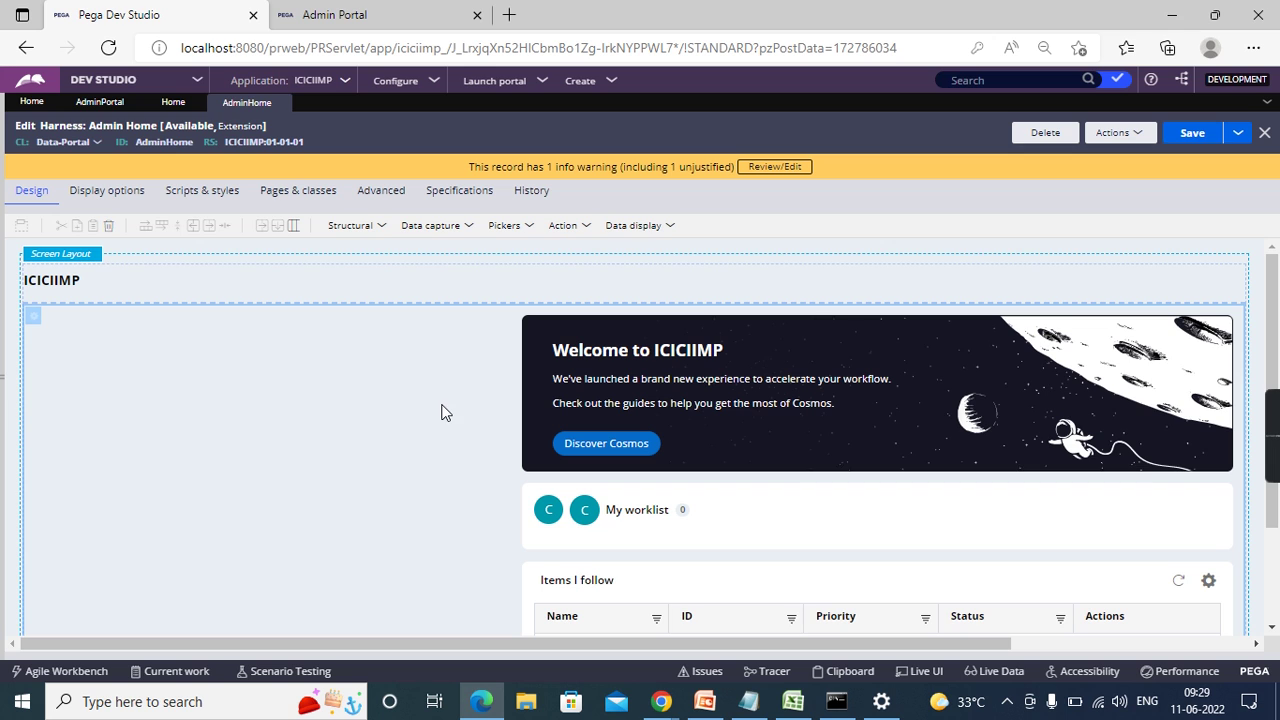
click(35, 317)
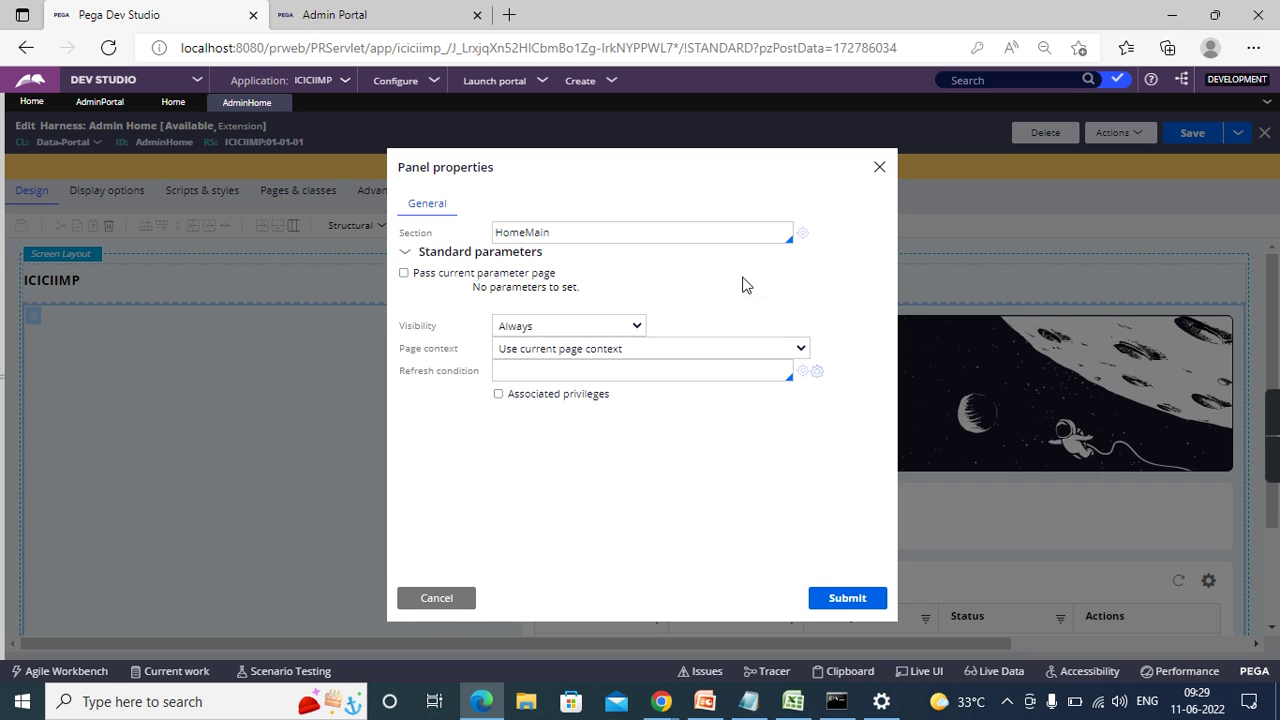
click(802, 232)
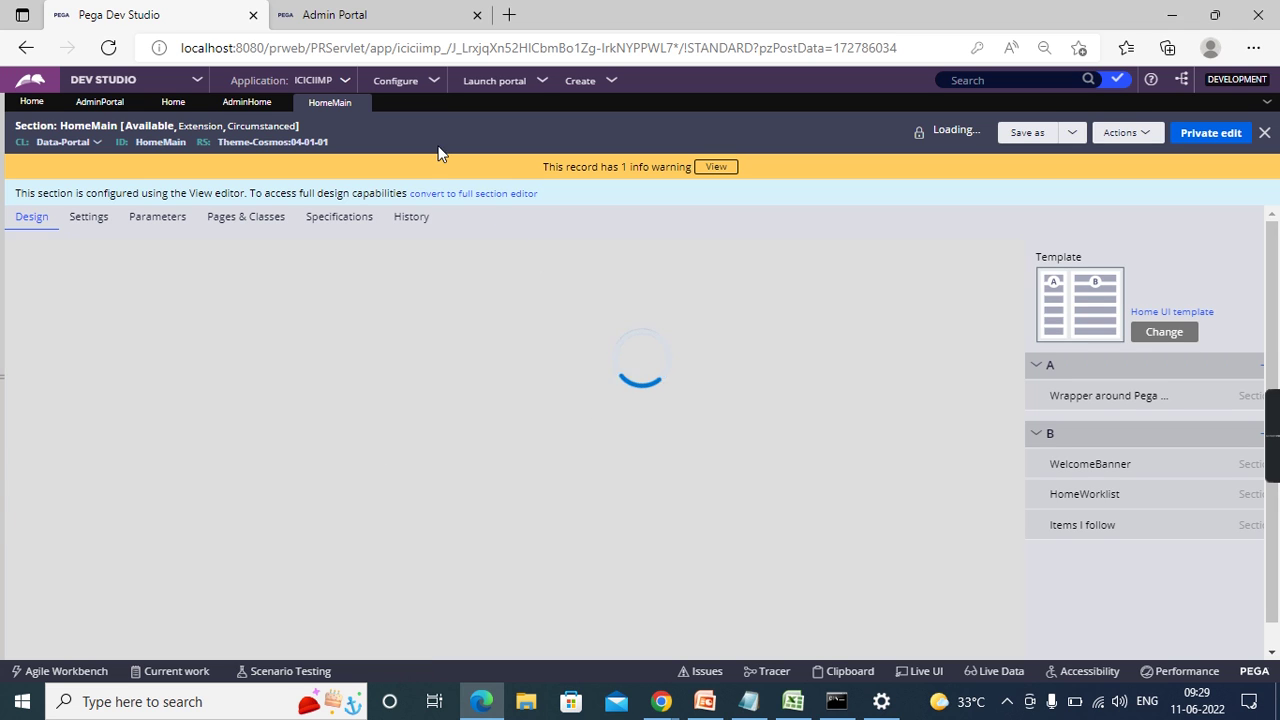
click(367, 10)
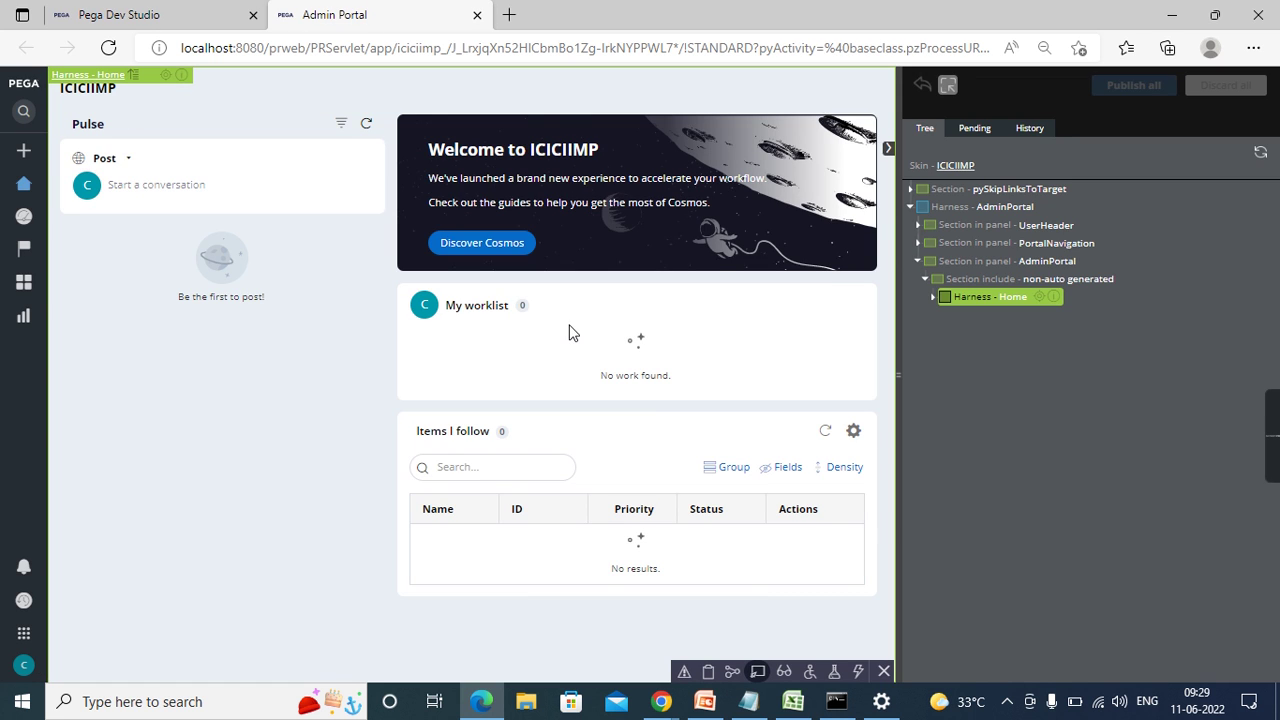
- Turn off Live UI, close the stale Admin Portal tab, and relaunch Admin Portal
click(758, 671)
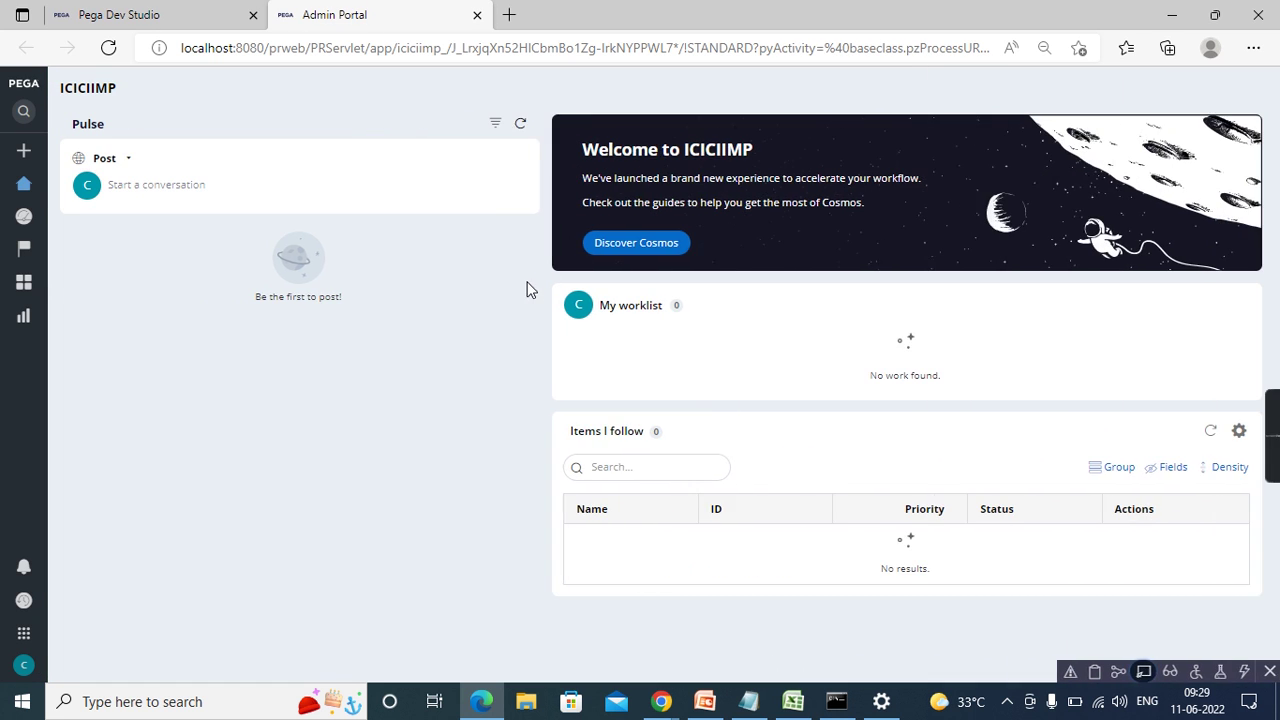
click(476, 16)
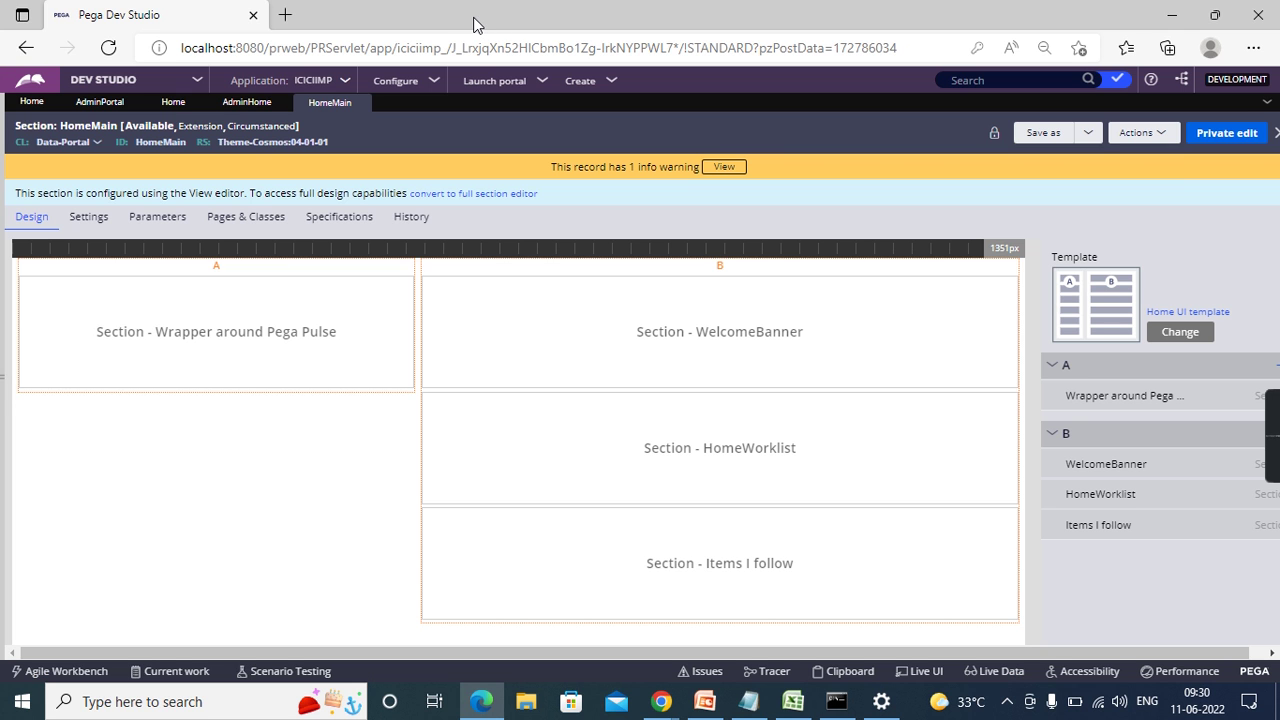
mouse_move(505, 88)
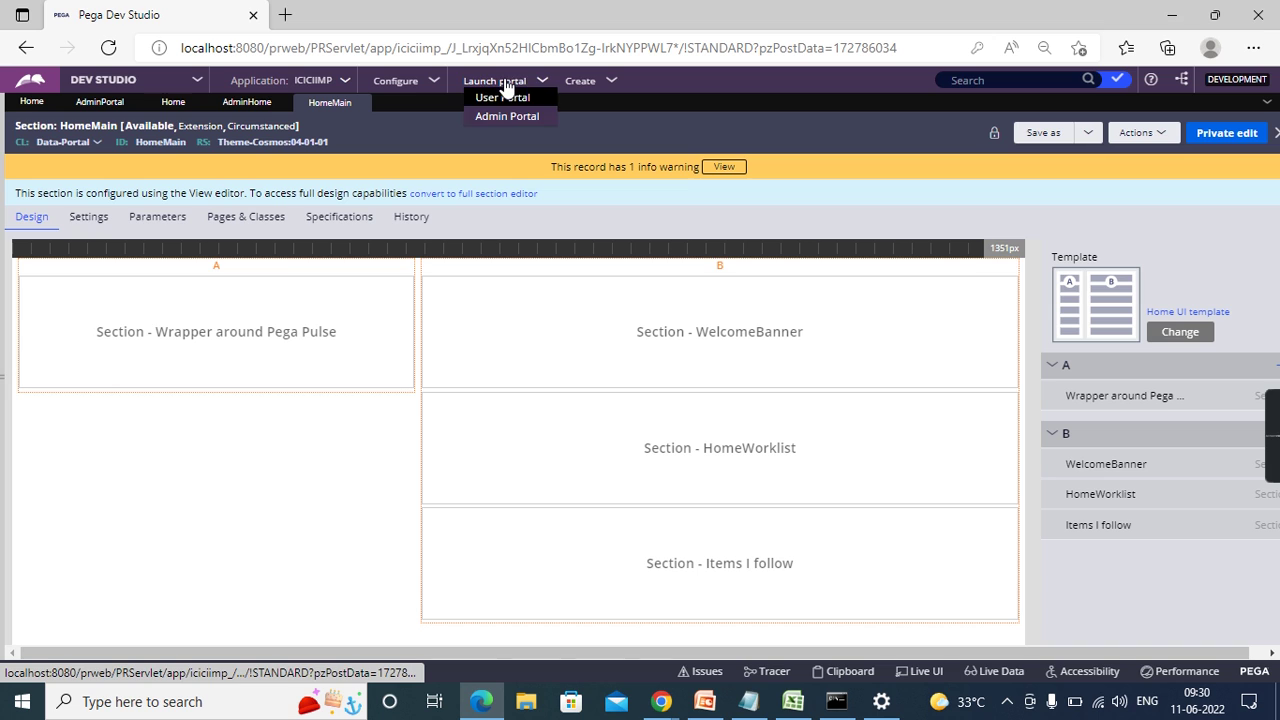
click(498, 116)
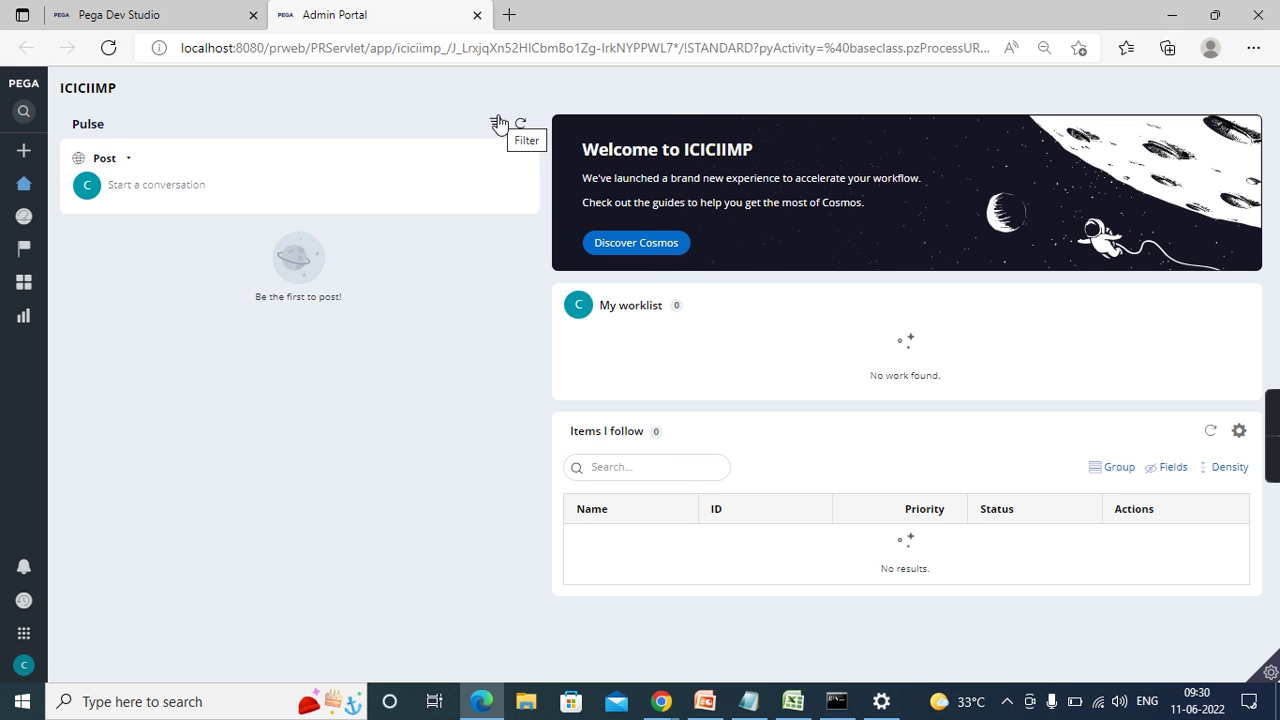
- Inspect the portal in Live UI to confirm Harness - AdminHome, then close the inspector
mouse_move(1272, 678)
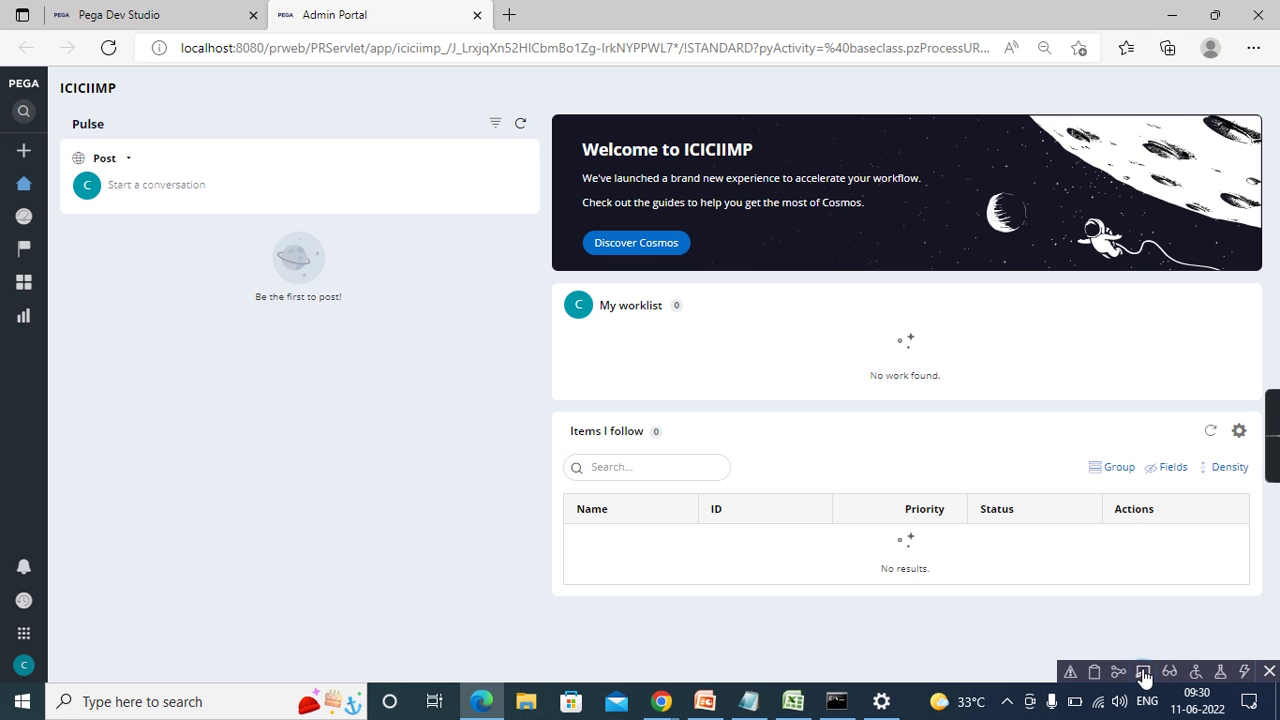
click(1144, 674)
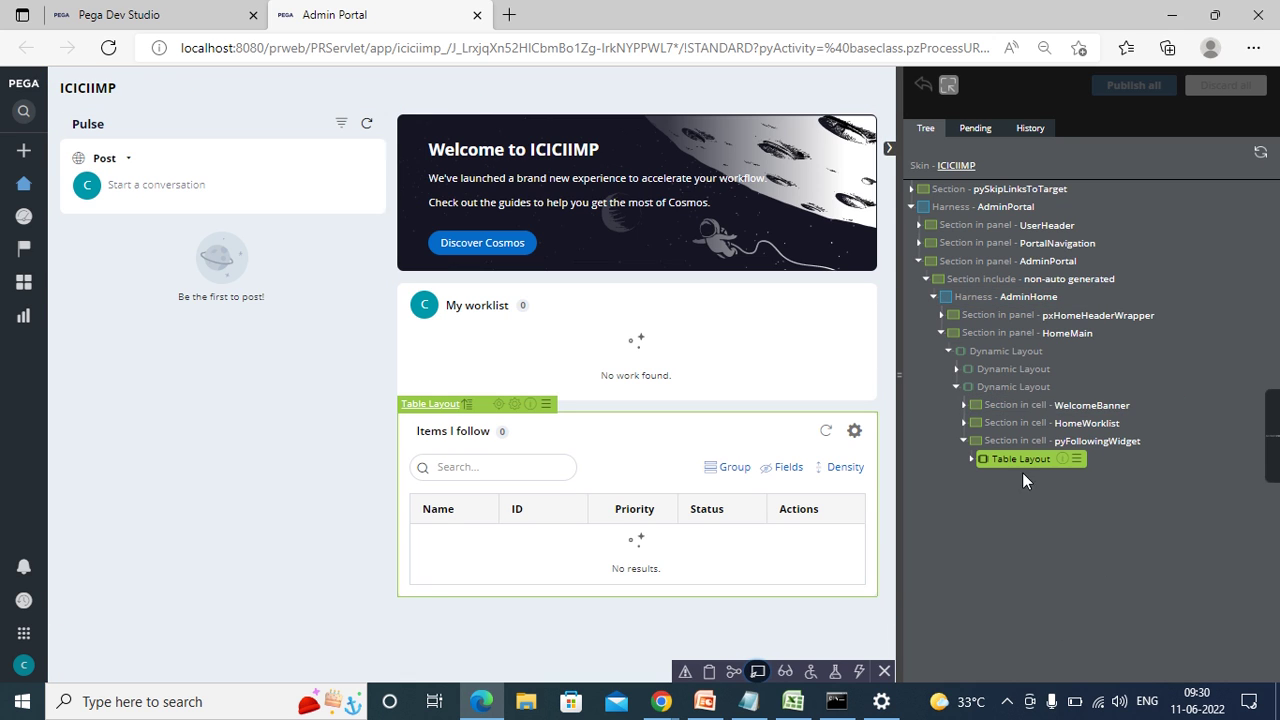
click(760, 671)
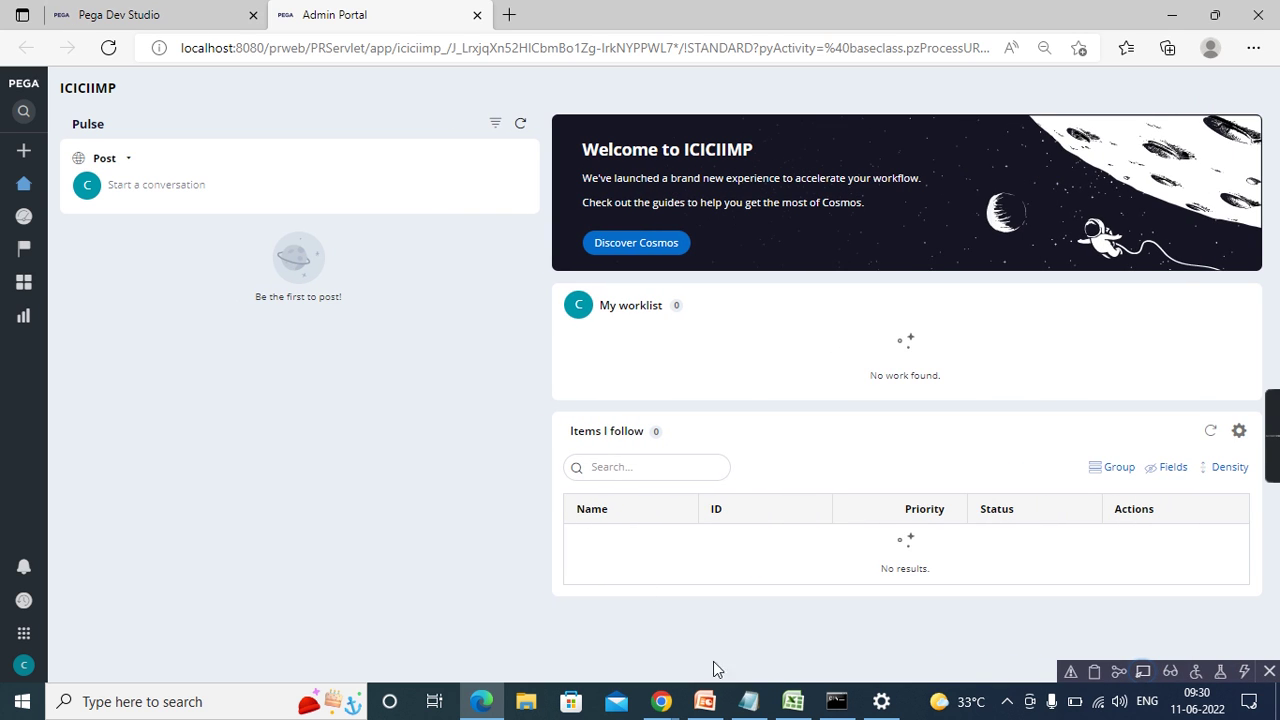
click(790, 701)
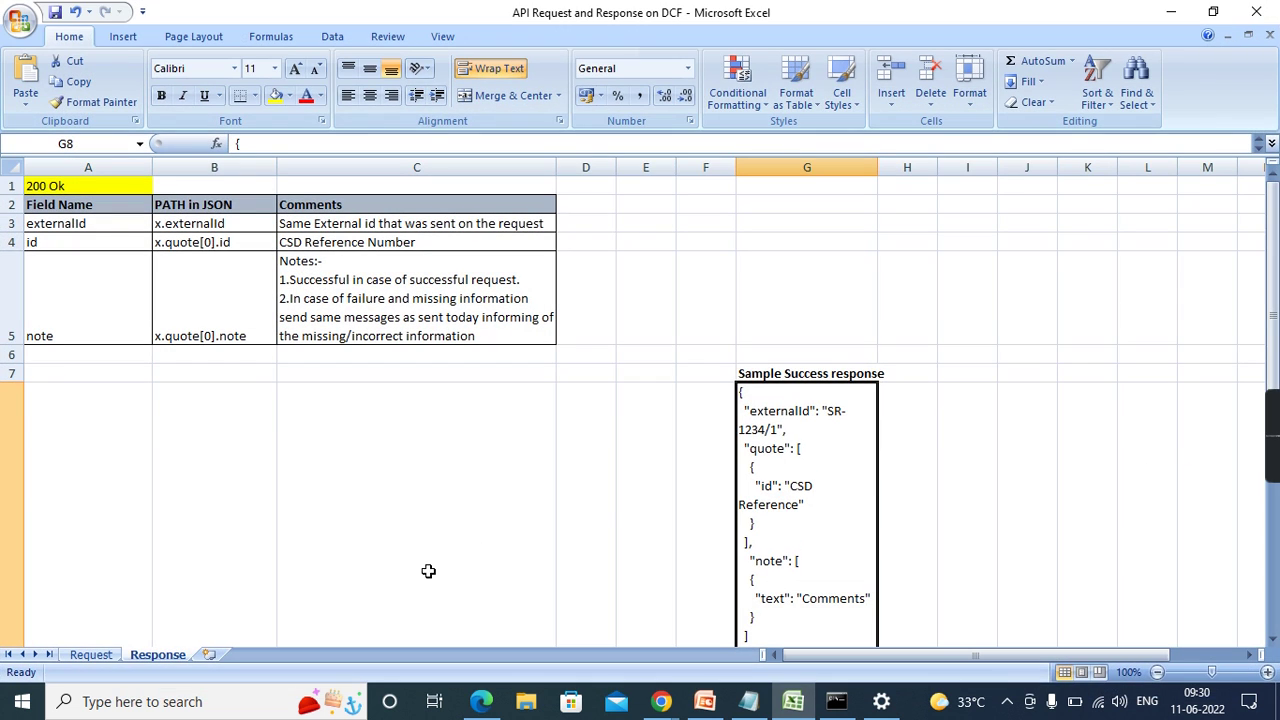
- Add a new worksheet and enter Banking Process in C4, adjusting column C's width
click(210, 655)
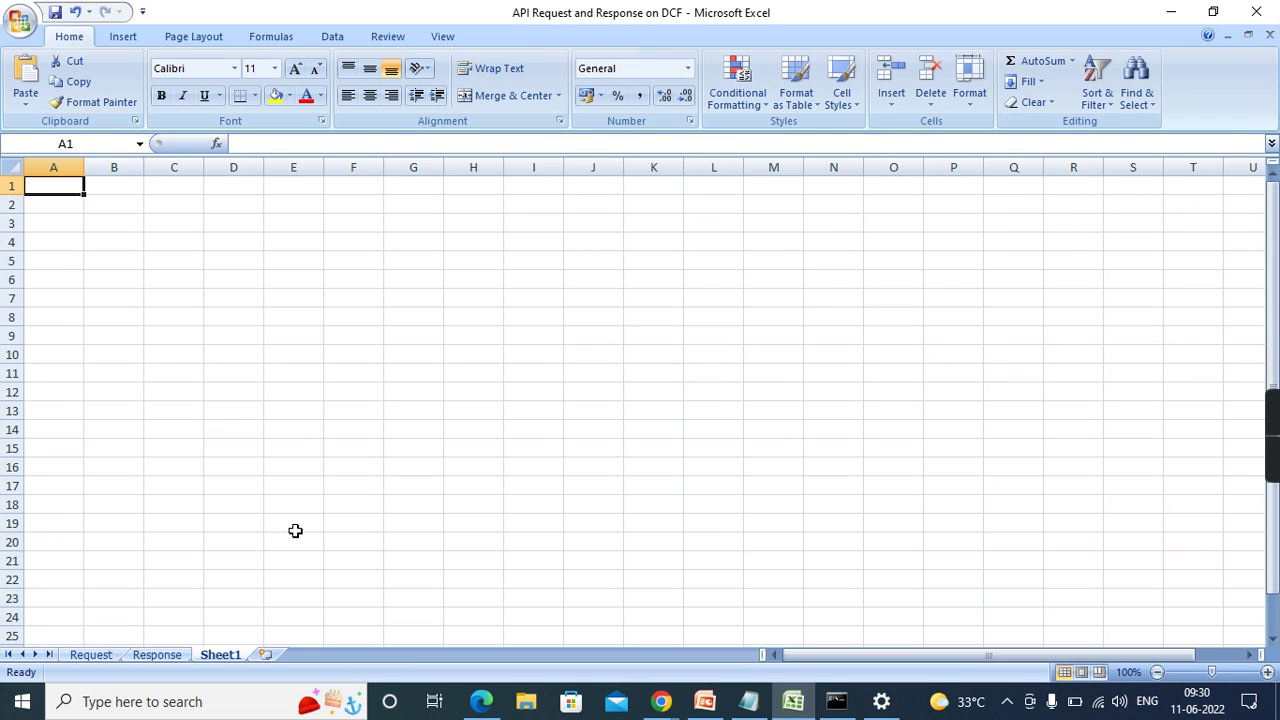
click(368, 455)
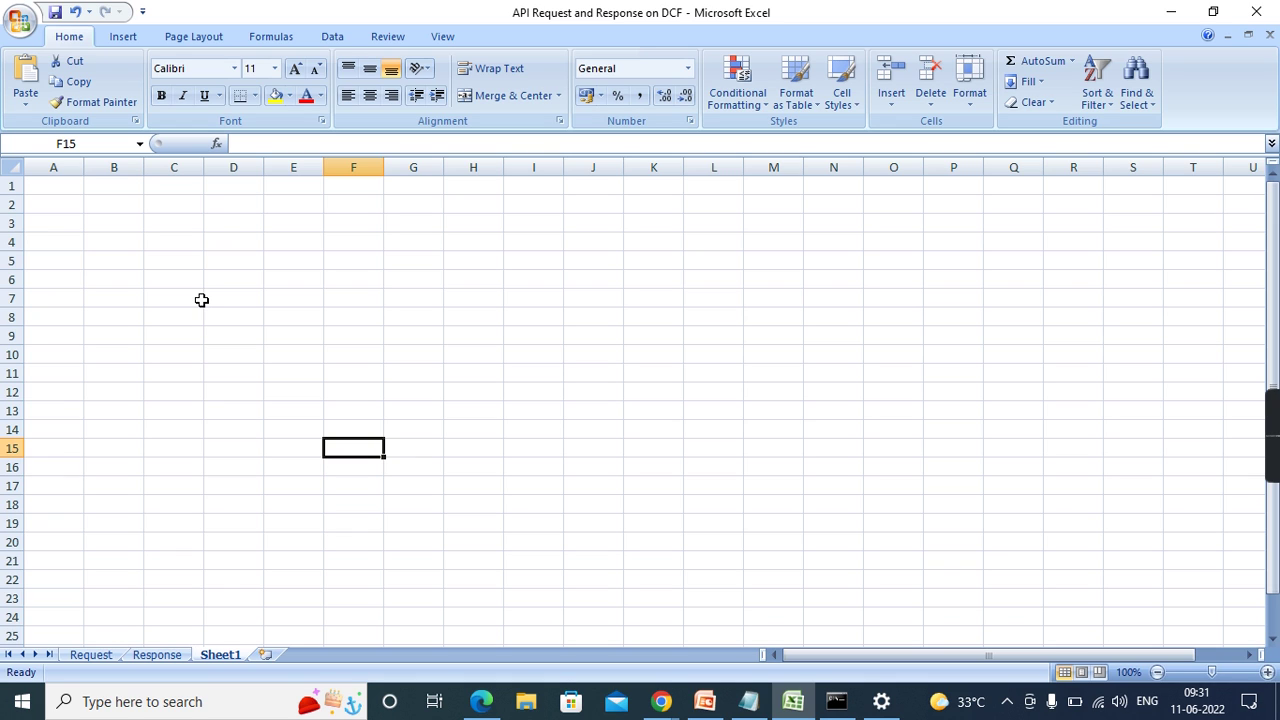
click(171, 251)
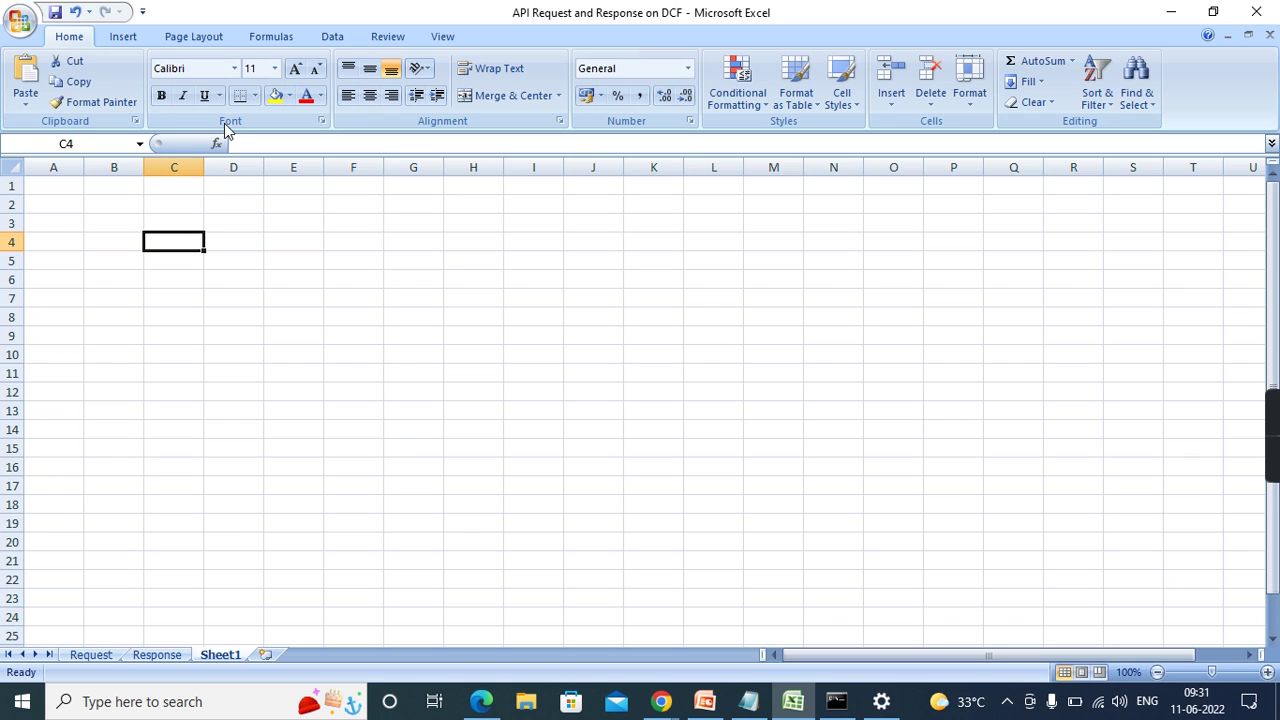
drag(203, 175, 326, 190)
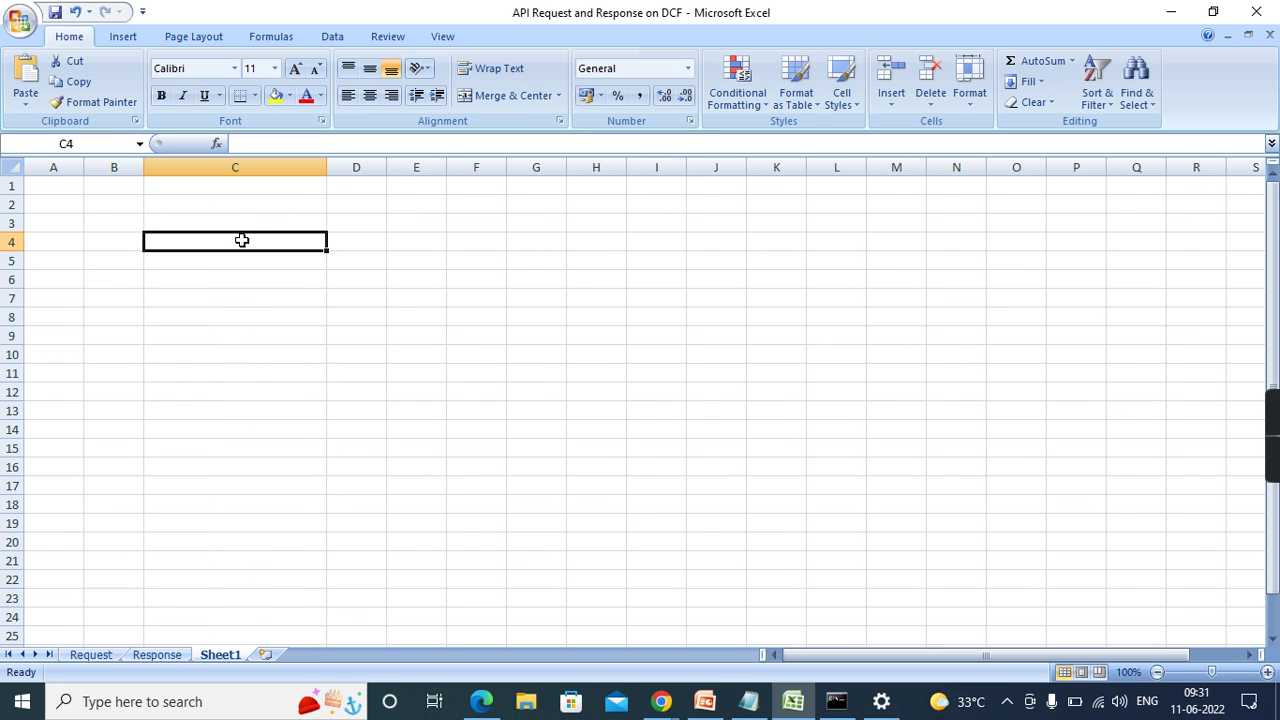
text(Banking Process)
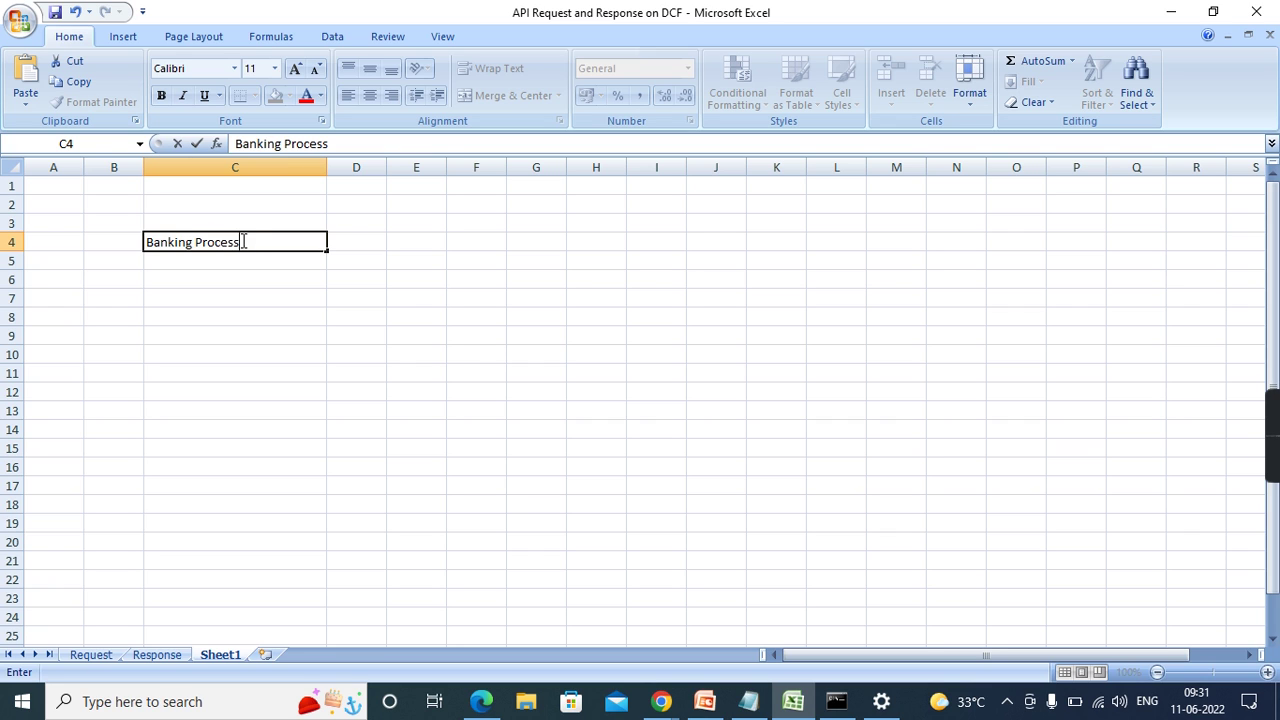
click(471, 352)
drag(325, 161, 446, 168)
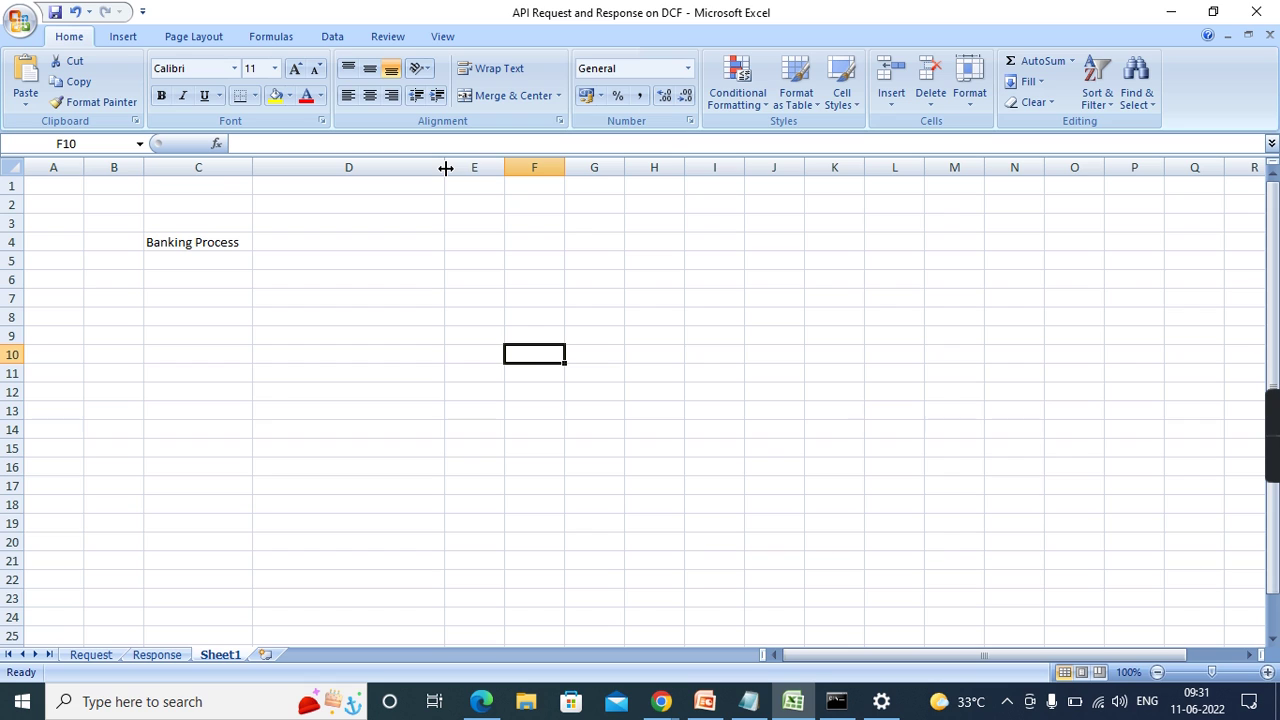
- Enter User Validation in D4, then reopen that cell to edit its text
click(383, 243)
text(User Validation)
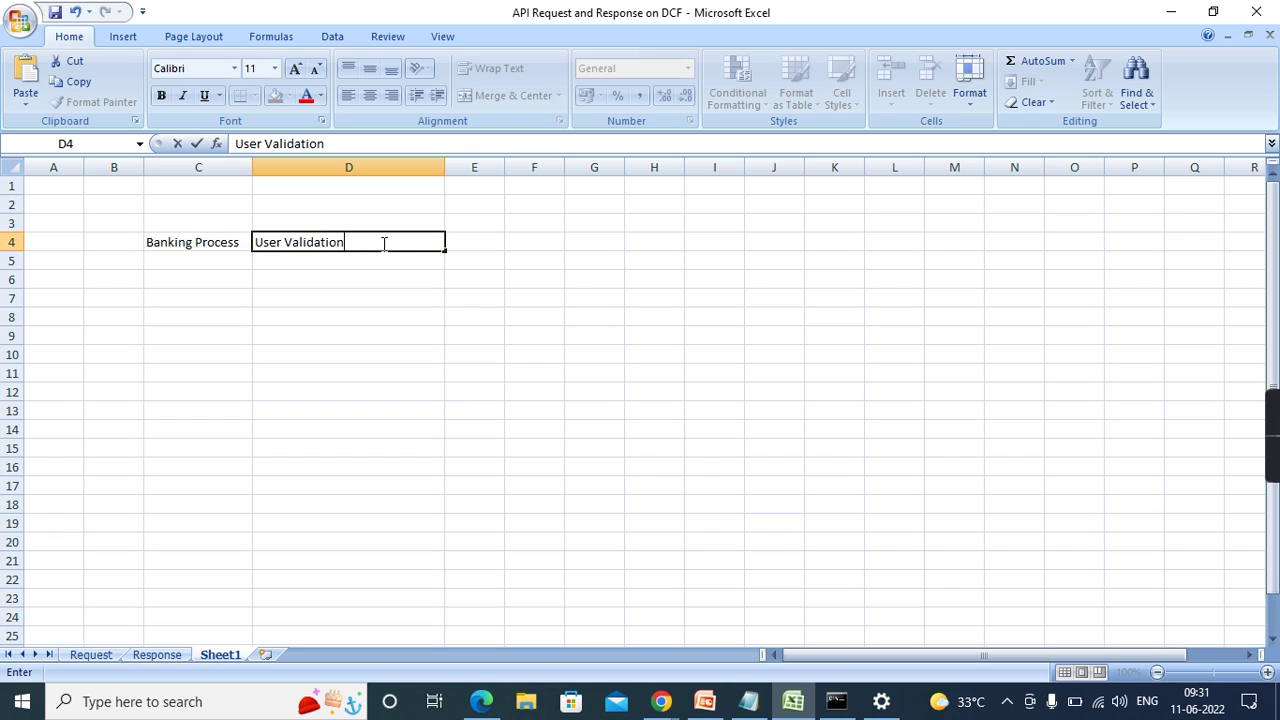
click(424, 332)
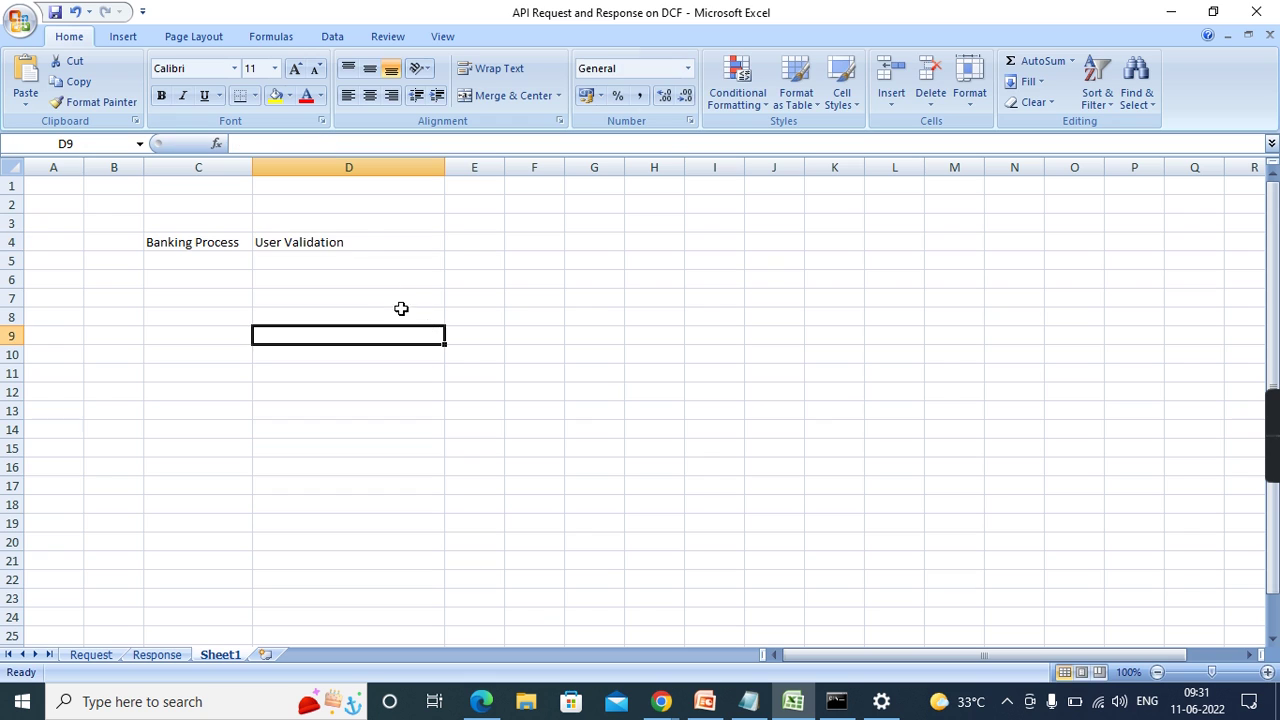
click(348, 240)
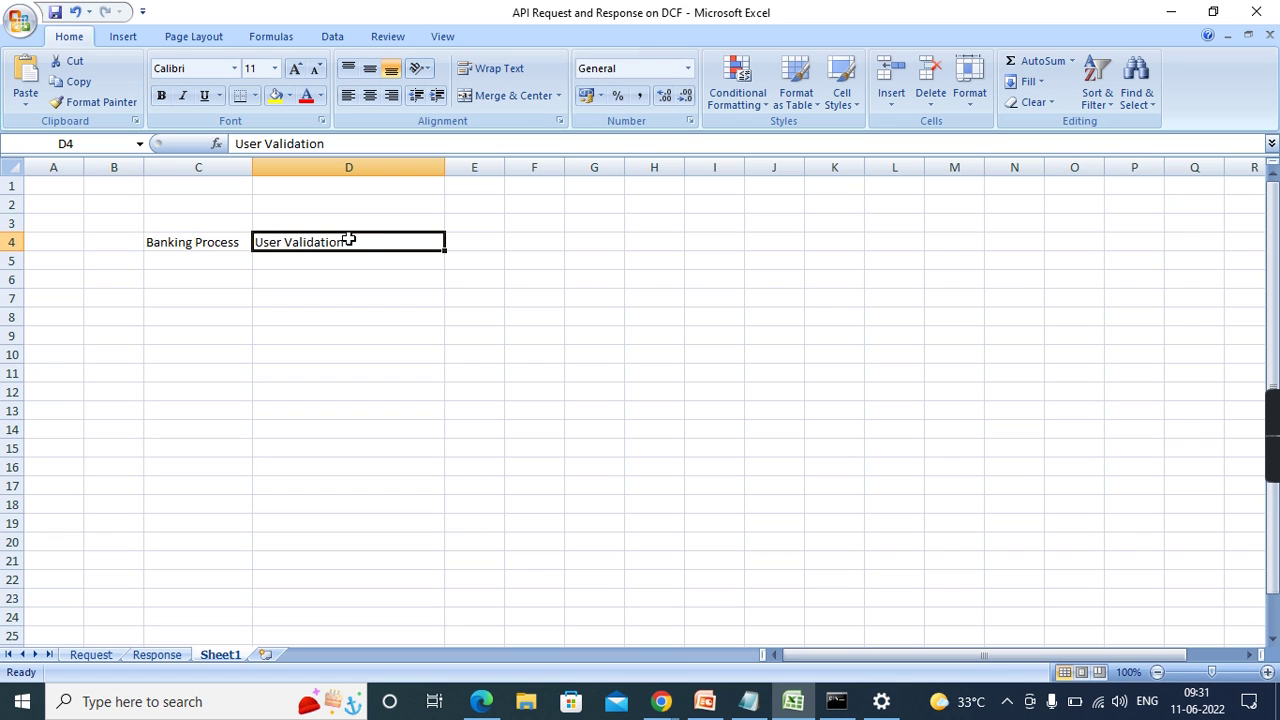
double_click(331, 241)
double_click(352, 243)
- Replace D4's text with Register / Validate User
click(352, 243)
key(BackSpace)
key(BackSpace)
key(BackSpace)
key(BackSpace)
key(BackSpace)
key(BackSpace)
key(BackSpace)
key(BackSpace)
key(BackSpace)
key(BackSpace)
key(BackSpace)
key(BackSpace)
key(BackSpace)
key(BackSpace)
key(BackSpace)
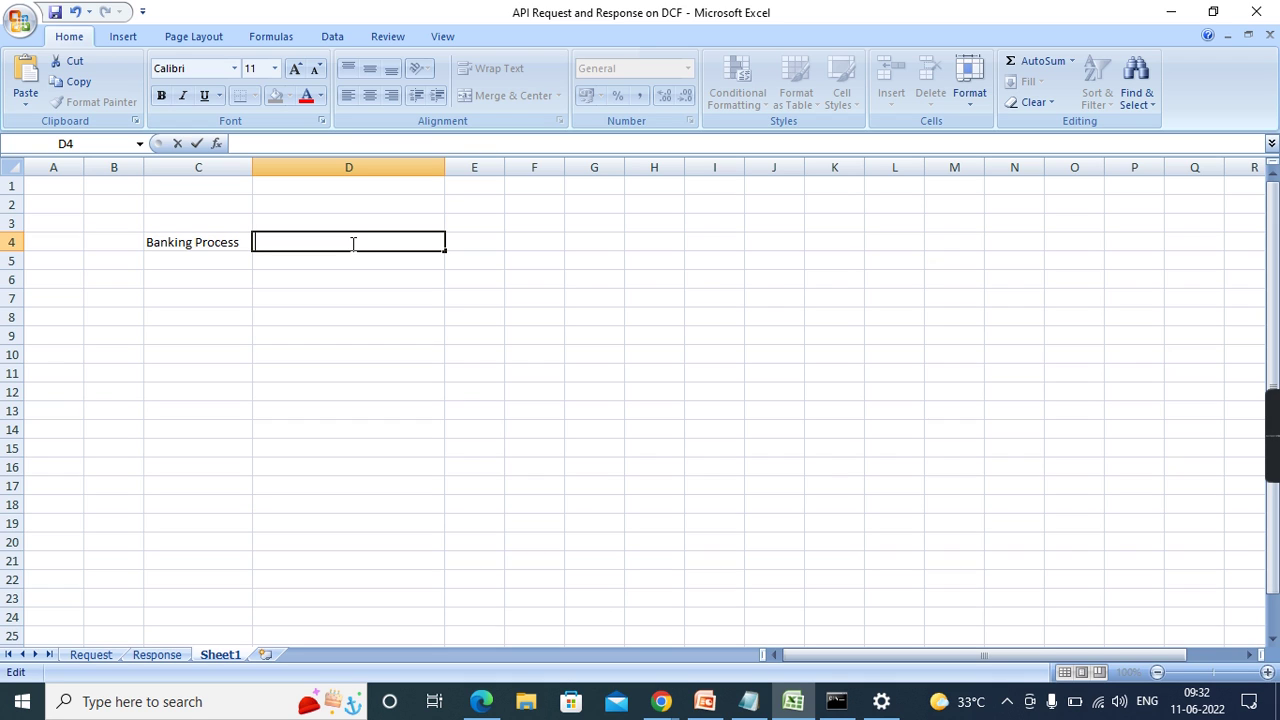
text(Register /)
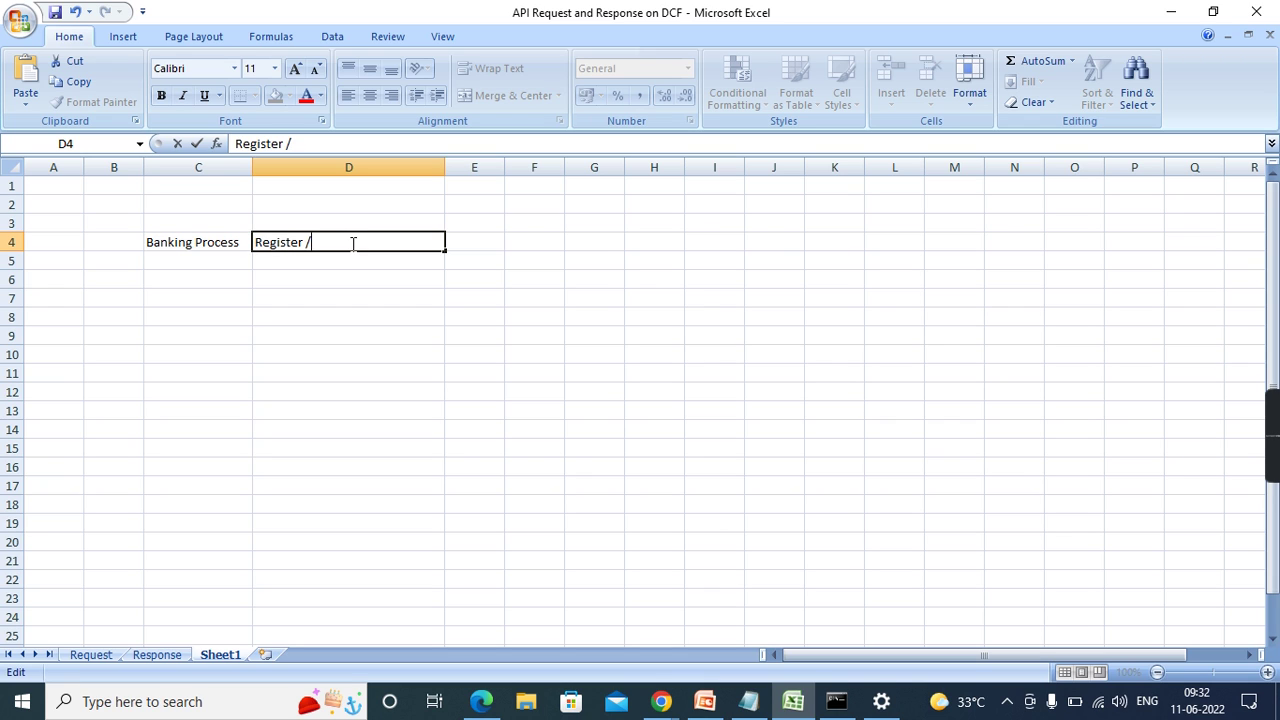
text( Validate User)
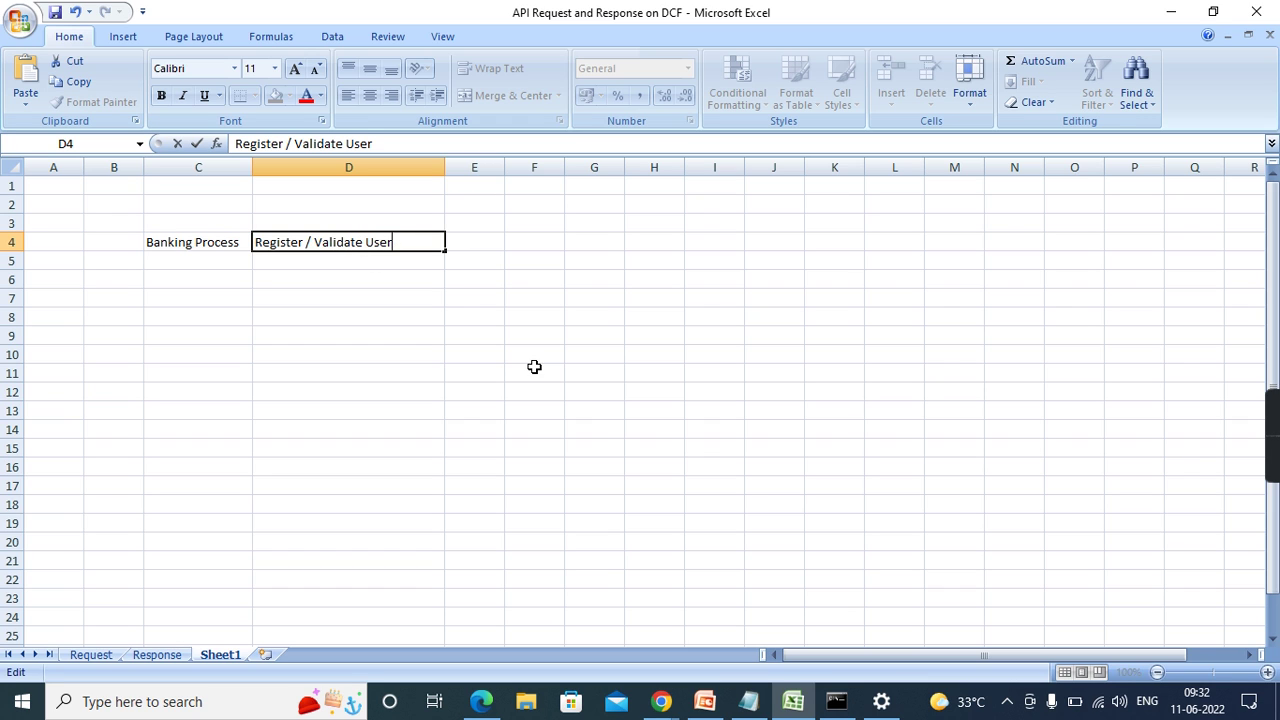
click(534, 368)
- Add Account Information in D5 as the next banking stage
click(353, 261)
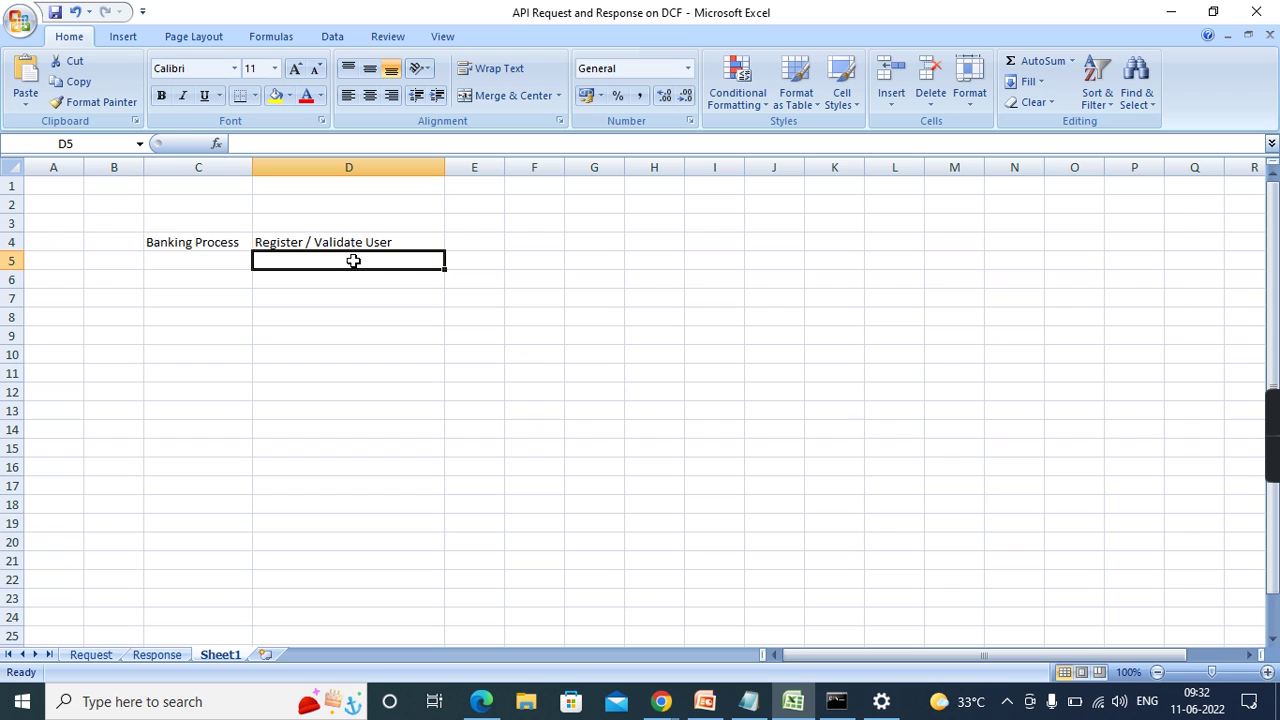
text(Account Information)
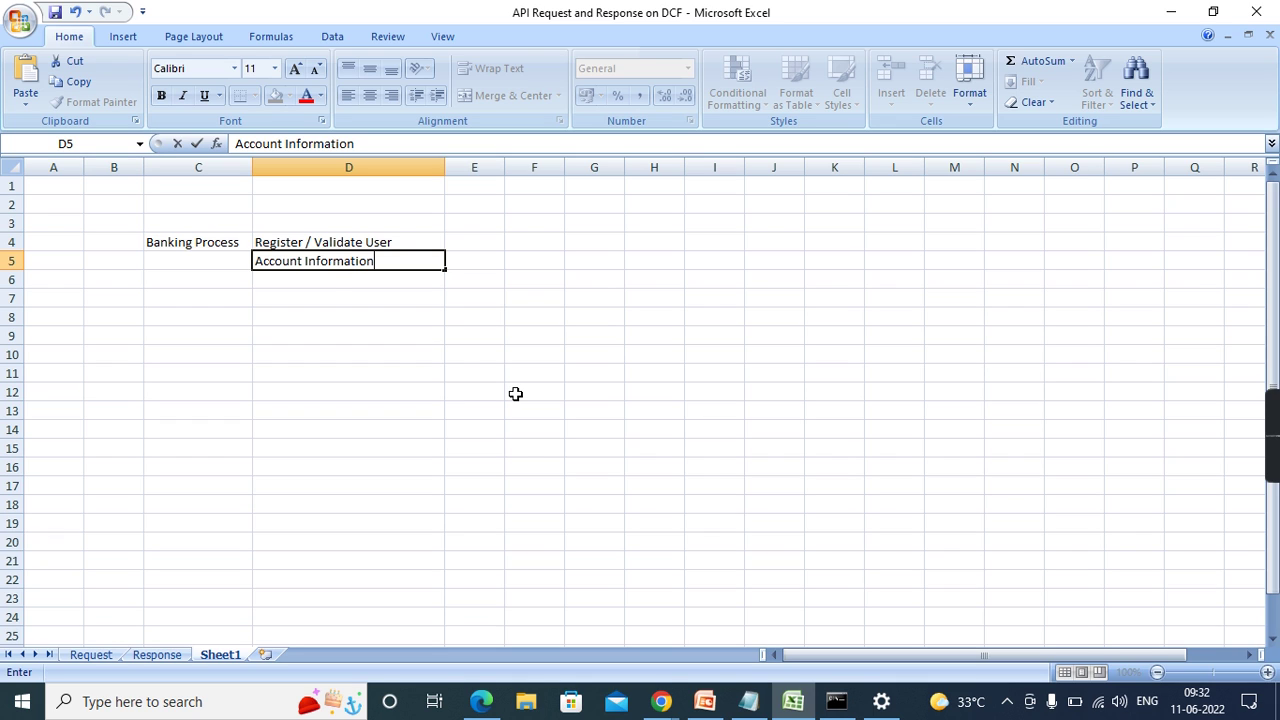
click(222, 355)
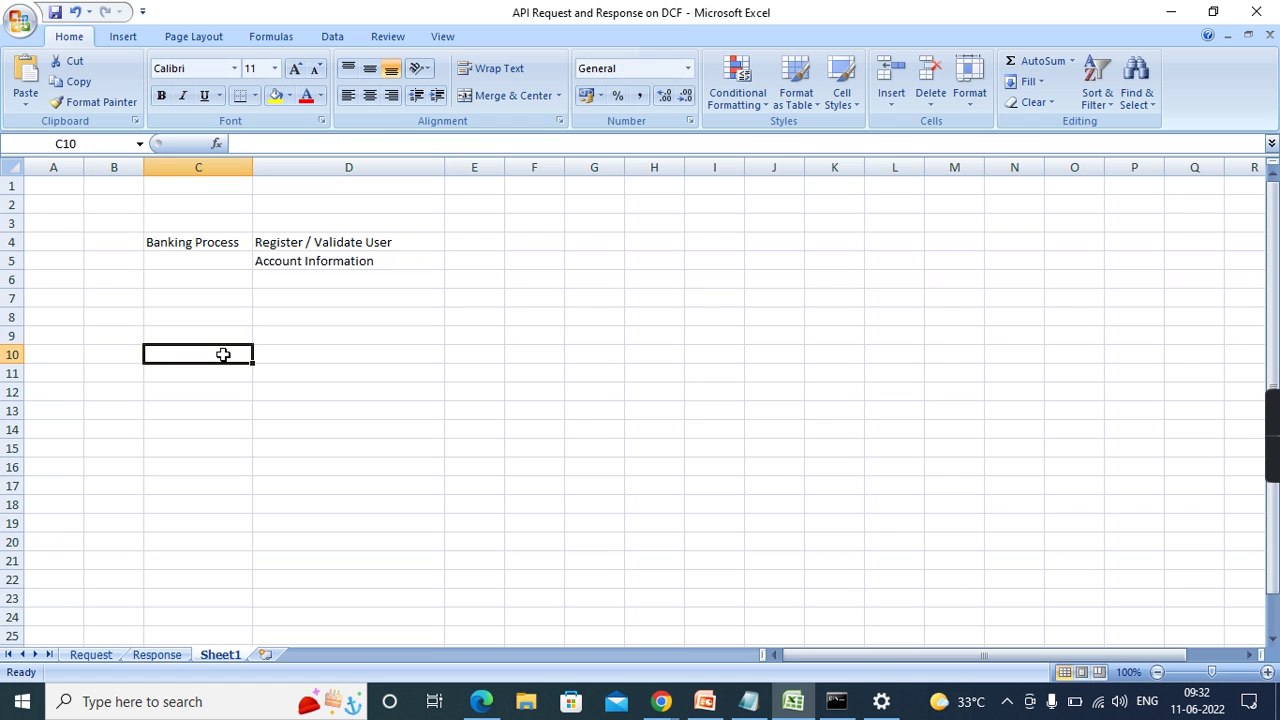
drag(169, 242, 354, 302)
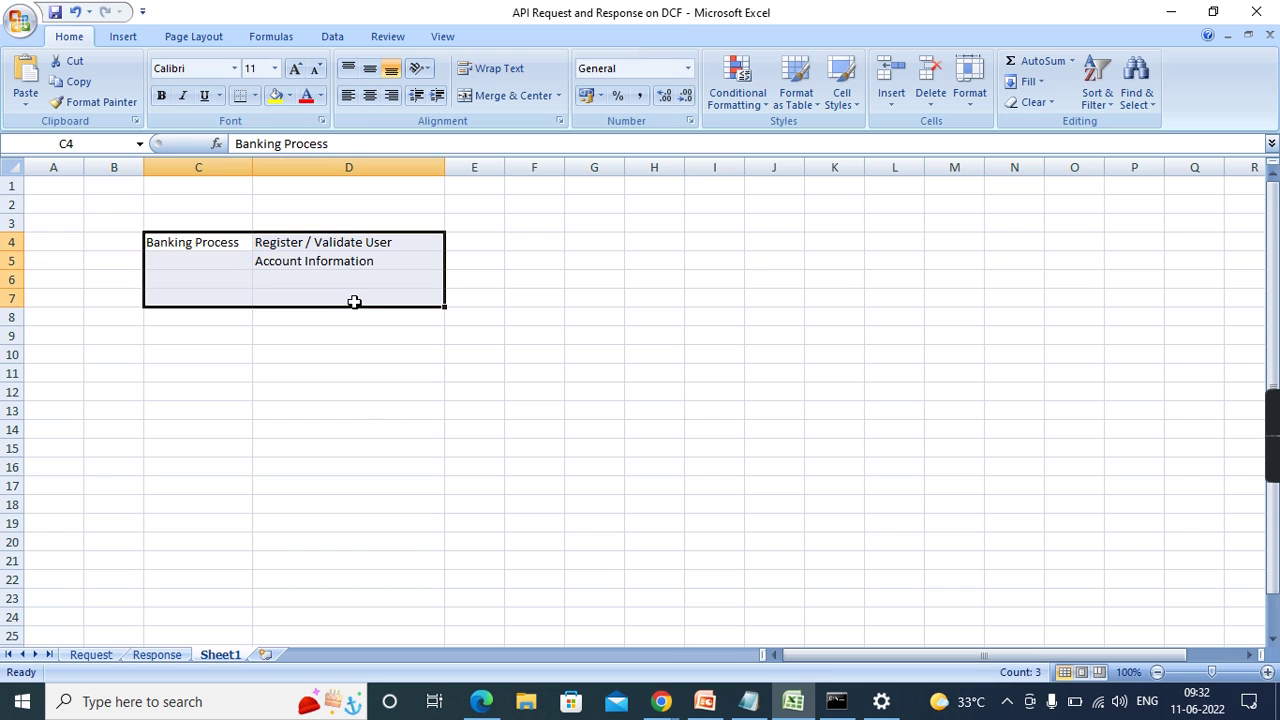
- Clear the banking notes and enter Zomato in C4
key(BackSpace)
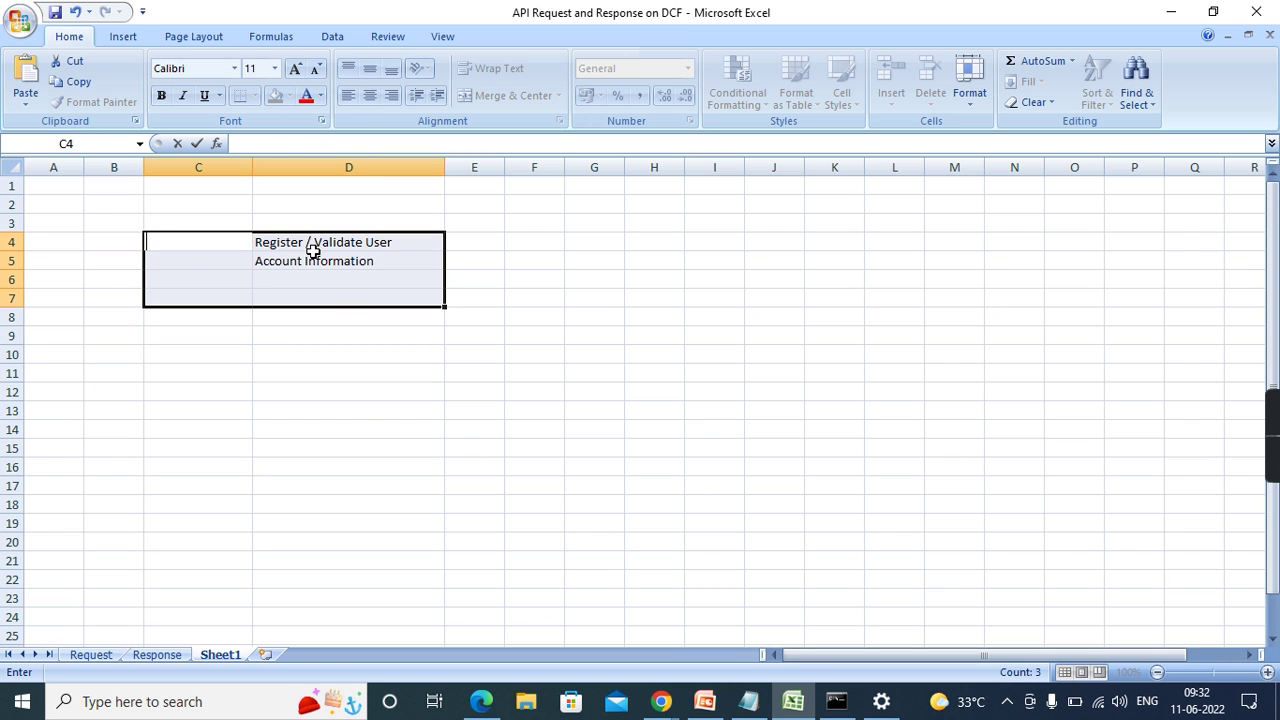
click(318, 241)
drag(318, 241, 317, 280)
key(Delete)
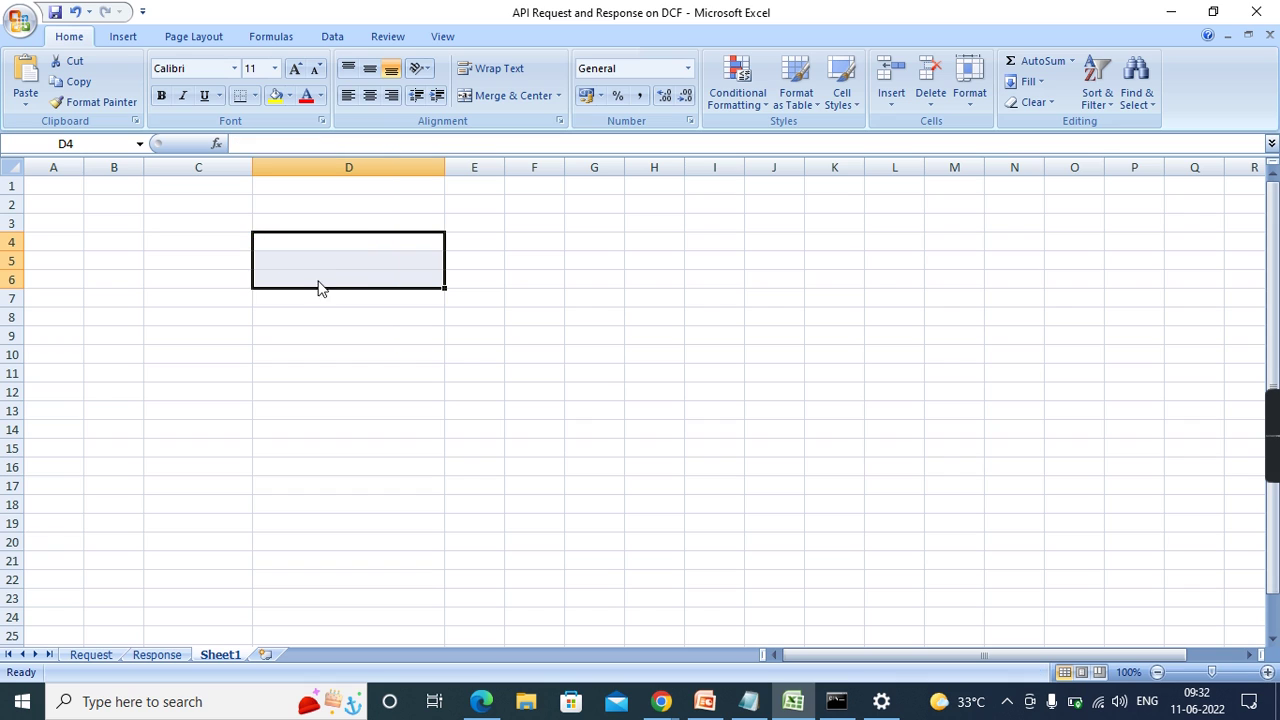
click(166, 249)
text(Z)
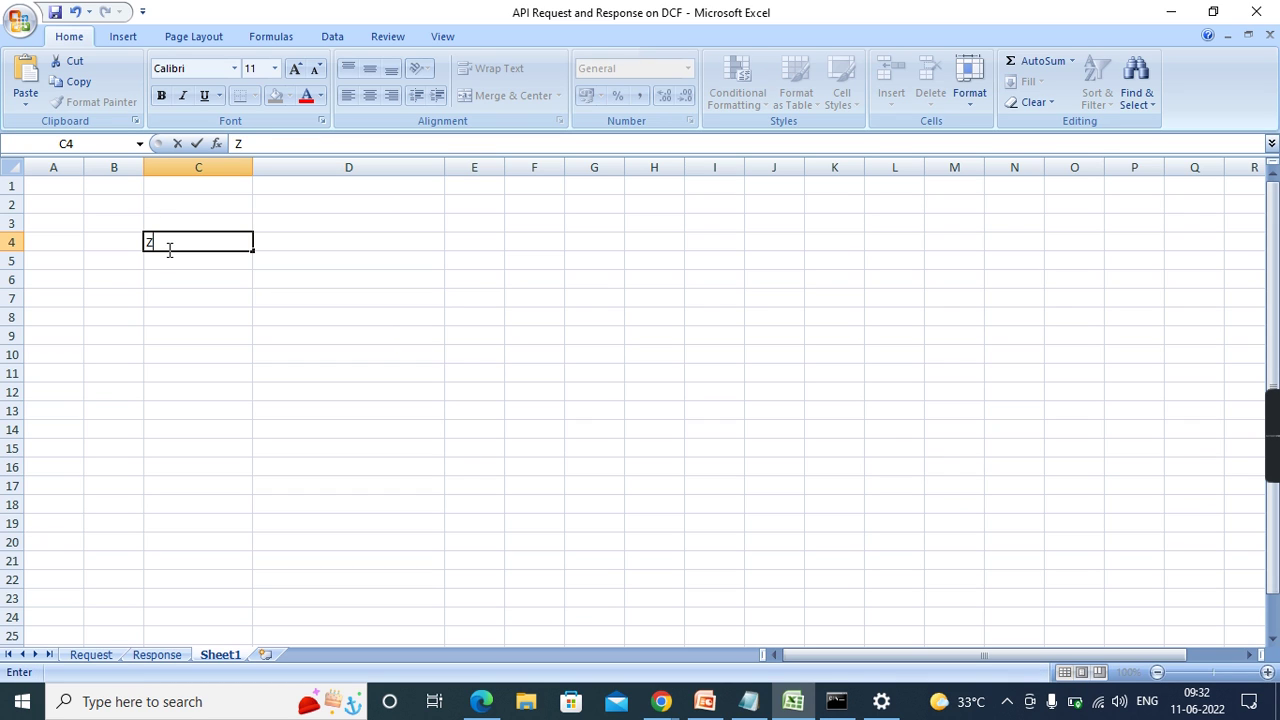
text(omato)
click(323, 284)
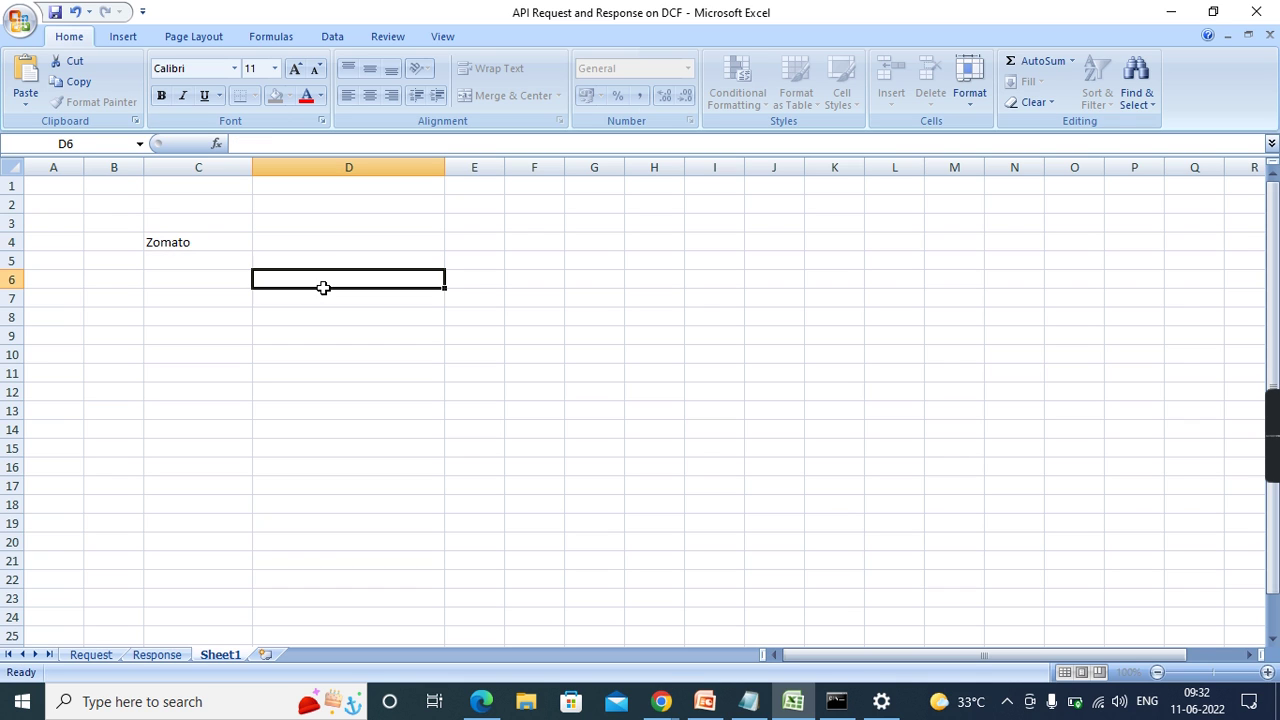
- List Zomato stages in D4:D8: Place Order, Owner Approval, Assign Delivery Person, Pick The Order, Deliver The The order
click(338, 236)
text(Place )
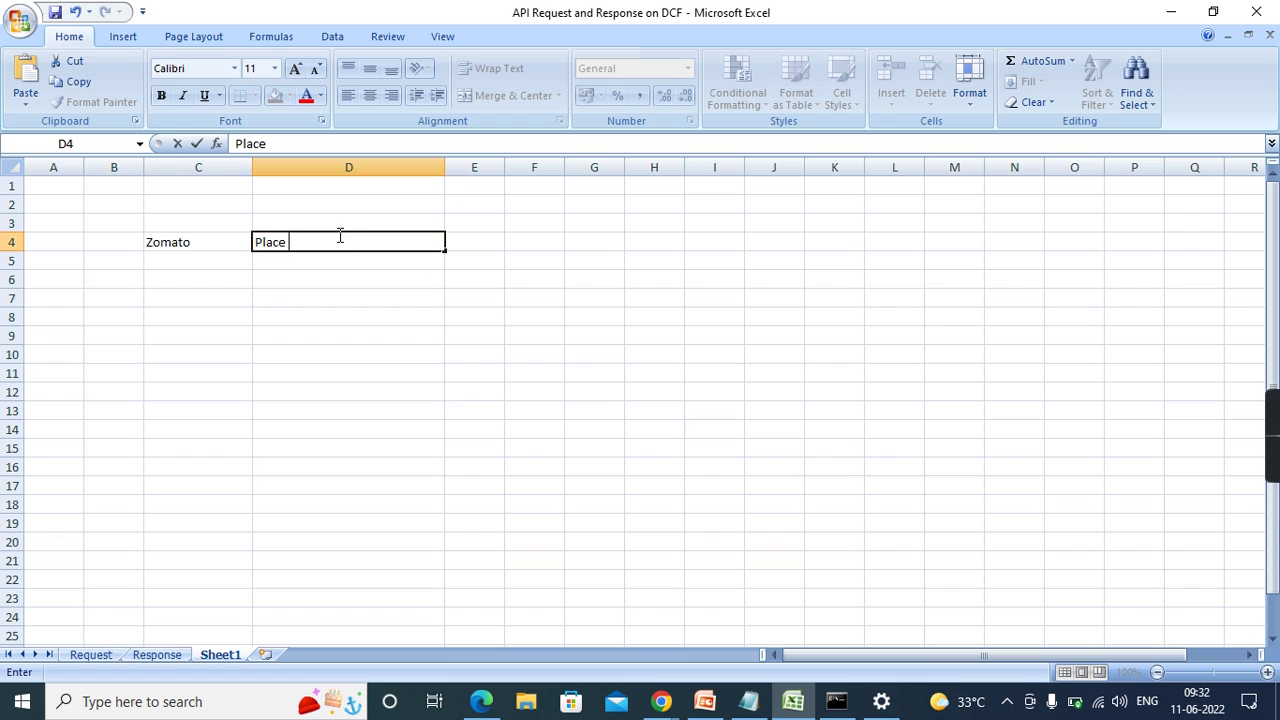
text(Order)
click(300, 260)
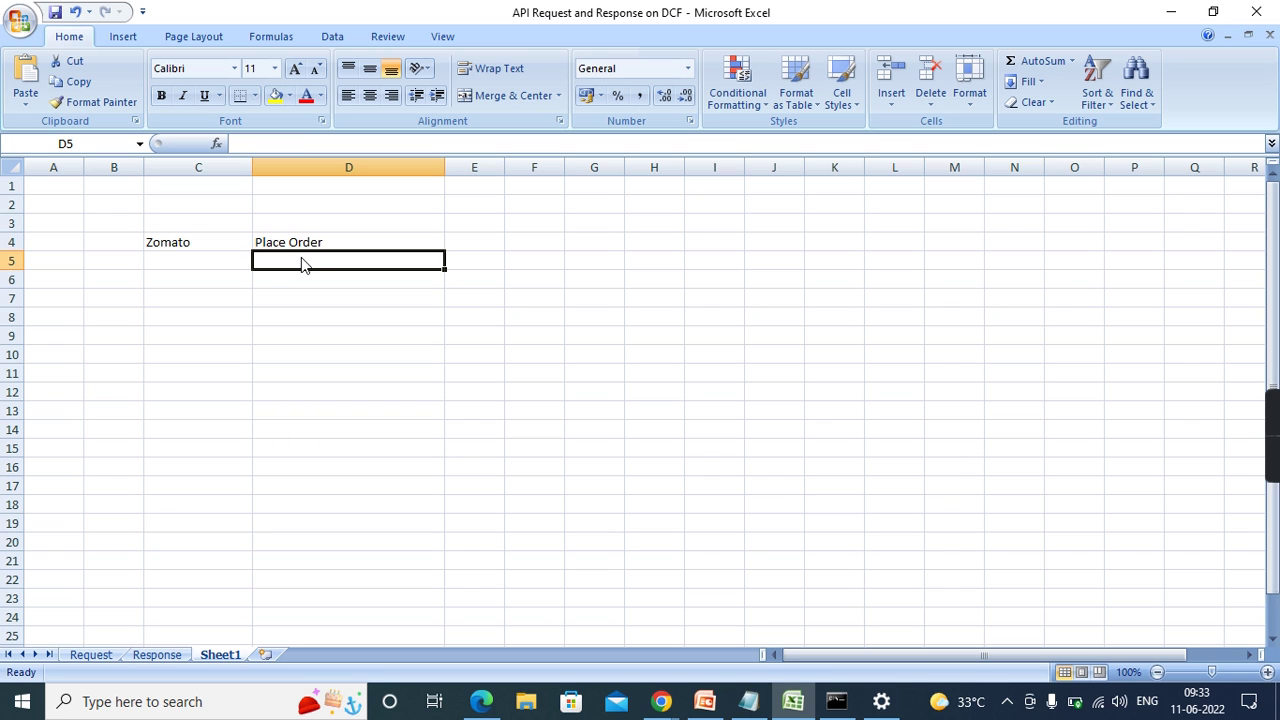
text(Own)
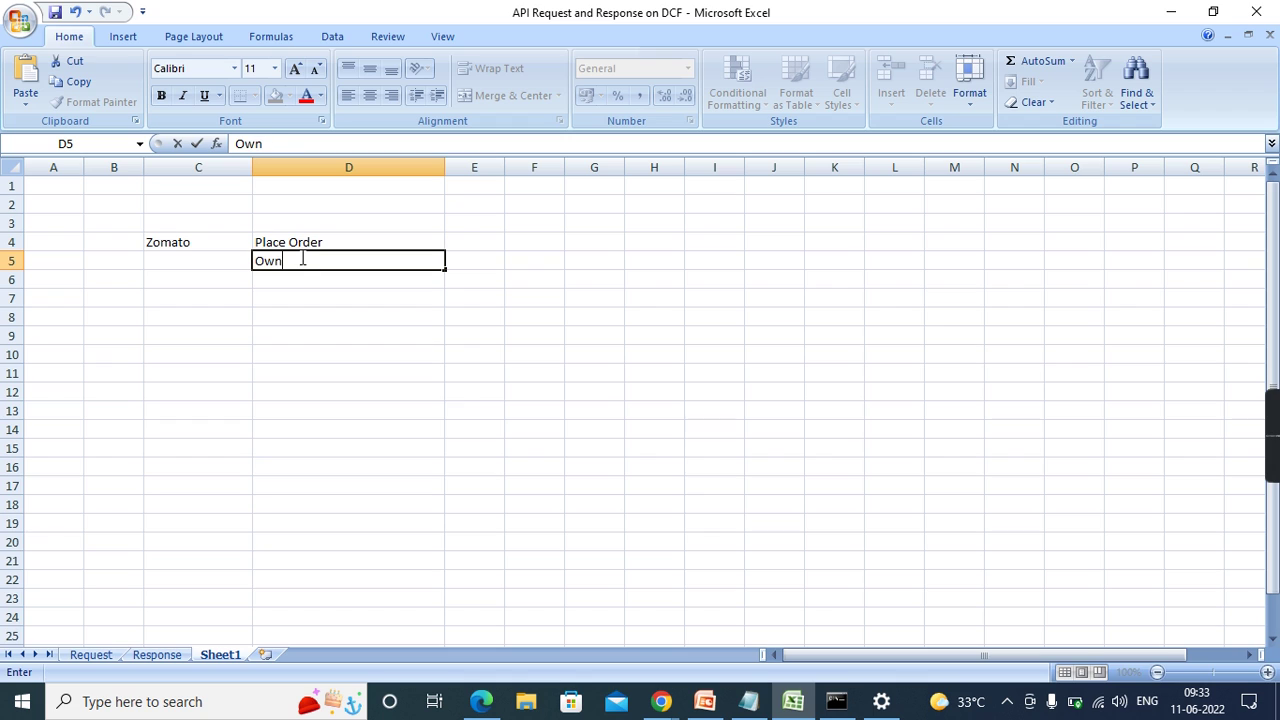
text(er Approval)
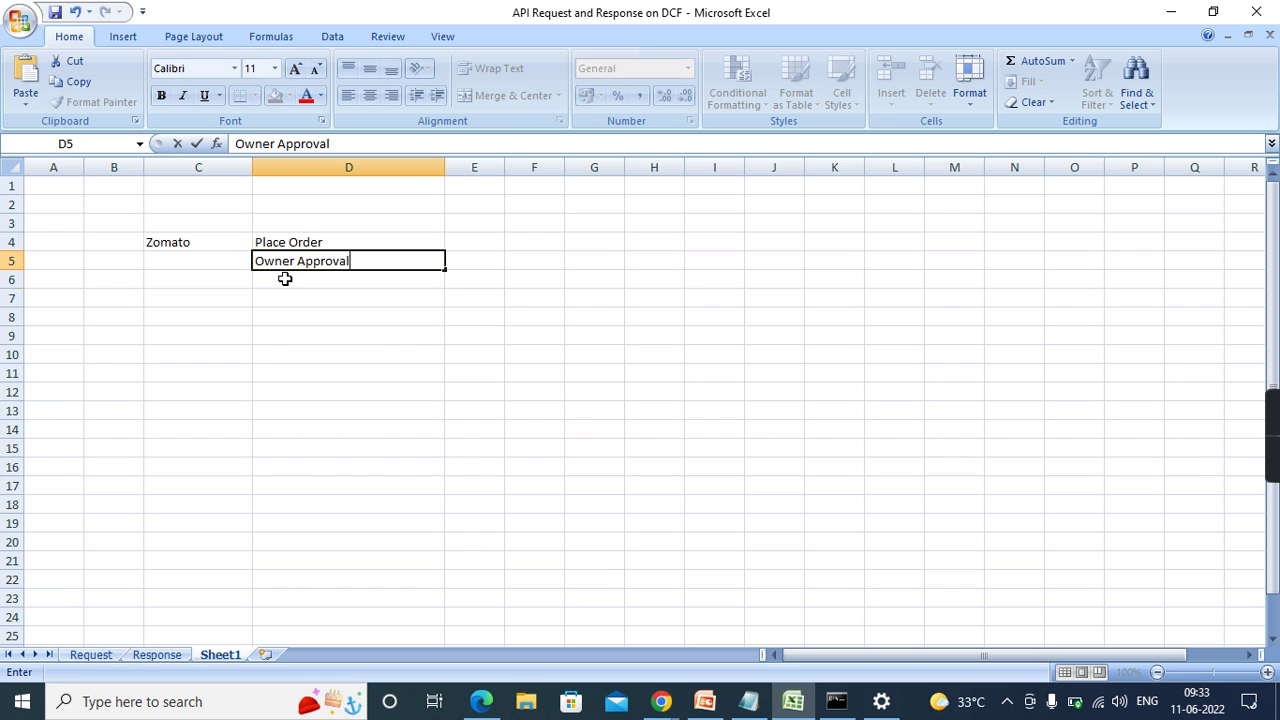
click(284, 279)
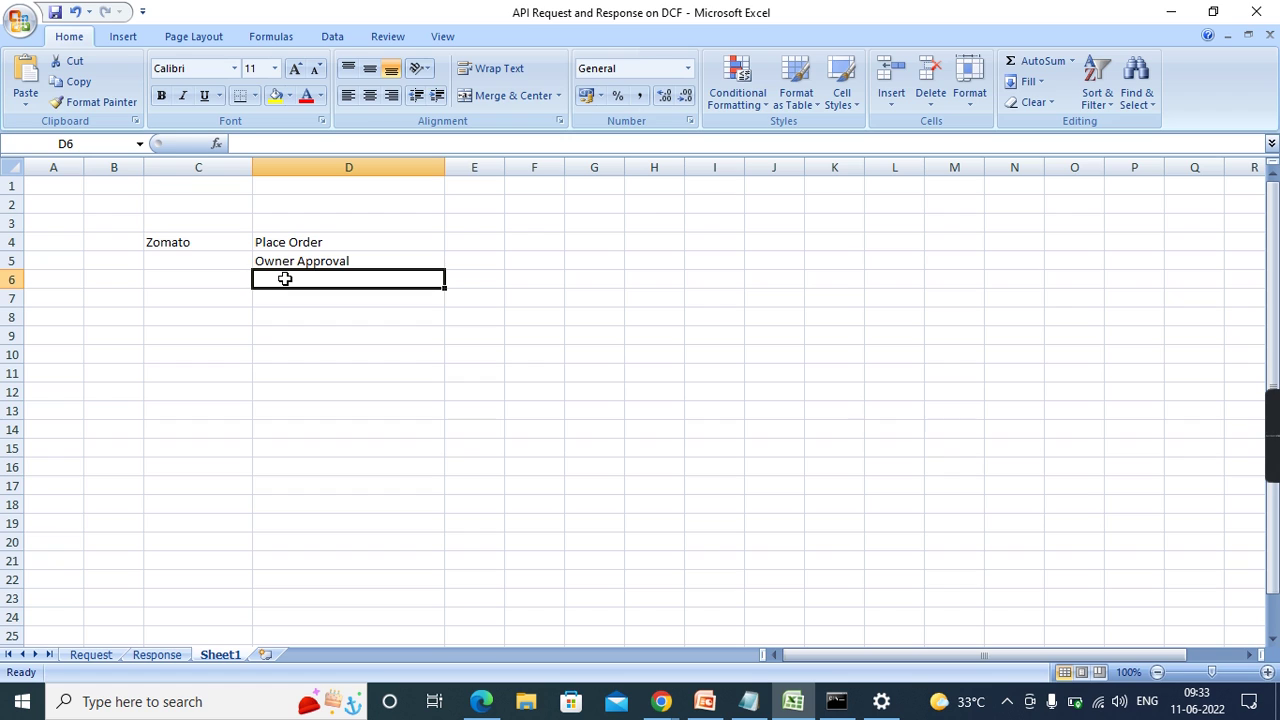
text(Assign)
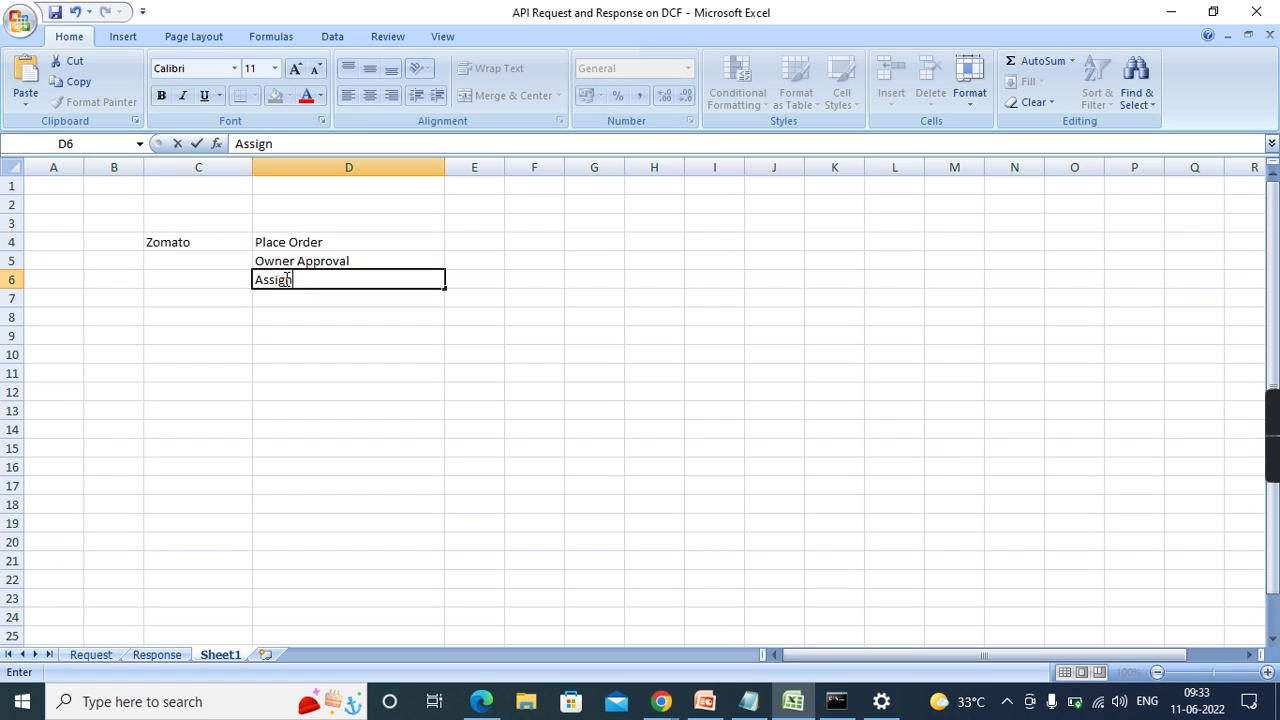
text( Delivery Person)
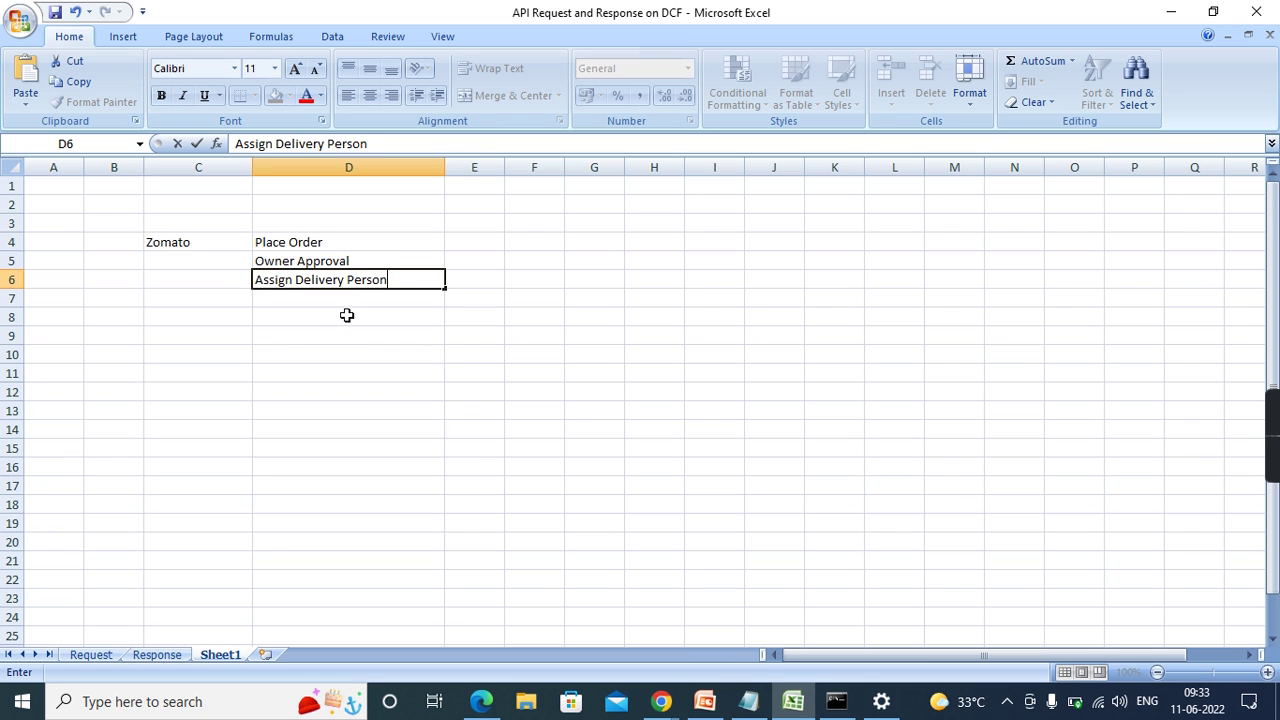
key(Return)
text(Pick)
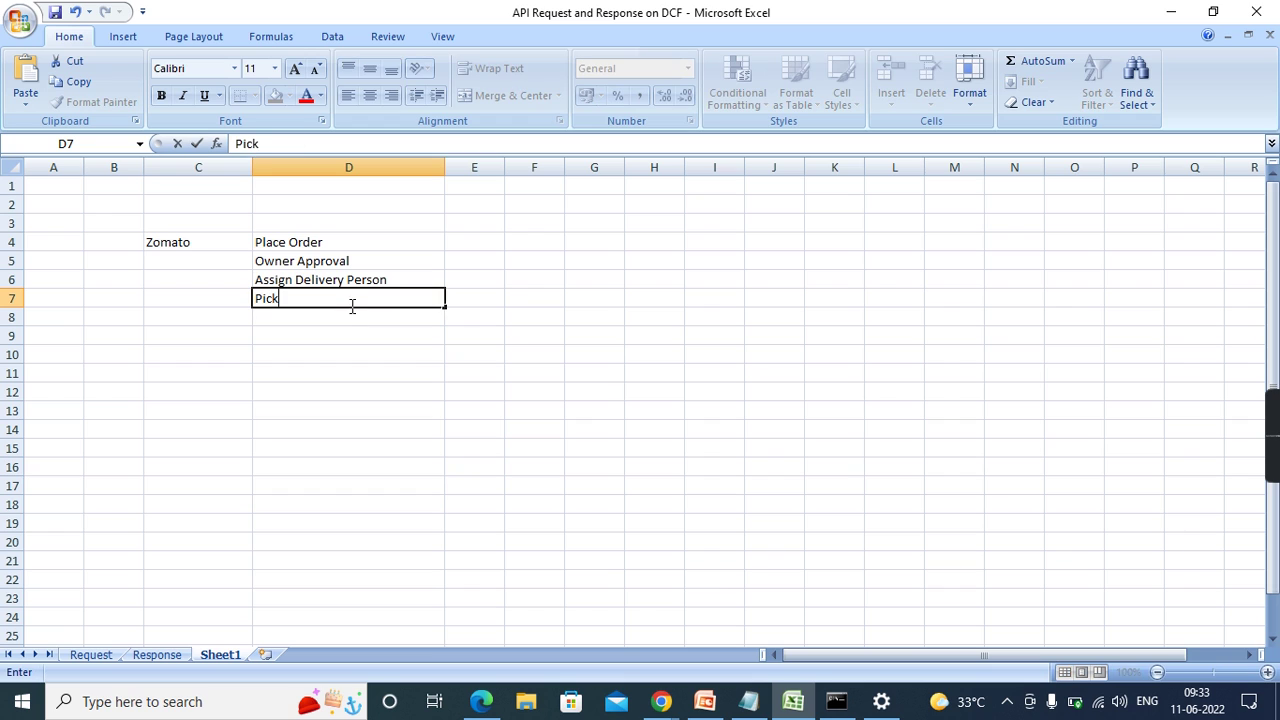
text( The Order)
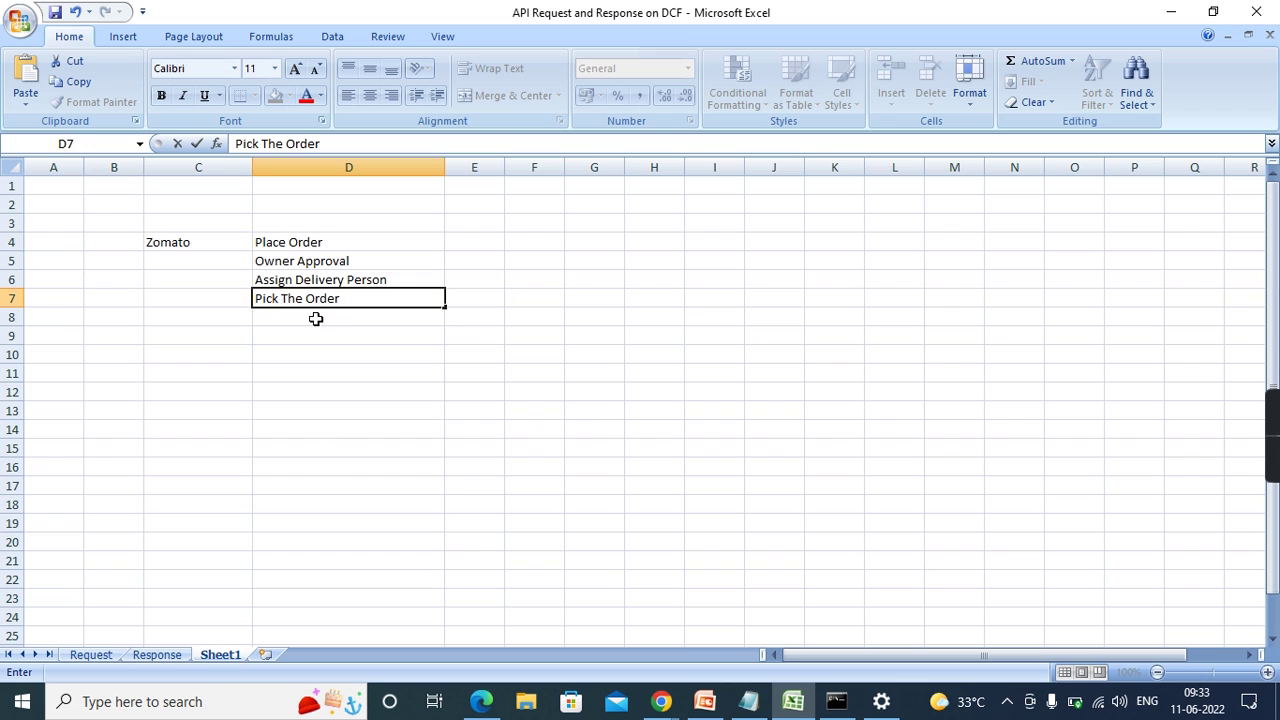
key(Return)
text(Deliver)
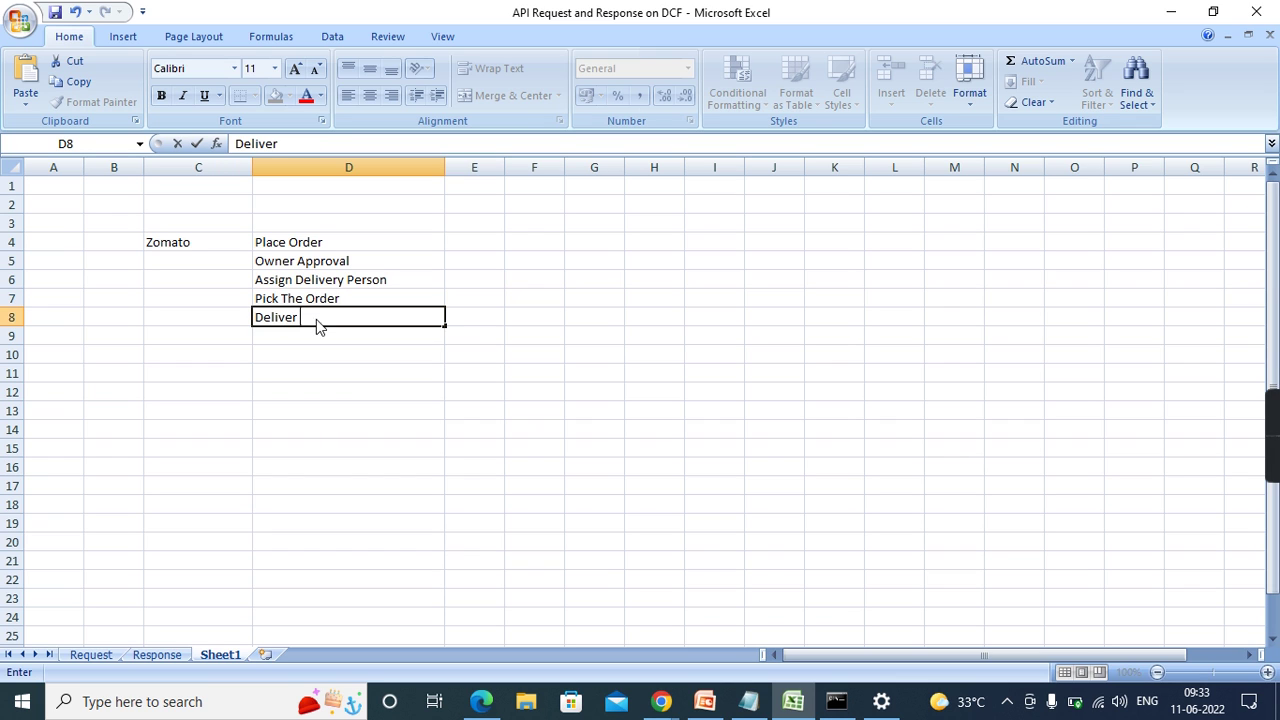
text( The The order)
click(315, 336)
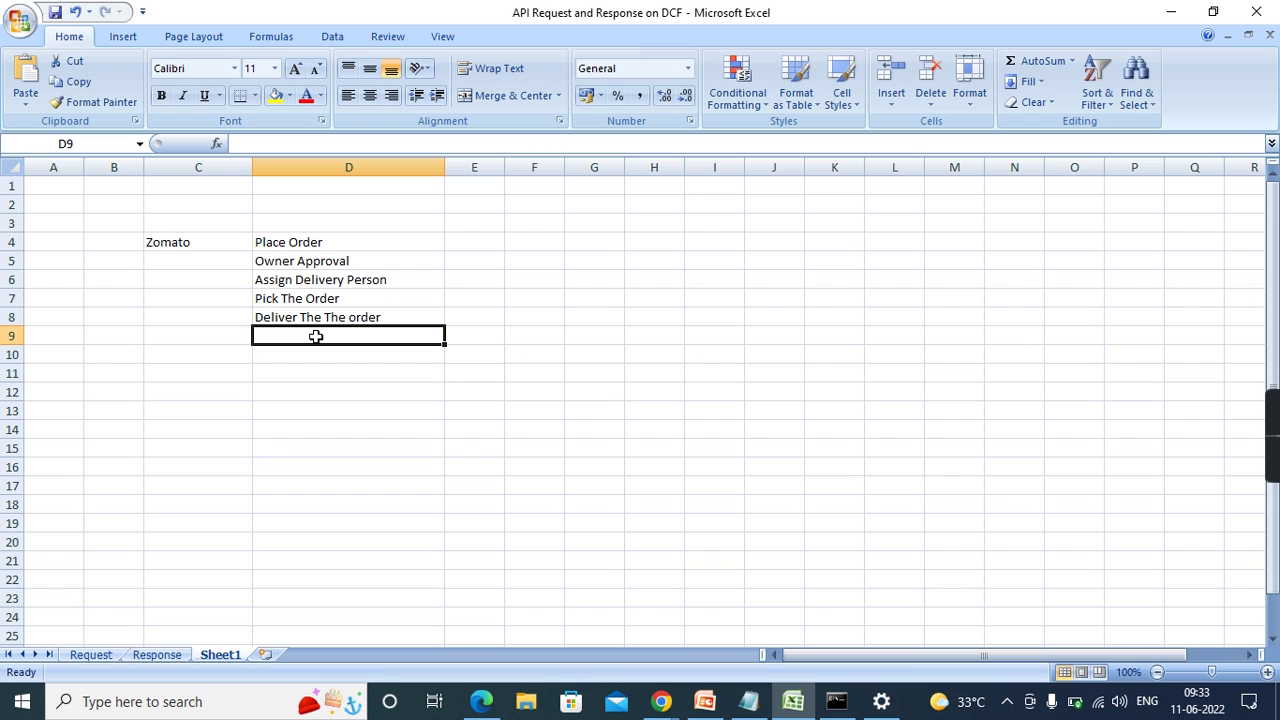
text(Resolve)
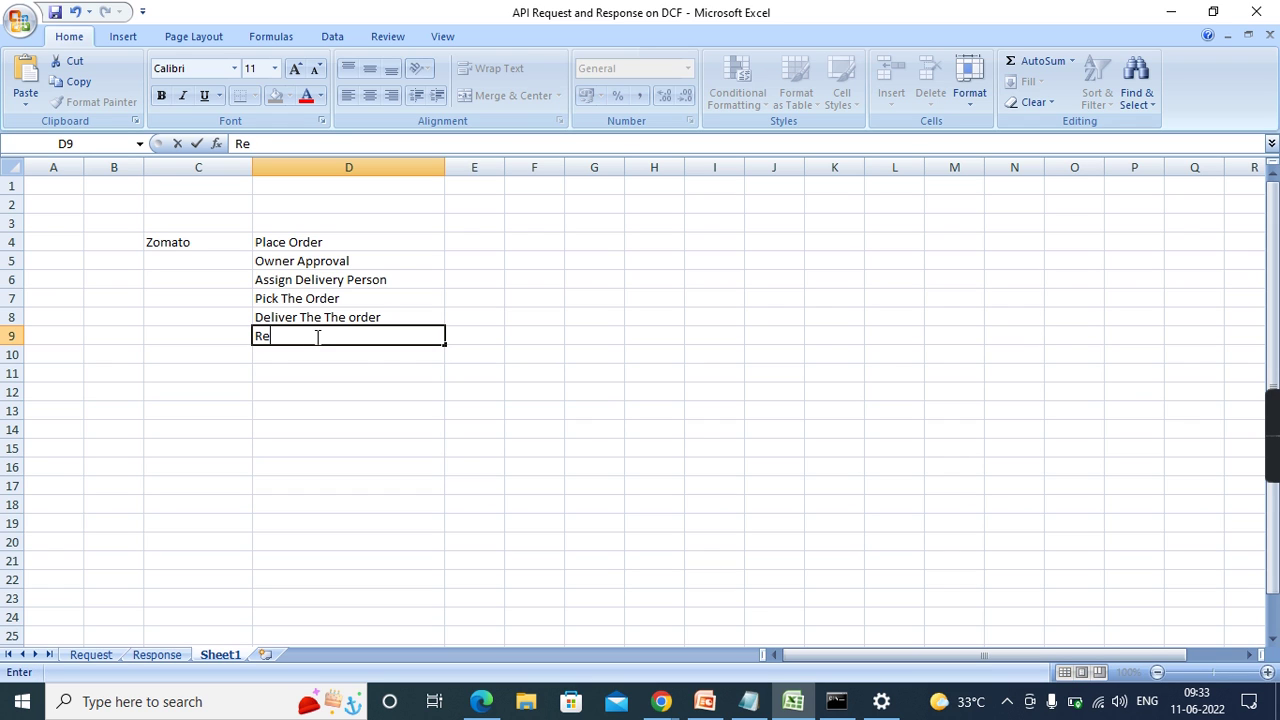
- Commit Resolve in D9 as the final Zomato stage
click(600, 432)
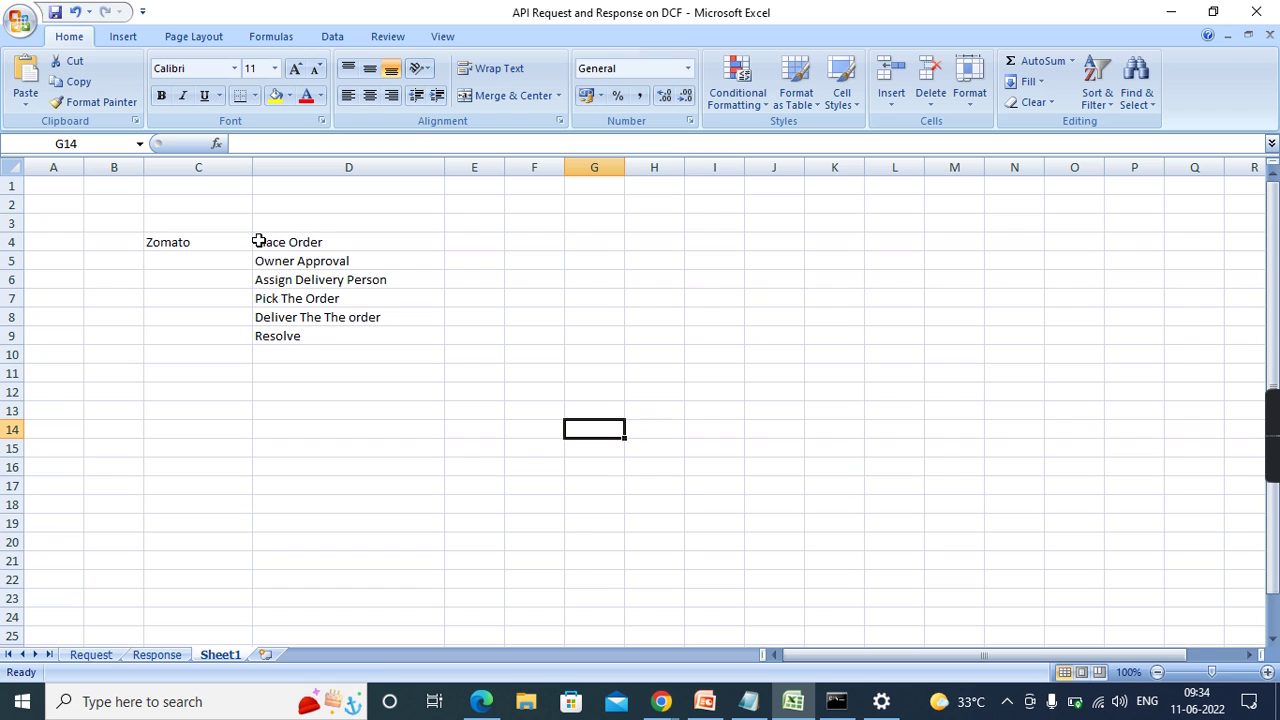
key(alt)
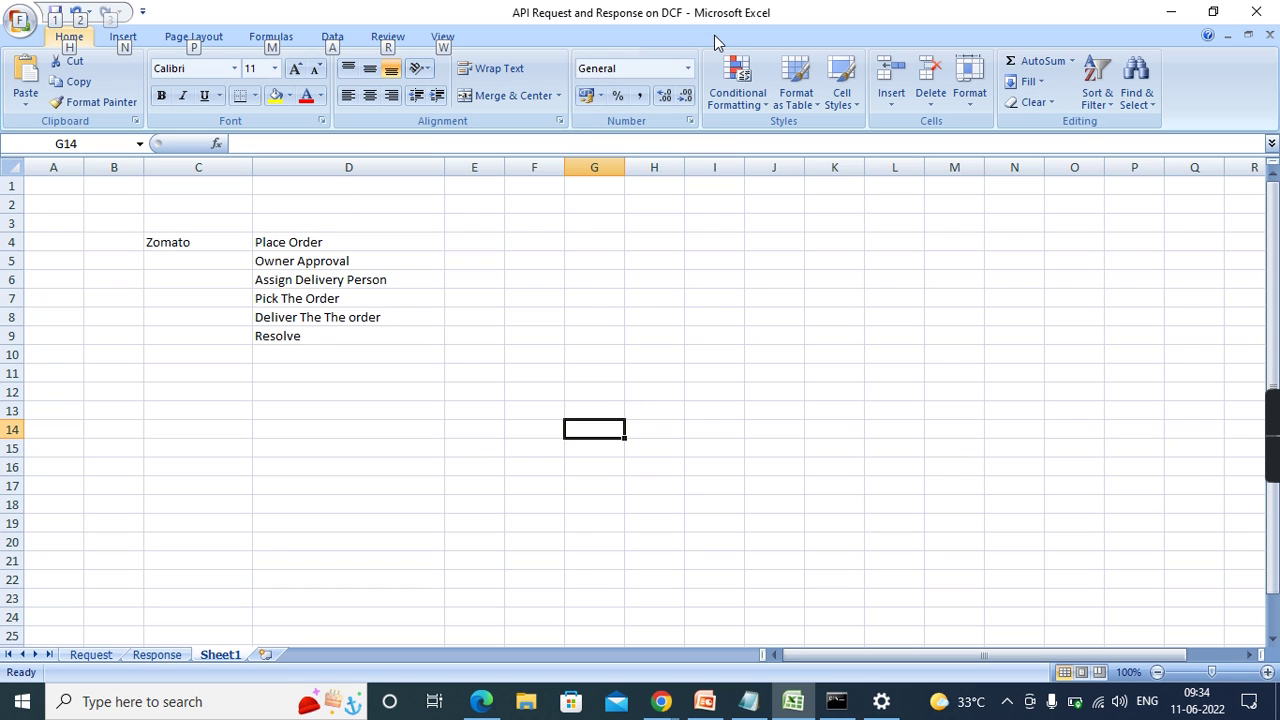
- Minimize Excel and return to Pega Dev Studio's HomeMain section with Recents shown
click(1171, 12)
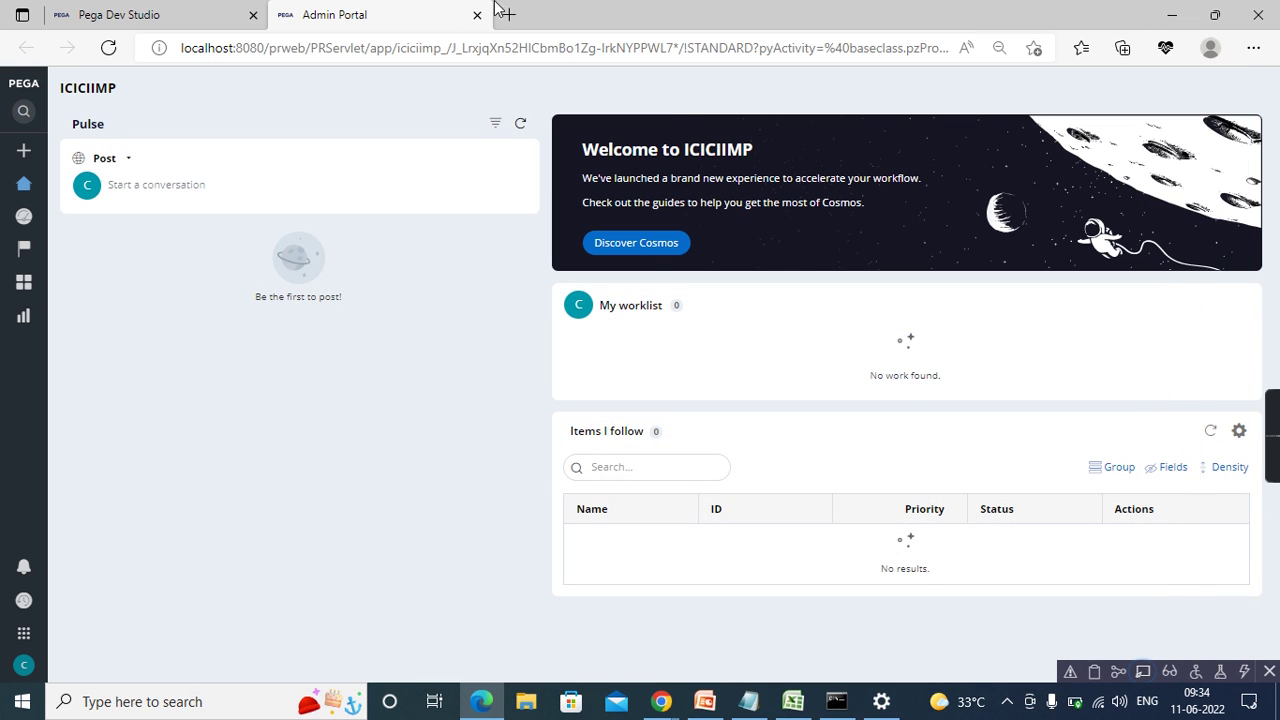
click(220, 10)
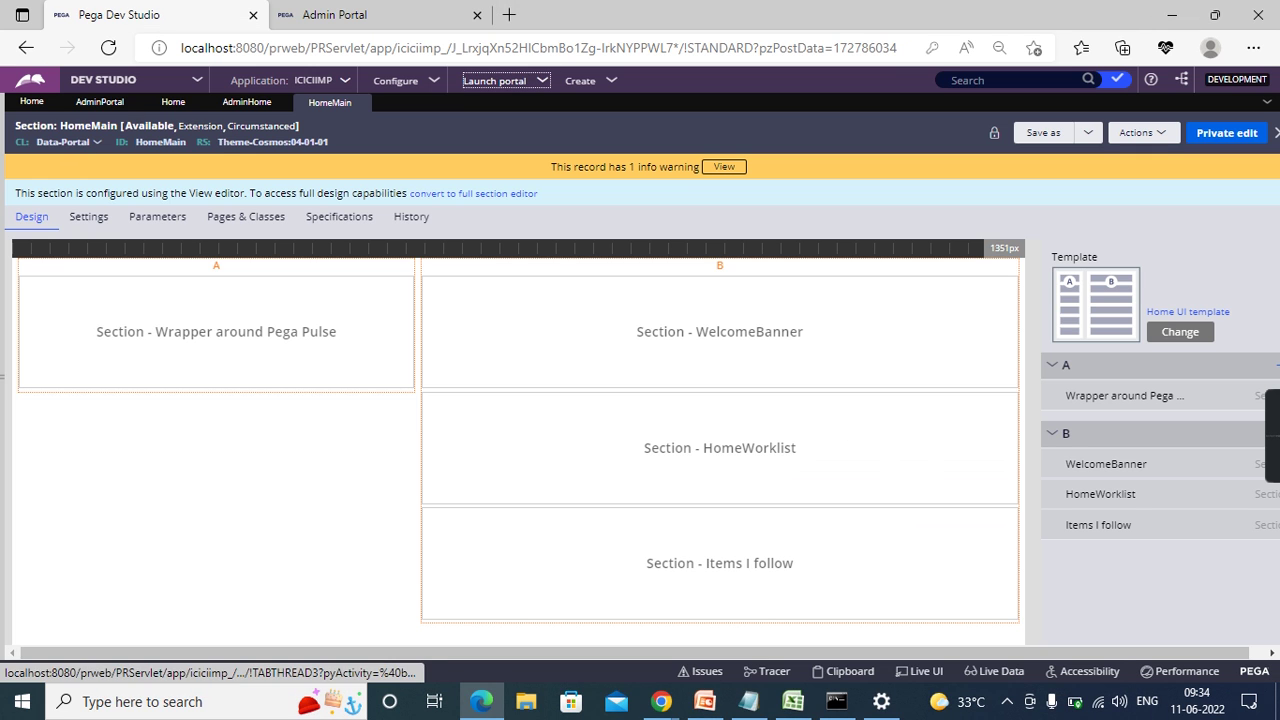
mouse_move(25, 245)
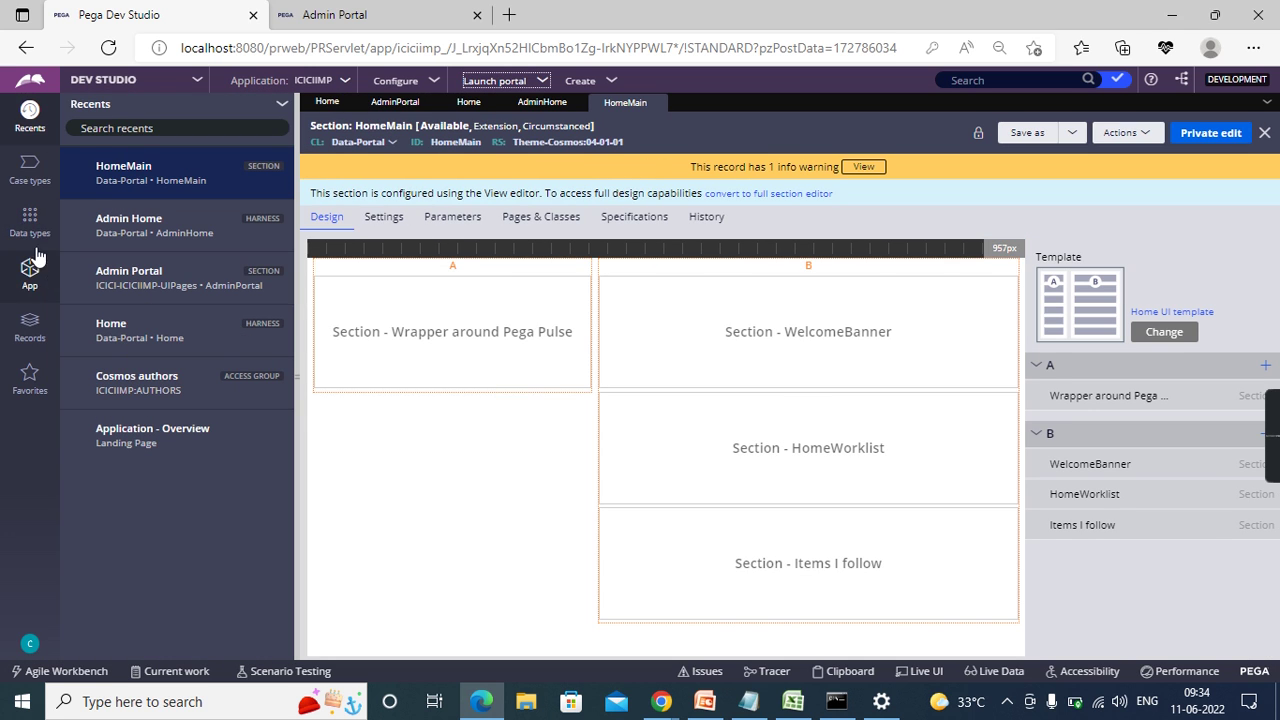
- Go to Case types and start adding a new case type
click(24, 186)
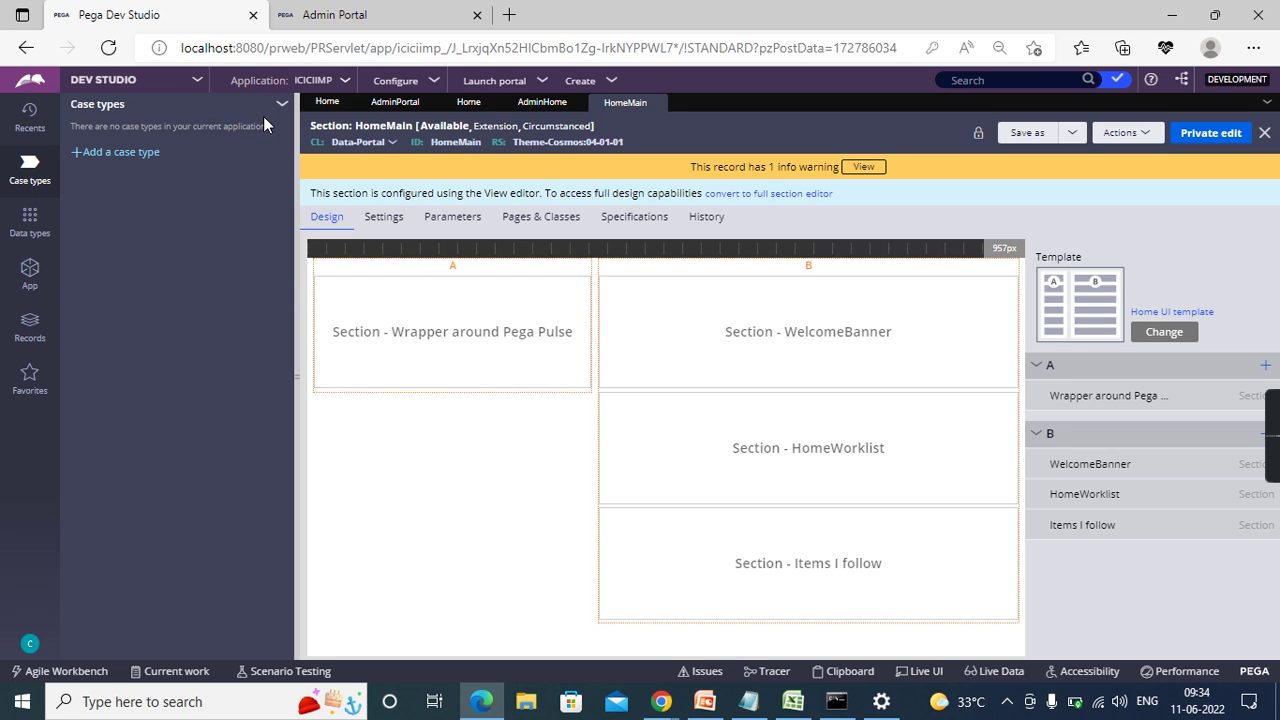
click(118, 152)
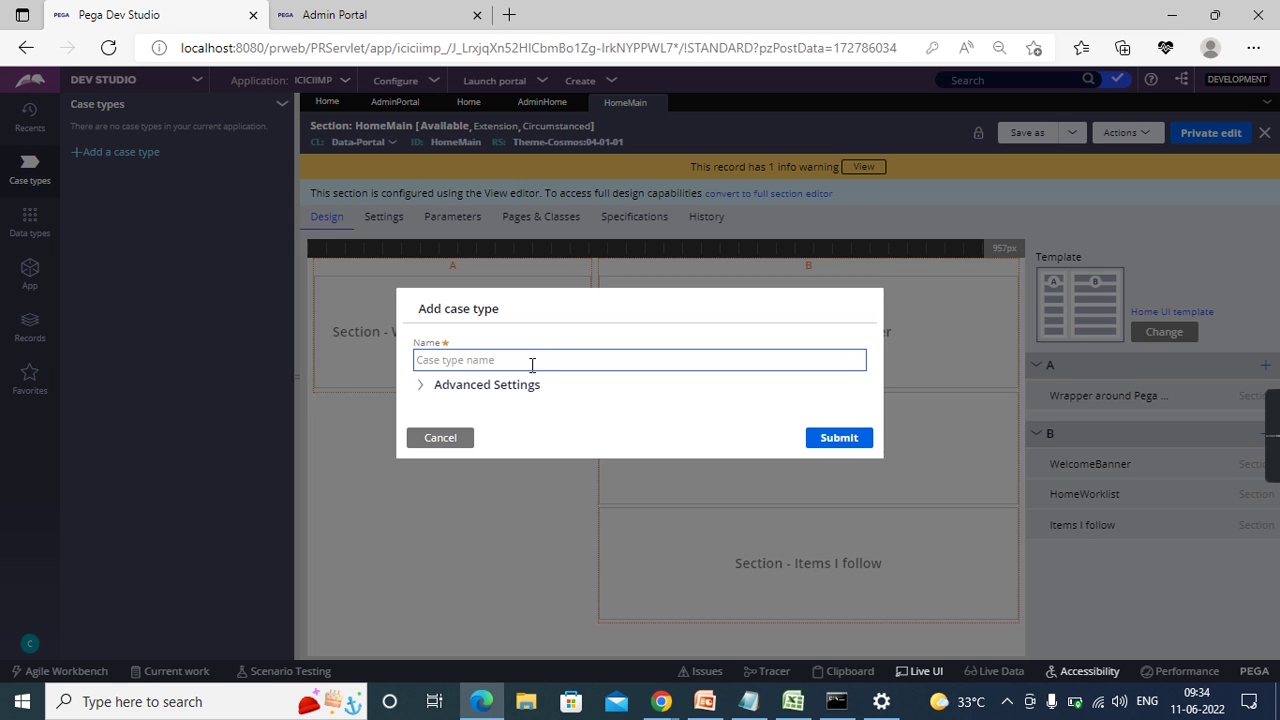
- Name the case type Delivery Process and expand its Advanced Settings
text(I)
key(BackSpace)
text(Delivery Process)
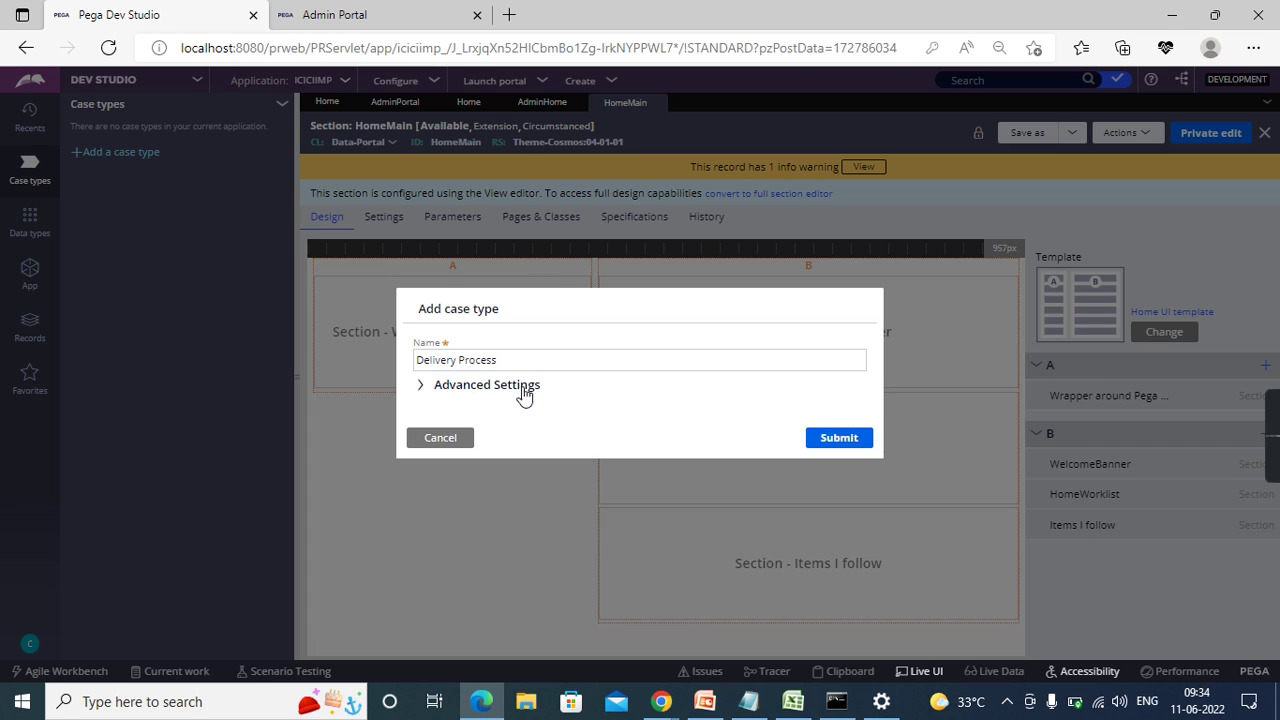
click(421, 390)
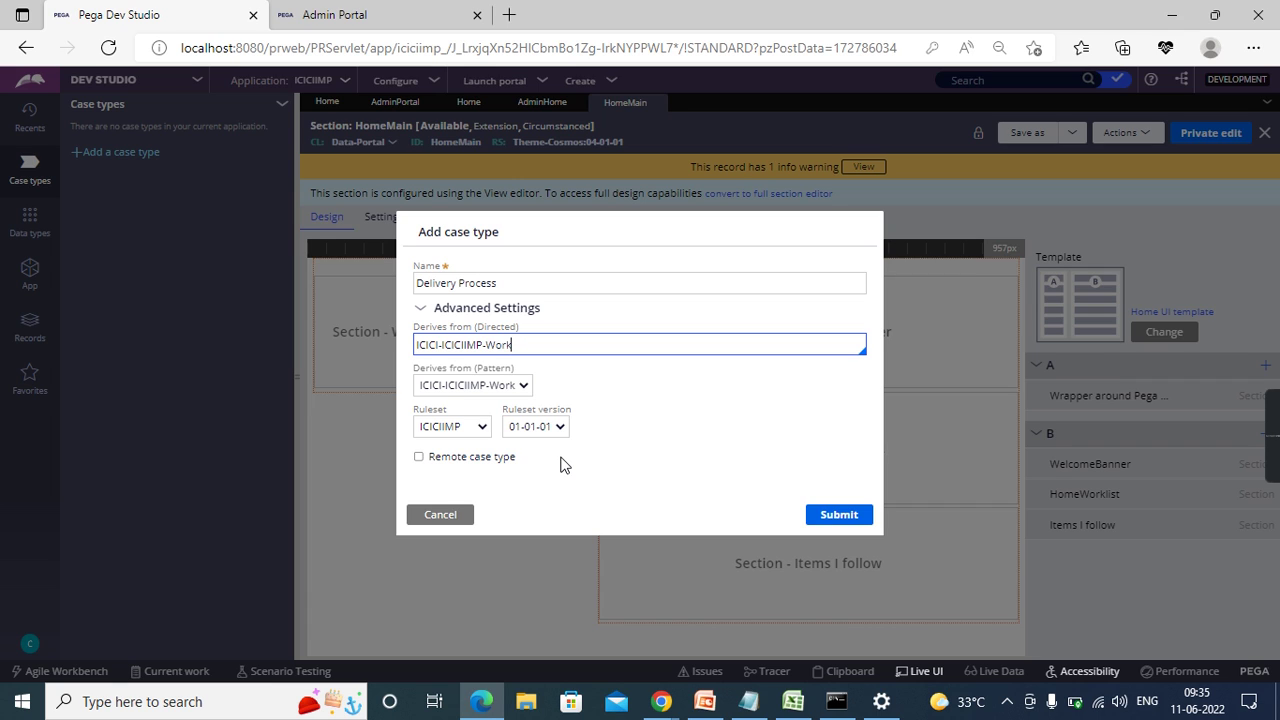
- Submit the Delivery Process case type and switch back to the Admin Portal tab
click(841, 520)
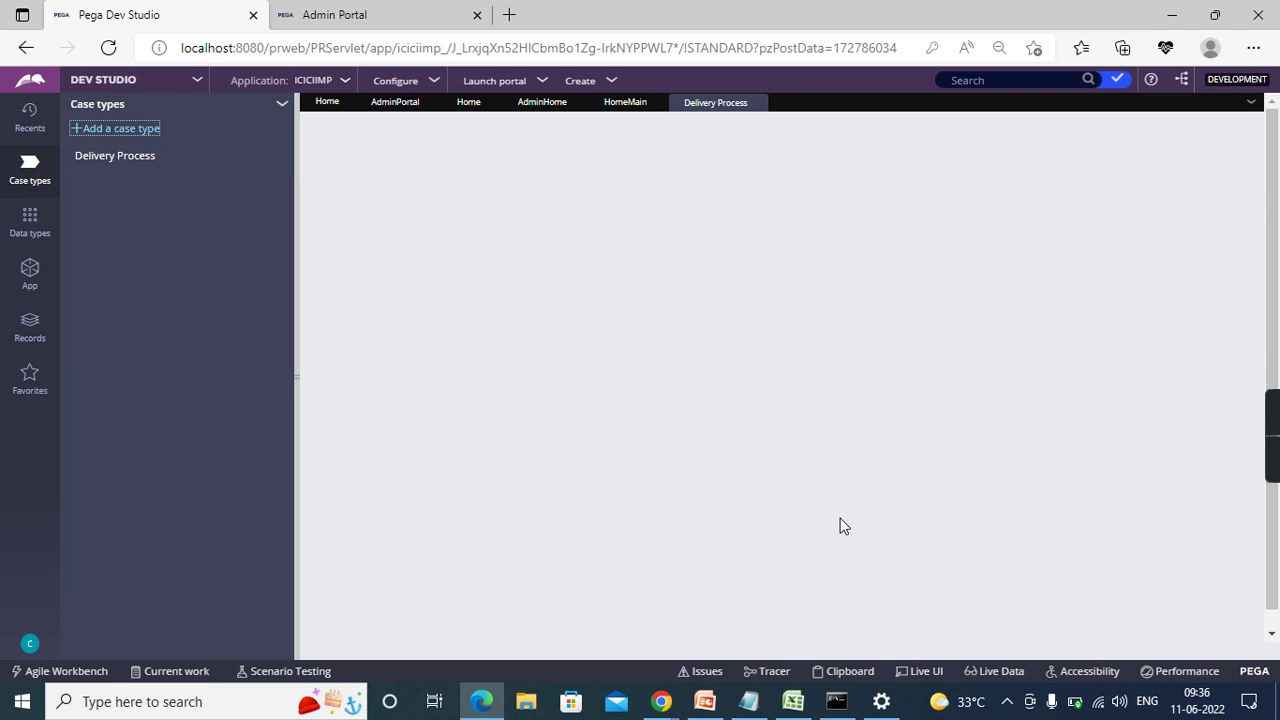
key(ctrl+Tab)
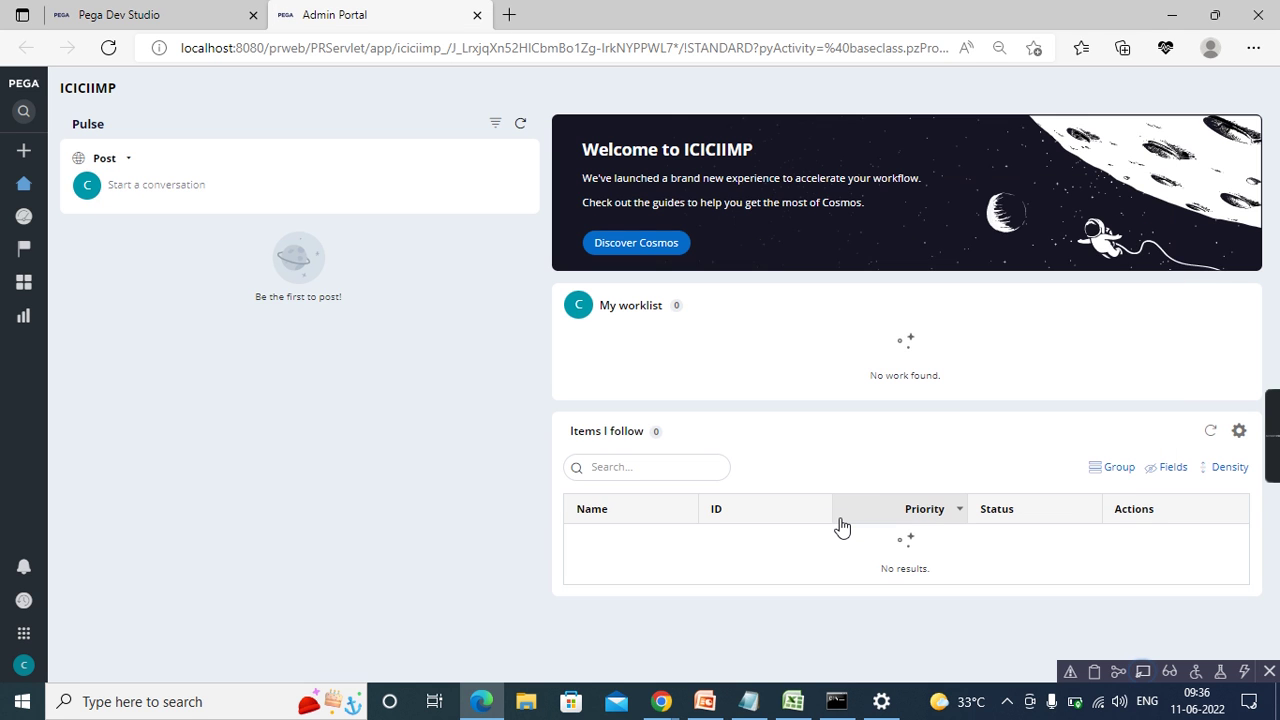
- Back in Excel, enter the label Case Types in cell C13
key(alt+Tab)
key(Tab)
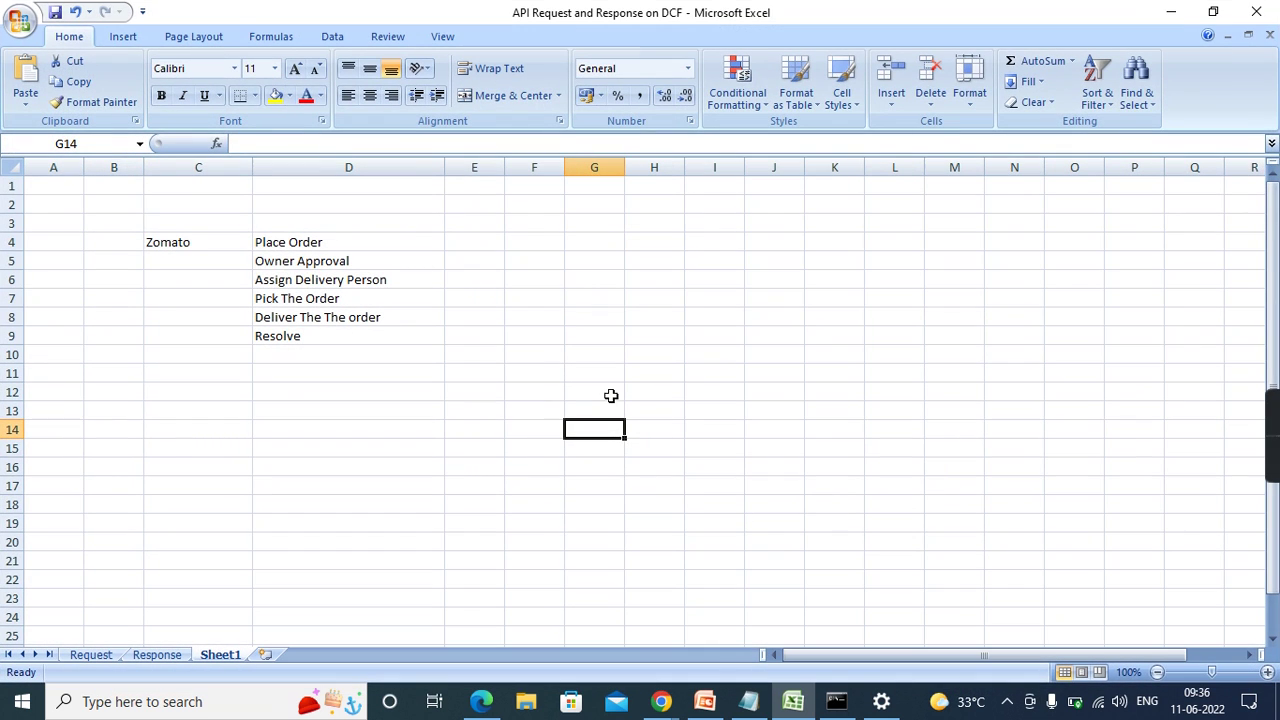
click(364, 424)
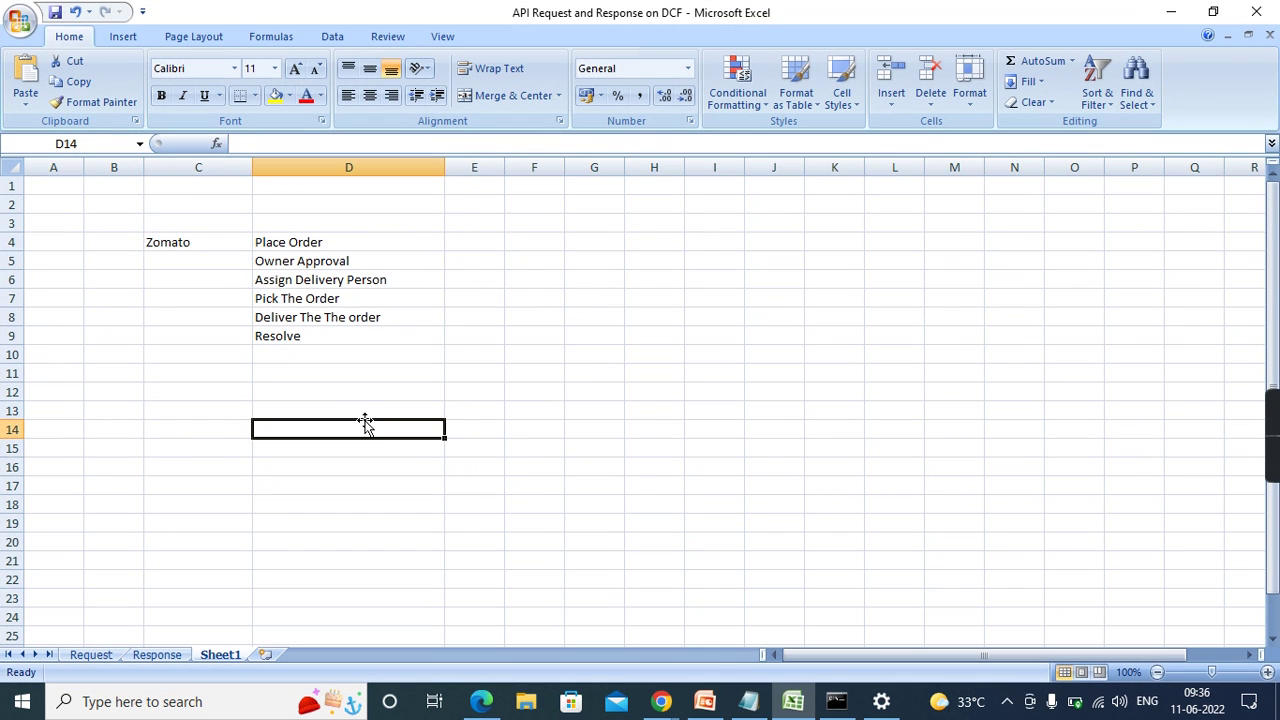
text(Proc)
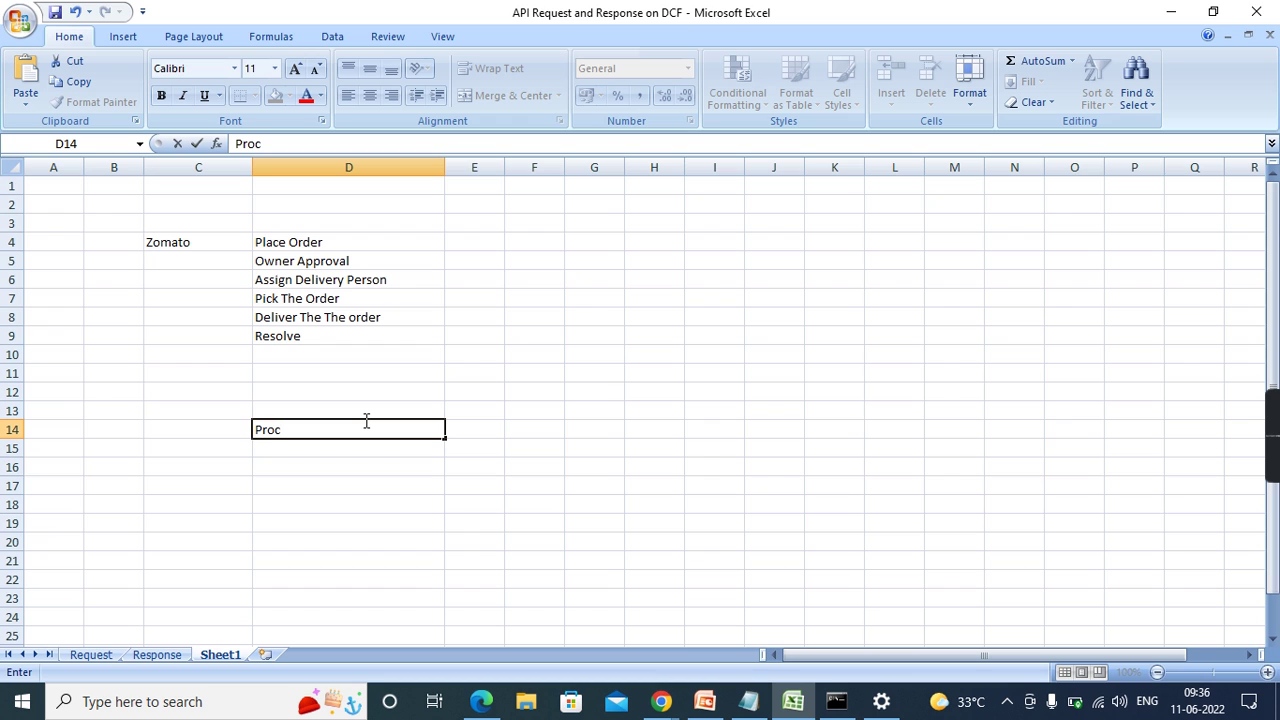
key(BackSpace)
key(BackSpace)
key(BackSpace)
key(BackSpace)
click(208, 413)
text(Case)
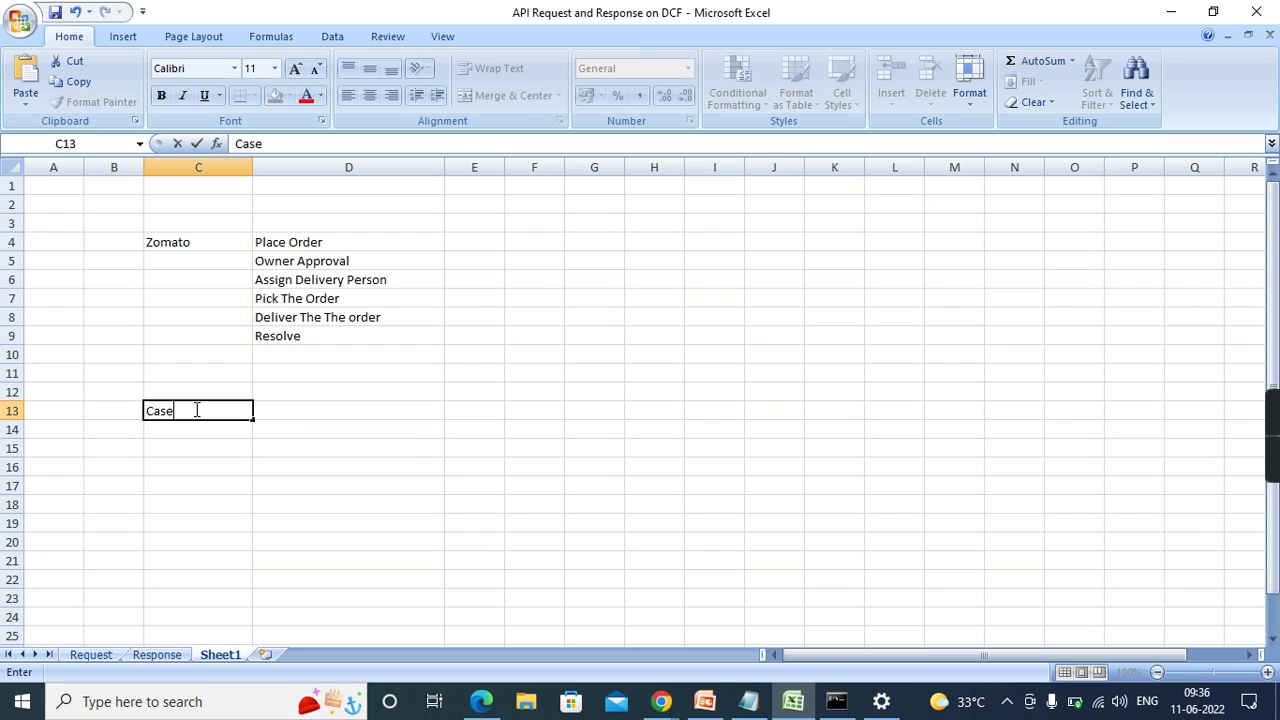
text( Types)
click(383, 468)
- List Stages, Process and Steps in D13, D14 and D15 beside the Case Types label
click(362, 399)
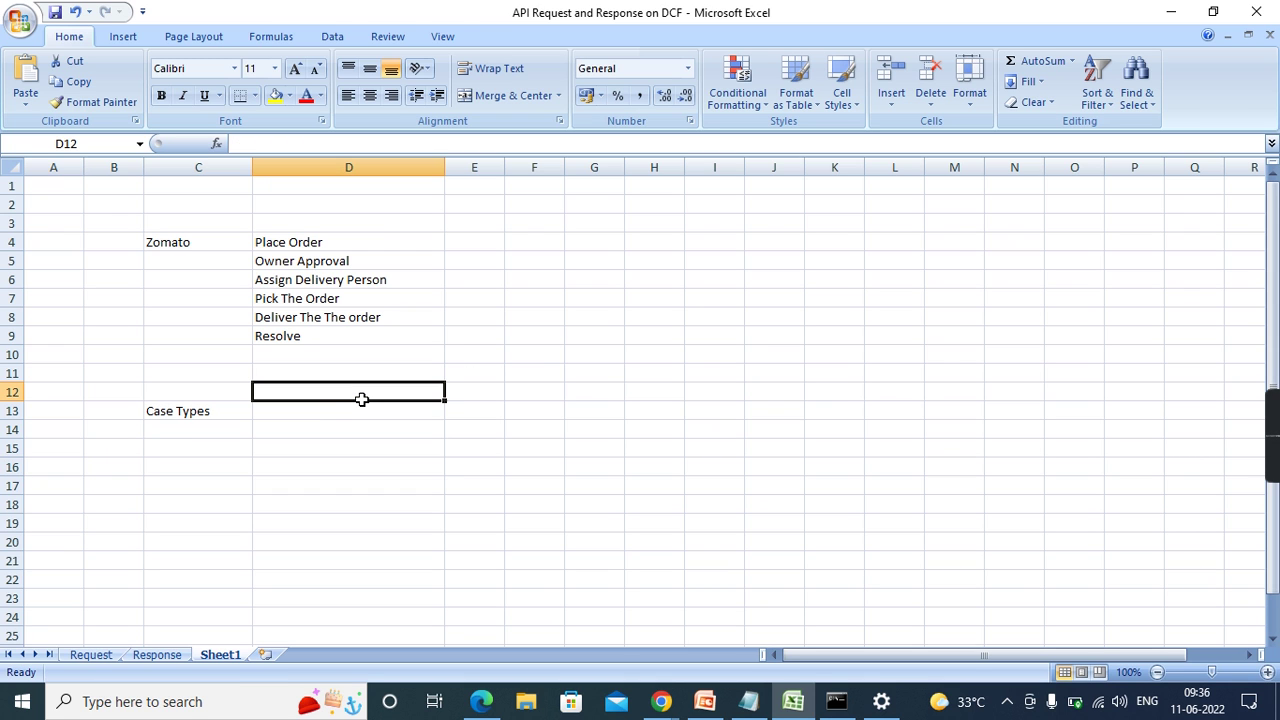
click(331, 414)
text(Stages)
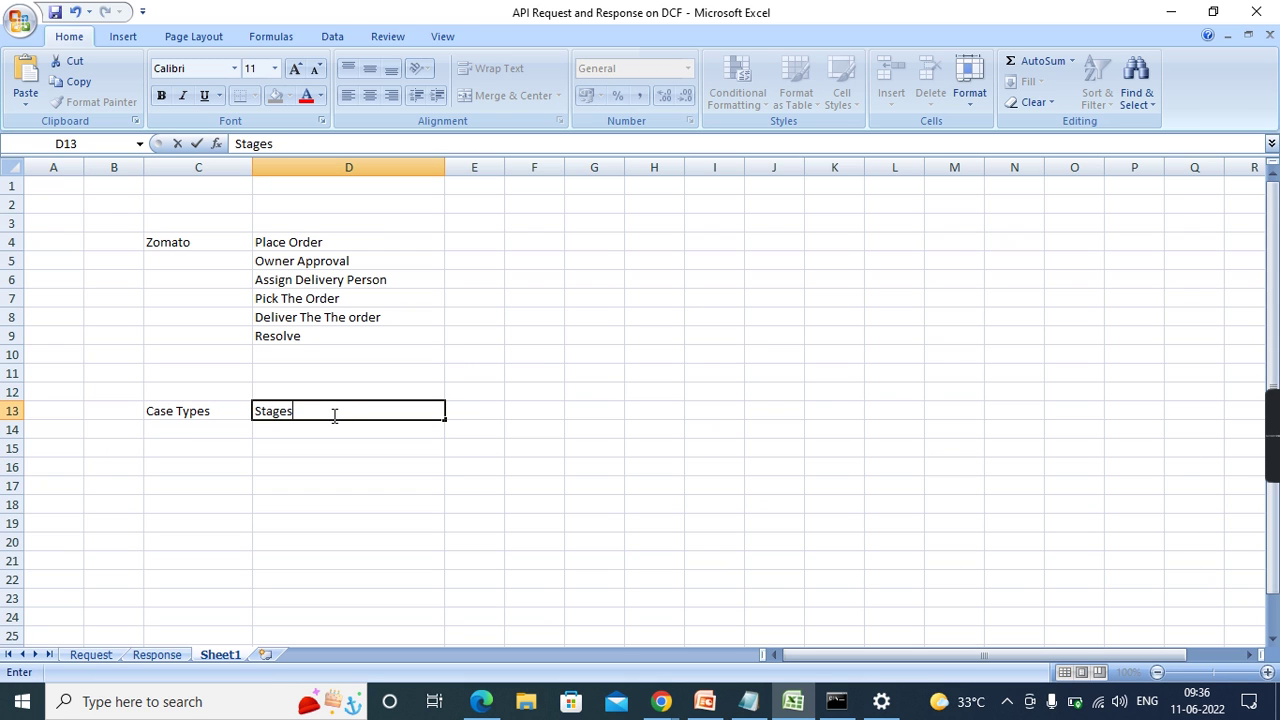
click(287, 430)
text(Step)
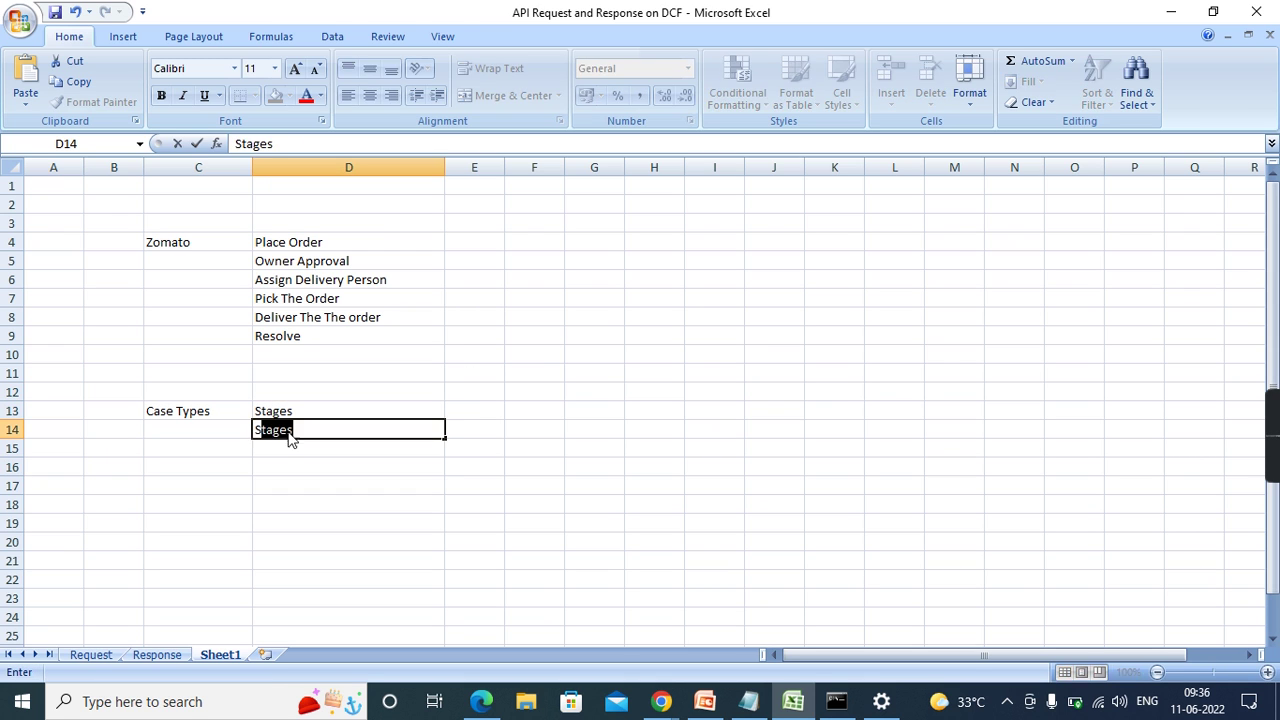
key(BackSpace)
key(BackSpace)
key(BackSpace)
key(BackSpace)
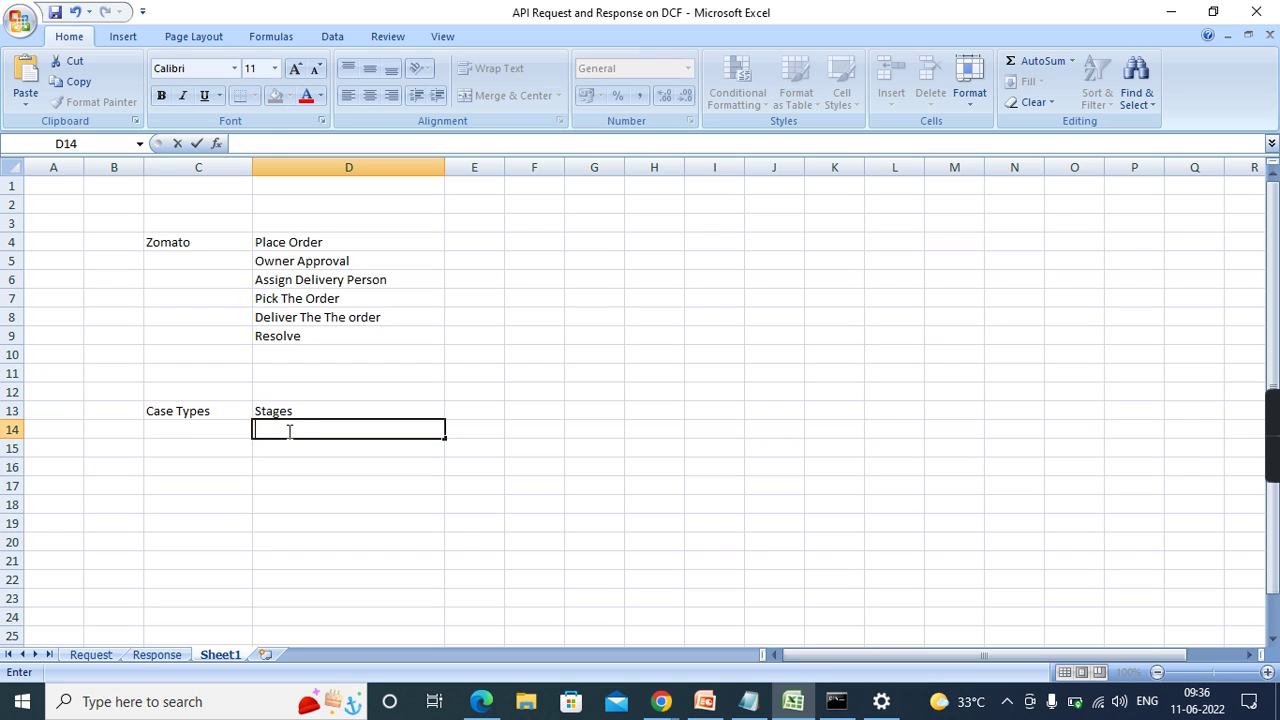
text(Process)
key(Return)
text(St)
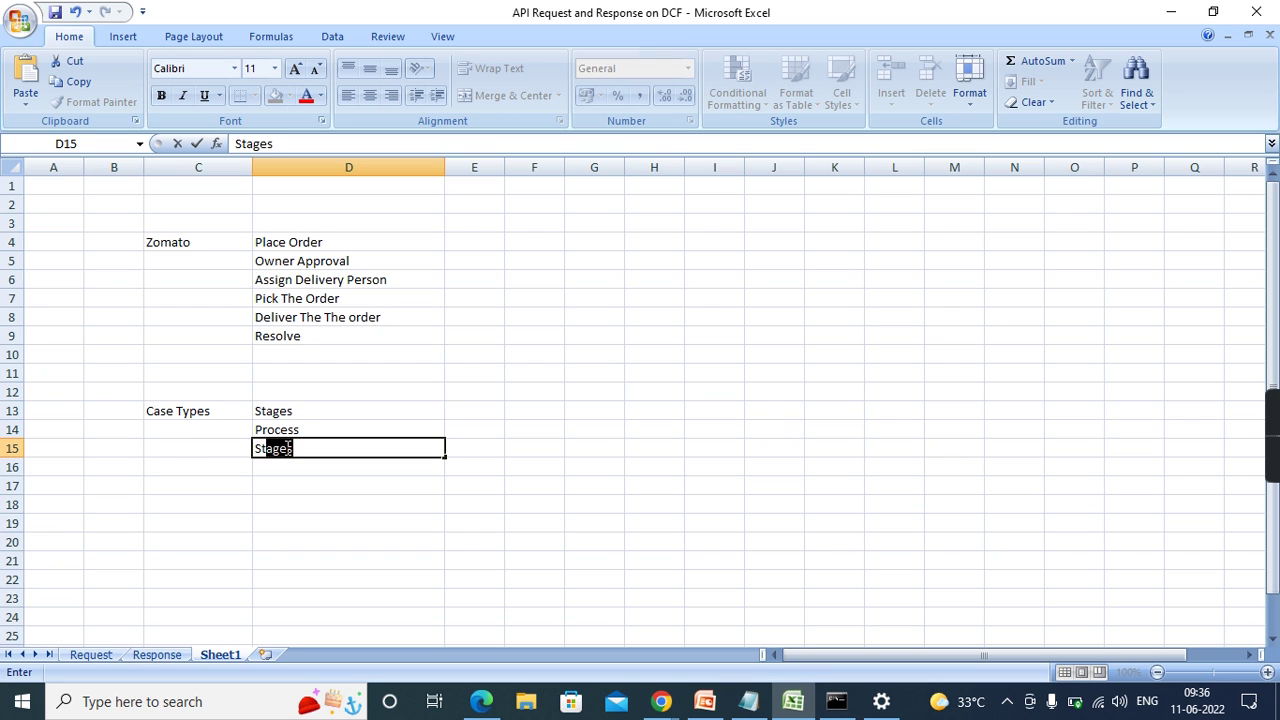
text(eps)
click(606, 524)
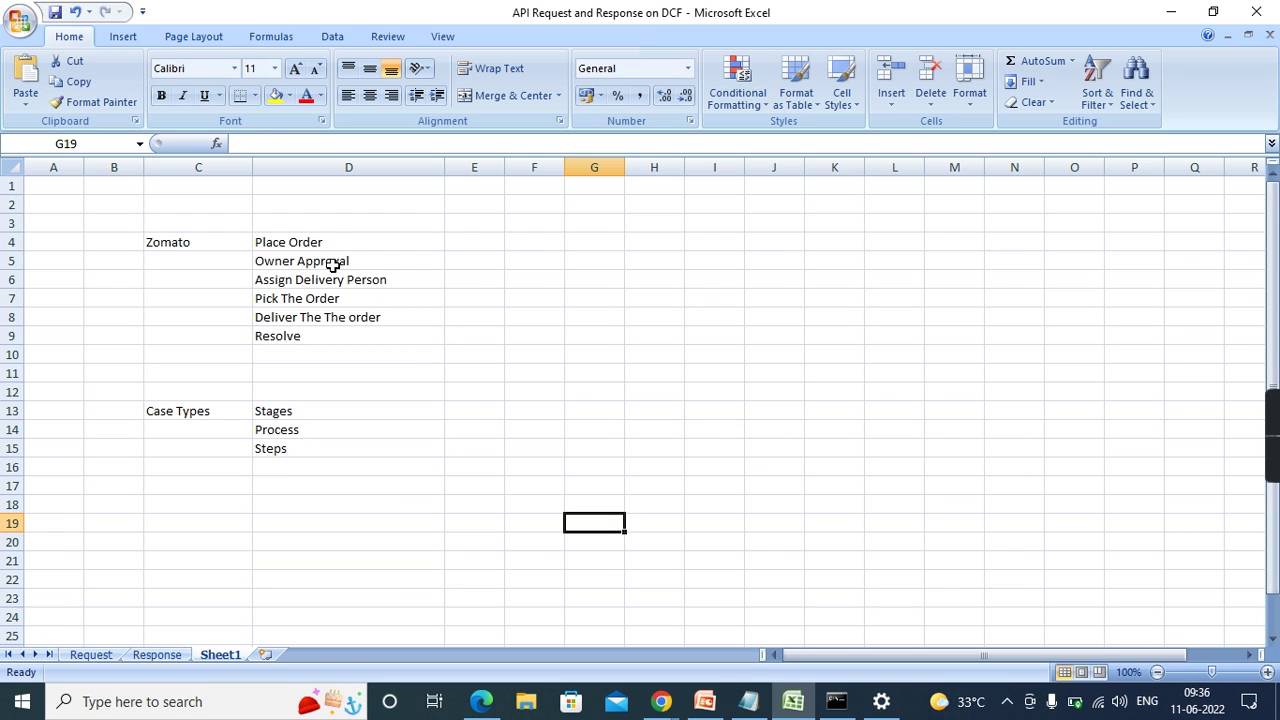
drag(335, 243, 331, 329)
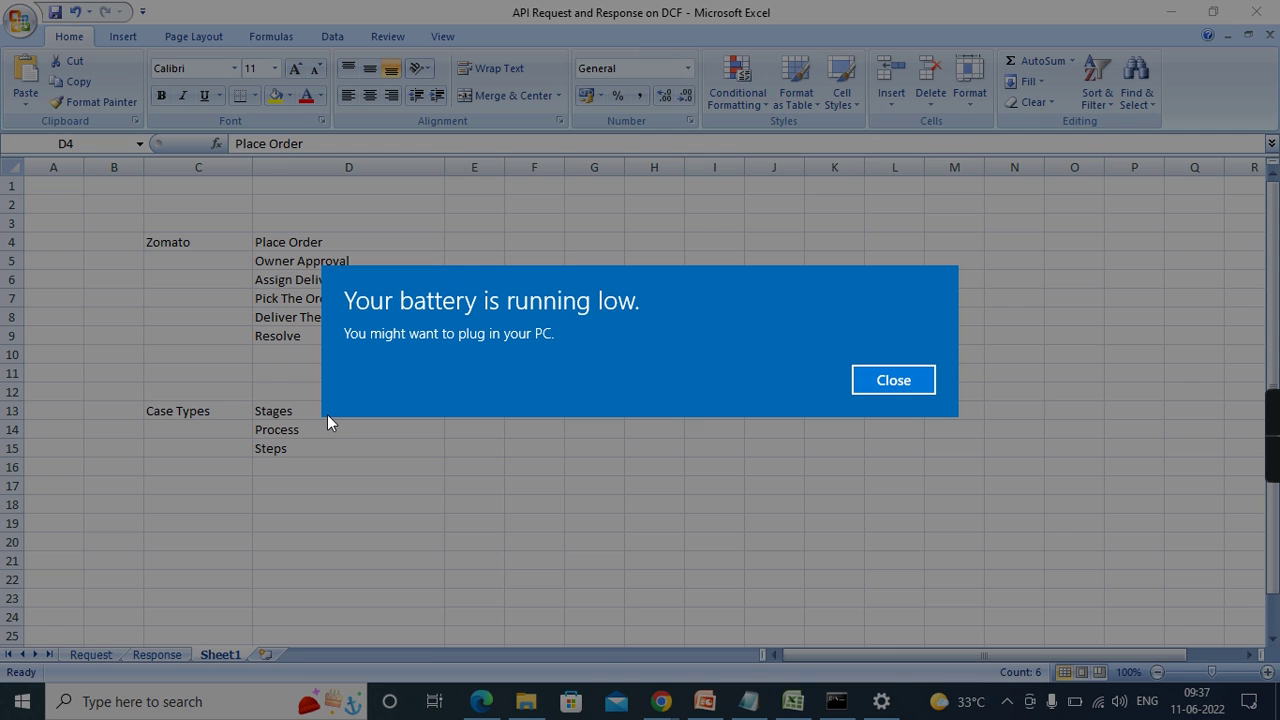
key(Escape)
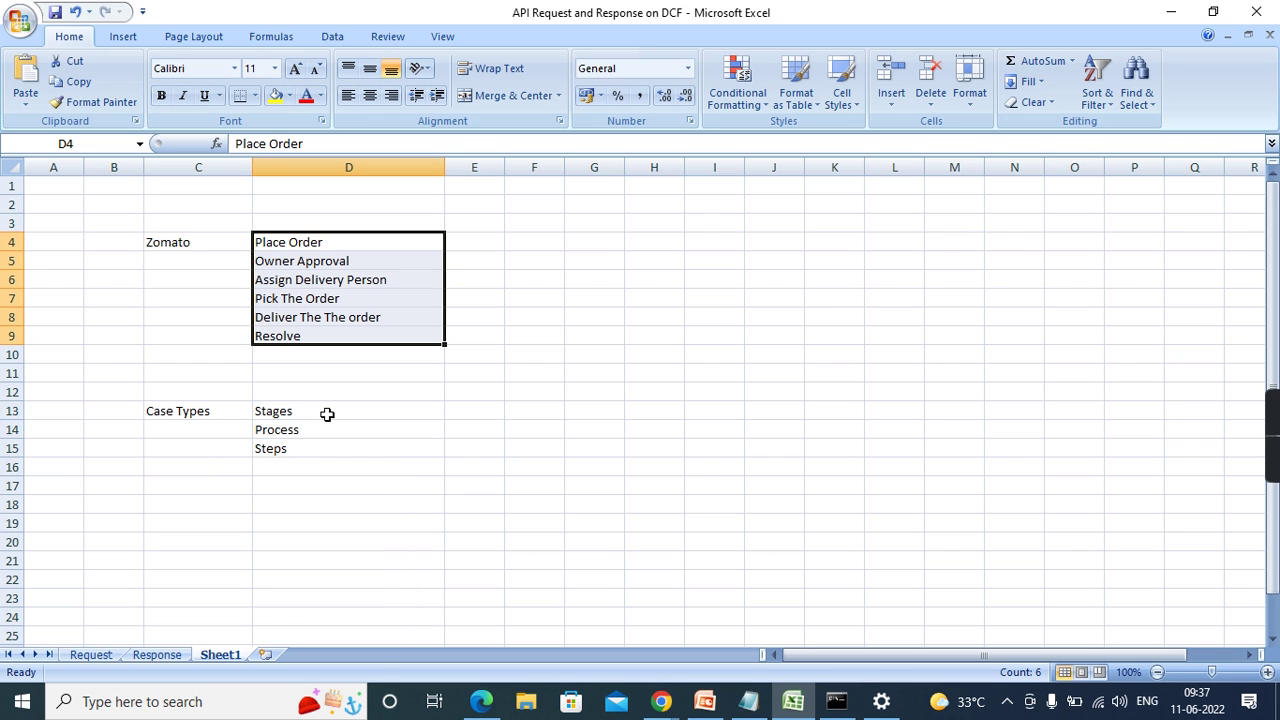
click(327, 413)
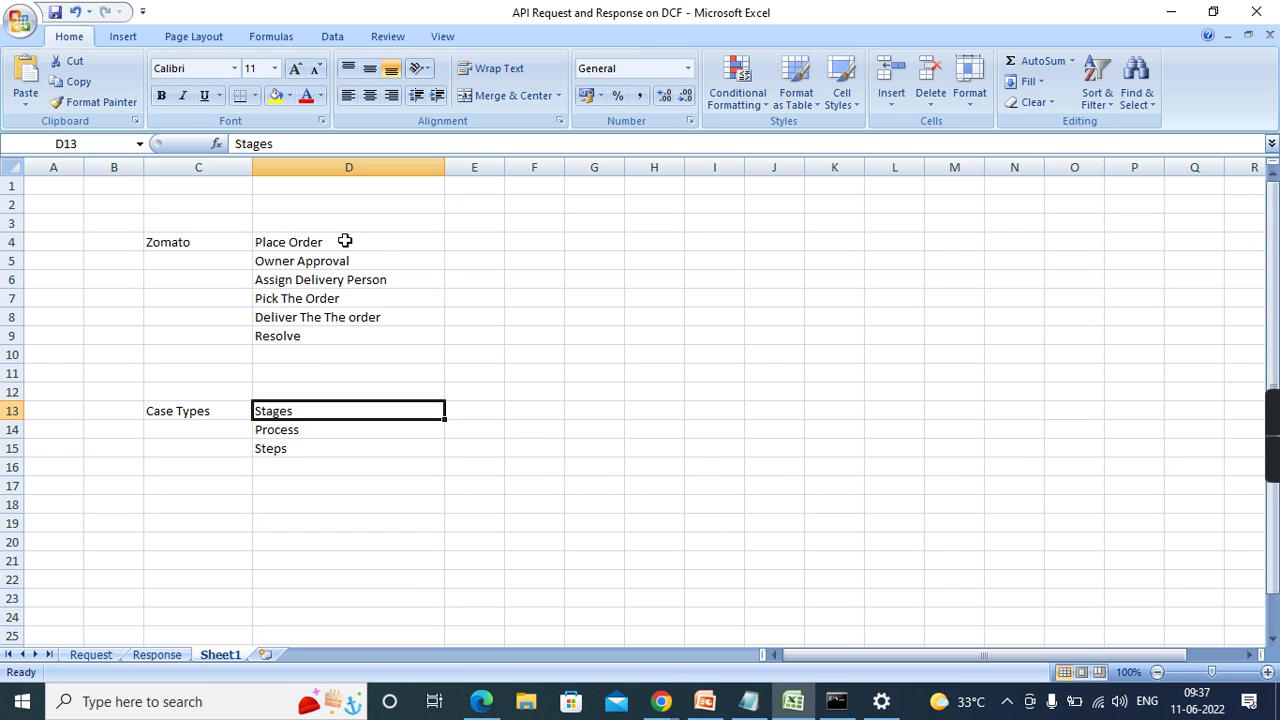
click(399, 431)
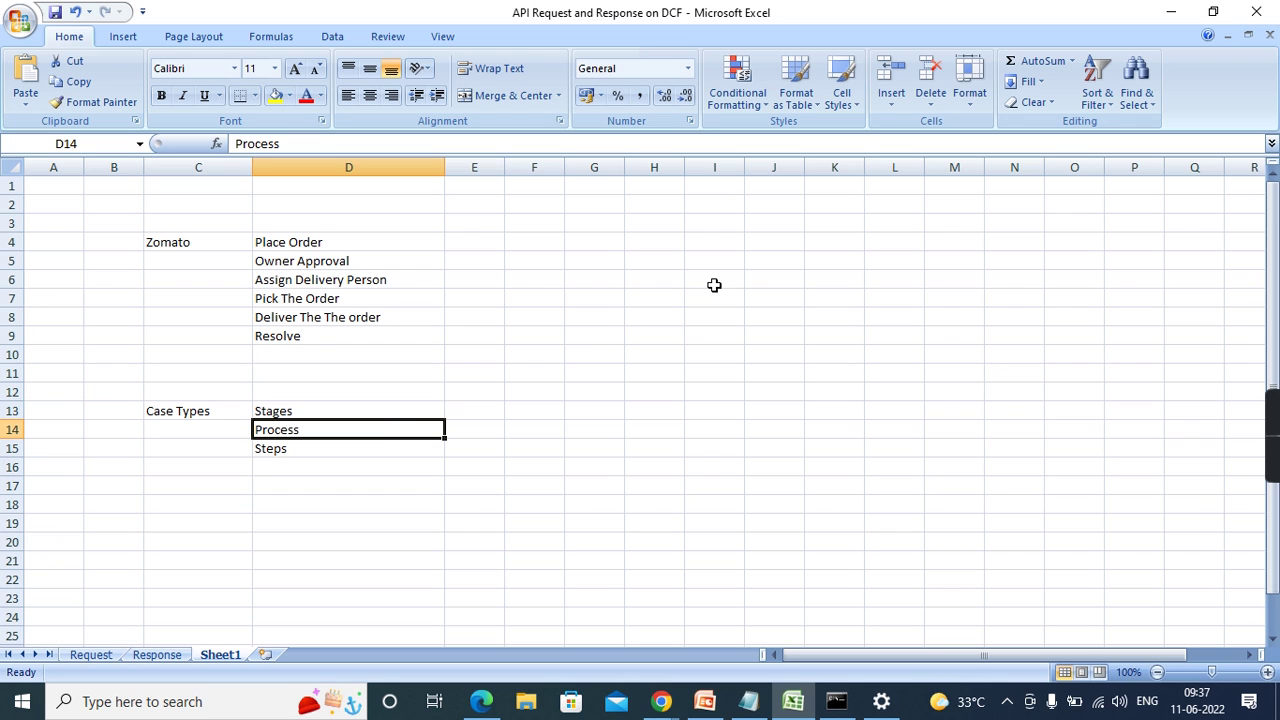
- Enter a Validation heading in J3, widen column J, and add RetriveData From API in J4
click(777, 222)
text(Validation)
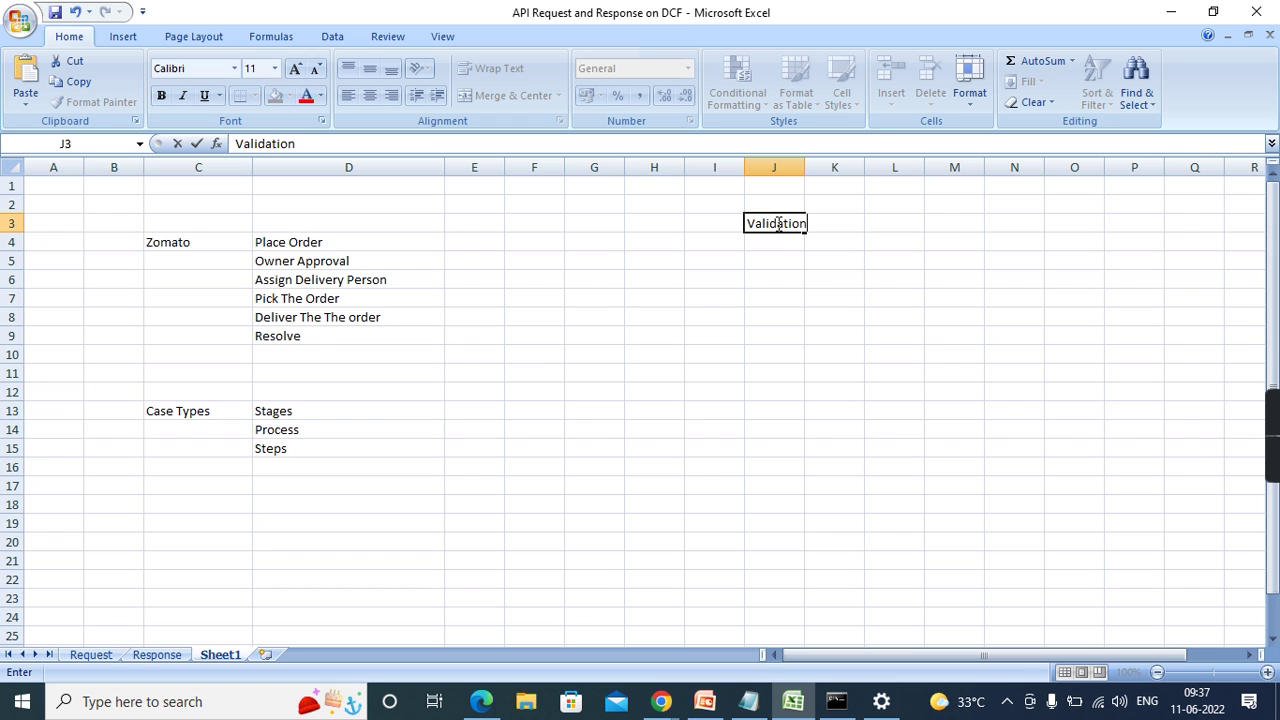
click(931, 241)
drag(802, 160, 895, 160)
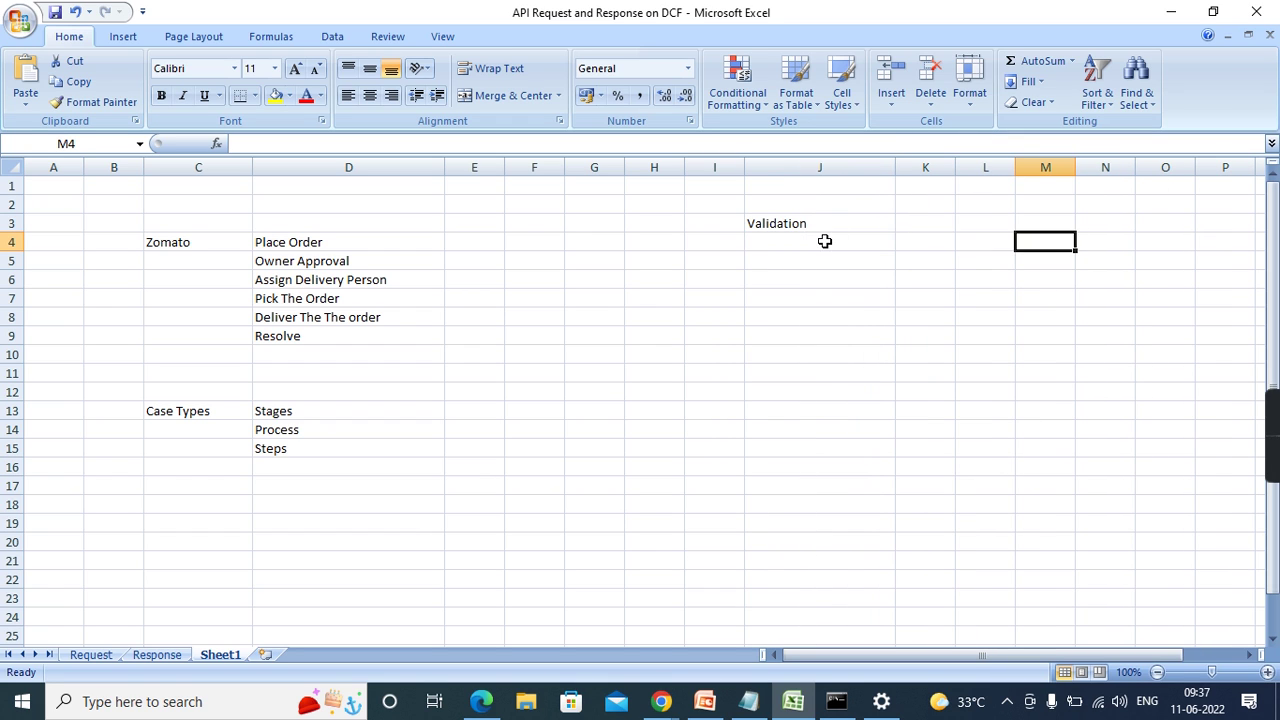
click(824, 241)
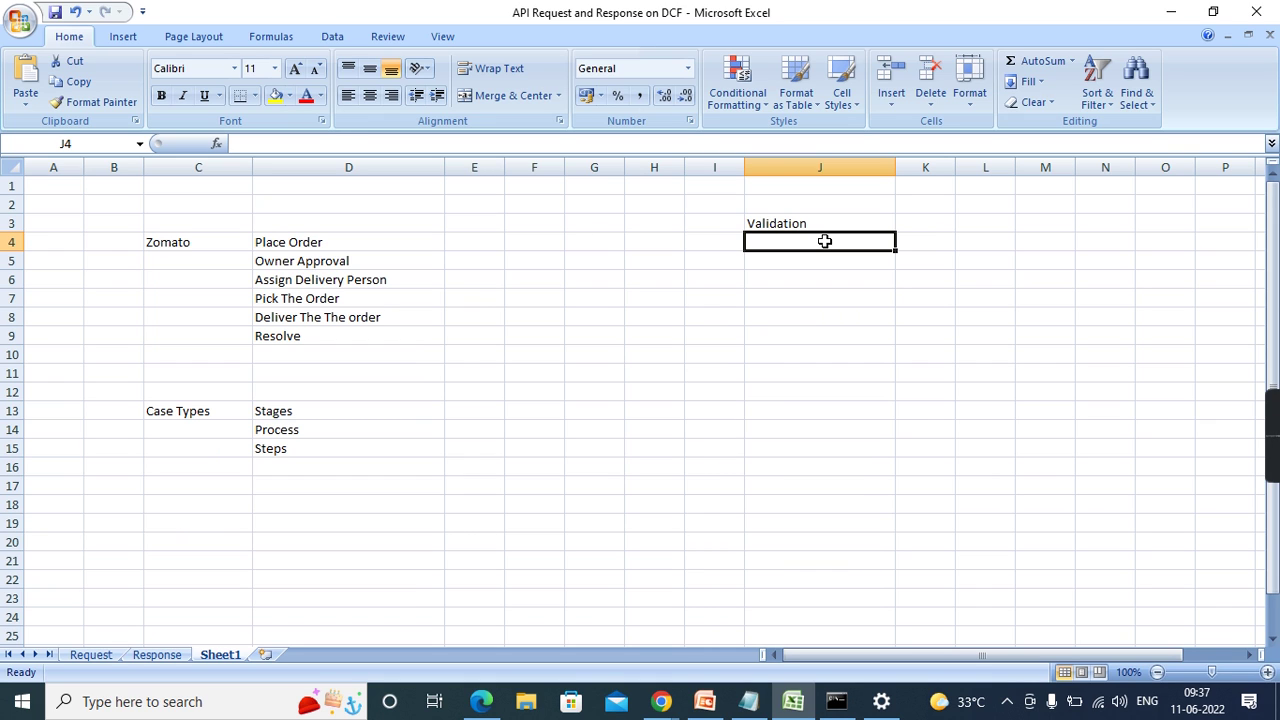
text(RetriveData From API)
click(954, 371)
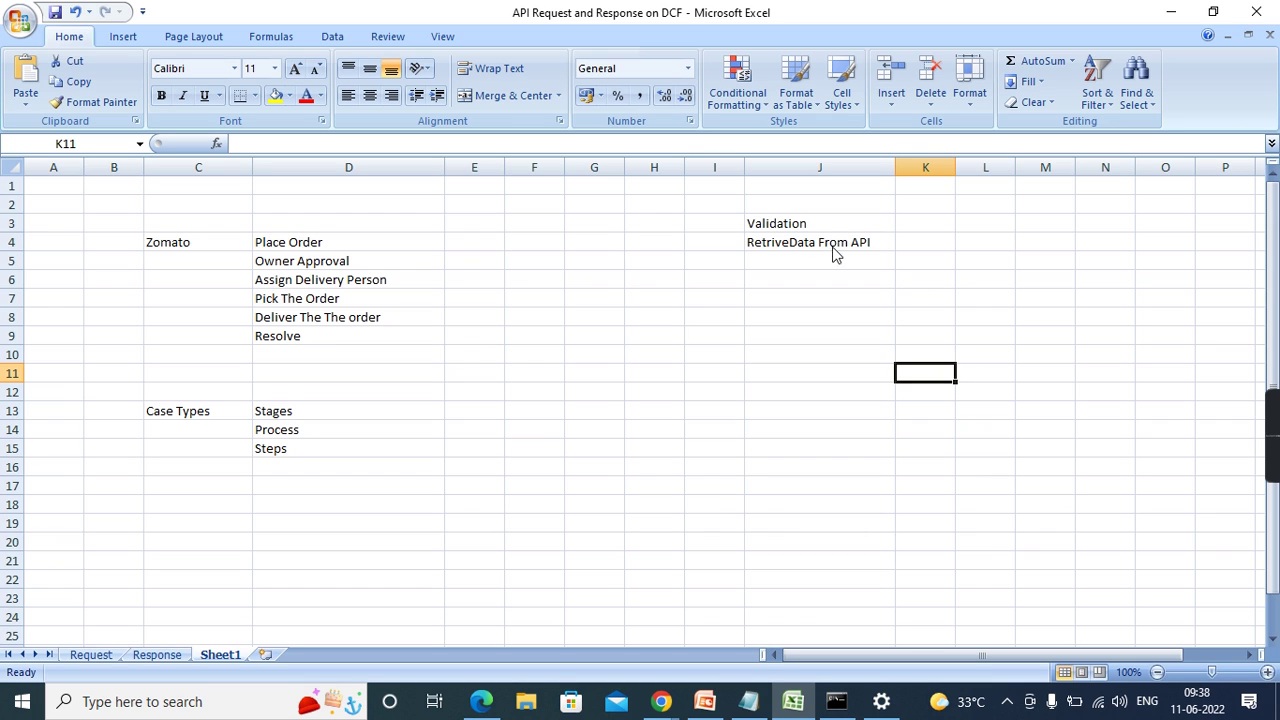
- Move the Validation heading into I3 and add User Validation in J5
click(779, 222)
key(ctrl+c)
key(Return)
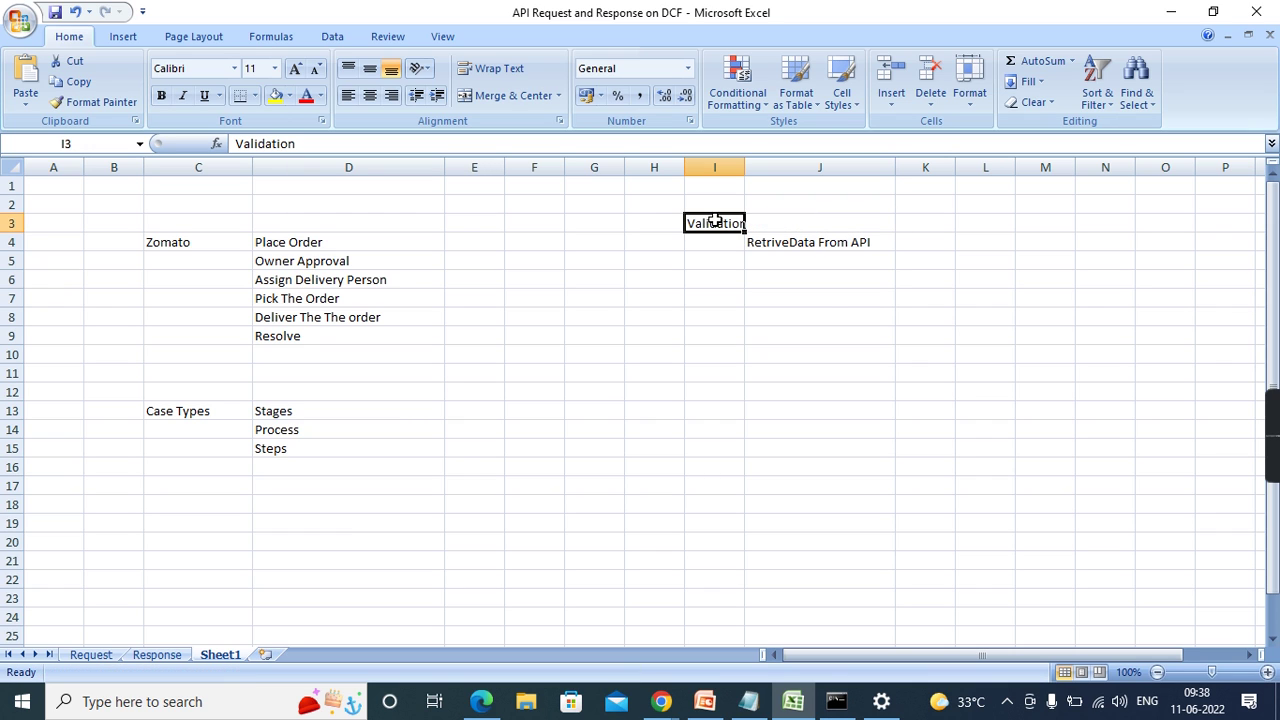
click(829, 298)
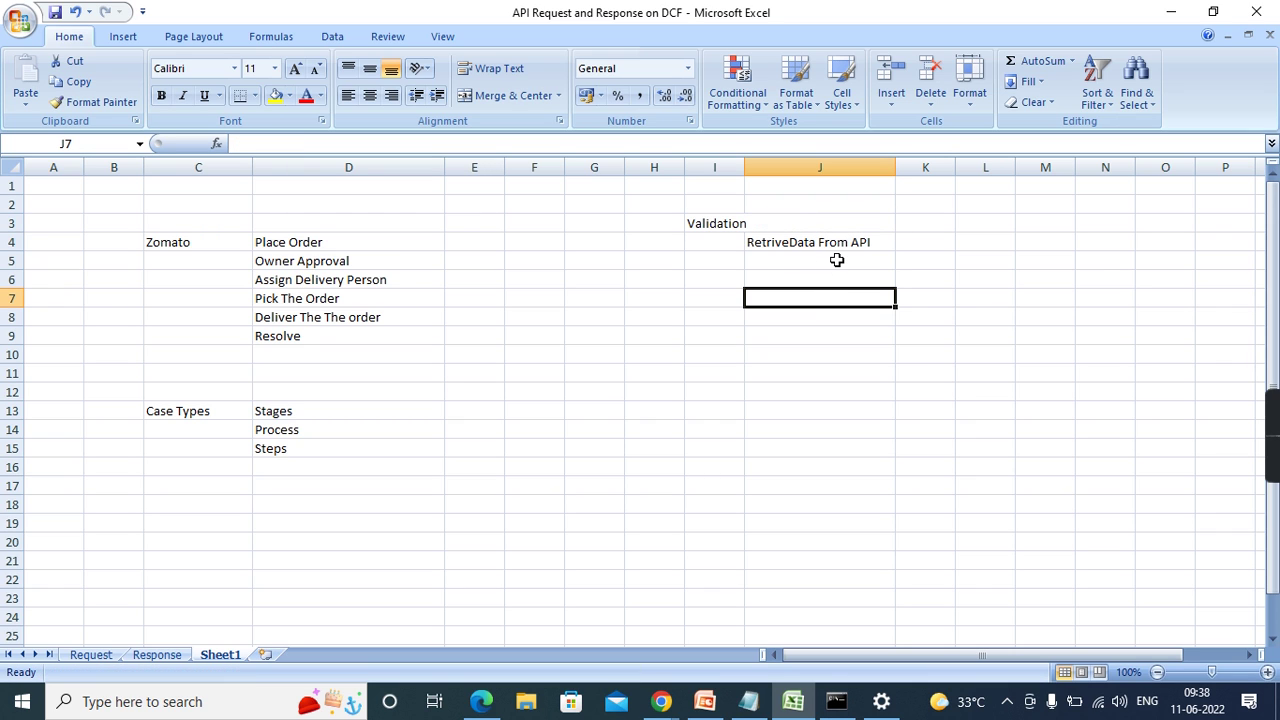
click(803, 257)
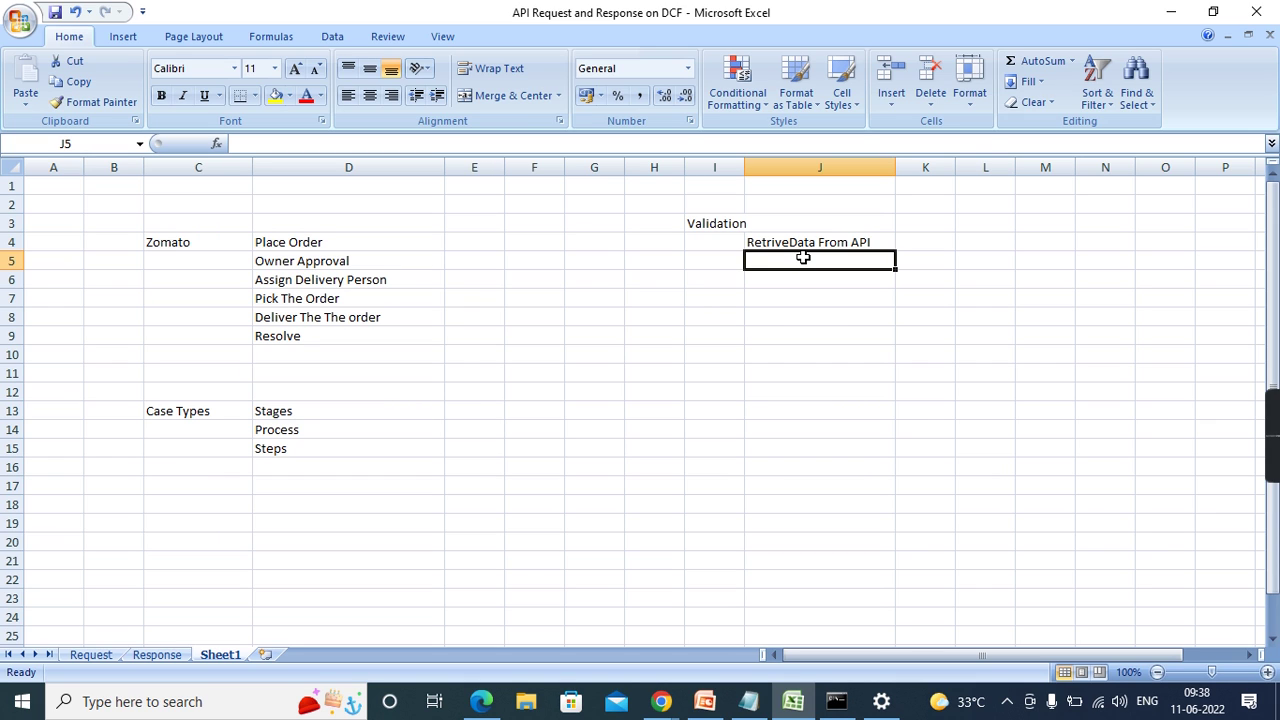
text(U)
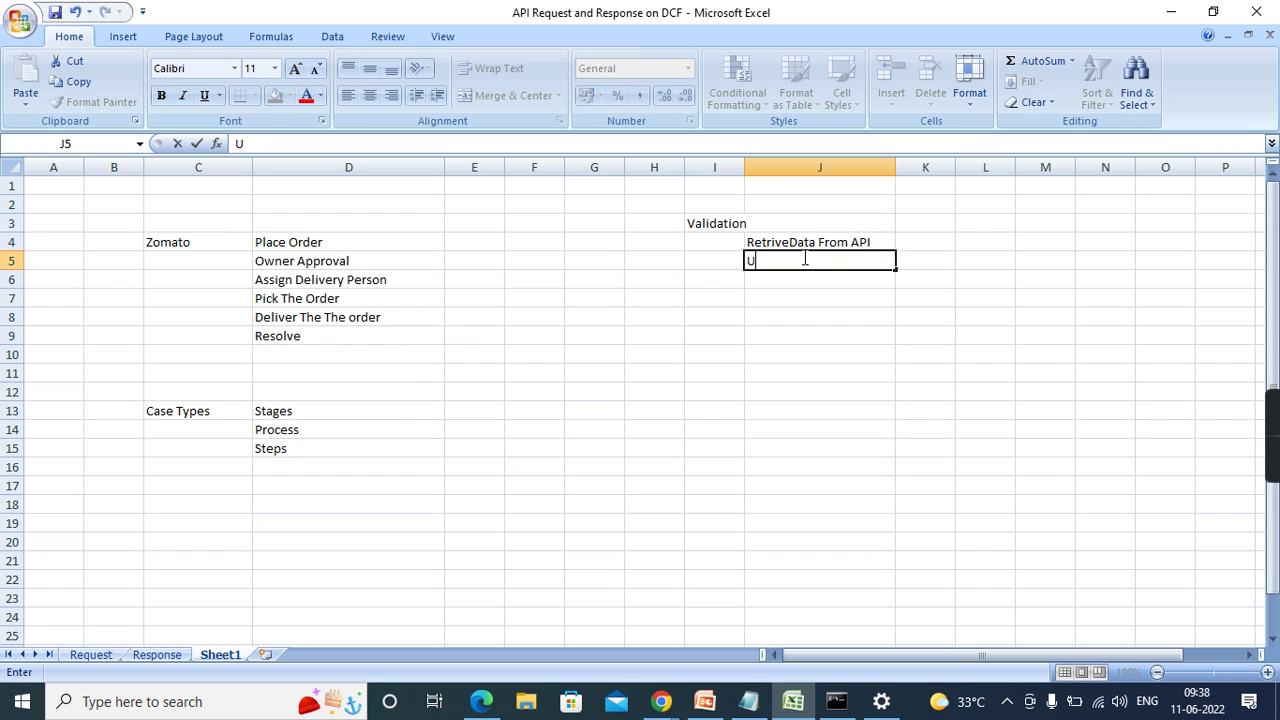
text(ser Validation)
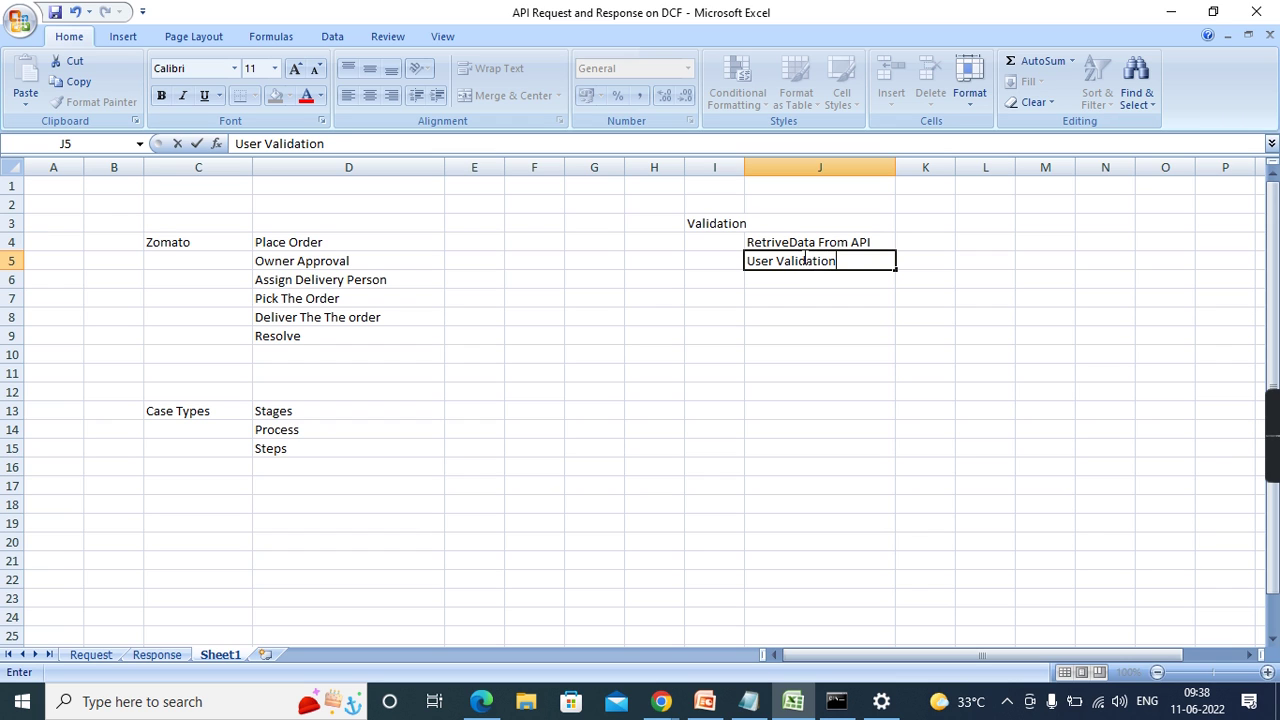
click(972, 347)
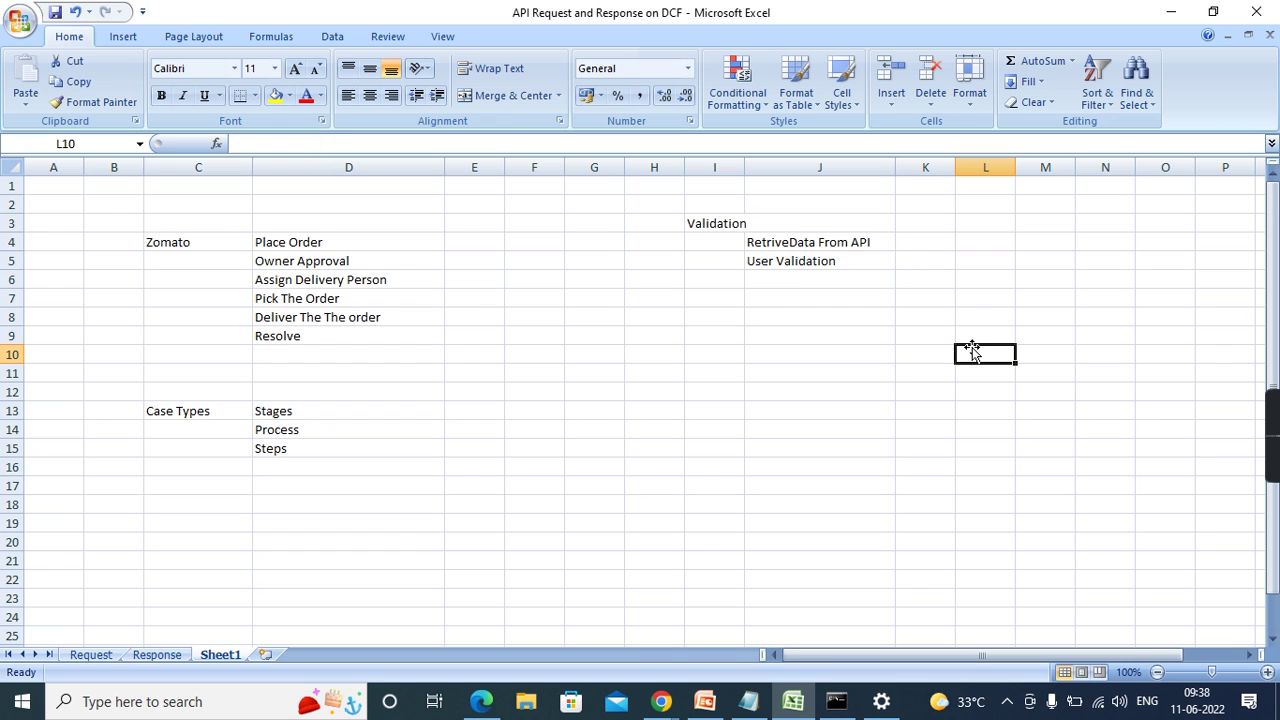
click(807, 263)
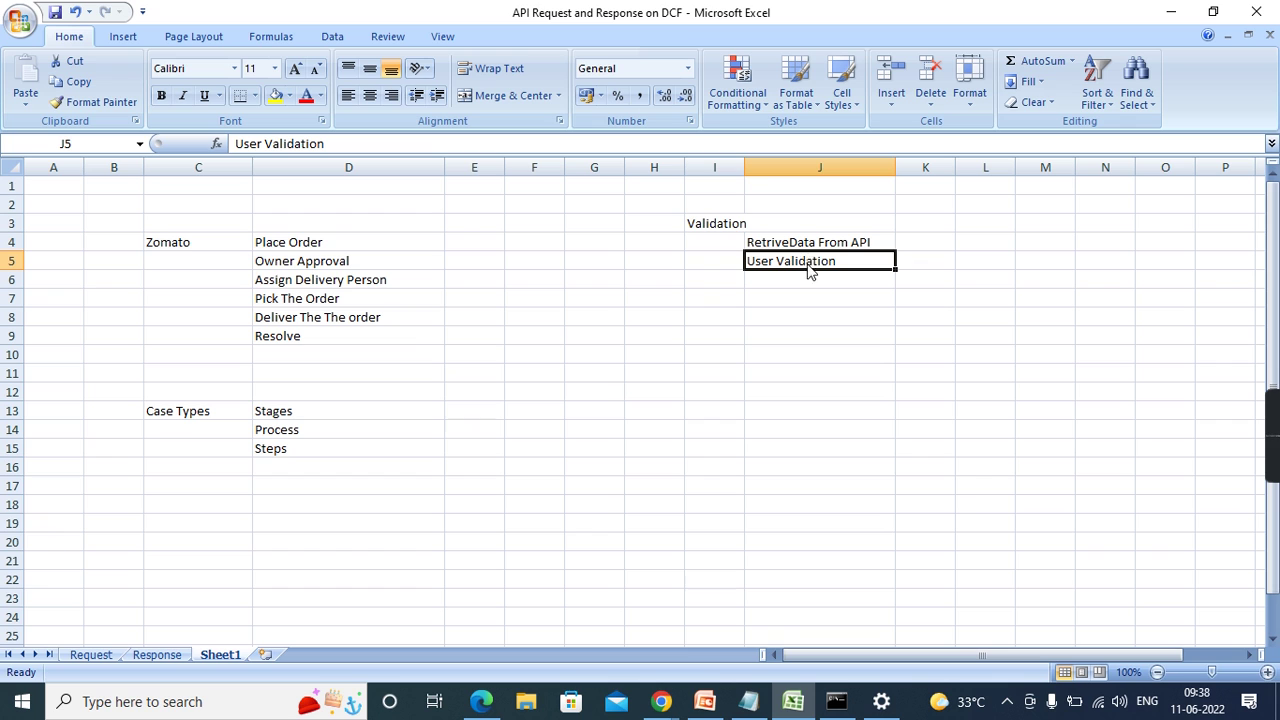
- Enter the headers Stage, Process and Steps in I2, J2 and K2
click(703, 198)
text(Stage)
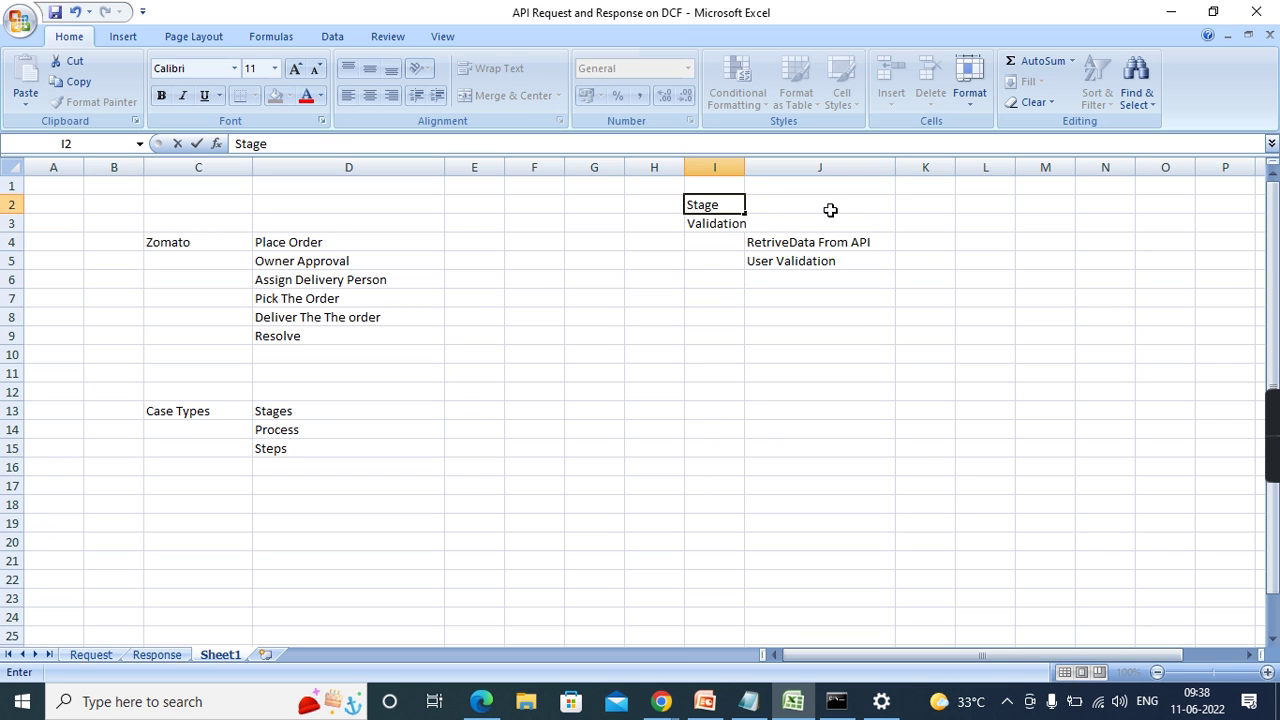
click(833, 209)
text(Proc)
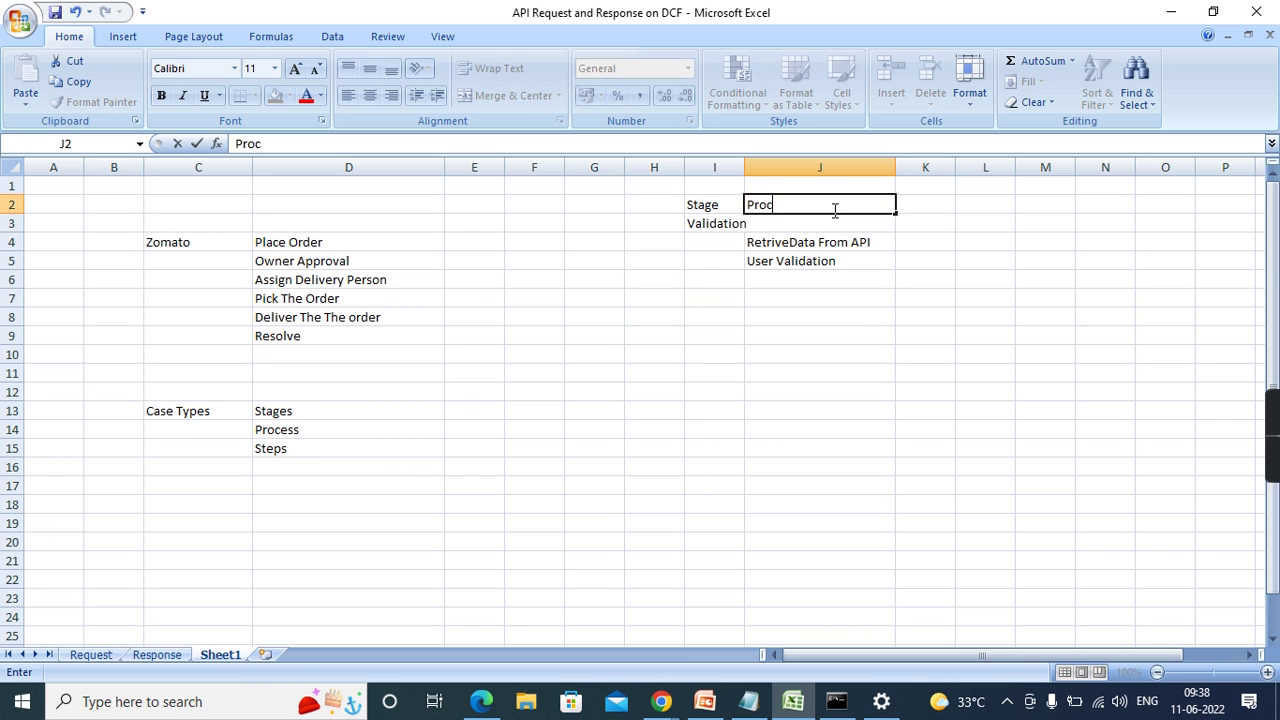
text(ess)
click(916, 205)
text(Steps)
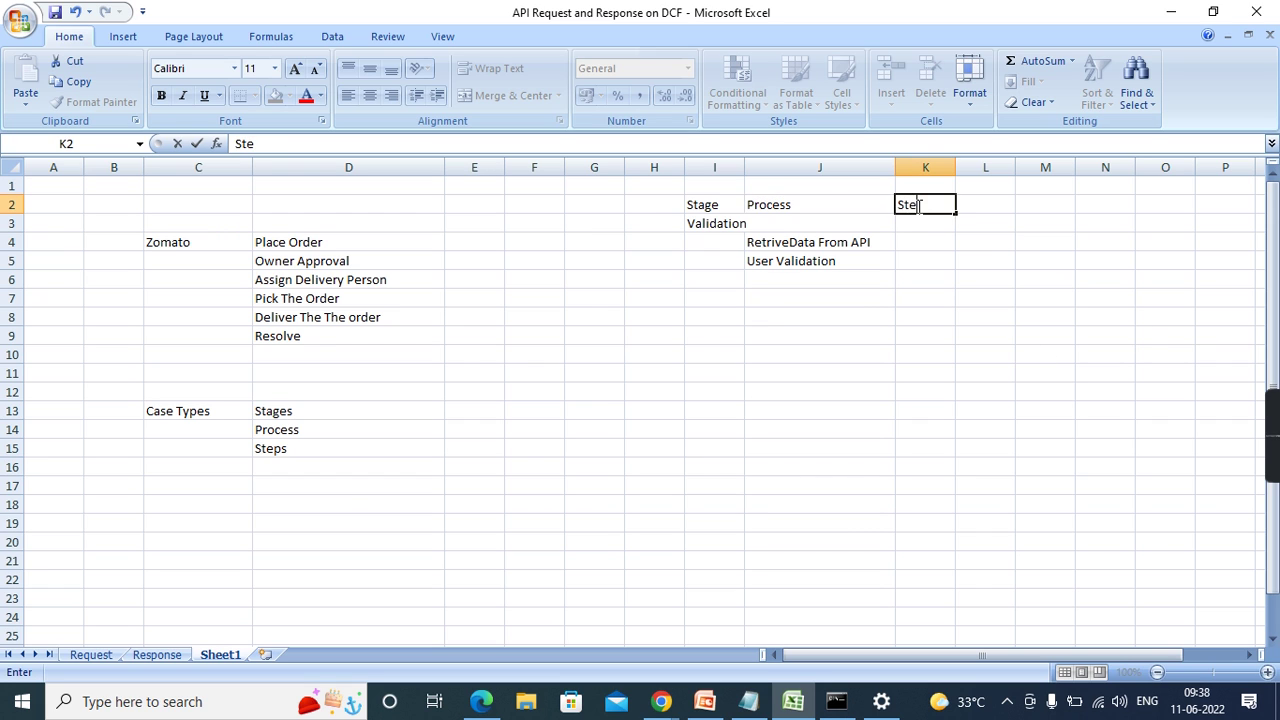
click(1076, 322)
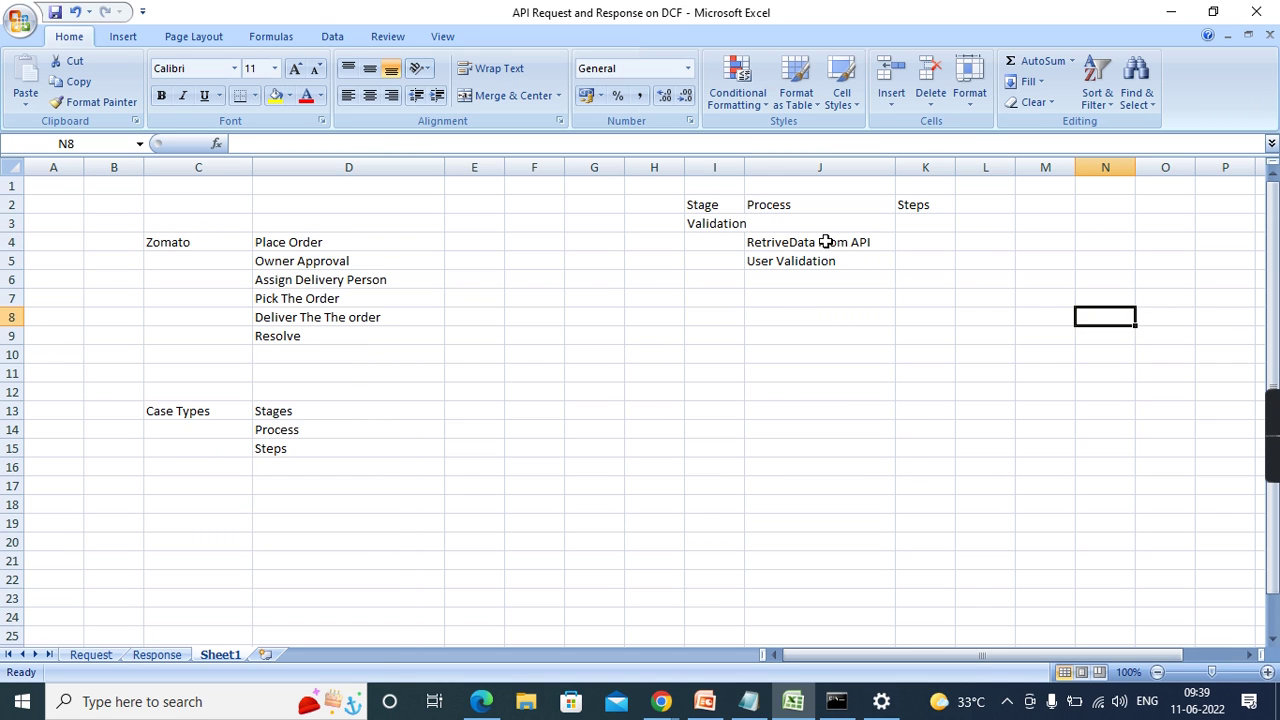
- Widen column K and list Manager Approval in K5 and Employee Approval in K6
click(926, 260)
drag(957, 166, 1020, 160)
text(Ma)
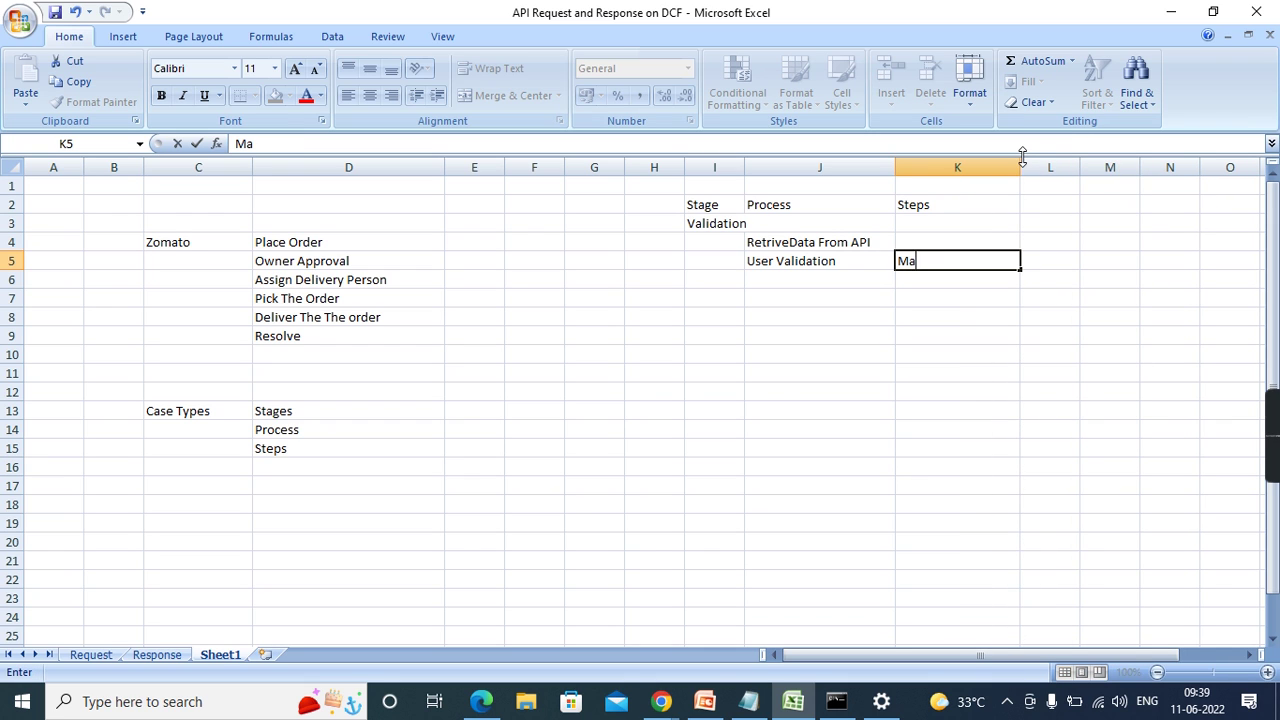
text(nager Approval)
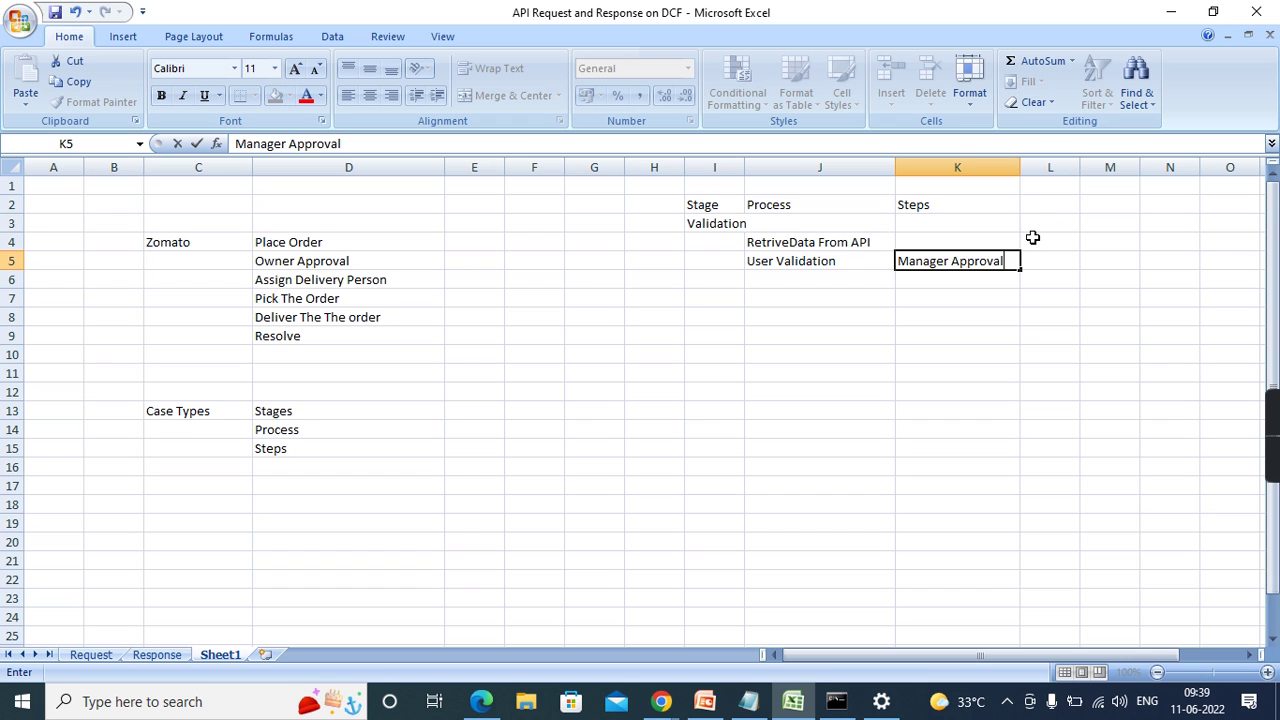
click(940, 279)
text(Emp)
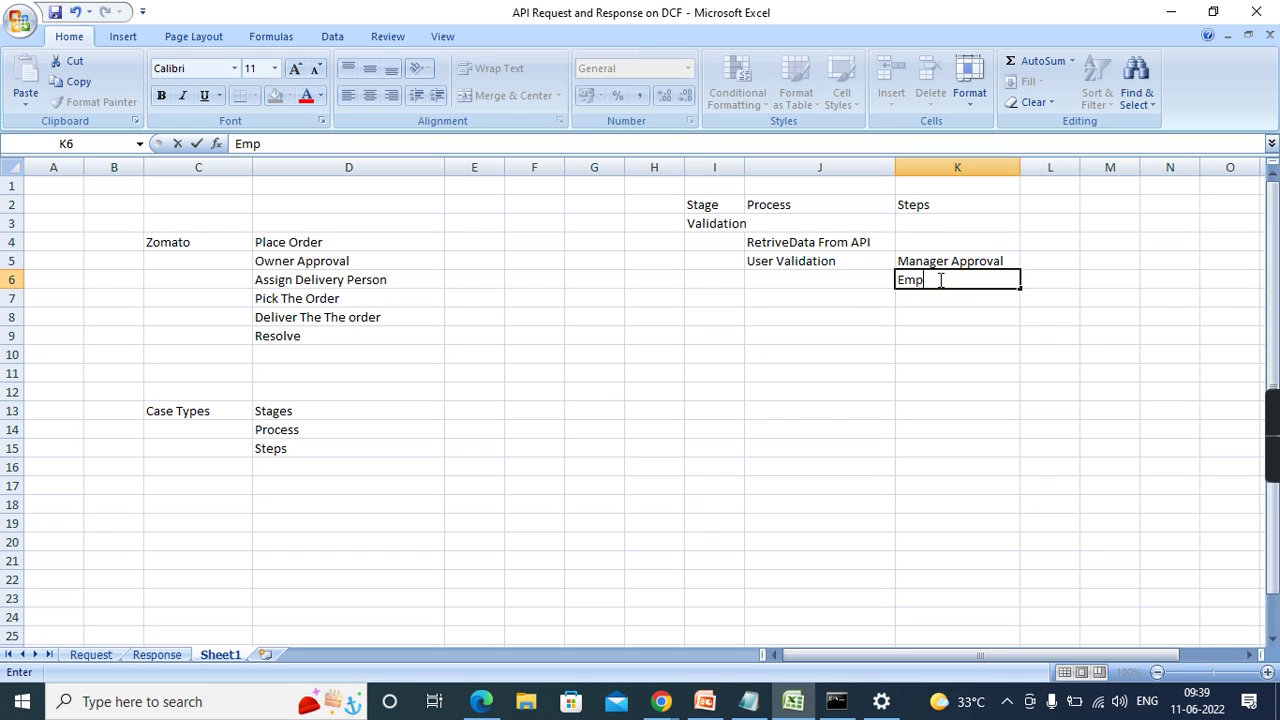
text(loyee Approval)
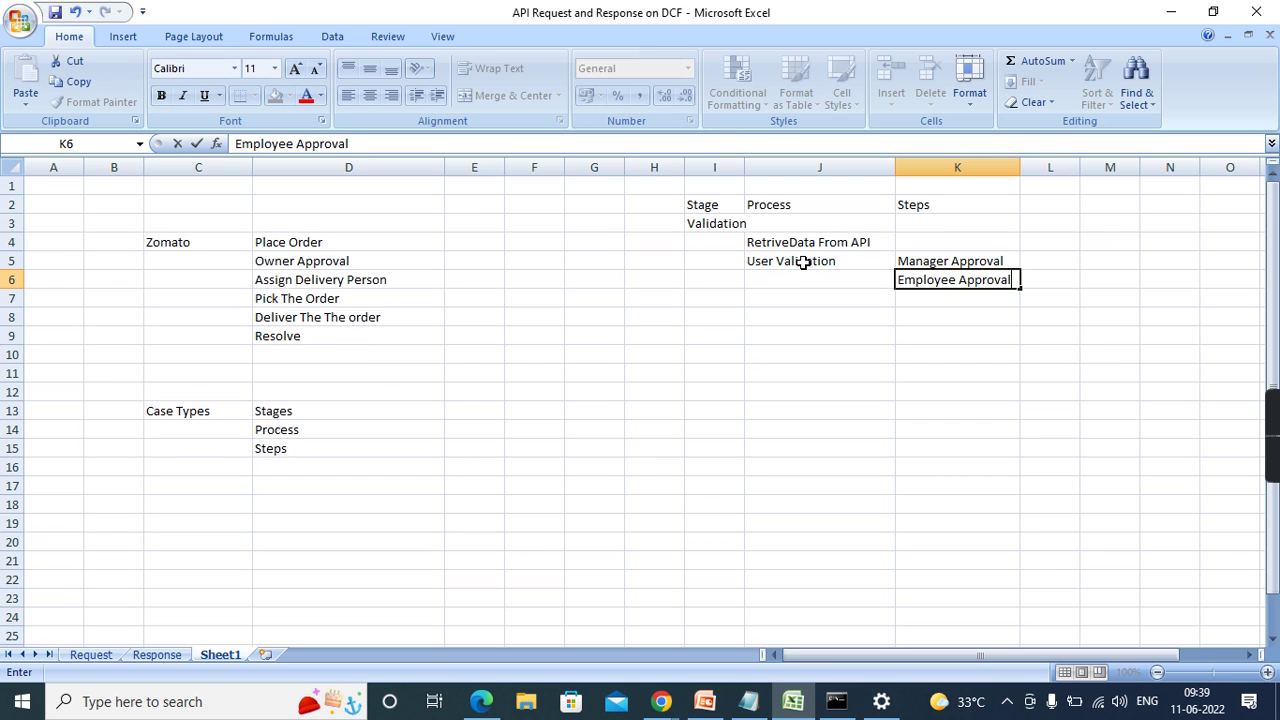
click(666, 372)
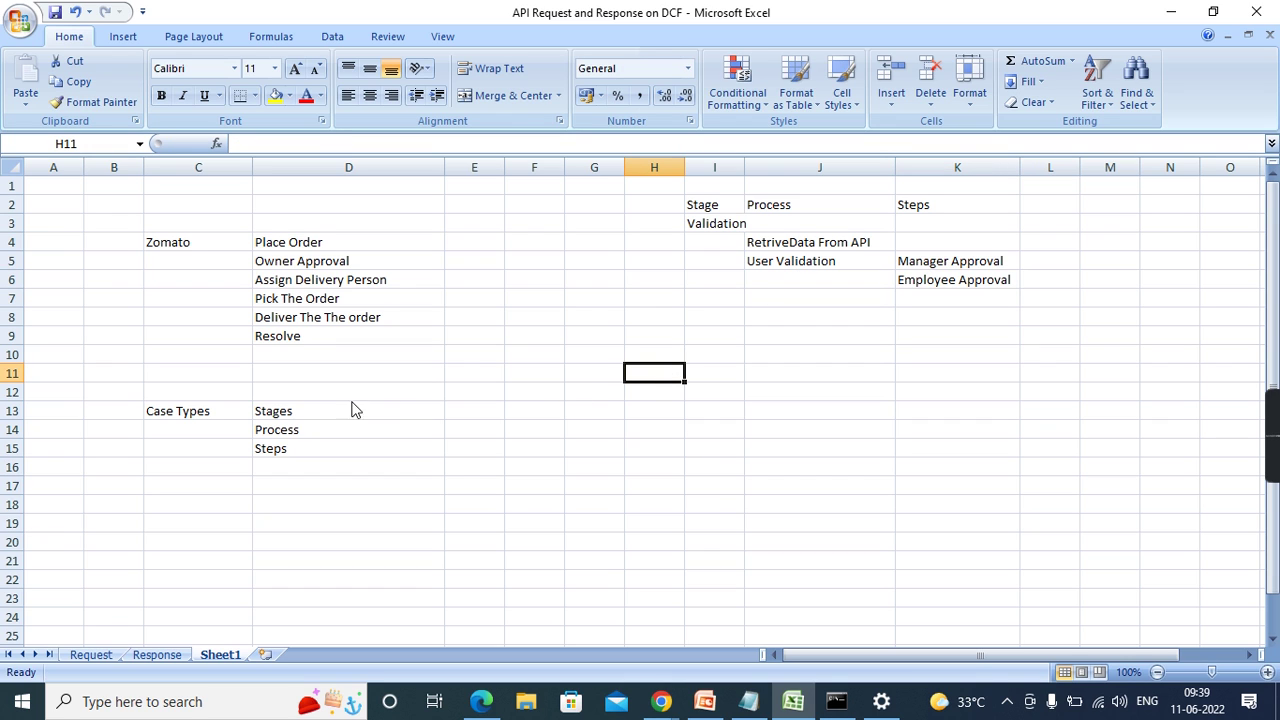
- Enter Stages in E18 and Primary Stages in F19
drag(300, 411, 298, 440)
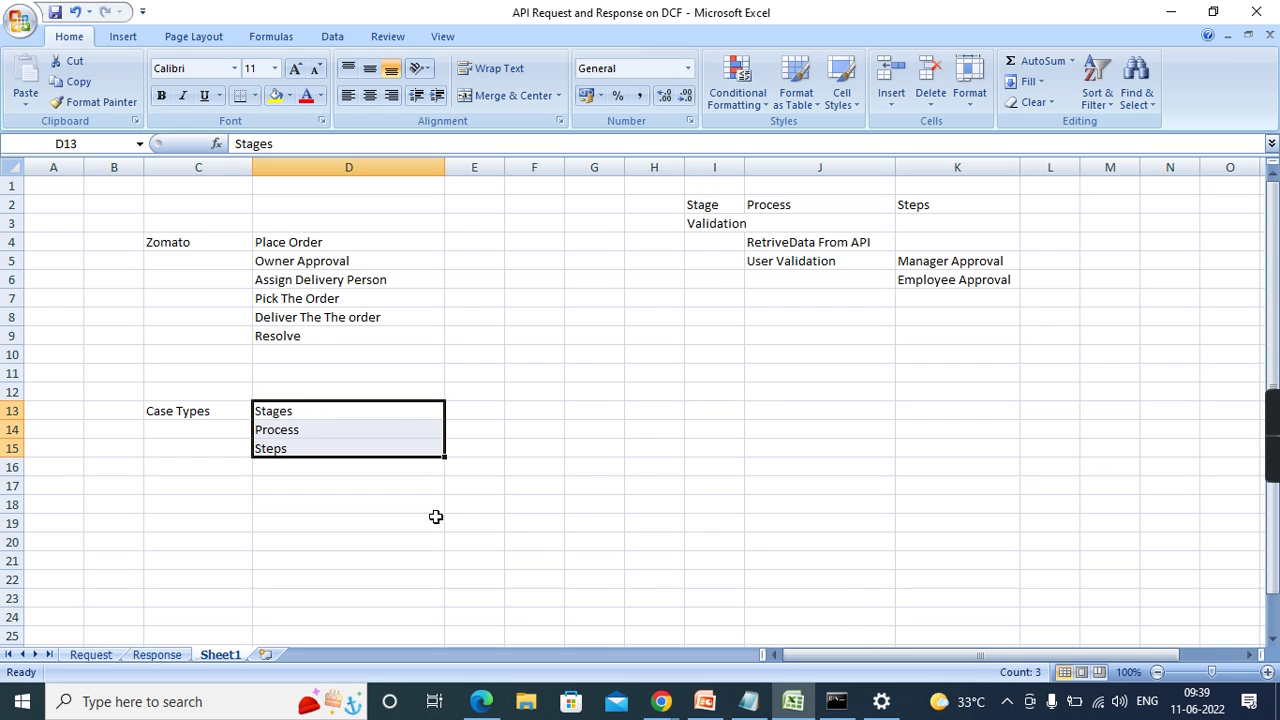
click(466, 508)
text(Stages)
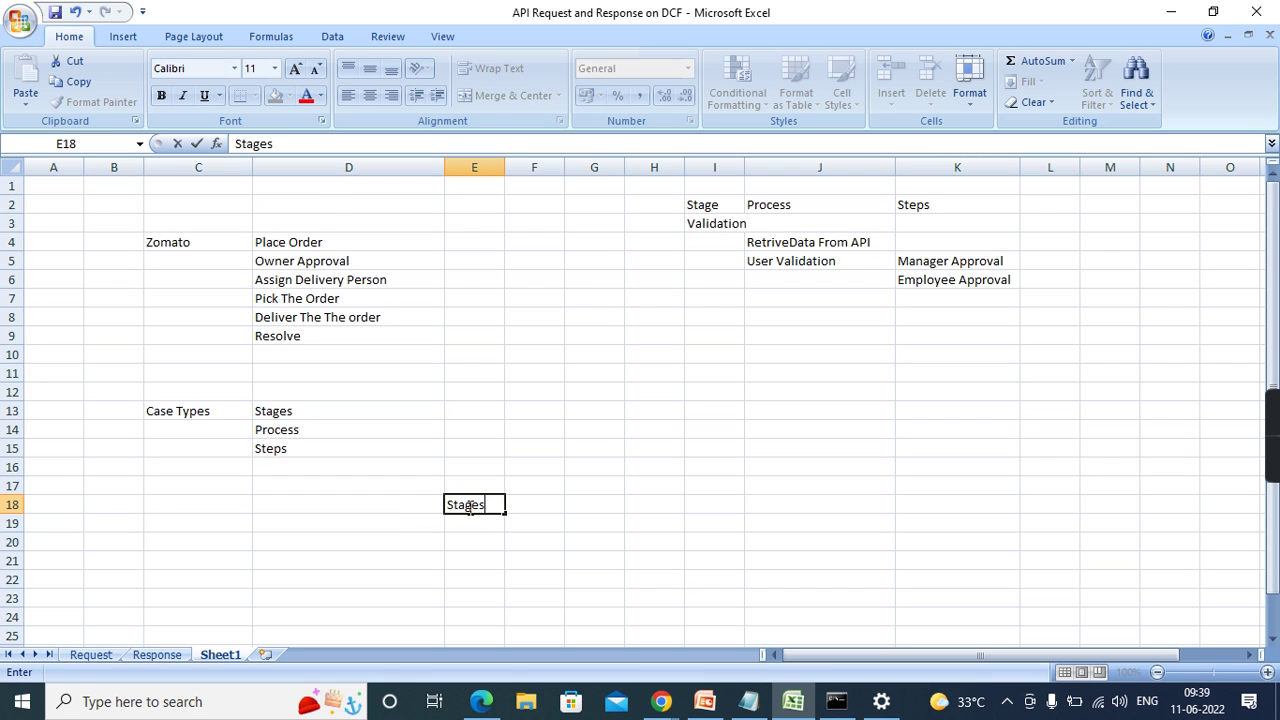
click(531, 506)
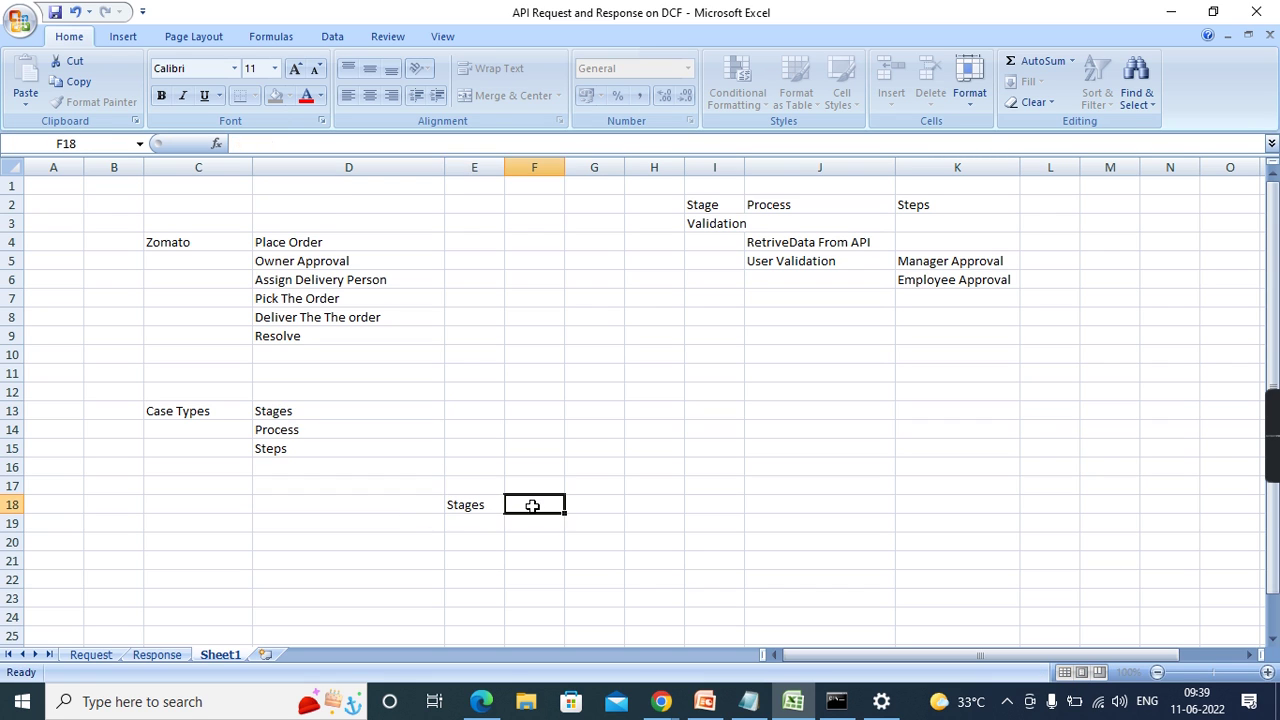
click(529, 531)
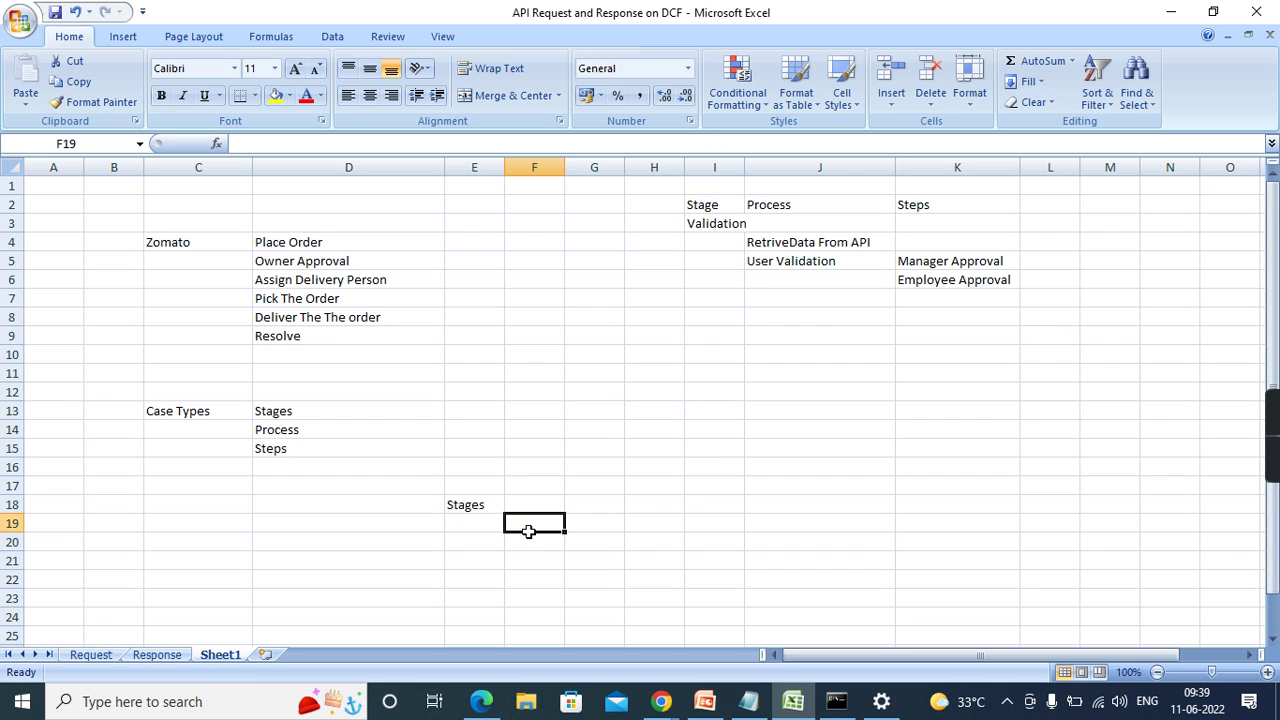
text(Primary)
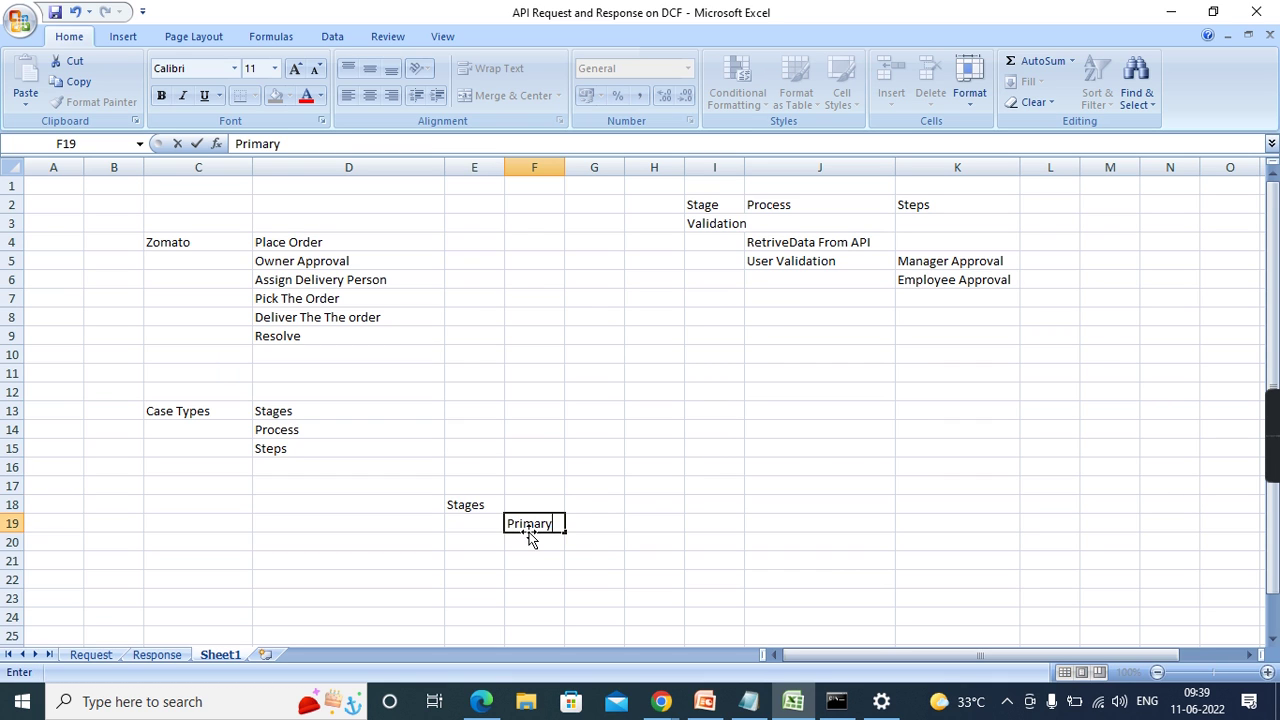
text( Stages)
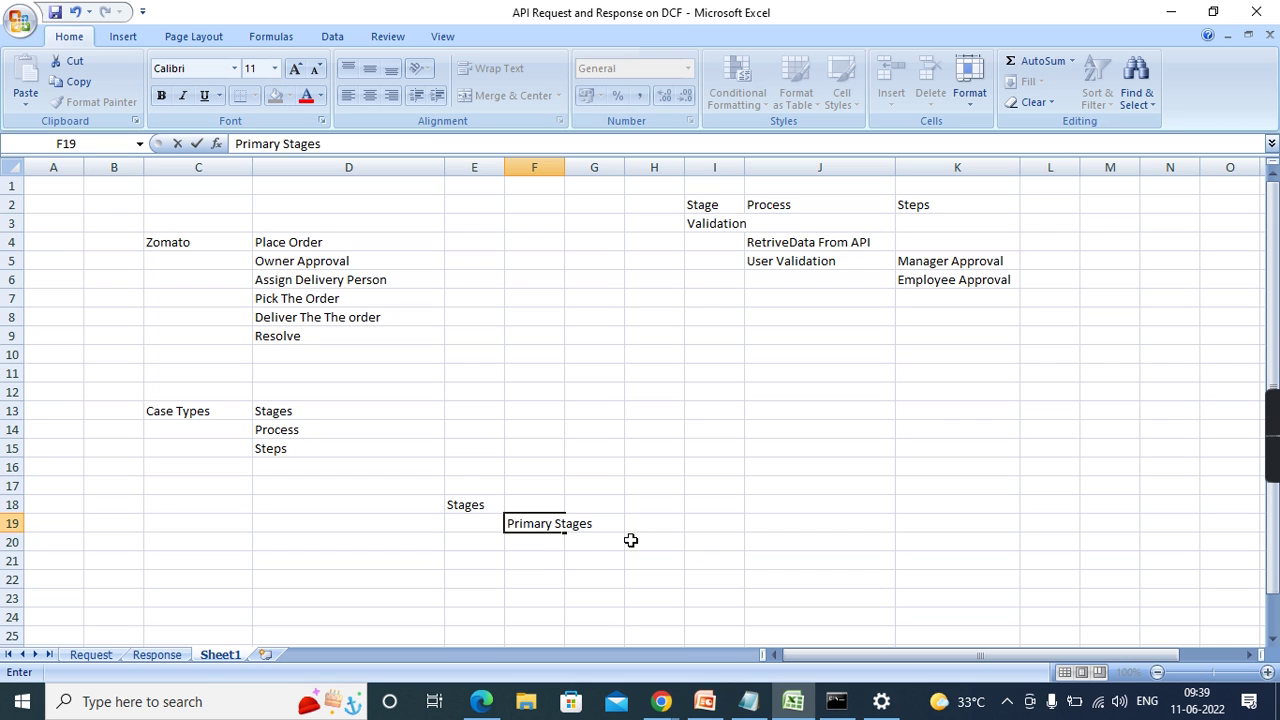
key(ctrl+Return)
- Restore Primary Stages in F19 after a mistaken edit, then add Alternate Stages in F20
shift+click(527, 543)
text(Ite)
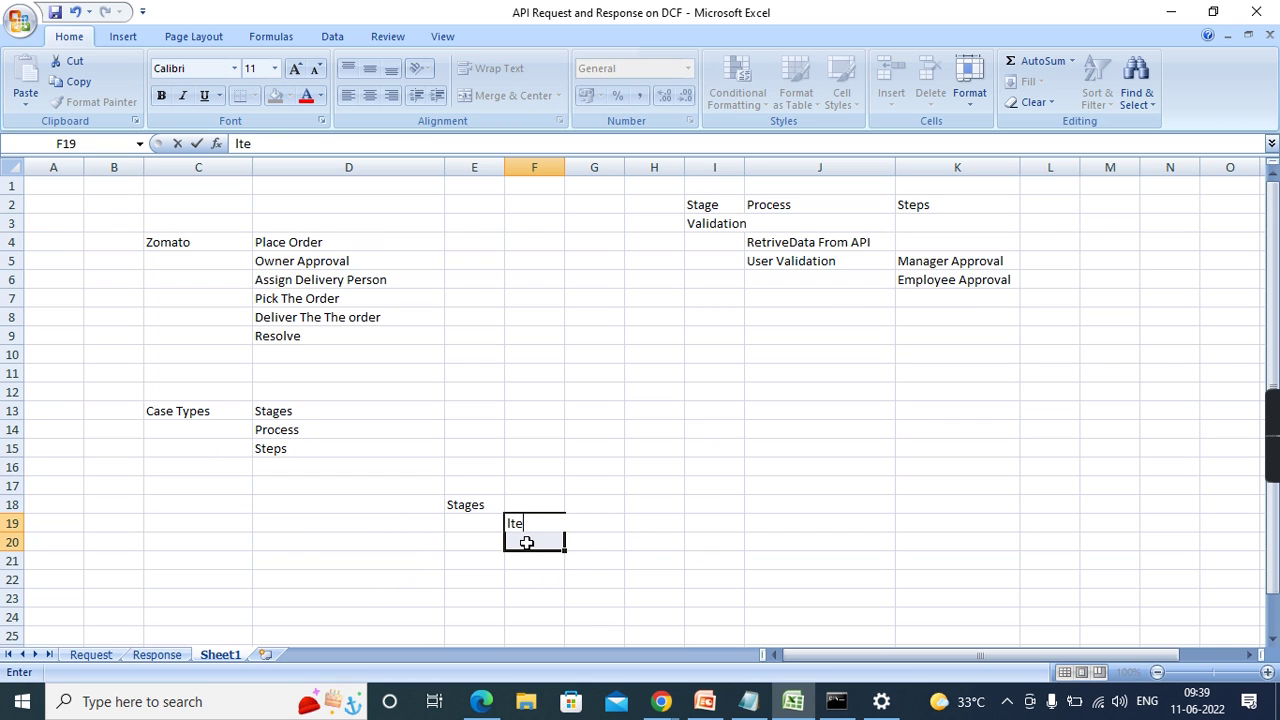
text(rnative)
click(693, 527)
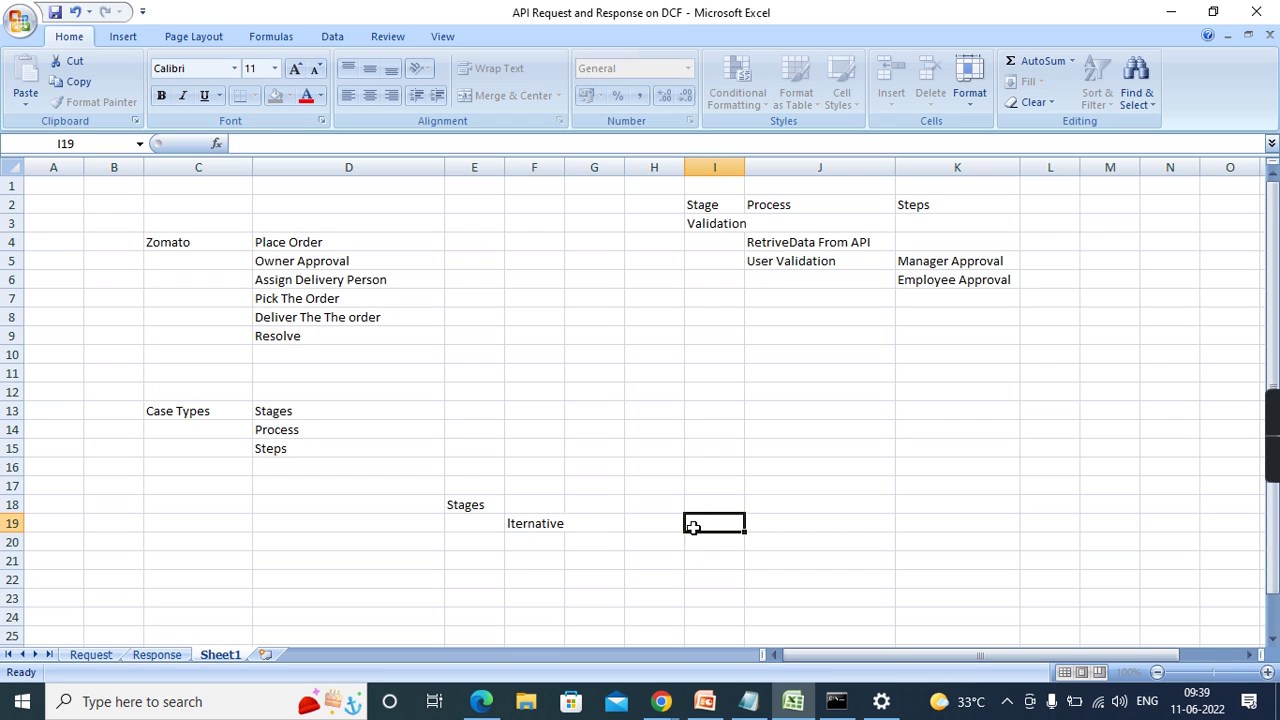
click(534, 524)
text(Primary)
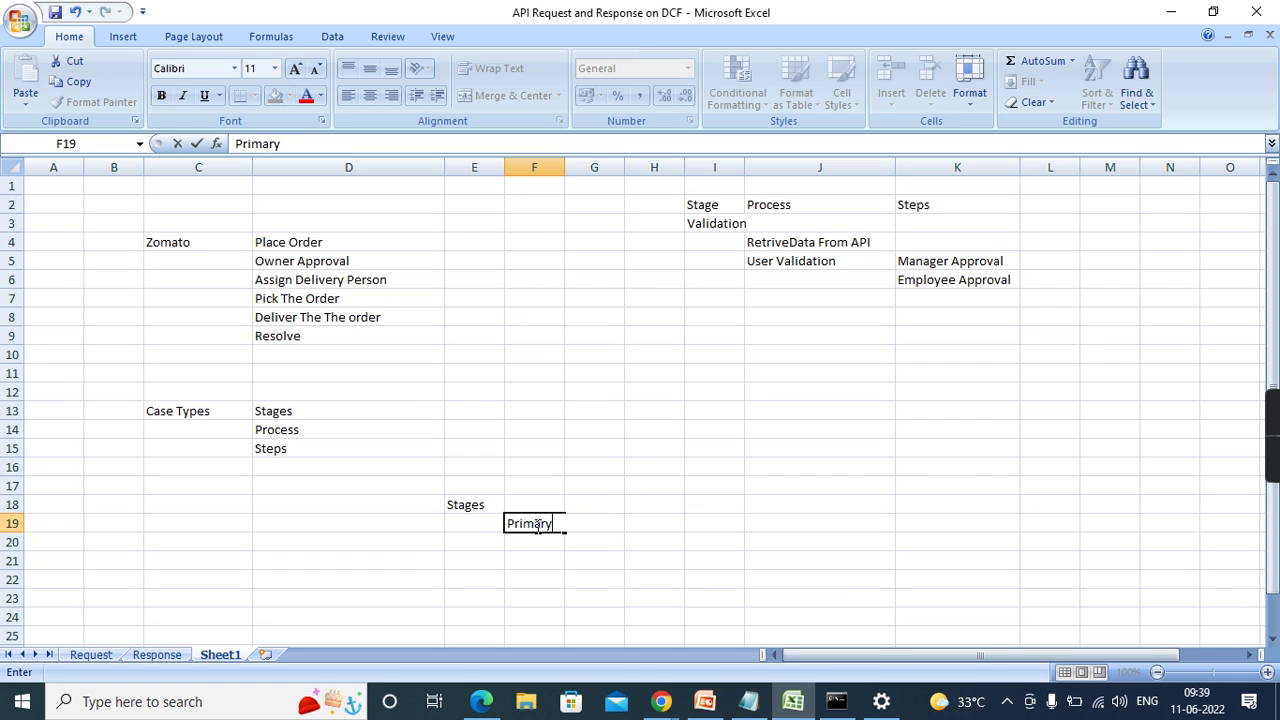
text( Stages)
click(535, 543)
text(Alt)
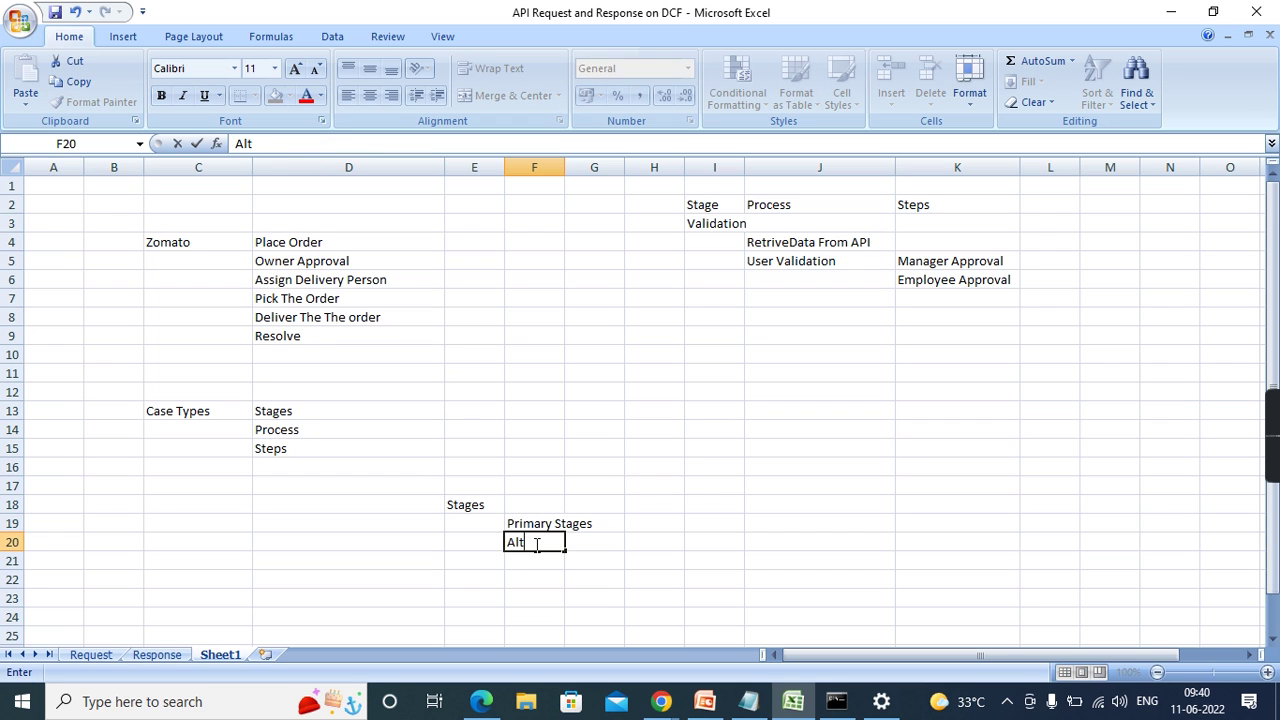
text(ernate Stages)
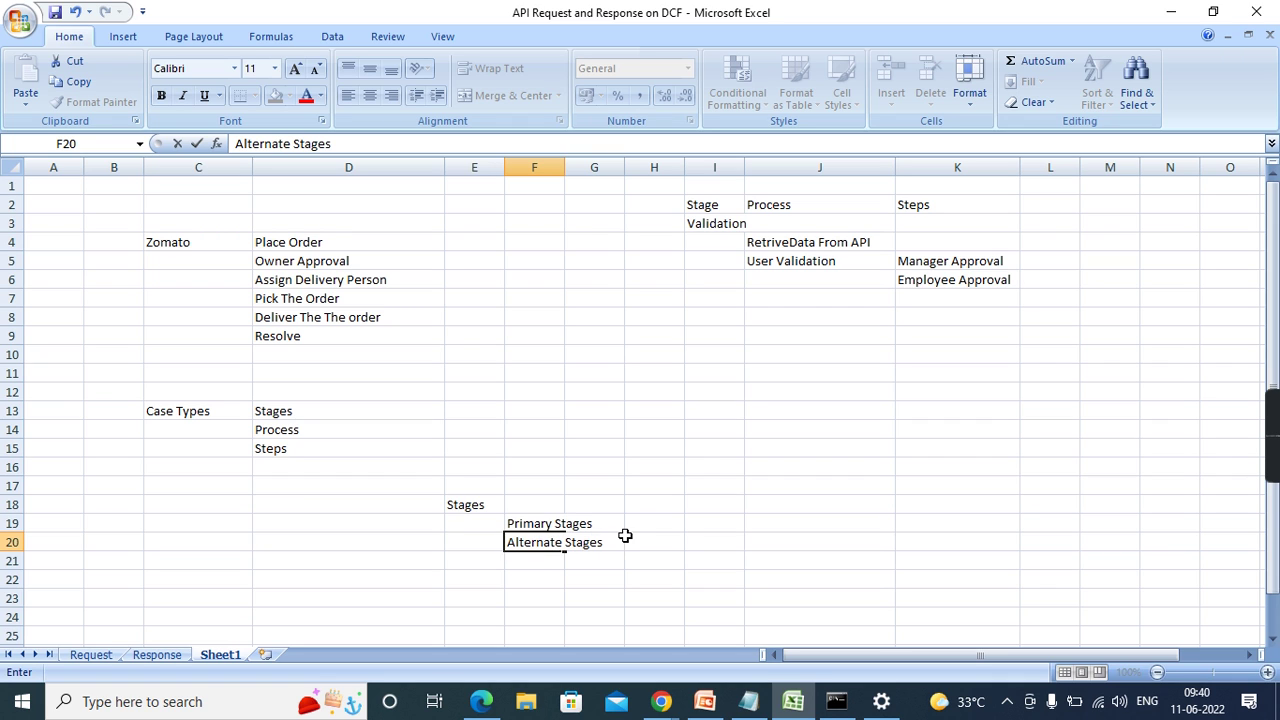
click(626, 540)
- Drag column F wider to fit the stage labels, then review the D4:D9 stage list
drag(566, 174, 627, 174)
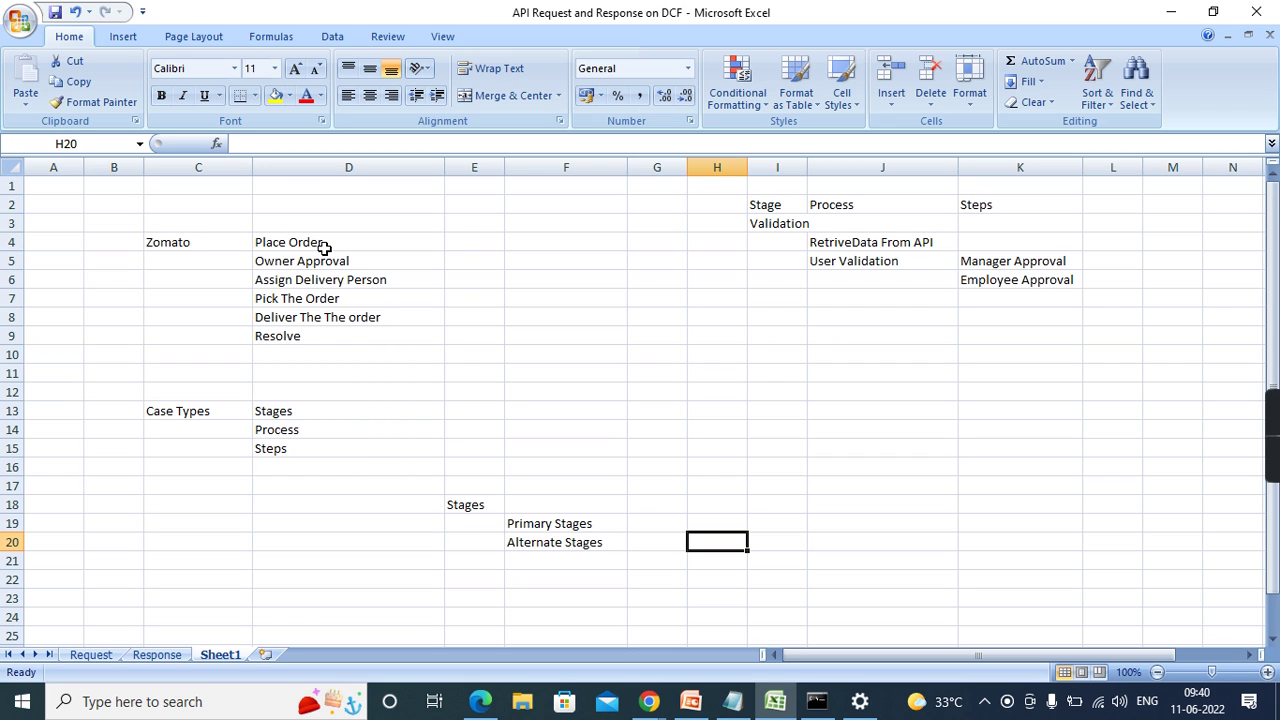
click(325, 248)
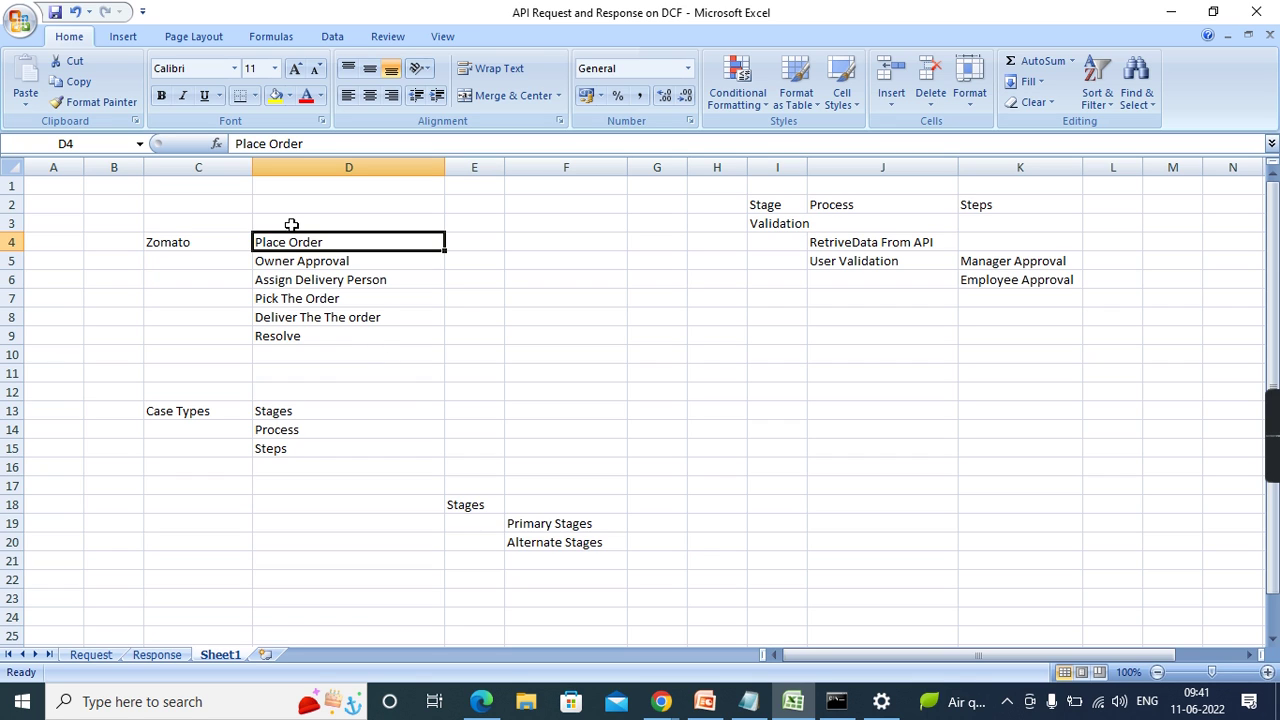
drag(280, 242, 285, 331)
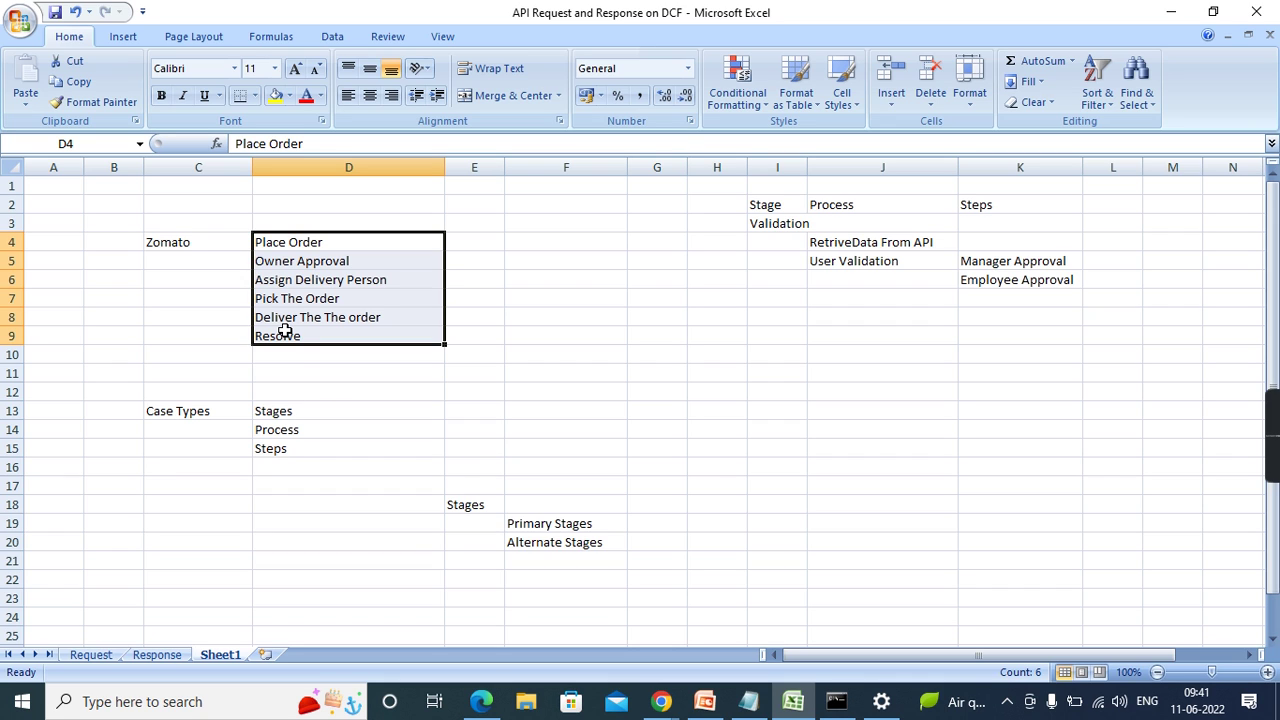
click(676, 546)
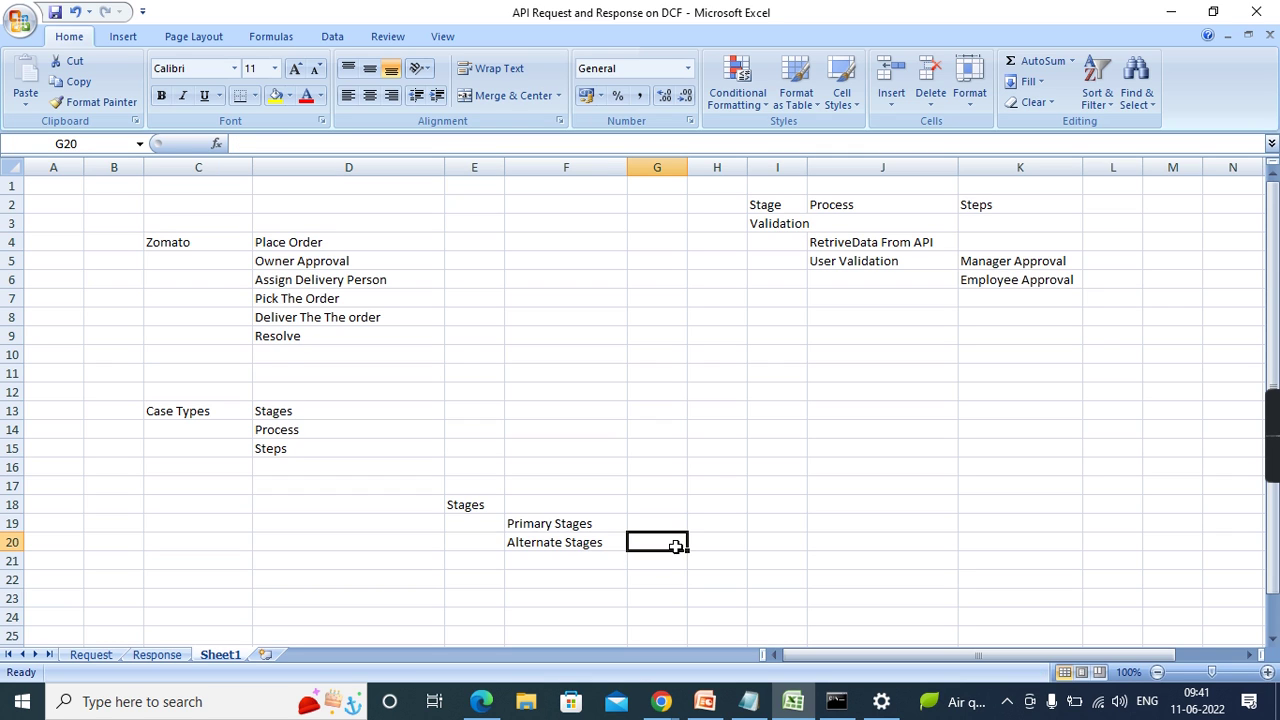
- Enter Cancel in G20 and Close in G21 as the alternate stages
text(Cancel)
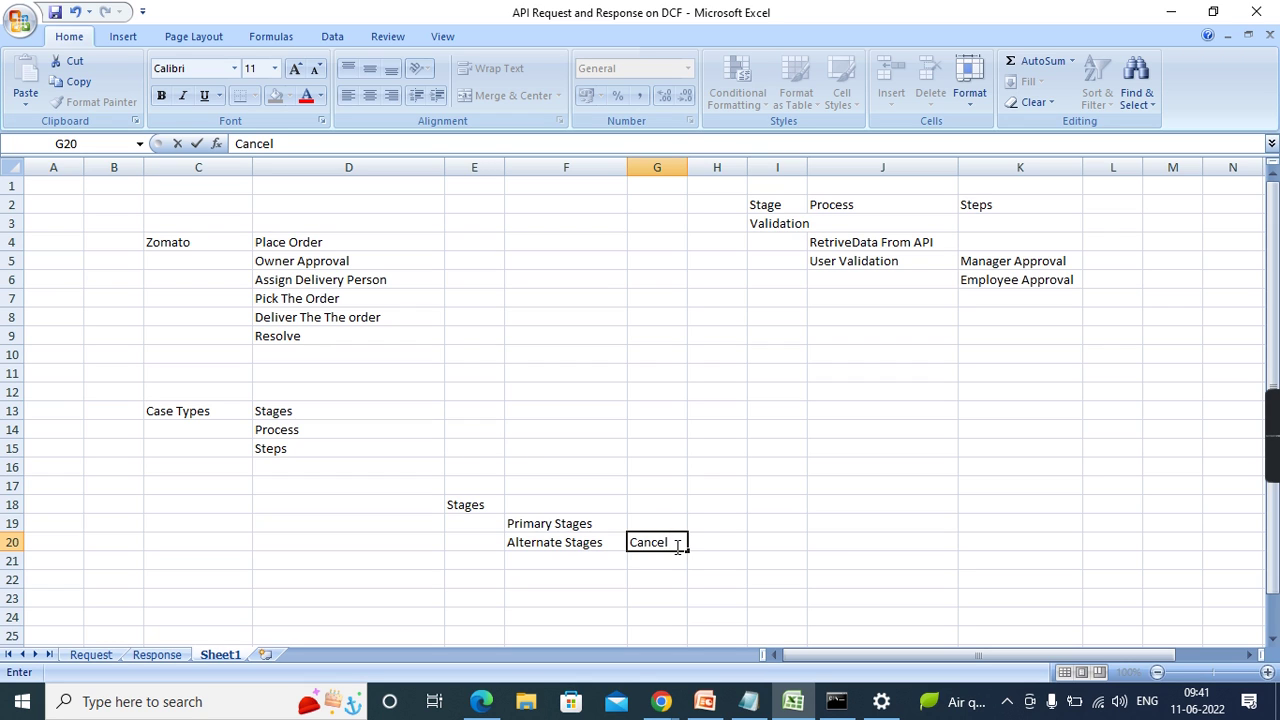
click(857, 556)
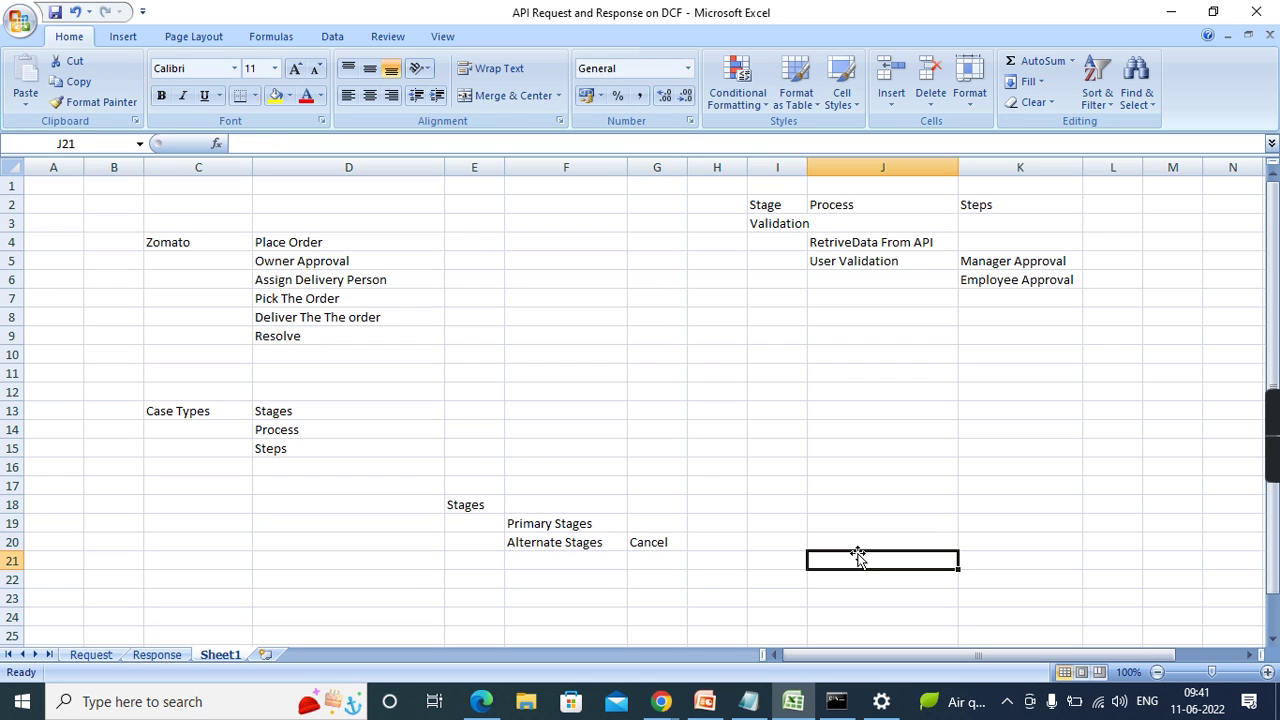
click(663, 567)
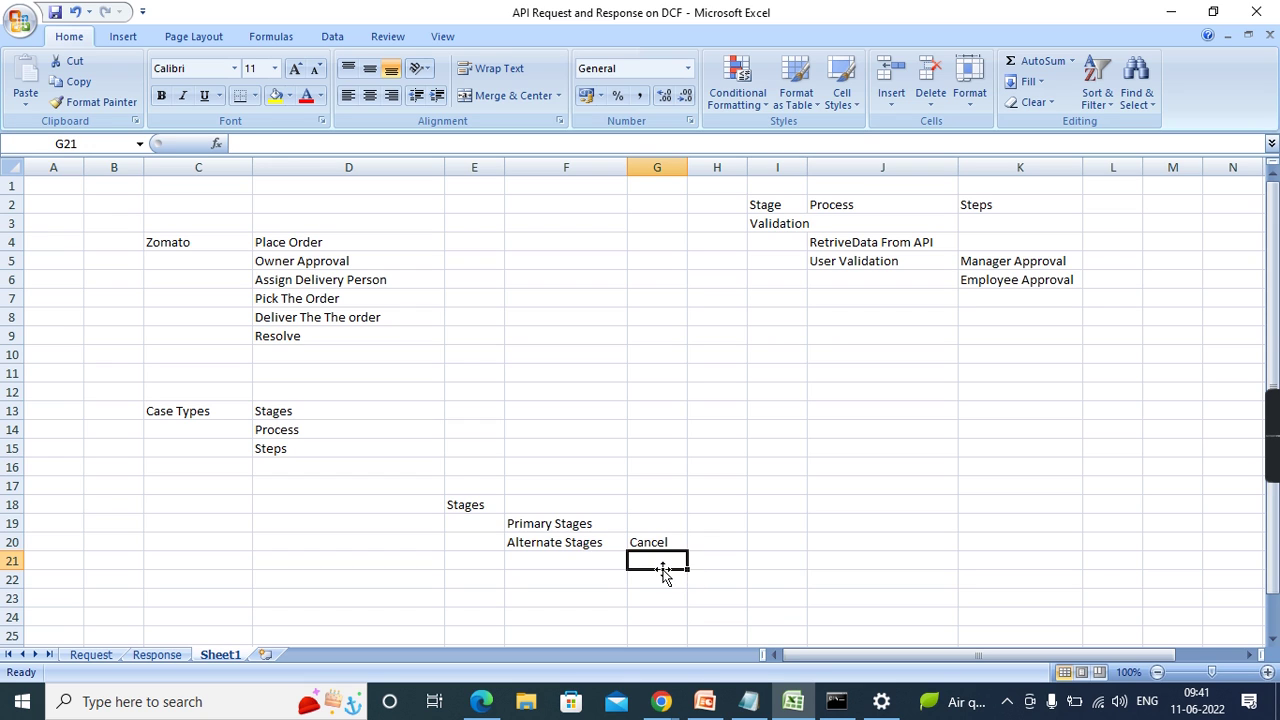
text(Close)
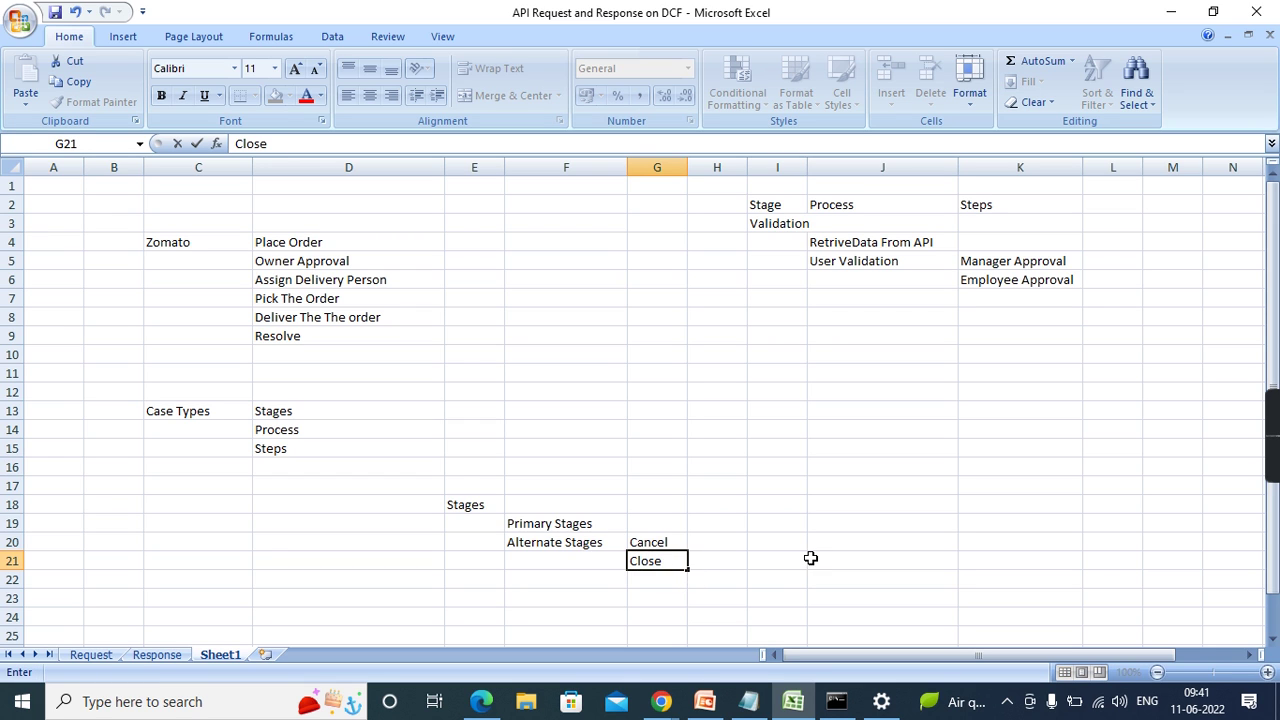
click(811, 558)
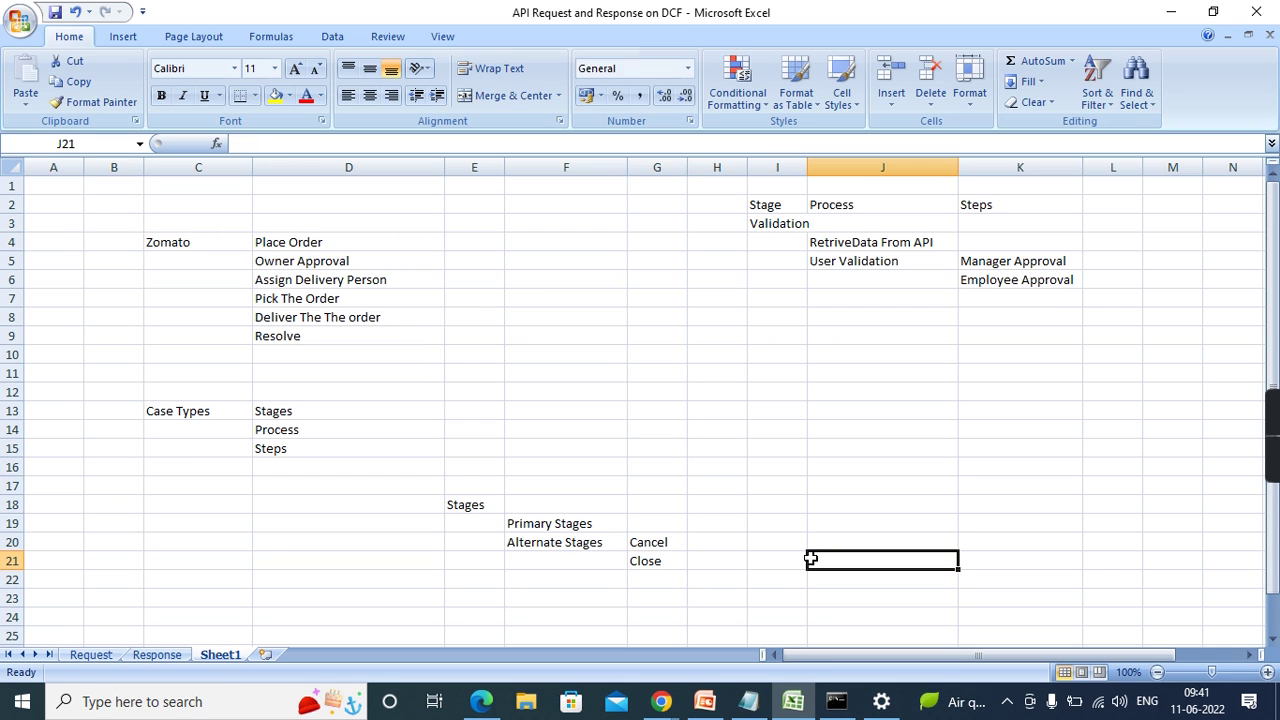
click(661, 562)
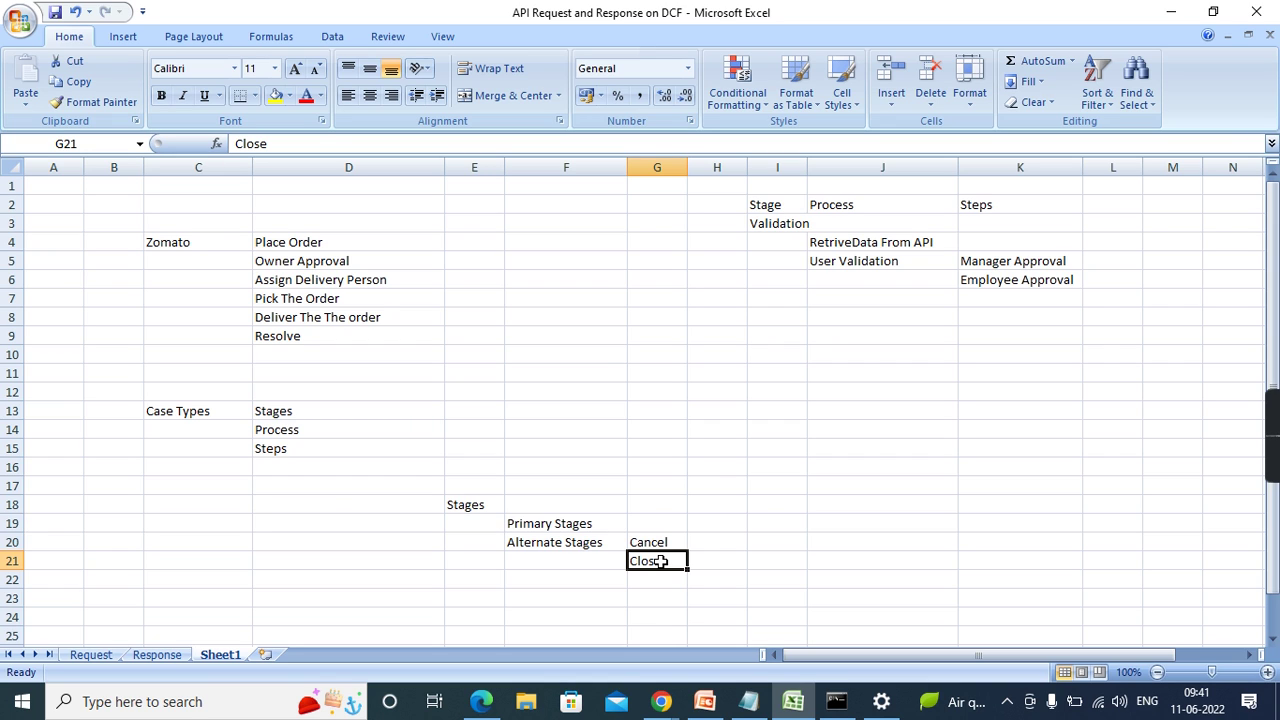
click(651, 541)
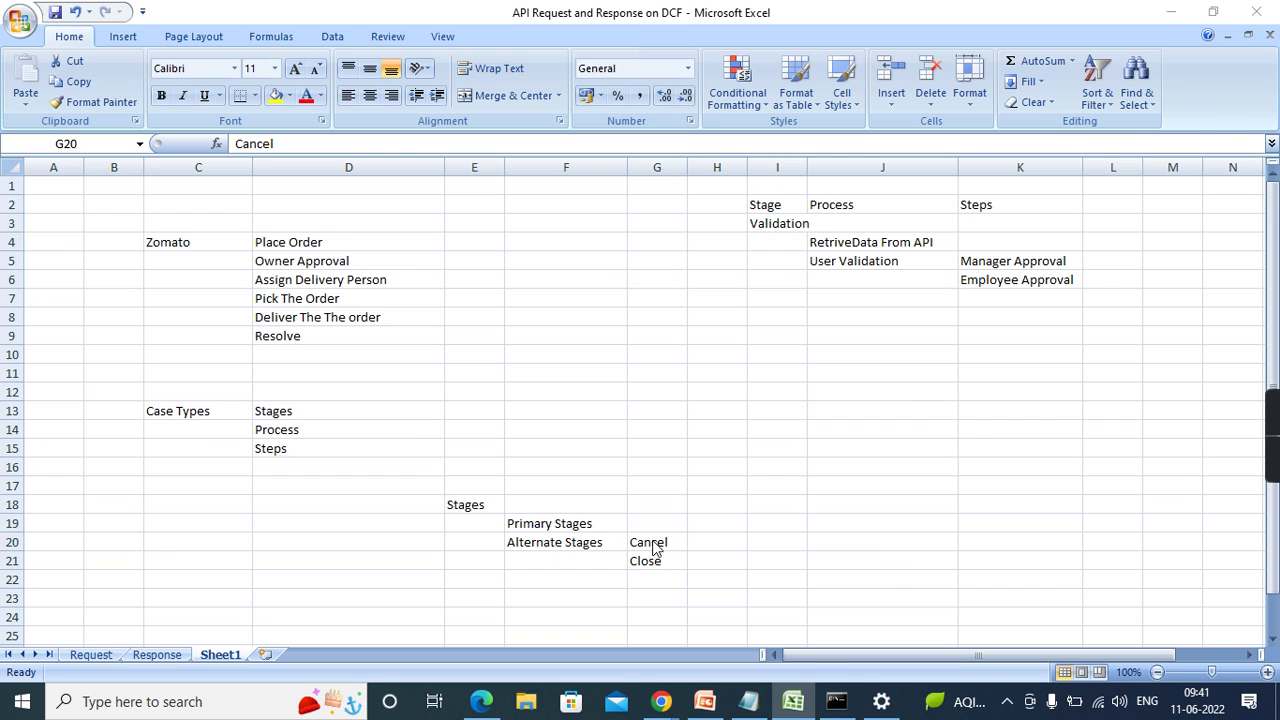
key(alt+Tab)
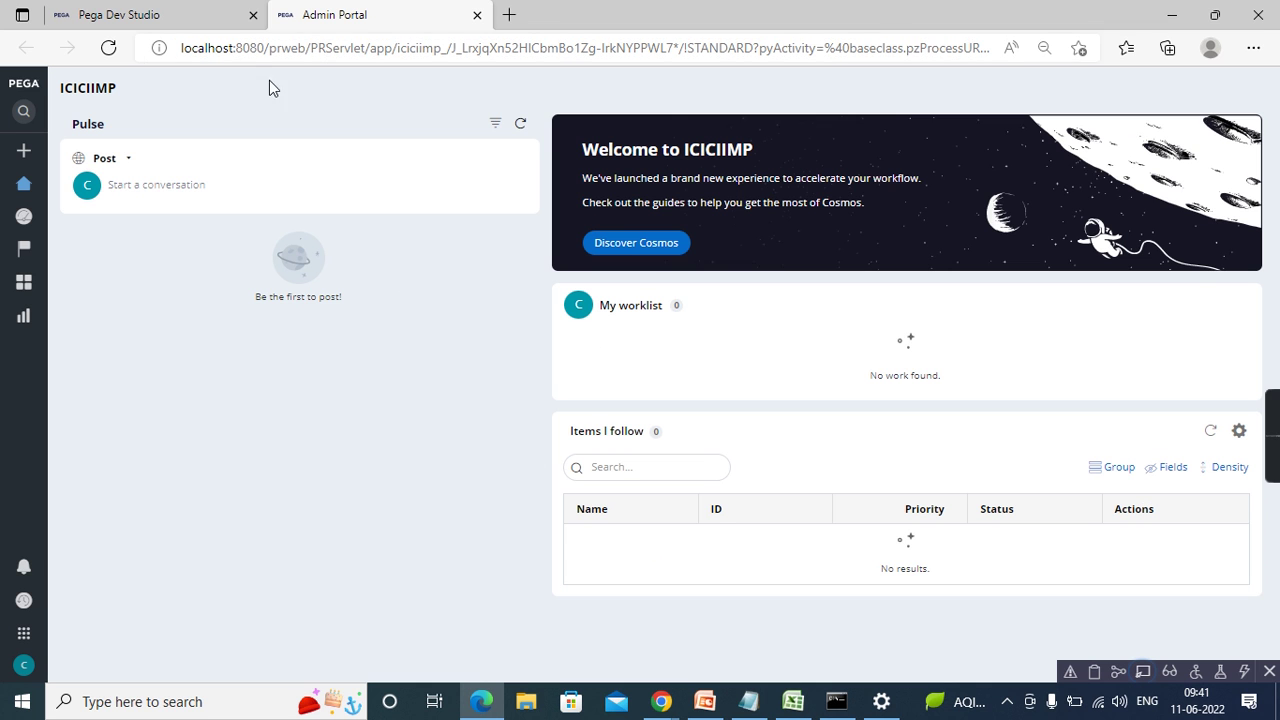
- Return to Pega Dev Studio and show the App explorer class tree for Delivery Process
click(157, 20)
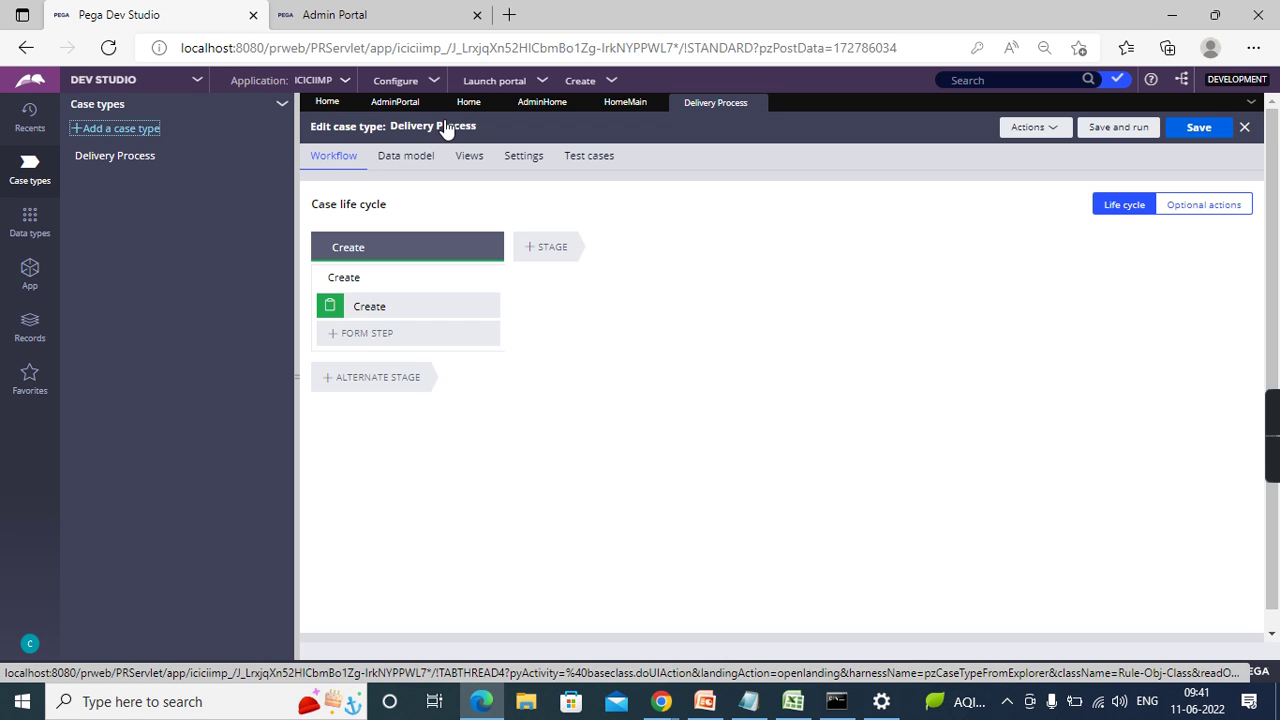
click(30, 285)
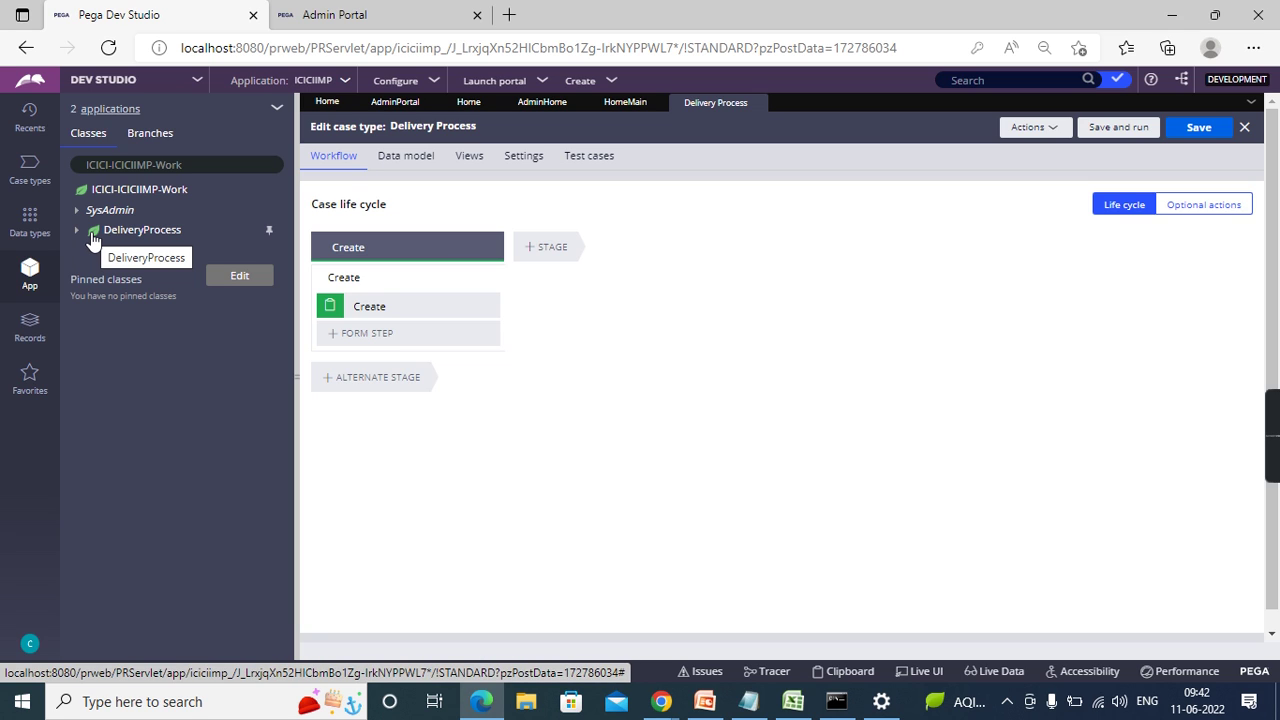
- Expand DeliveryProcess to list its Data Model data pages and Process case type rules
click(77, 231)
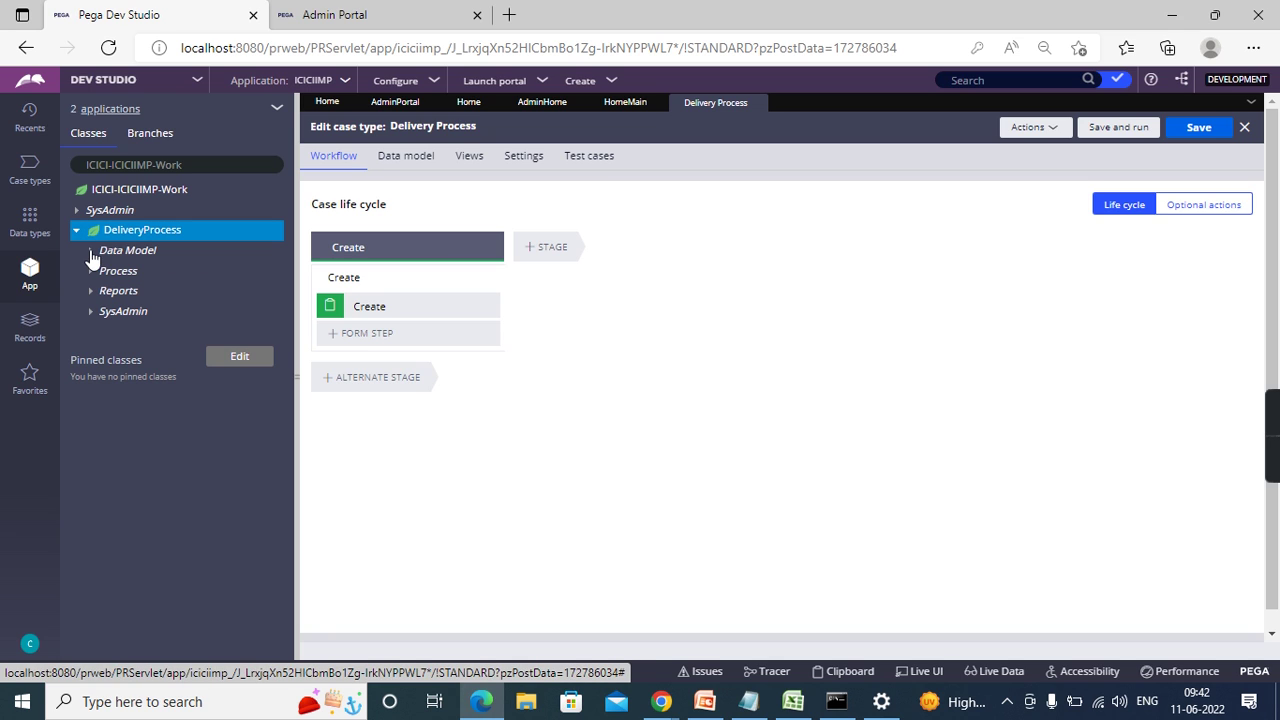
click(90, 251)
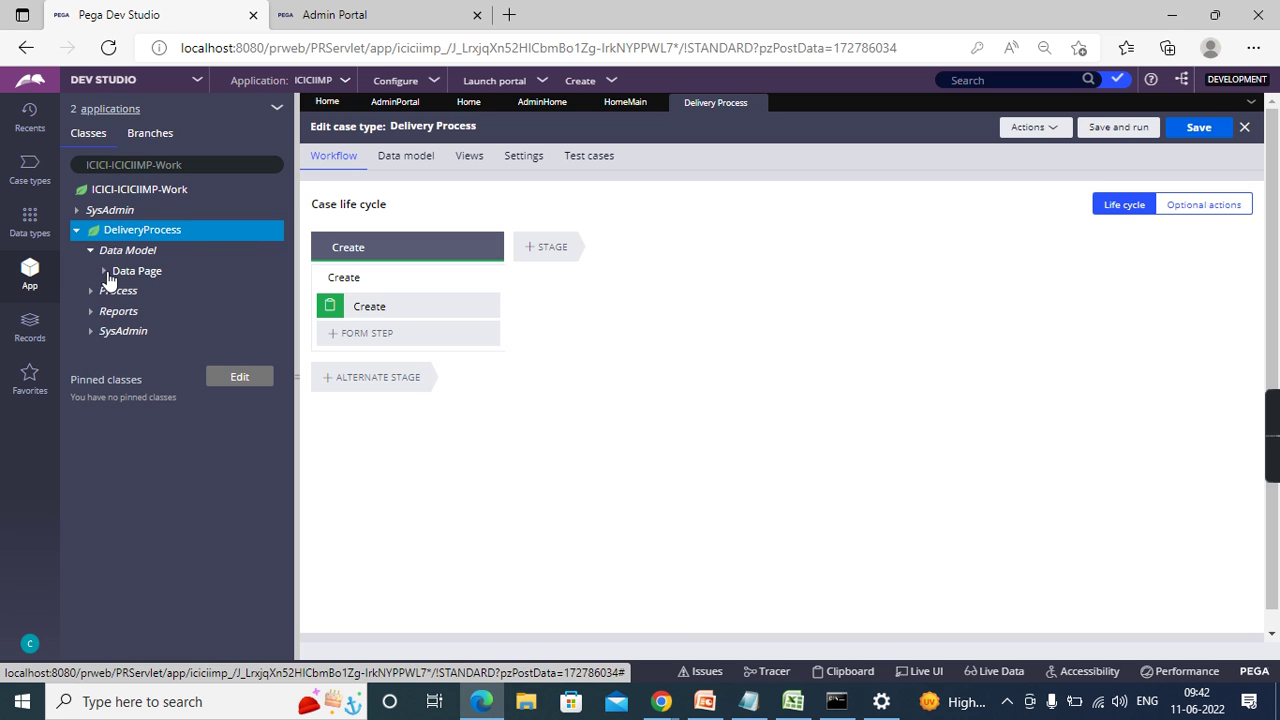
click(103, 271)
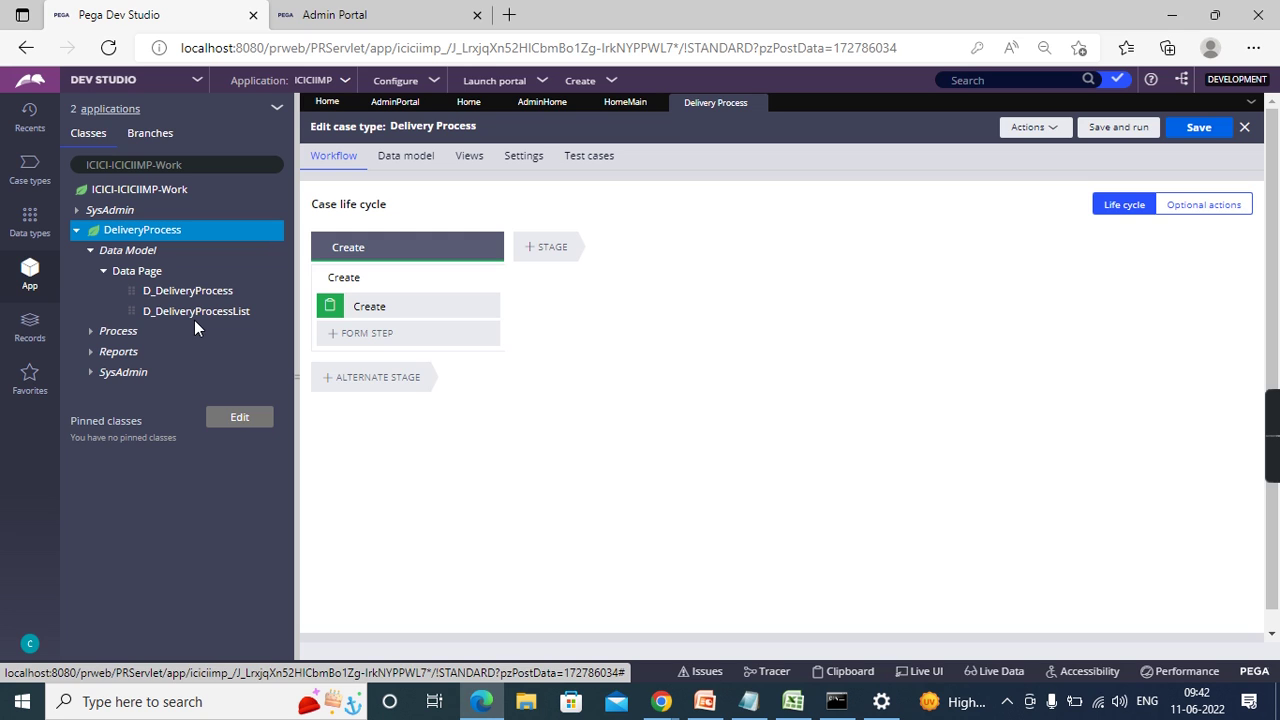
click(91, 332)
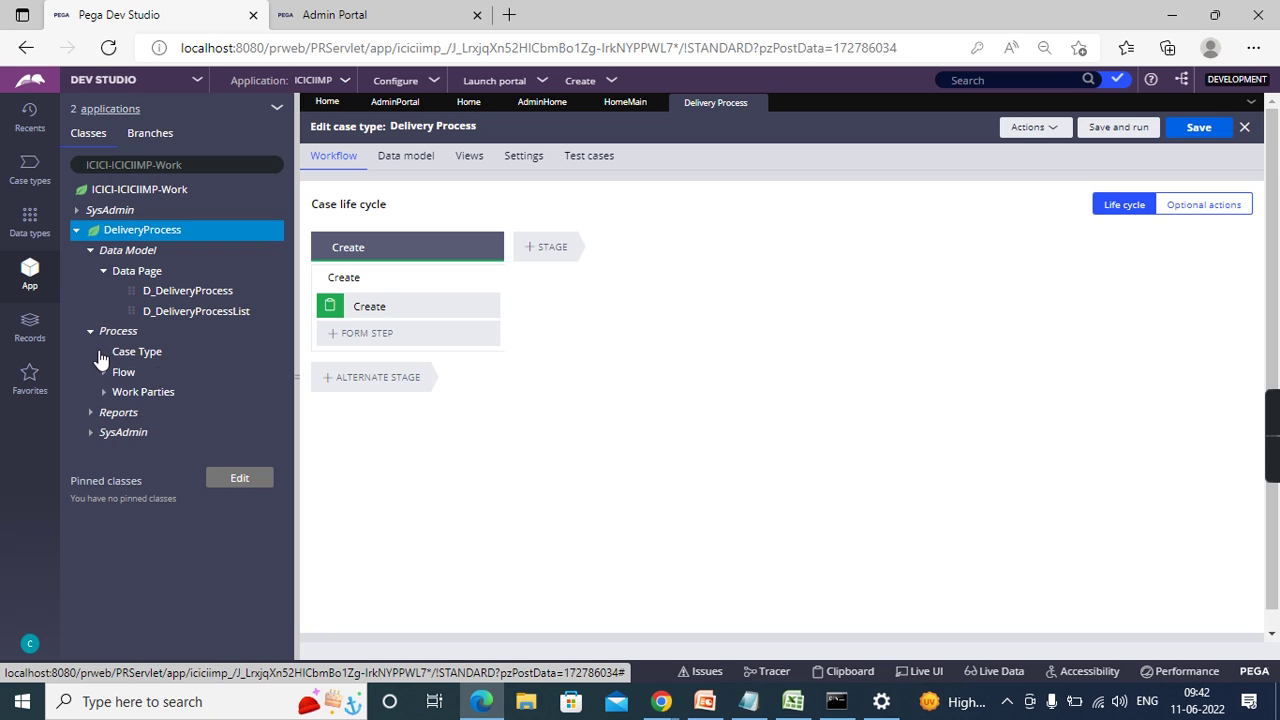
click(102, 353)
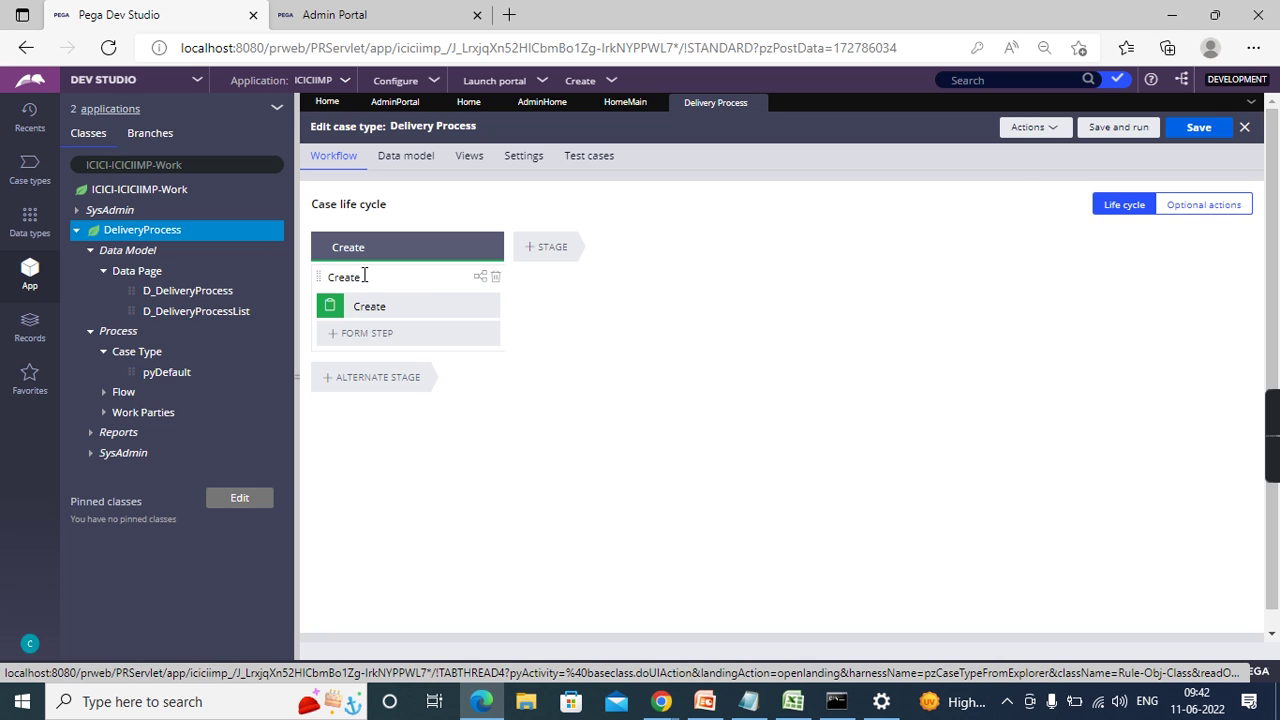
- Load the Create process properties, then expand the Flow, Work Parties and Reports categories
click(364, 276)
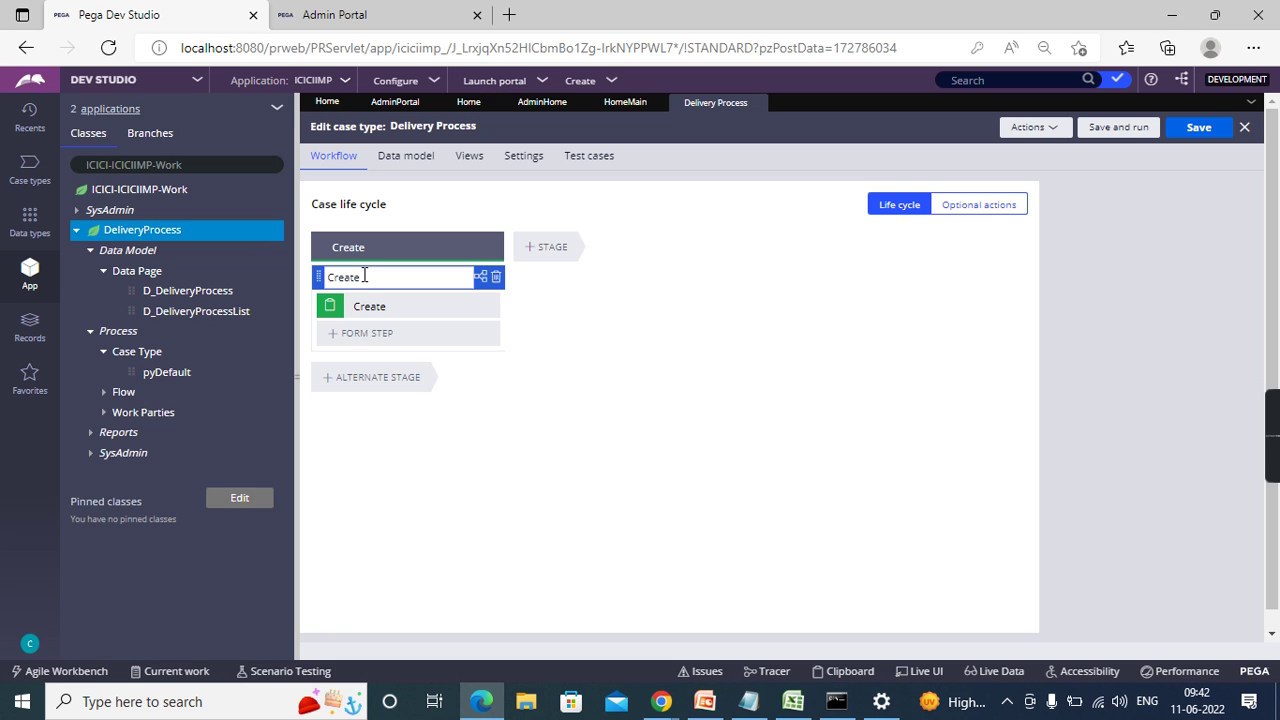
click(363, 307)
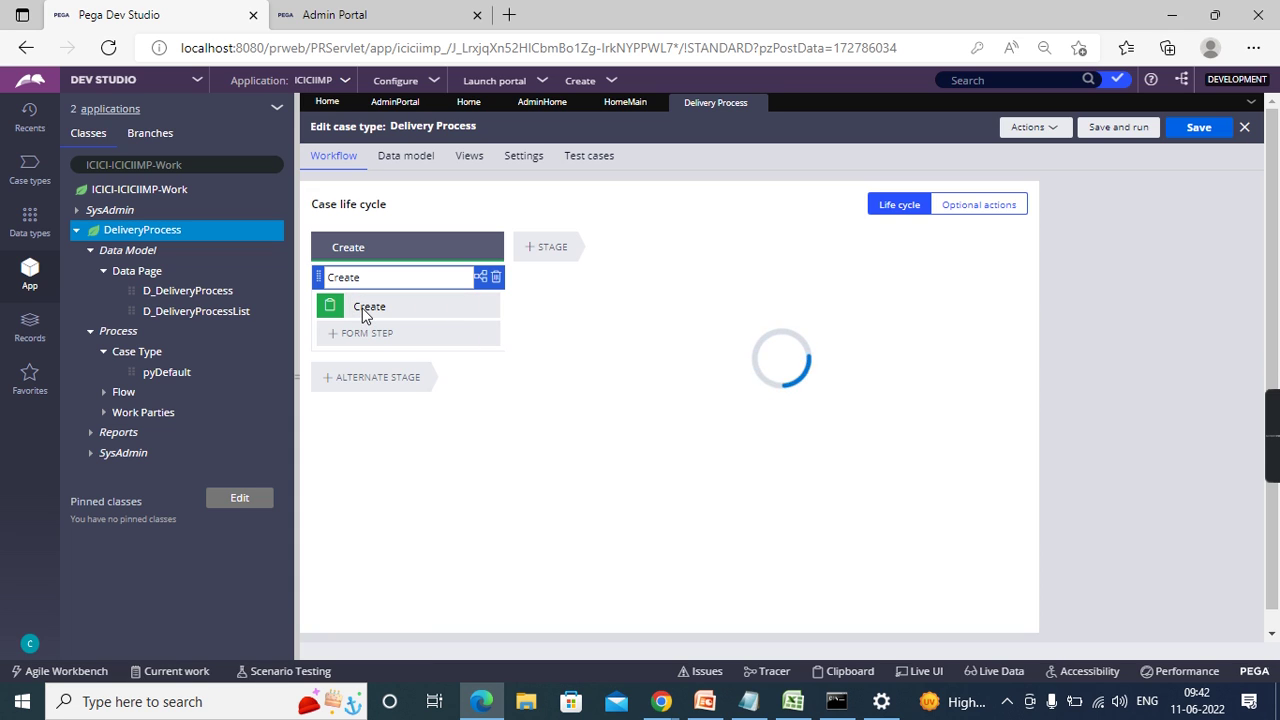
click(104, 394)
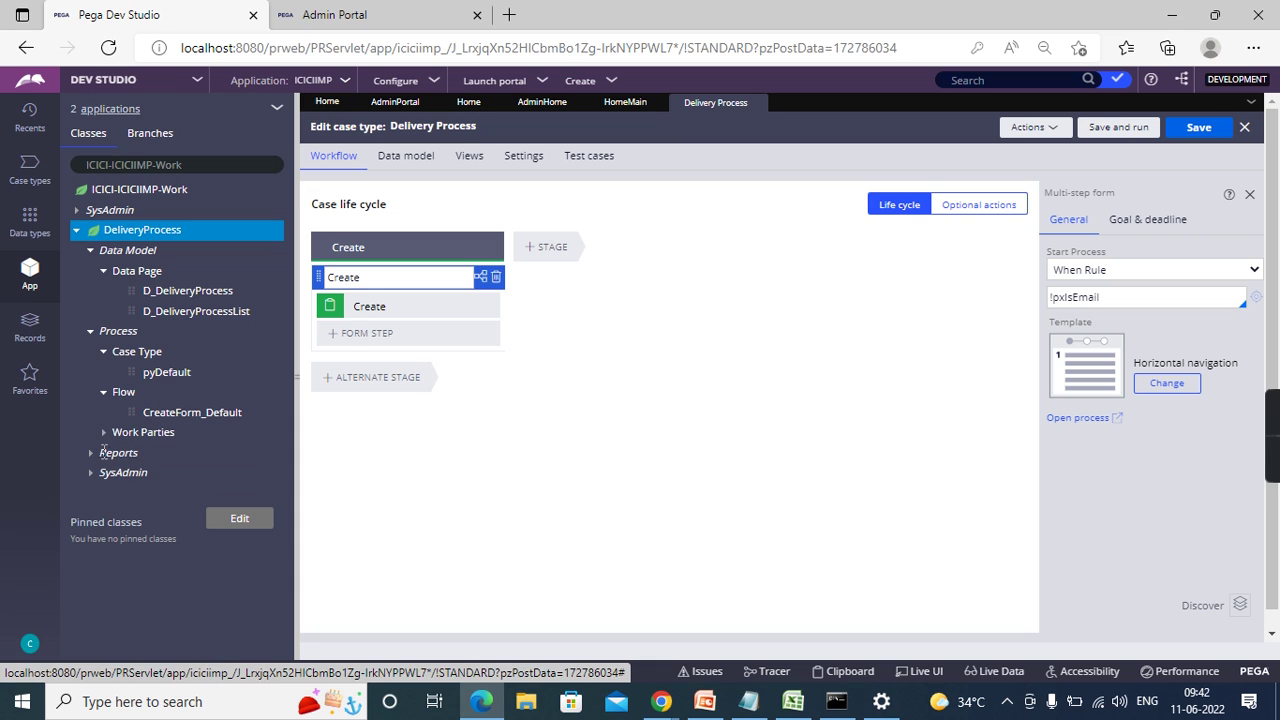
click(104, 433)
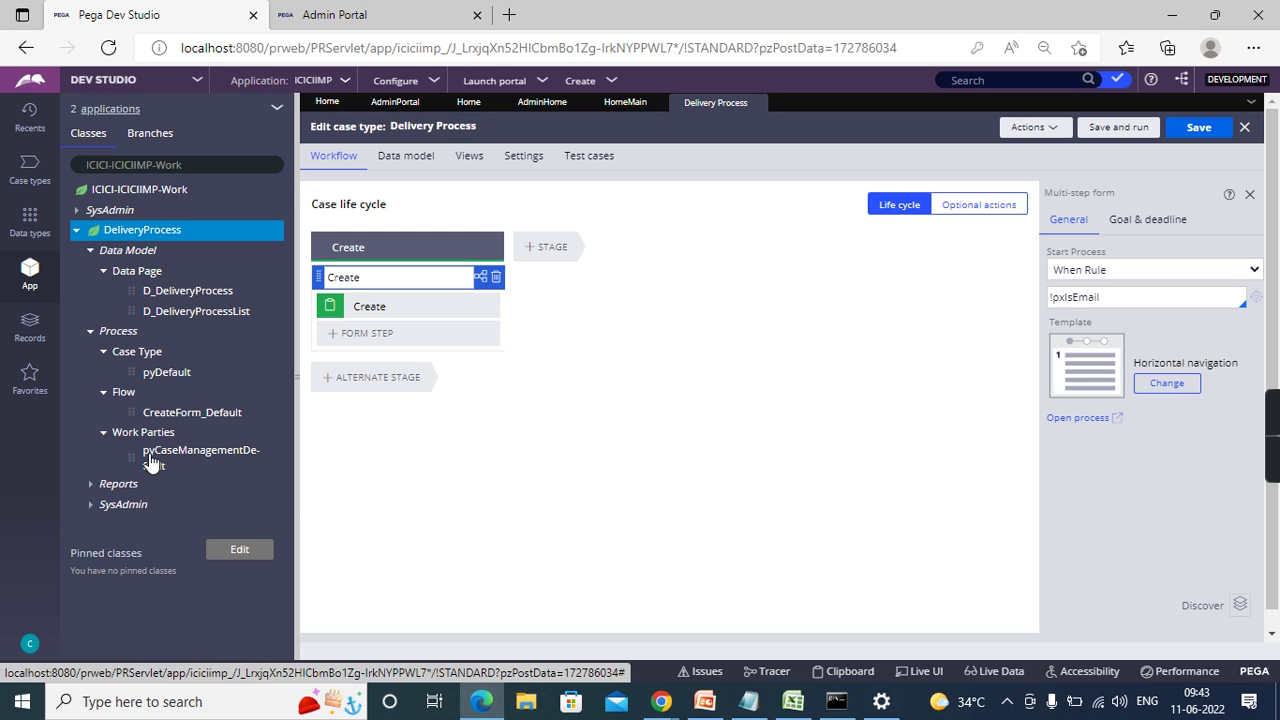
click(91, 485)
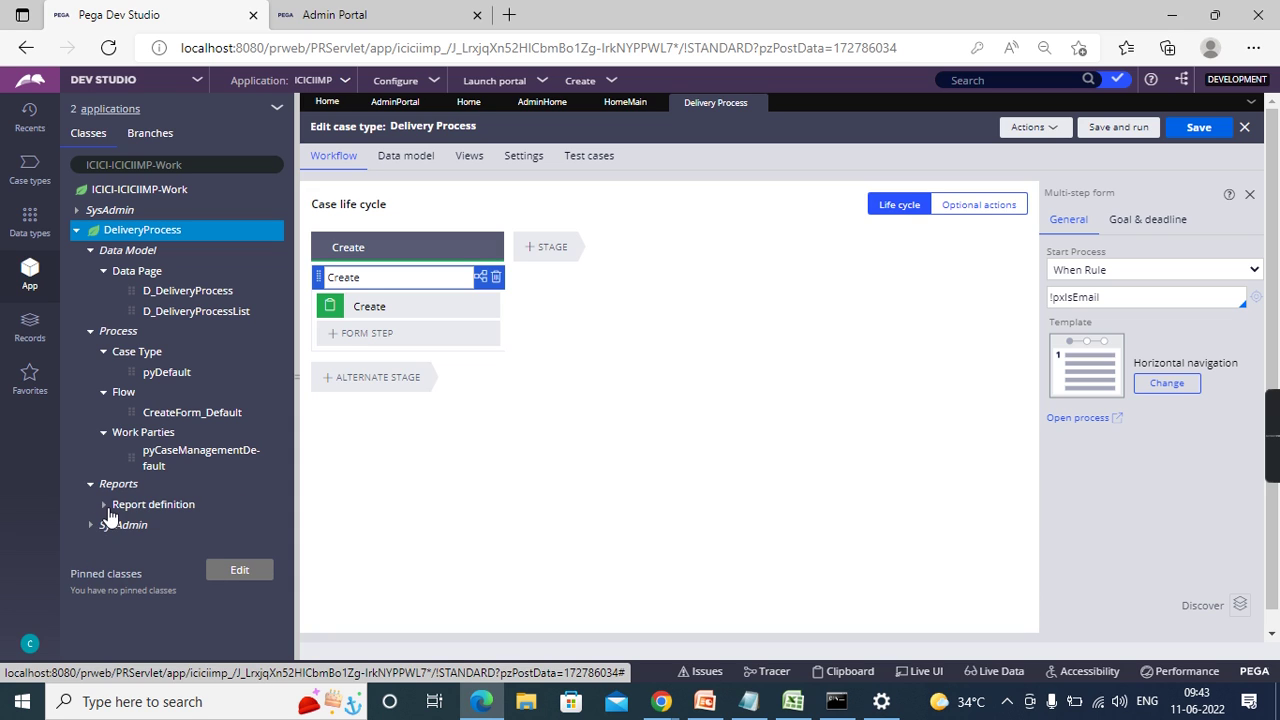
- Expand Report definition and SysAdmin > Class, then close the Delivery Process editor tab
click(104, 505)
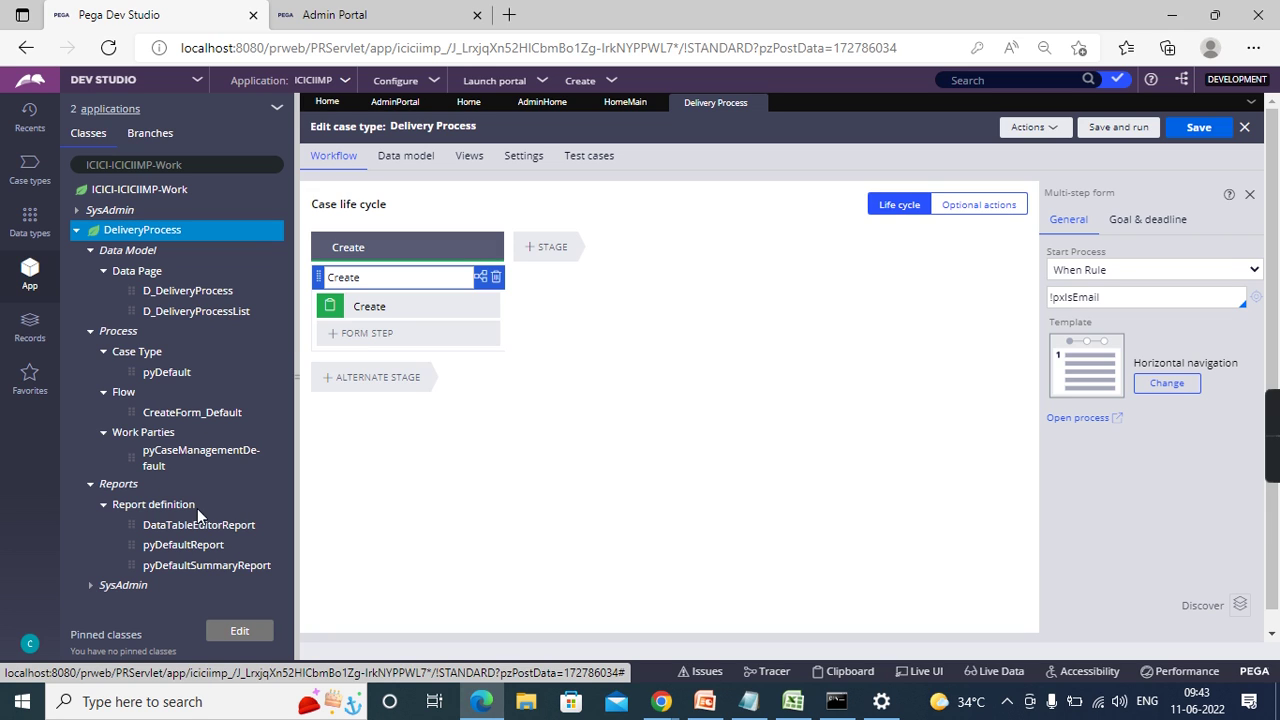
click(89, 589)
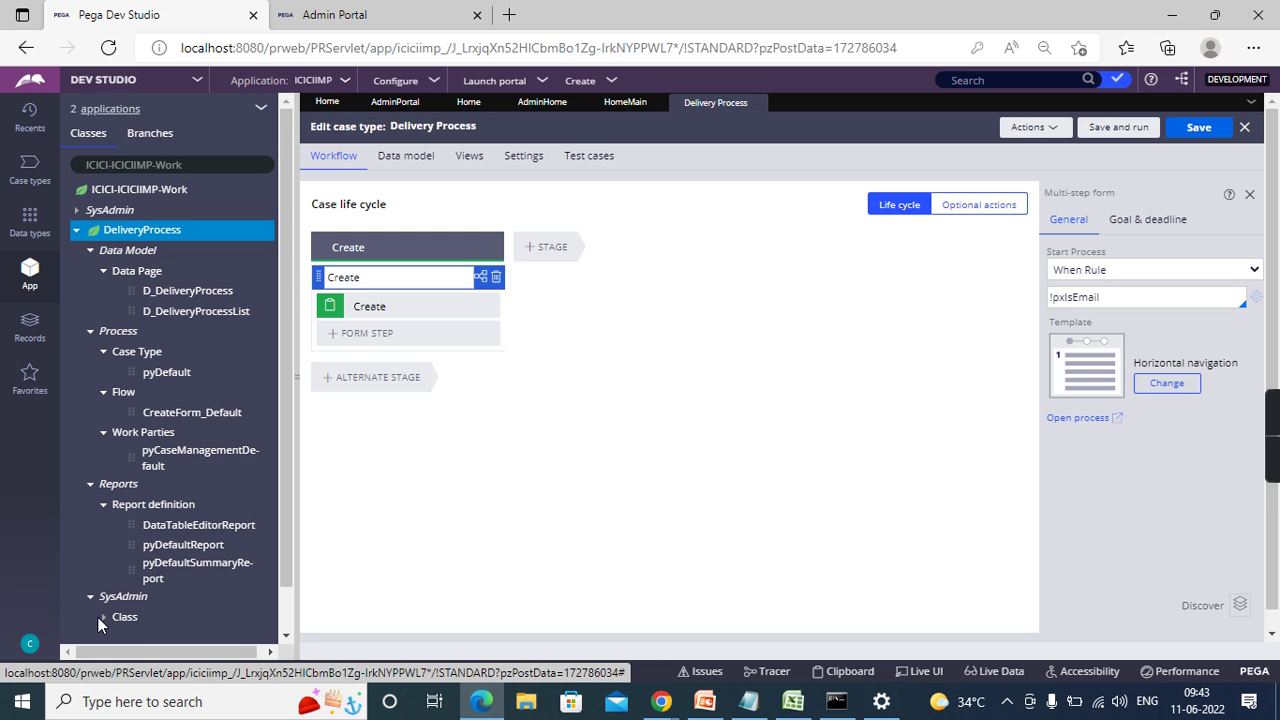
click(103, 617)
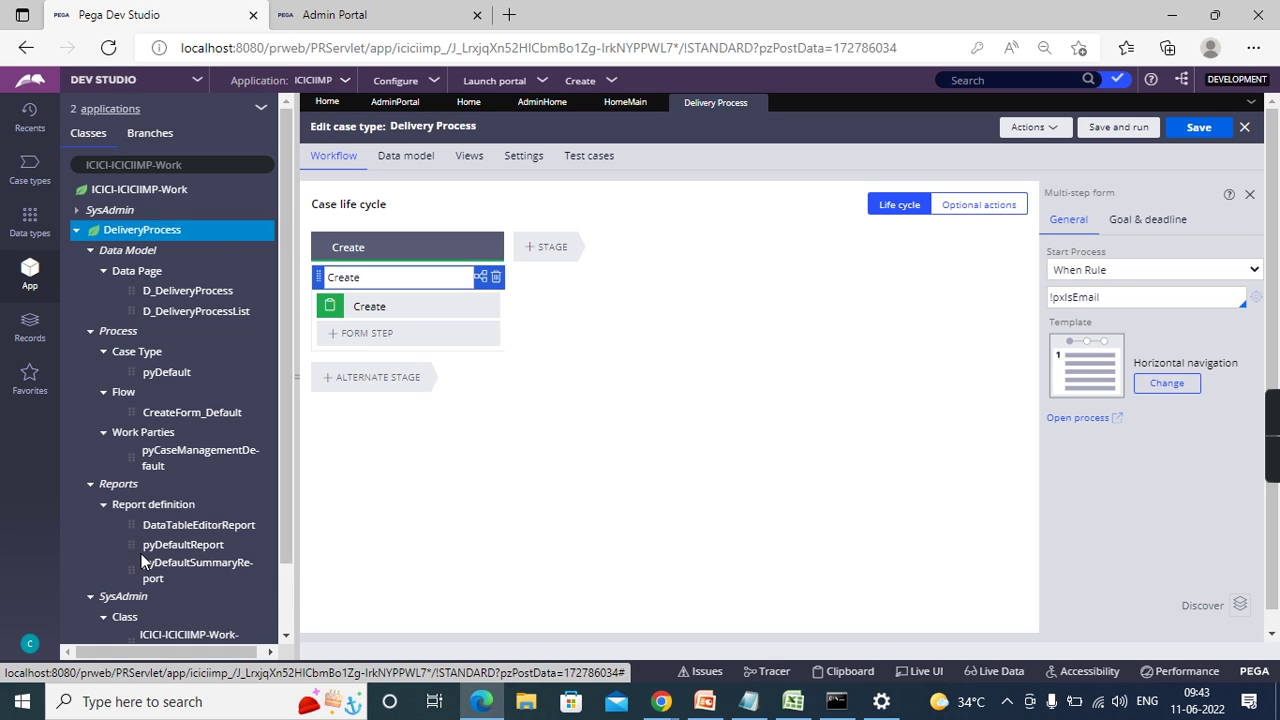
scroll(141, 562, down, 1)
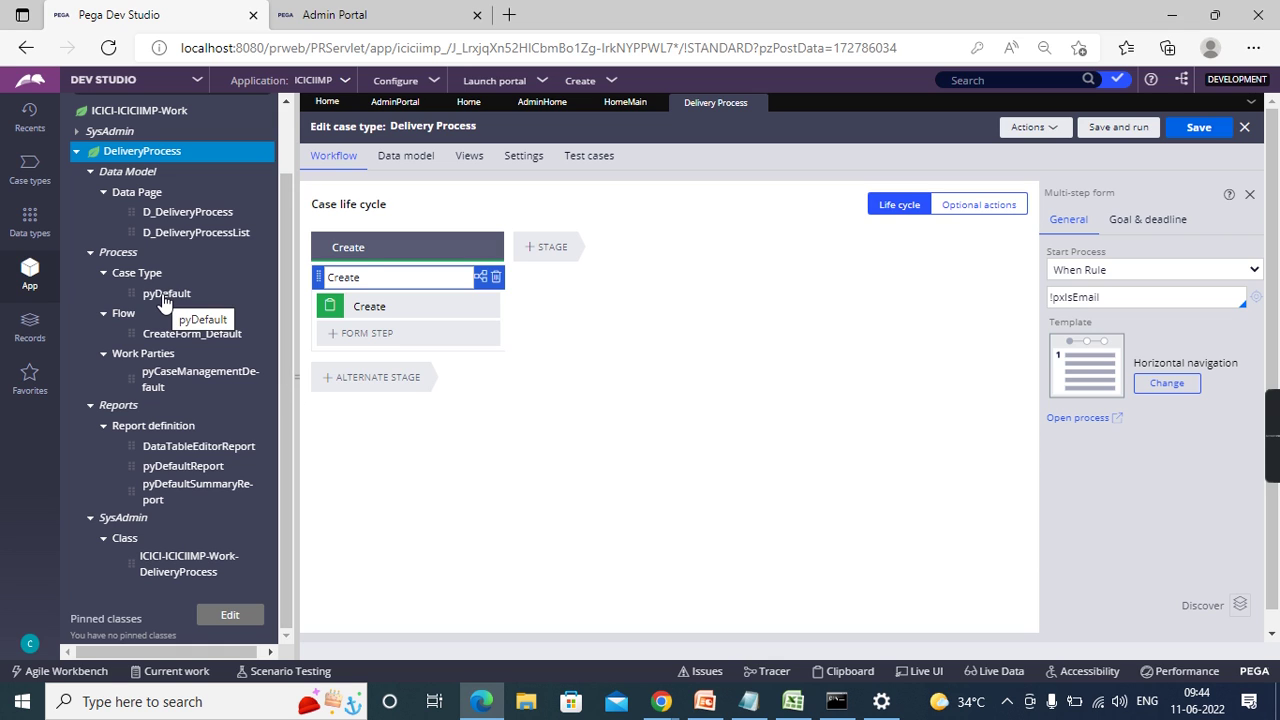
click(757, 104)
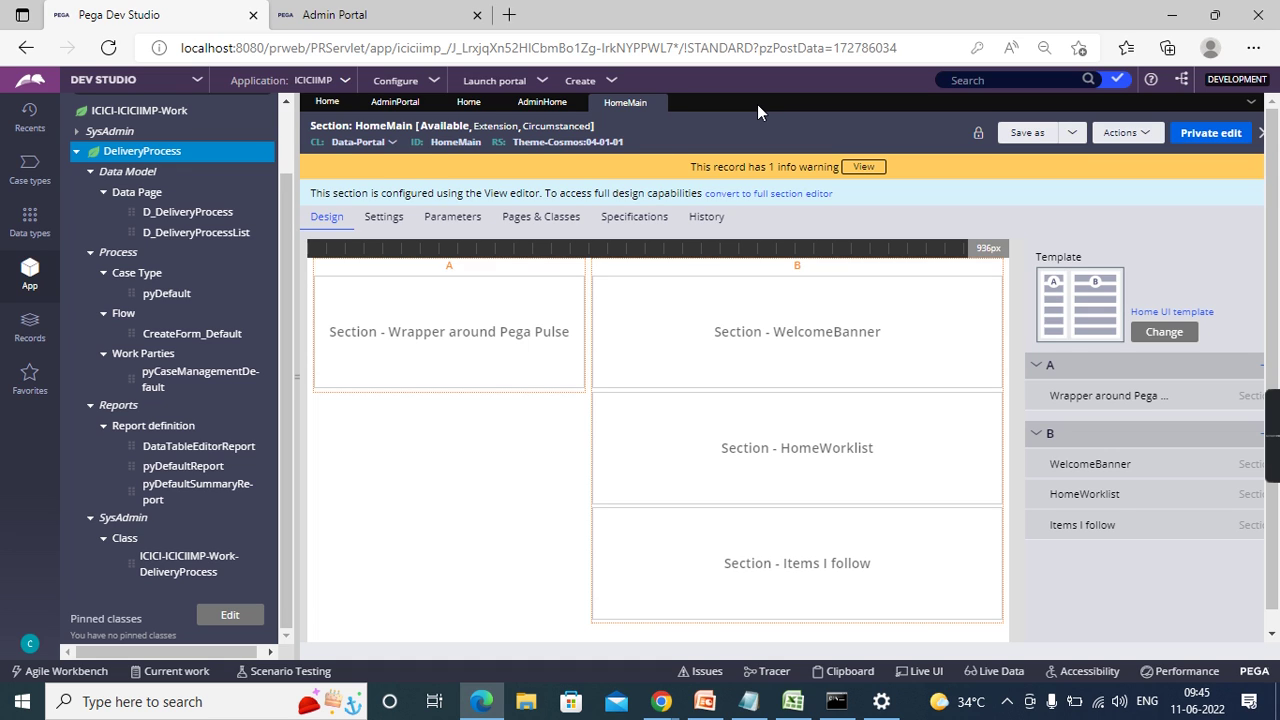
- Open the Delivery Process case type from the Case types list
click(25, 167)
click(126, 160)
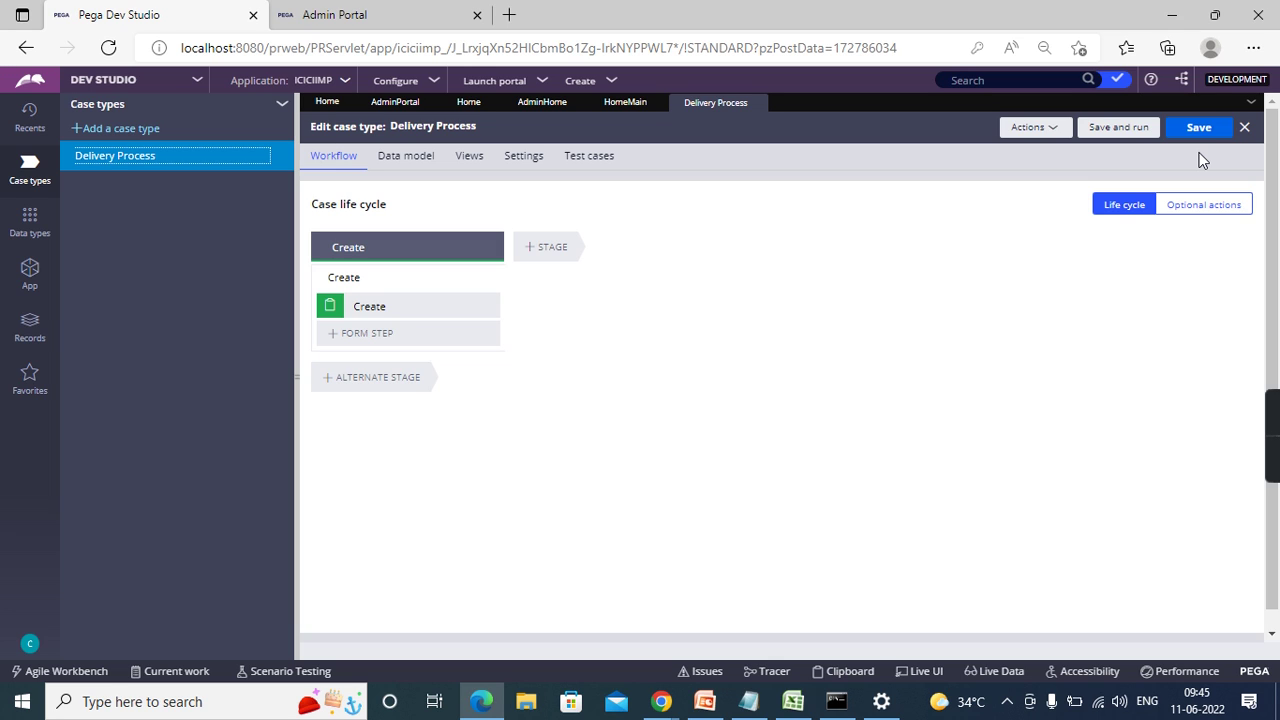
- Close the Delivery Process life cycle and browse its DeliveryProcess class rules in the App explorer
click(757, 103)
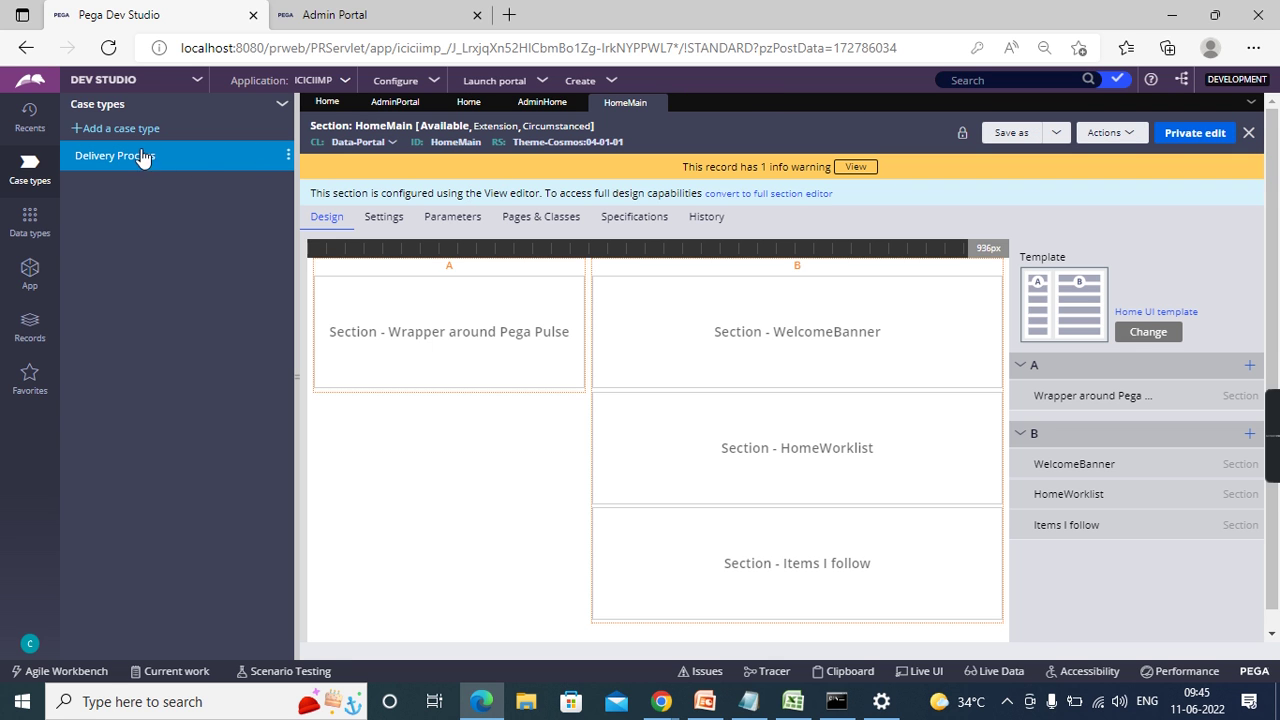
click(108, 160)
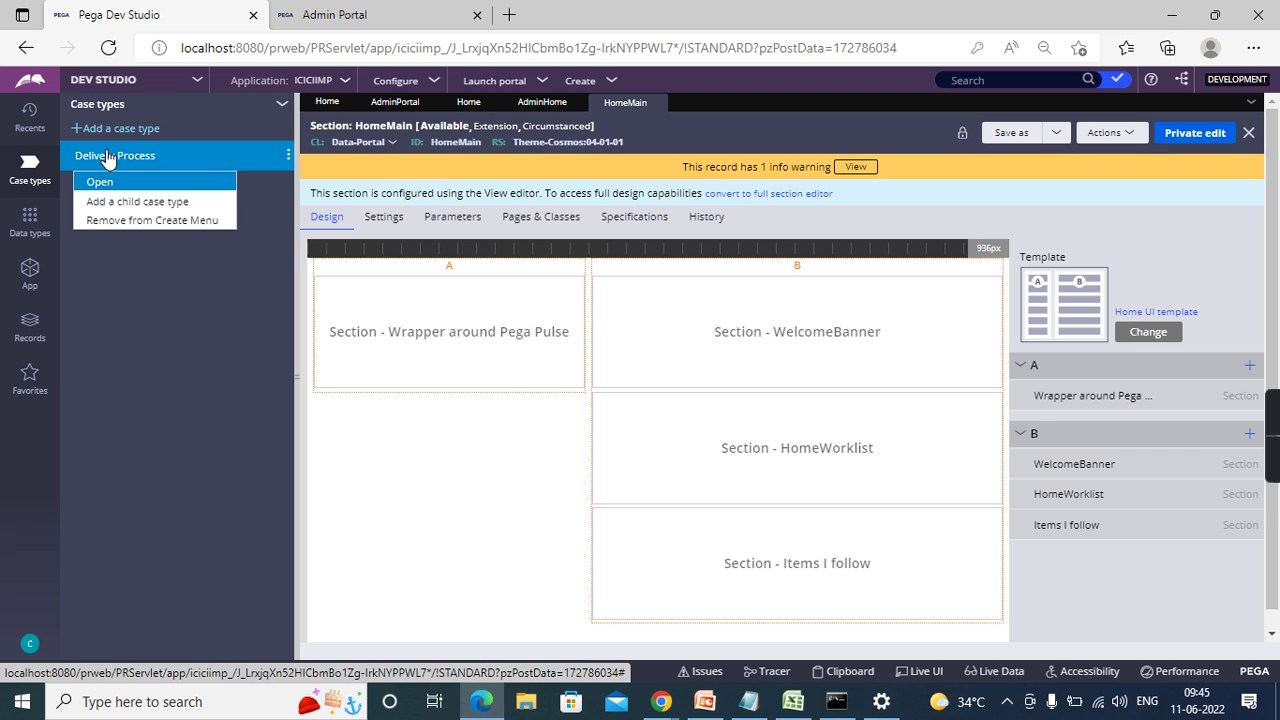
click(100, 184)
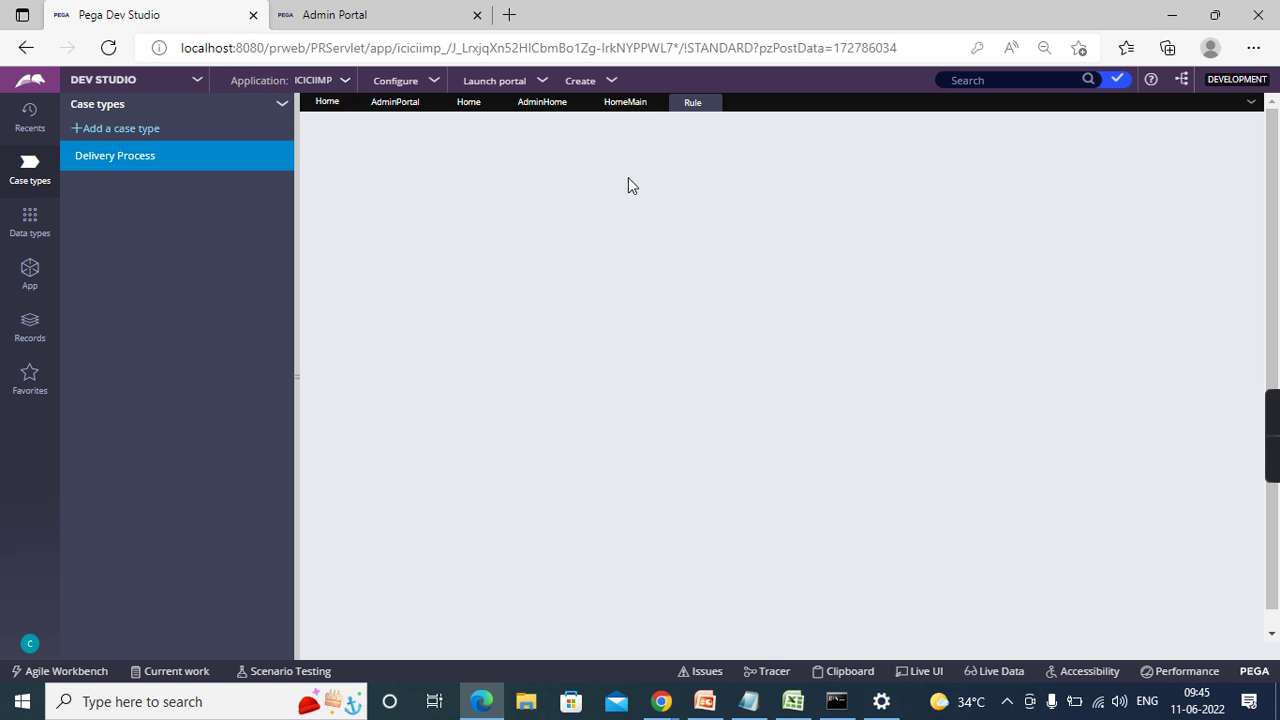
click(38, 287)
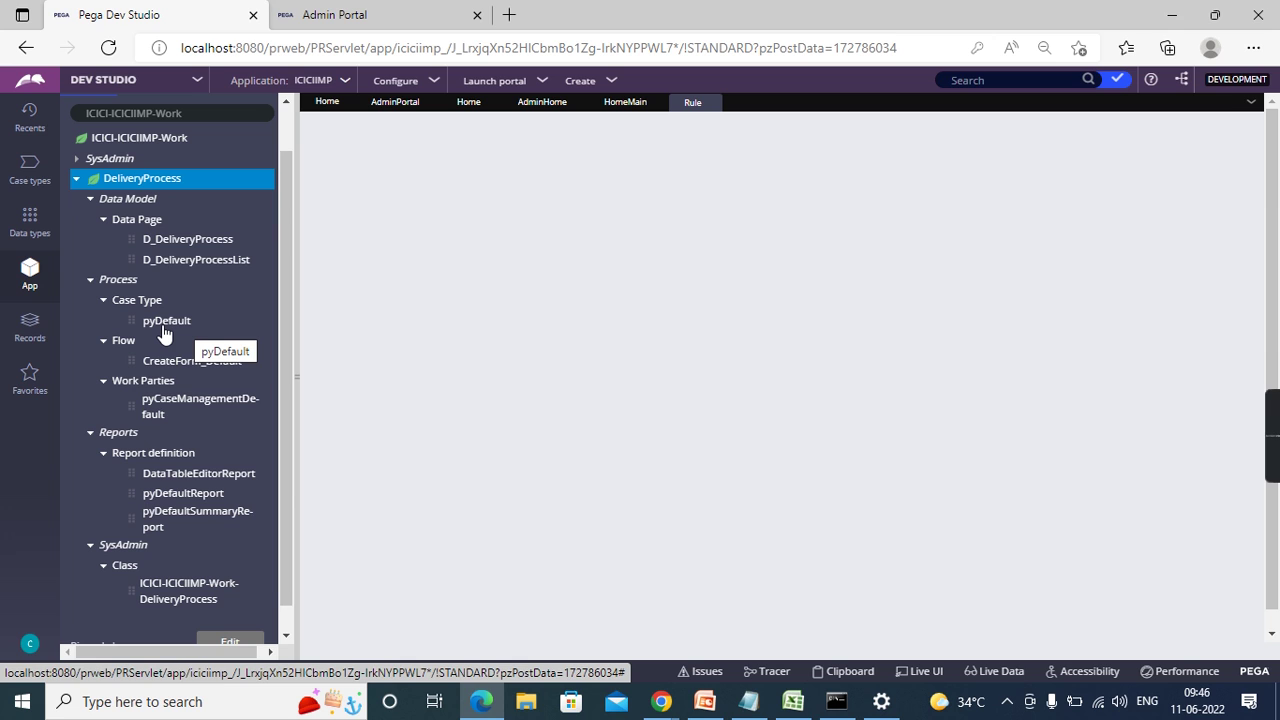
- Open the pyDefault case type rule and close the Delivery Process life cycle tab
click(165, 333)
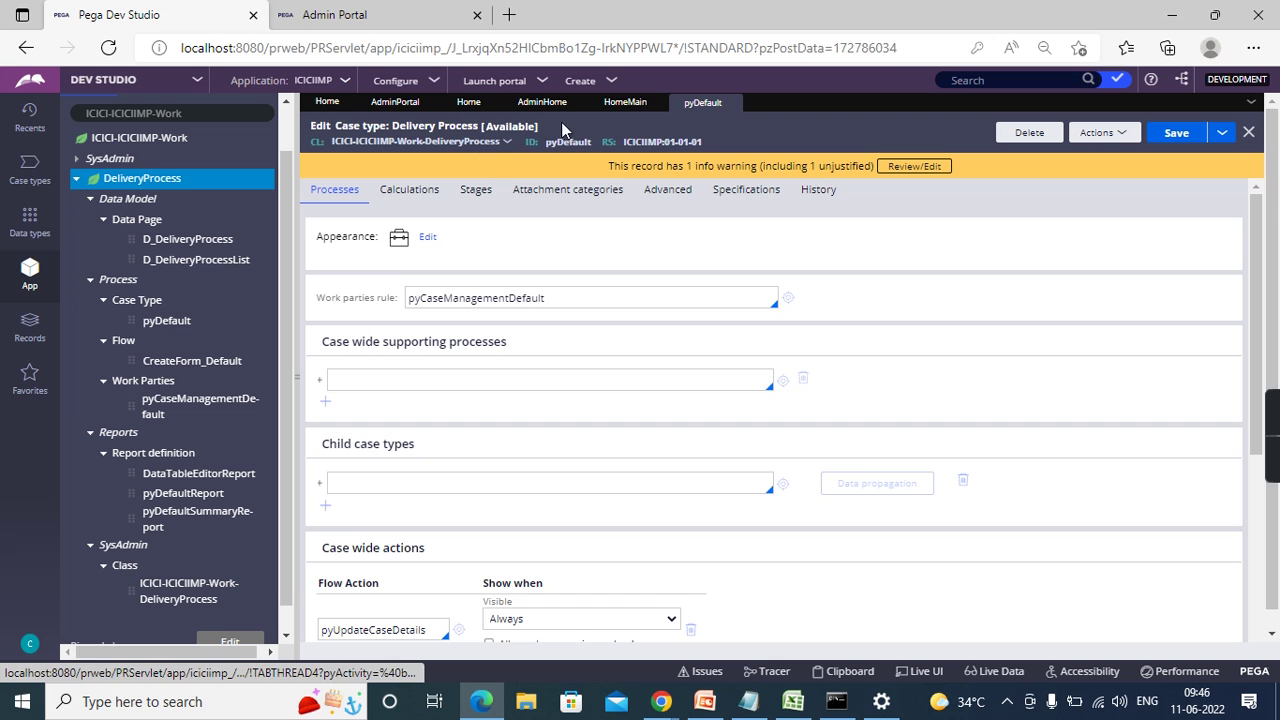
click(625, 104)
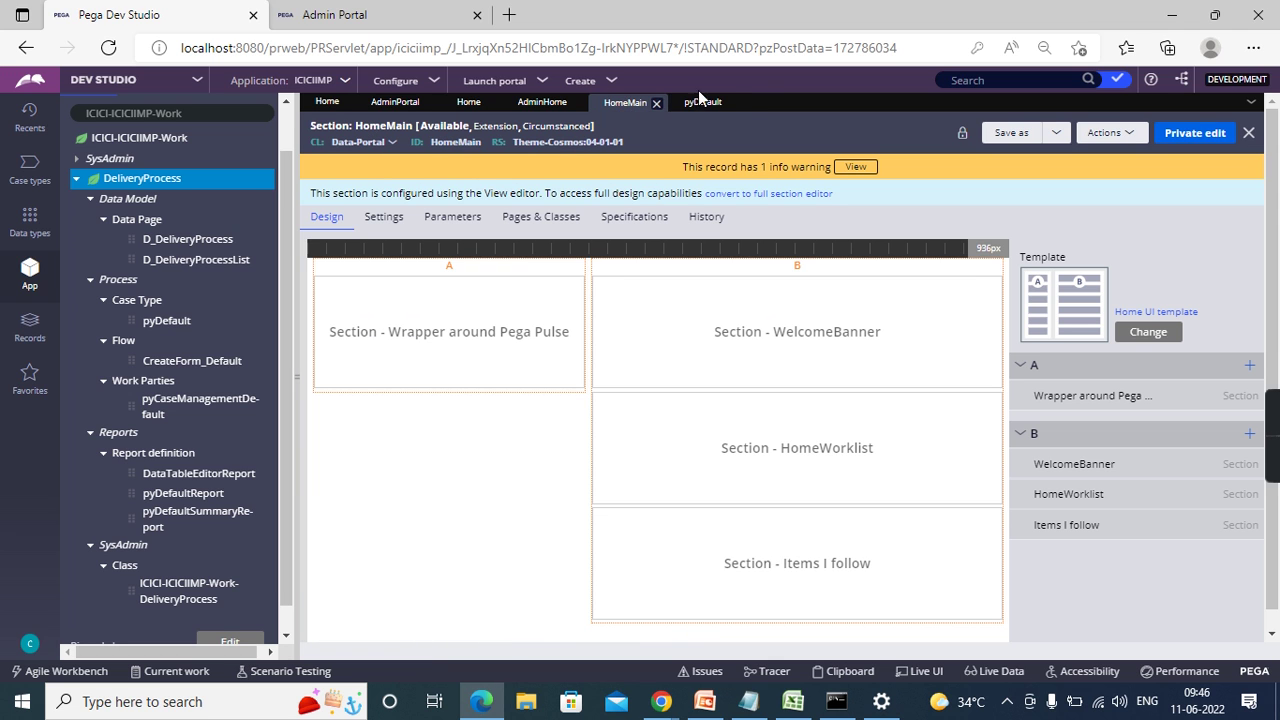
click(20, 170)
click(152, 160)
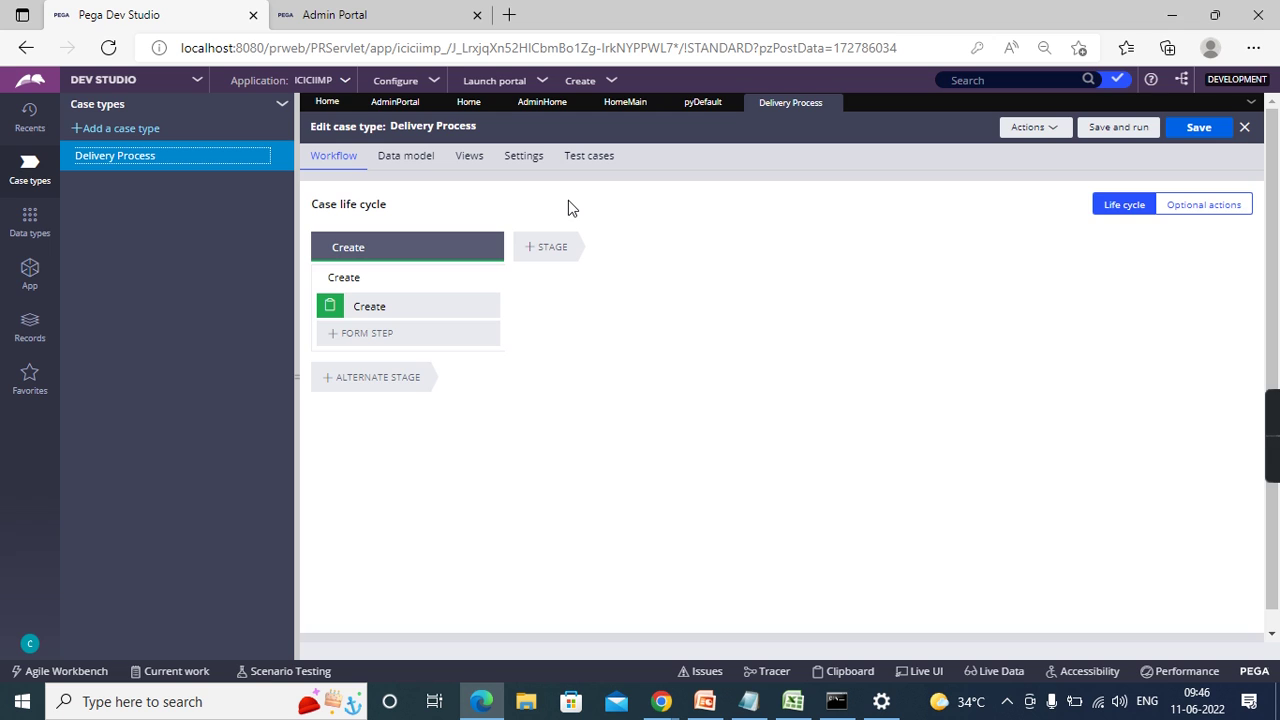
click(690, 103)
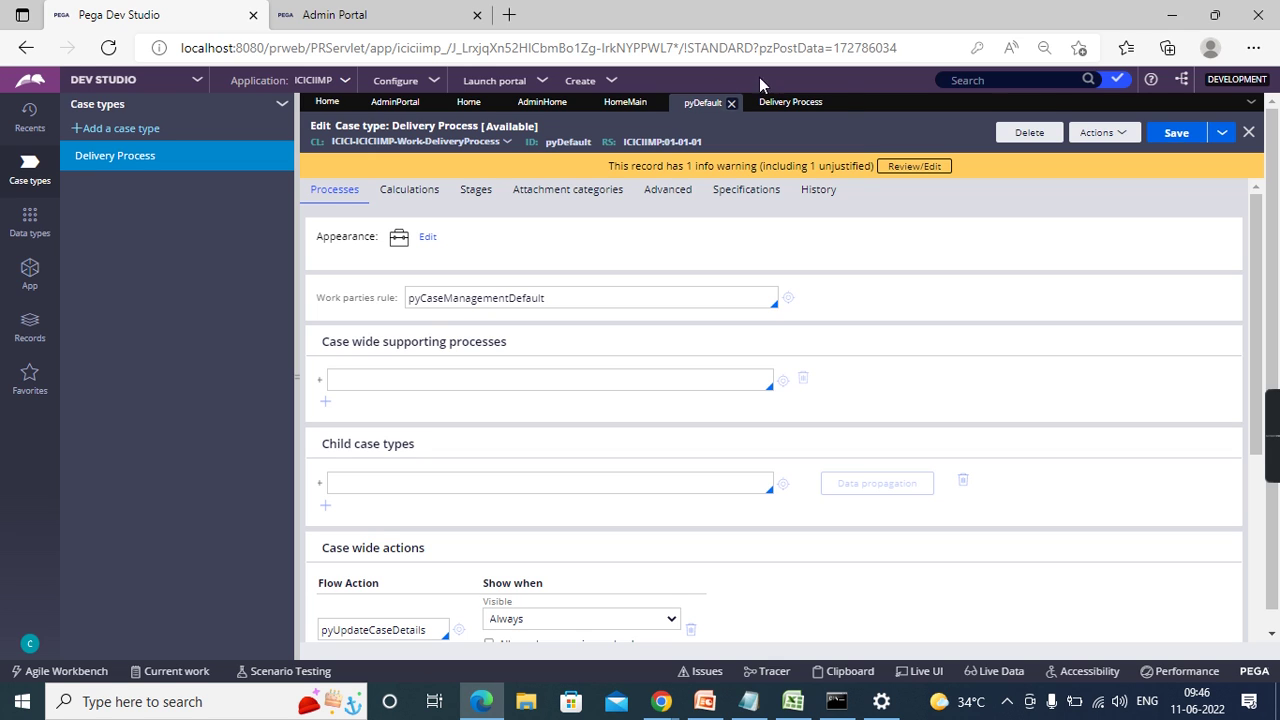
click(836, 103)
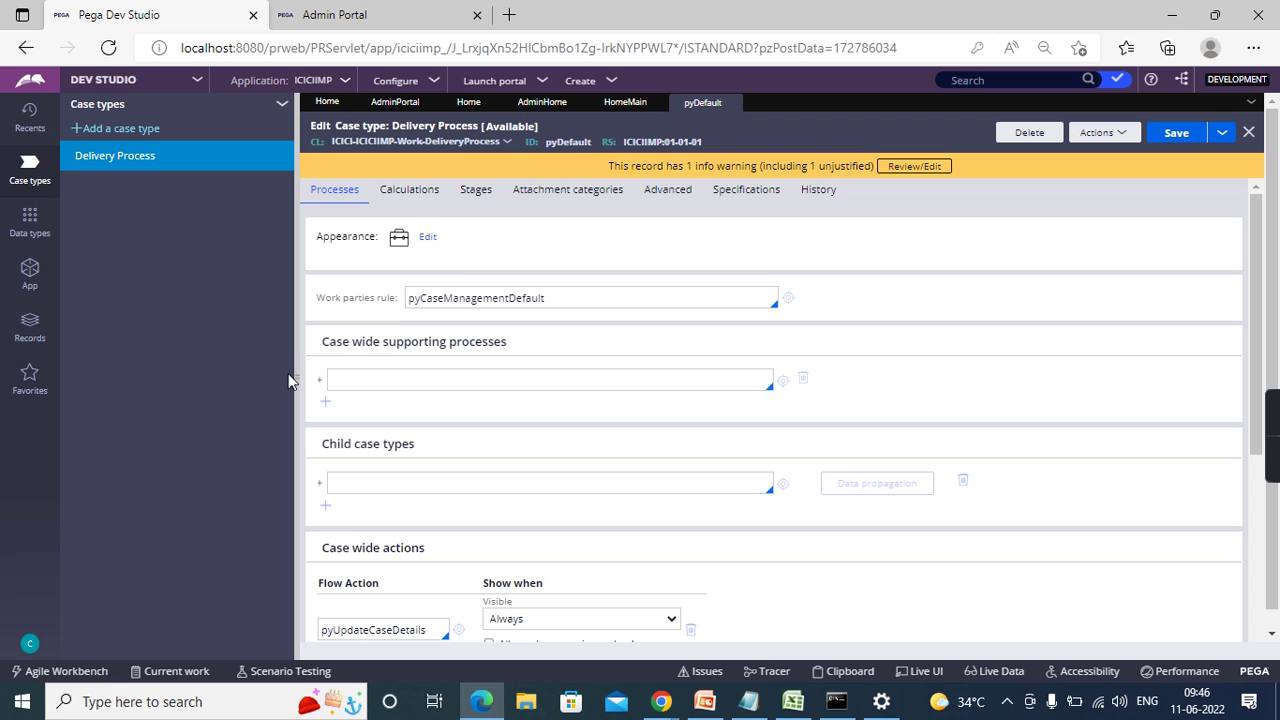
- Widen the pyDefault form and review its pyCaseManagementDefault work parties setting
drag(298, 364, 279, 364)
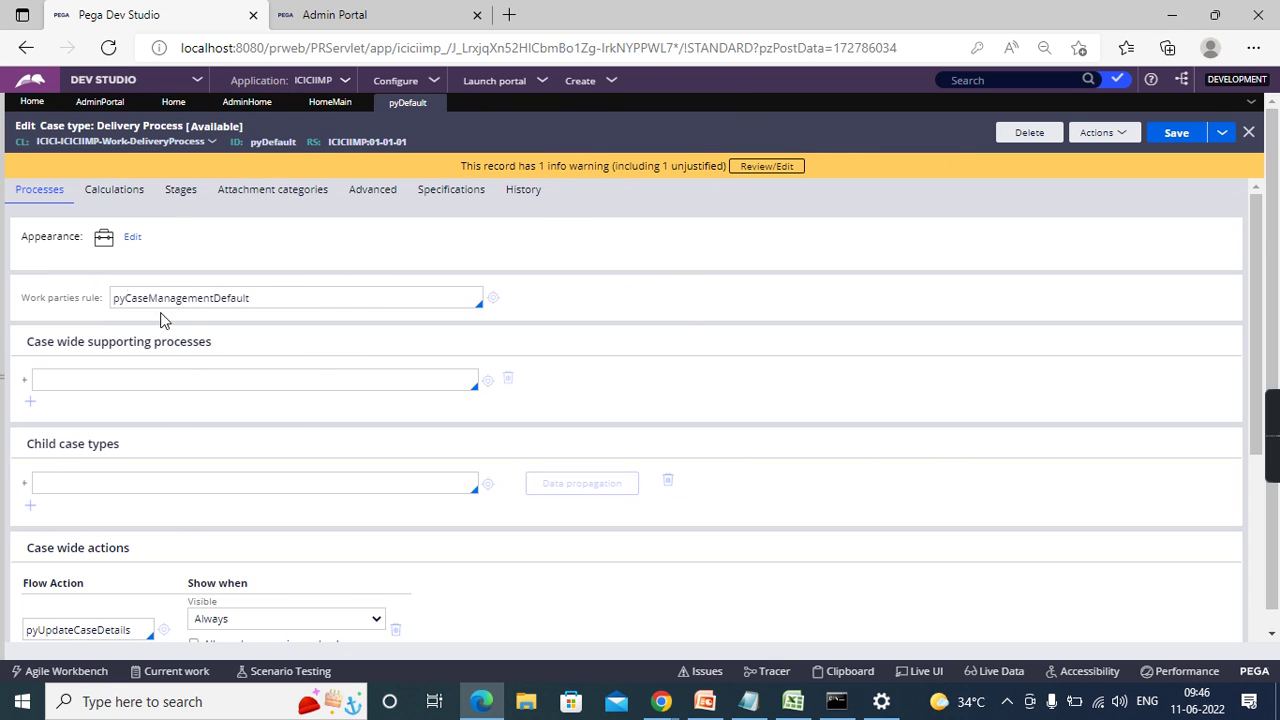
double_click(226, 299)
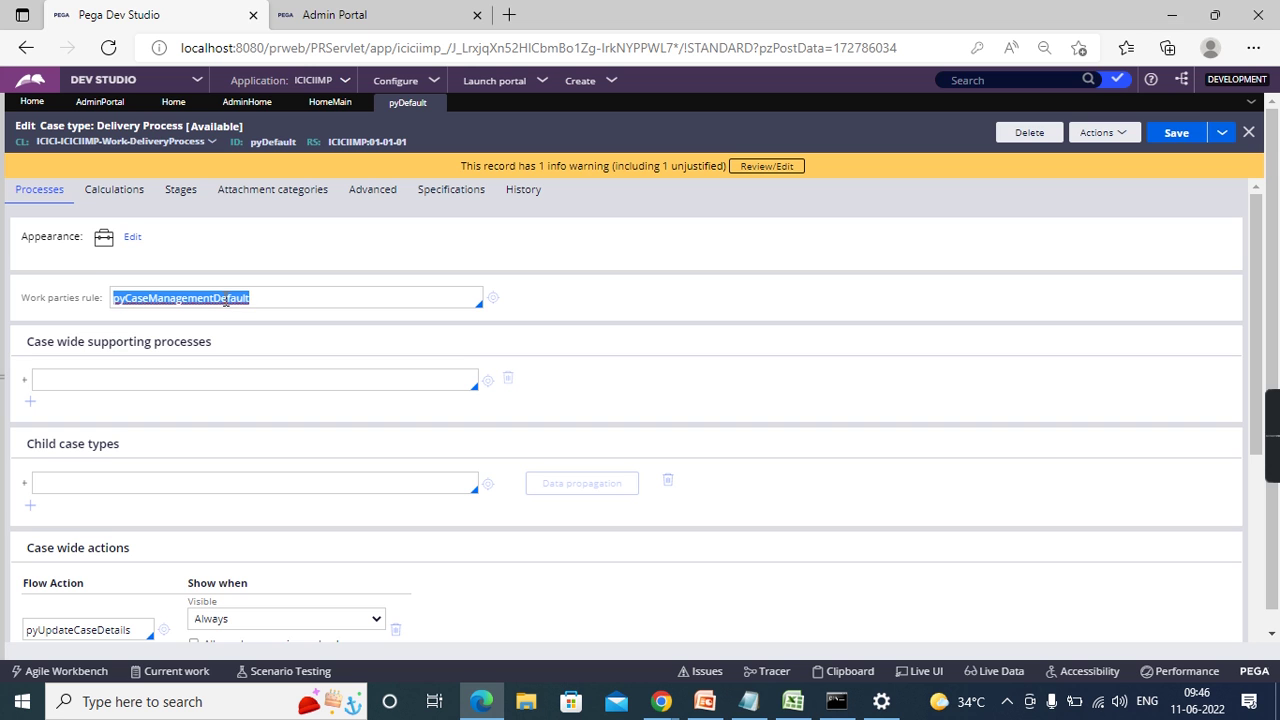
scroll(290, 434, down, 3)
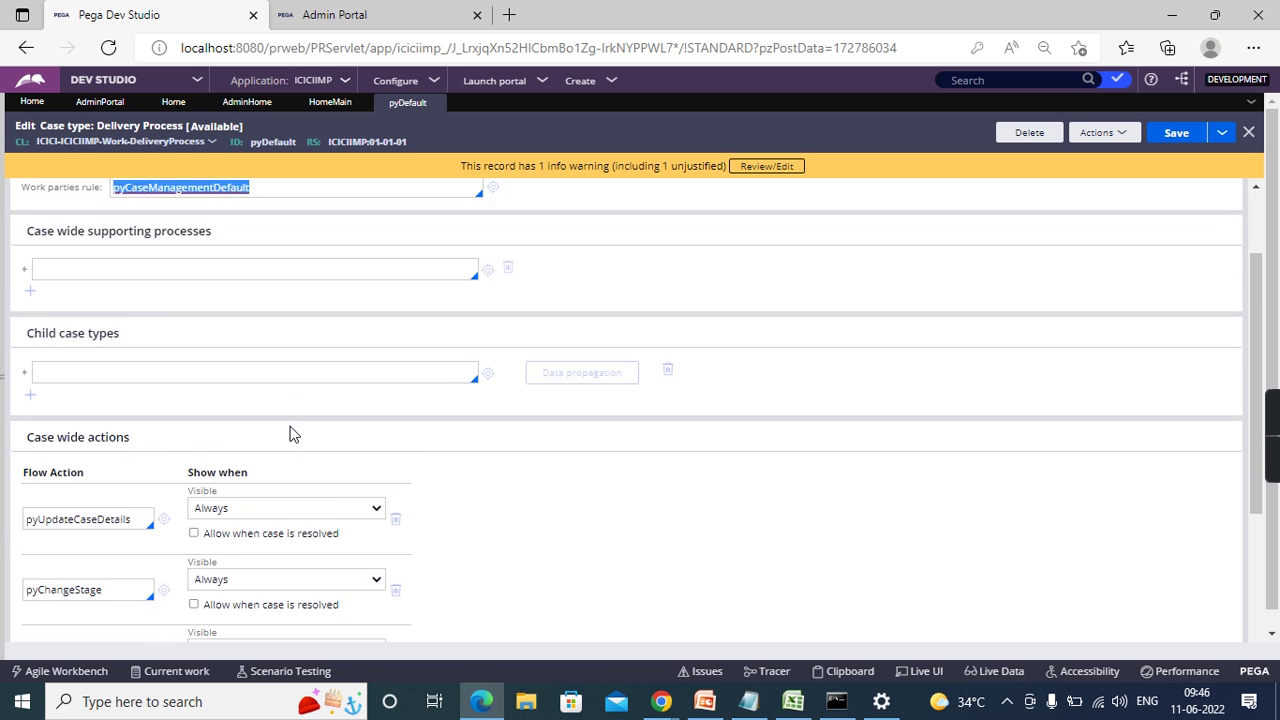
scroll(290, 434, up, 2)
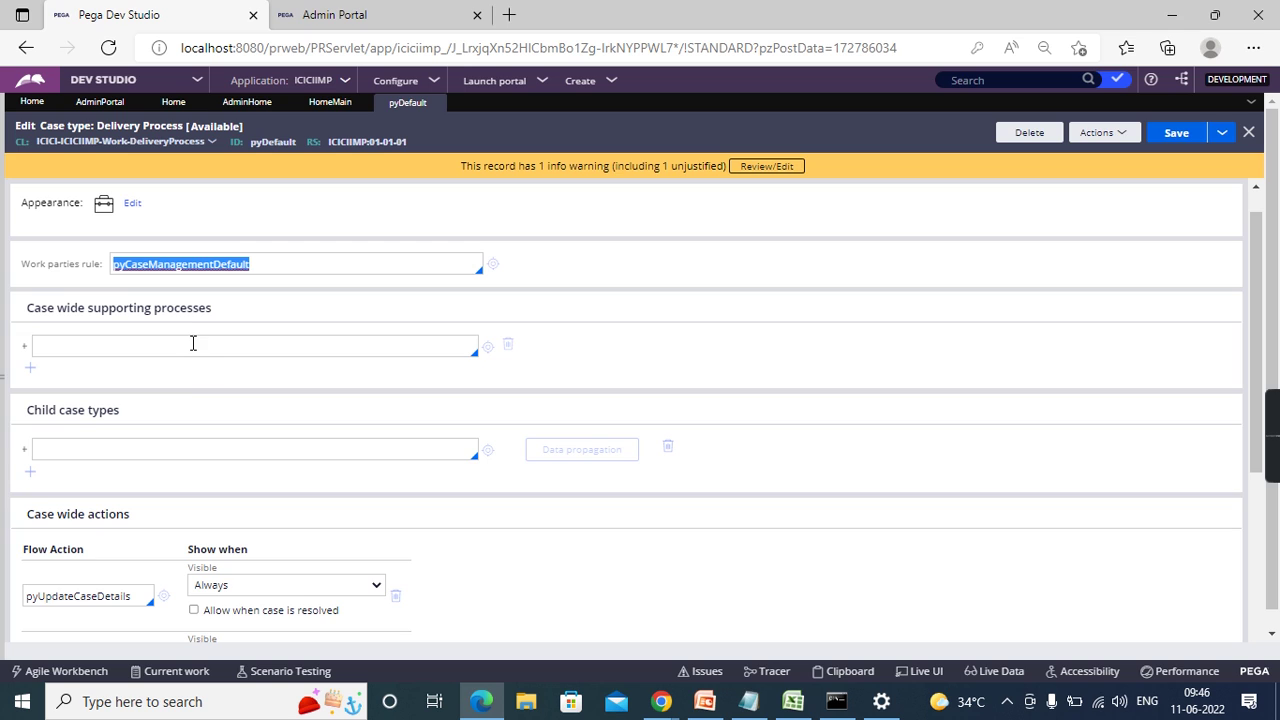
click(193, 343)
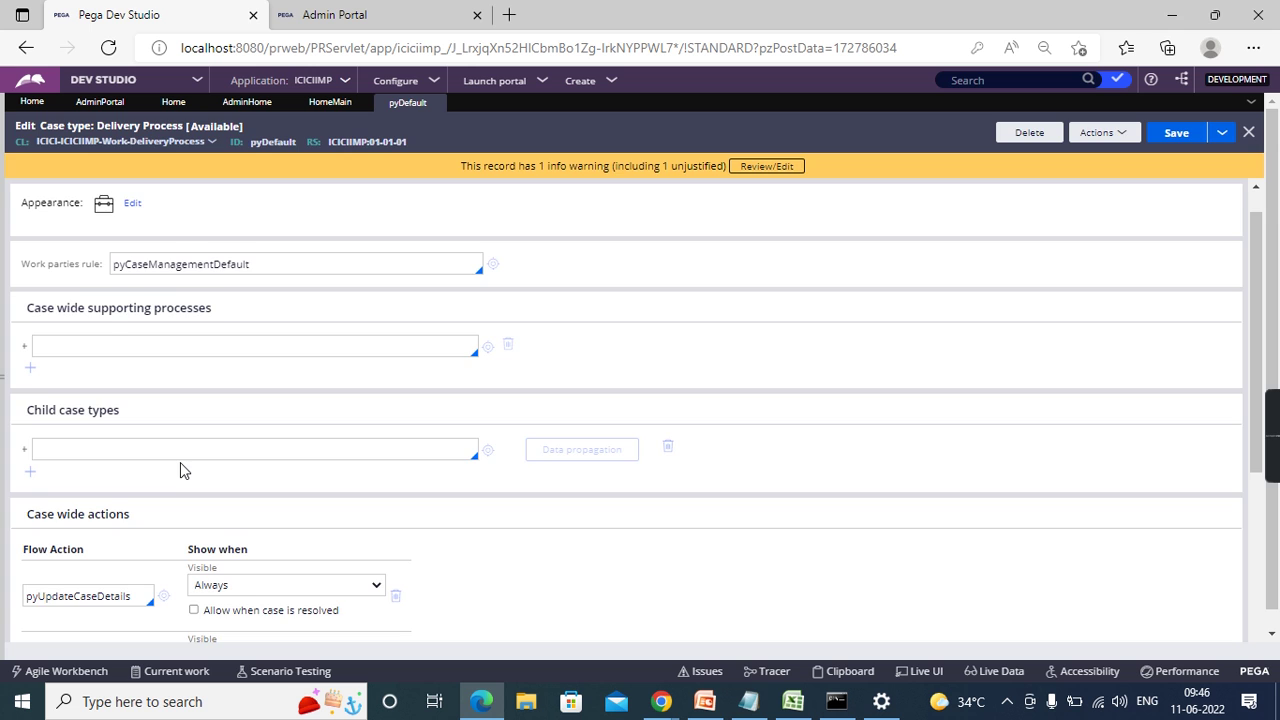
scroll(180, 466, down, 1)
scroll(180, 466, up, 2)
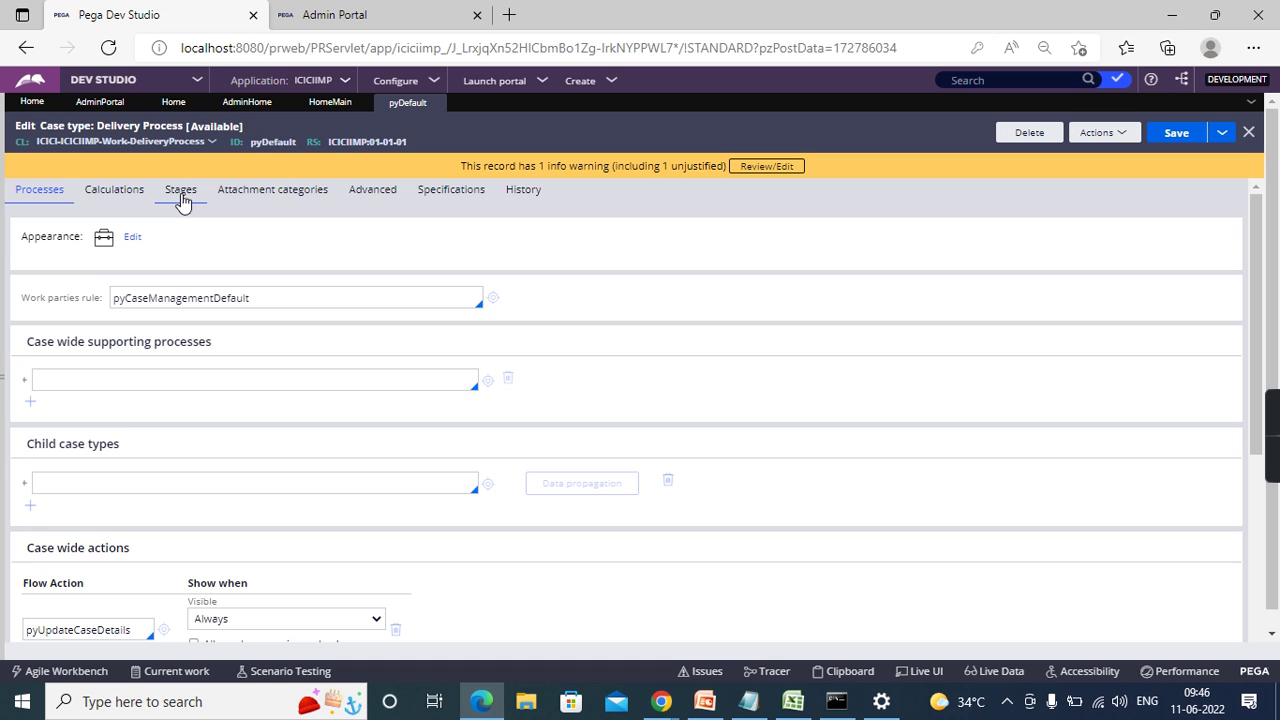
- Select the Create stage name on the Stages tab, then switch to the Excel stage sheet
click(181, 192)
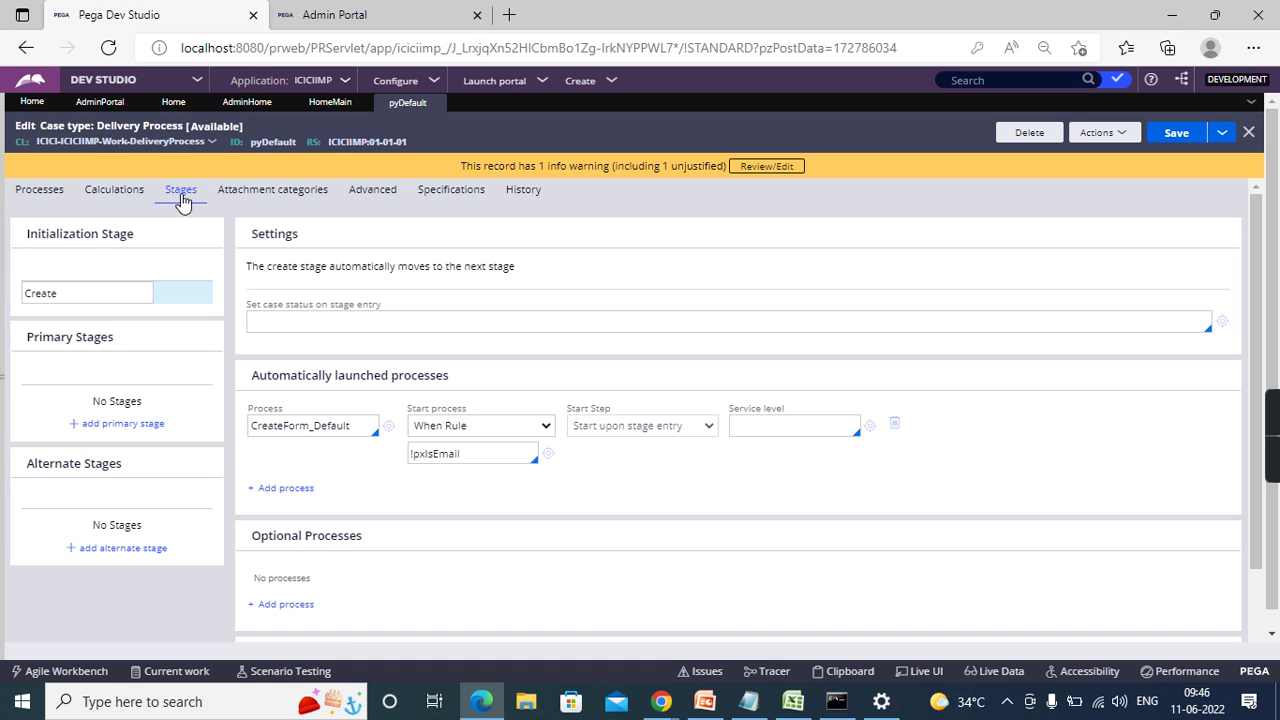
click(99, 286)
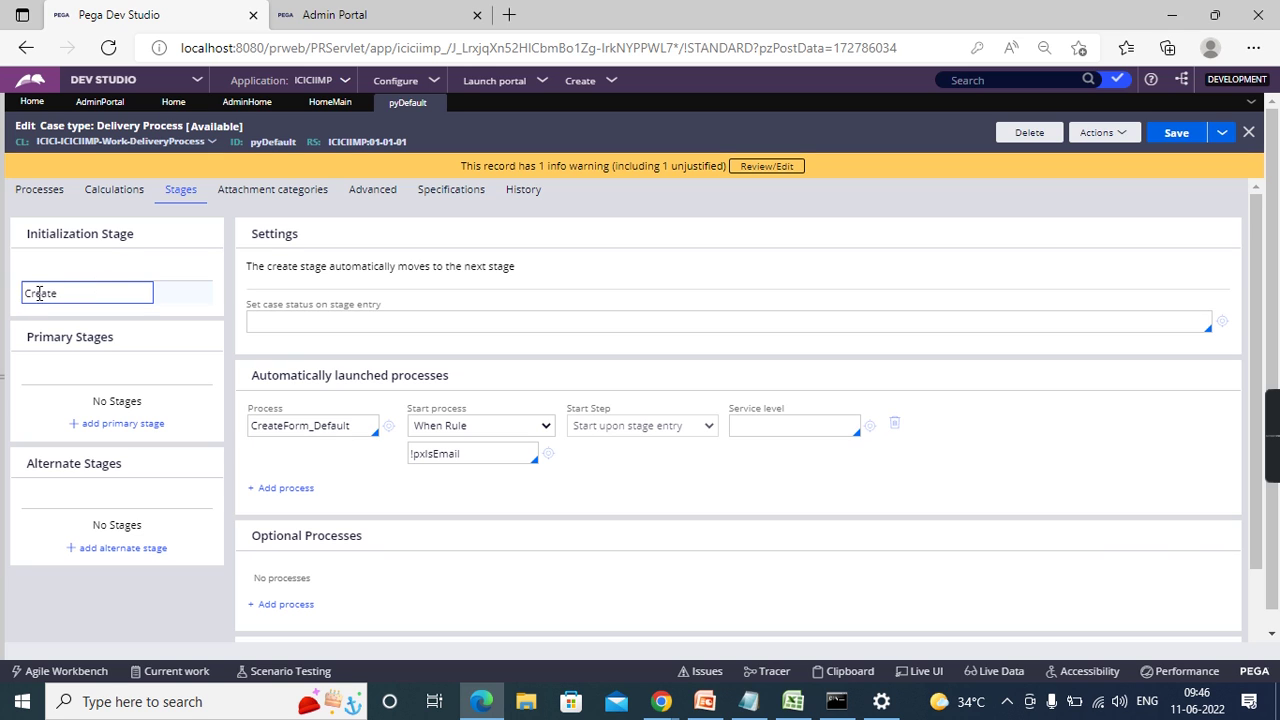
double_click(50, 290)
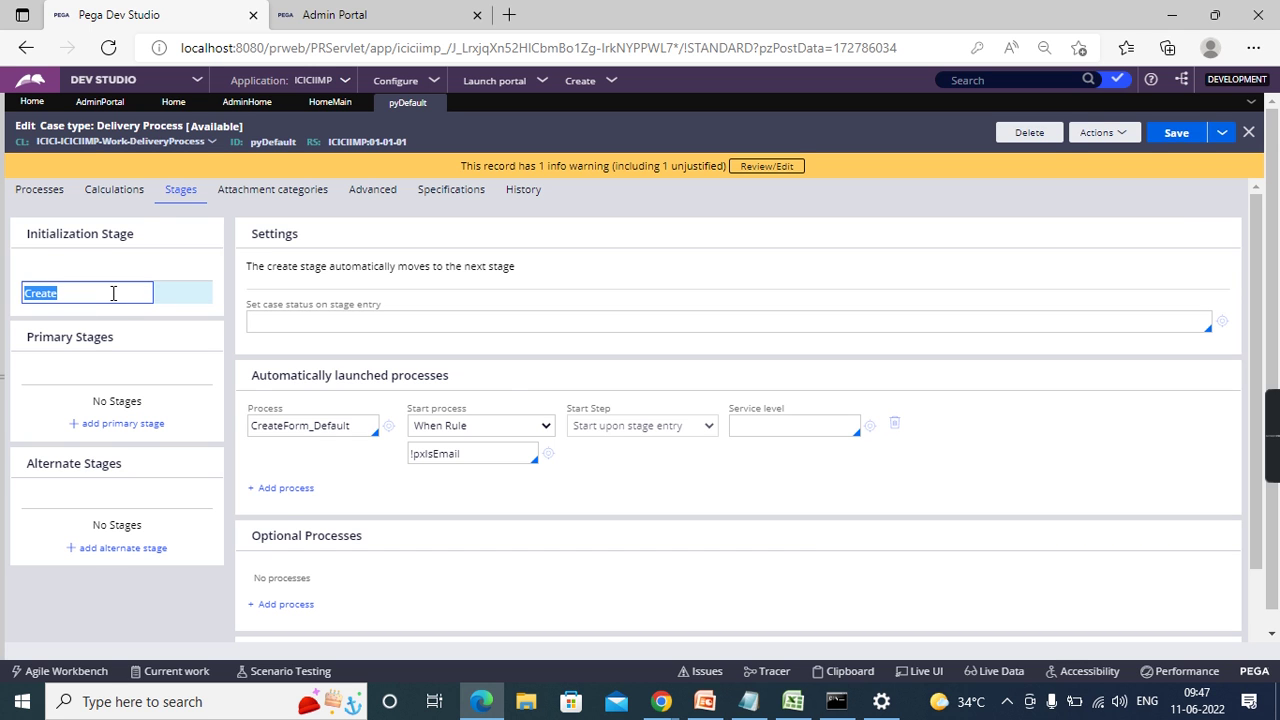
key(ctrl+Tab)
key(alt+Tab)
key(alt+Tab)
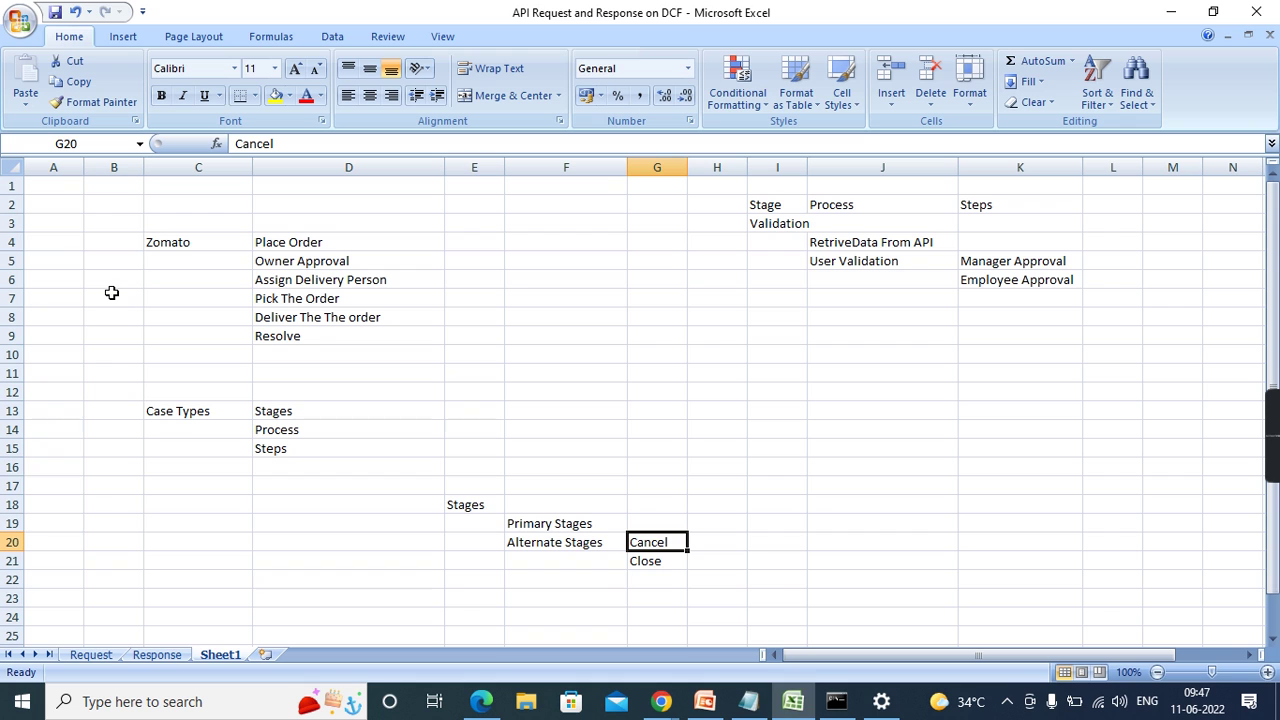
- Copy 'Place Order' from cell D4 and paste it over the Create stage name
click(341, 242)
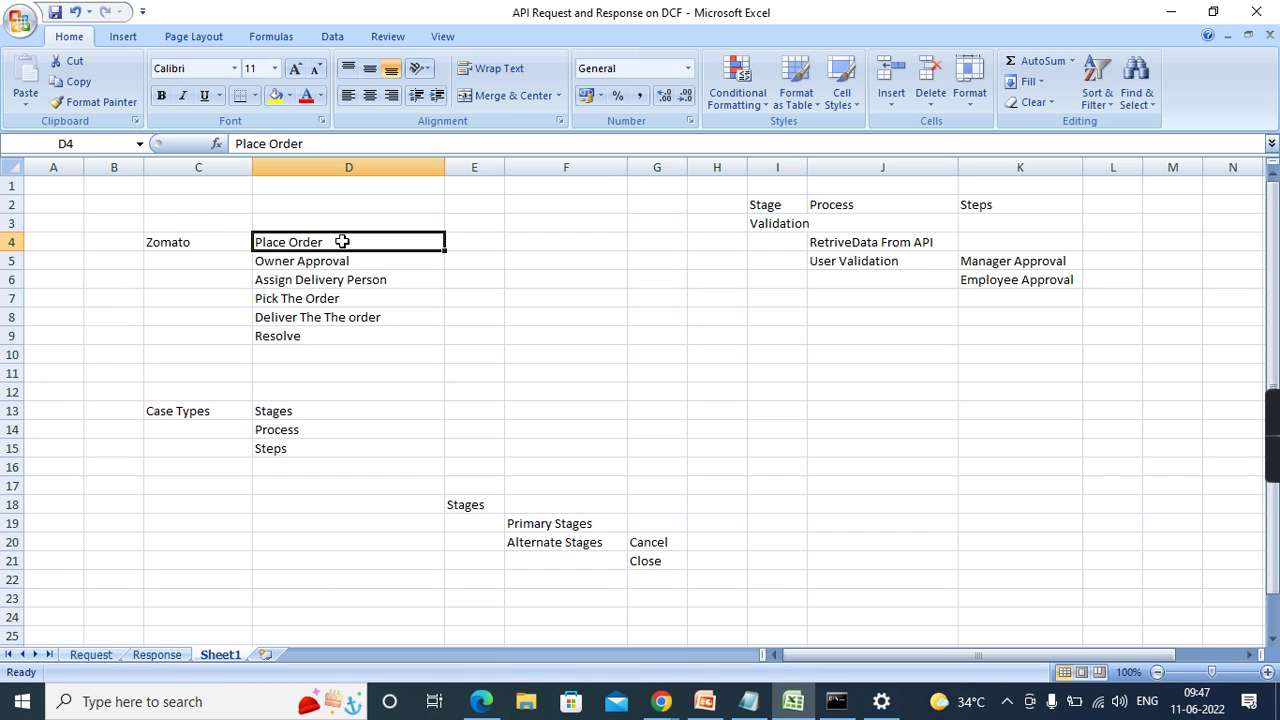
key(ctrl+c)
key(alt+Tab)
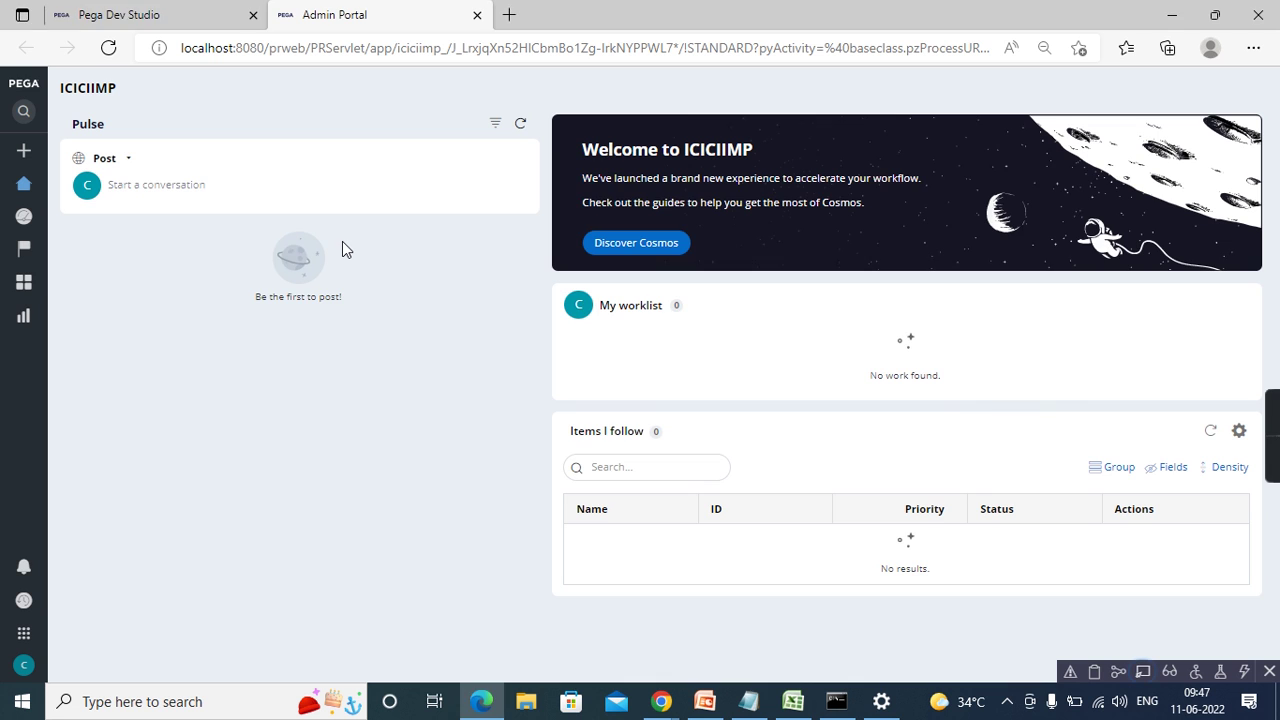
key(alt+Tab)
key(alt+Tab)
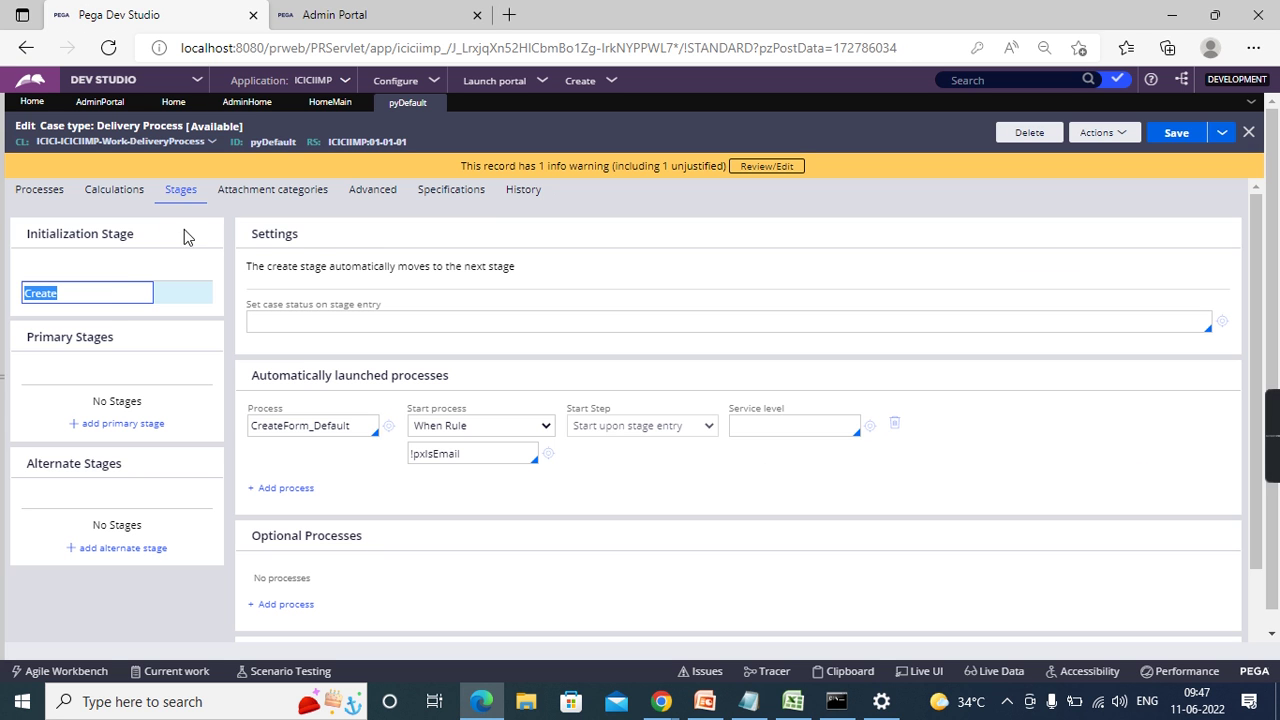
key(ctrl+v)
click(120, 428)
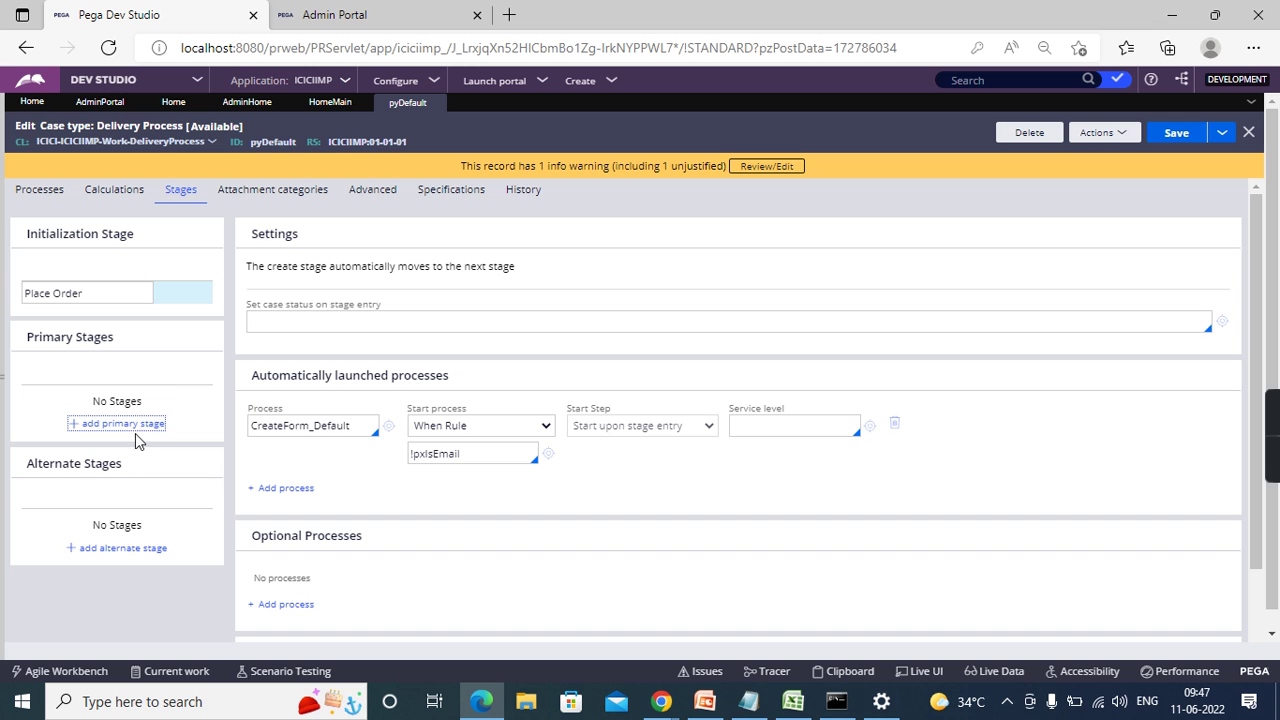
- Add a primary stage named 'Owner Approval', copied from cell D5
click(128, 425)
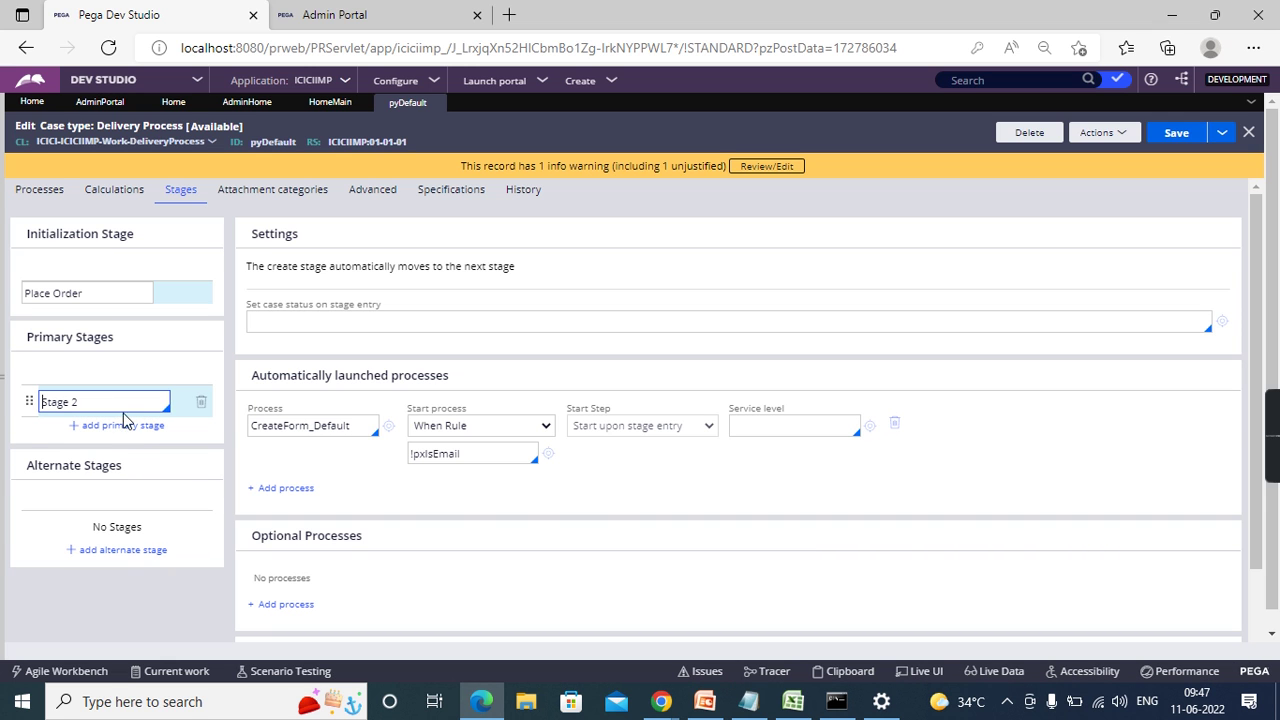
click(121, 402)
key(BackSpace)
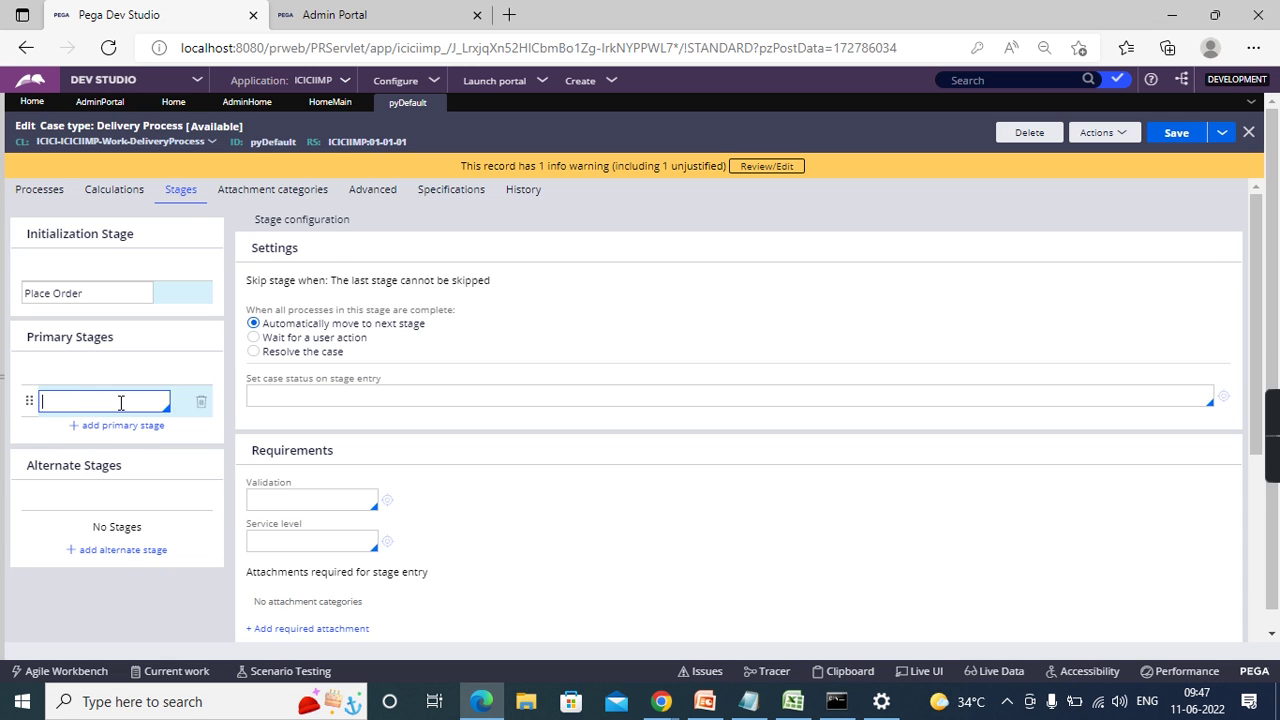
key(alt+Tab)
click(330, 259)
key(ctrl+c)
key(Right)
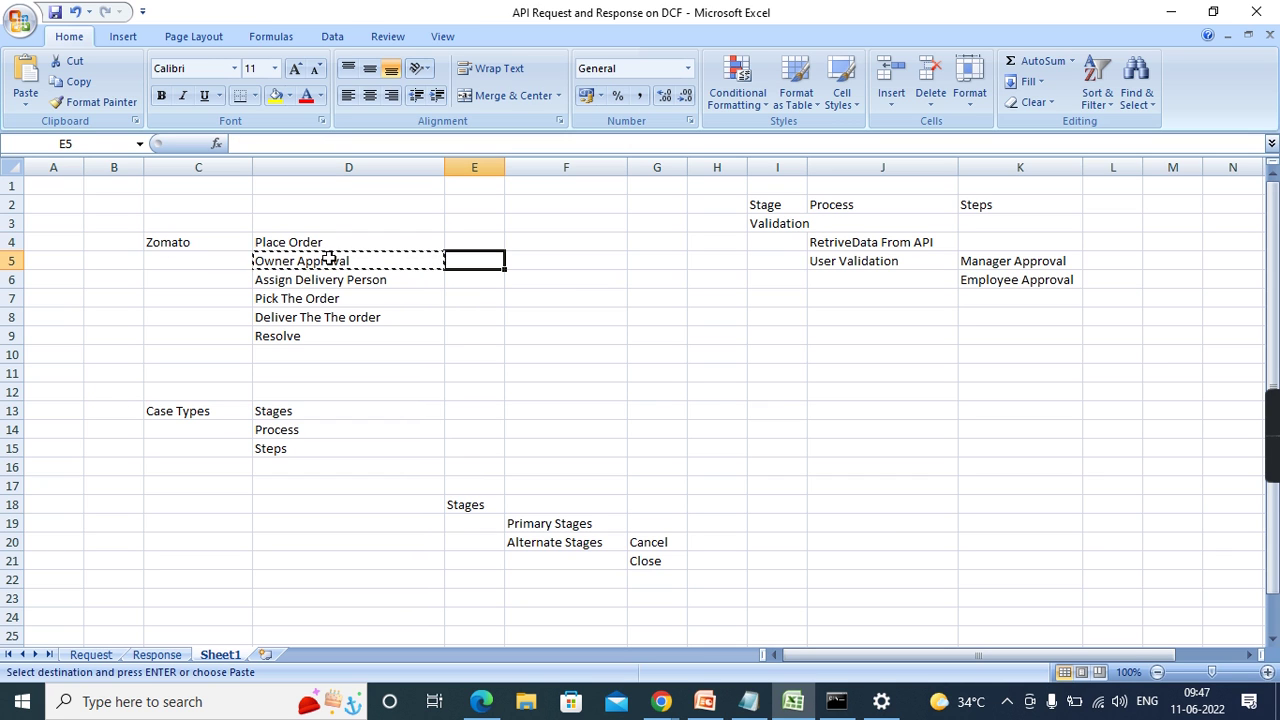
key(alt+Tab)
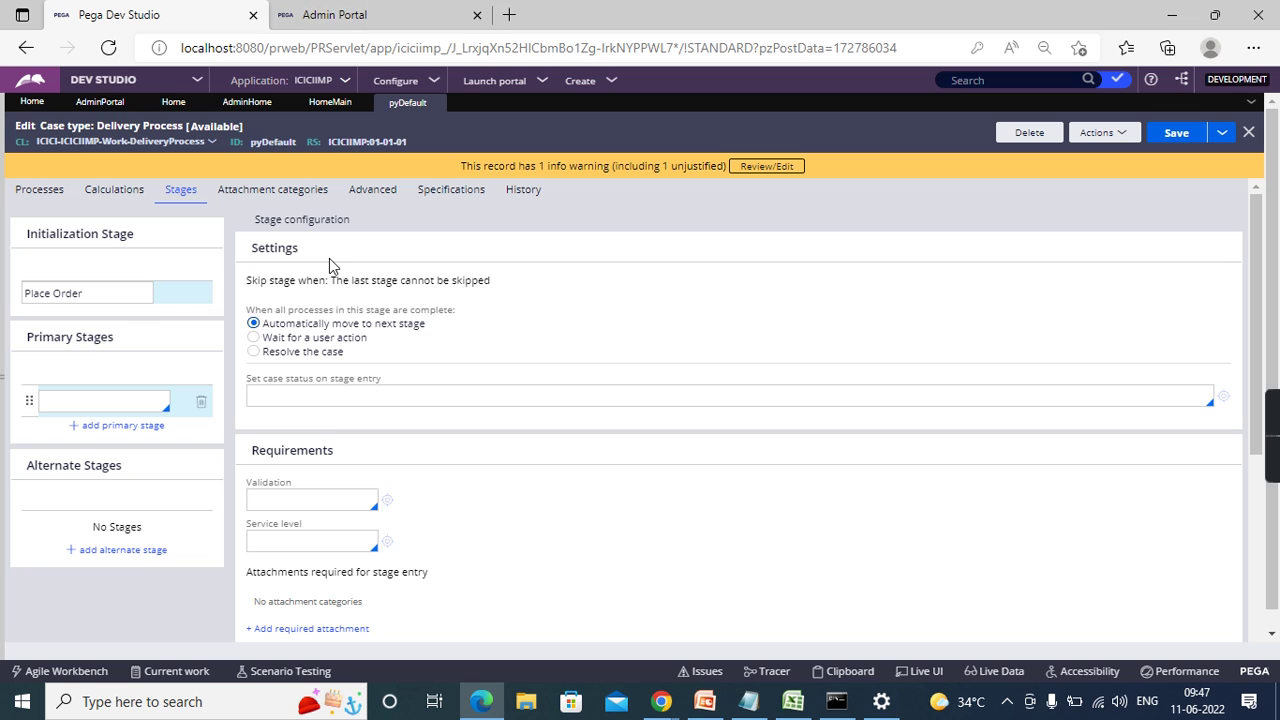
click(84, 404)
key(ctrl+v)
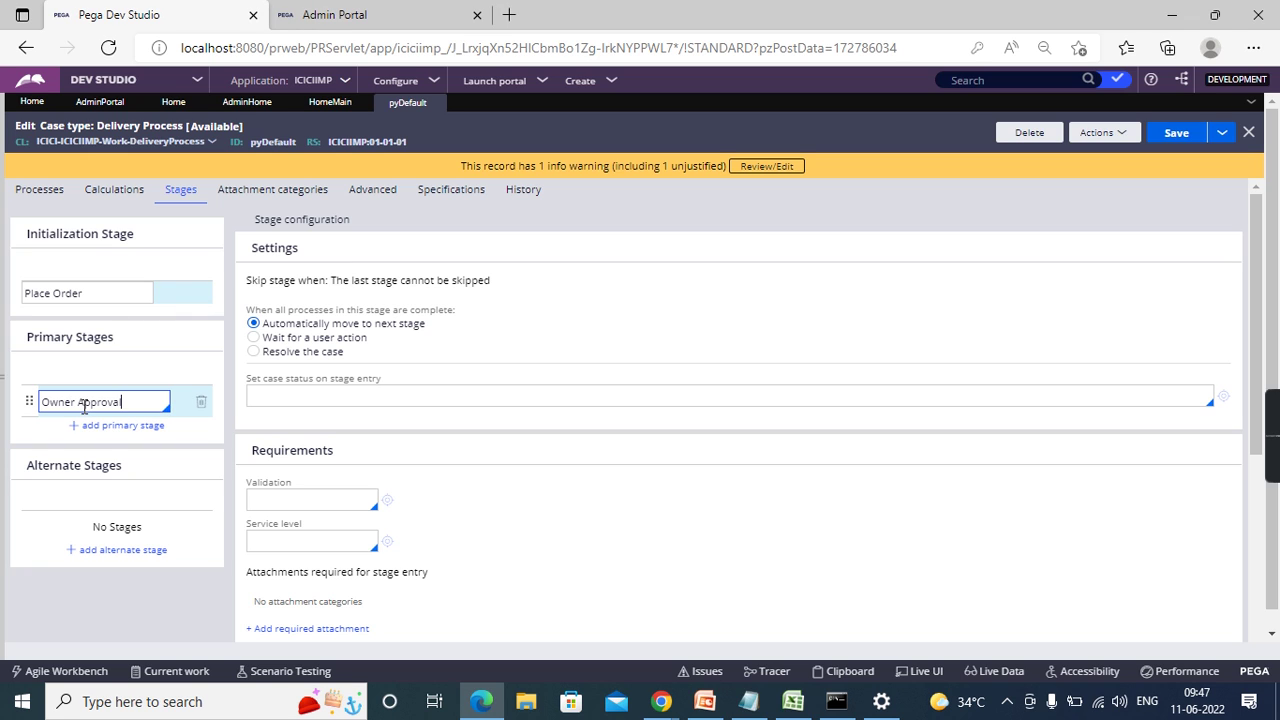
click(90, 425)
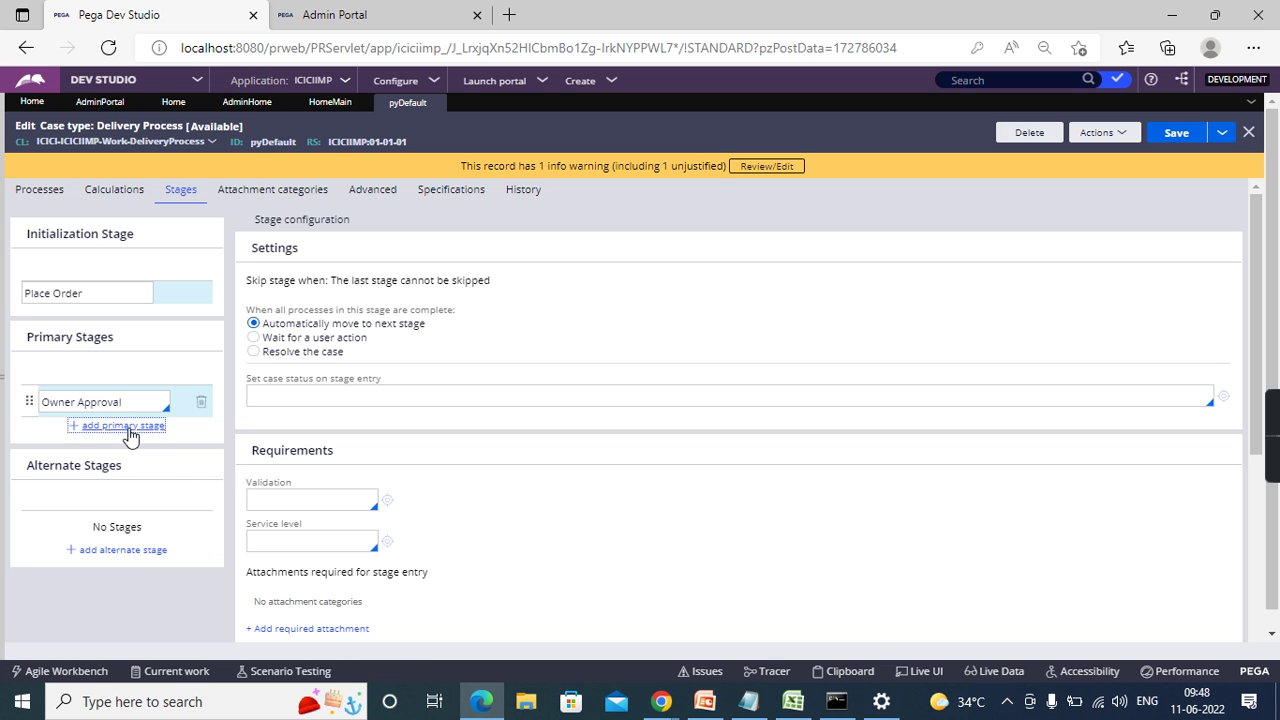
- Add a third primary stage named 'Assign Delivery Person' from the spreadsheet
click(125, 428)
key(alt+Tab)
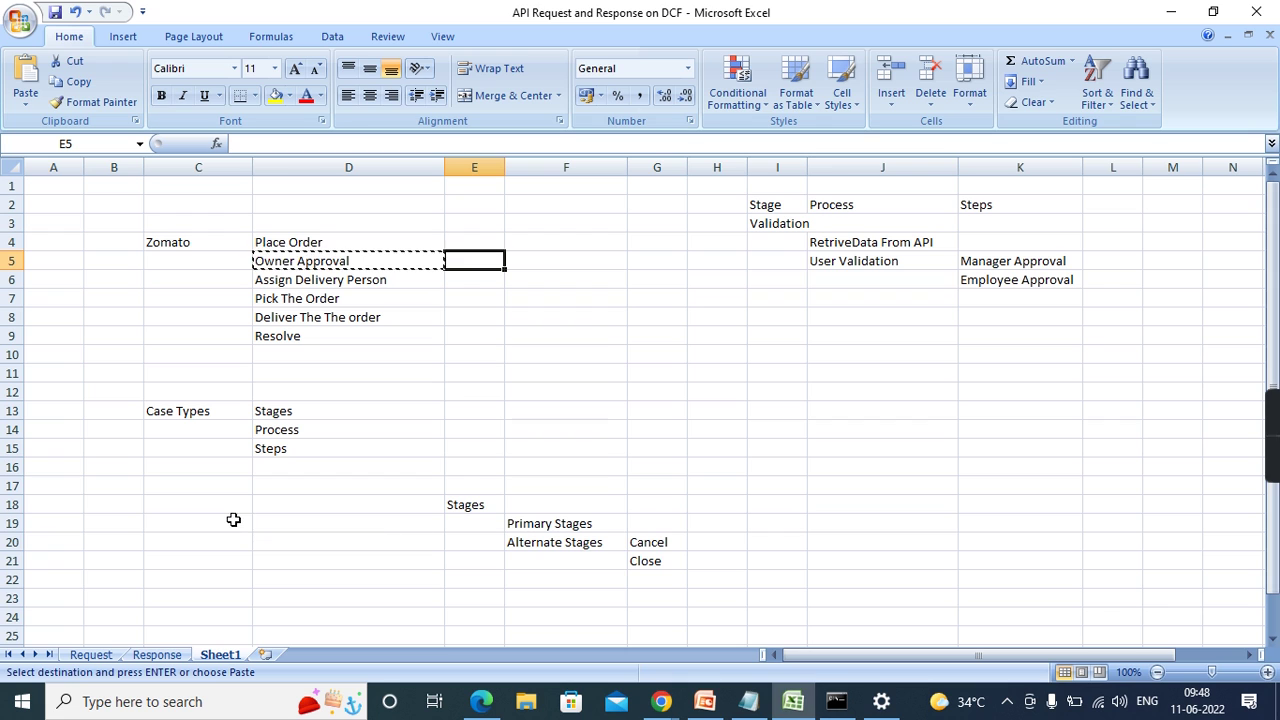
click(330, 280)
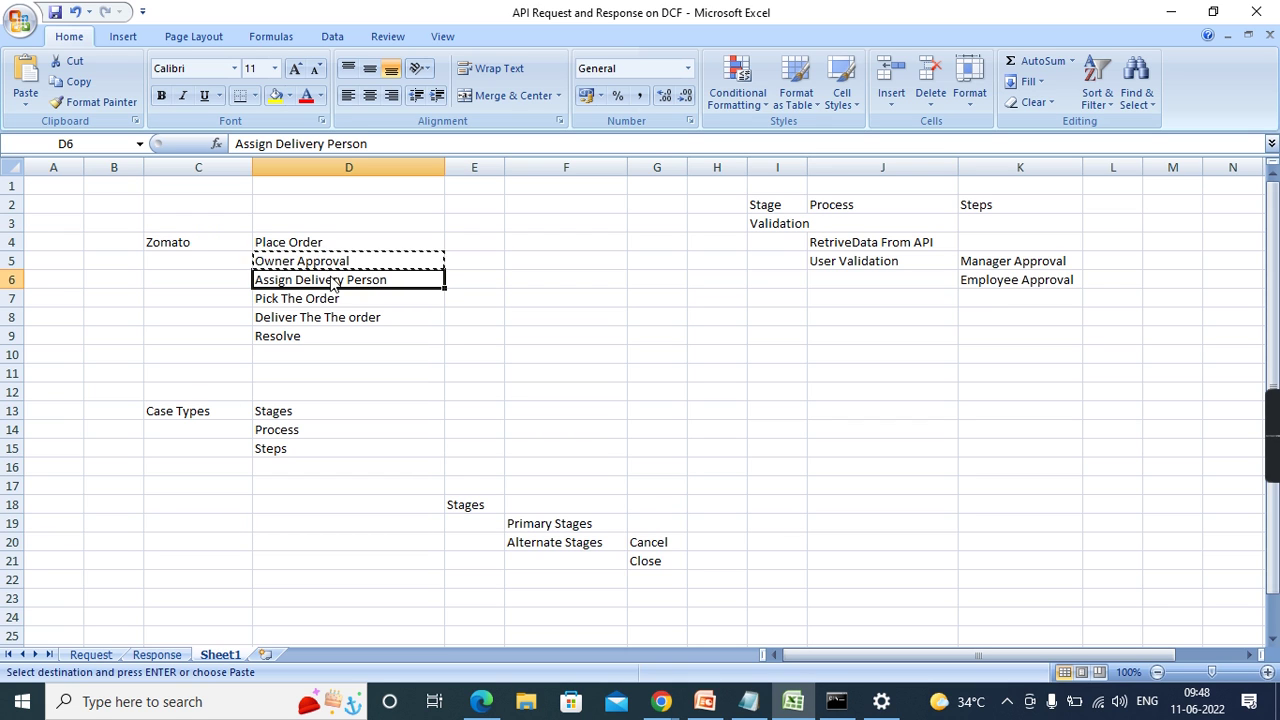
key(alt+Tab)
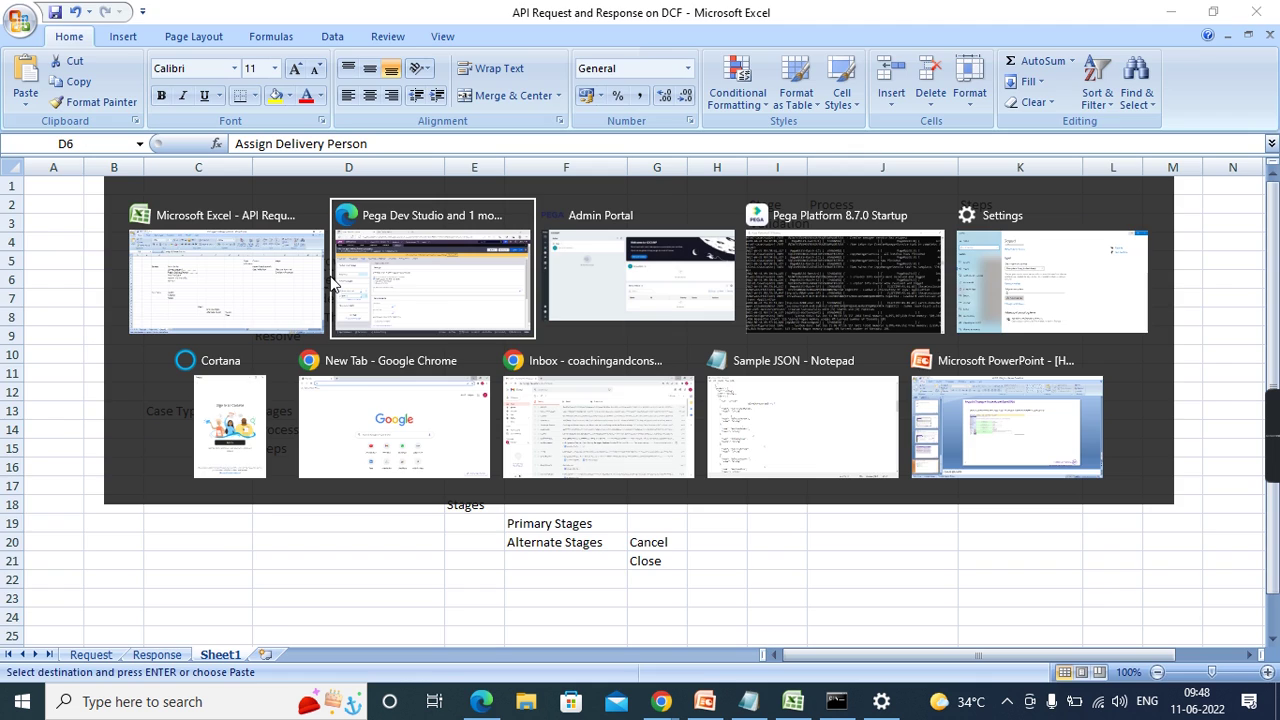
click(335, 283)
drag(43, 434, 87, 440)
key(ctrl+v)
- Add a fourth primary stage named 'Pick The Order' from the spreadsheet
click(99, 463)
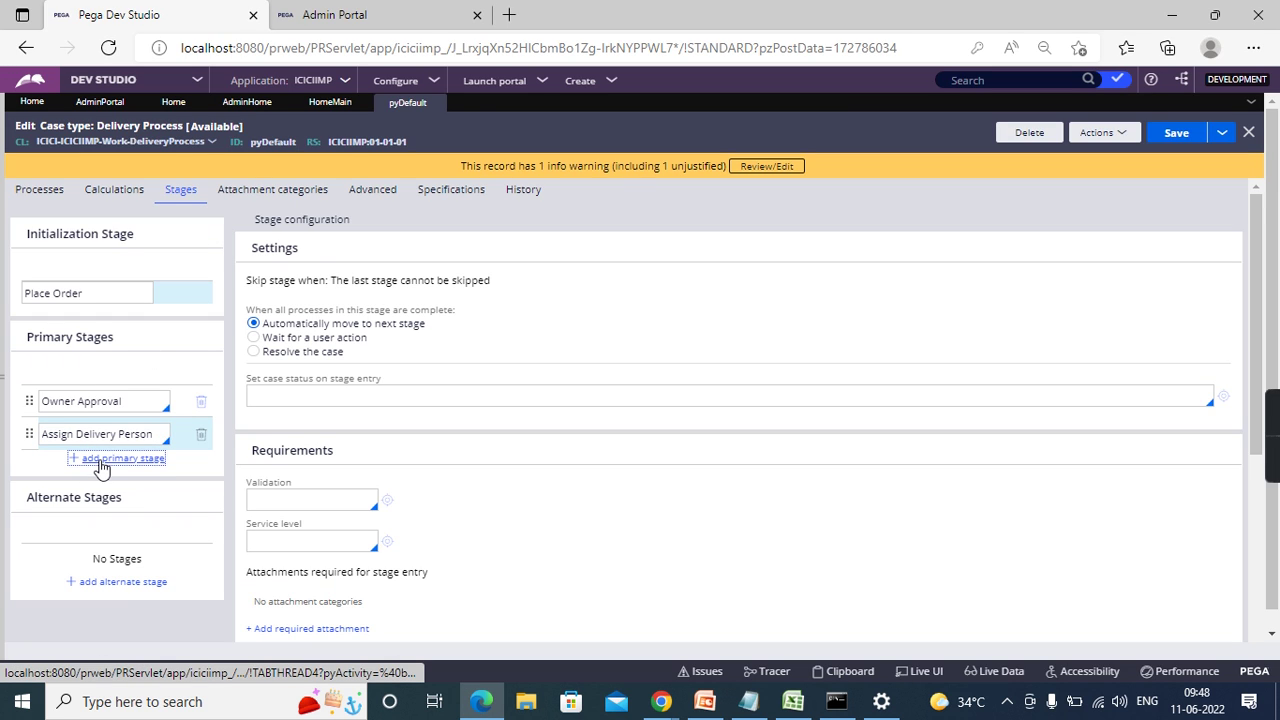
key(alt+Tab)
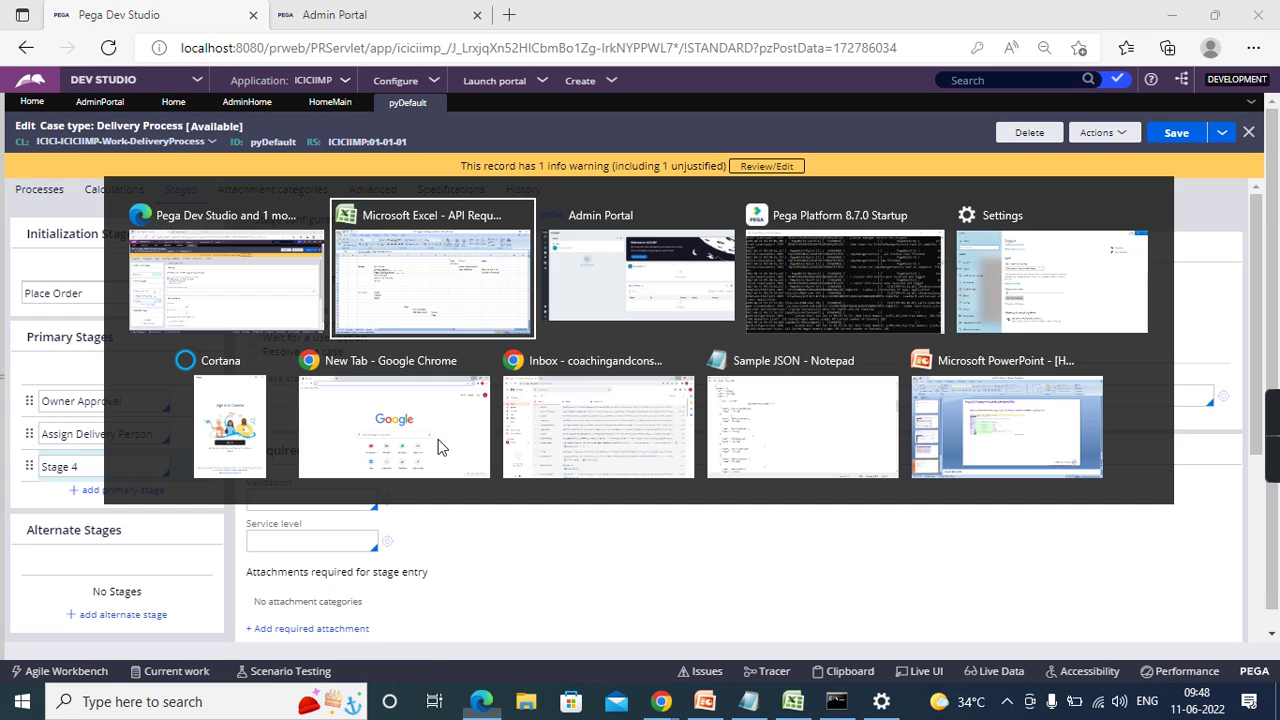
click(373, 298)
key(ctrl+c)
key(alt+Tab)
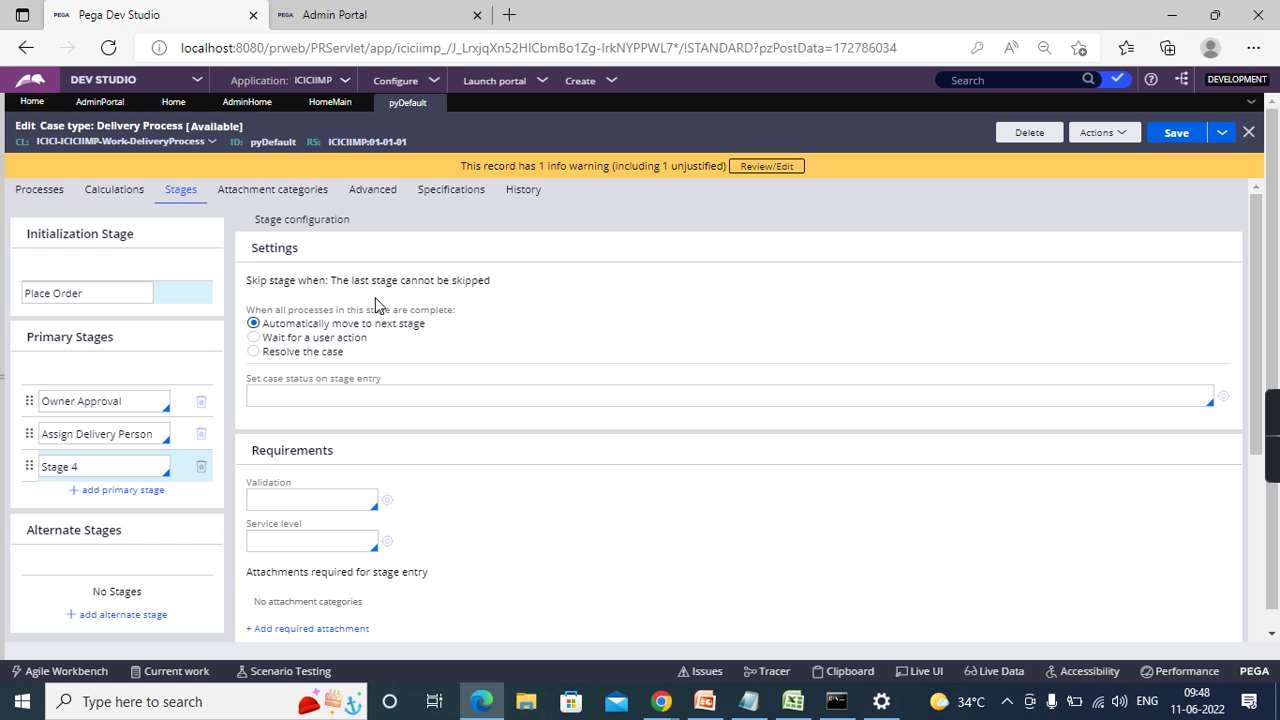
triple_click(129, 463)
key(ctrl+v)
- Add a fifth primary stage named 'Deliver The The order' from the spreadsheet
key(alt+Tab)
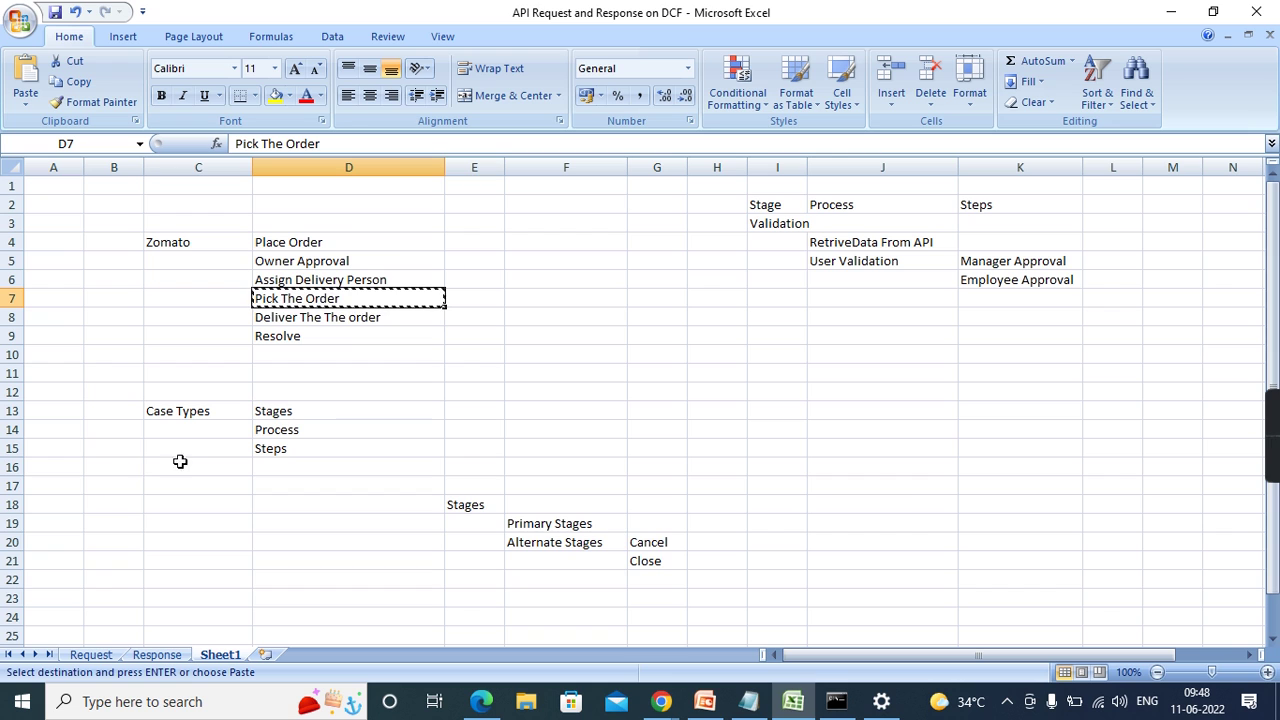
click(372, 316)
key(ctrl+c)
key(alt+Tab)
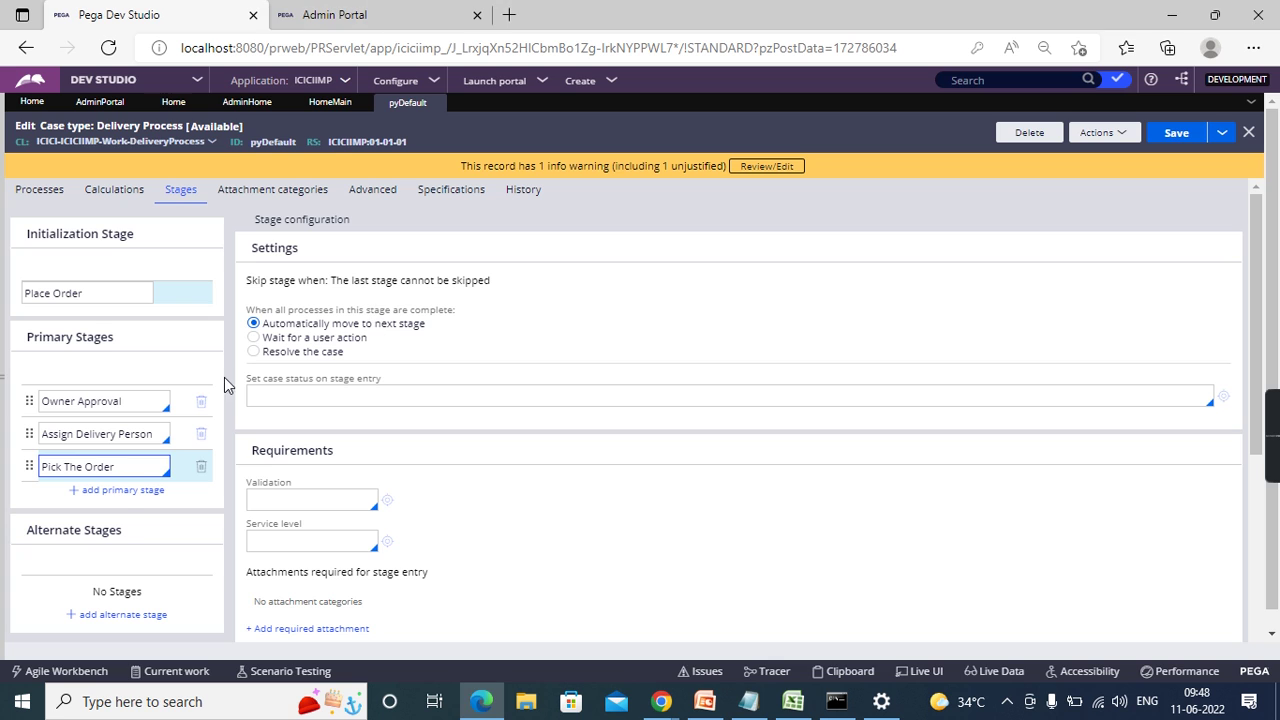
click(120, 490)
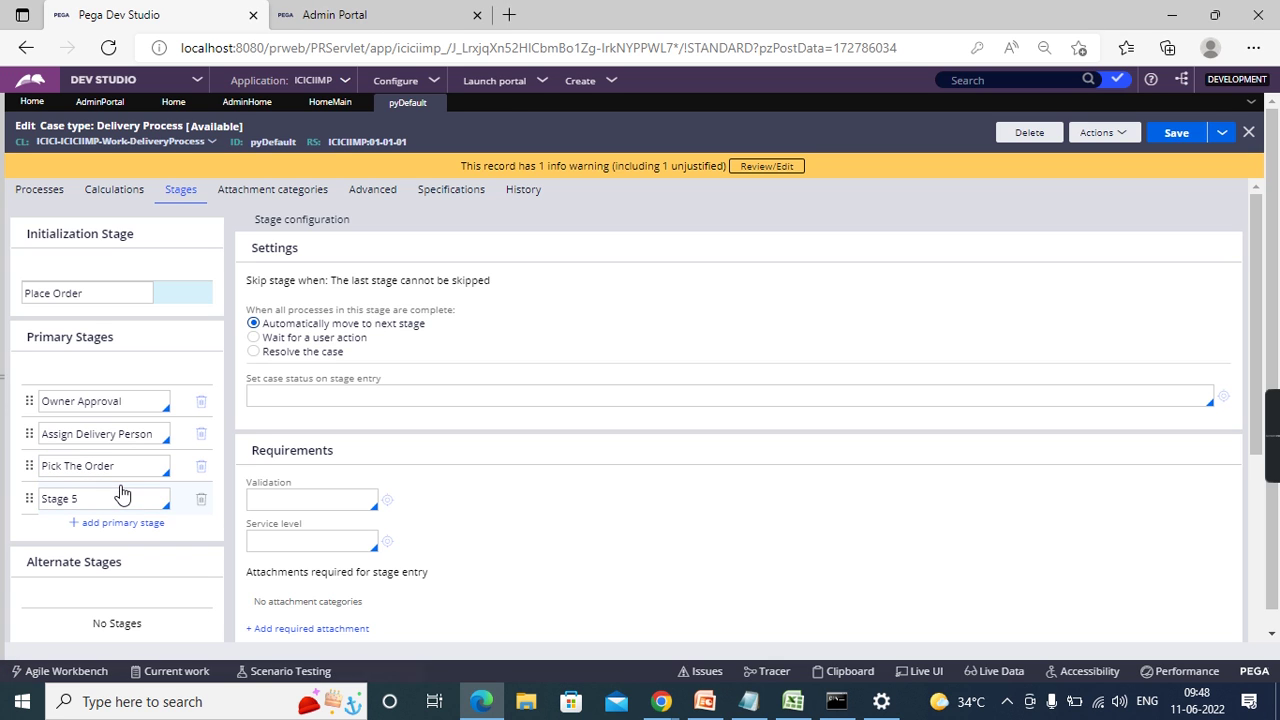
click(121, 499)
key(ctrl+a)
key(ctrl+v)
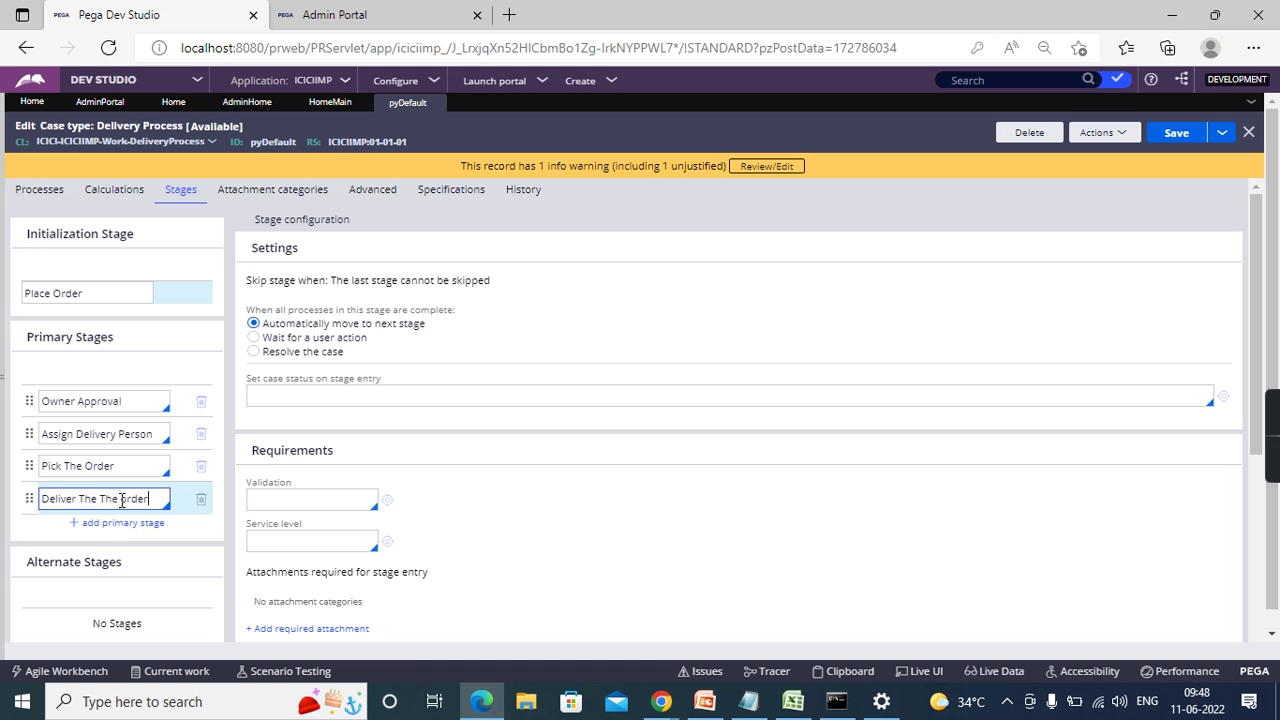
click(117, 525)
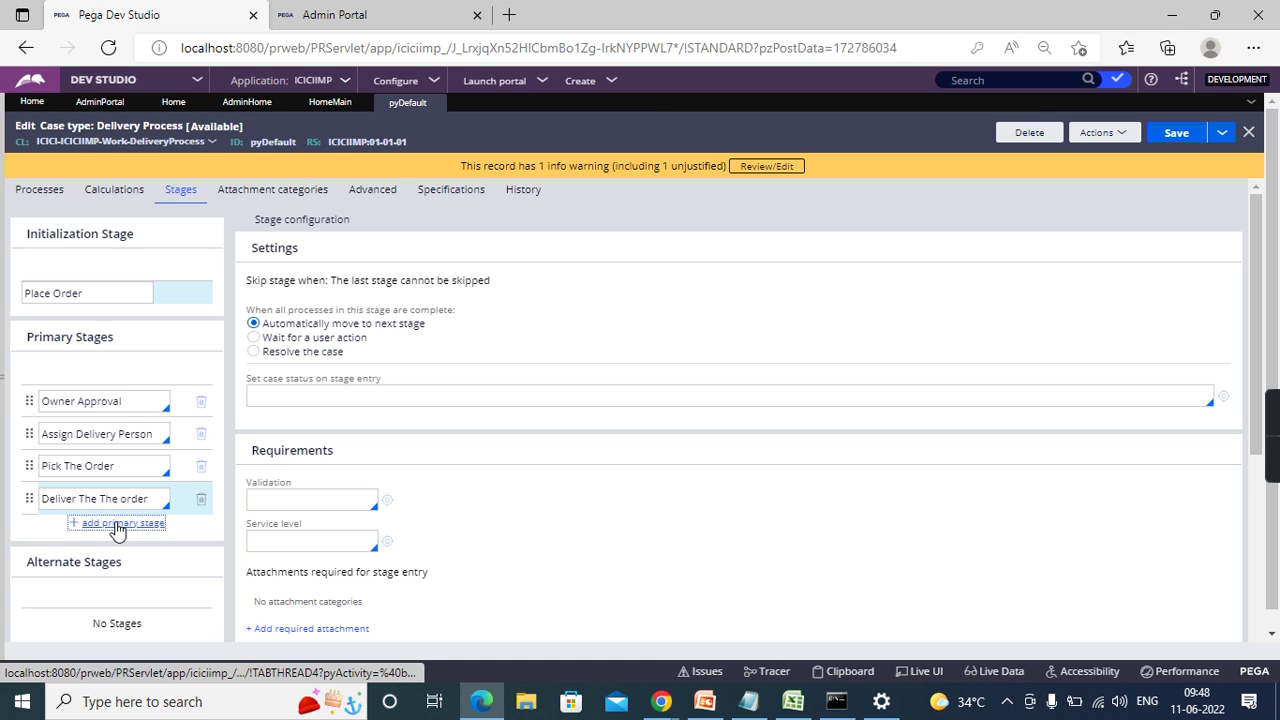
- Add a final primary stage named 'Resove' and select it
click(117, 527)
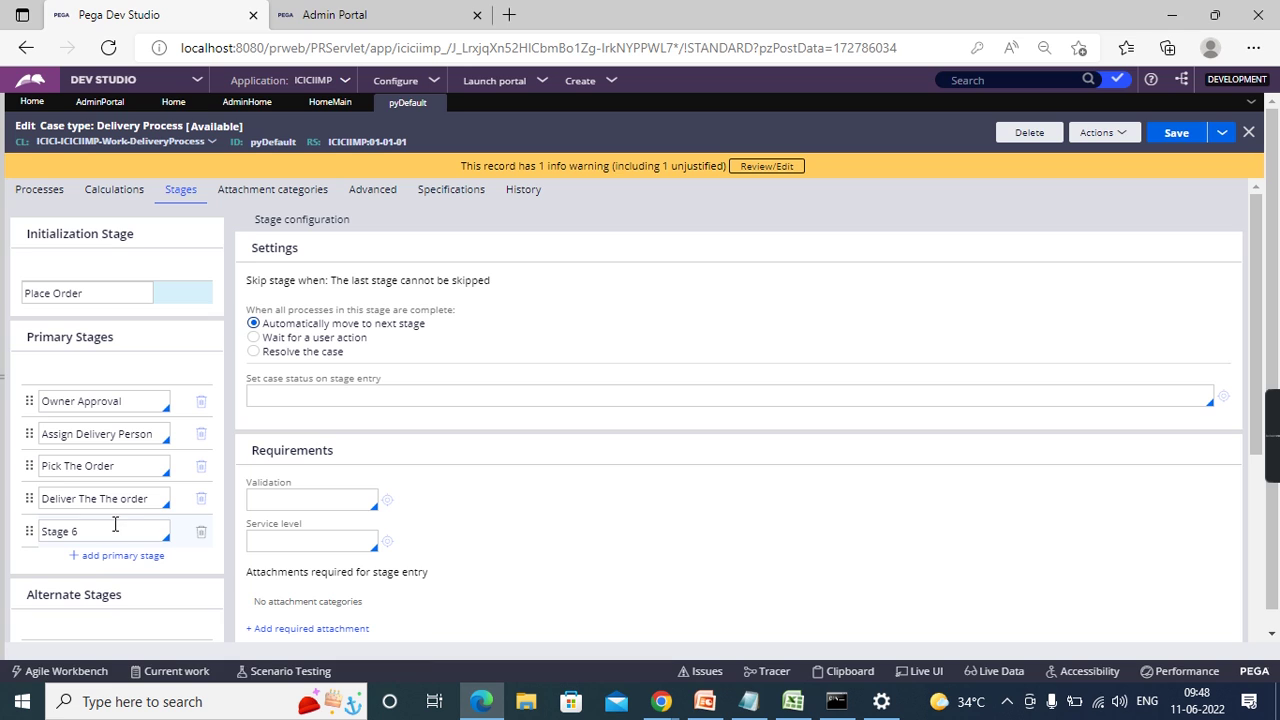
key(ctrl+a)
text(Res)
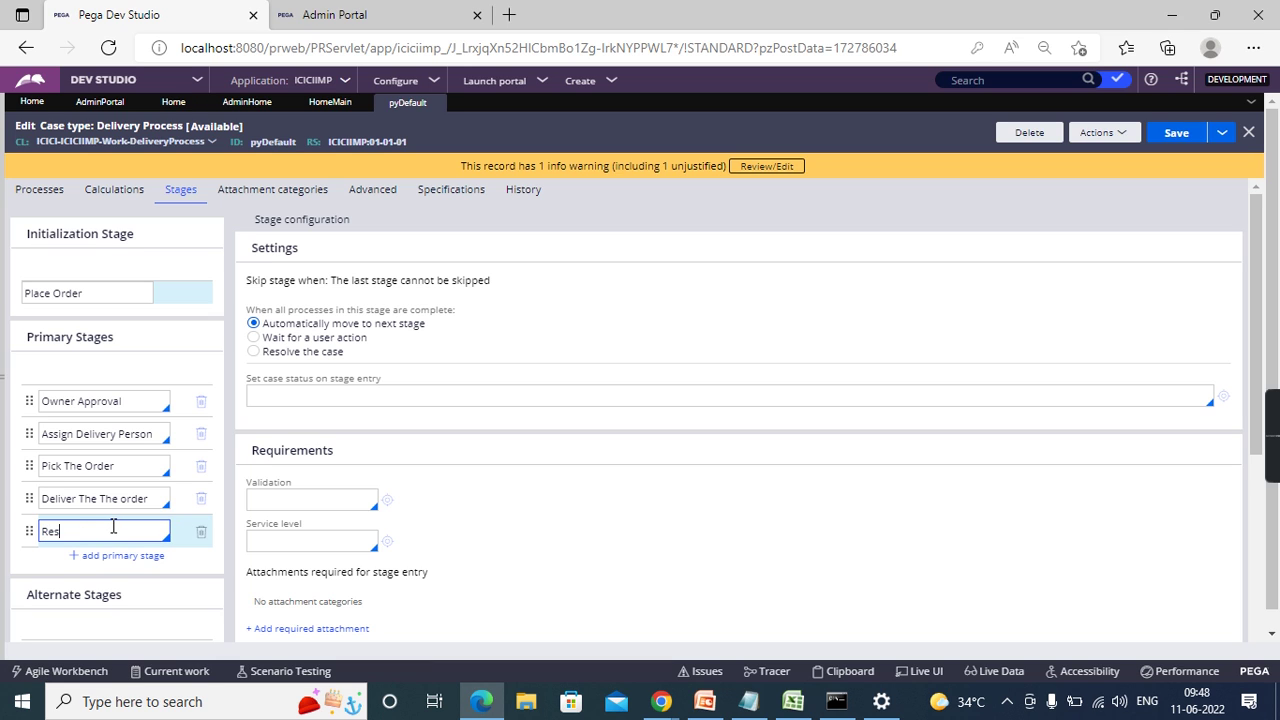
text(ove)
click(571, 511)
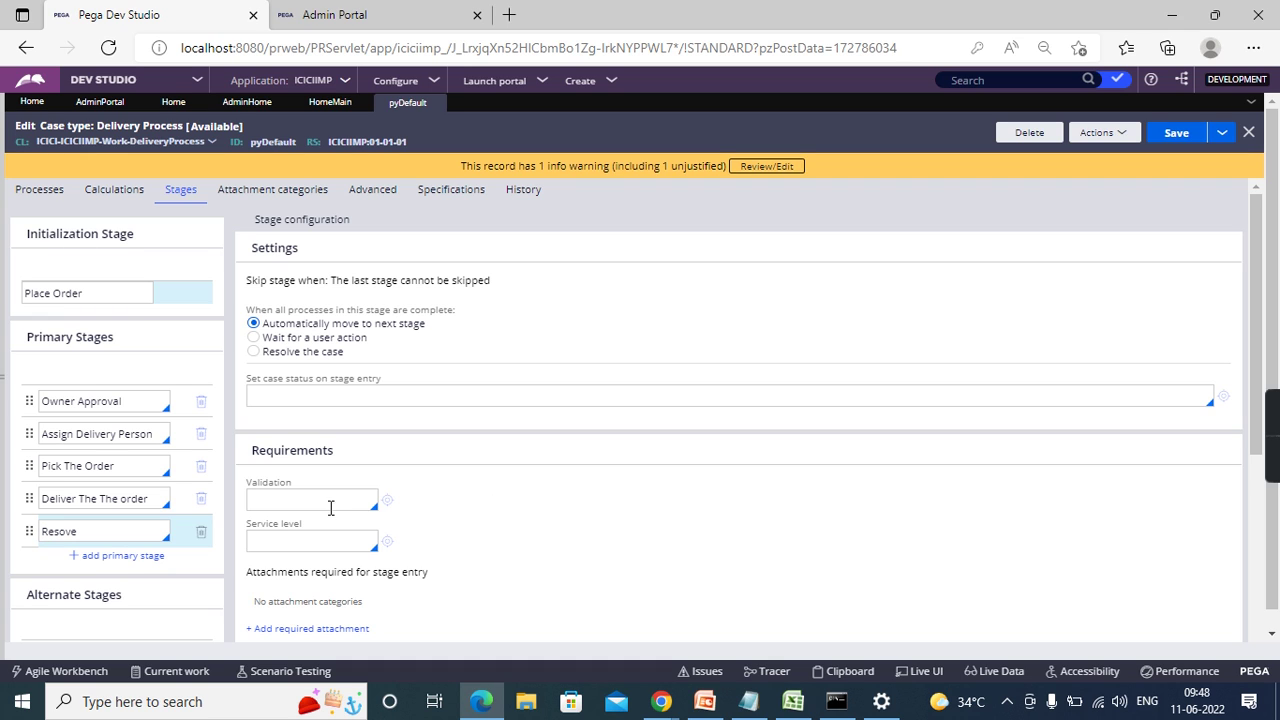
click(101, 540)
- Set the Resove stage to resolve the case with status Resolved-Completed
click(254, 352)
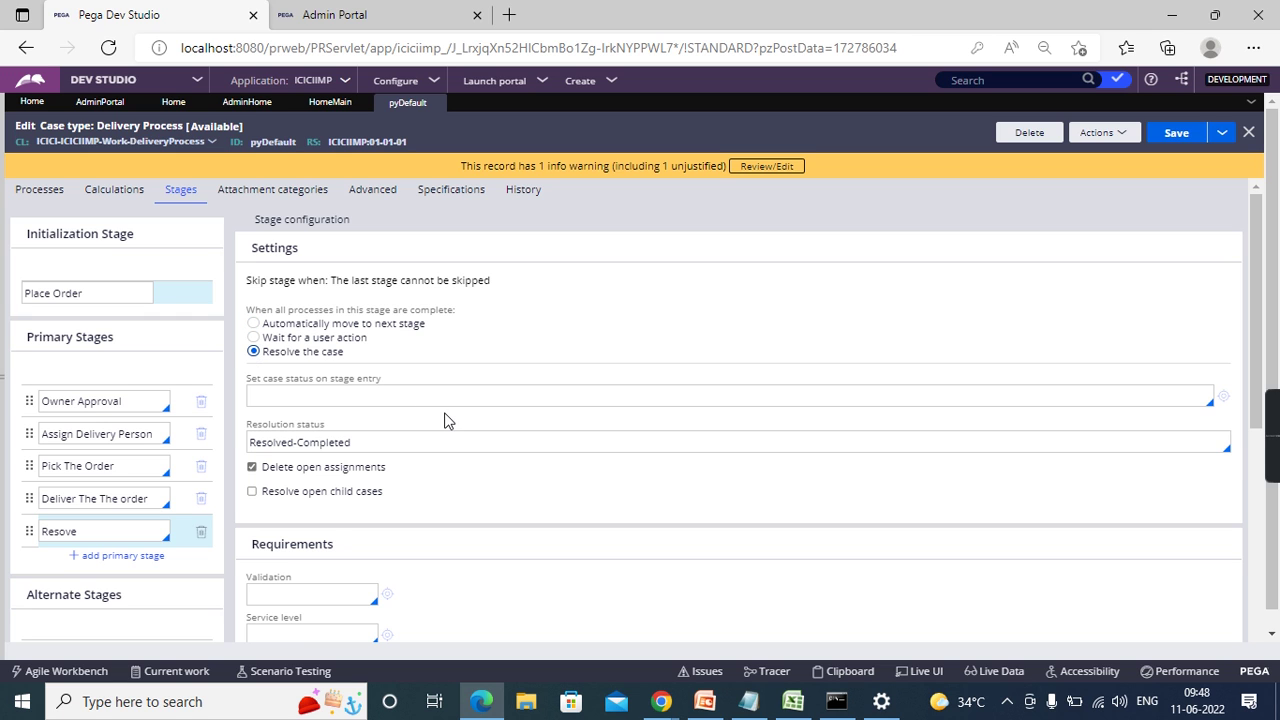
scroll(434, 506, down, 2)
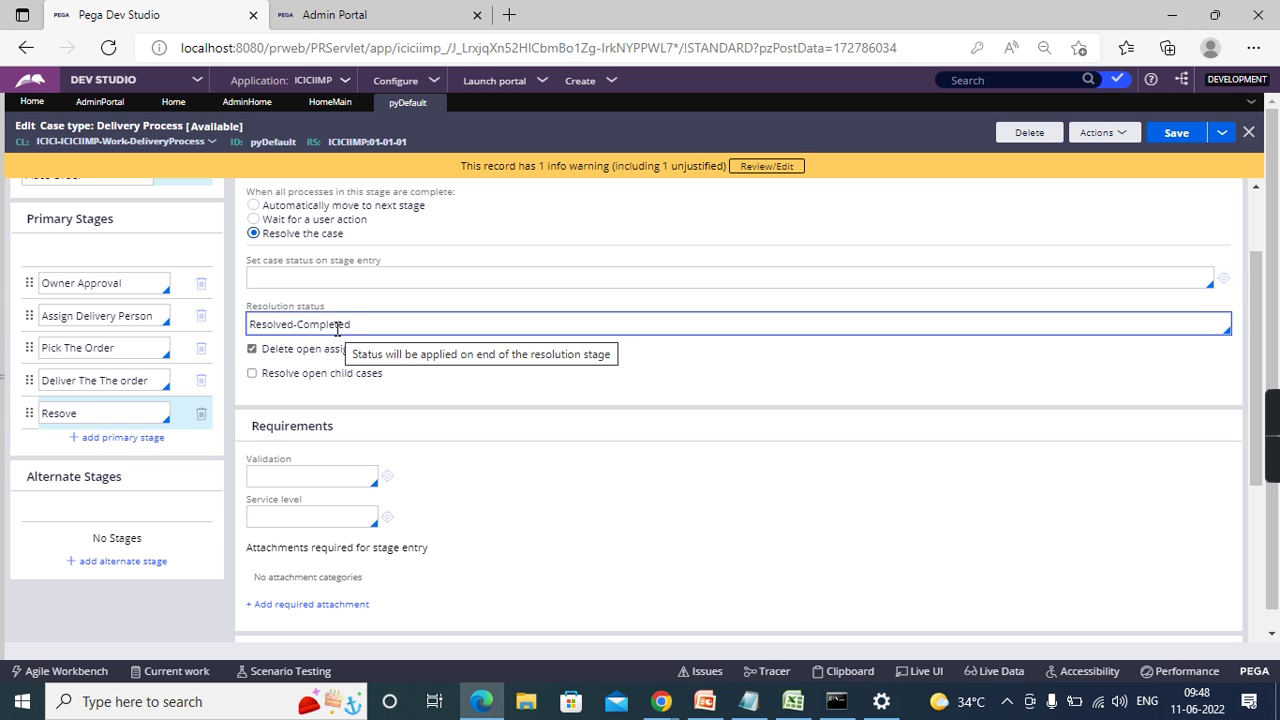
triple_click(374, 328)
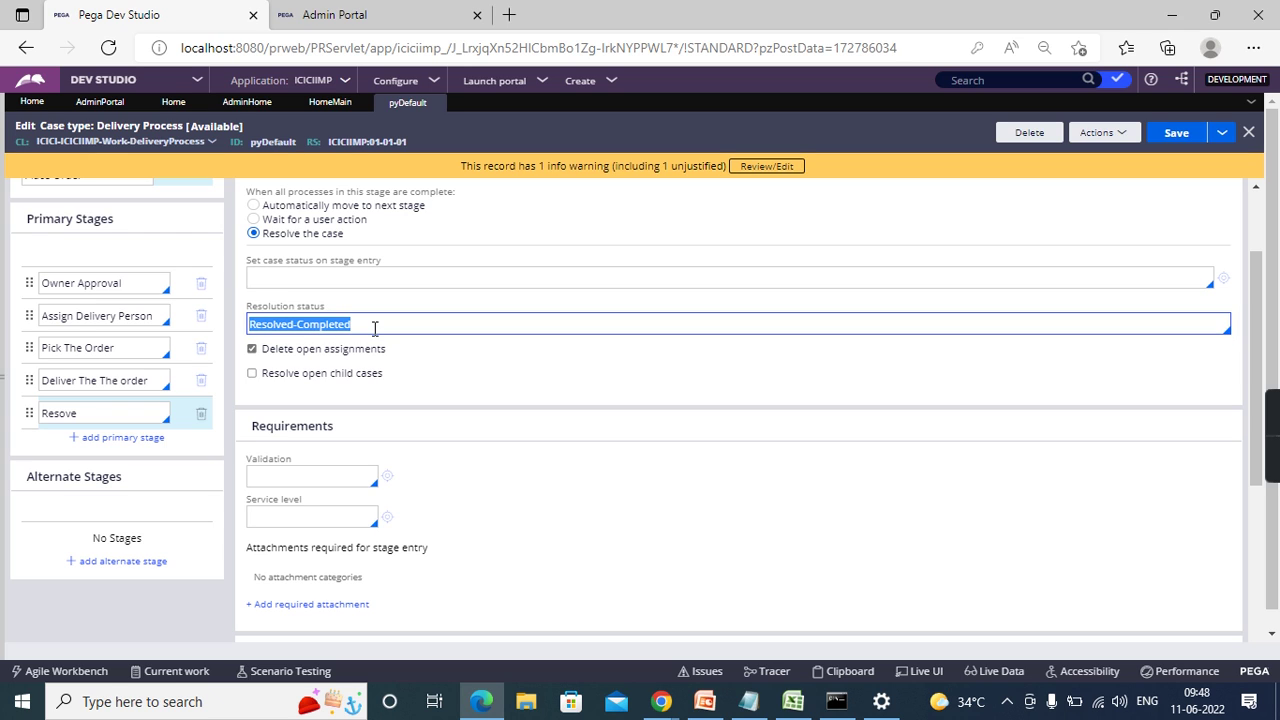
click(293, 272)
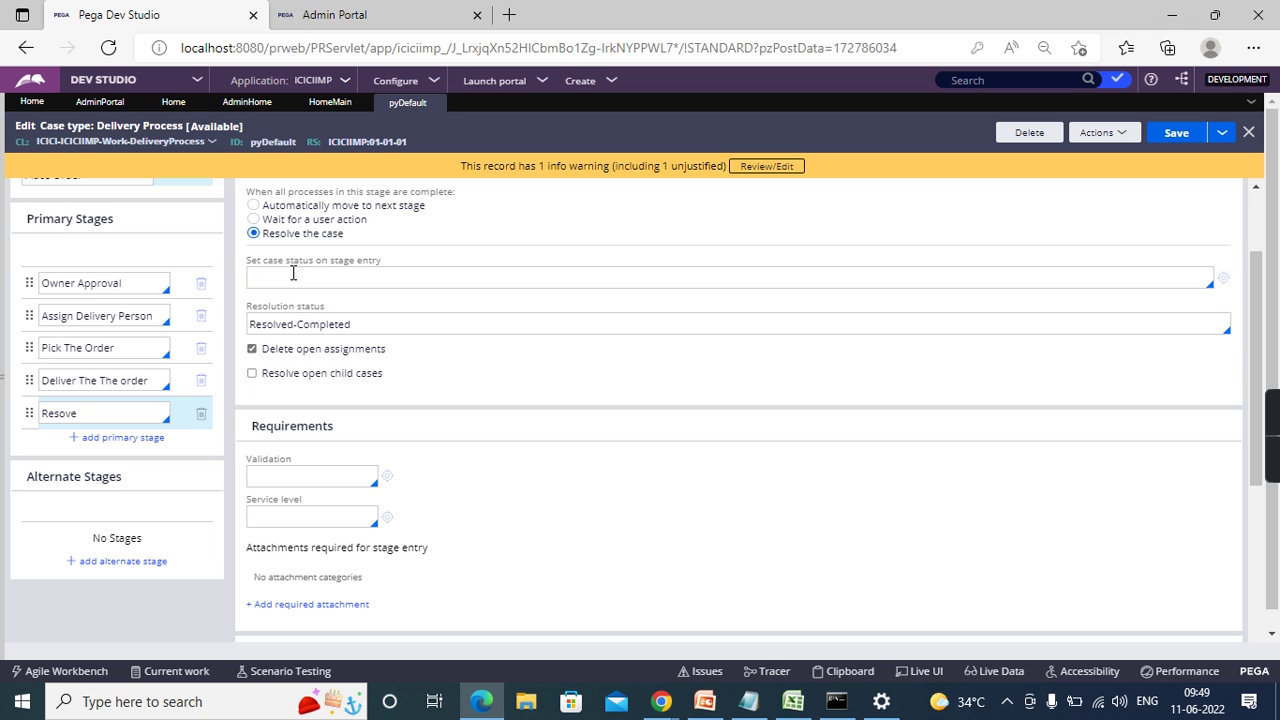
click(352, 323)
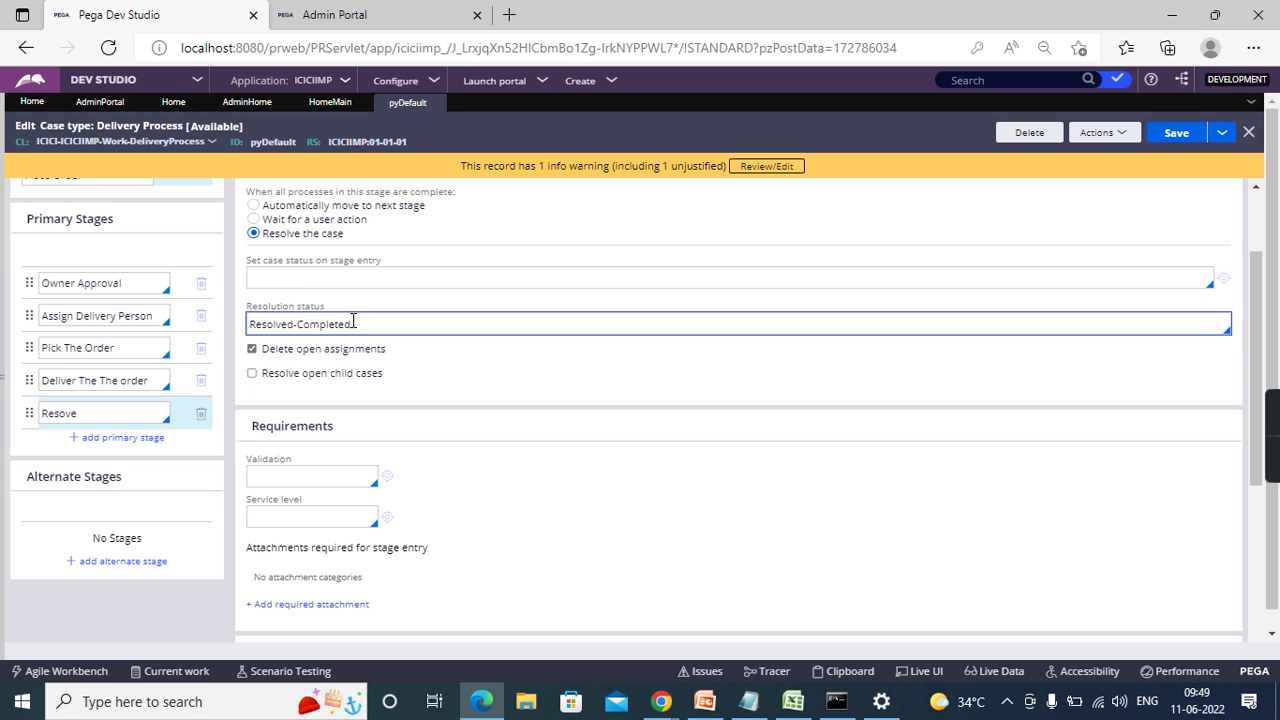
triple_click(352, 323)
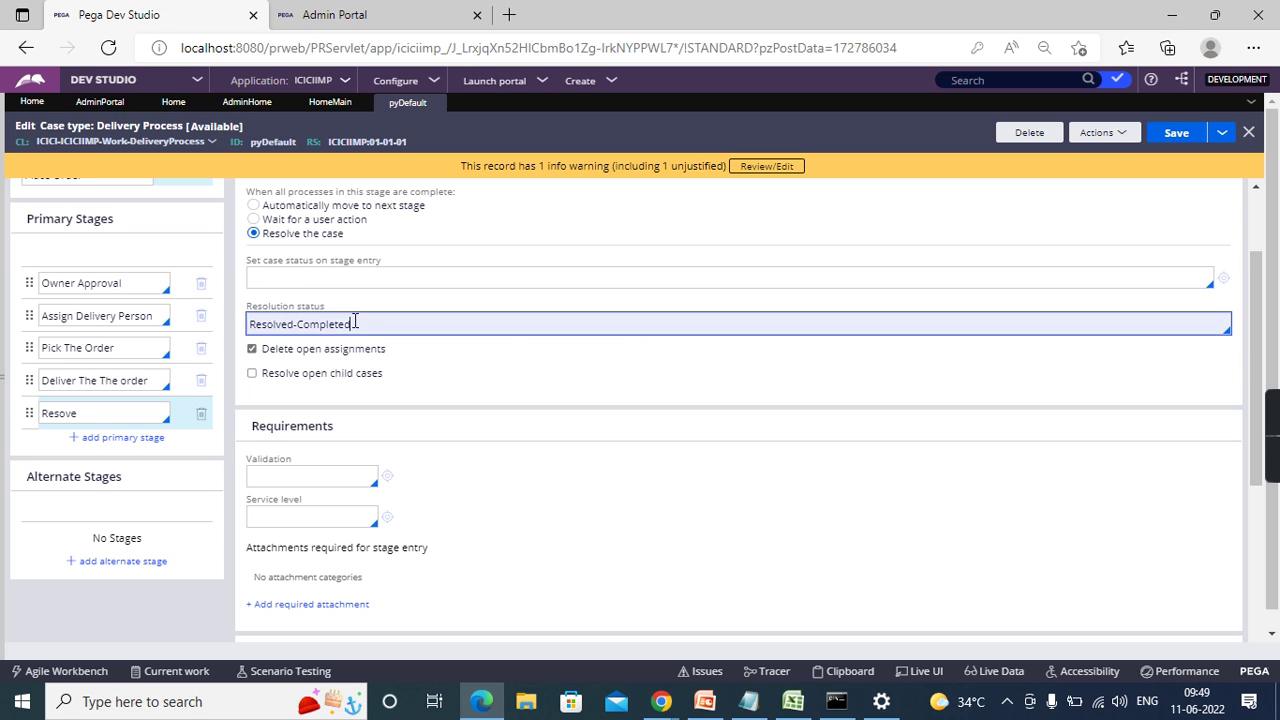
click(311, 270)
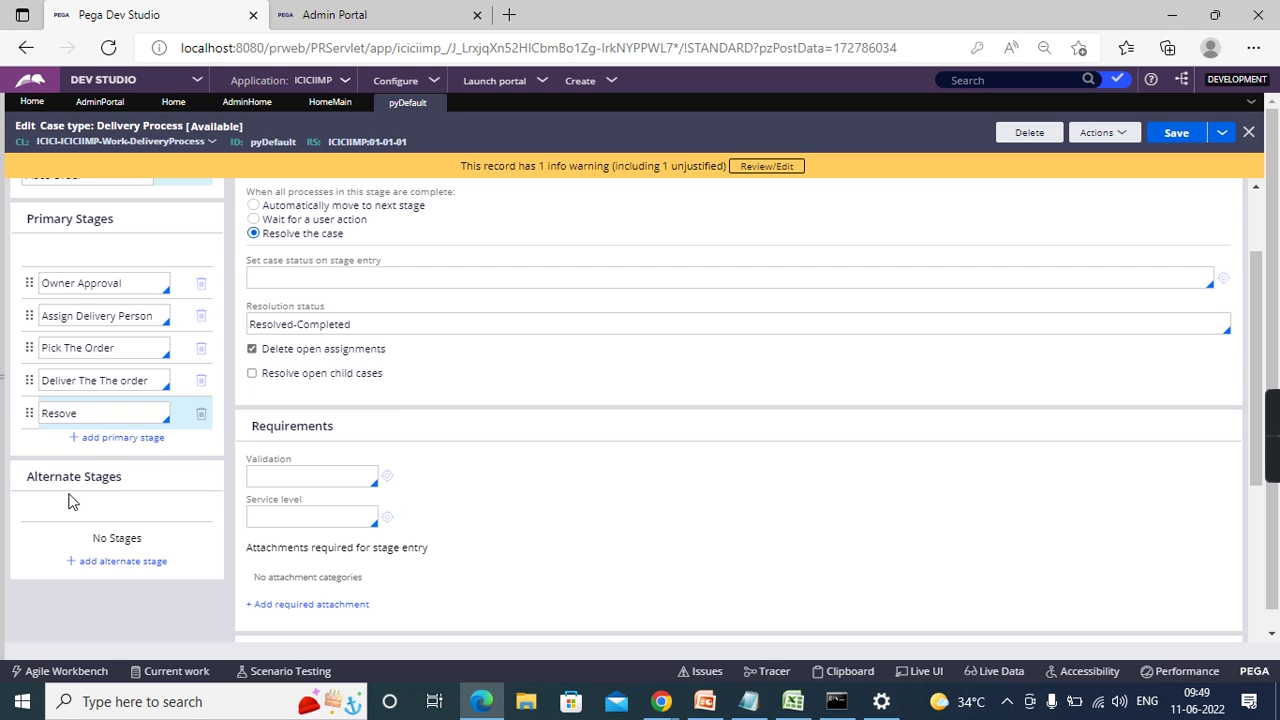
- Add an alternate stage and name it 'Cancel'
click(125, 561)
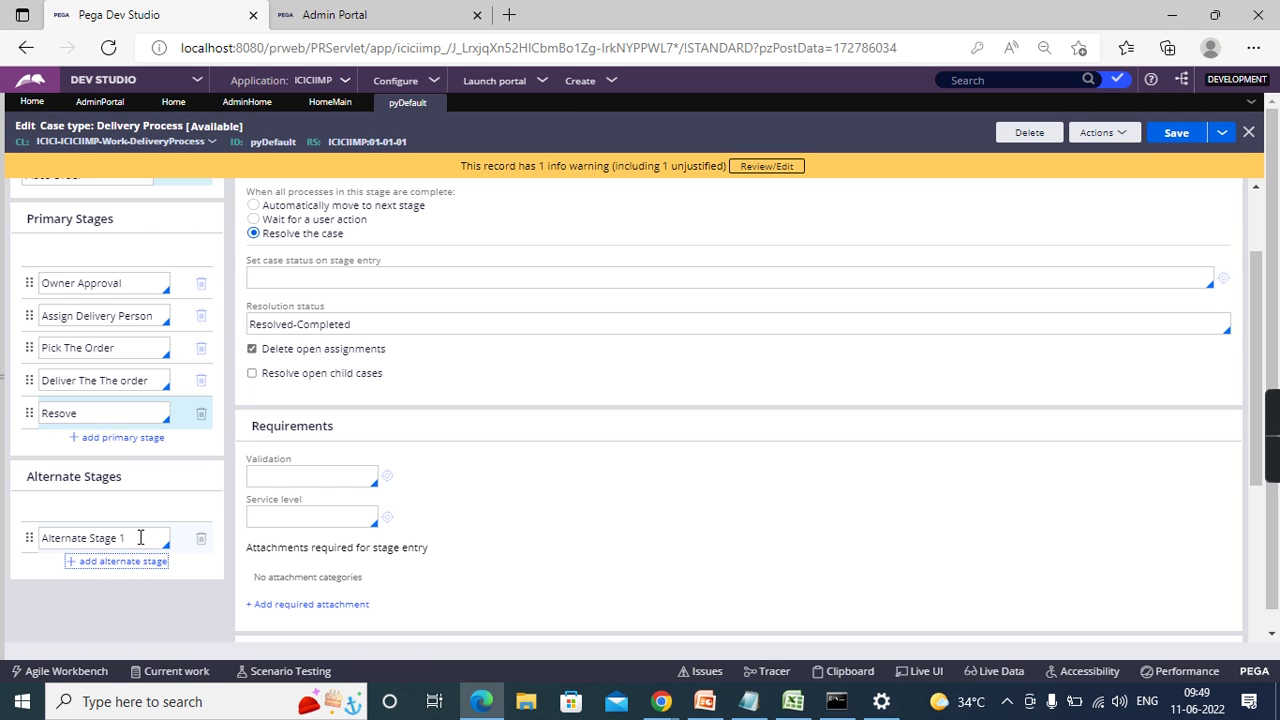
click(140, 537)
text(Cancel)
click(563, 524)
- Make the stage resolve the case with resolution status Resolved-Cancelled
scroll(611, 371, up, 2)
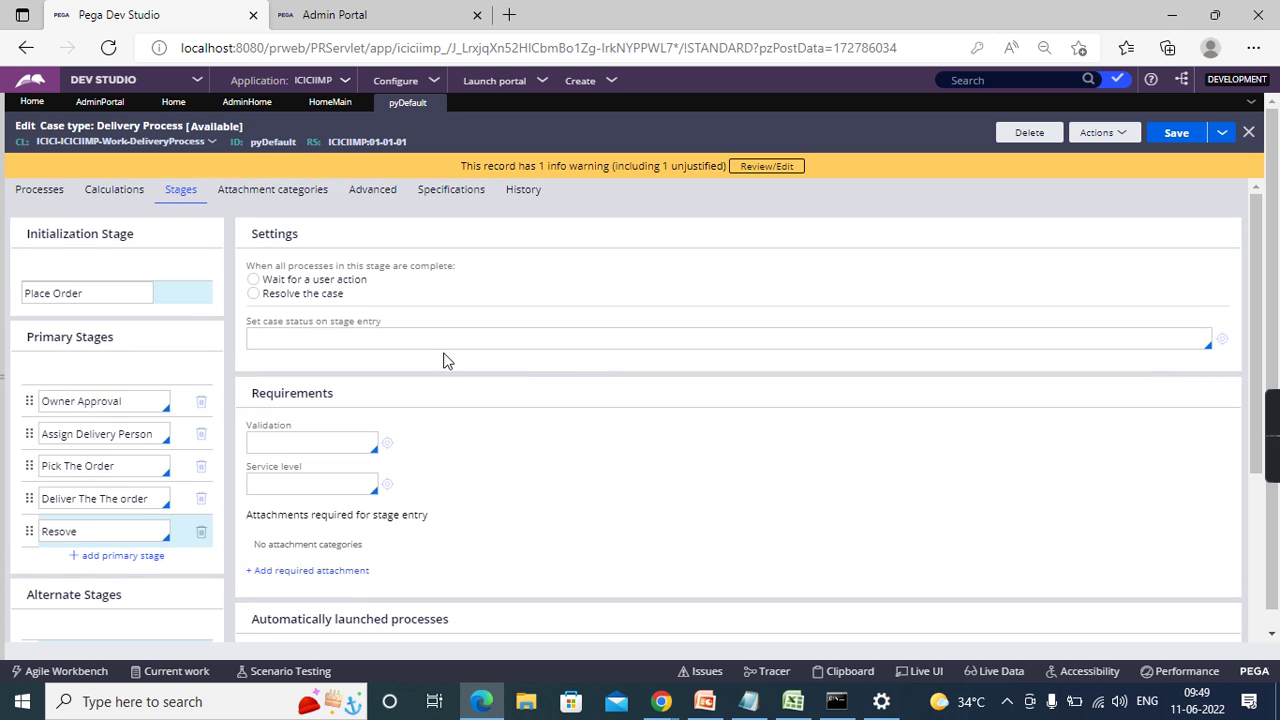
click(254, 293)
click(410, 383)
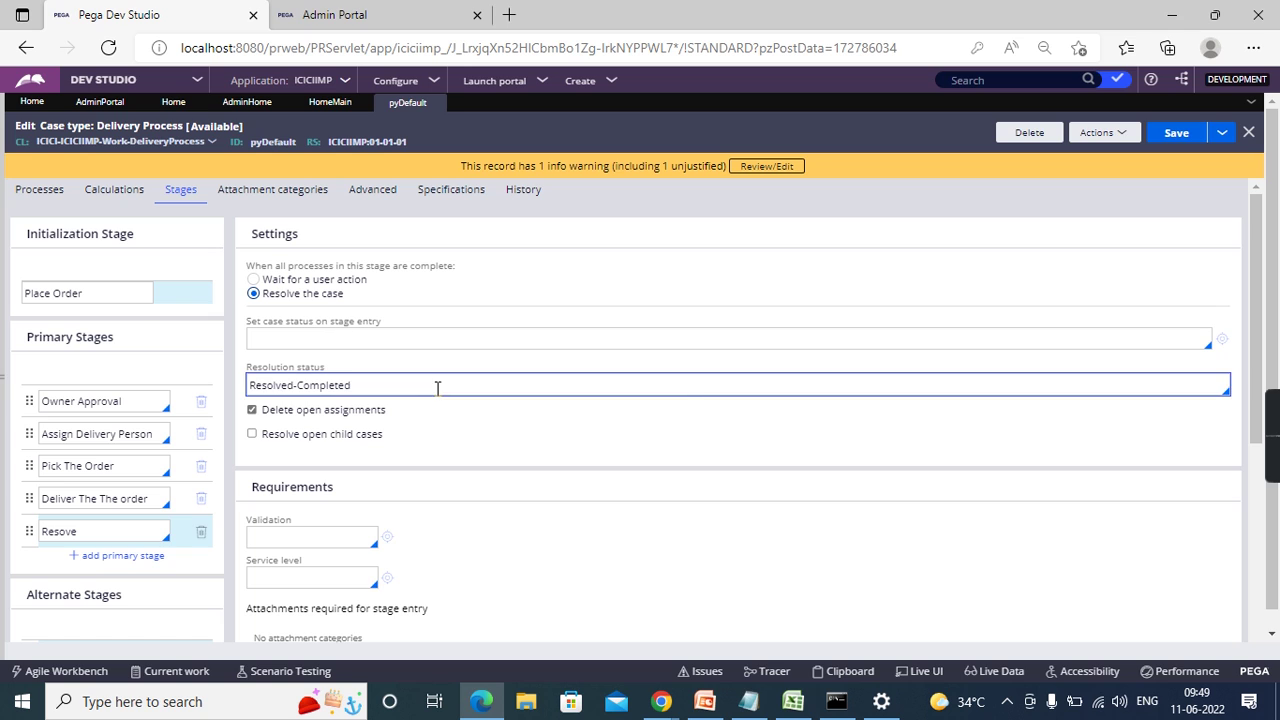
click(410, 383)
key(BackSpace)
key(BackSpace)
key(BackSpace)
key(BackSpace)
key(BackSpace)
key(BackSpace)
key(BackSpace)
key(BackSpace)
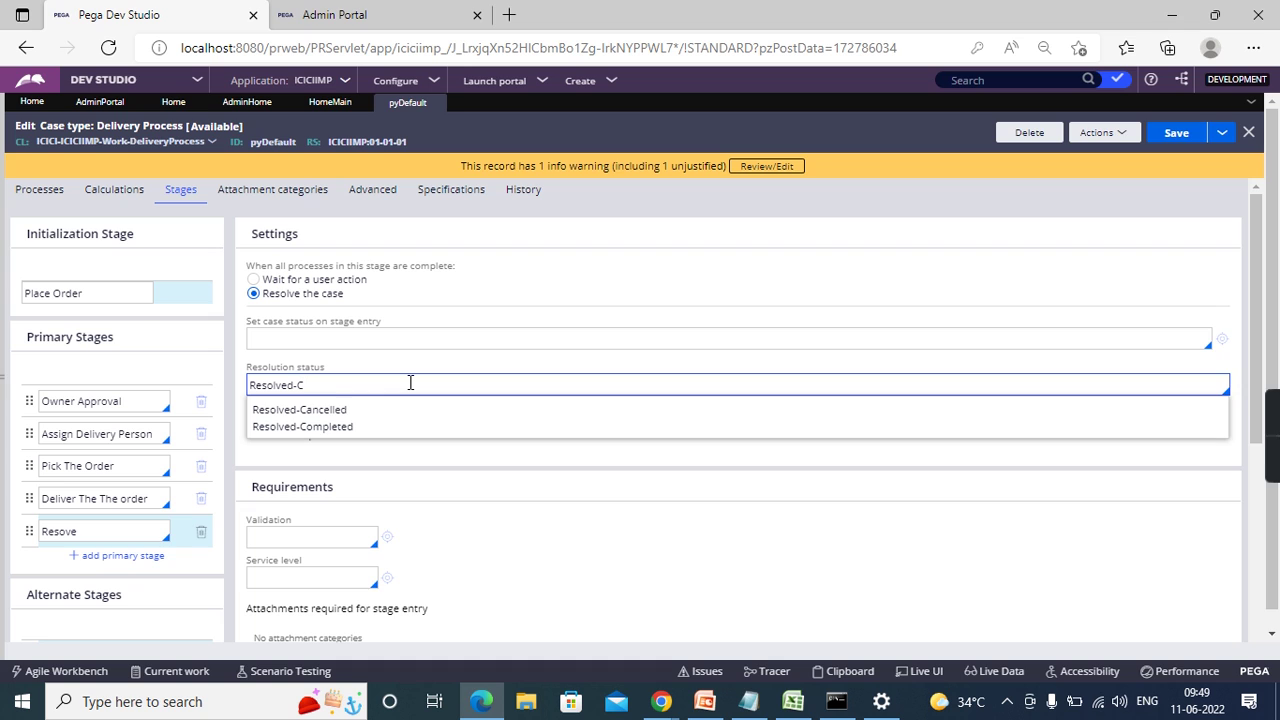
key(ctrl+a)
key(BackSpace)
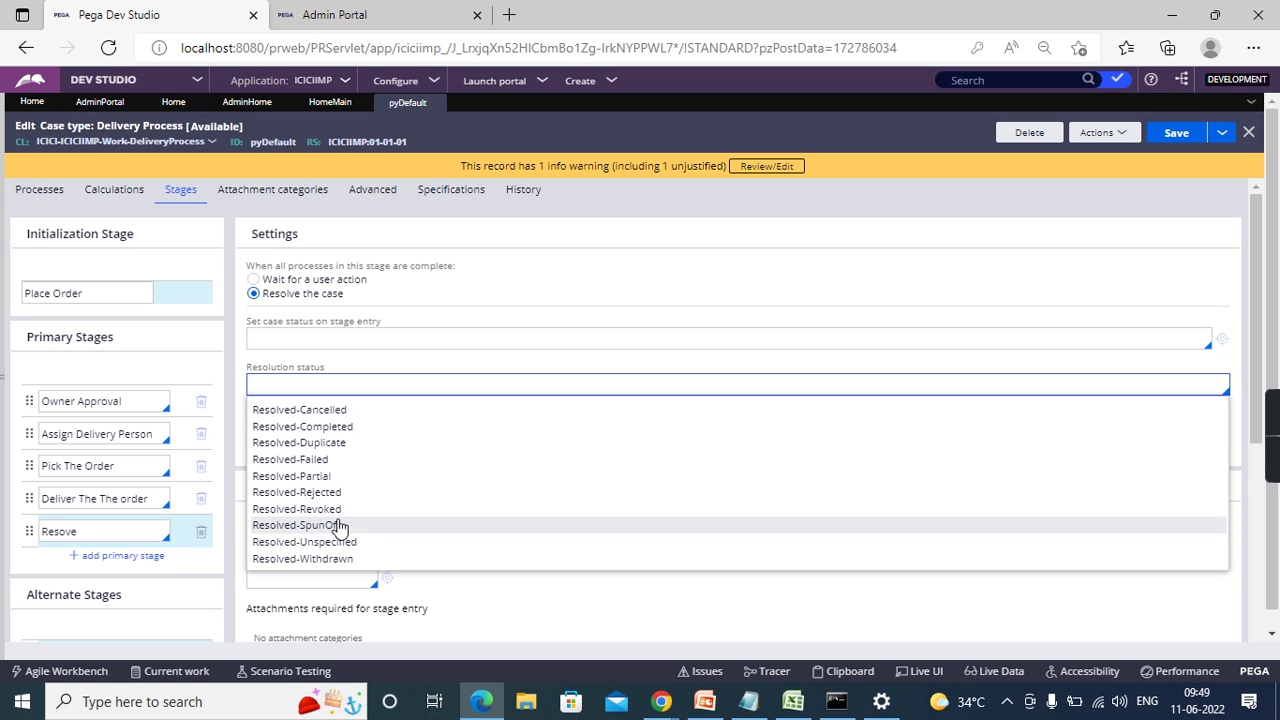
click(339, 413)
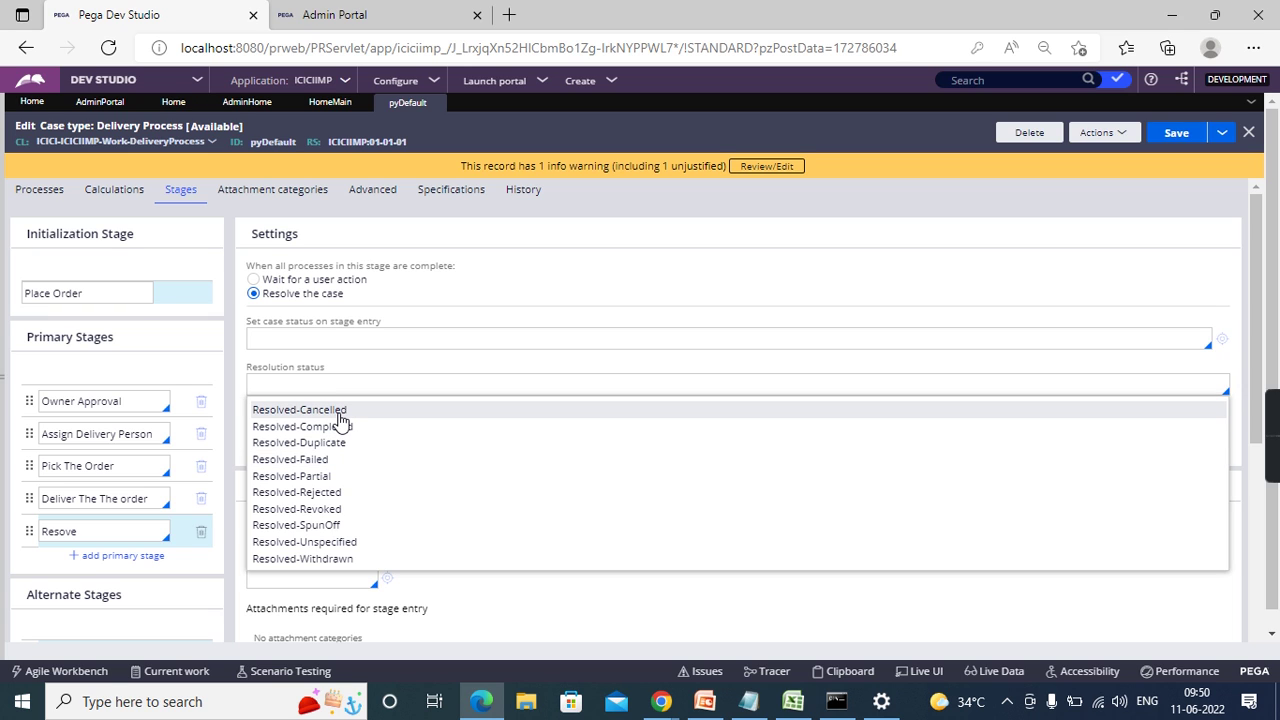
- Save pyDefault, review the Delivery Process life cycle, then go back to the pyDefault form
click(1176, 140)
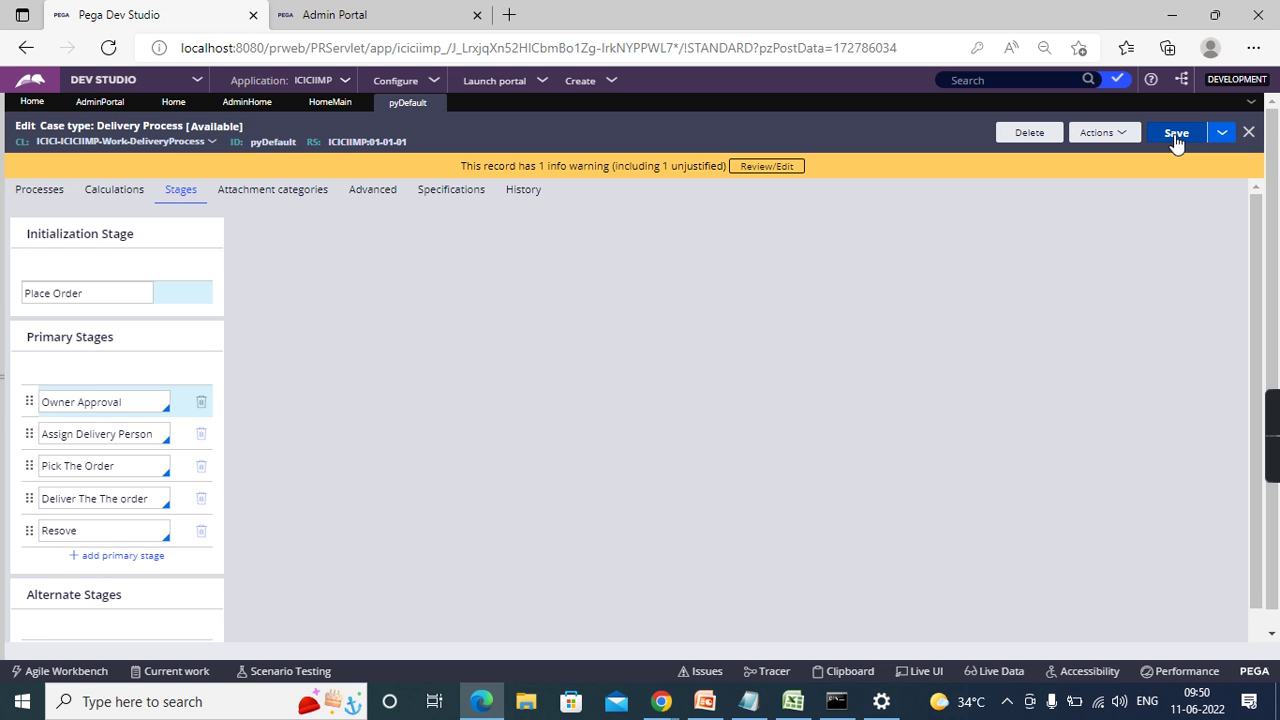
click(1176, 136)
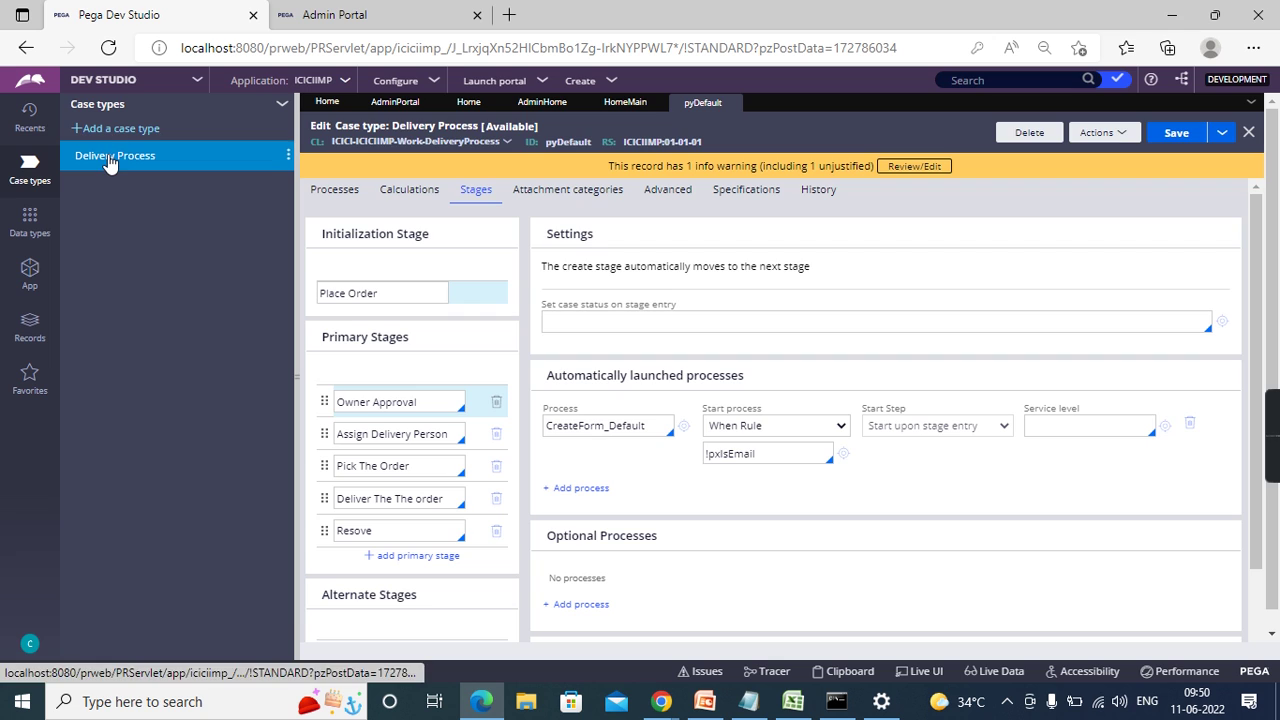
click(110, 163)
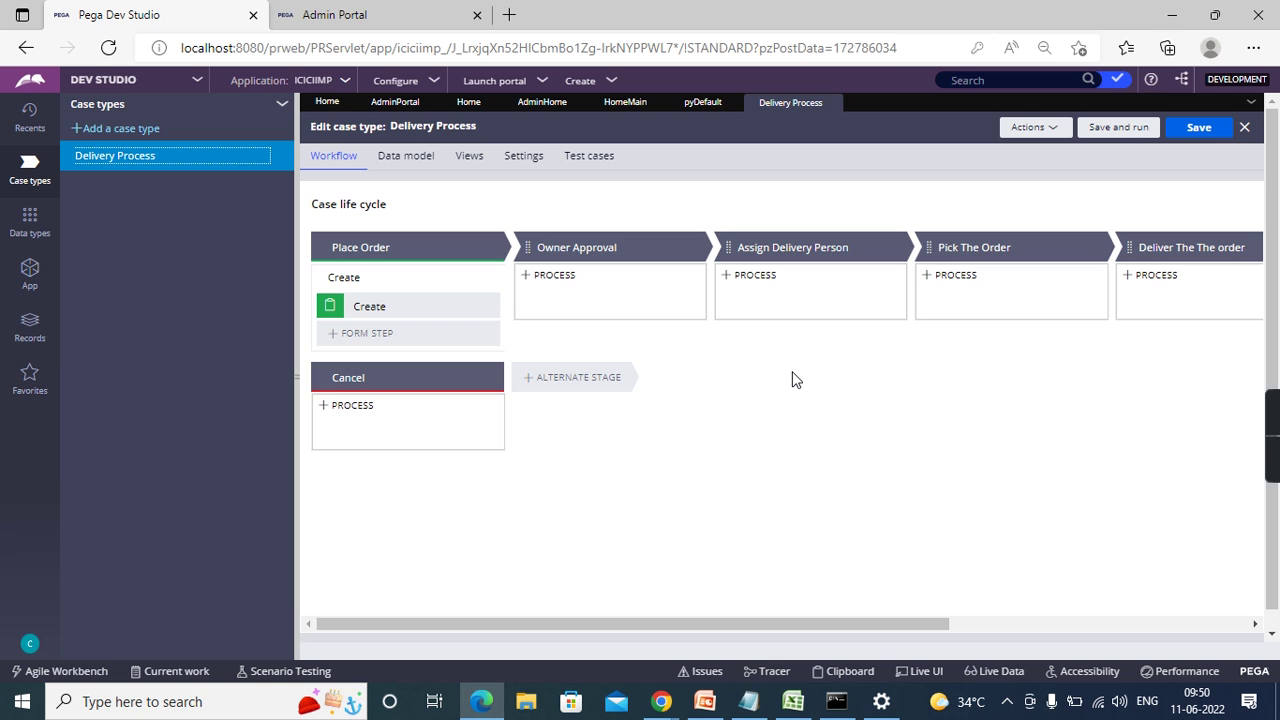
click(700, 104)
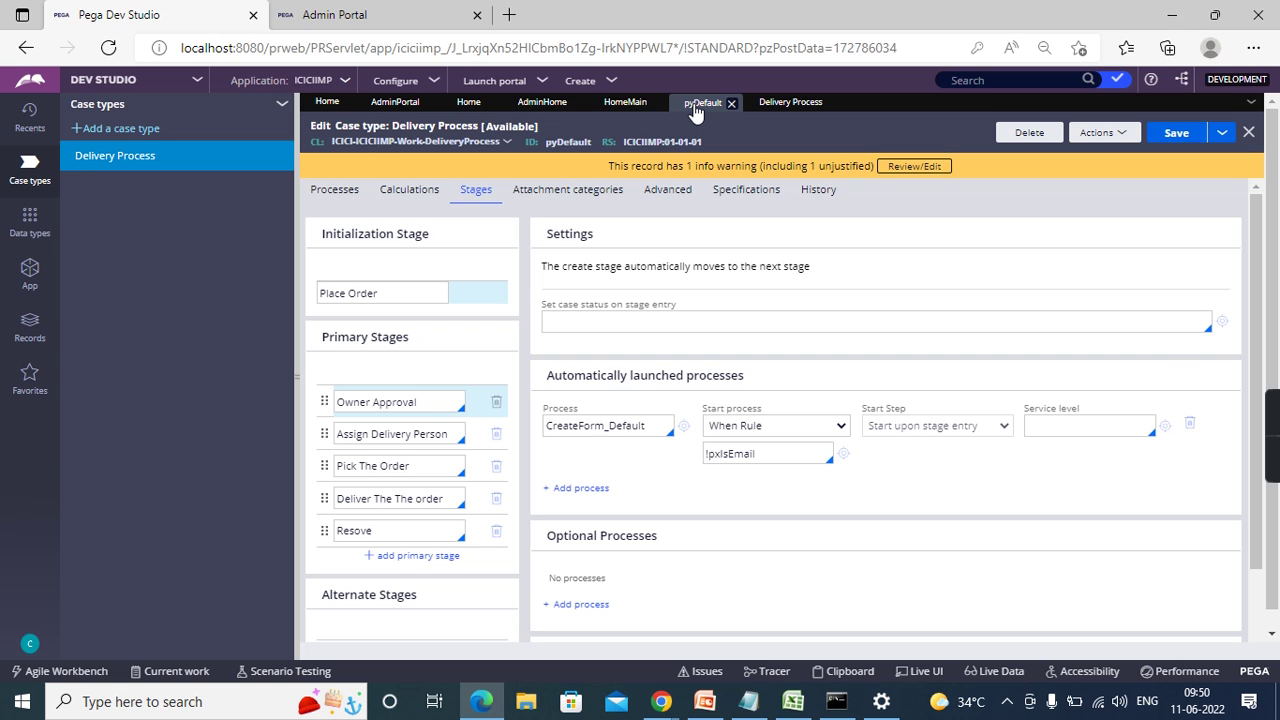
click(296, 372)
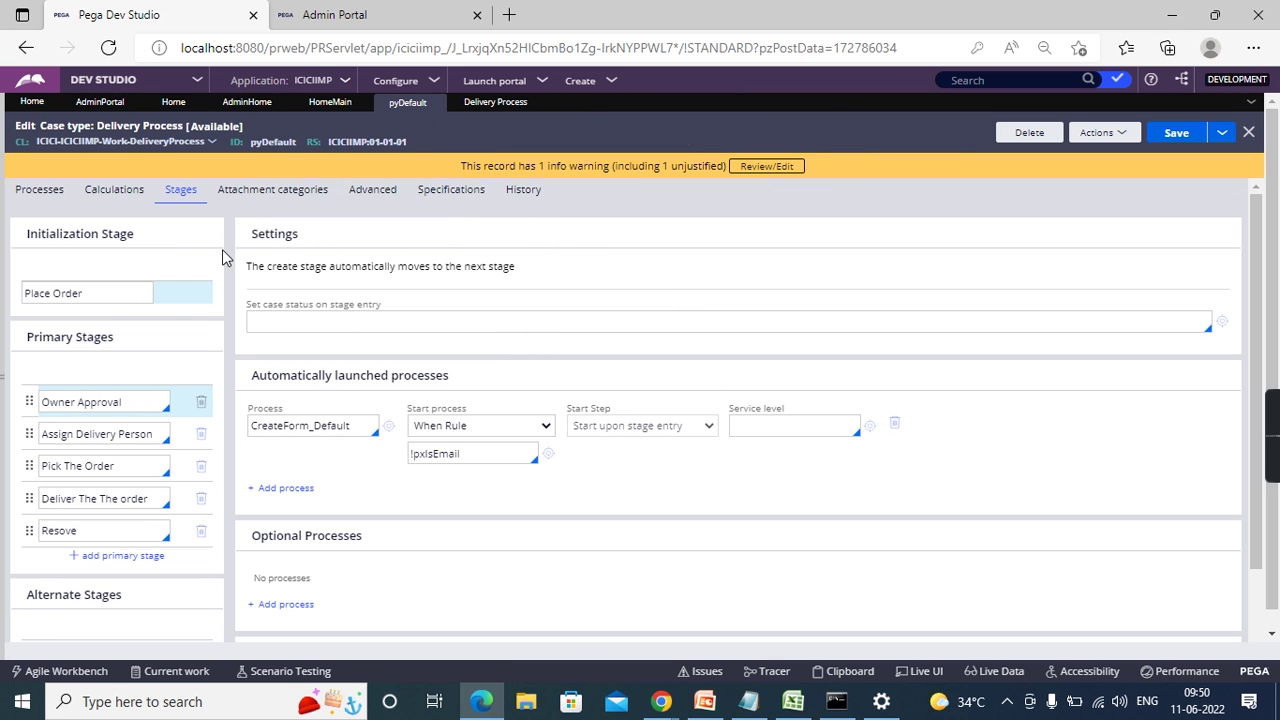
click(114, 295)
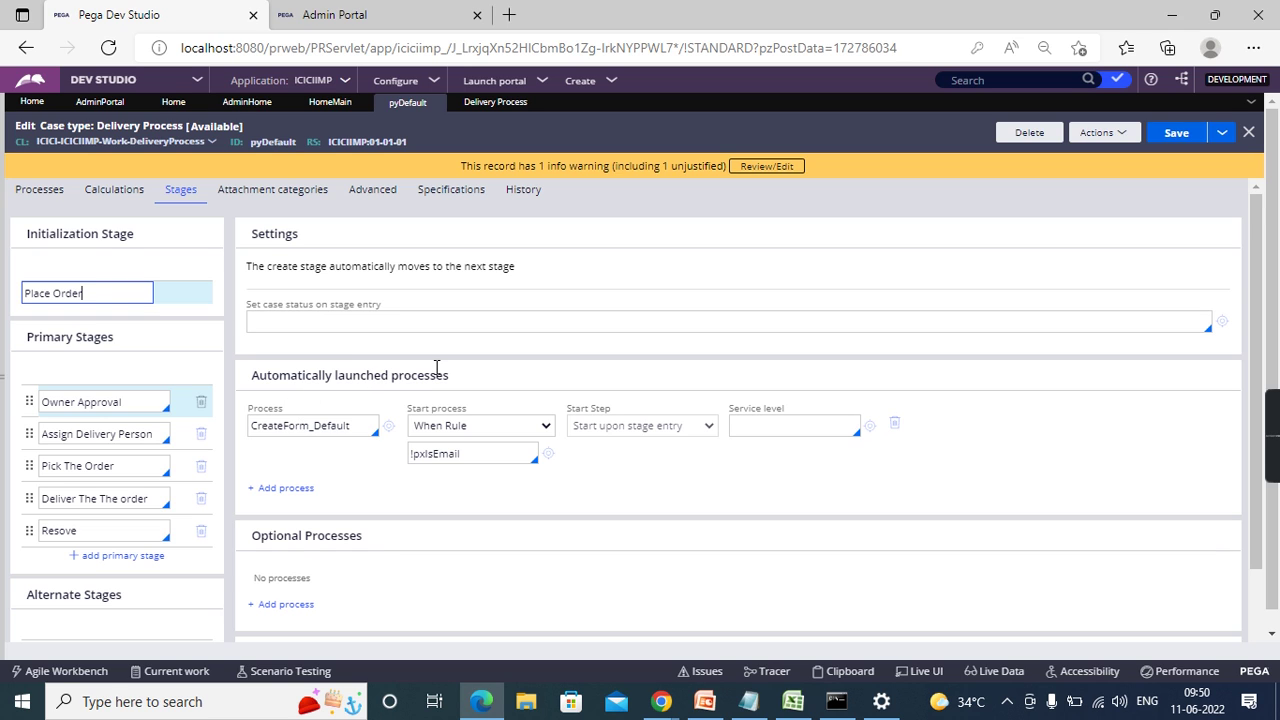
double_click(370, 426)
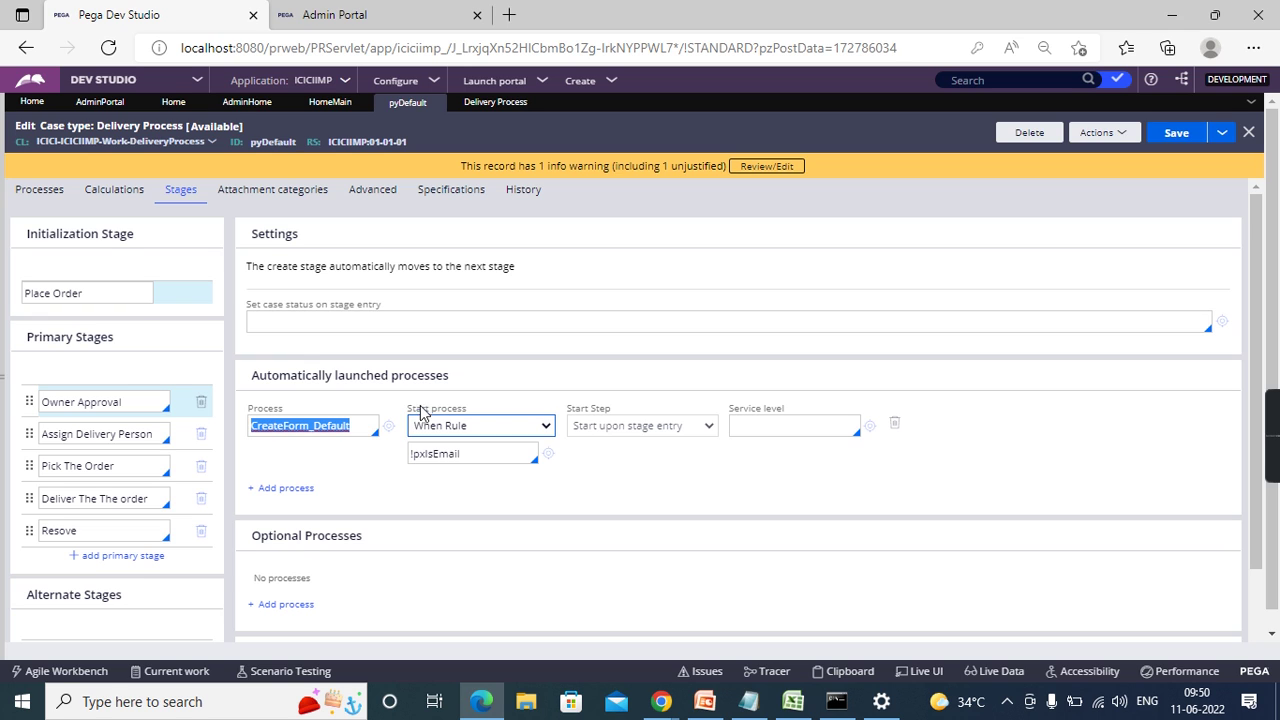
double_click(441, 378)
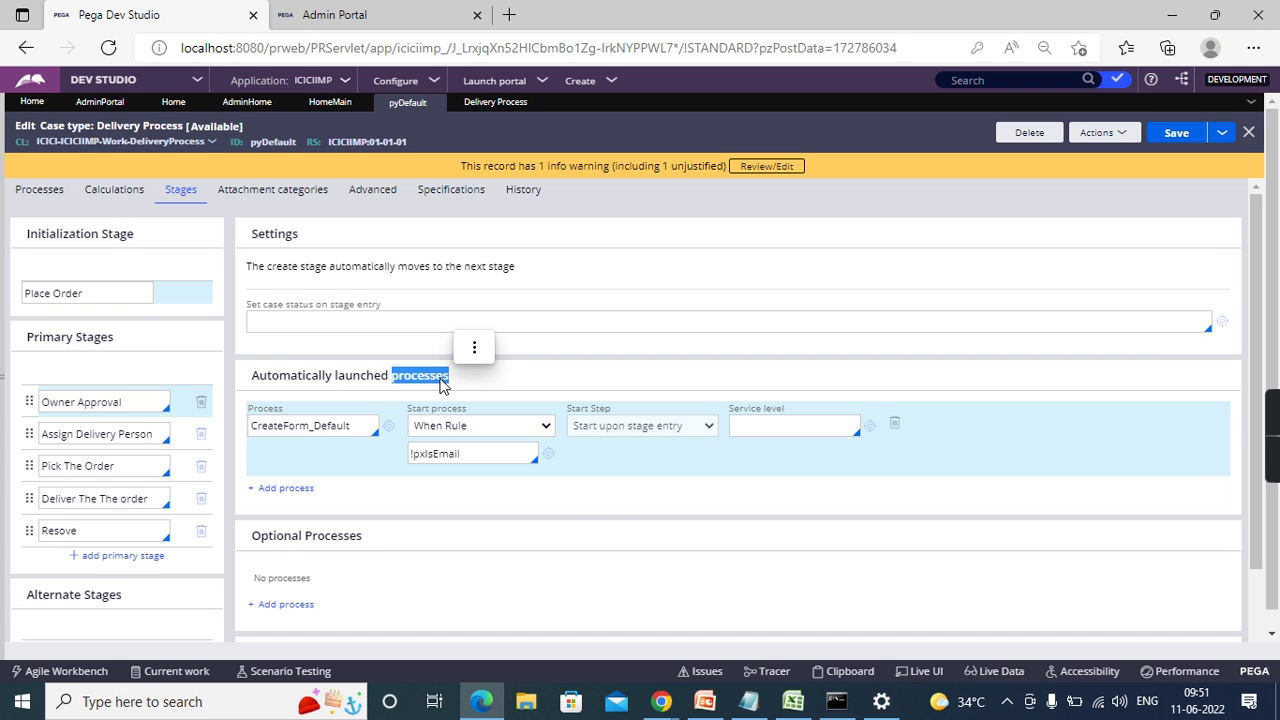
click(3, 376)
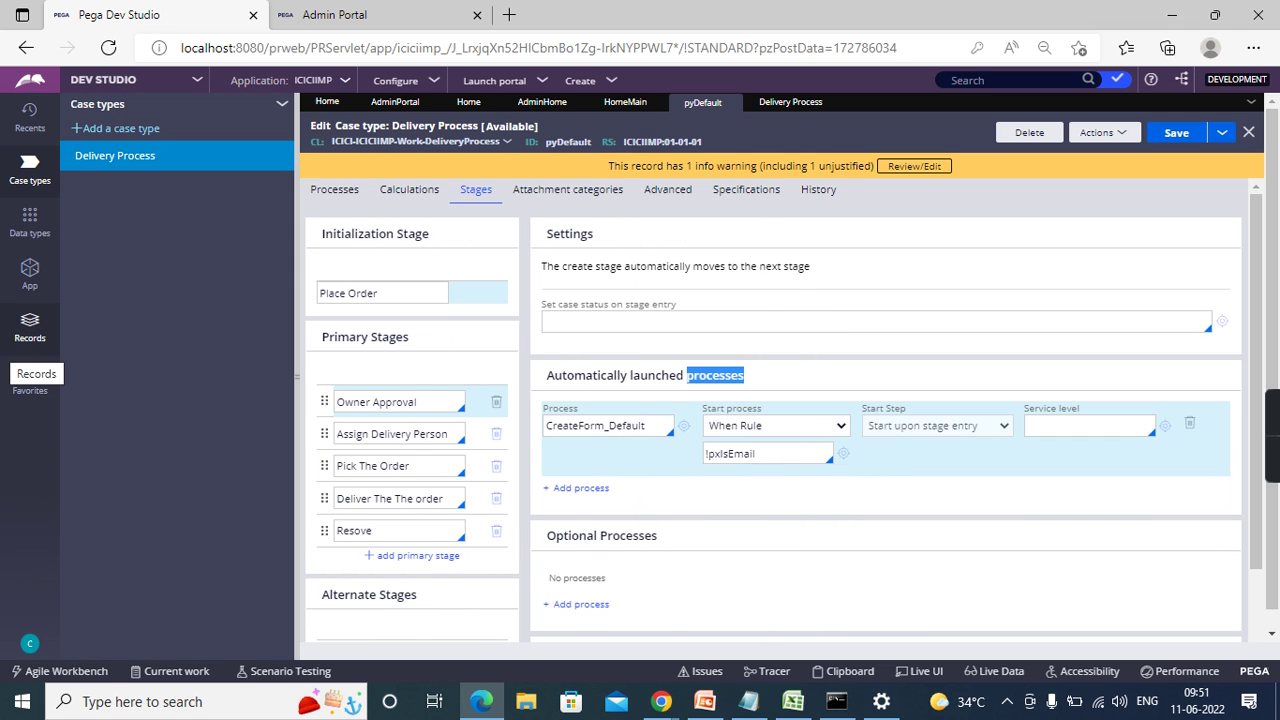
- Switch the explorer to the Data types list, which shows no items yet
click(30, 222)
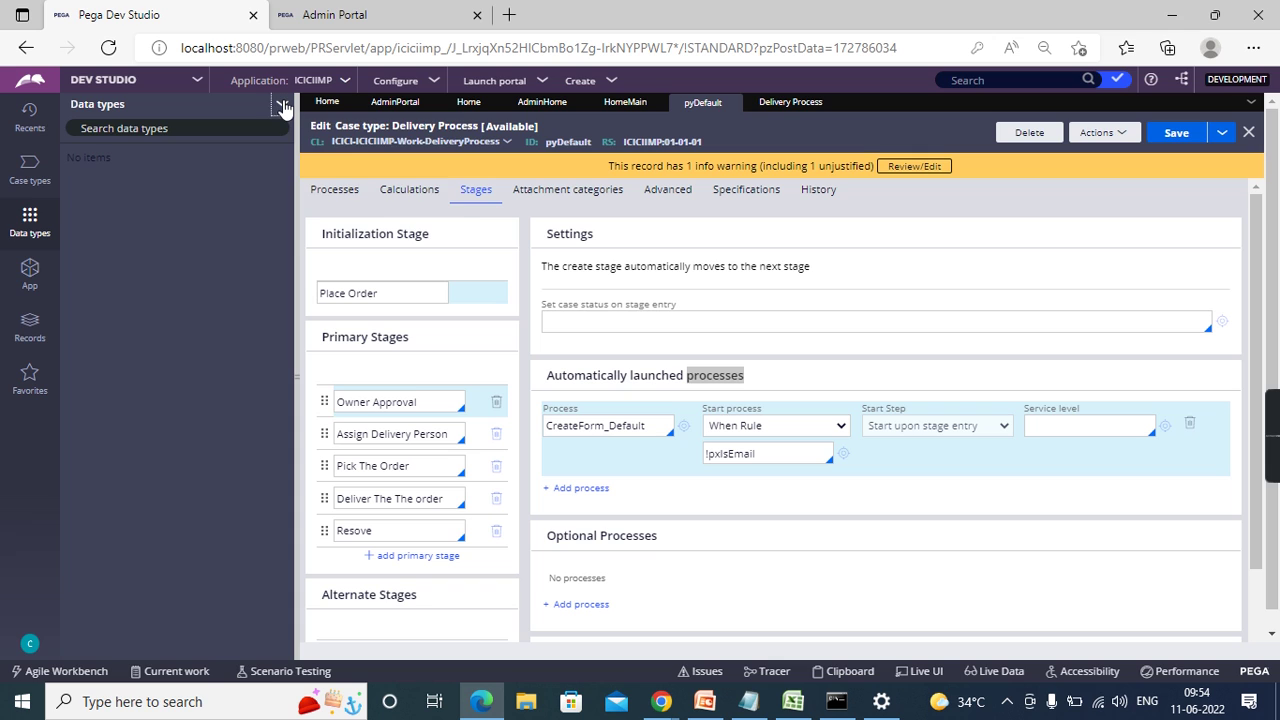
- Start adding a data type, keeping the New Data Type option
click(283, 106)
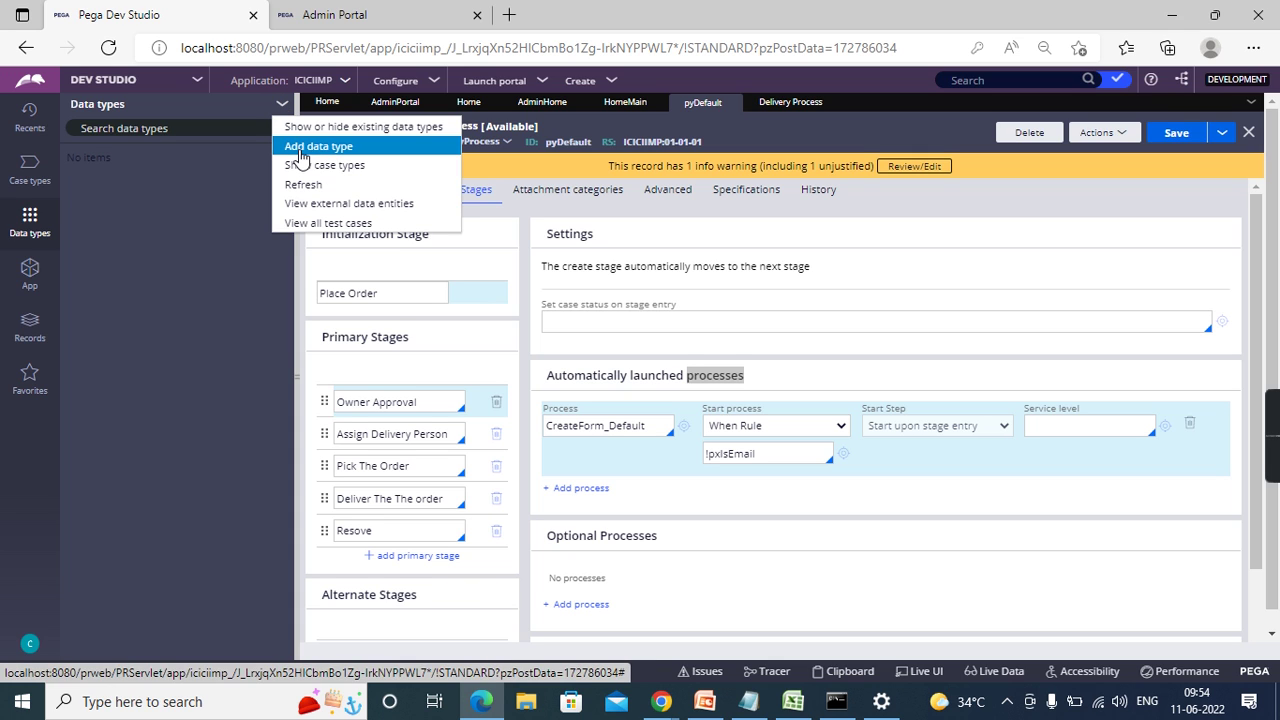
click(299, 150)
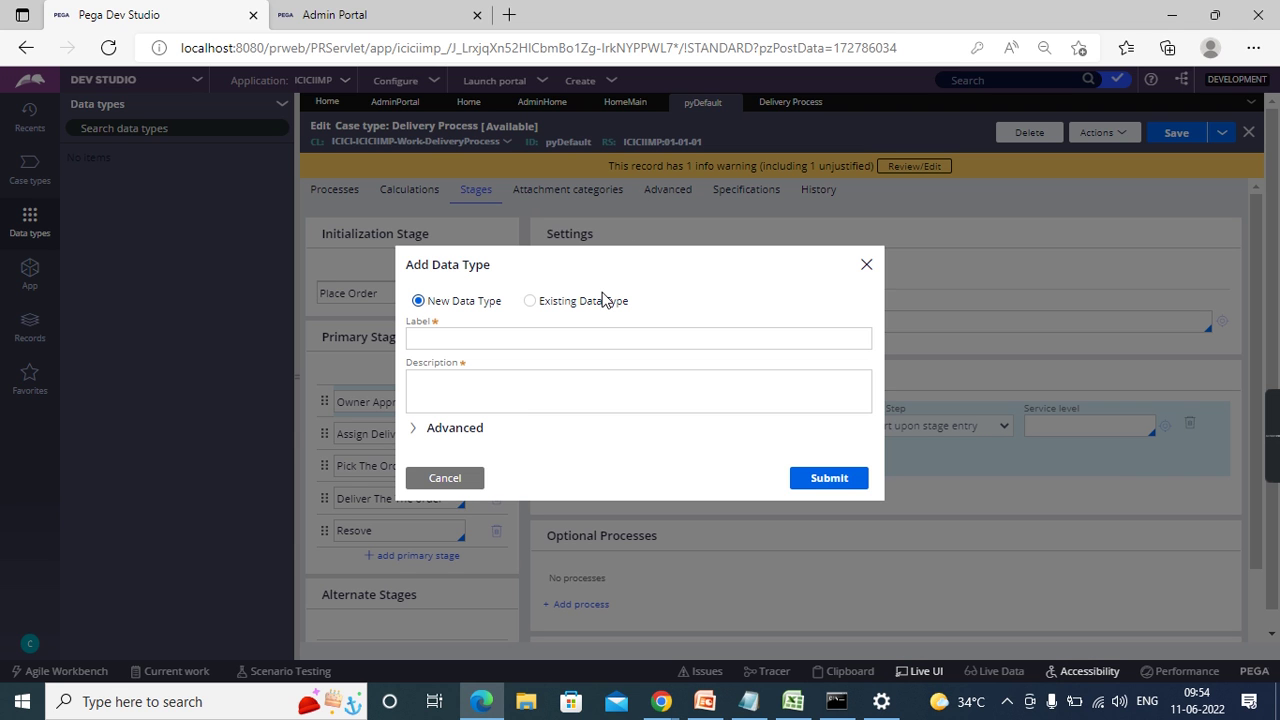
click(570, 340)
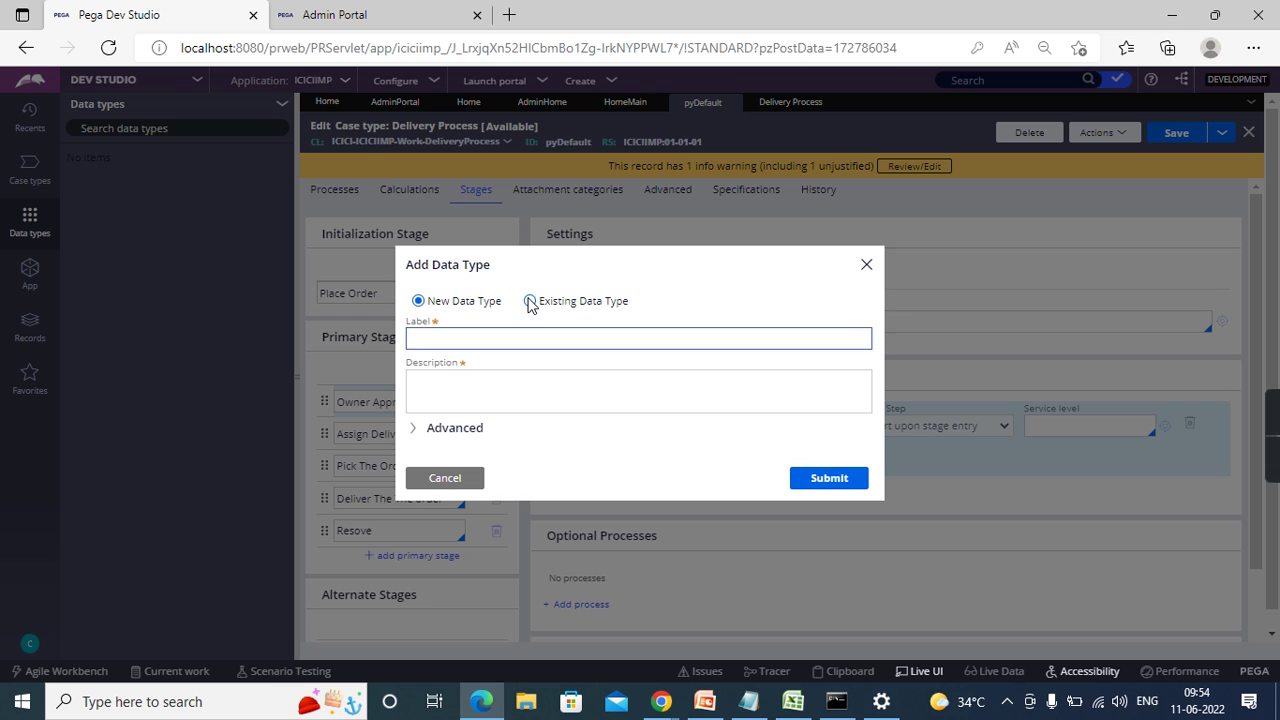
click(530, 304)
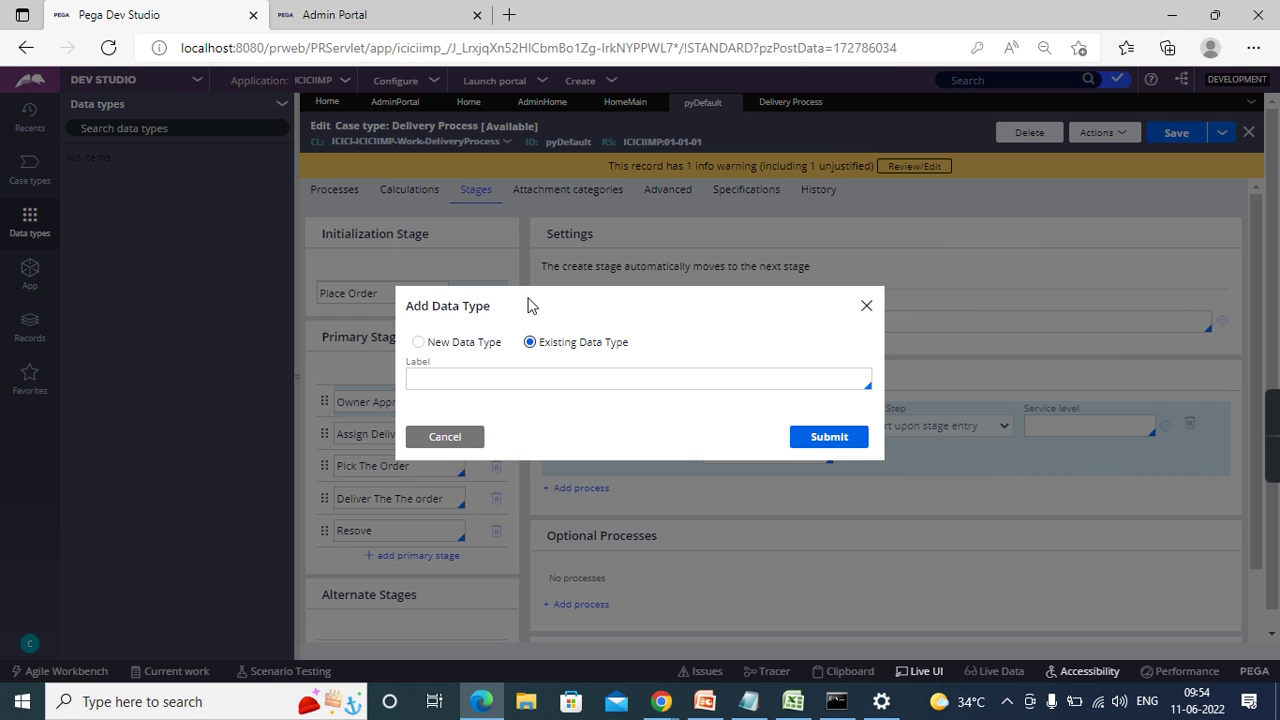
click(418, 343)
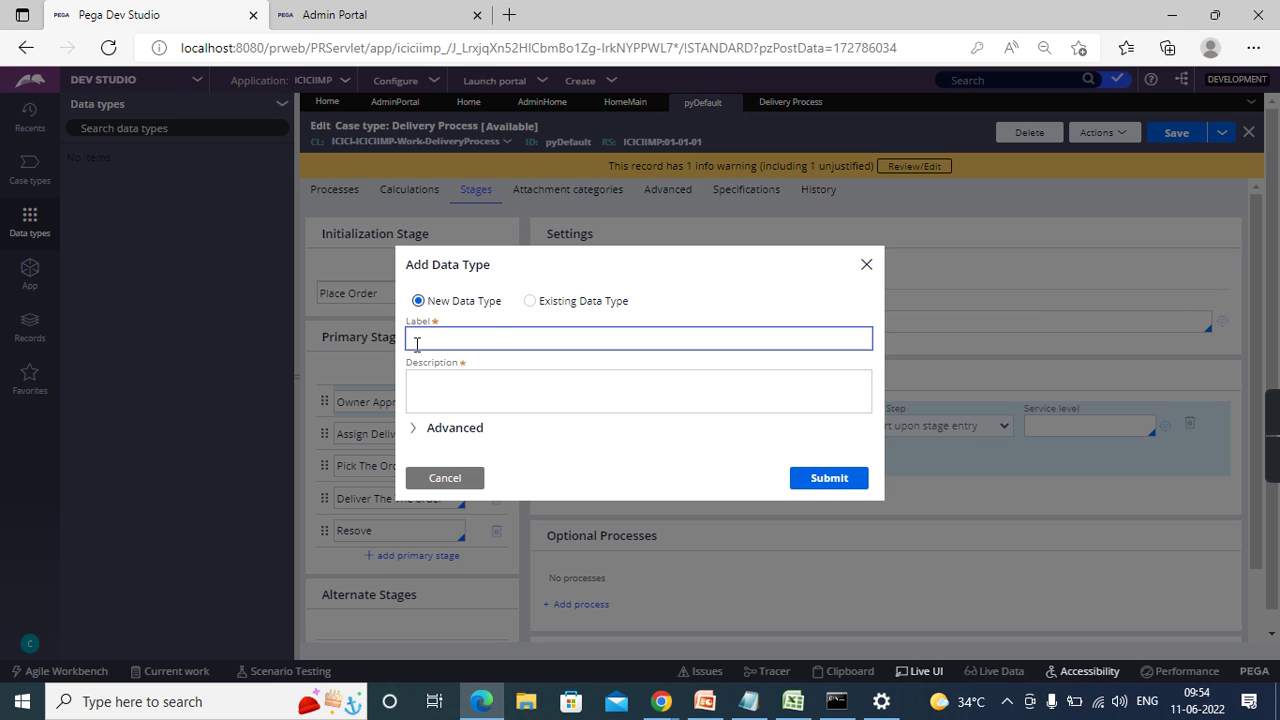
- Enter 'States & Distrcts' as the label and fill the description from it
click(502, 337)
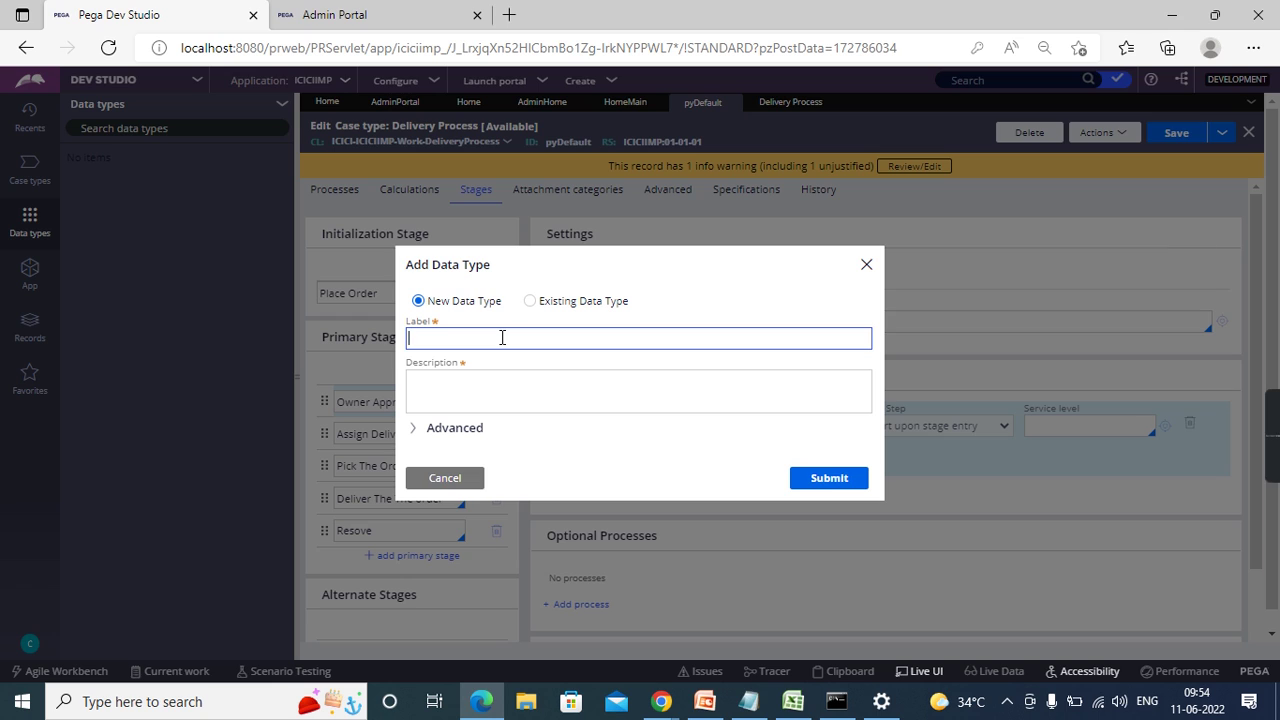
text(States & Distrcts)
click(742, 286)
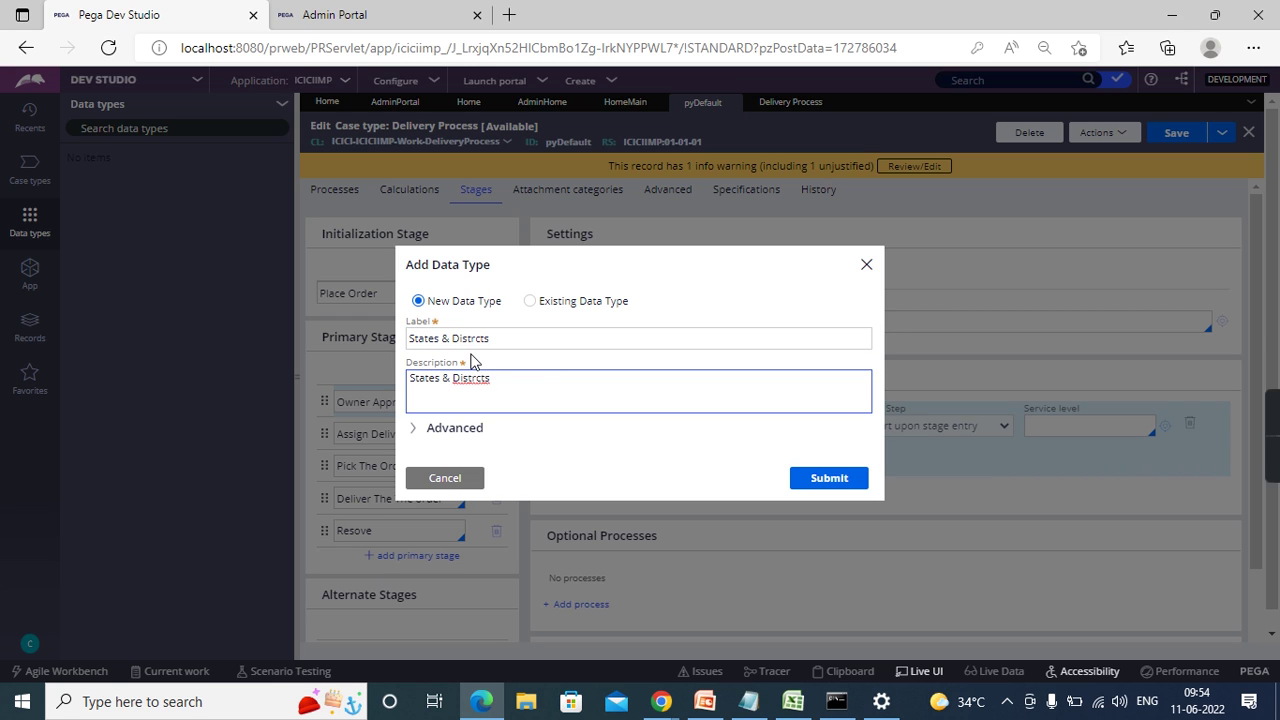
click(412, 430)
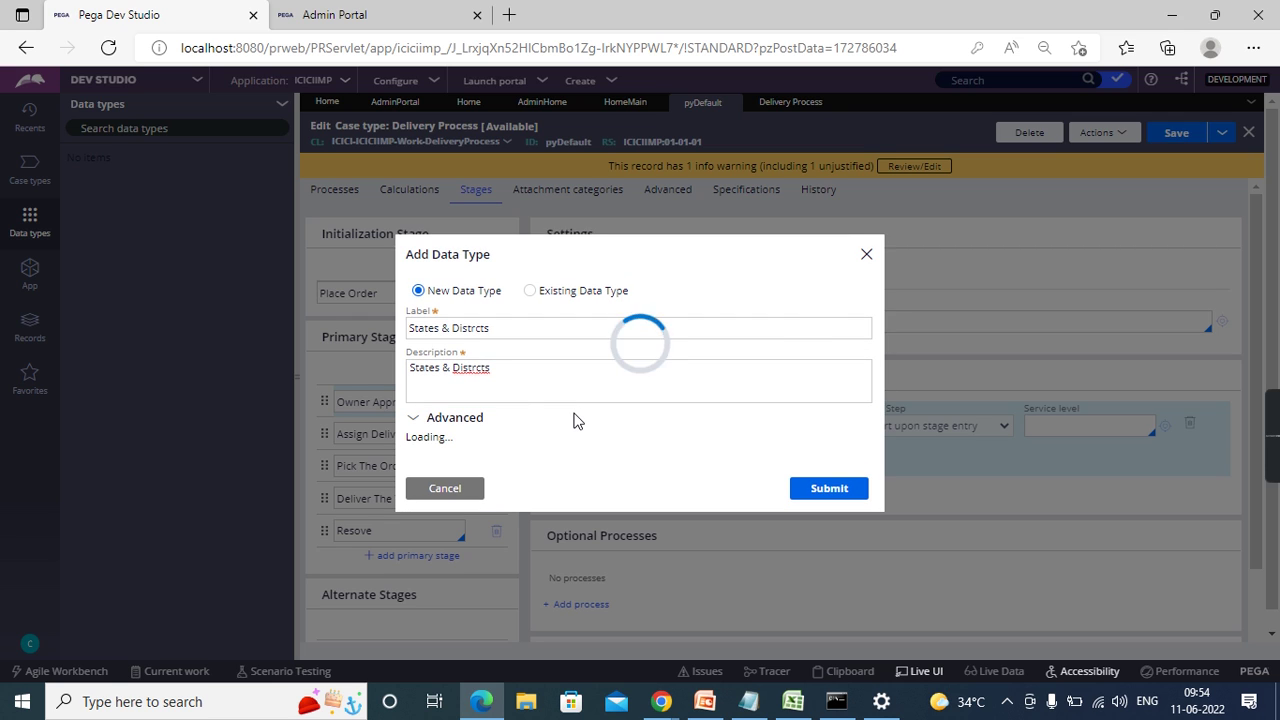
- Edit the parent class value, first accepting ICICI-Data
click(434, 372)
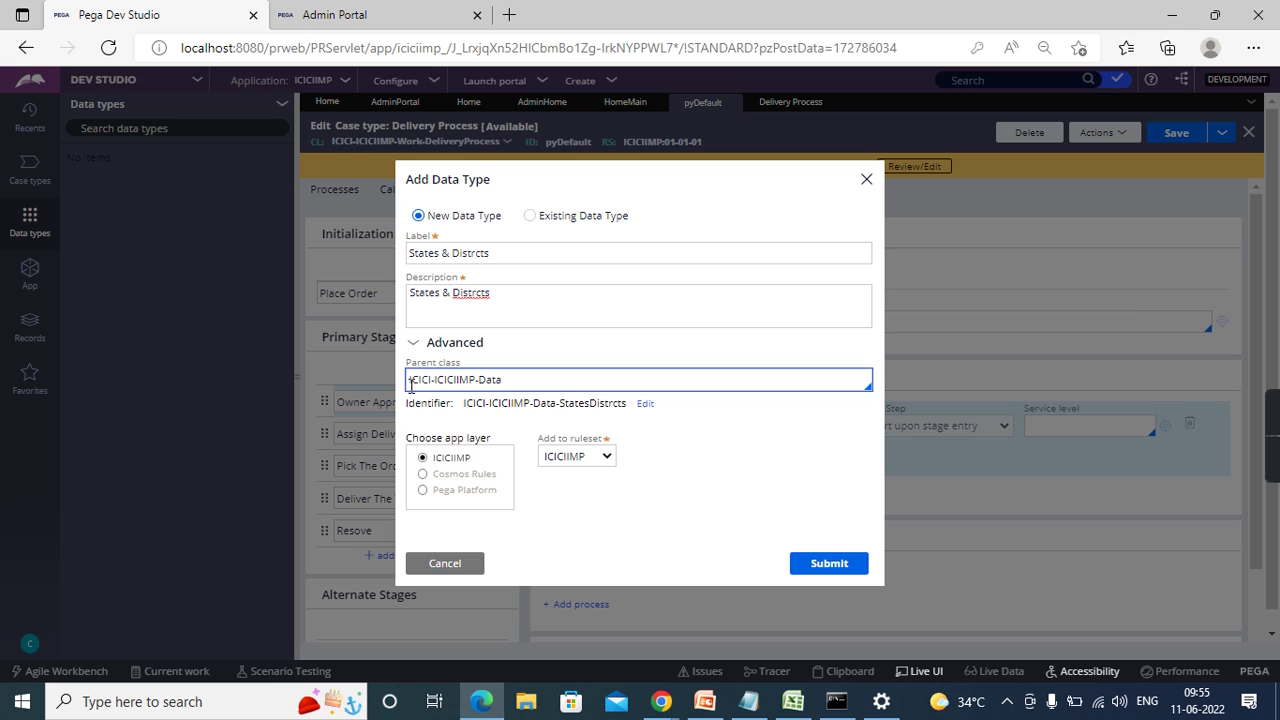
double_click(457, 380)
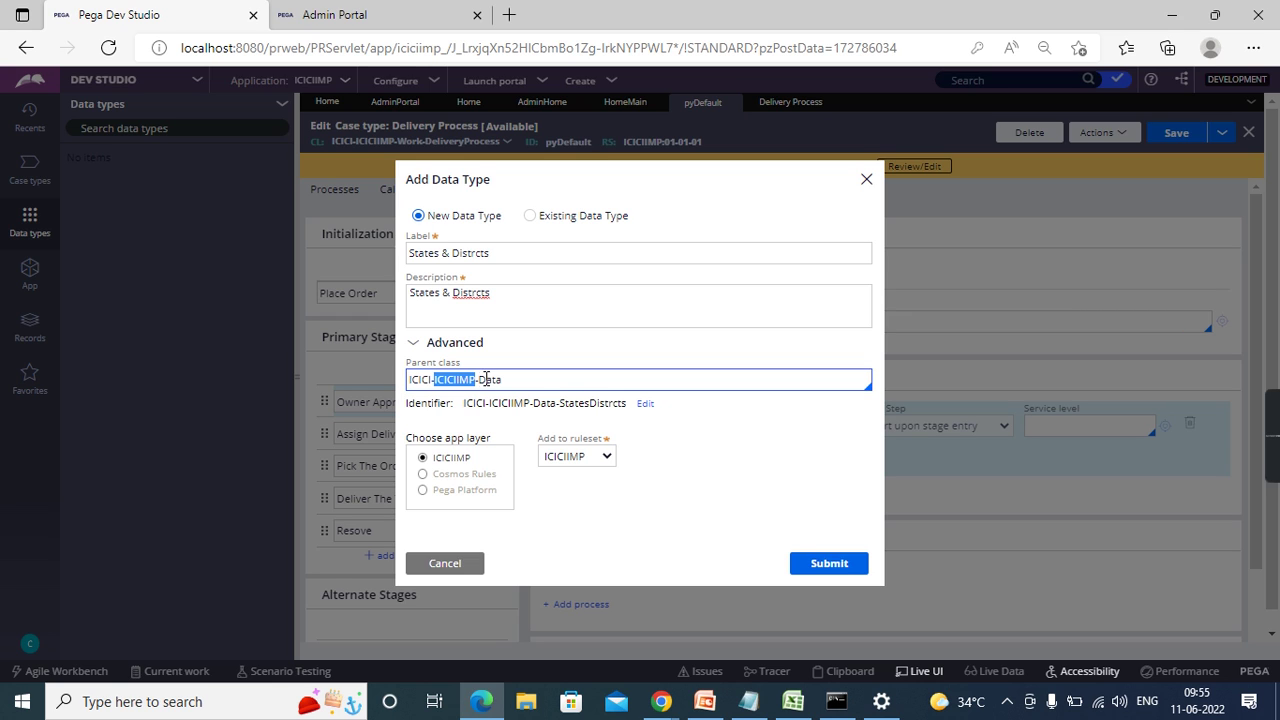
double_click(487, 379)
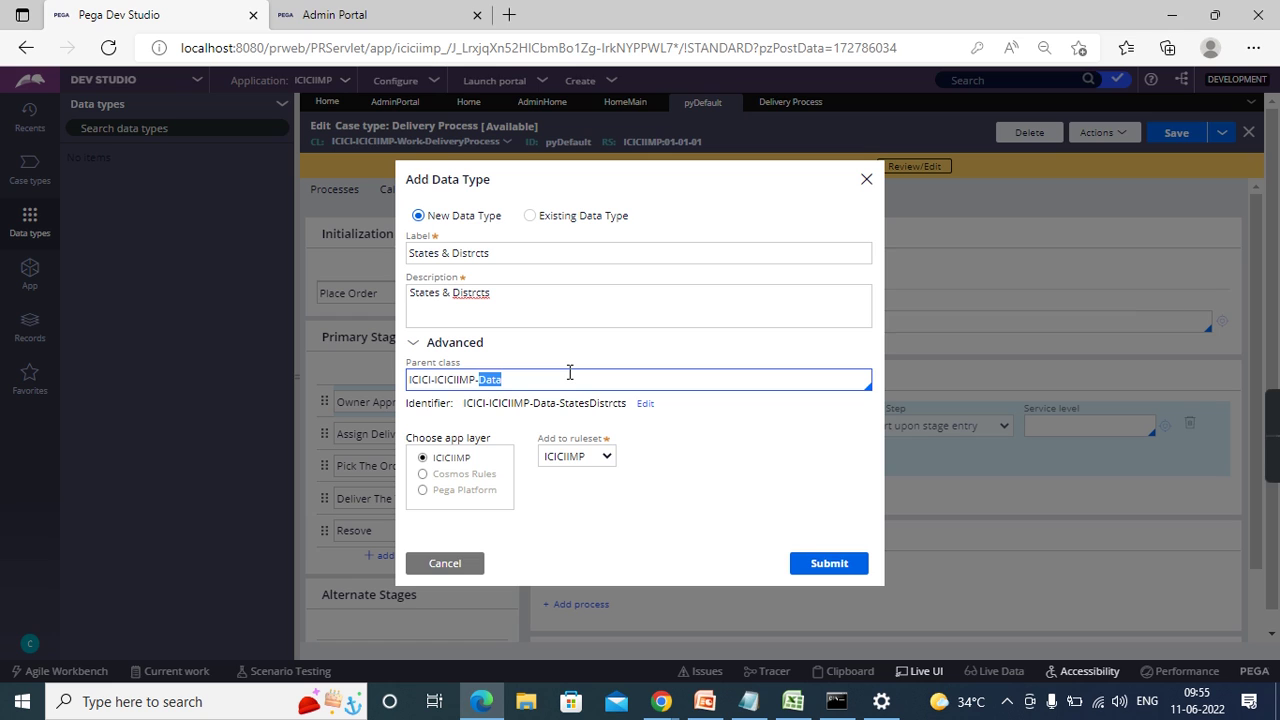
triple_click(569, 372)
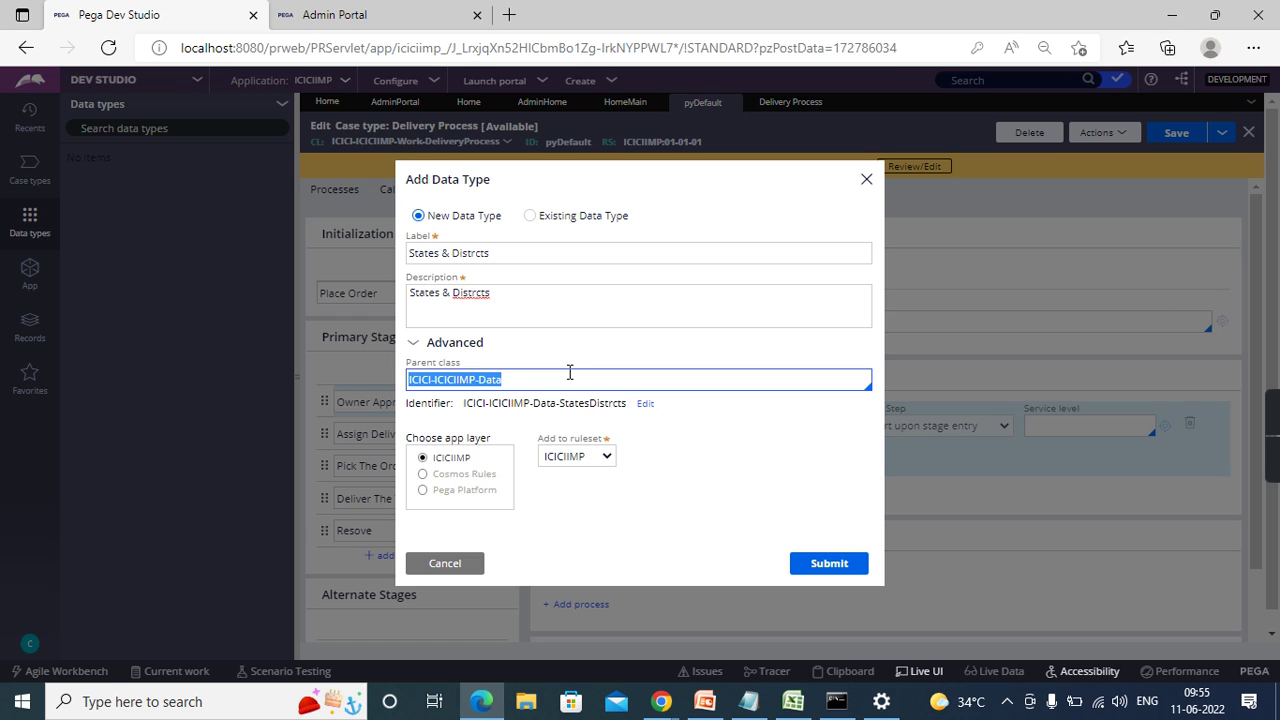
click(569, 372)
key(BackSpace)
key(BackSpace)
key(BackSpace)
key(BackSpace)
key(BackSpace)
key(BackSpace)
key(BackSpace)
key(BackSpace)
key(BackSpace)
key(BackSpace)
key(BackSpace)
key(BackSpace)
key(BackSpace)
text(Dat)
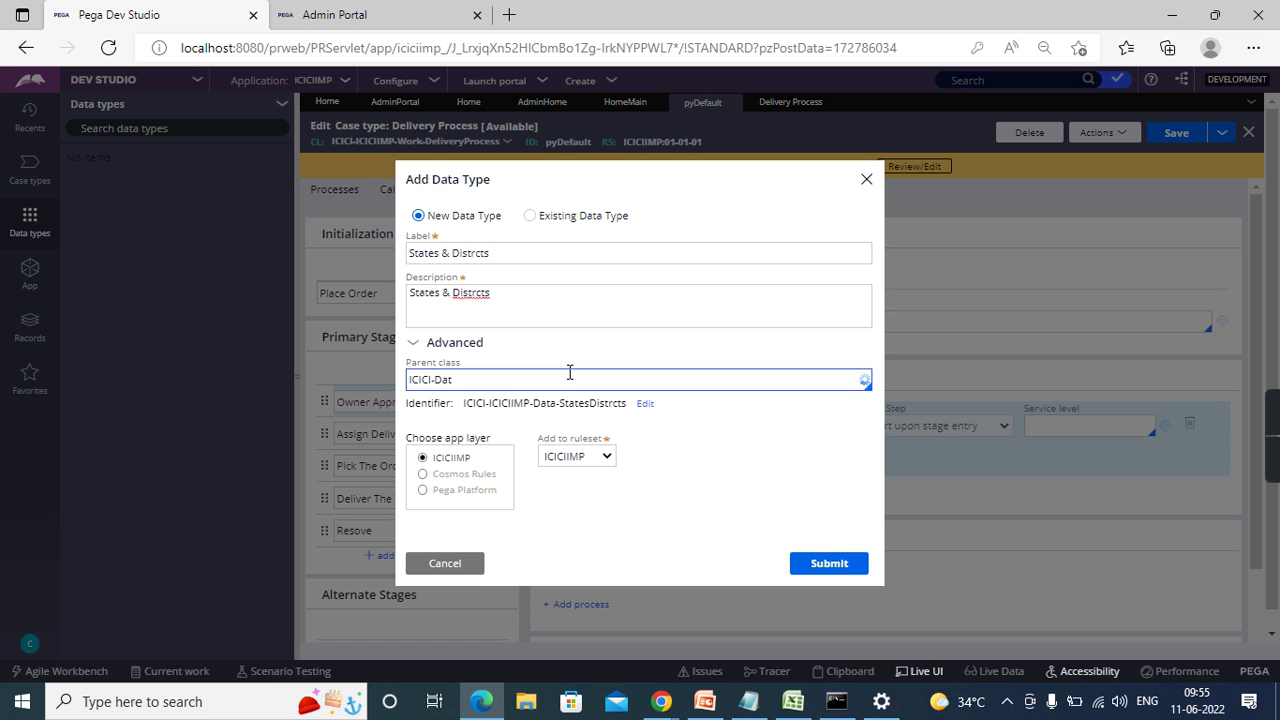
text(a)
click(755, 472)
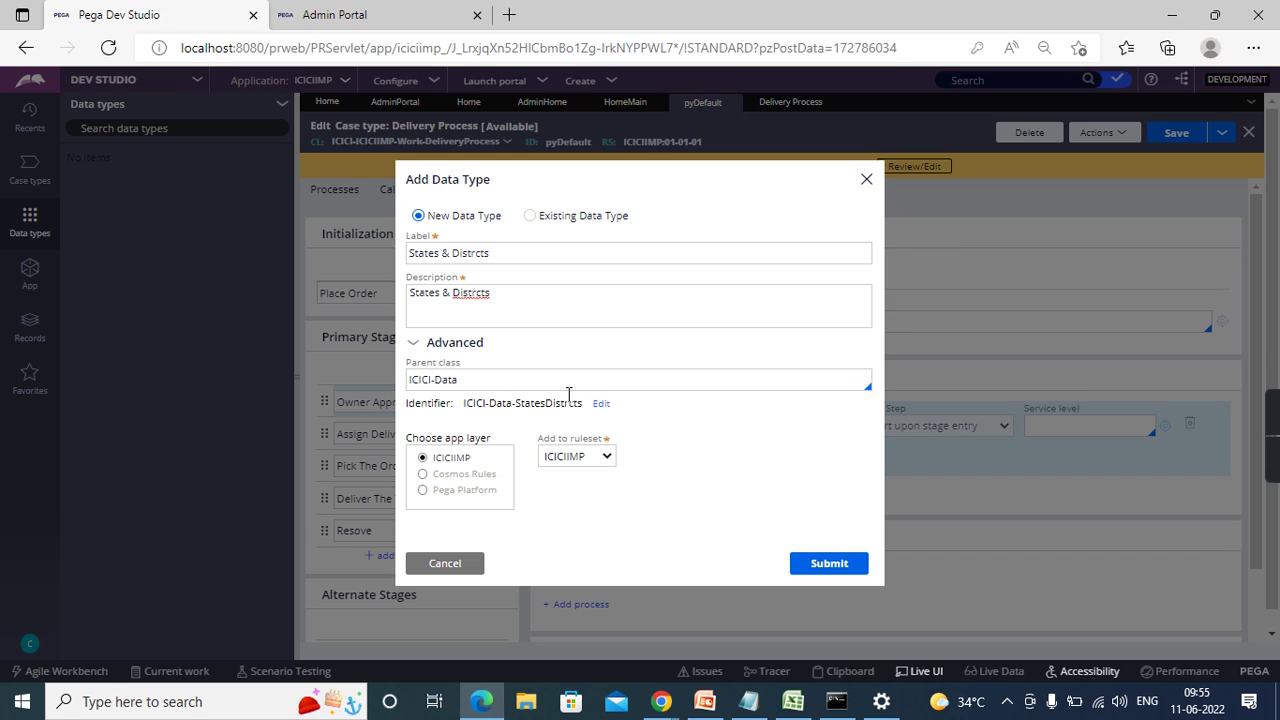
- Set the parent class to ICICI-ICICIIMP-Data and create the data type
triple_click(501, 381)
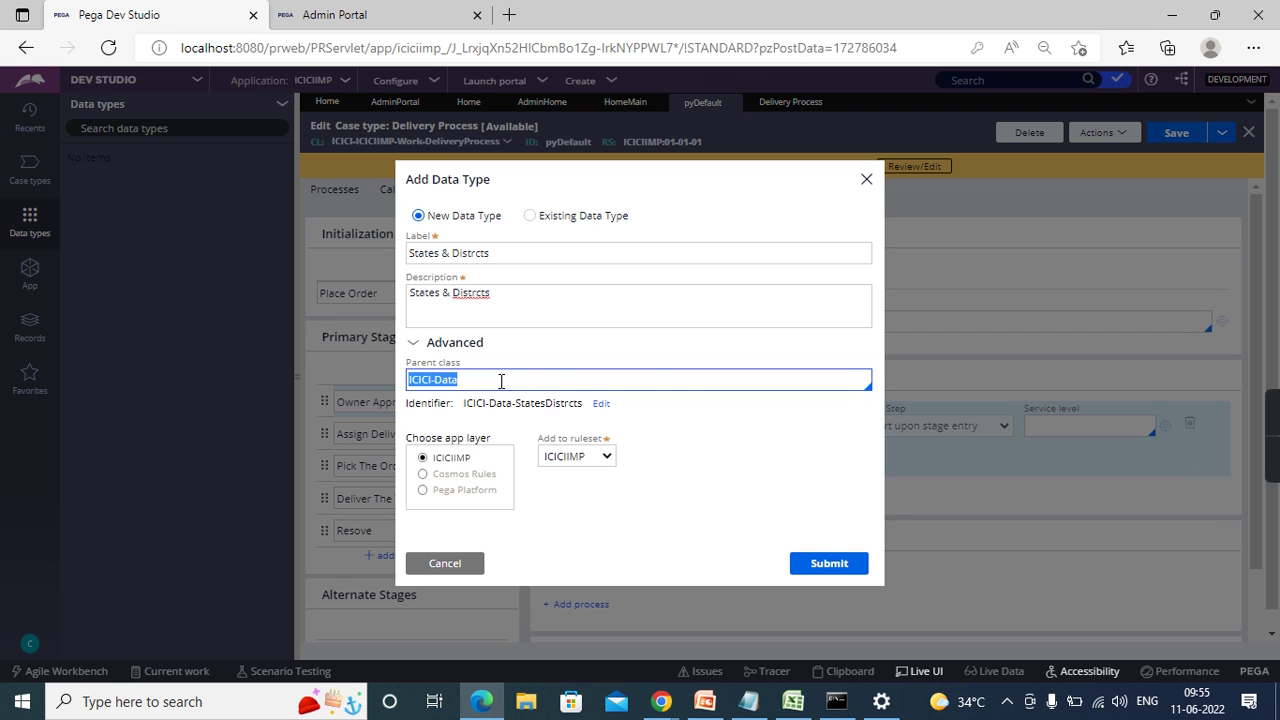
key(BackSpace)
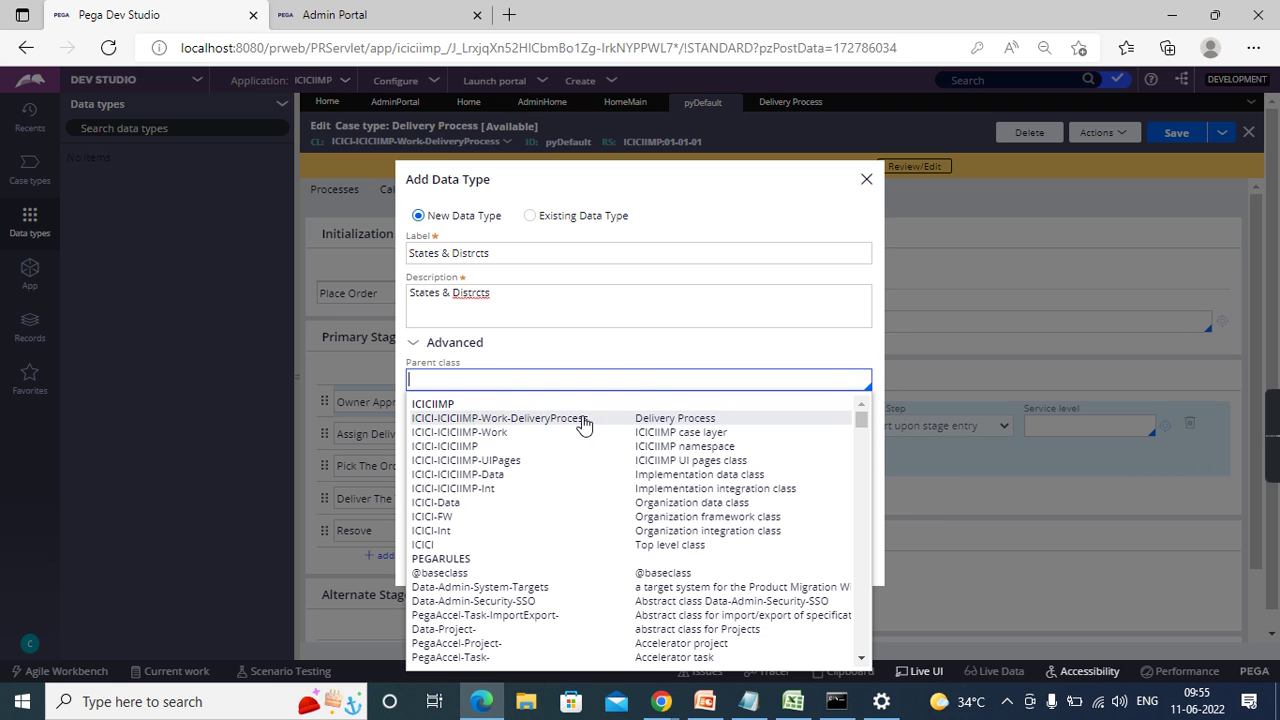
click(500, 475)
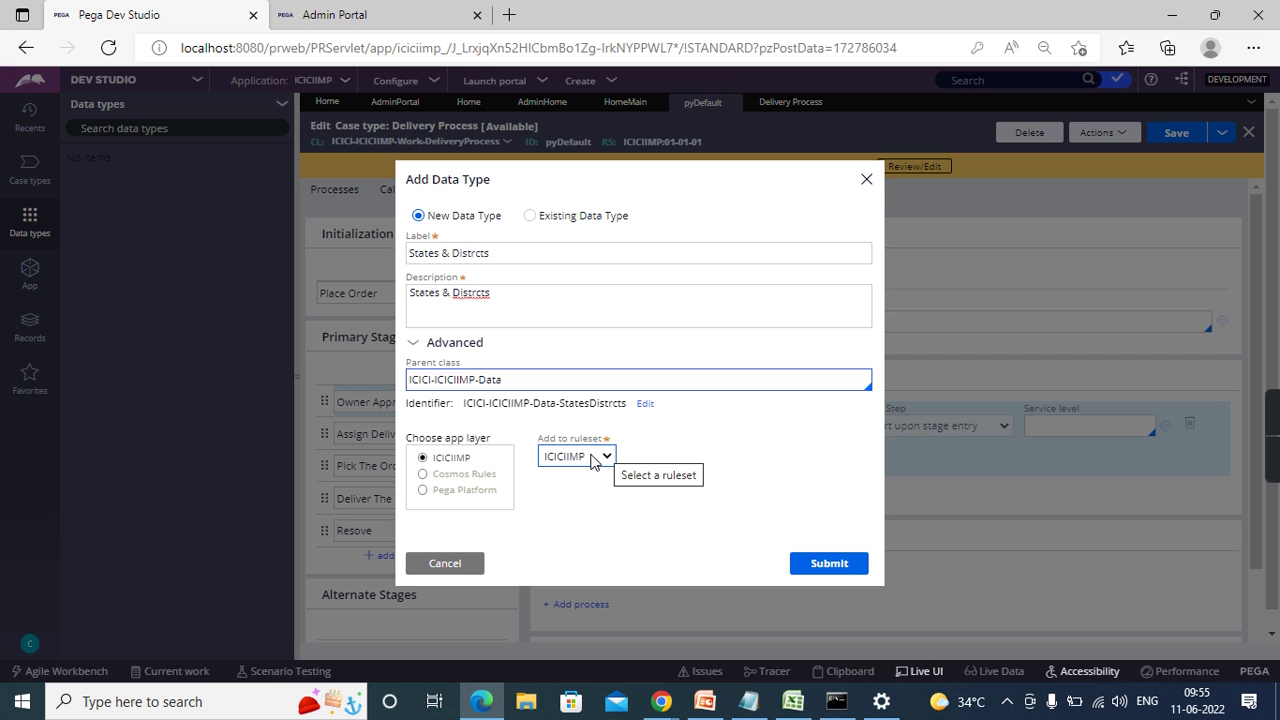
click(841, 566)
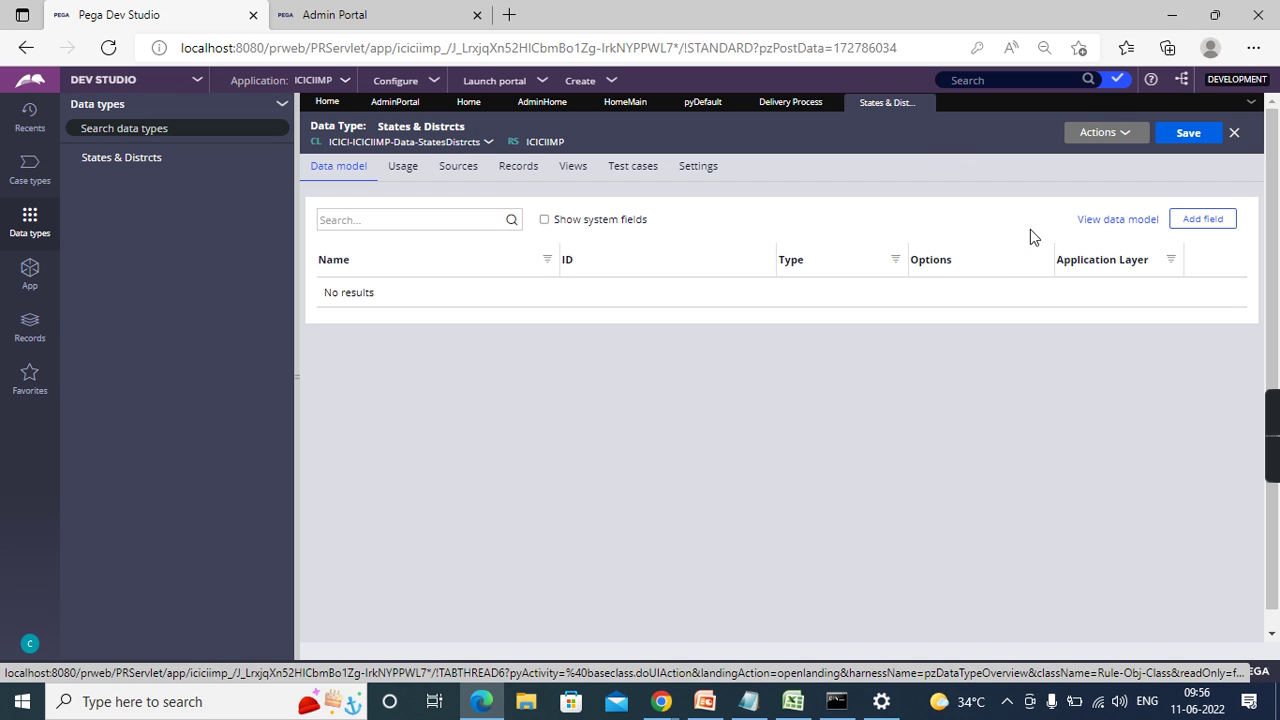
- Add a new field named StateName to the data type
click(1210, 222)
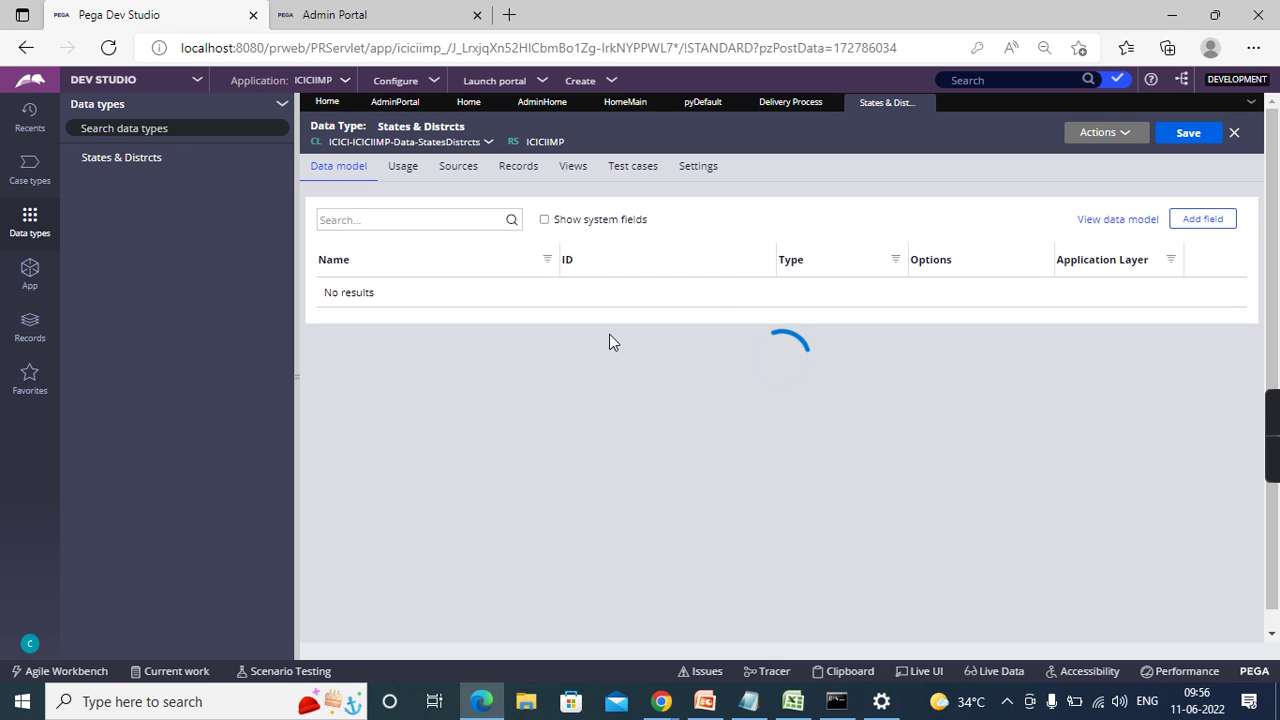
text(StateName)
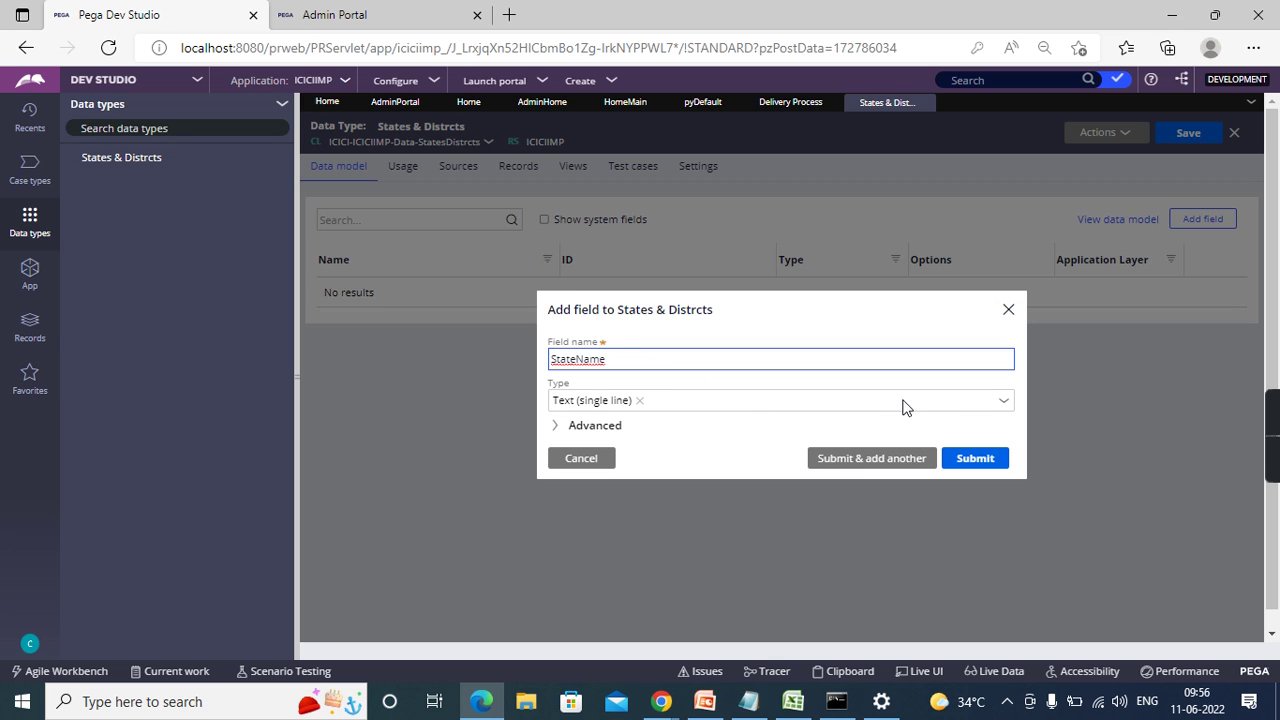
click(1010, 413)
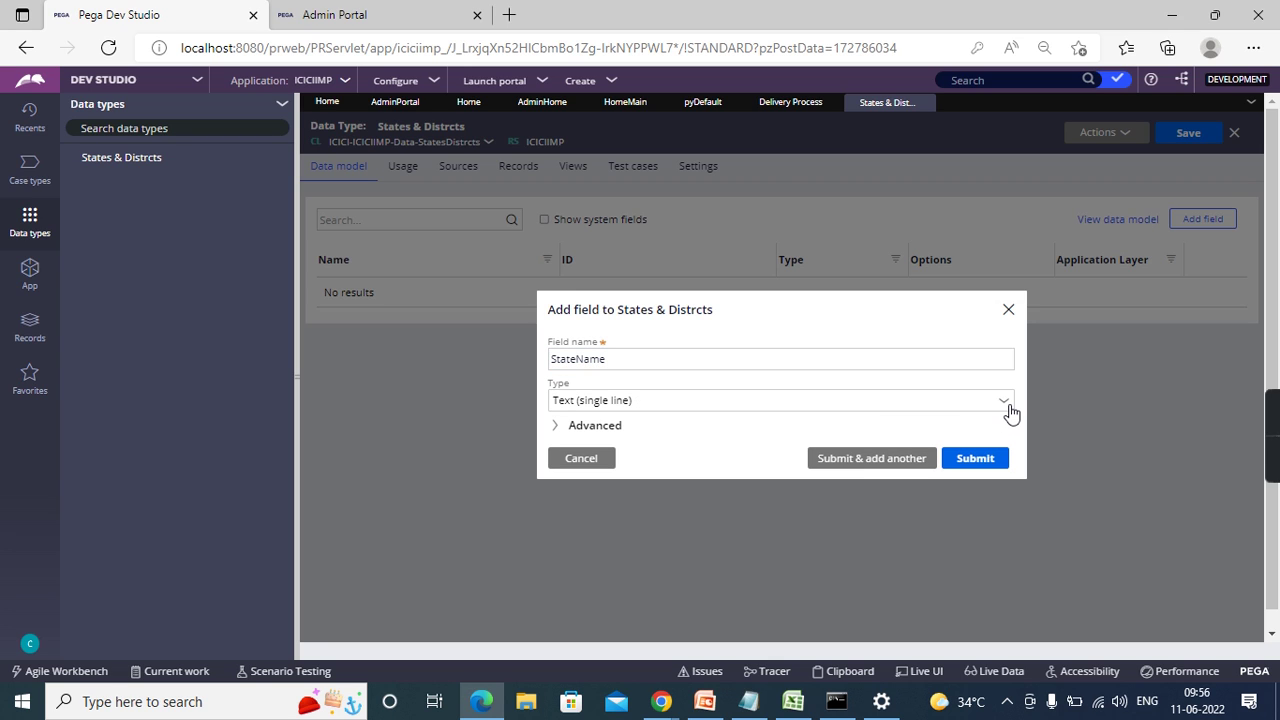
- Browse the field types and keep Text (single line) for StateName
click(1005, 410)
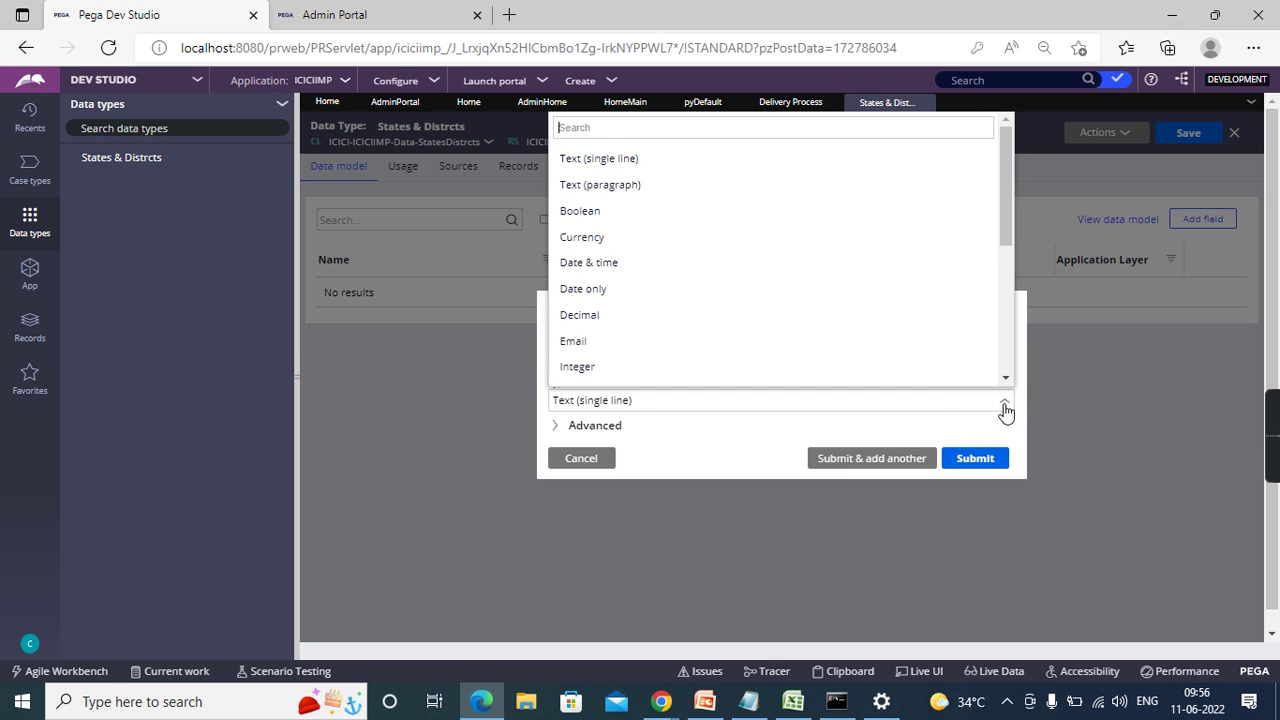
scroll(734, 291, down, 1)
scroll(645, 203, up, 1)
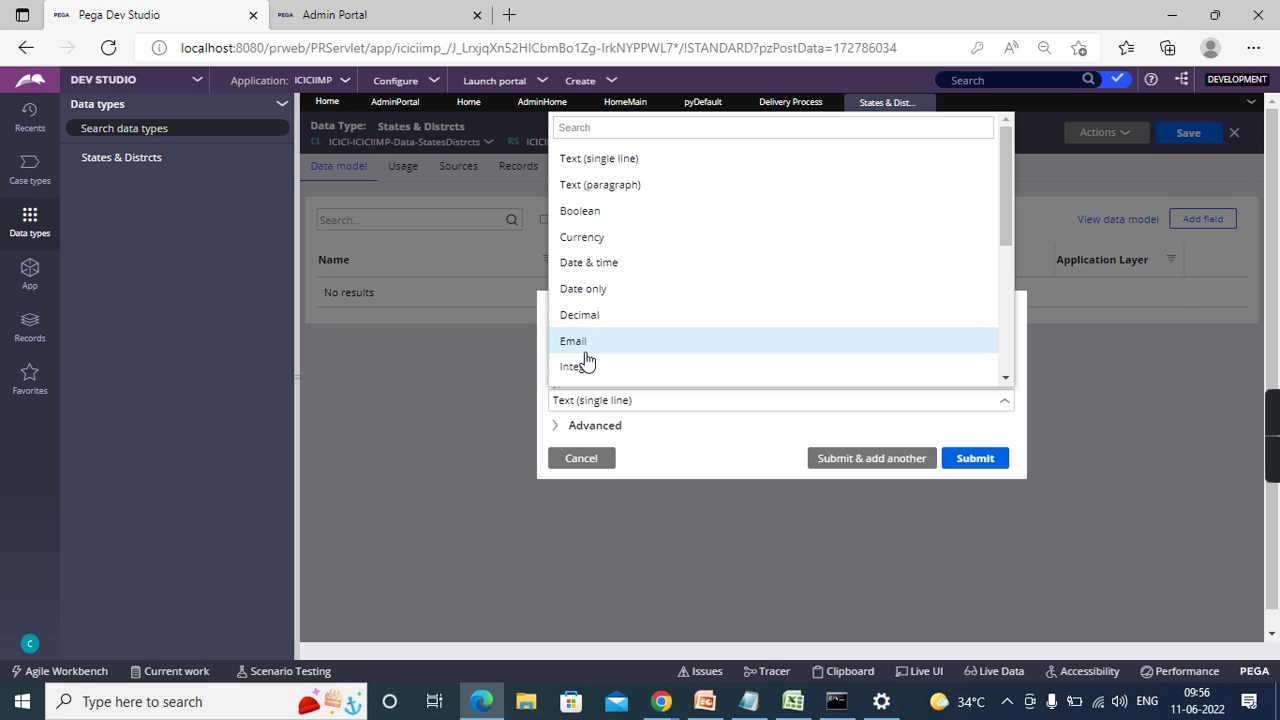
scroll(585, 360, down, 2)
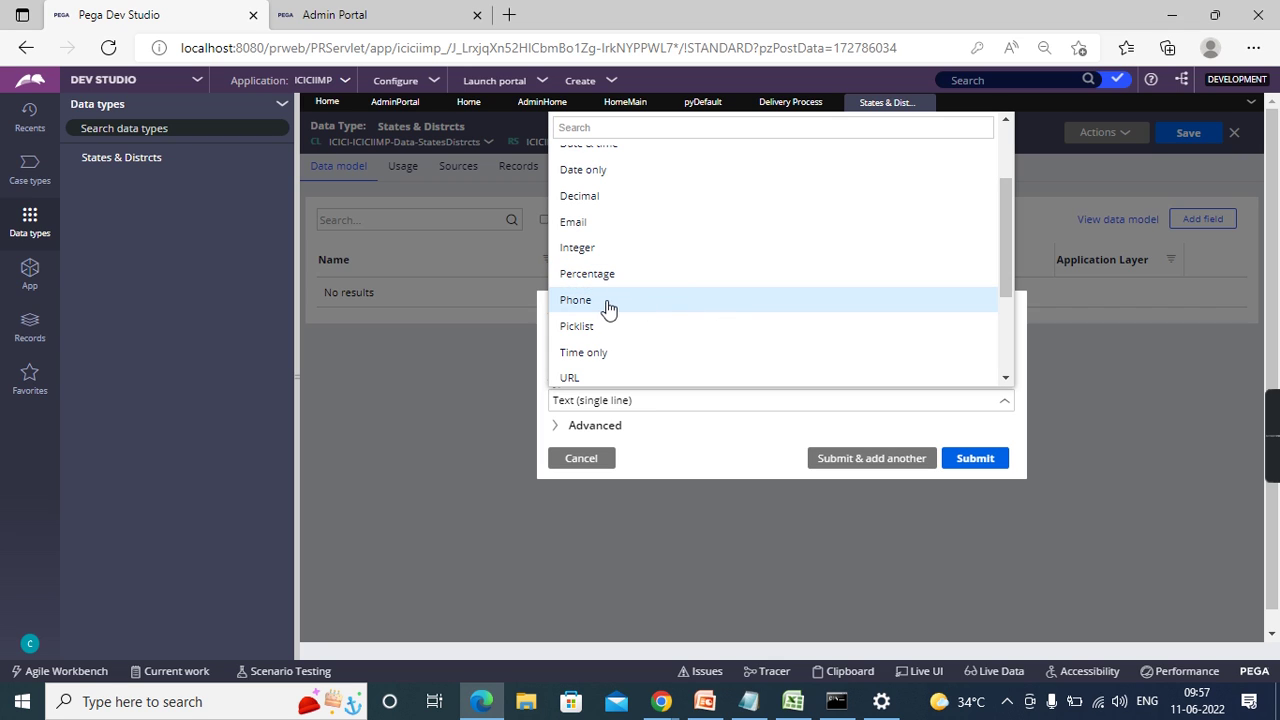
scroll(580, 310, down, 1)
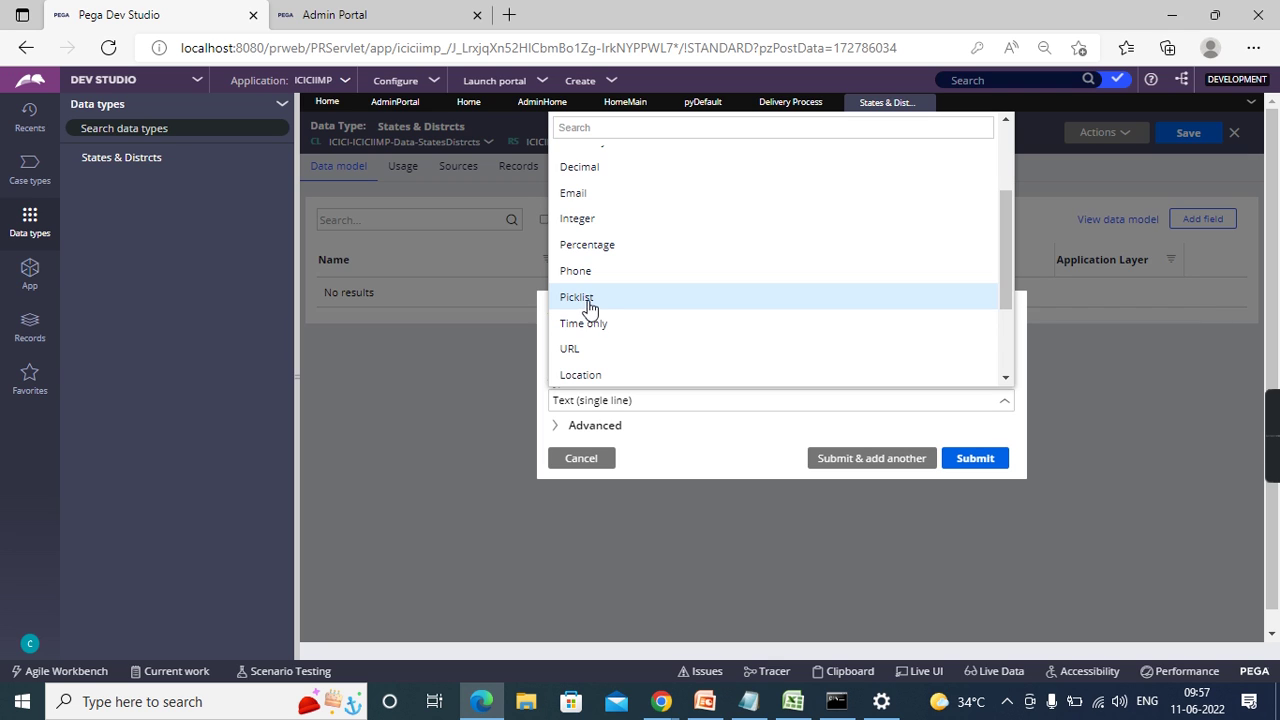
scroll(604, 335, down, 2)
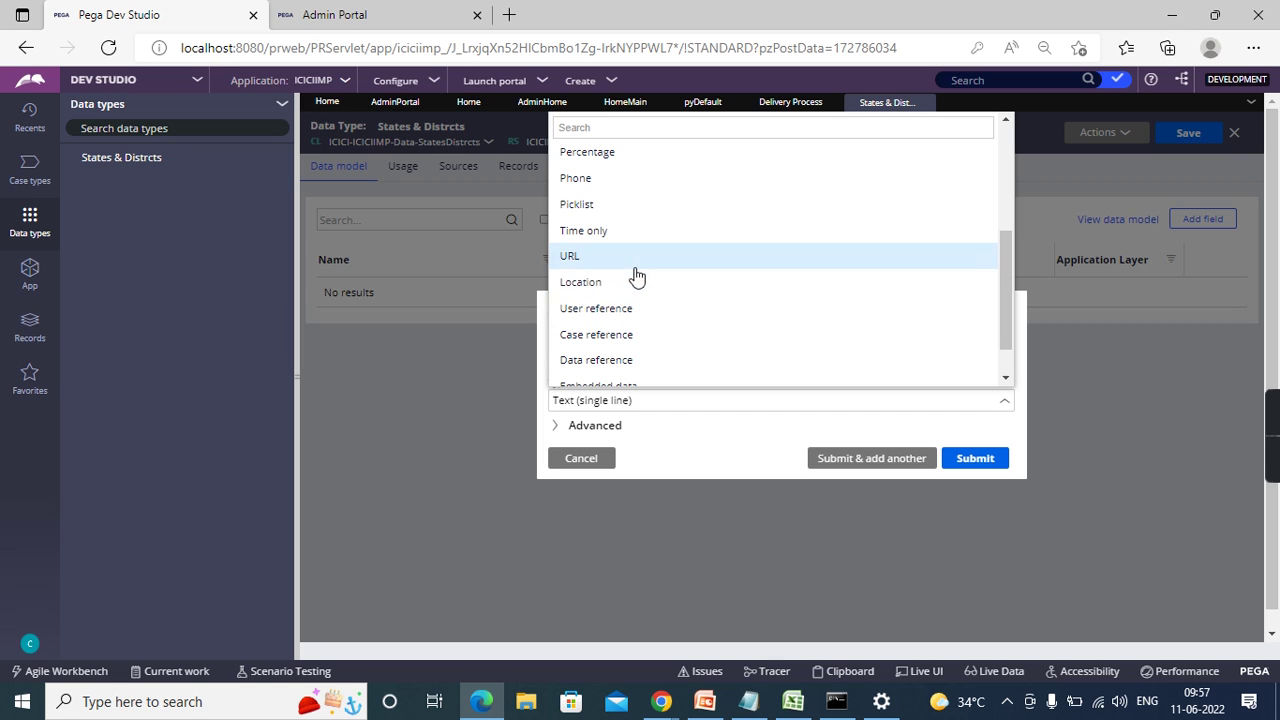
scroll(720, 309, down, 1)
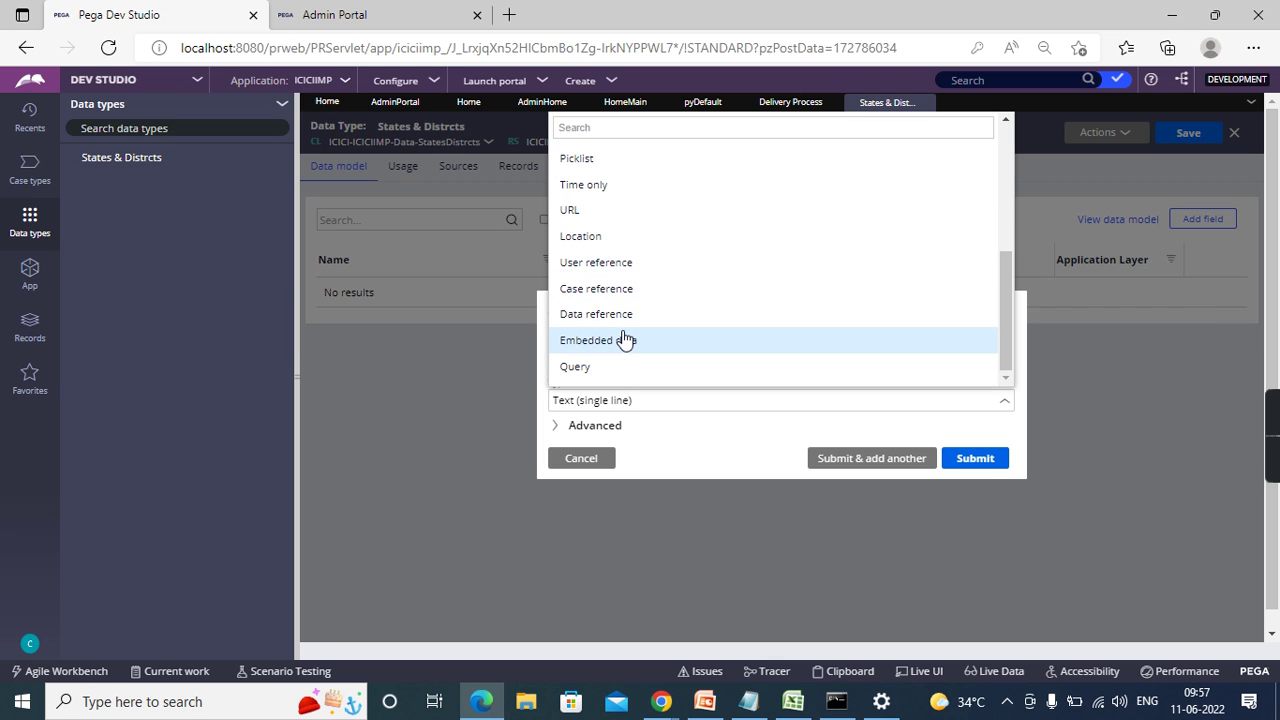
scroll(600, 300, up, 5)
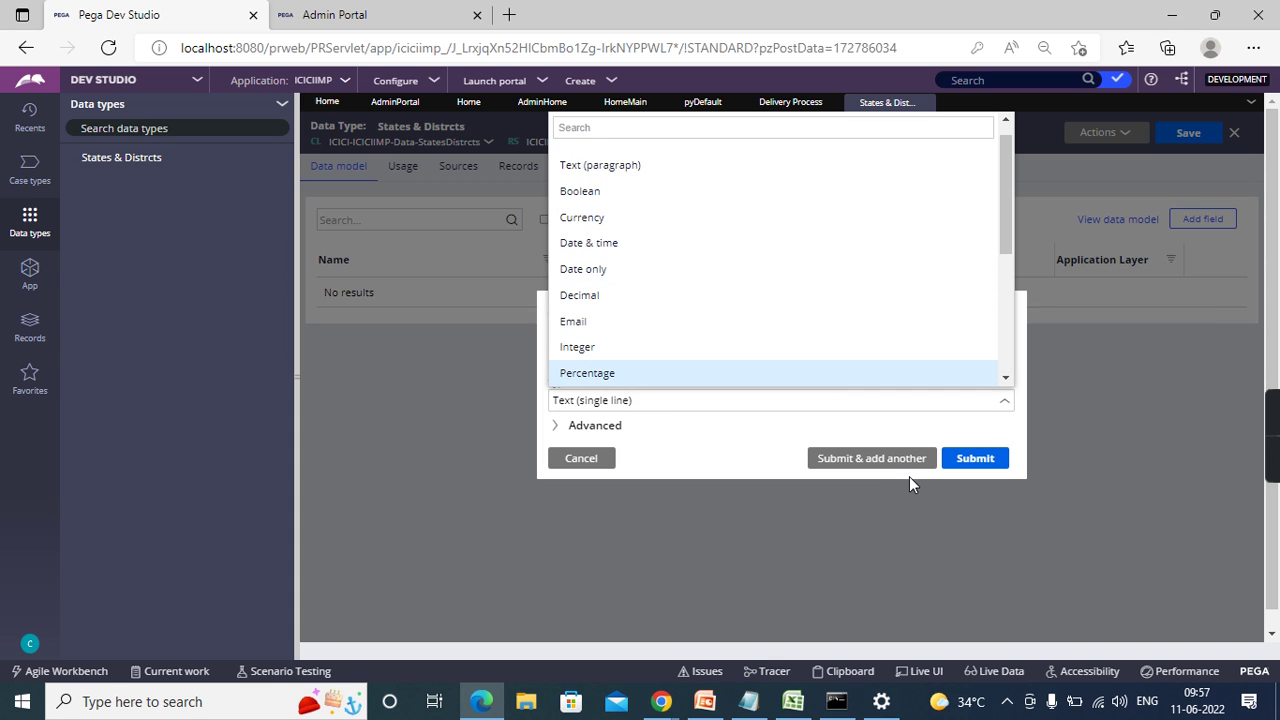
scroll(851, 363, up, 1)
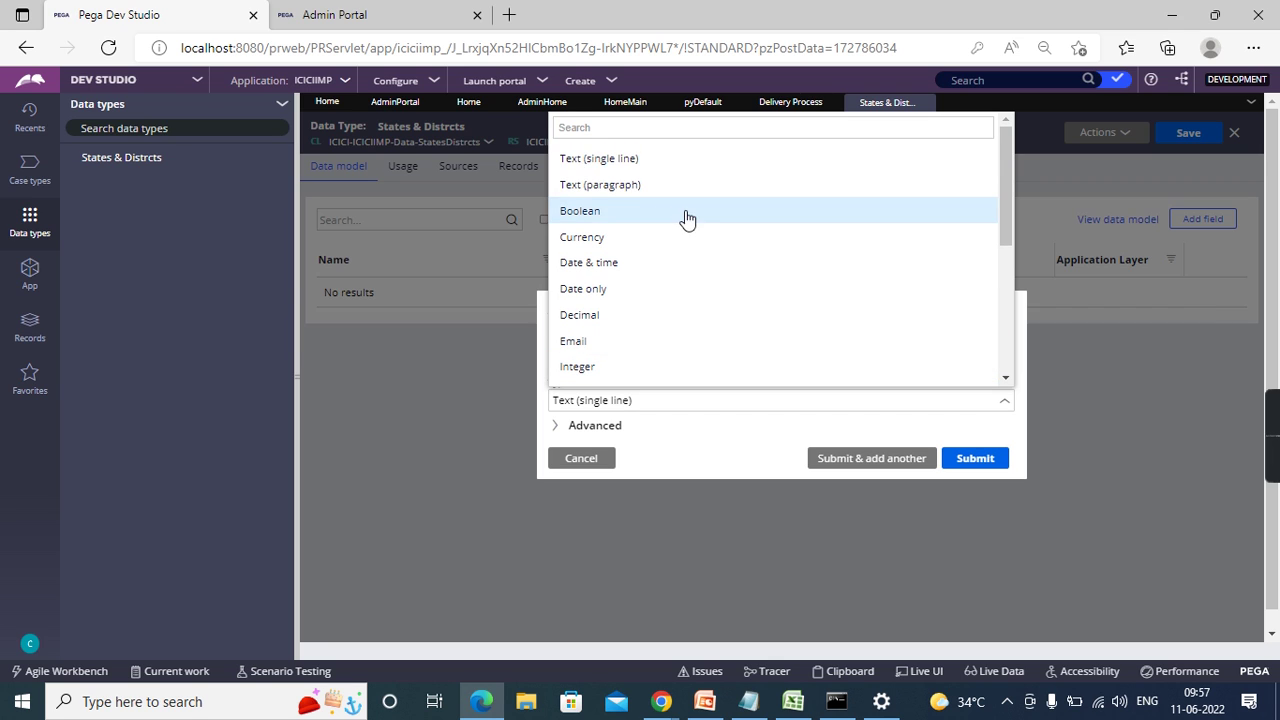
click(598, 160)
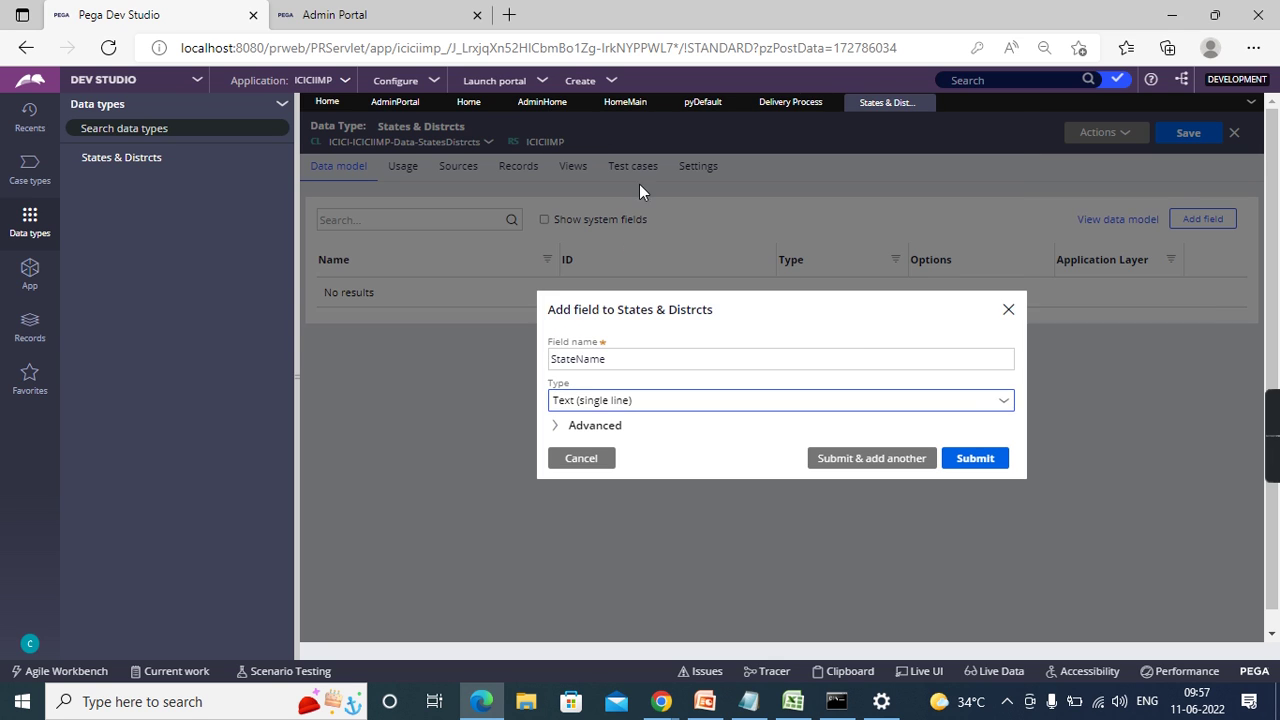
- Save StateName, add a District Name text field, and open the StateName property
click(868, 466)
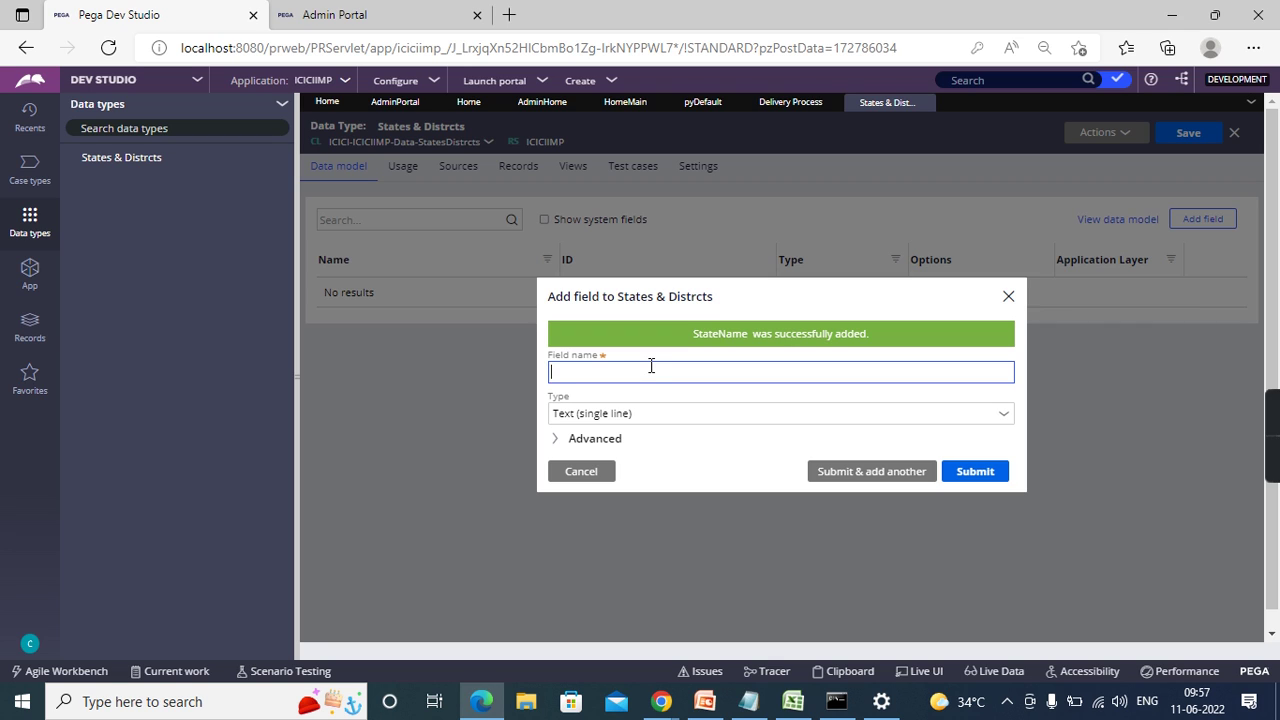
text(District Name)
click(968, 471)
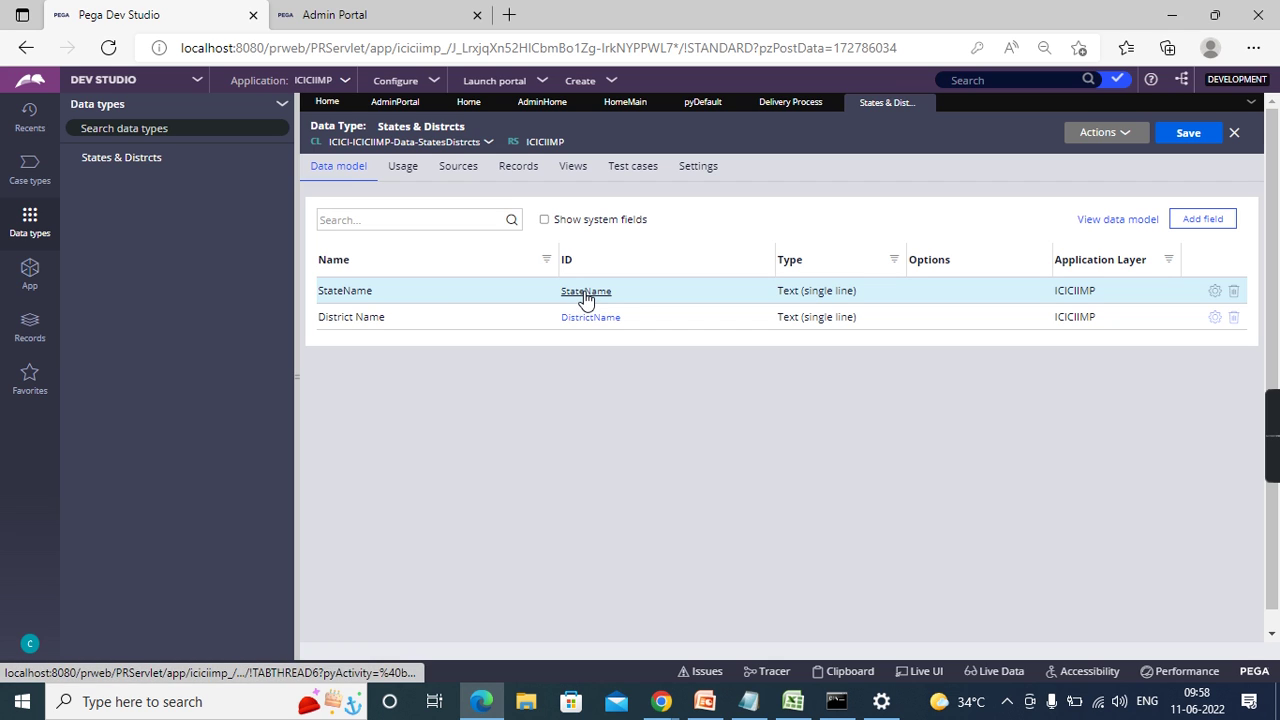
click(585, 292)
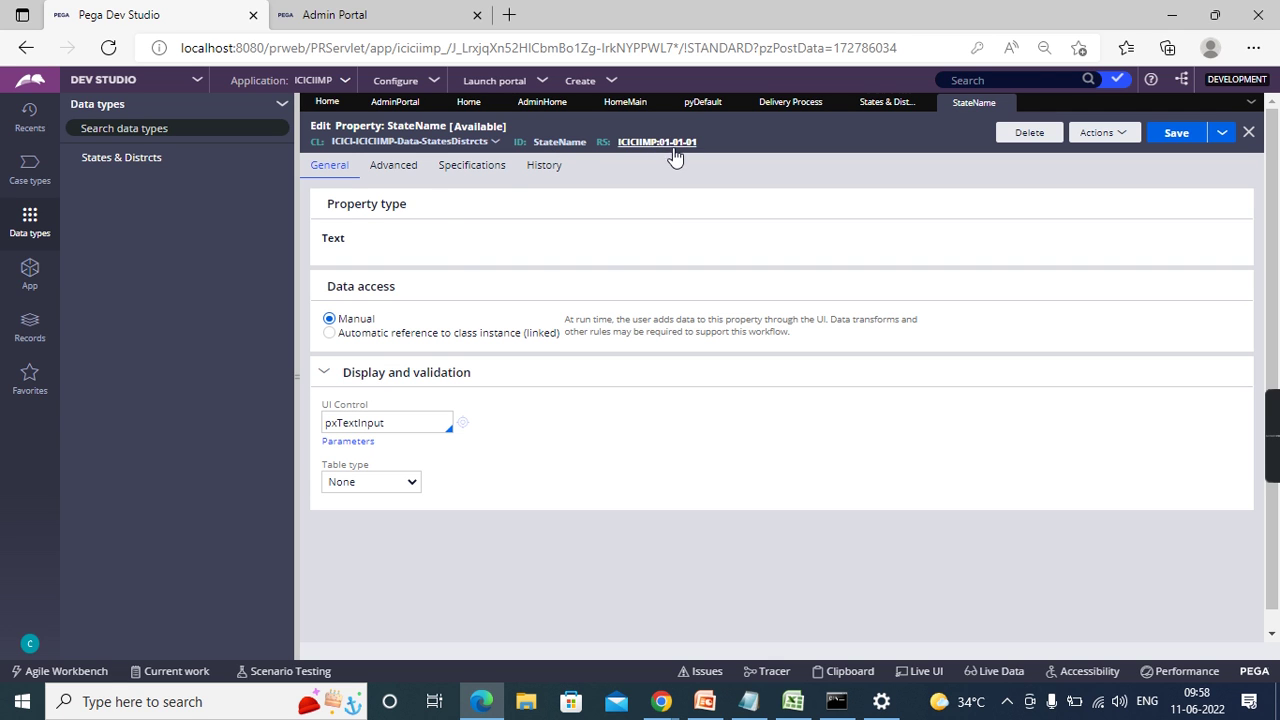
- Close the StateName property and open the States & Distrcts class record
click(1005, 104)
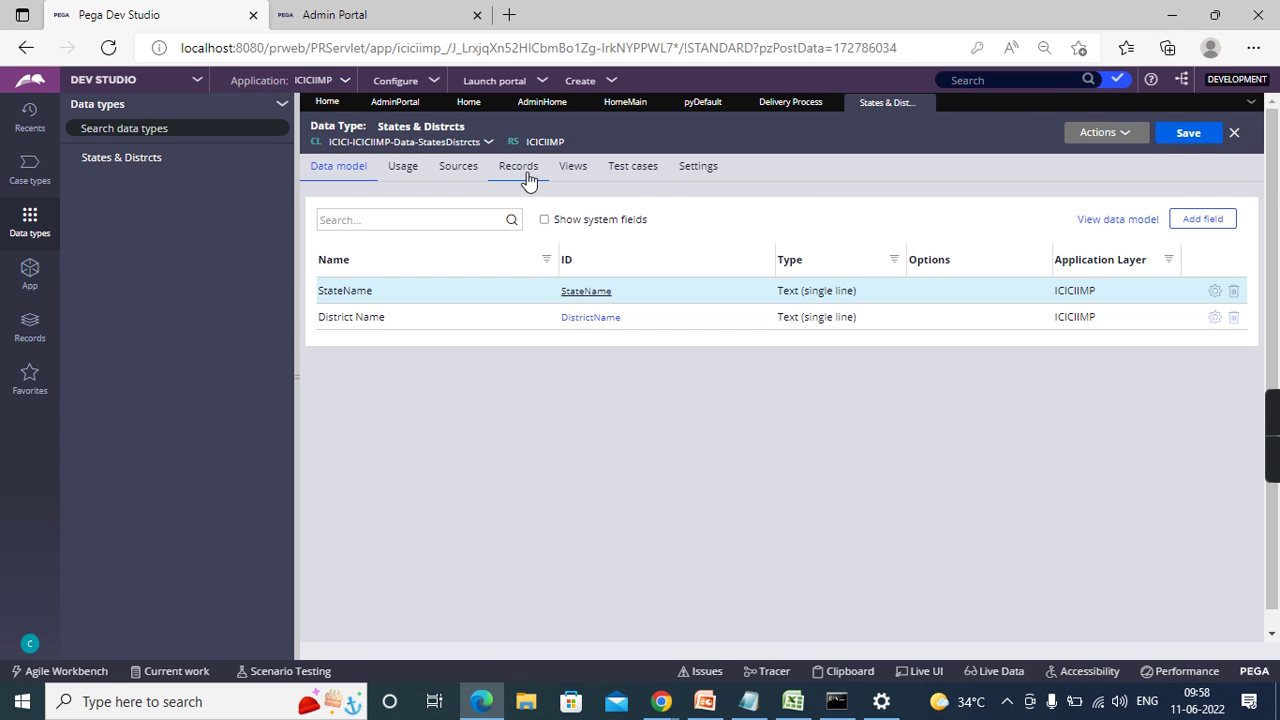
click(531, 172)
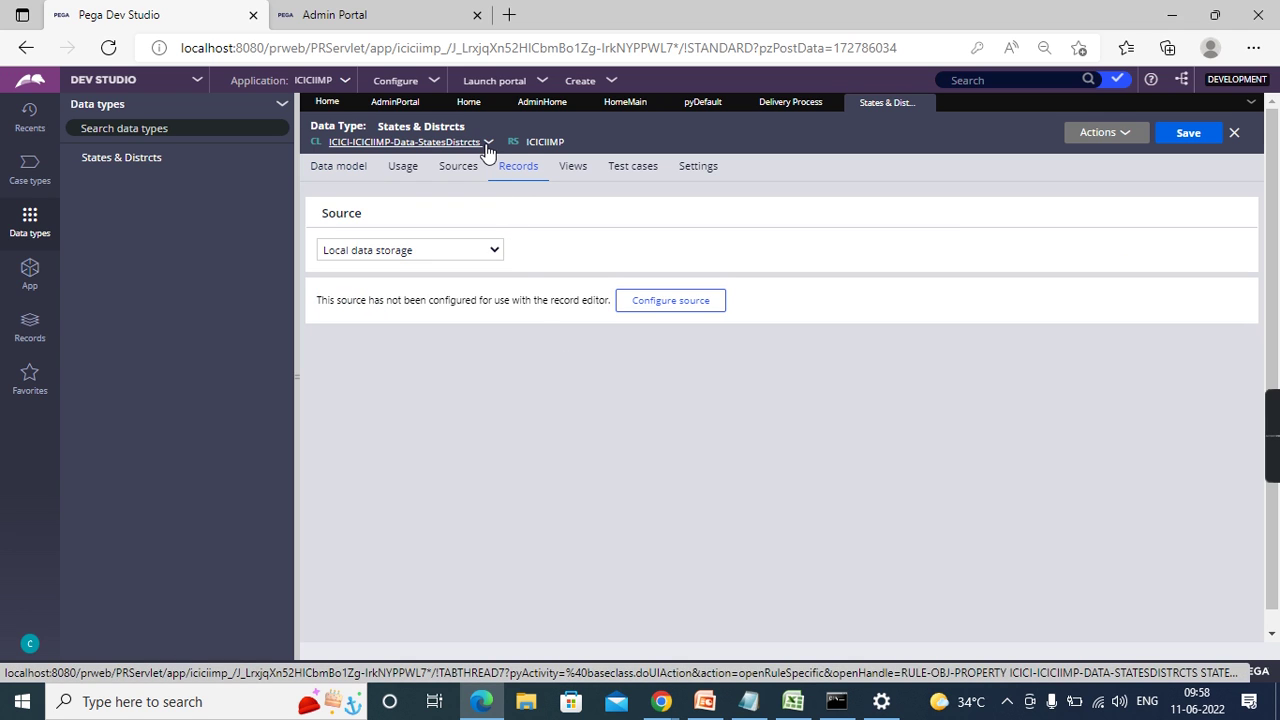
click(488, 144)
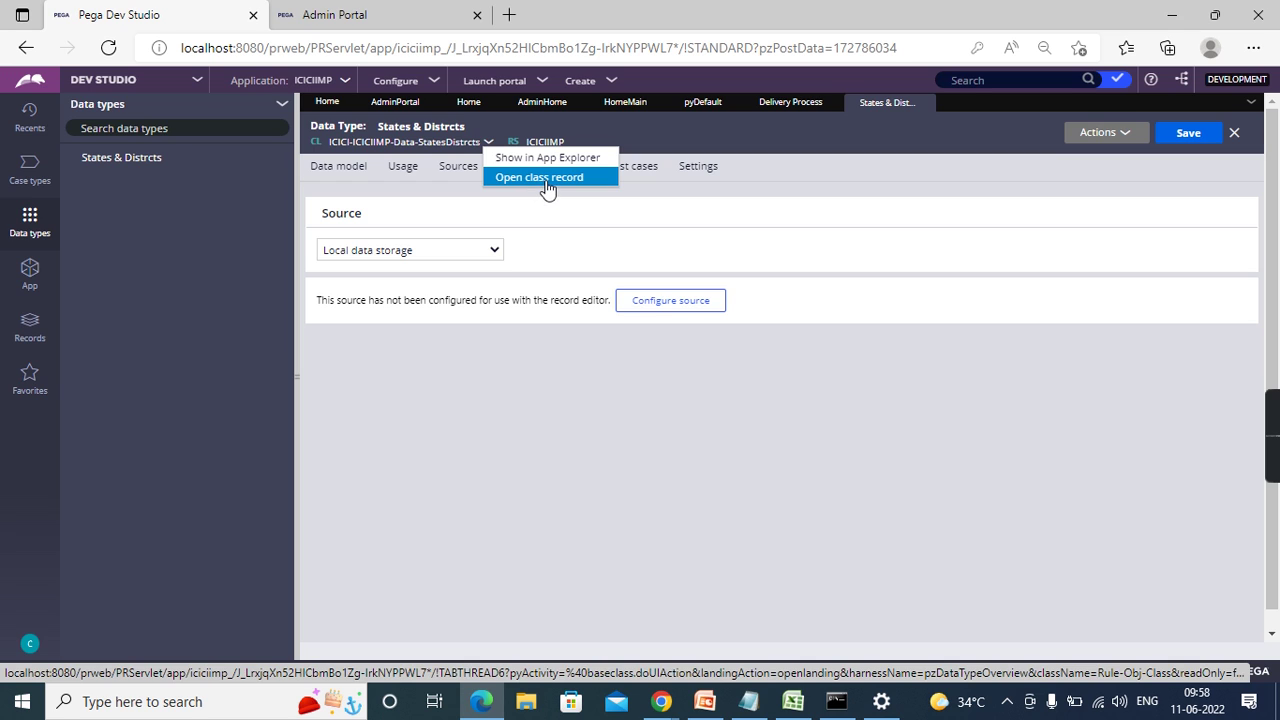
click(547, 180)
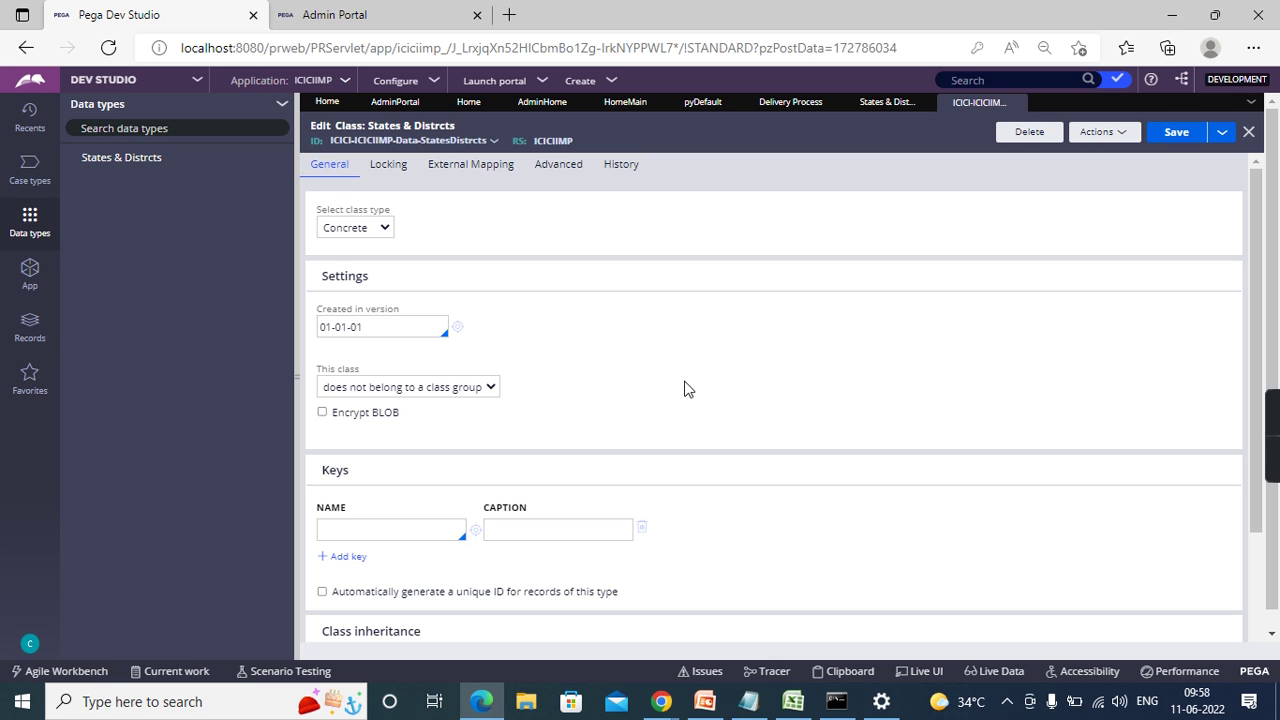
scroll(684, 389, down, 5)
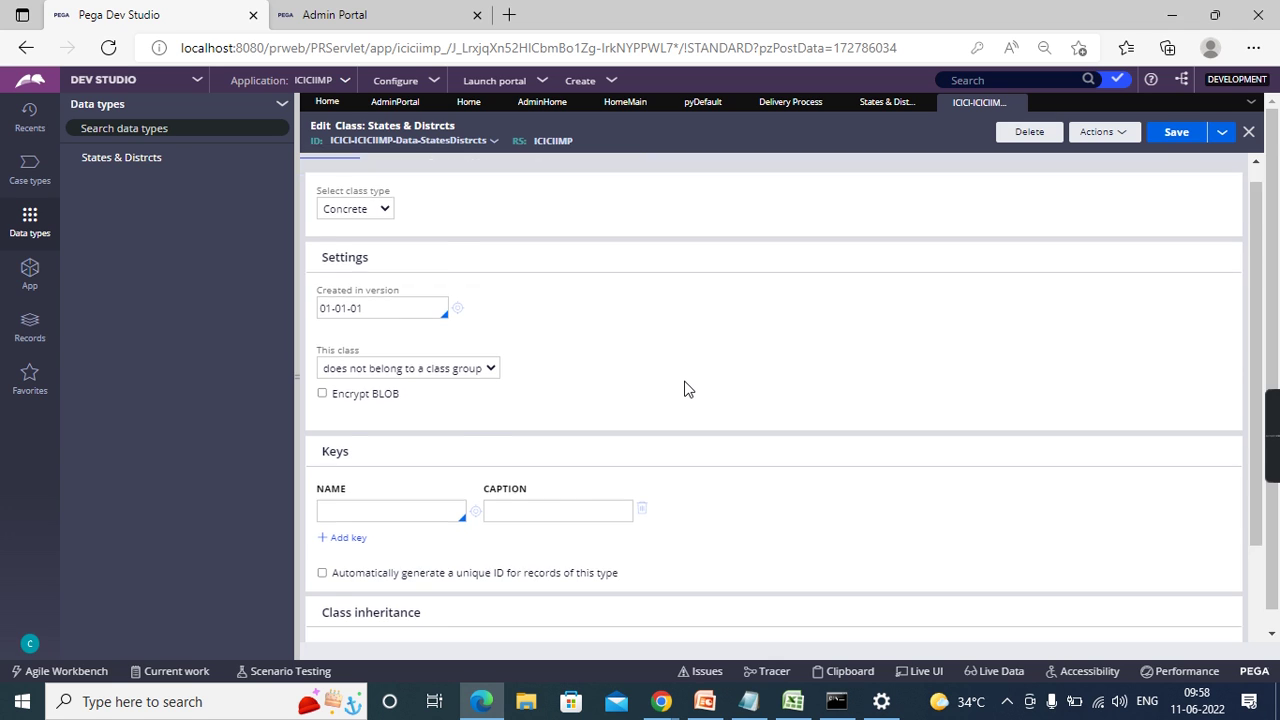
click(374, 609)
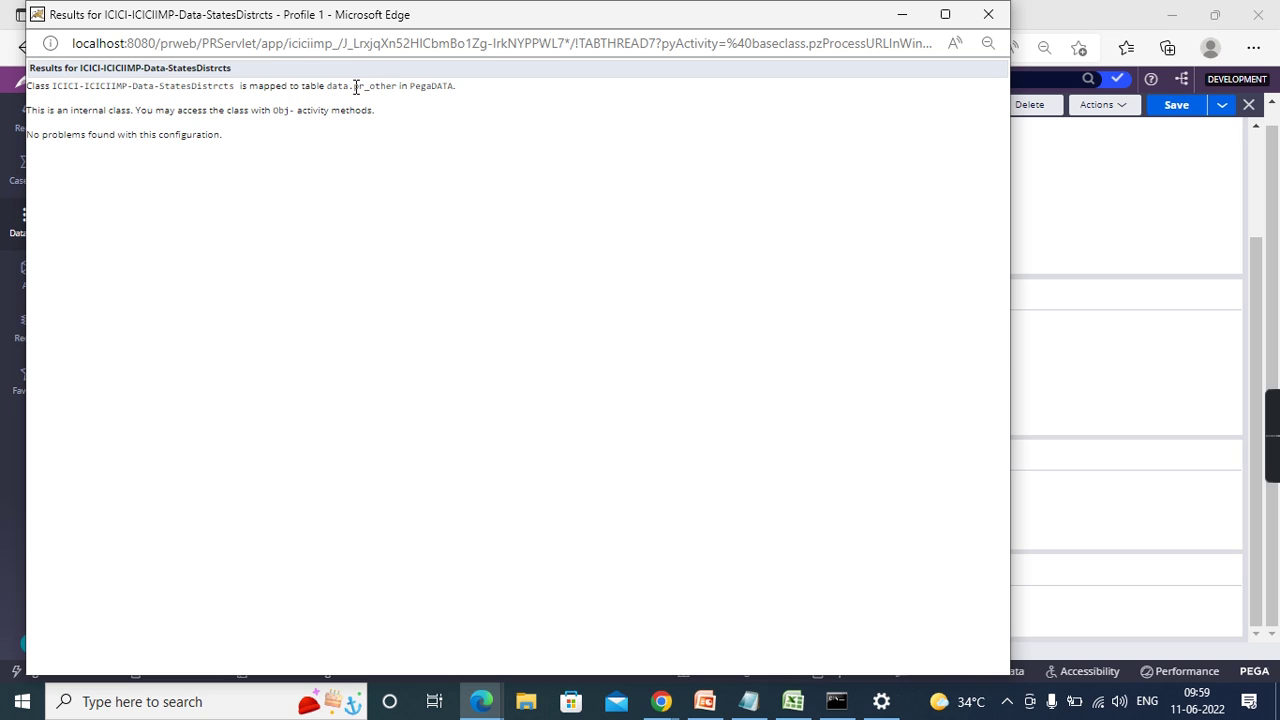
double_click(355, 86)
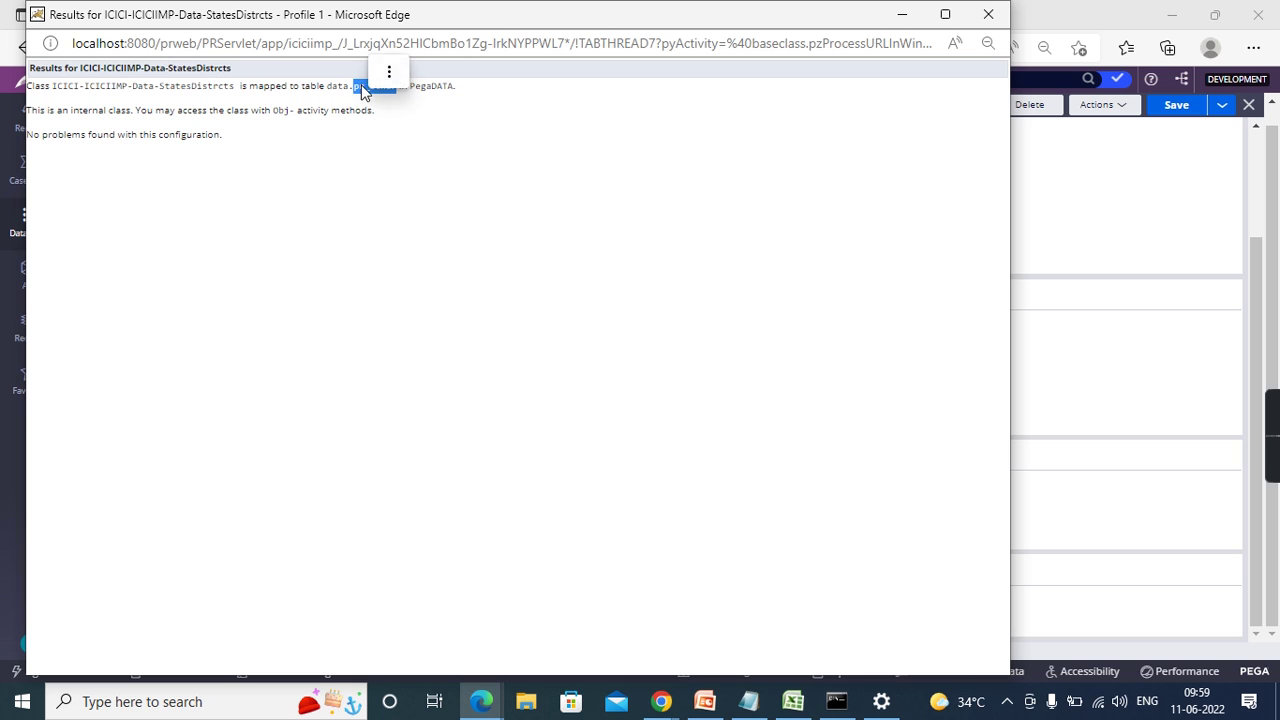
click(363, 86)
triple_click(363, 86)
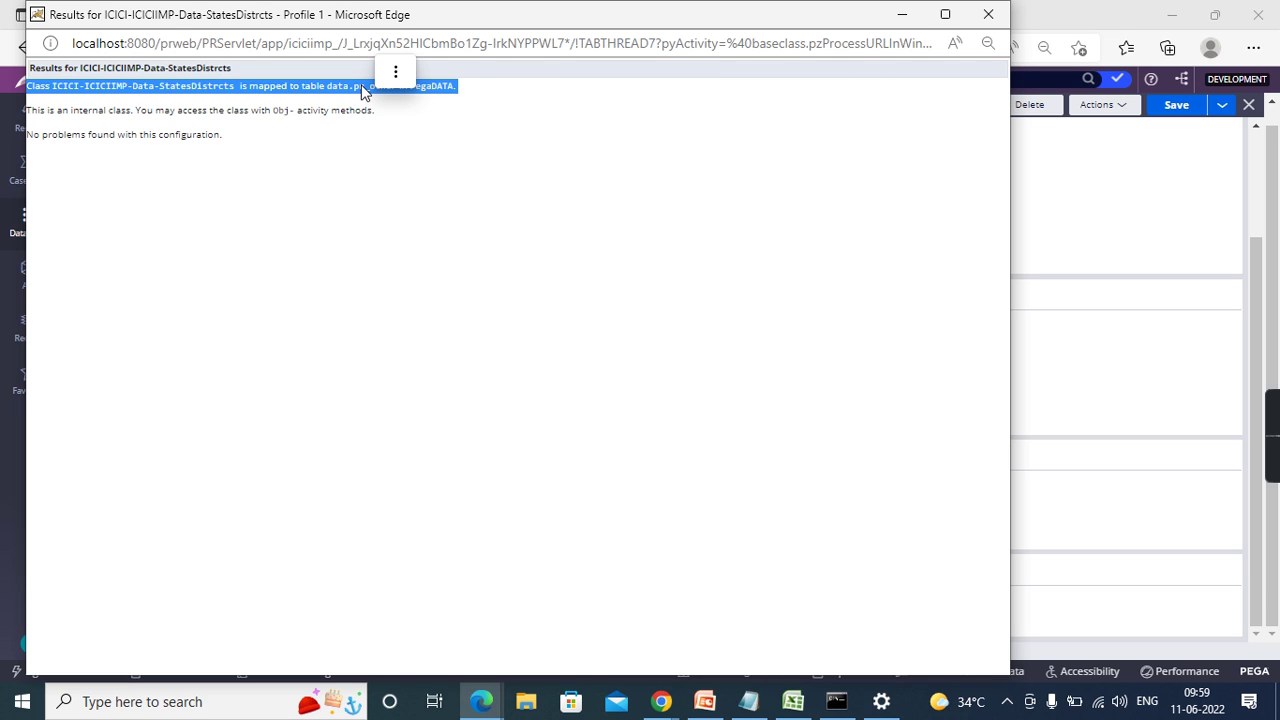
click(357, 86)
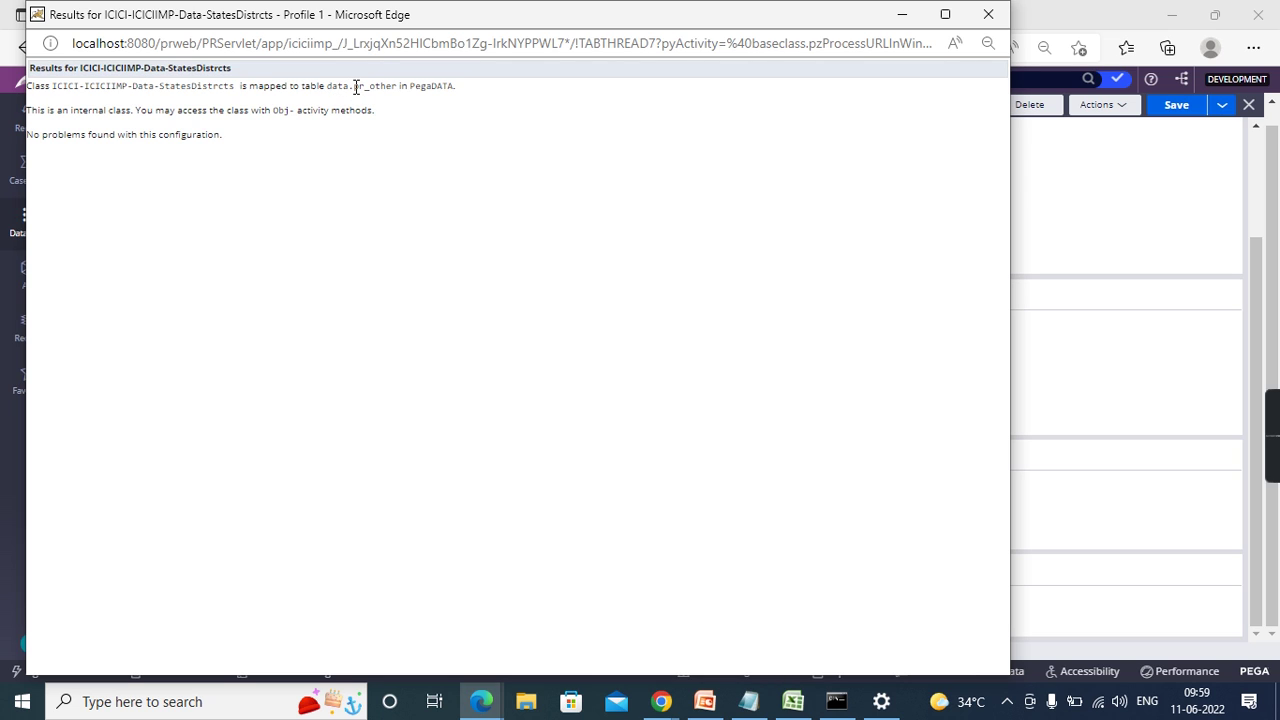
click(982, 22)
scroll(777, 240, up, 3)
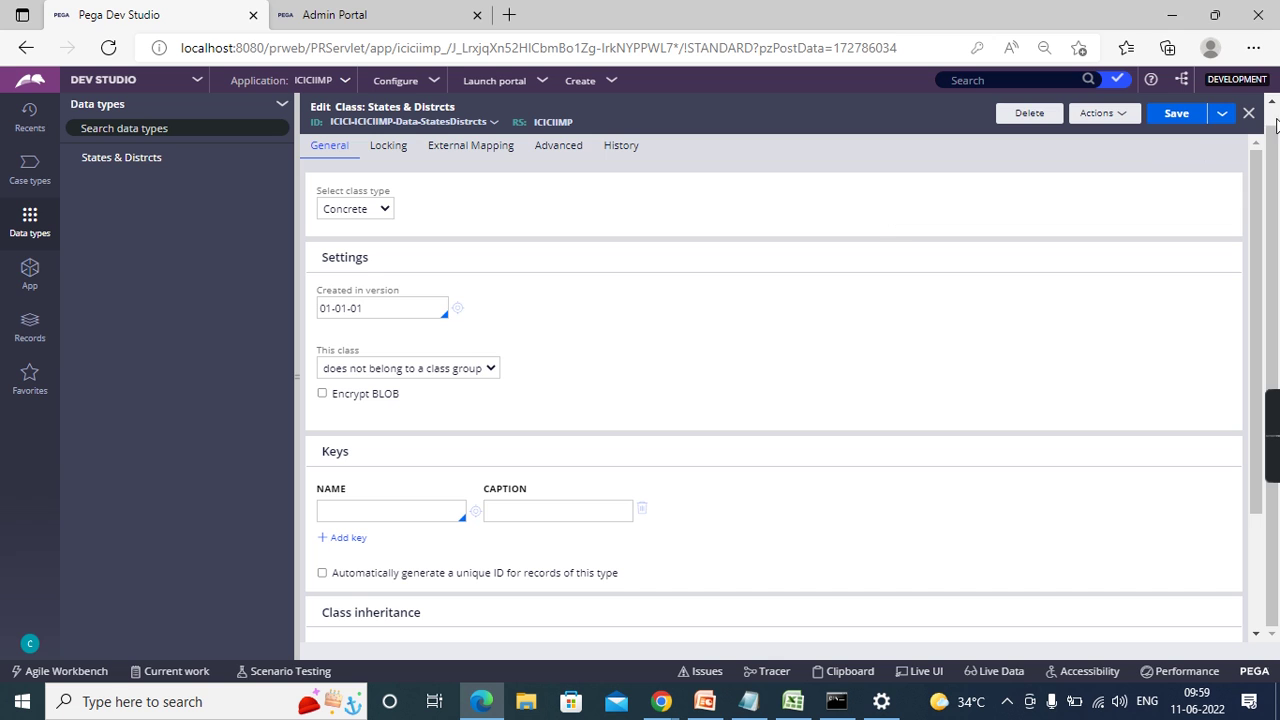
- Return to the States & Distrcts data type and start configuring its records source
scroll(1276, 118, up, 1)
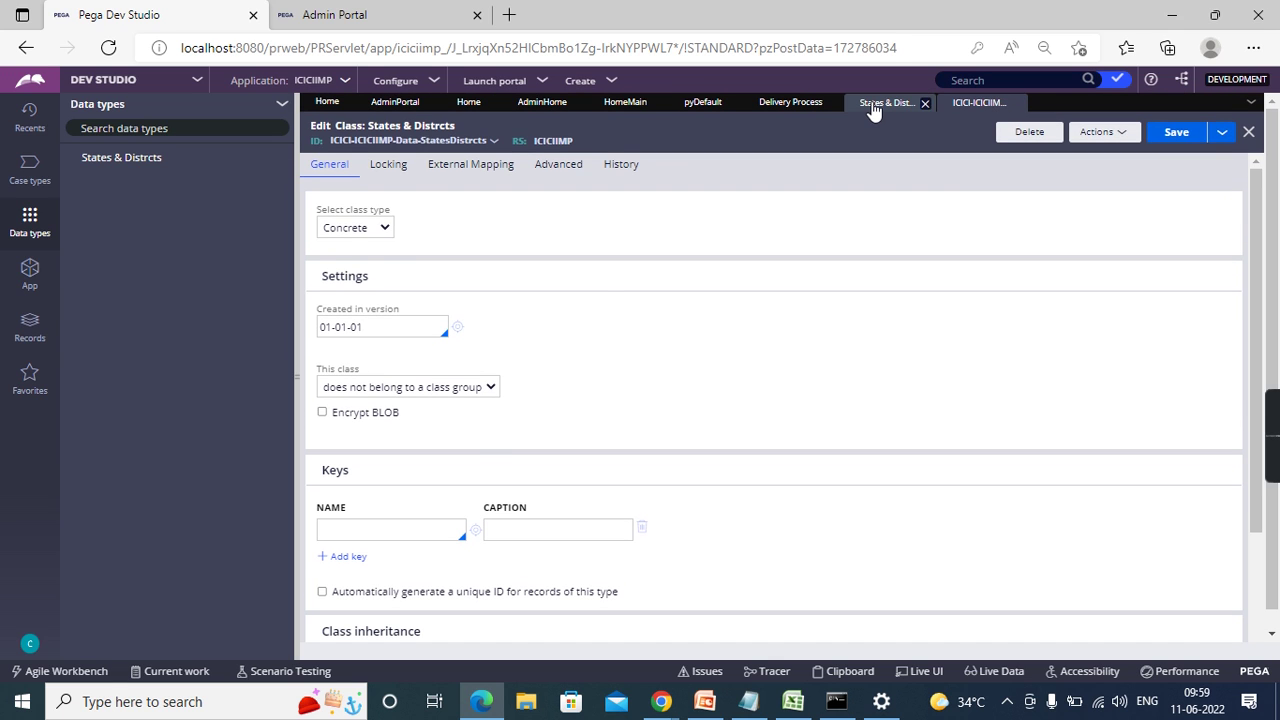
click(874, 106)
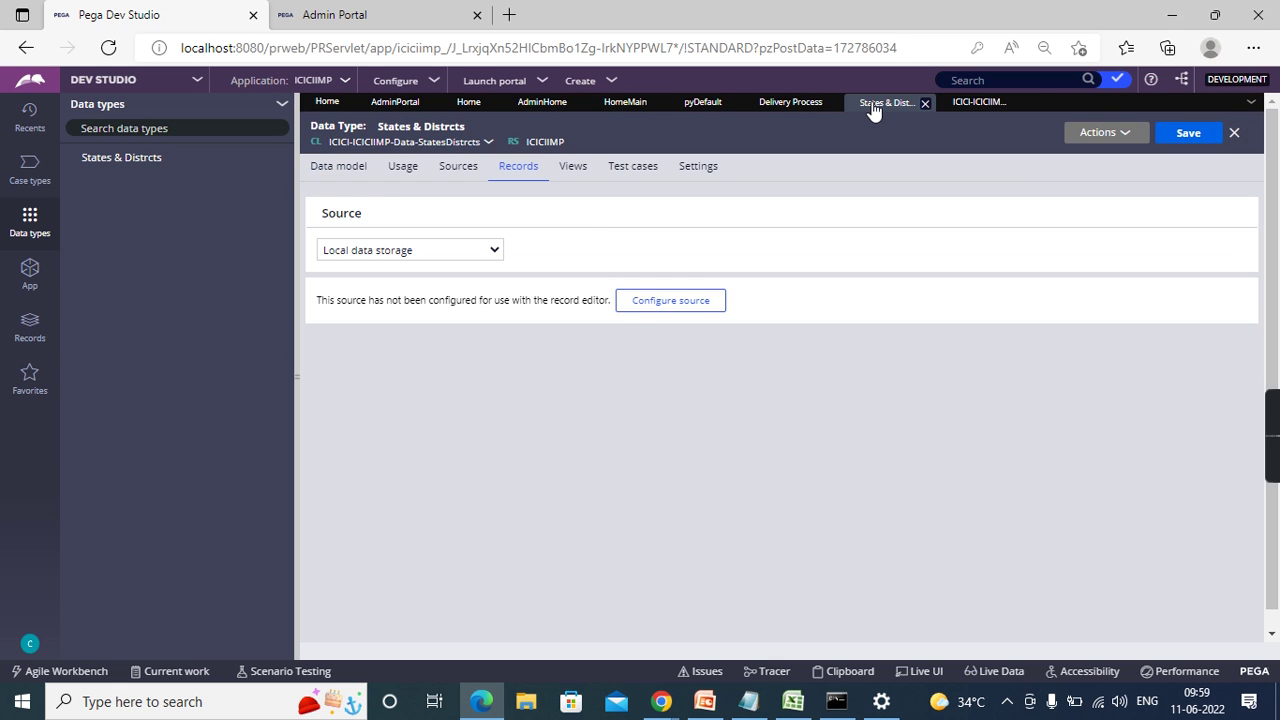
click(700, 310)
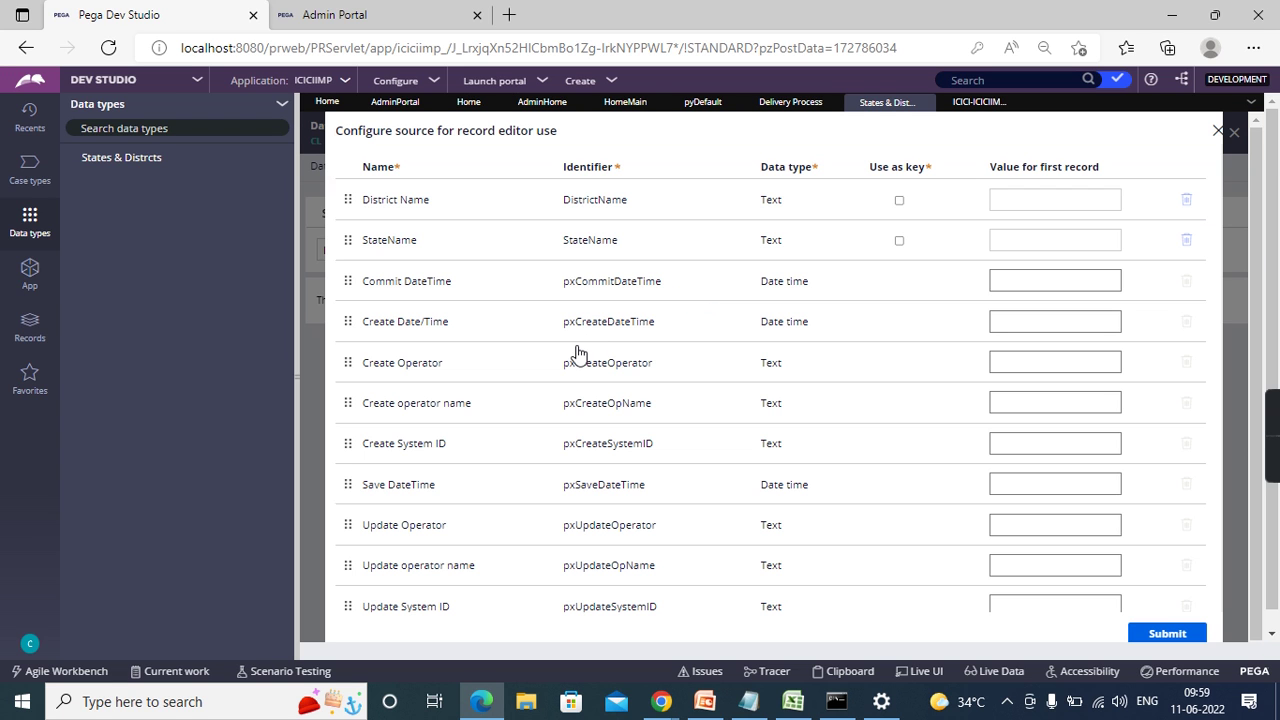
scroll(587, 466, down, 4)
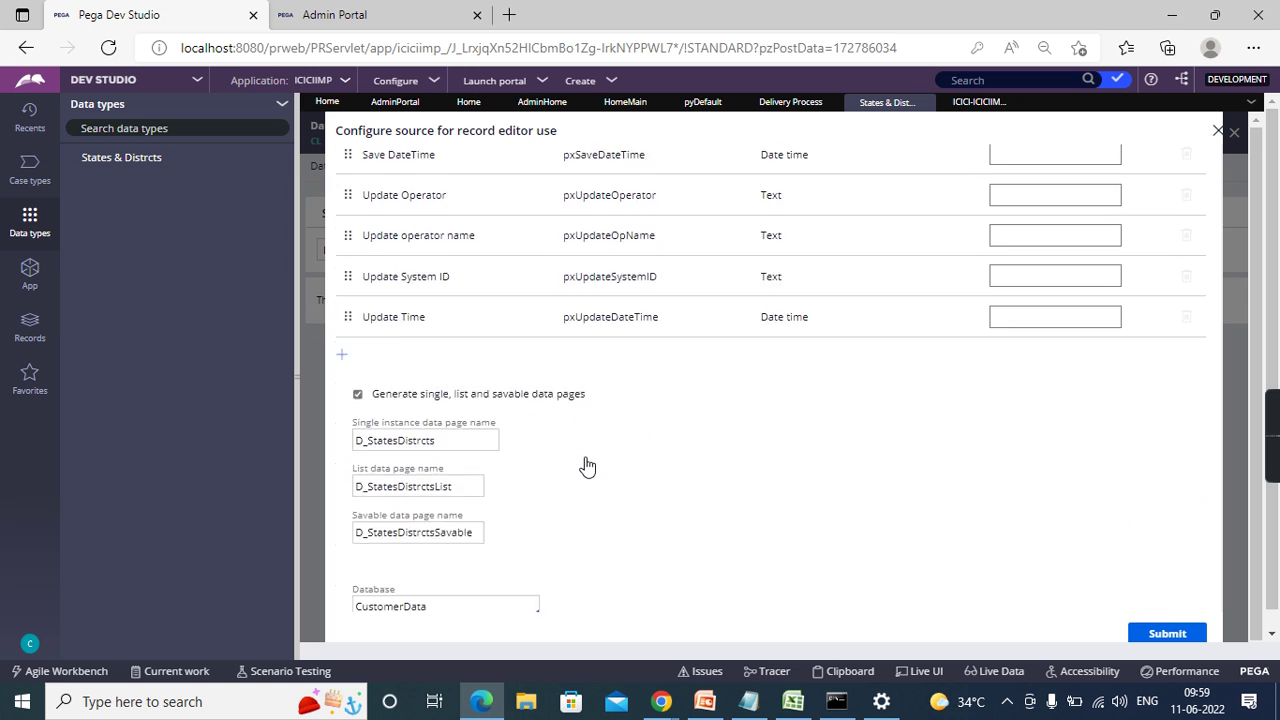
scroll(503, 351, up, 2)
scroll(480, 260, up, 3)
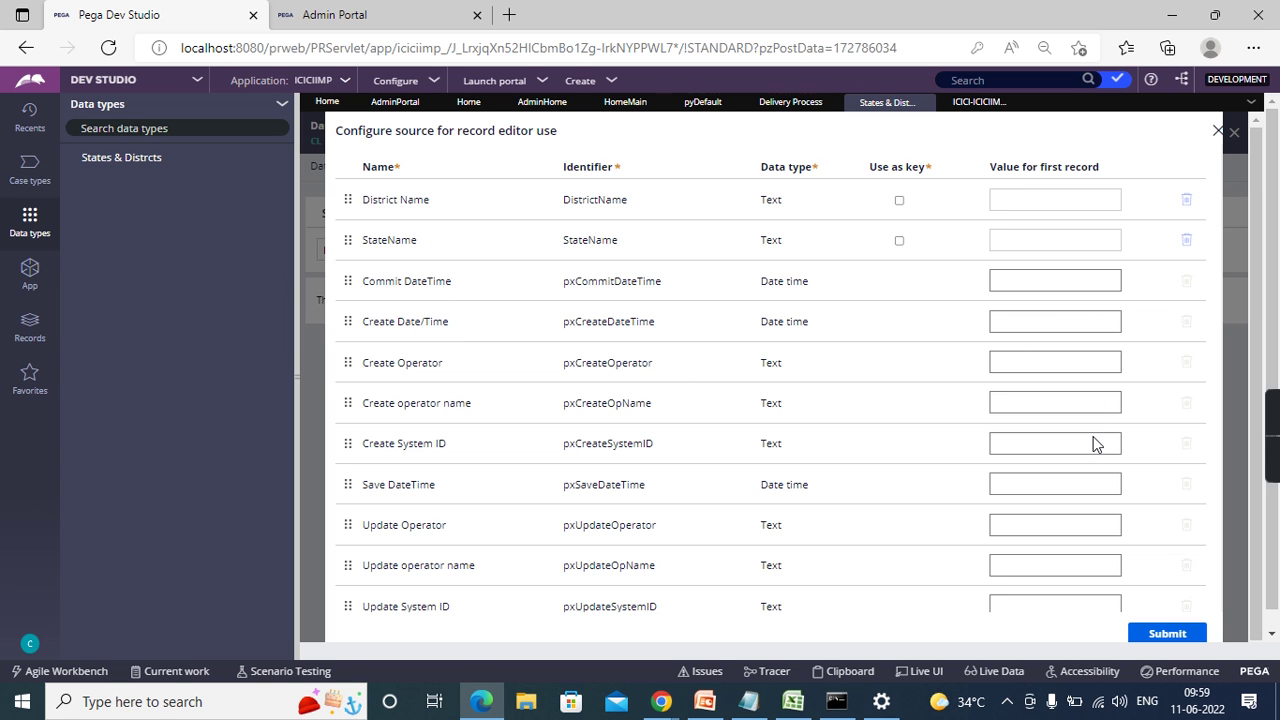
scroll(1092, 443, down, 4)
scroll(1092, 443, up, 5)
- Make StateName and District Name keys, submit the local storage setup, and close the review
click(900, 242)
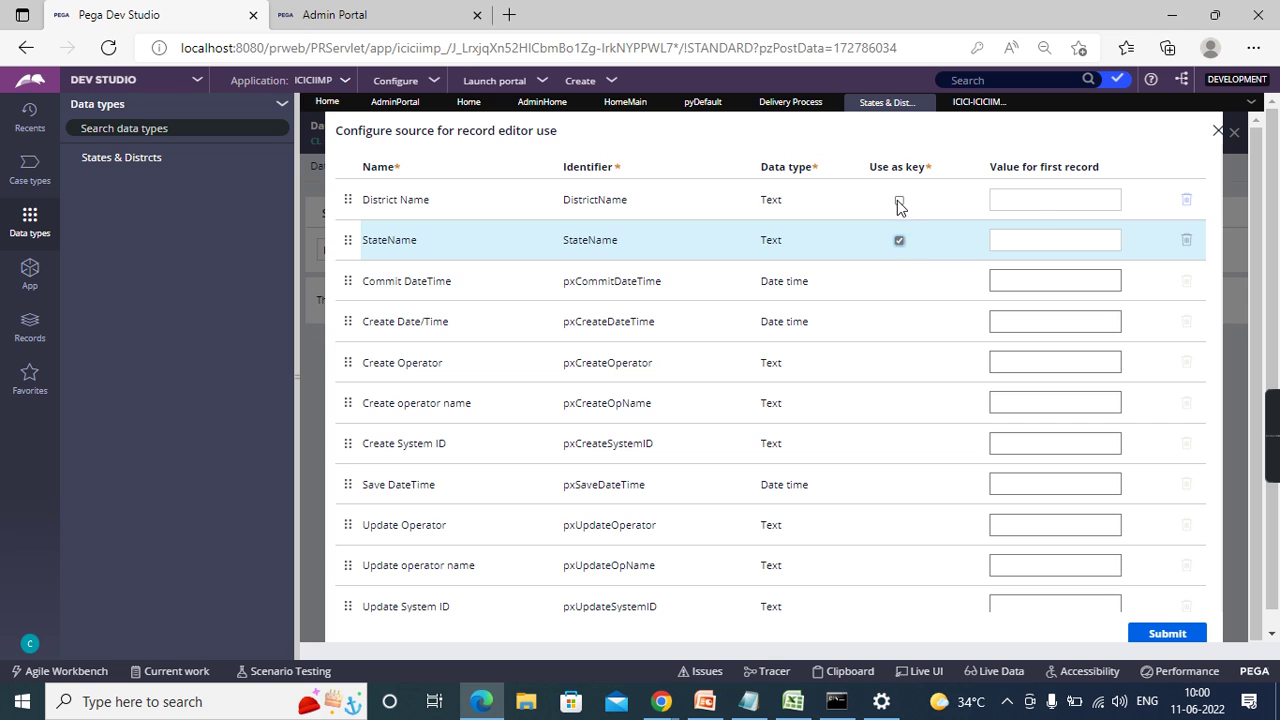
click(899, 201)
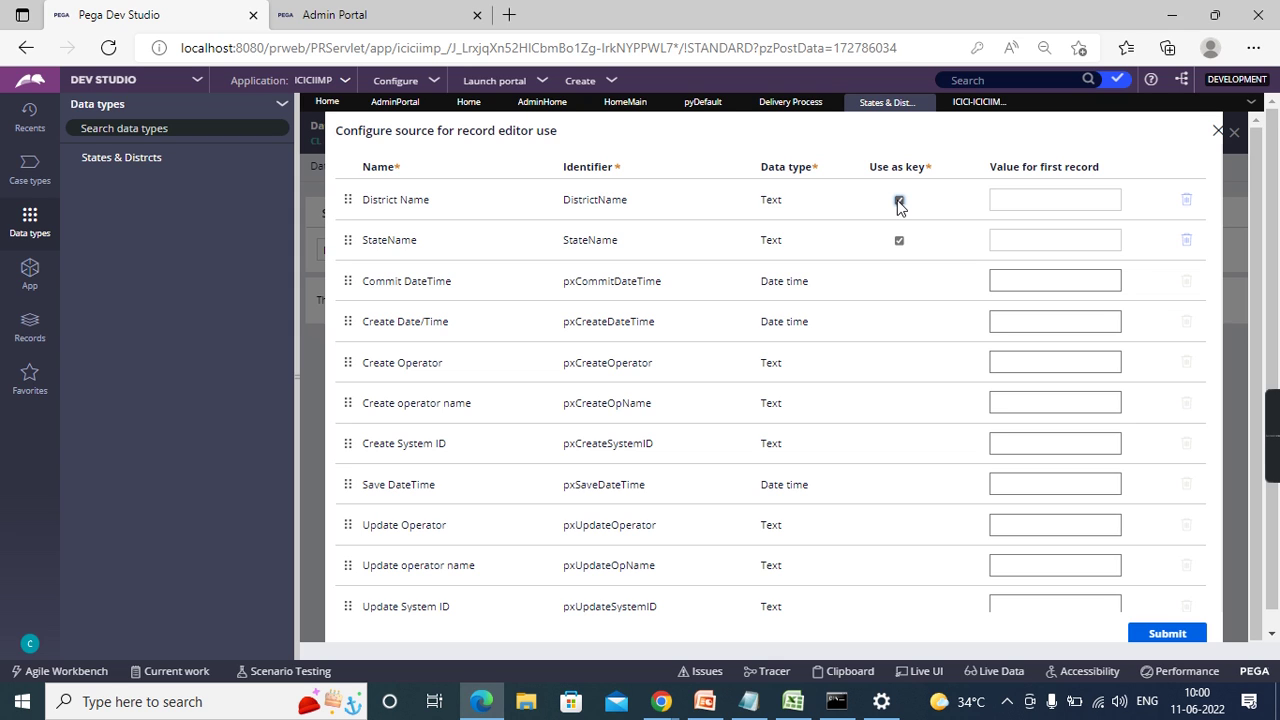
scroll(994, 391, down, 4)
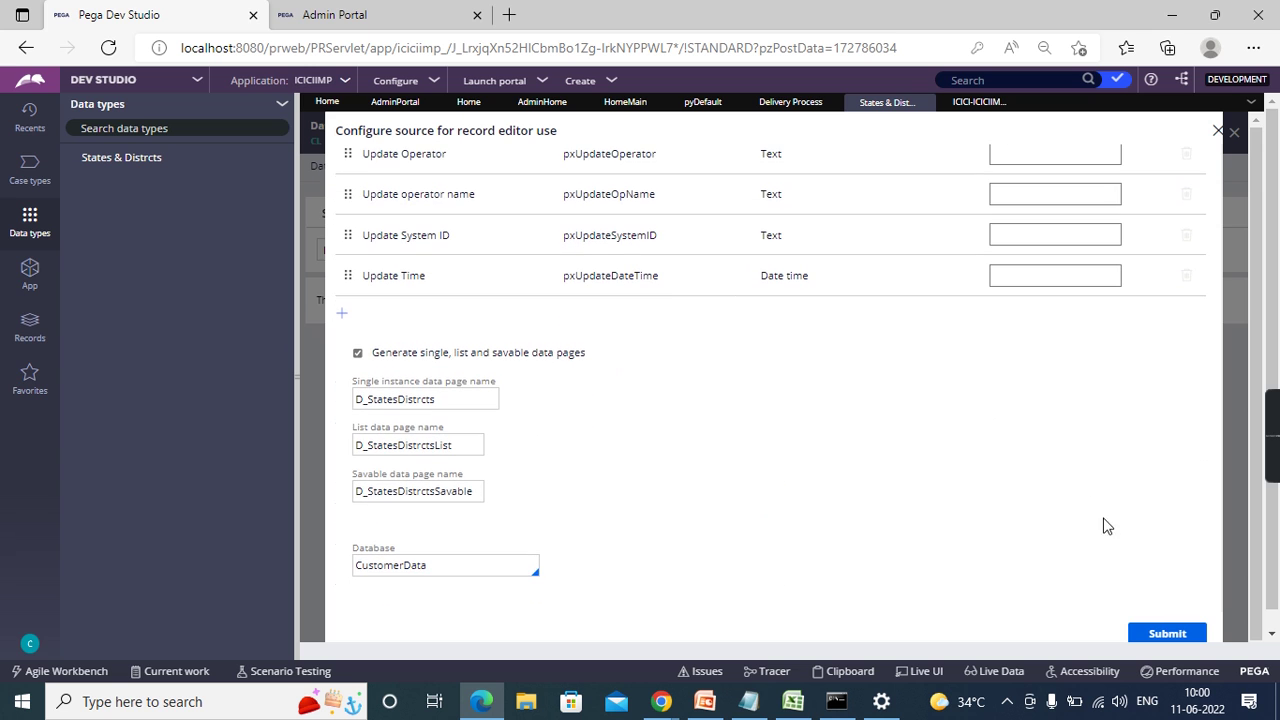
scroll(1056, 530, up, 5)
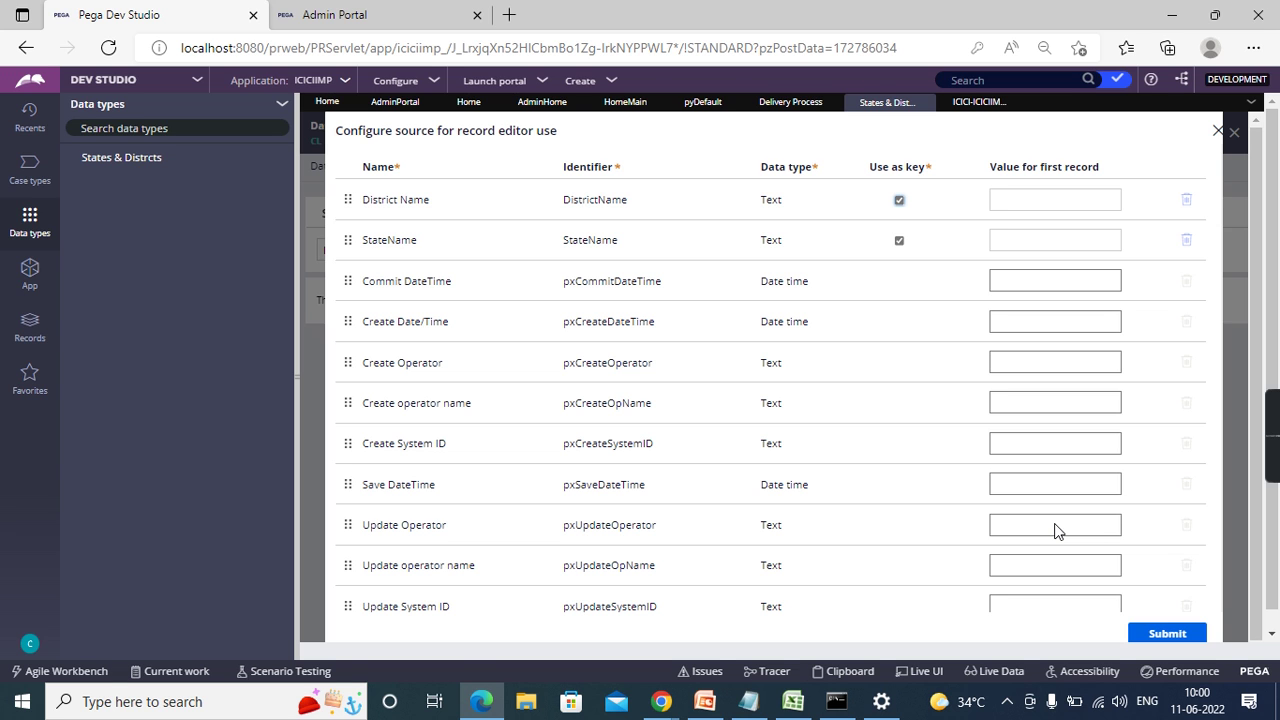
scroll(1055, 530, down, 4)
scroll(1055, 530, up, 5)
scroll(883, 440, down, 4)
click(1181, 635)
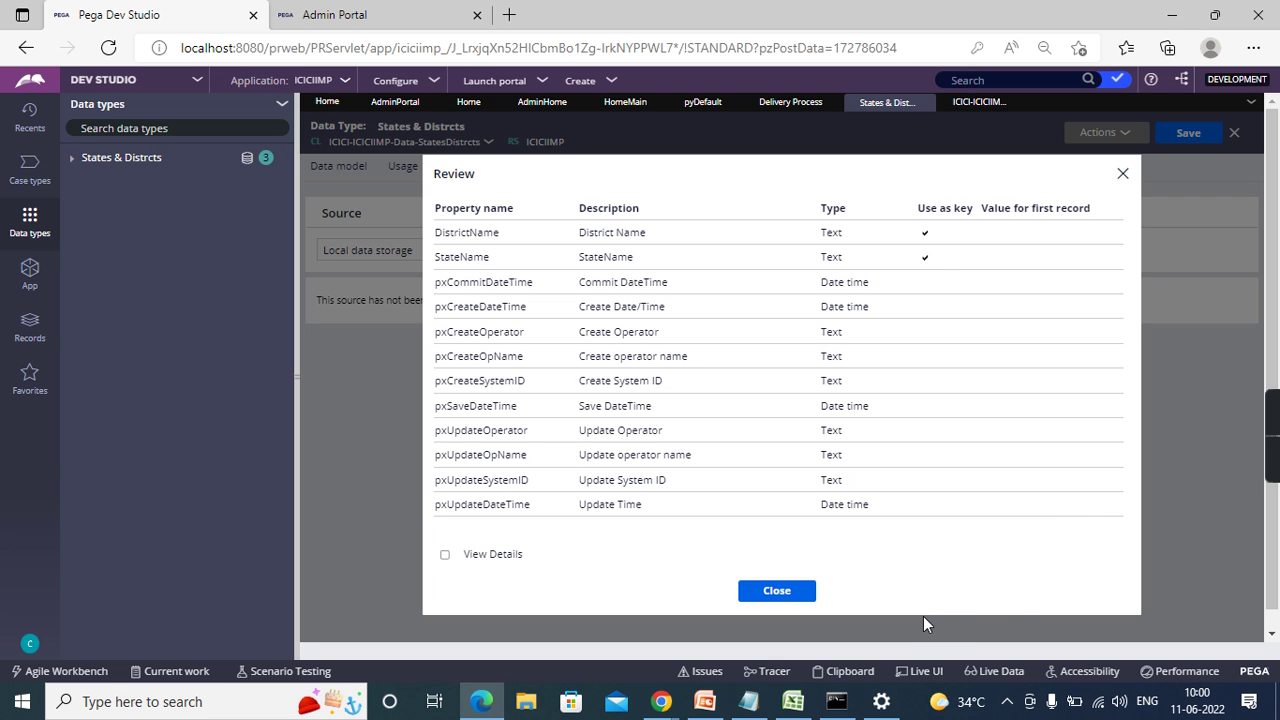
click(777, 592)
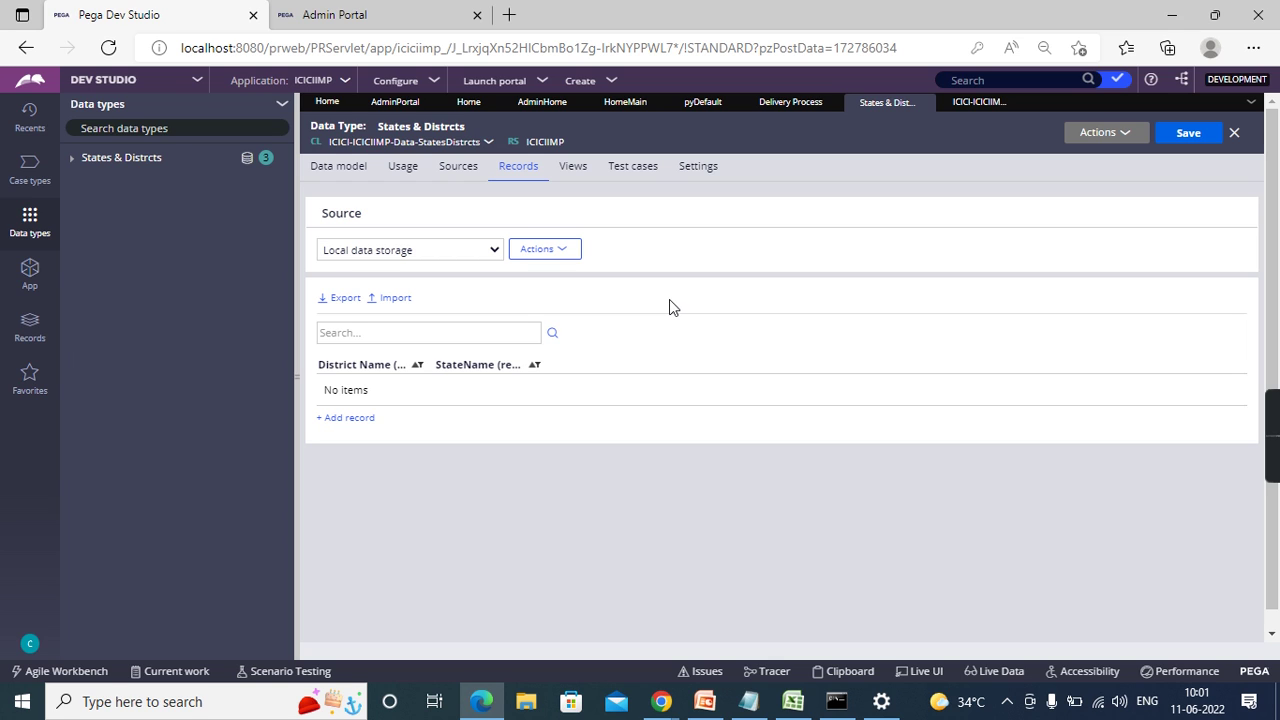
- View the database information, select table name pr_icici_iciciimp_data_statesd, and return to the class record
click(540, 254)
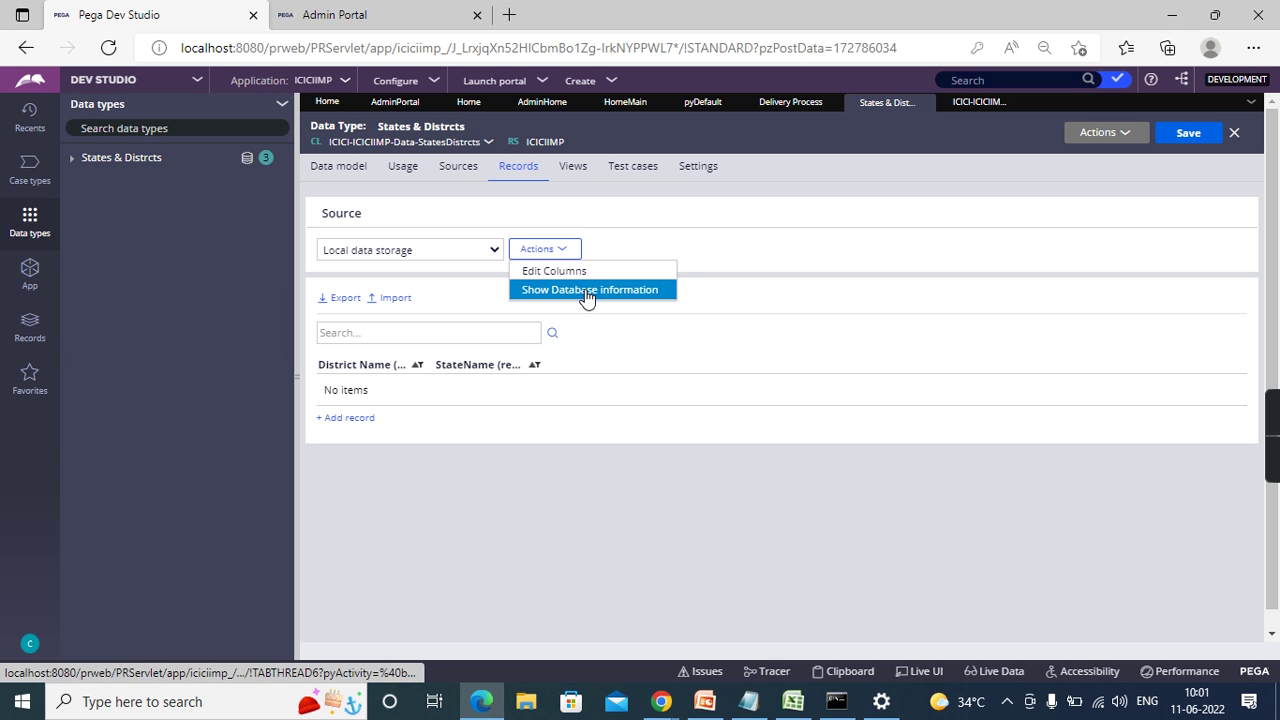
click(586, 291)
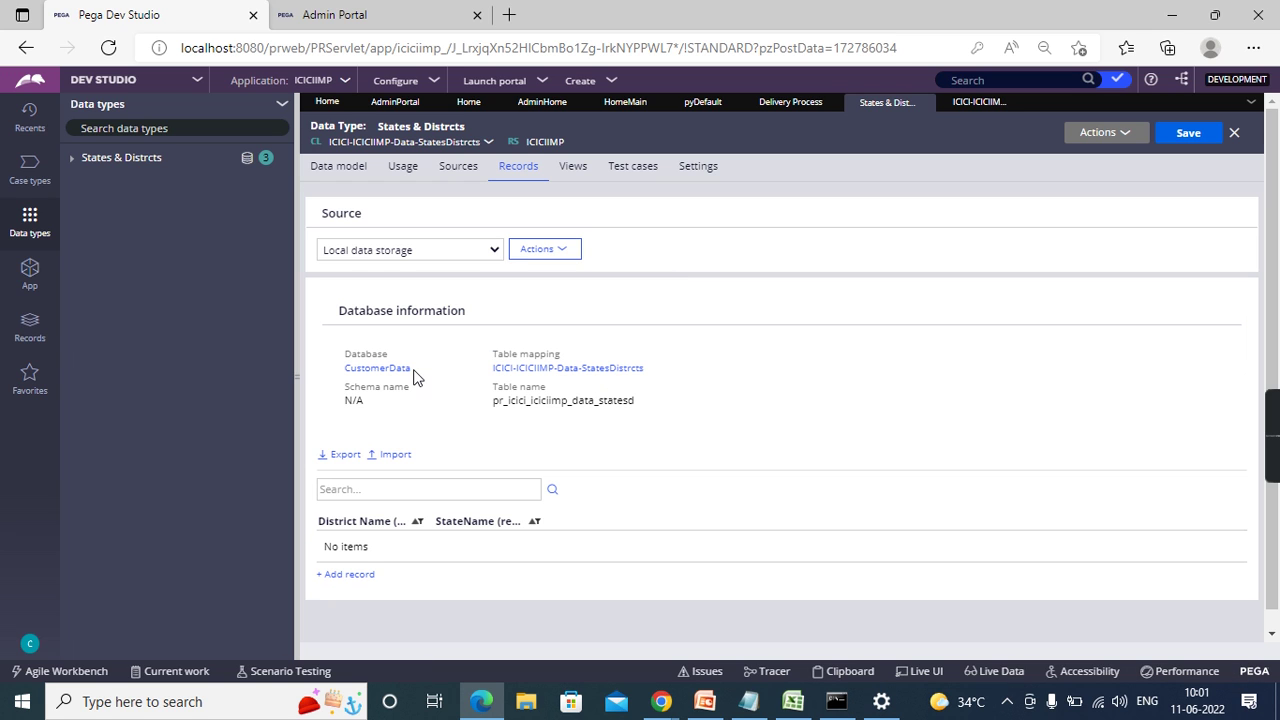
drag(412, 372, 346, 373)
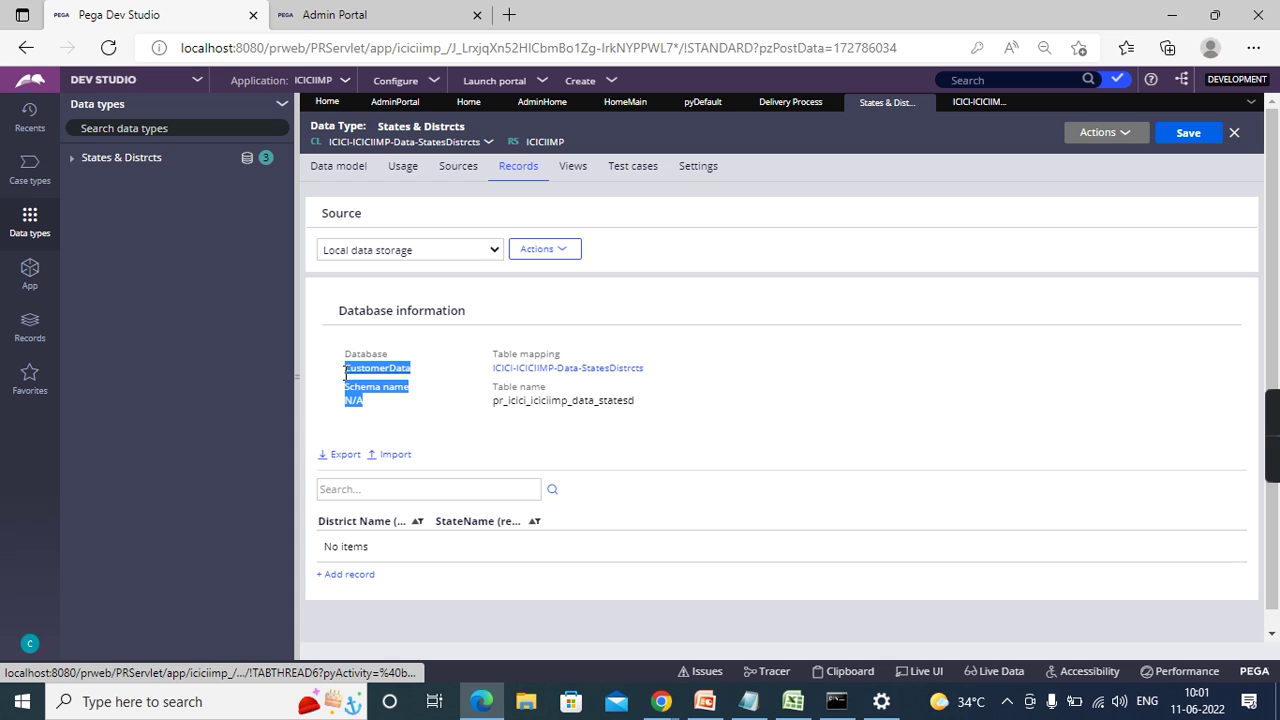
click(669, 375)
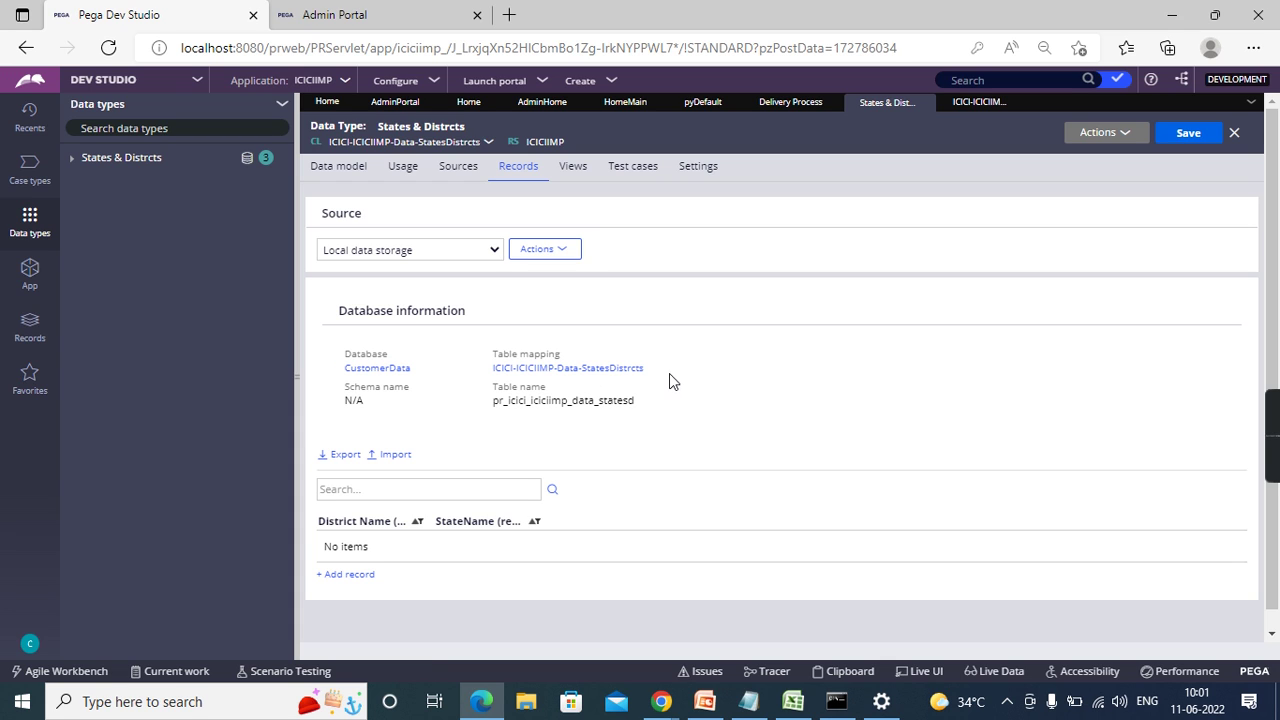
drag(643, 406, 492, 409)
double_click(492, 409)
double_click(609, 402)
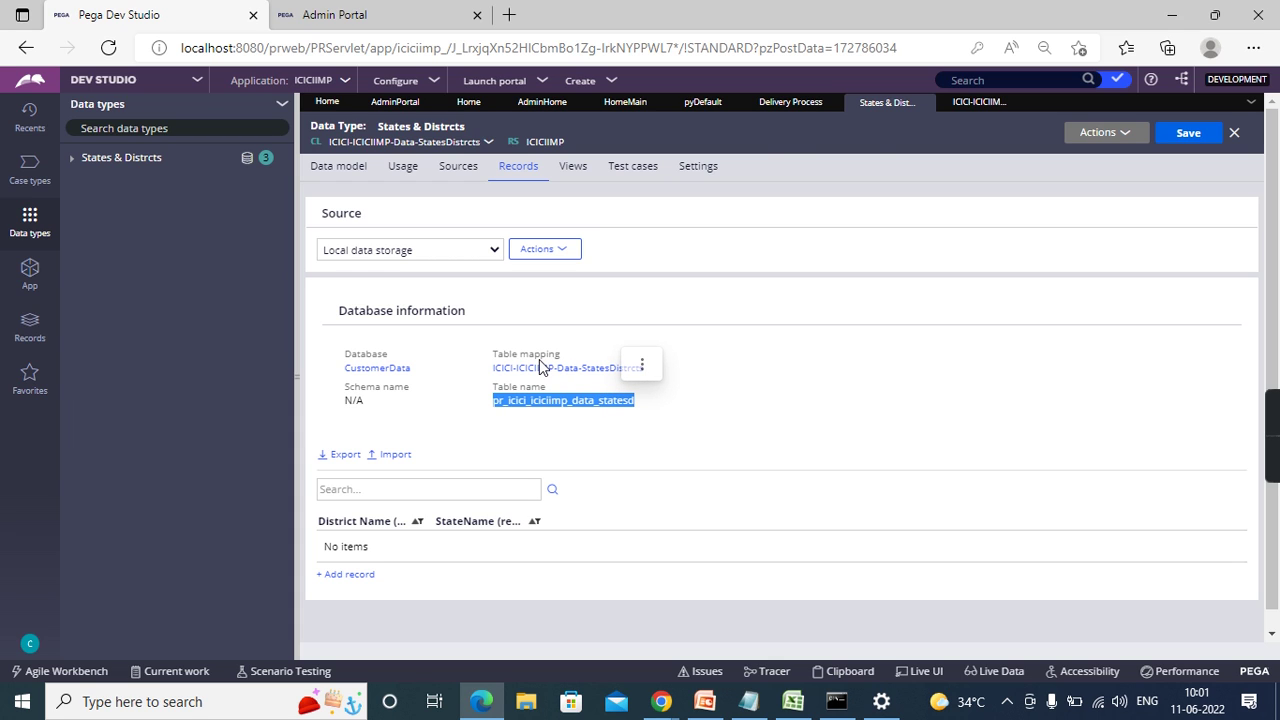
click(971, 105)
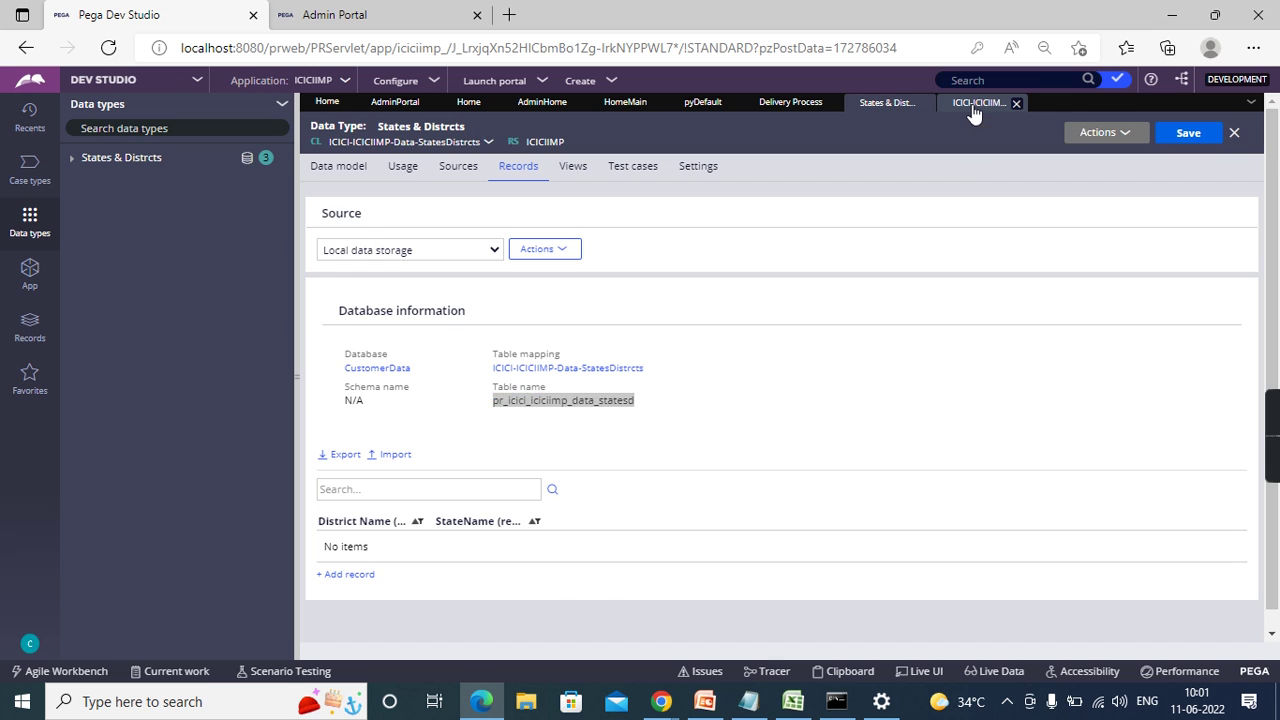
scroll(708, 332, down, 2)
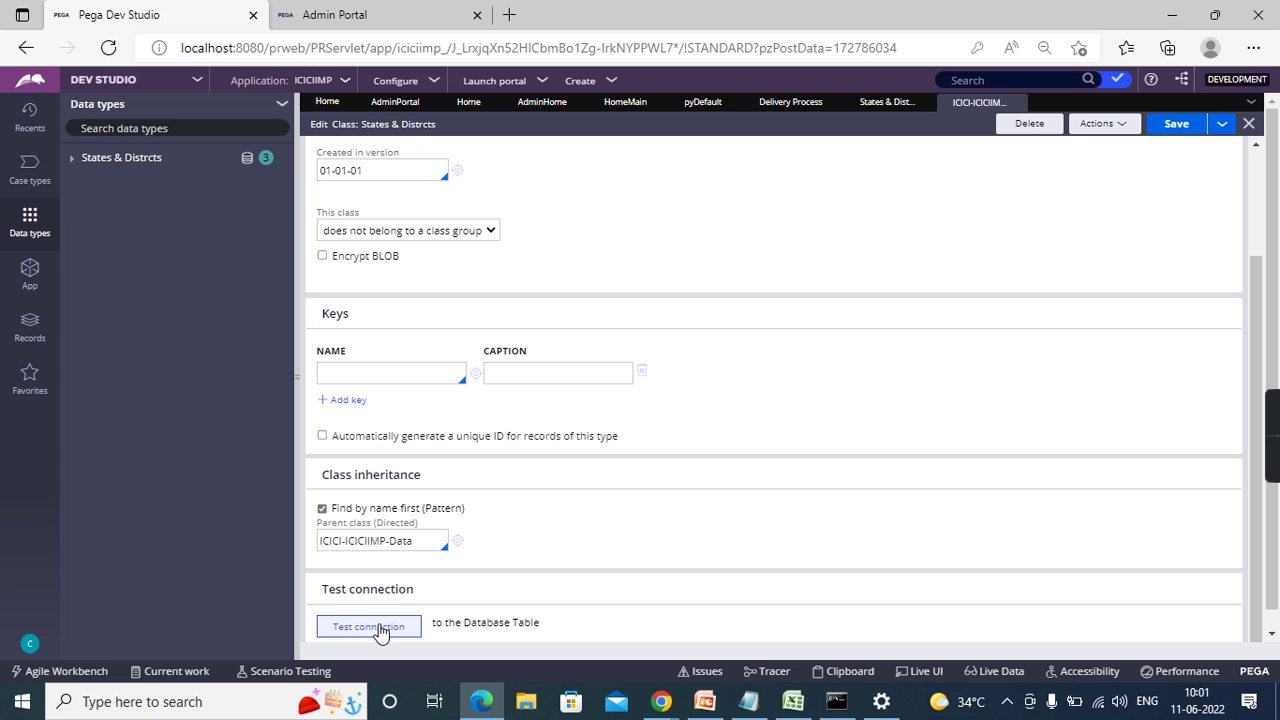
click(369, 627)
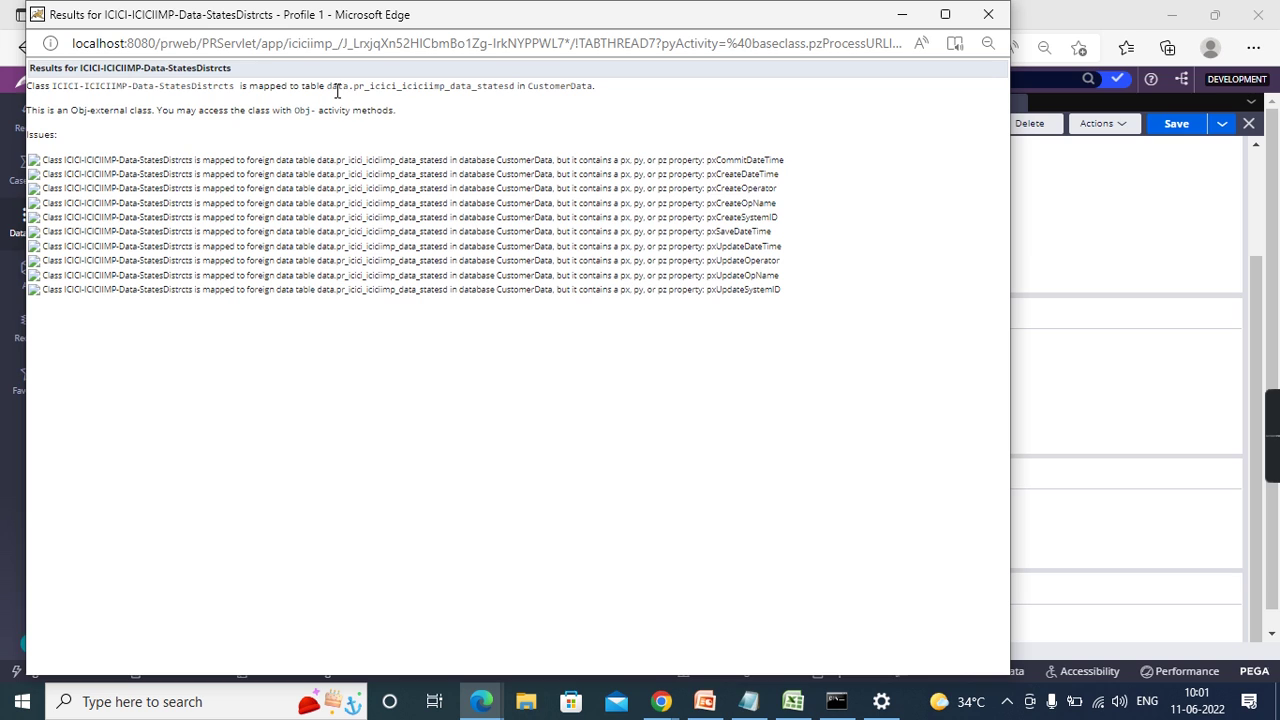
drag(354, 88, 514, 89)
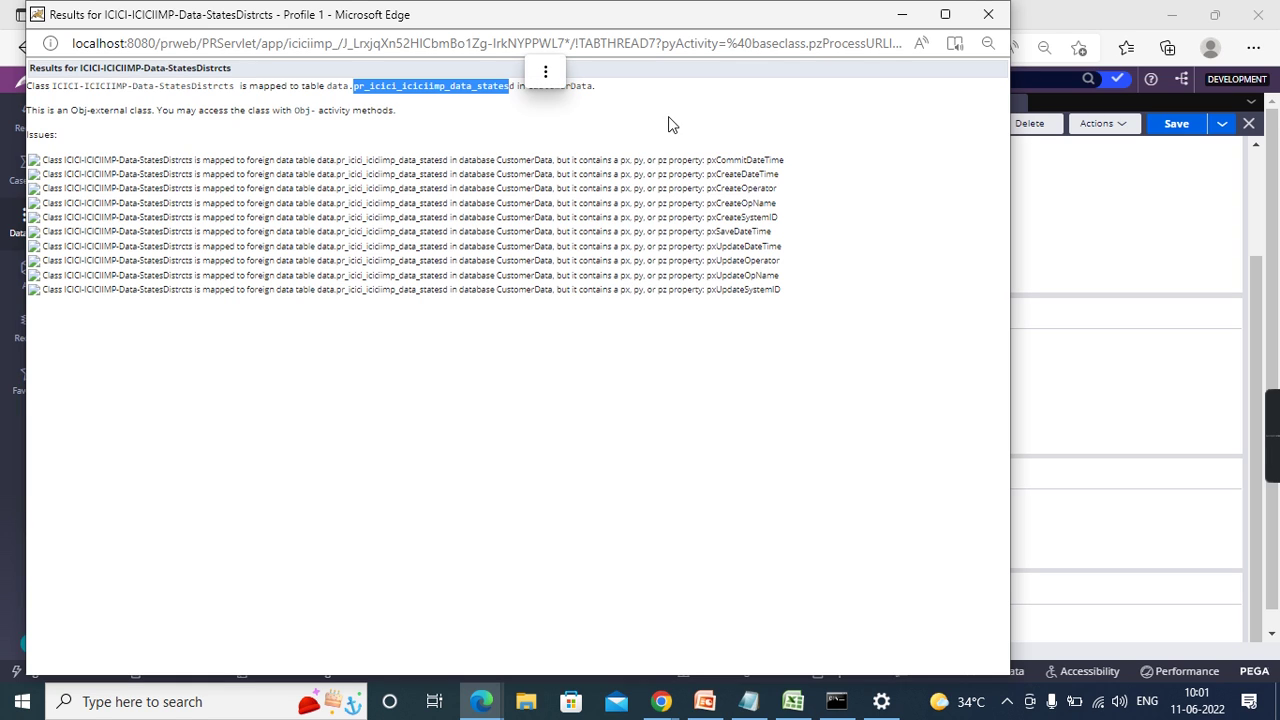
click(707, 160)
drag(707, 160, 785, 284)
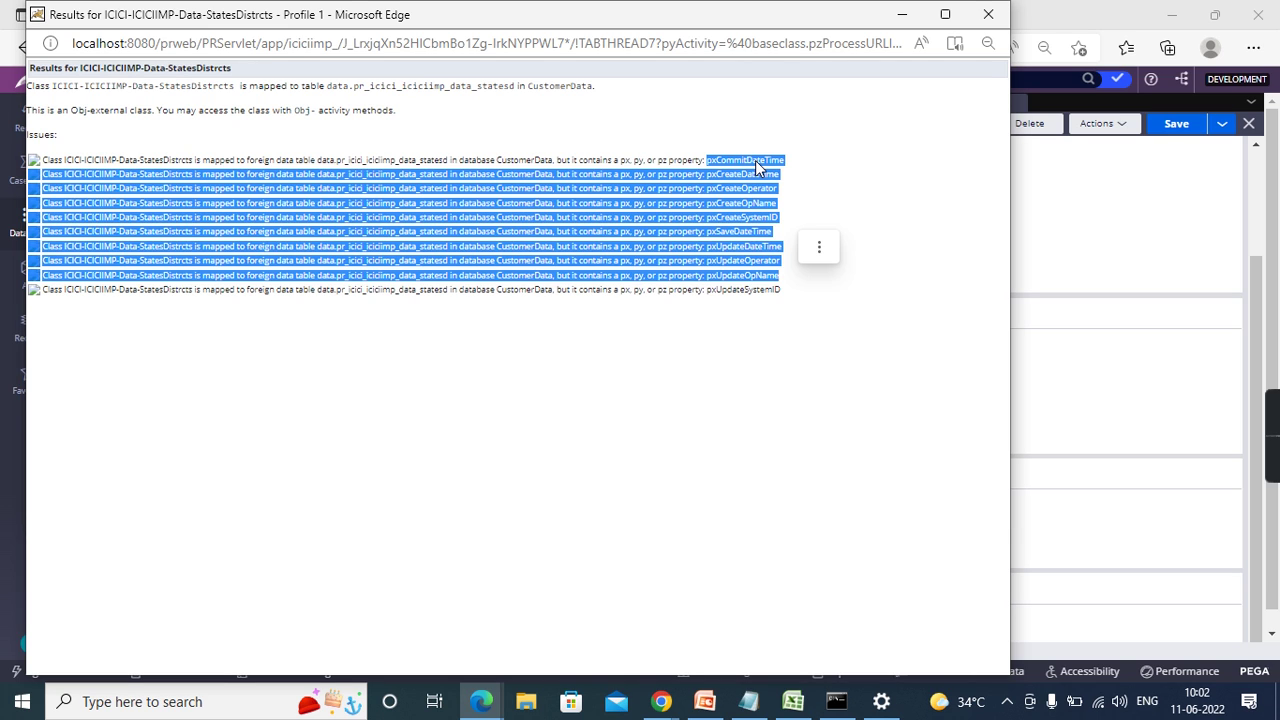
double_click(741, 162)
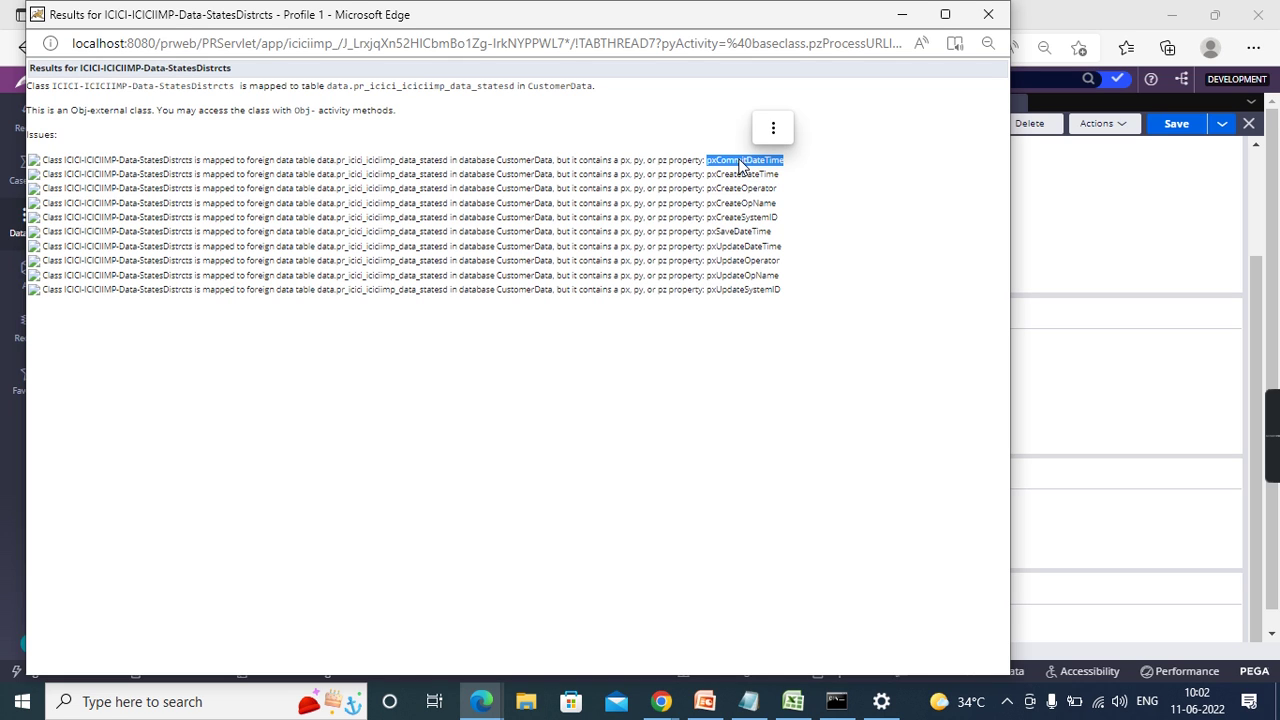
click(773, 128)
click(800, 127)
click(988, 14)
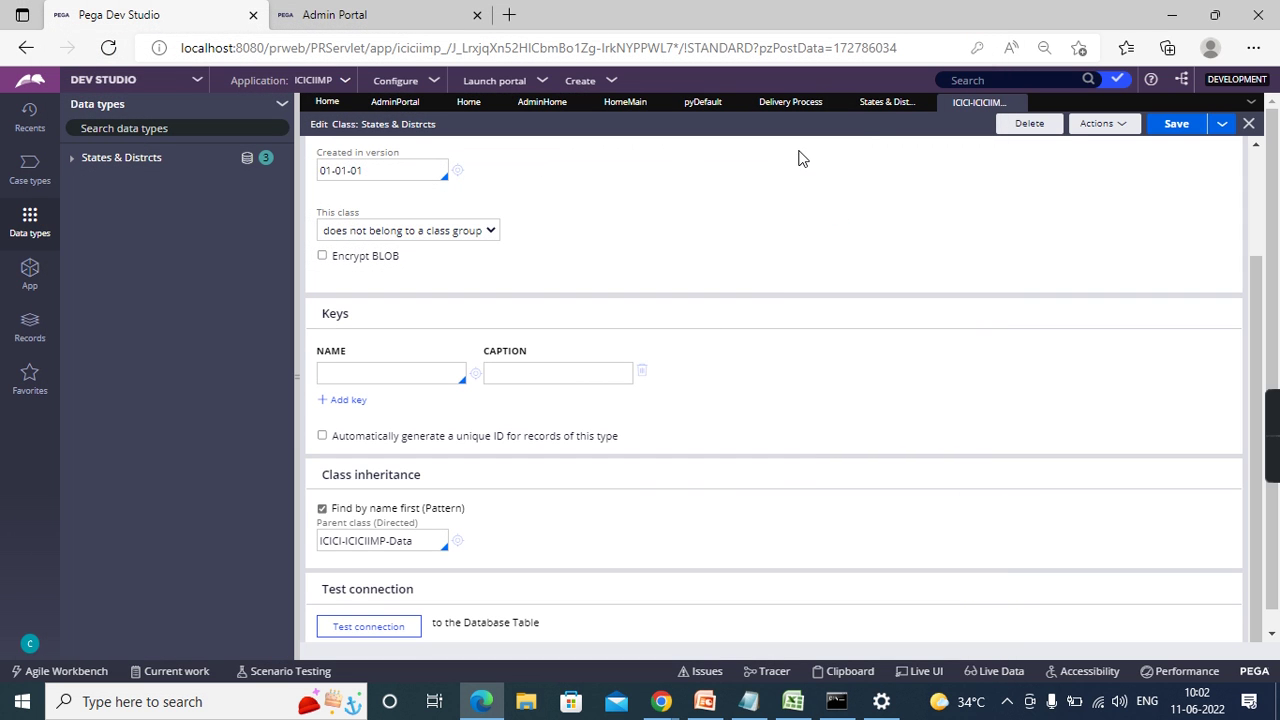
- Add a States & Distrcts record with AndharaPradesh and Nellore
click(880, 106)
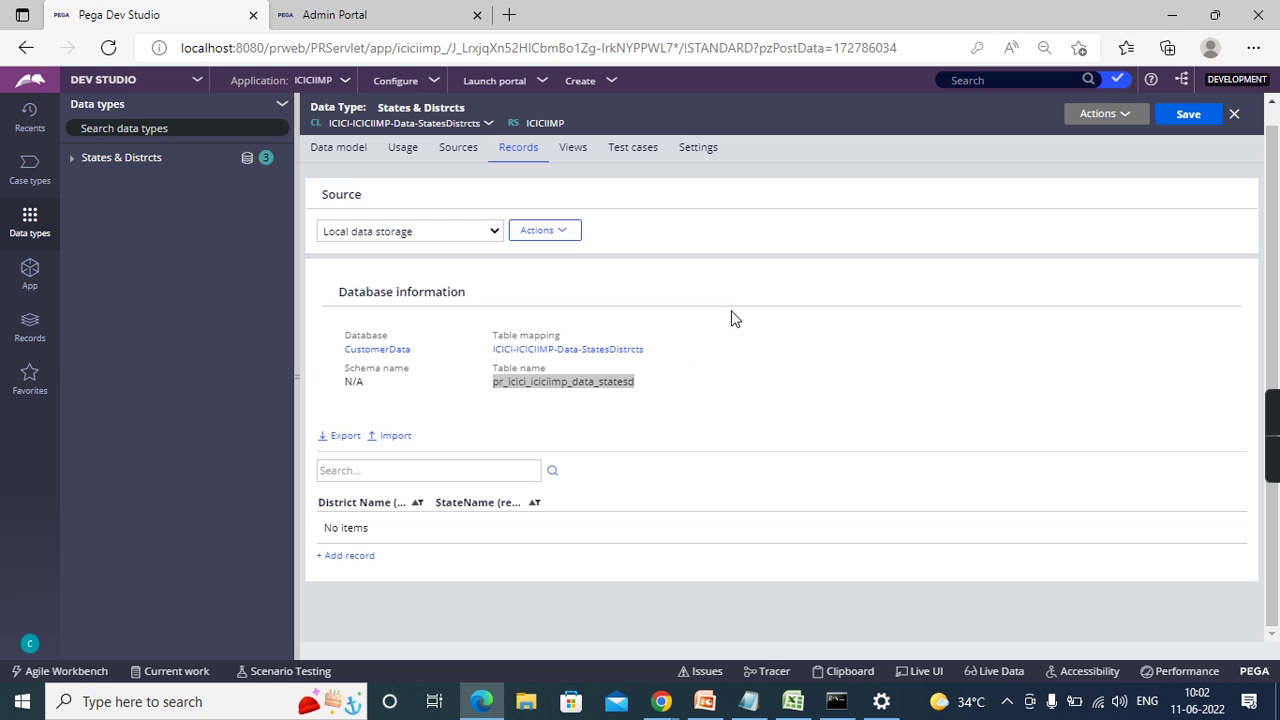
click(352, 566)
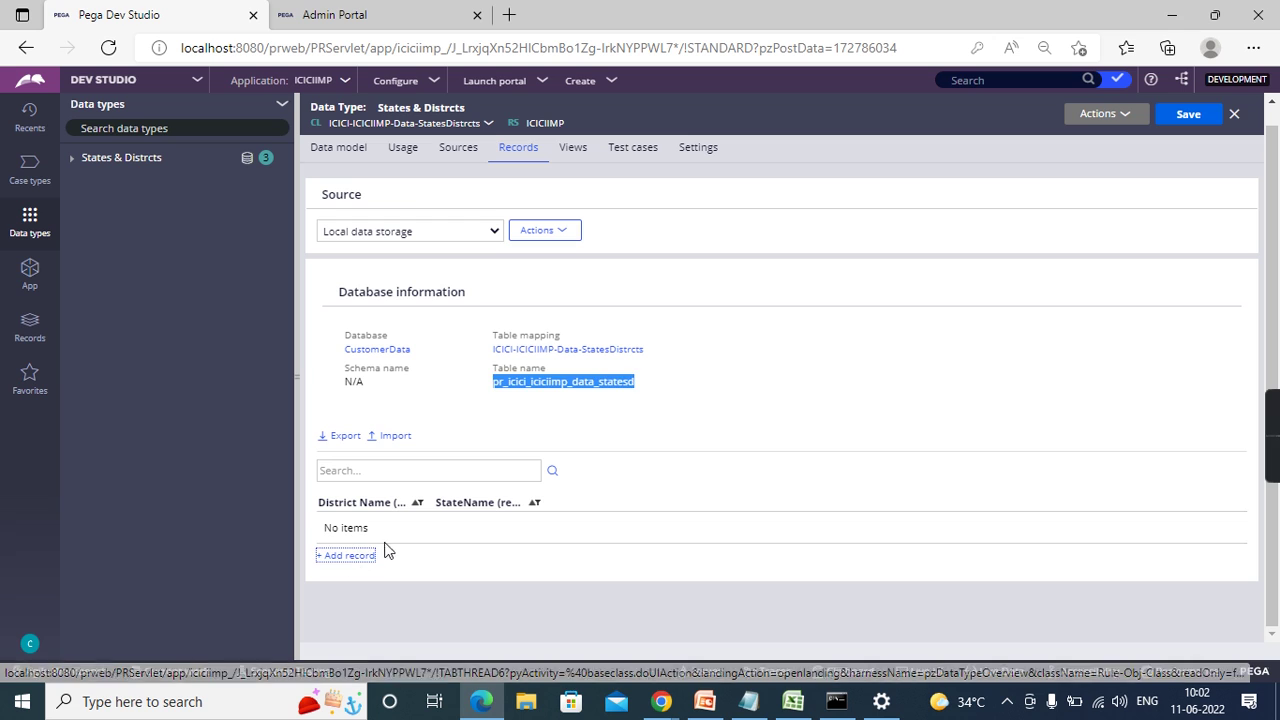
text(A)
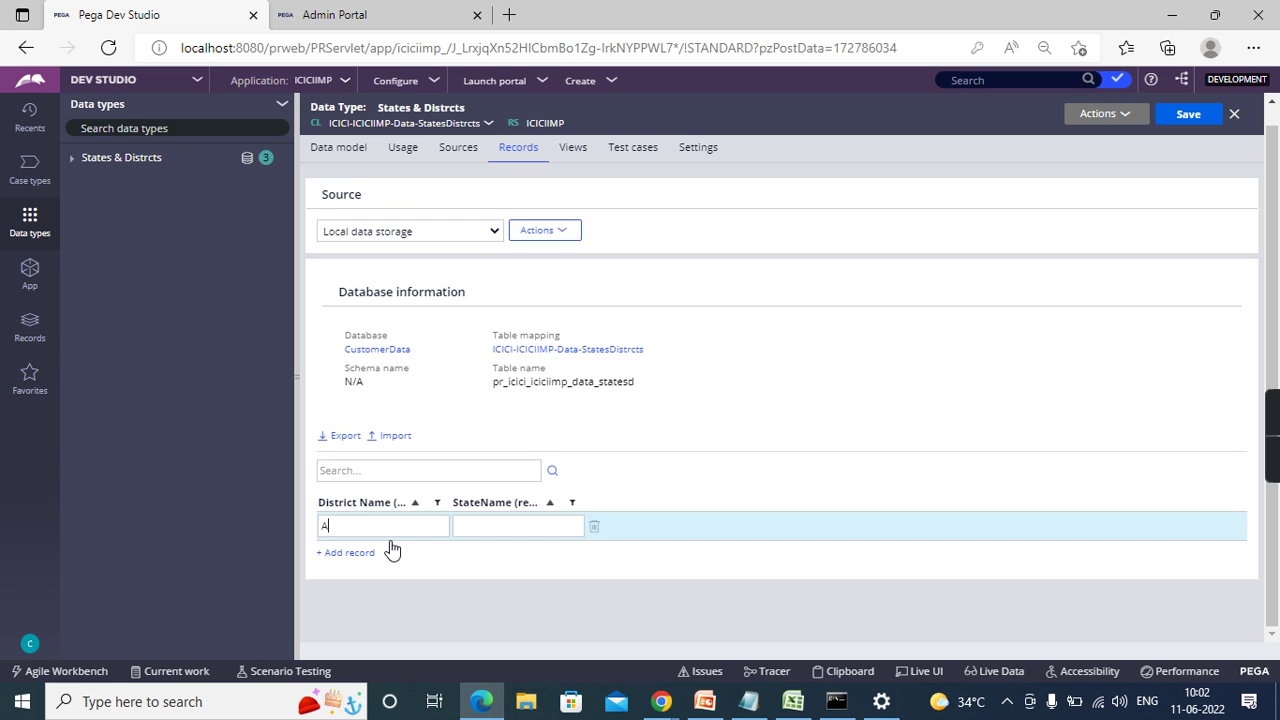
text(ndharaPradesh)
click(496, 528)
text(Nellore)
click(909, 389)
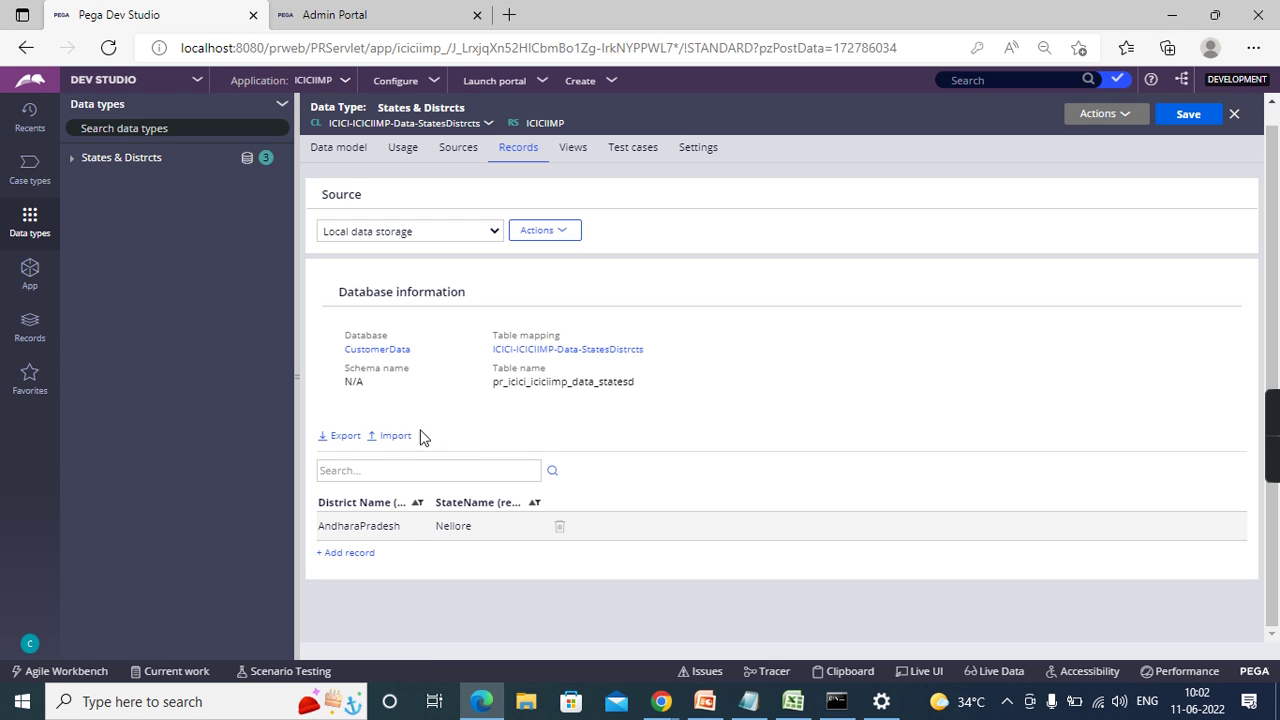
- Export the records and open the downloaded file in Excel
click(343, 440)
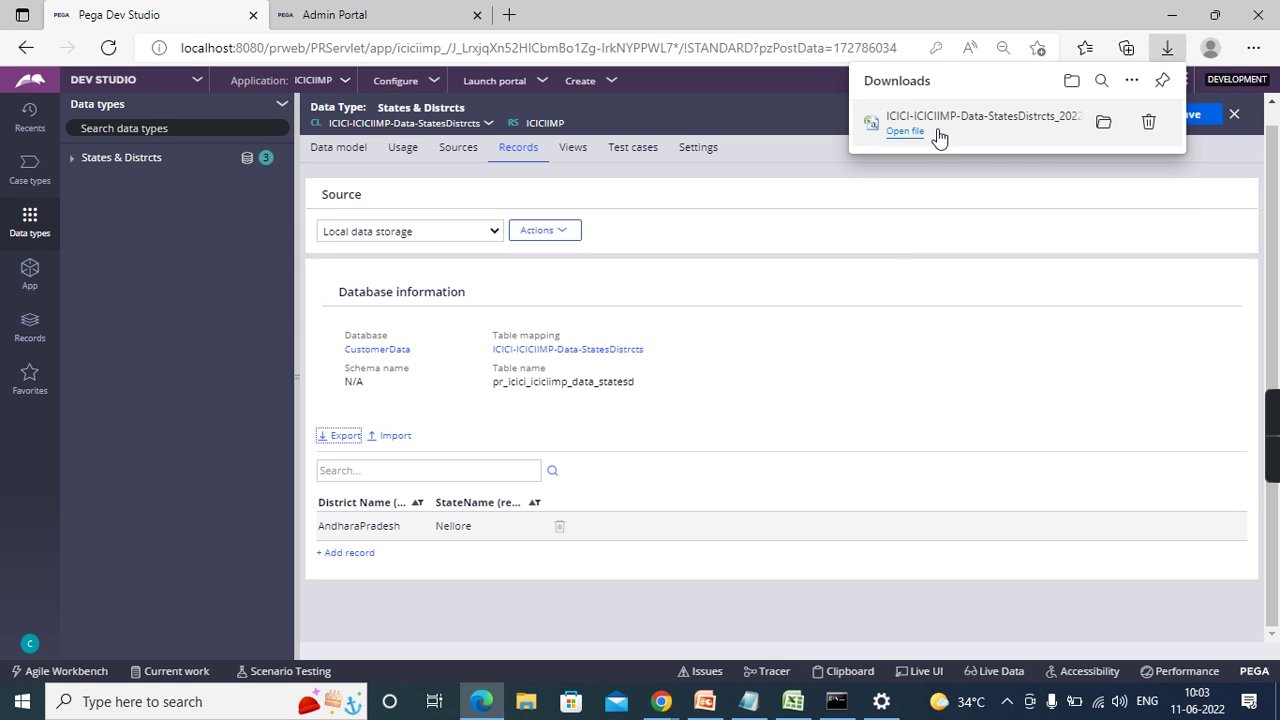
click(968, 138)
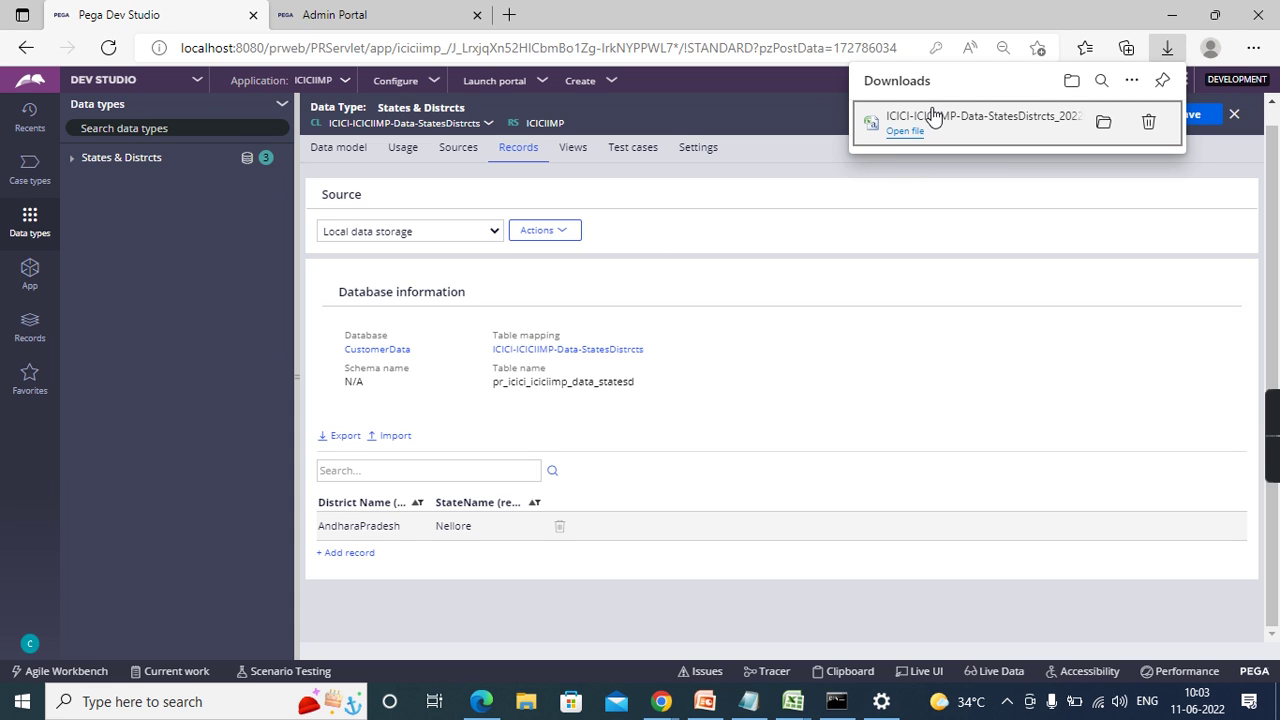
click(916, 132)
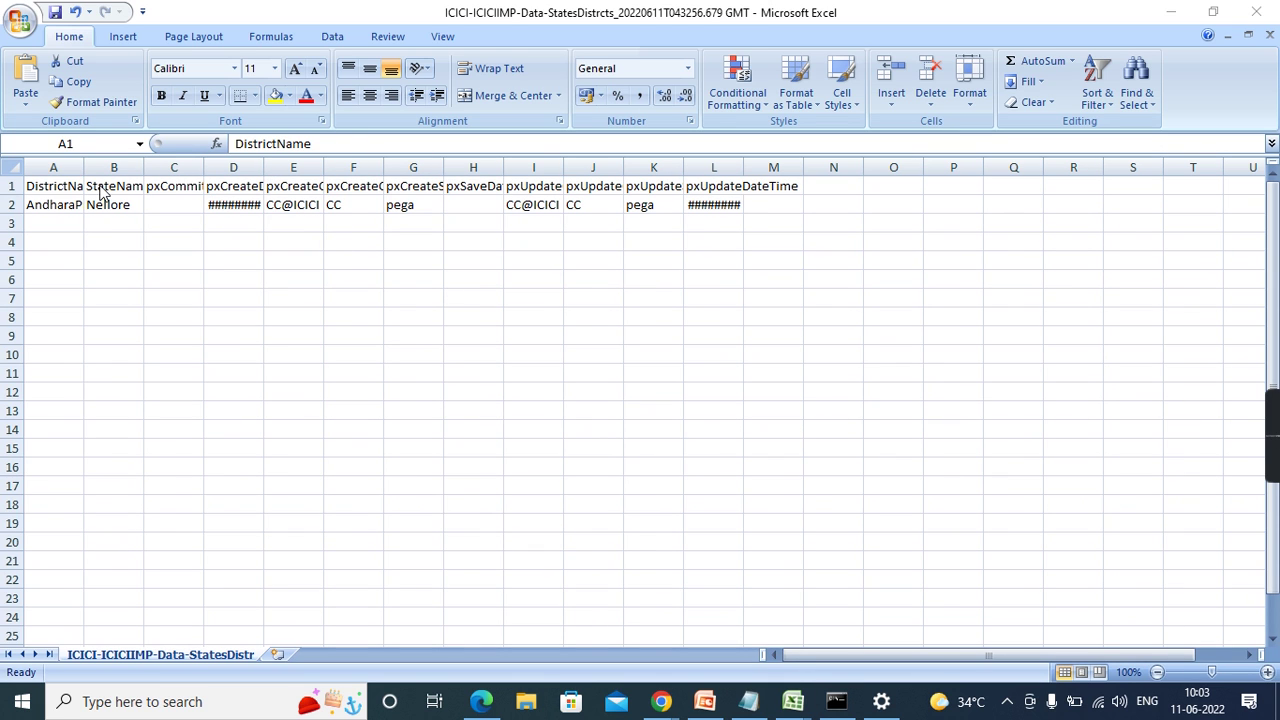
- Copy AndharaPradesh from A2 down into cells A3 to A6
click(52, 223)
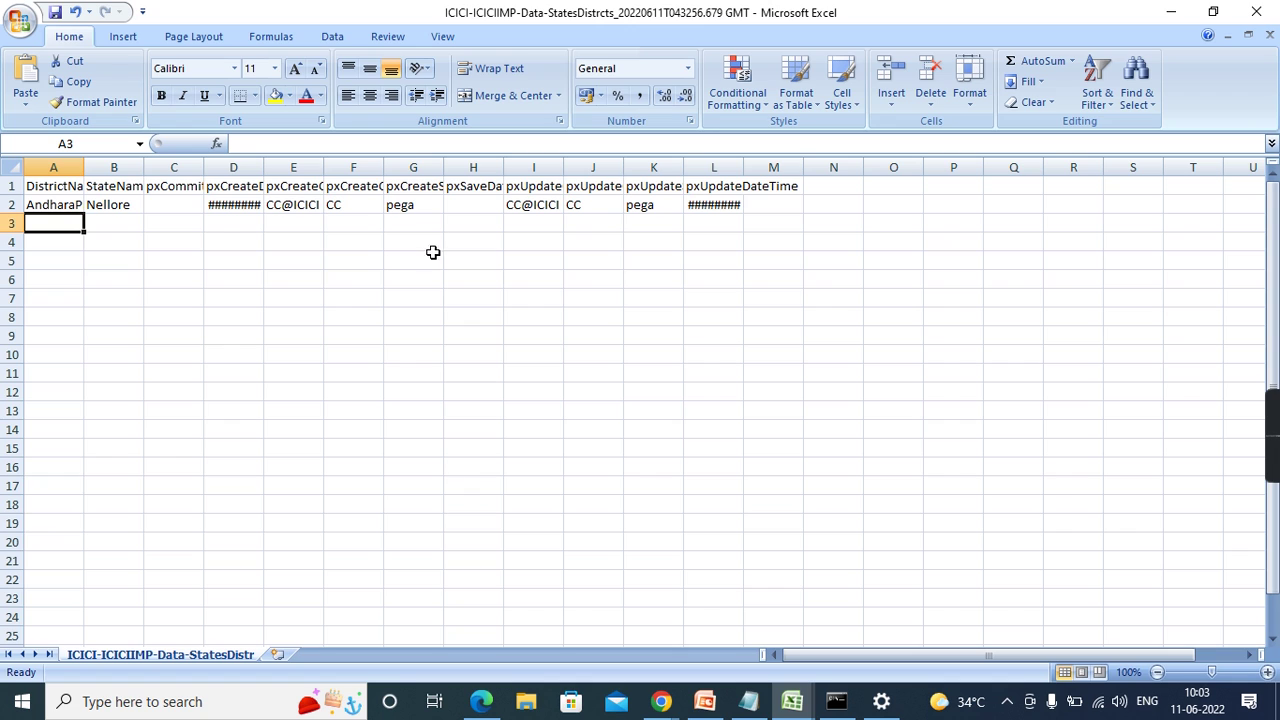
click(60, 207)
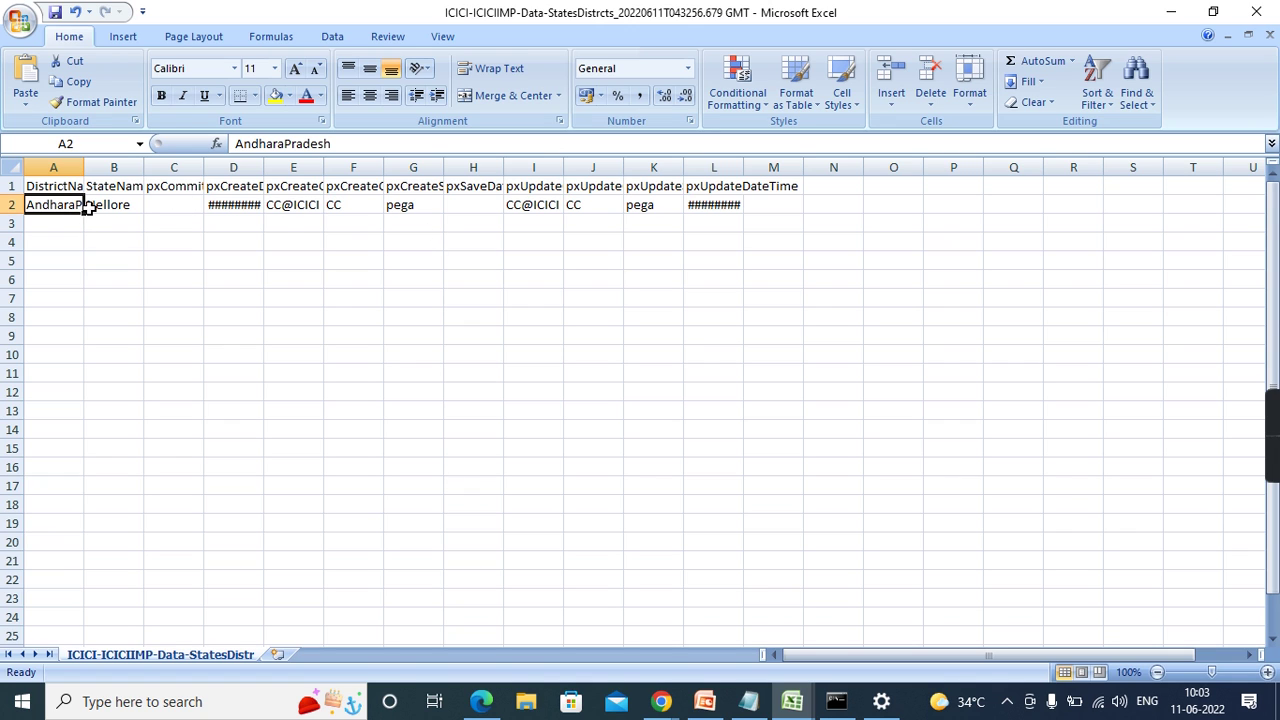
drag(84, 212, 75, 282)
- Enter the districts Krishna, Prakasam, Chitoor and Kadapa in cells B3 to B6
click(127, 223)
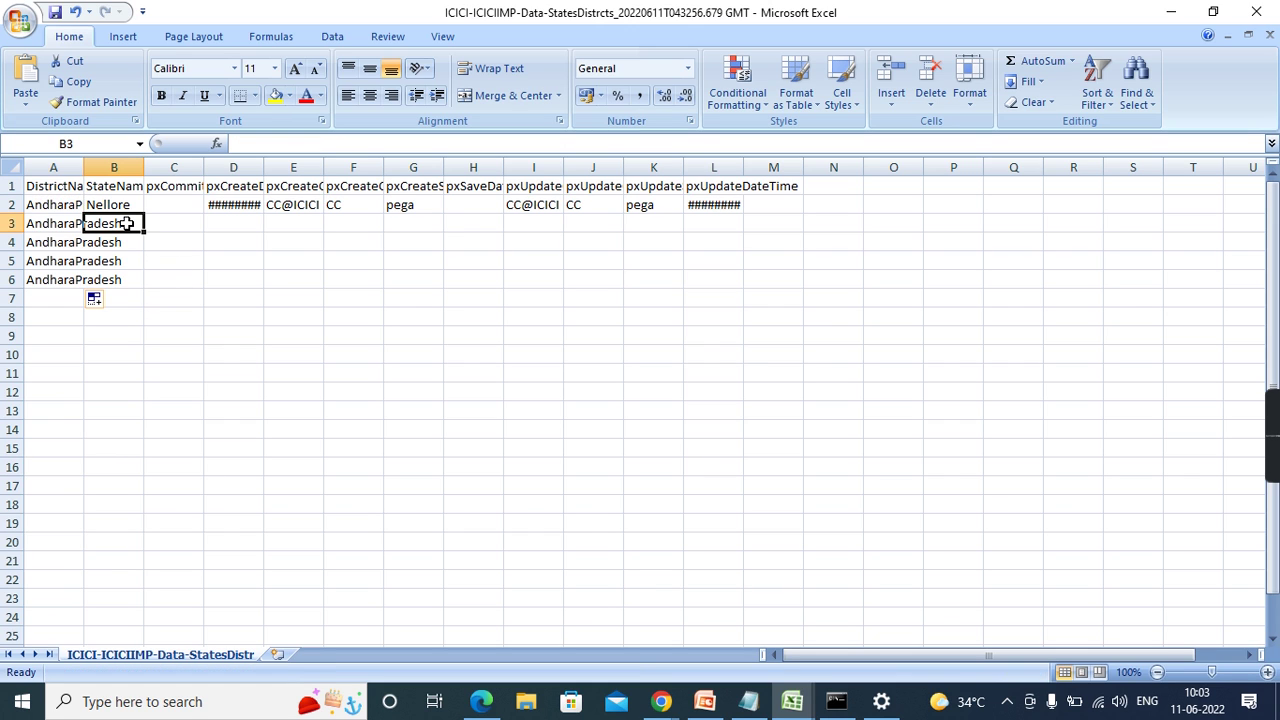
text(Krishna)
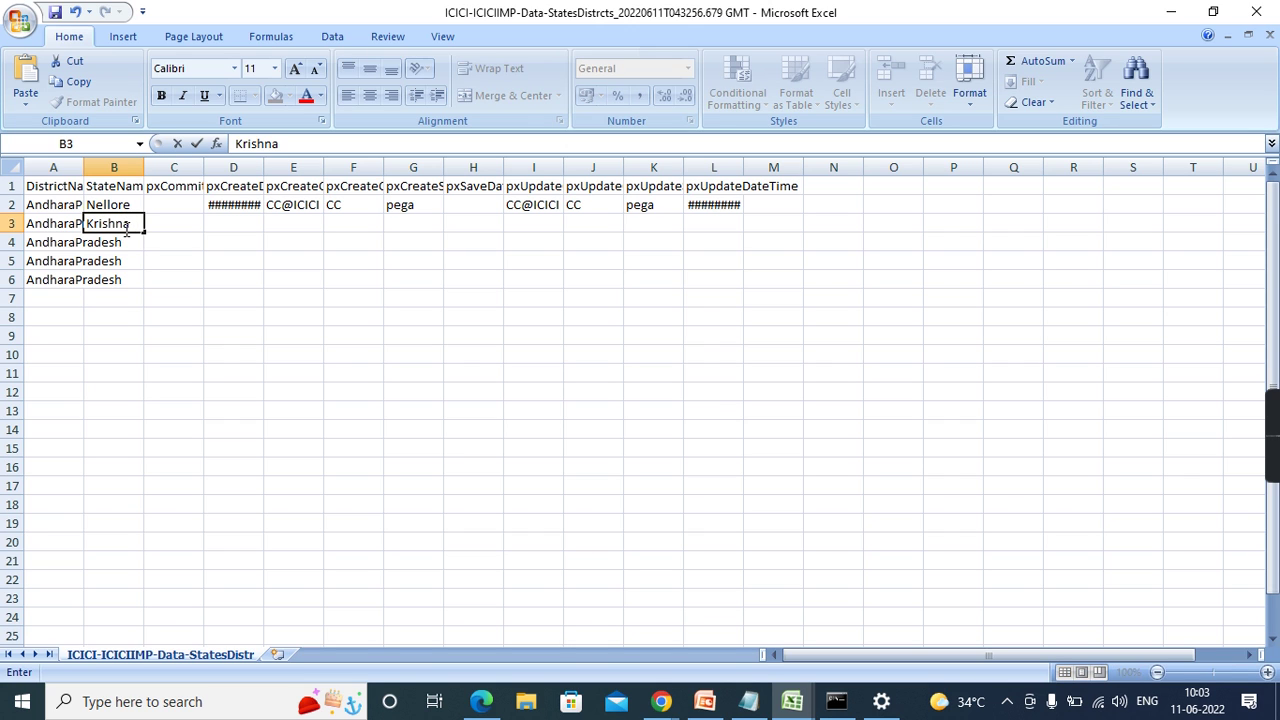
click(115, 250)
text(Pr)
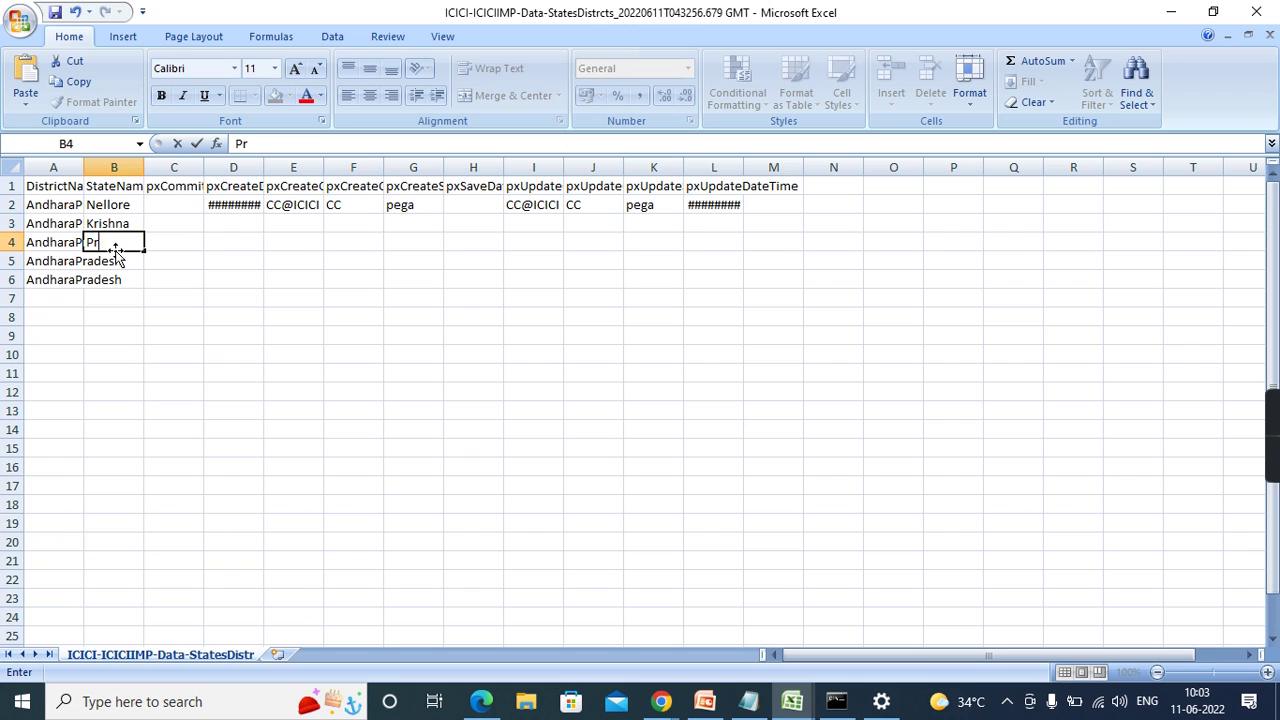
text(akasam)
click(116, 265)
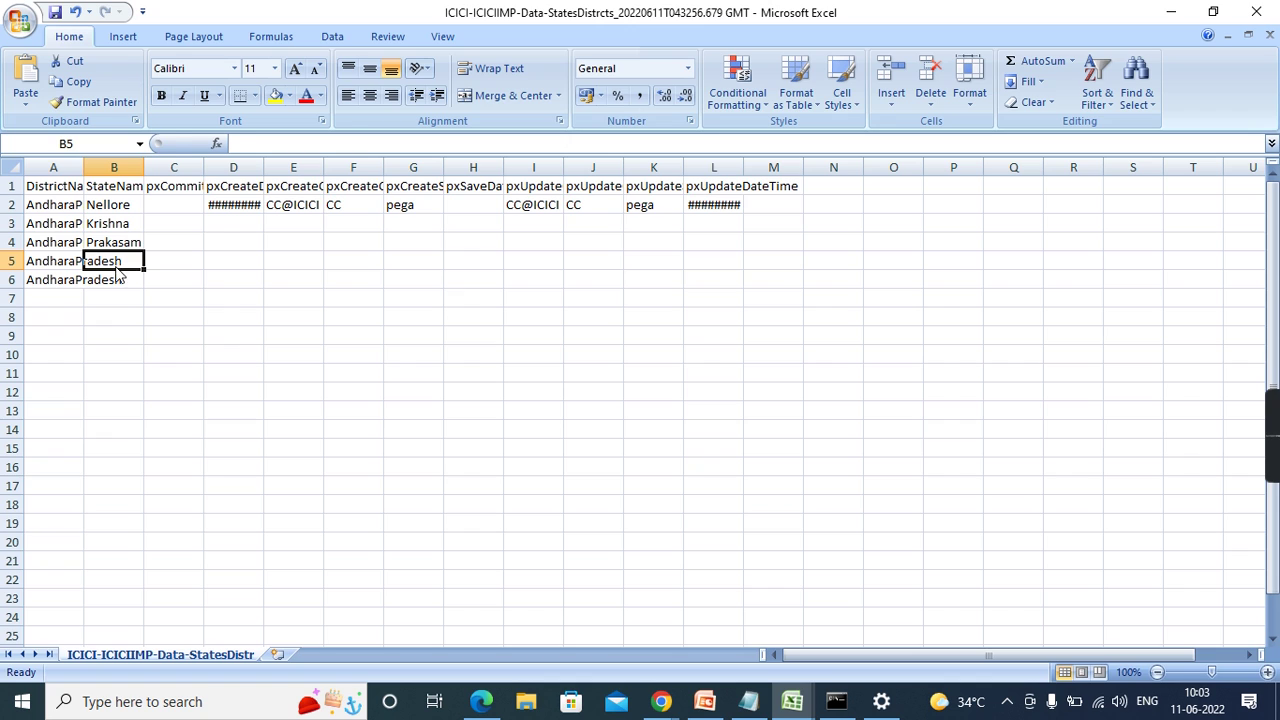
text(Ch)
text(j)
key(BackSpace)
text(itoor)
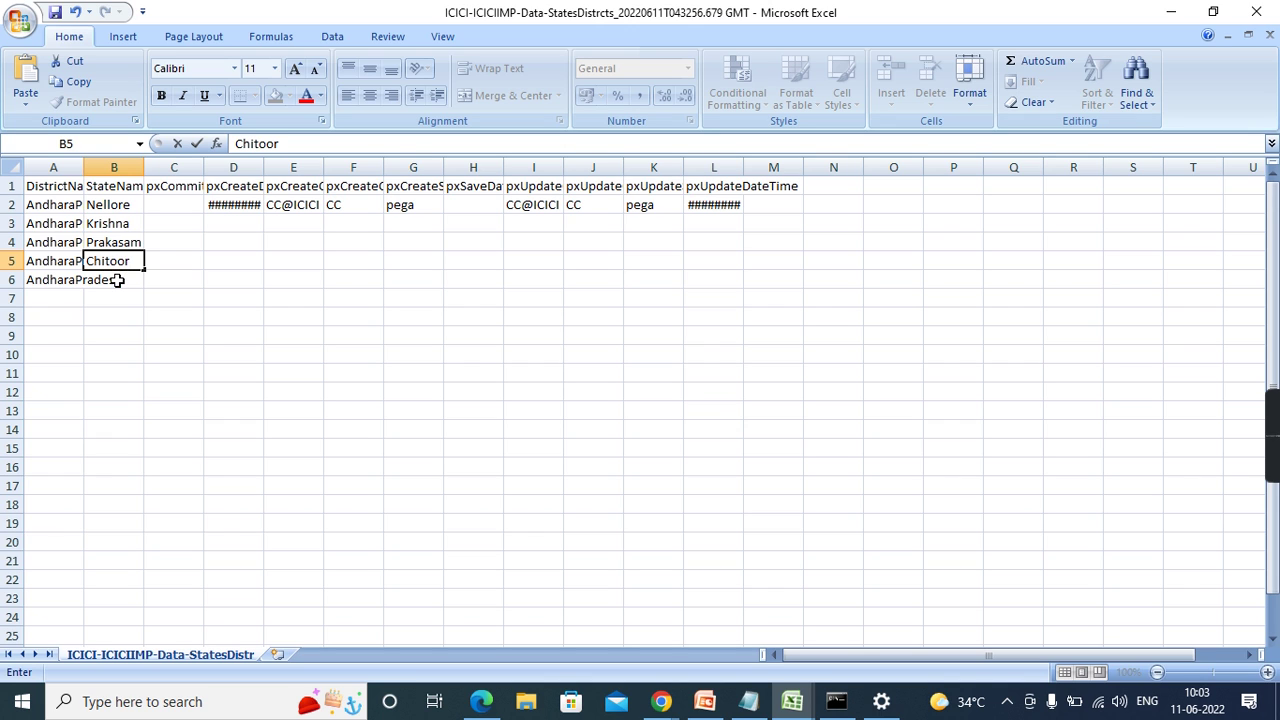
key(Return)
text(Kadapa)
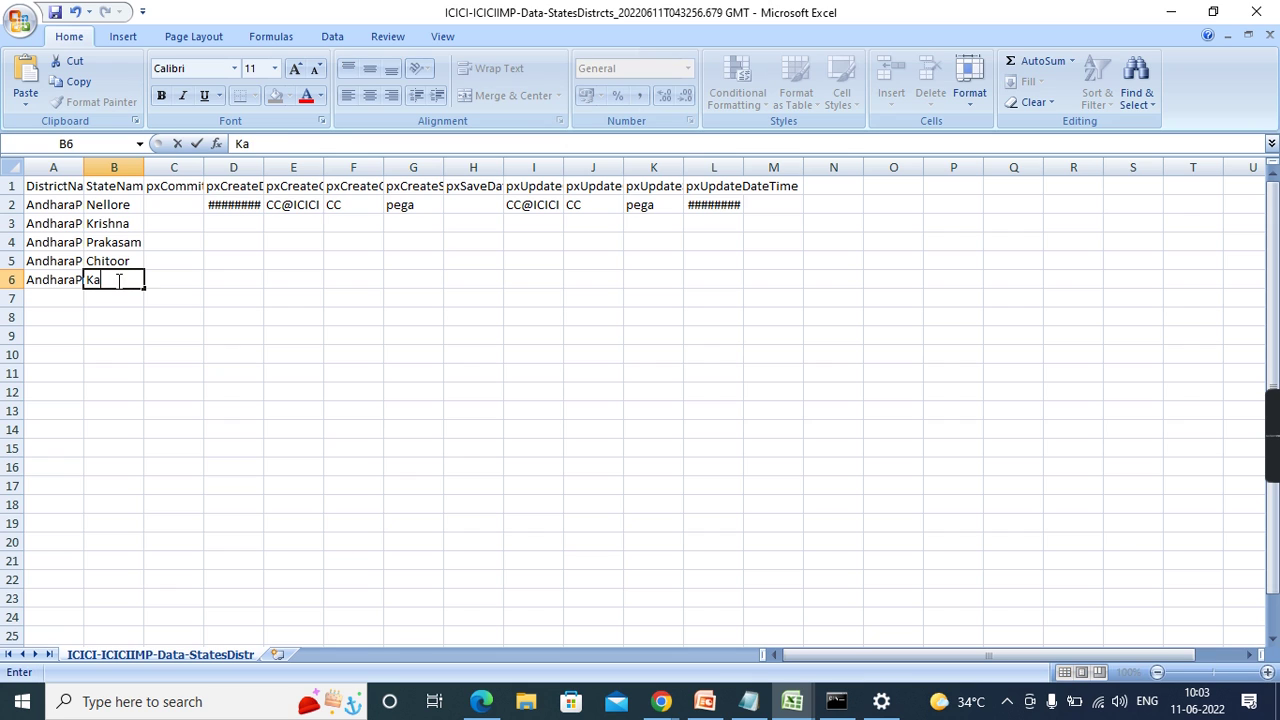
click(327, 368)
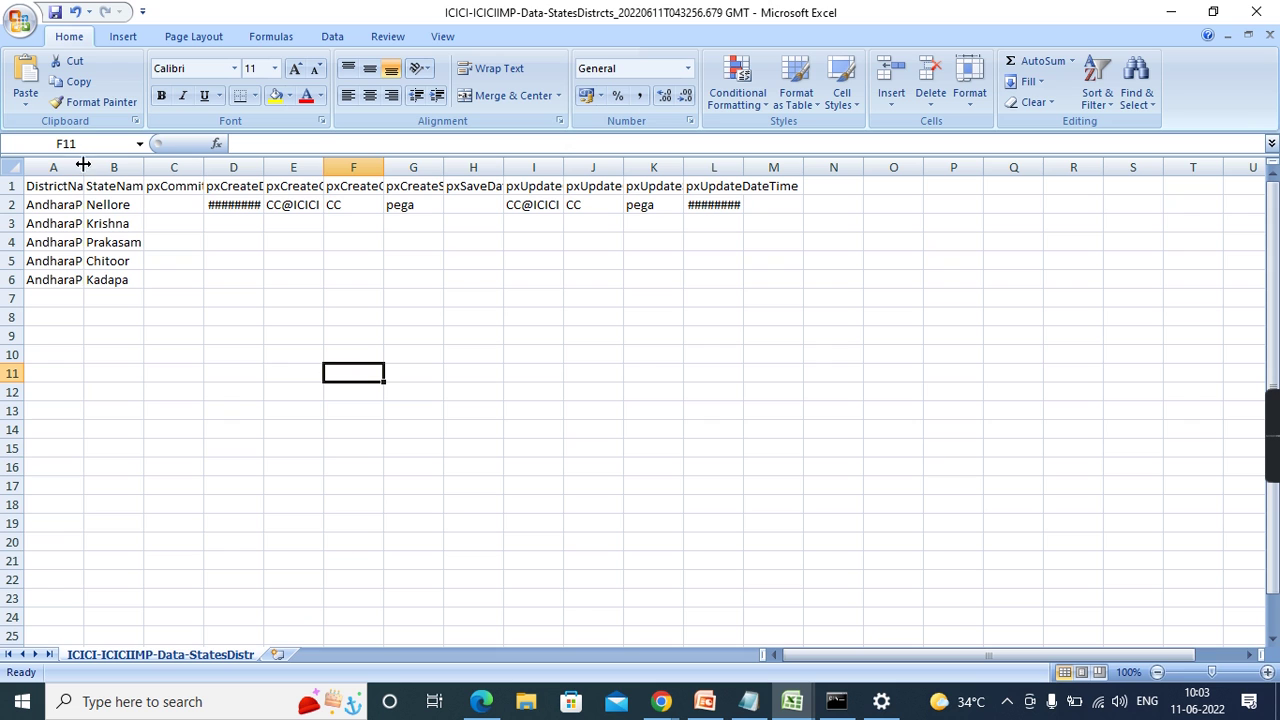
- Save the file keeping CSV format, then minimize Excel
click(55, 14)
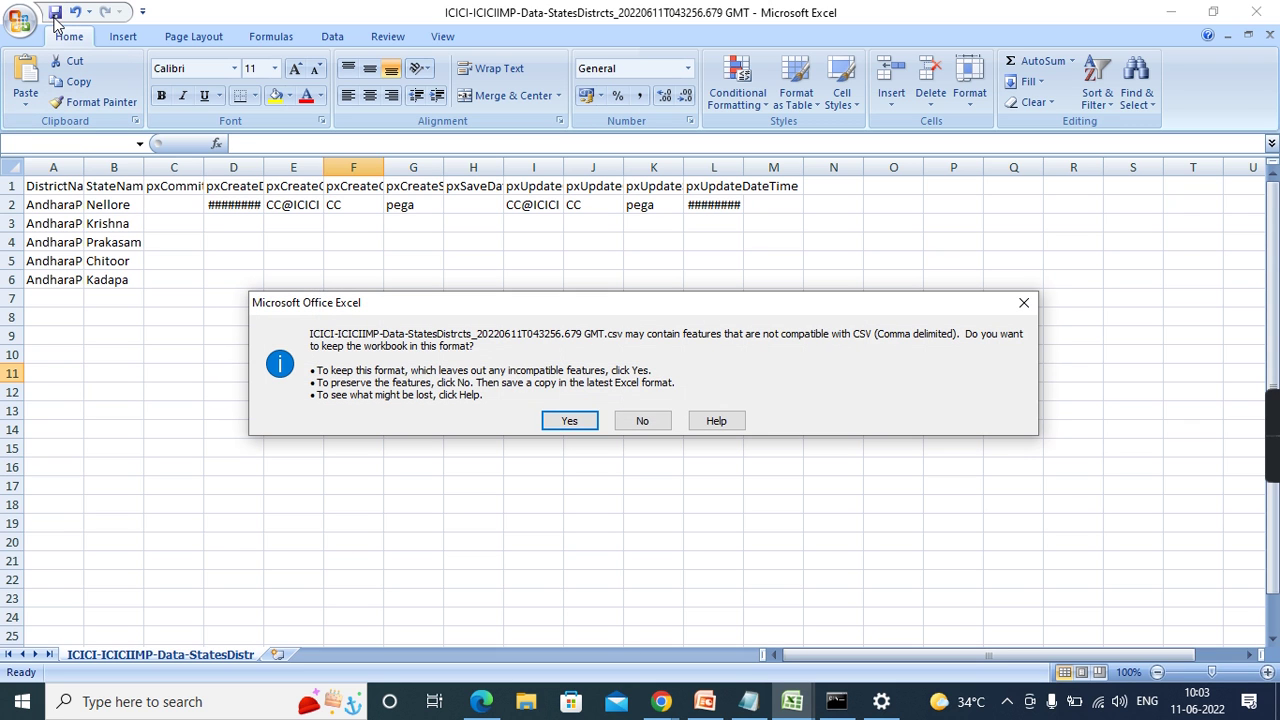
click(569, 421)
click(1169, 14)
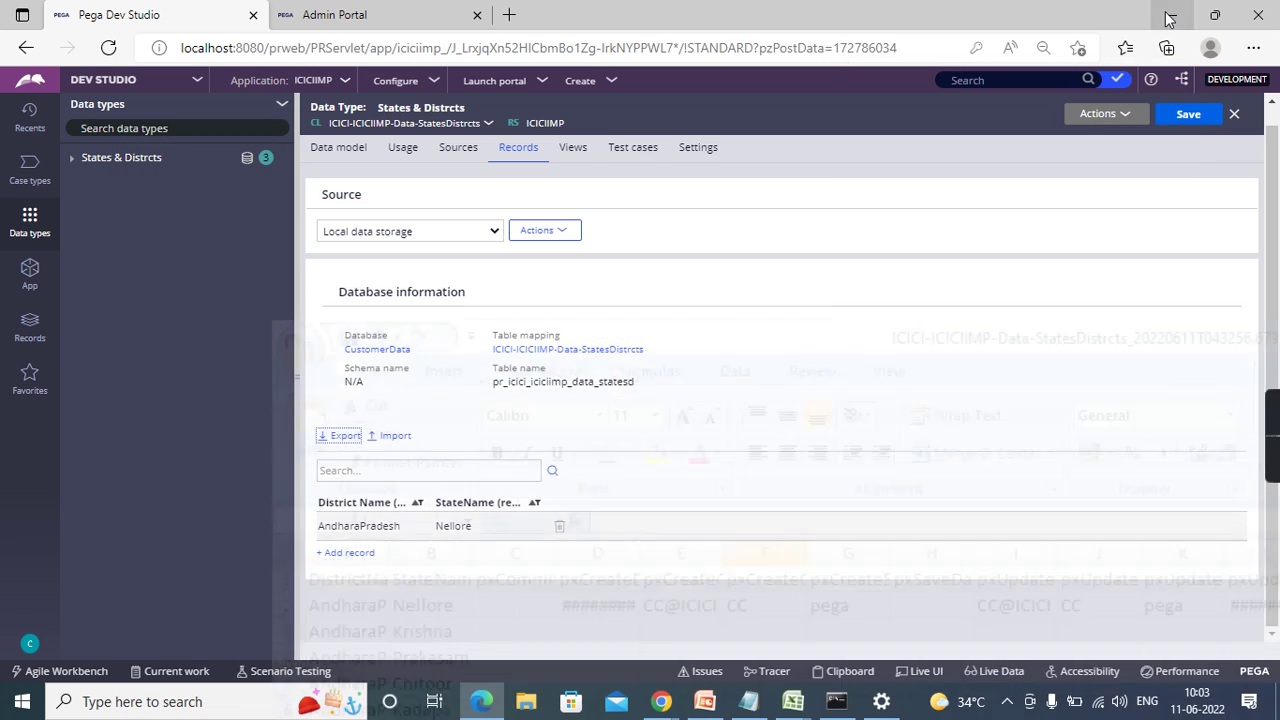
- Import the edited ICICI CSV from Downloads with the Add or update purpose
click(398, 440)
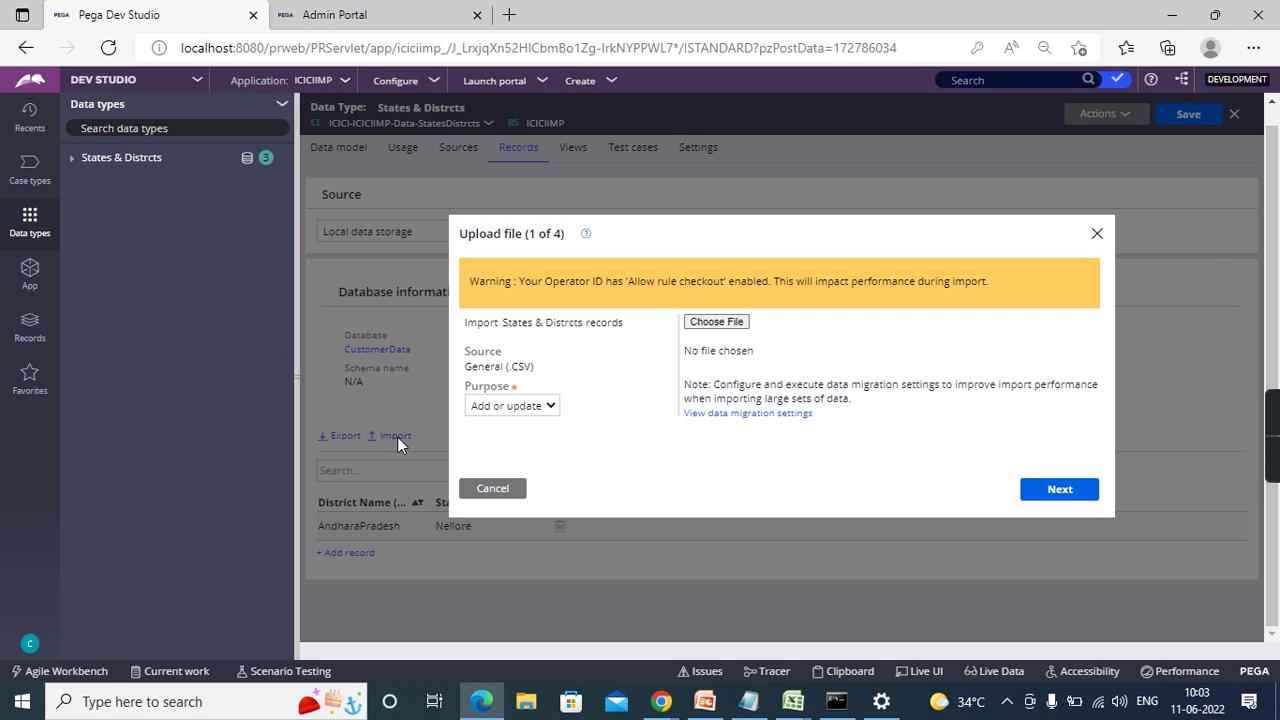
click(531, 410)
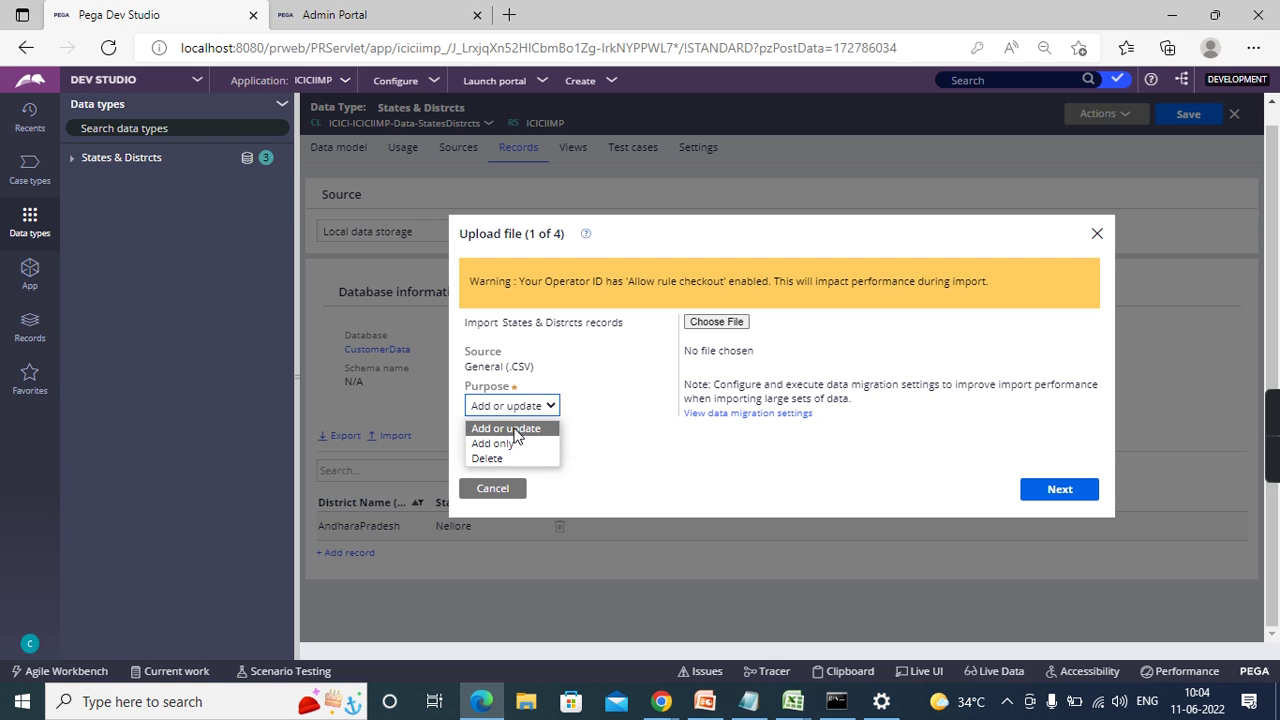
click(515, 430)
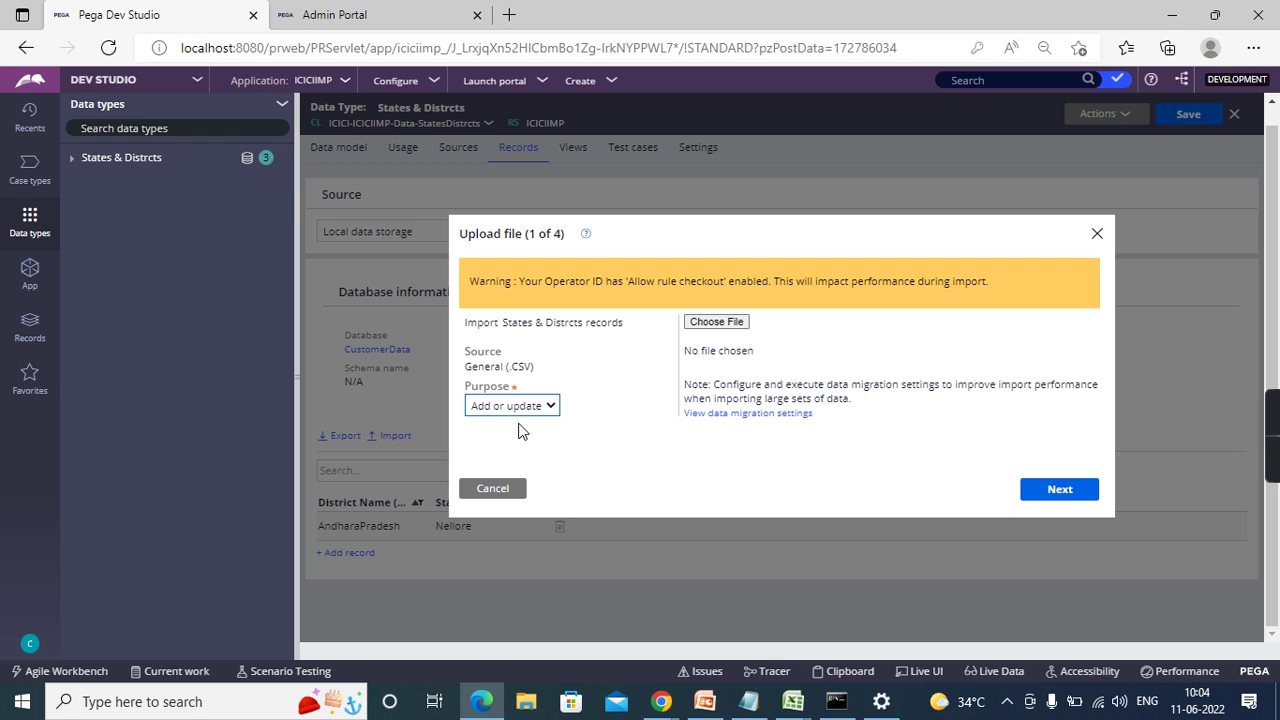
click(728, 324)
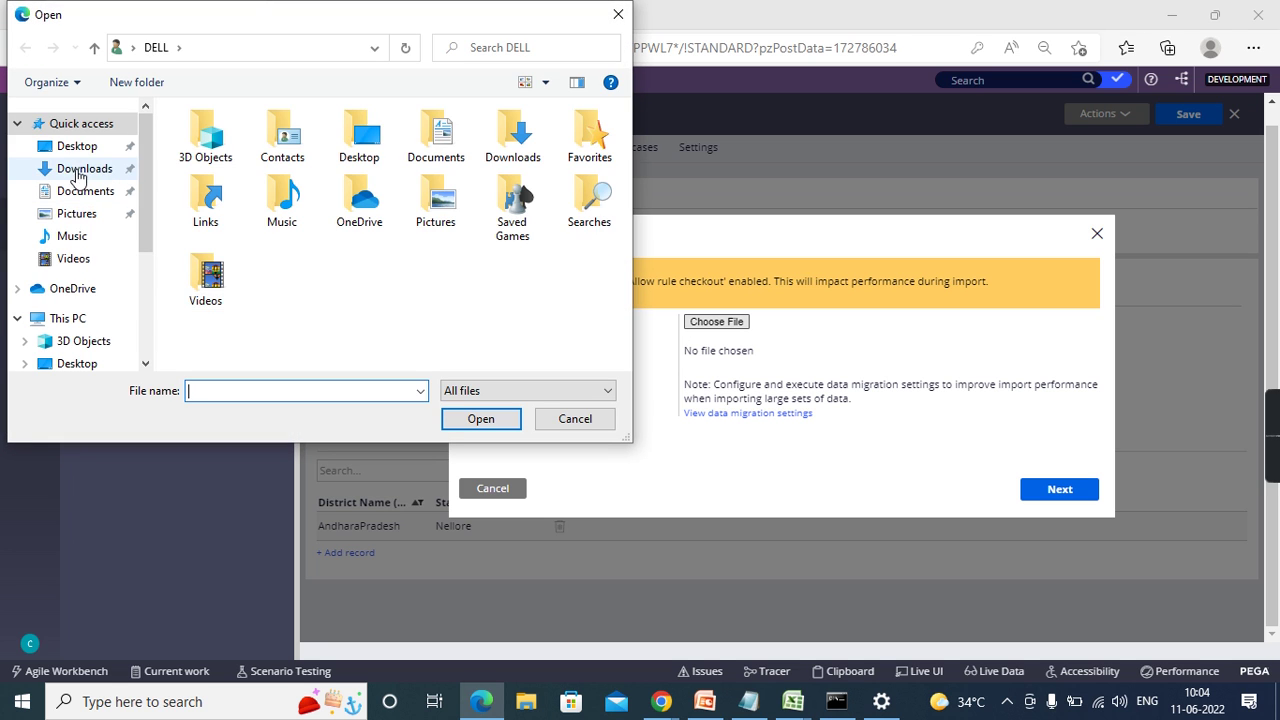
click(85, 168)
double_click(262, 164)
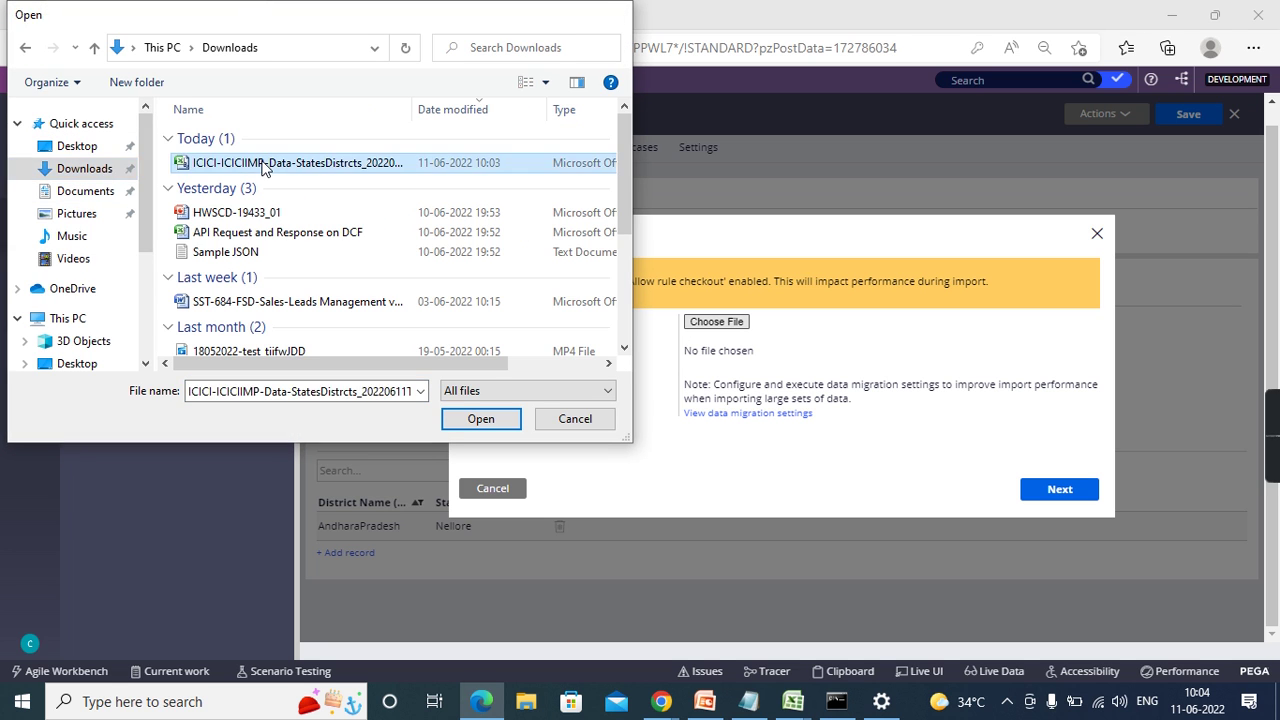
click(1057, 490)
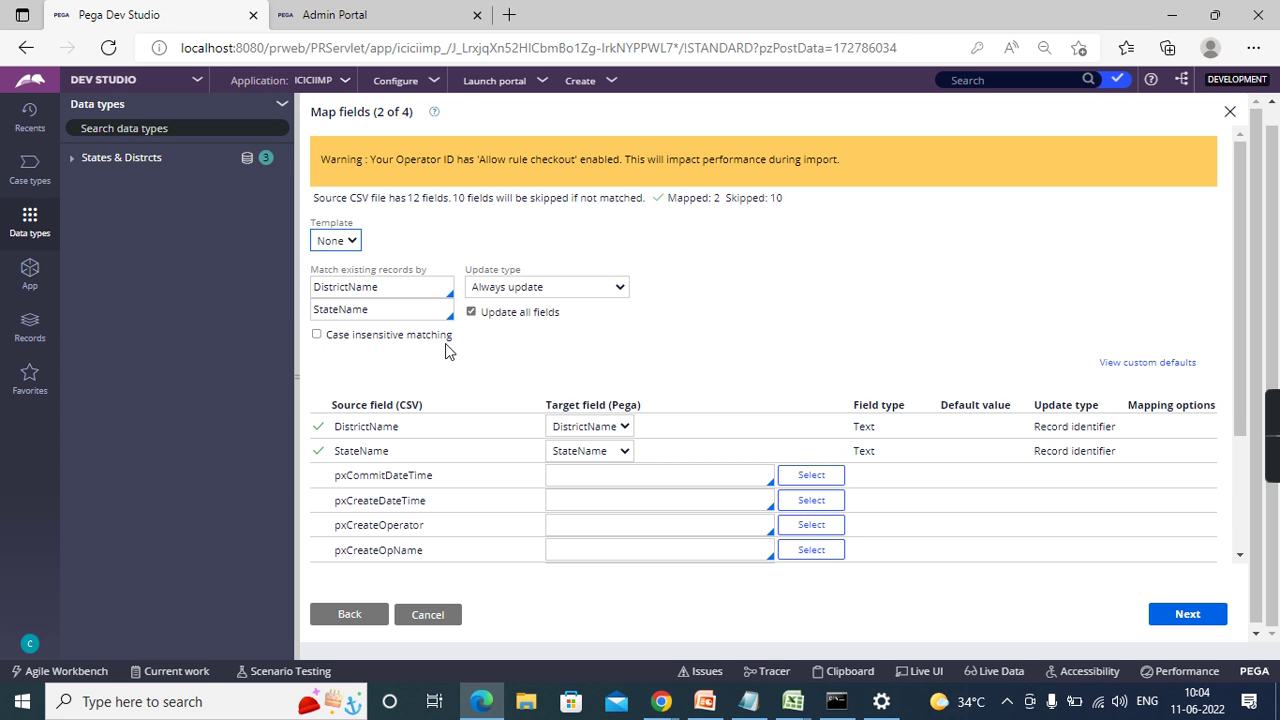
- Accept the field mapping, validate the 5 valid rows, and complete the import
scroll(603, 398, down, 2)
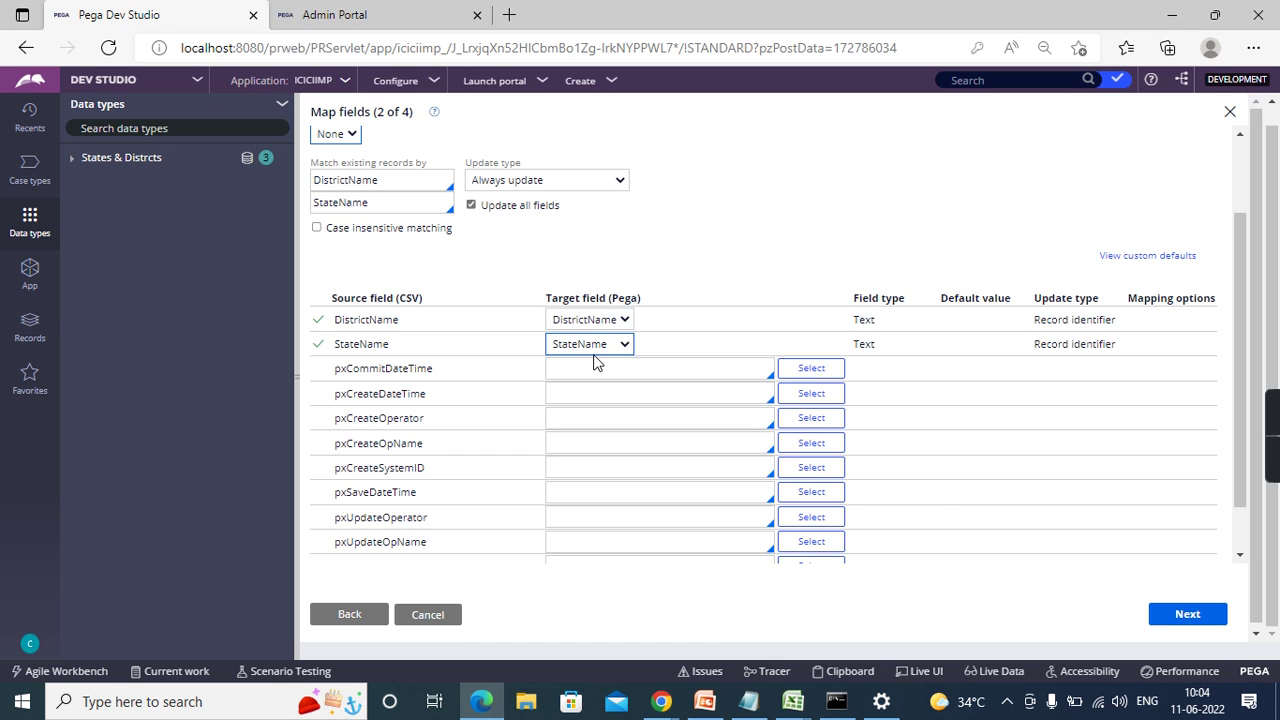
click(1188, 616)
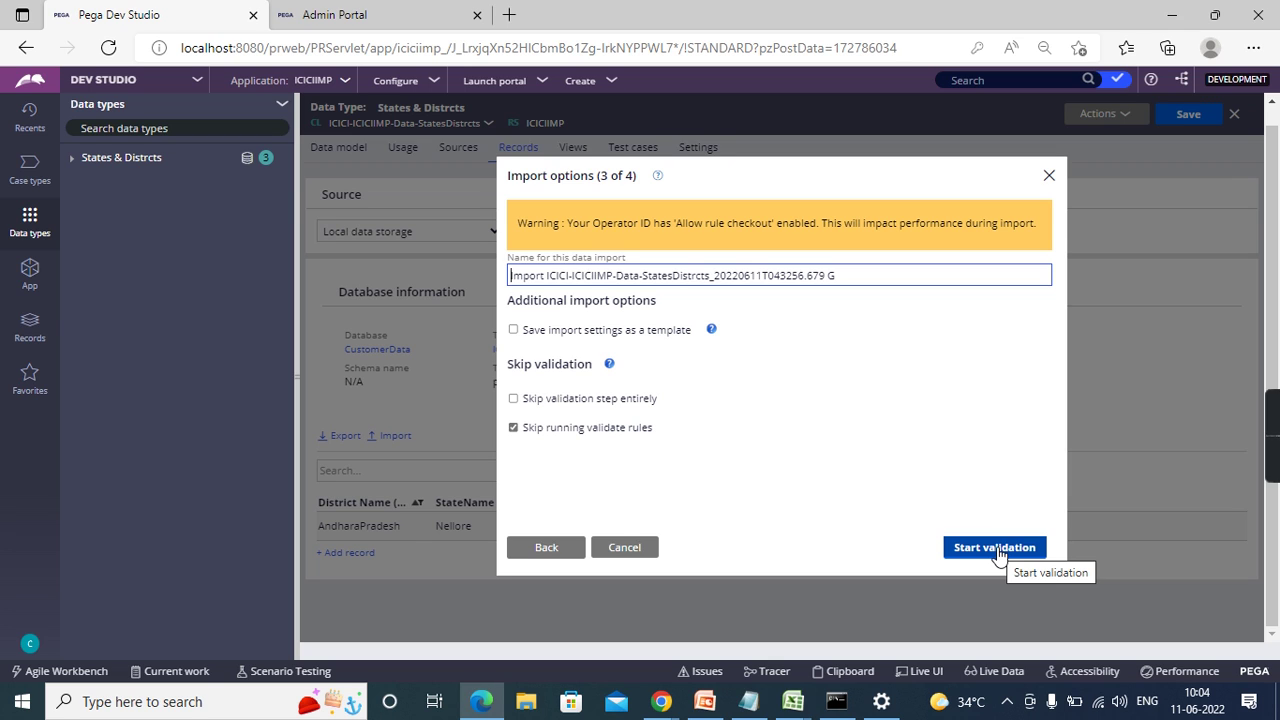
click(994, 548)
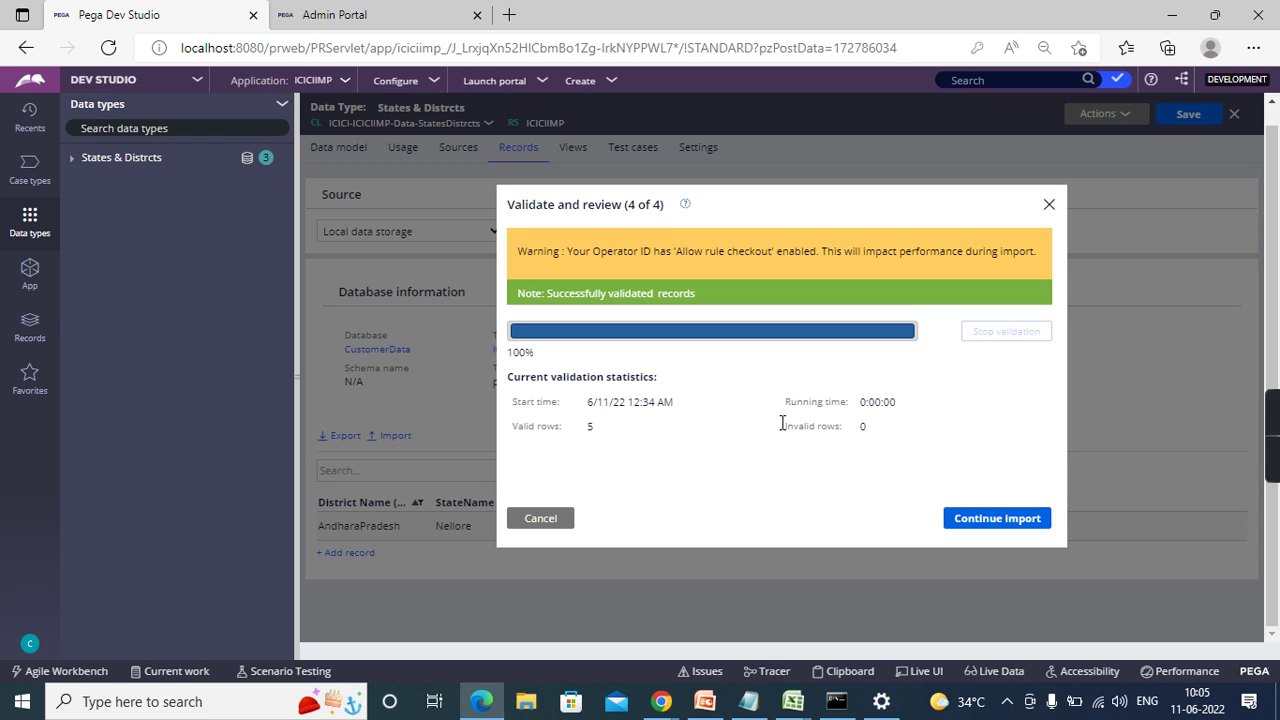
double_click(589, 429)
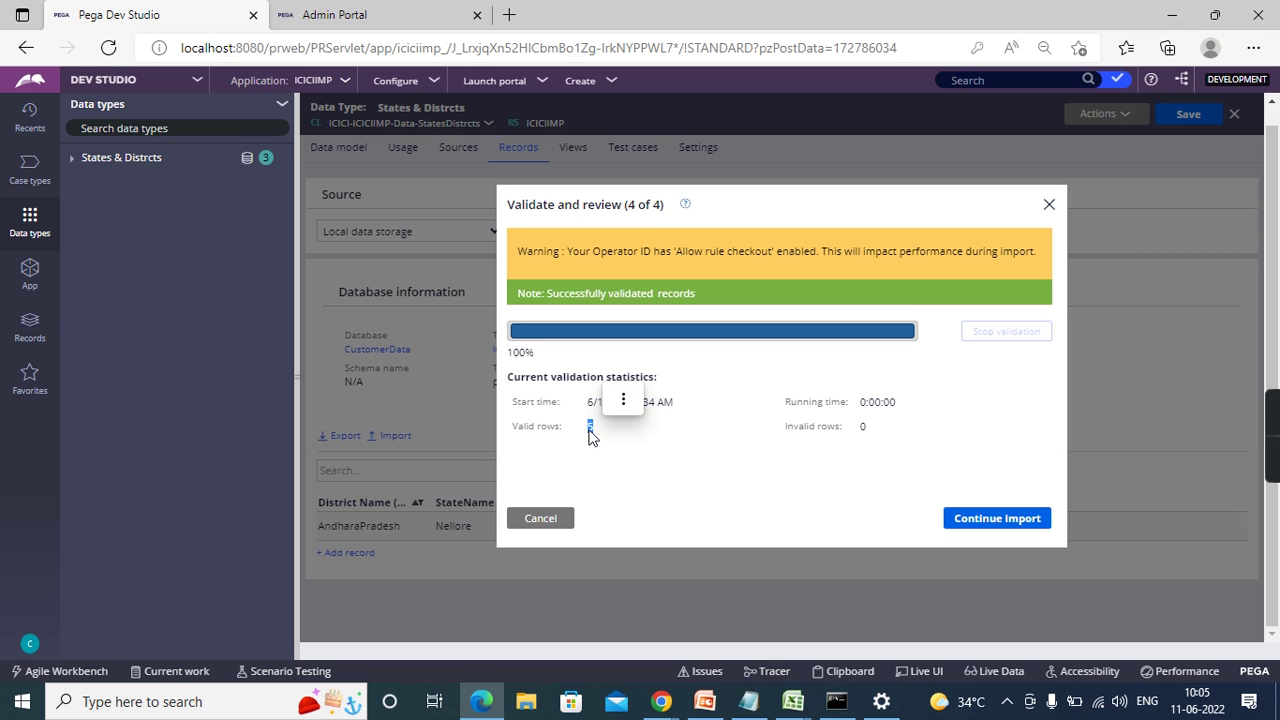
click(1020, 528)
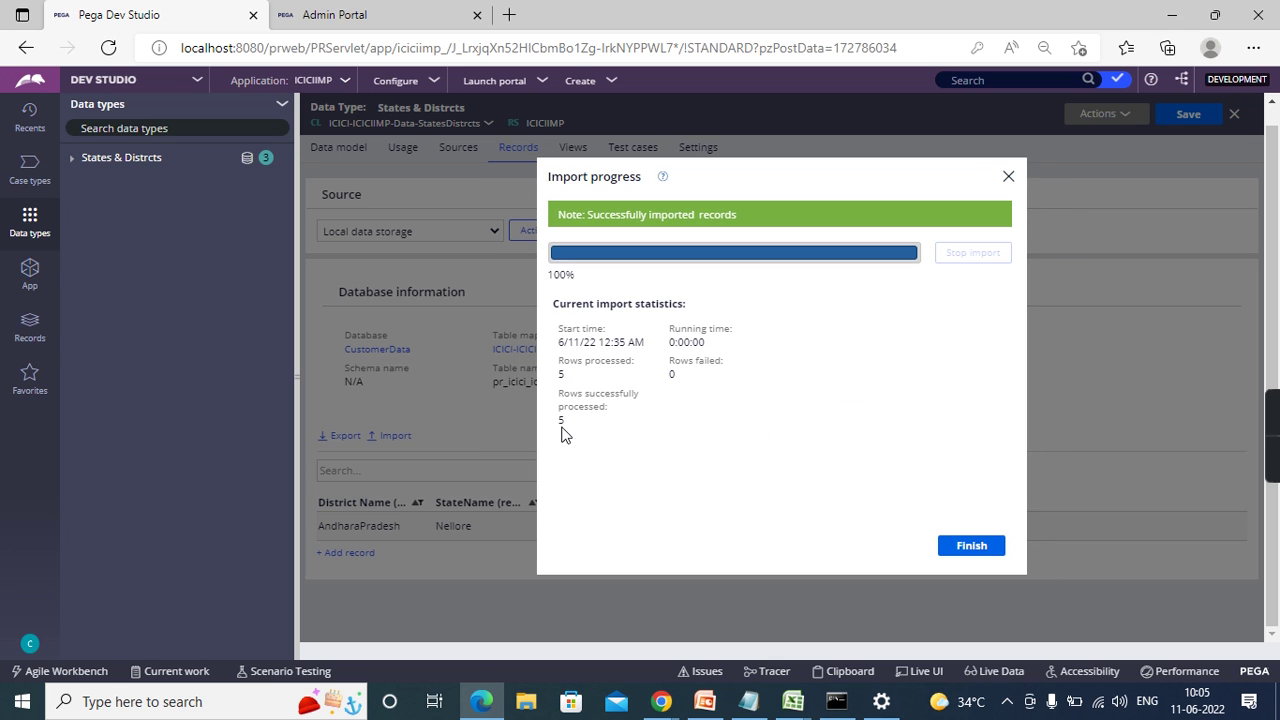
click(982, 549)
- Check the five imported district records, then show the States & Distrcts data sources
scroll(903, 457, down, 1)
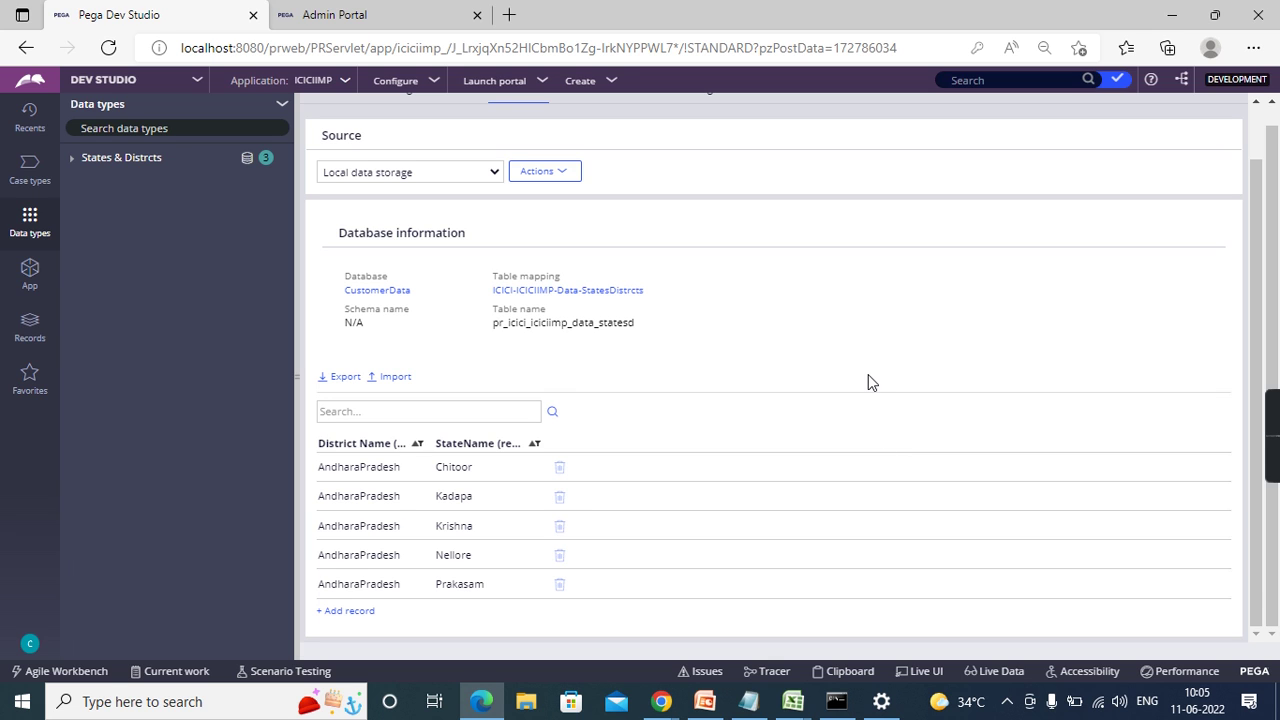
scroll(868, 382, up, 1)
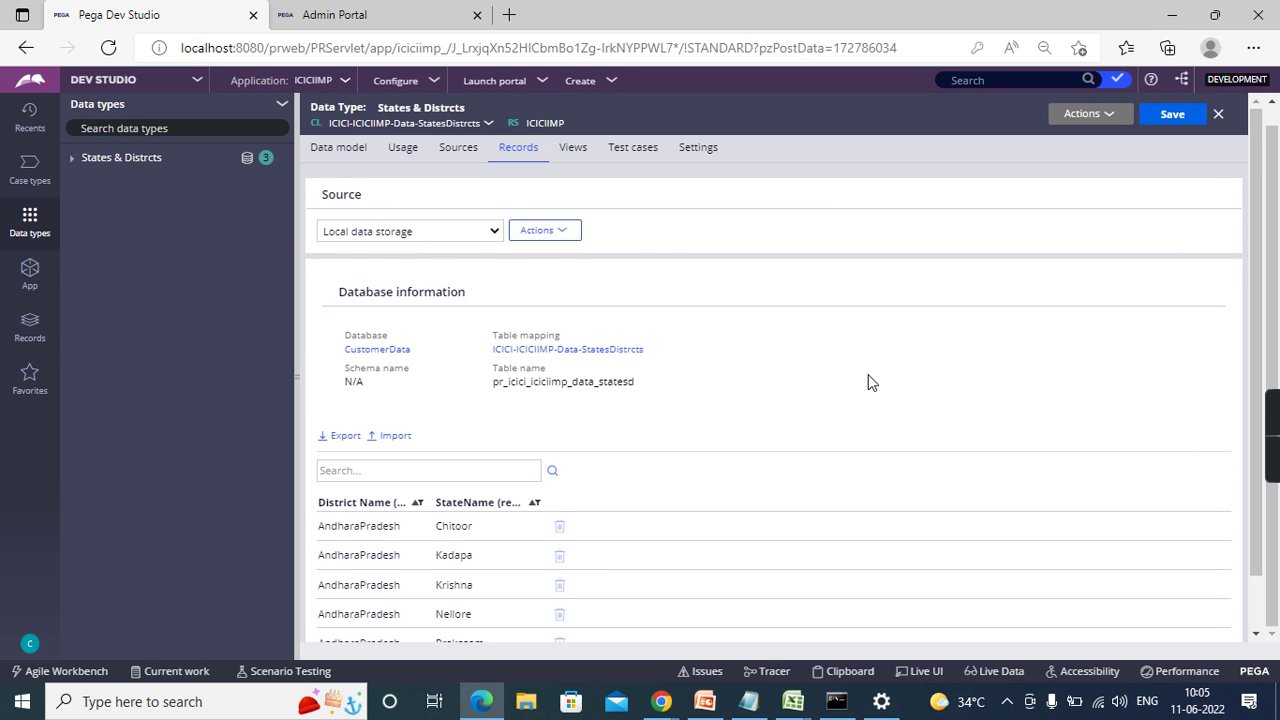
click(468, 155)
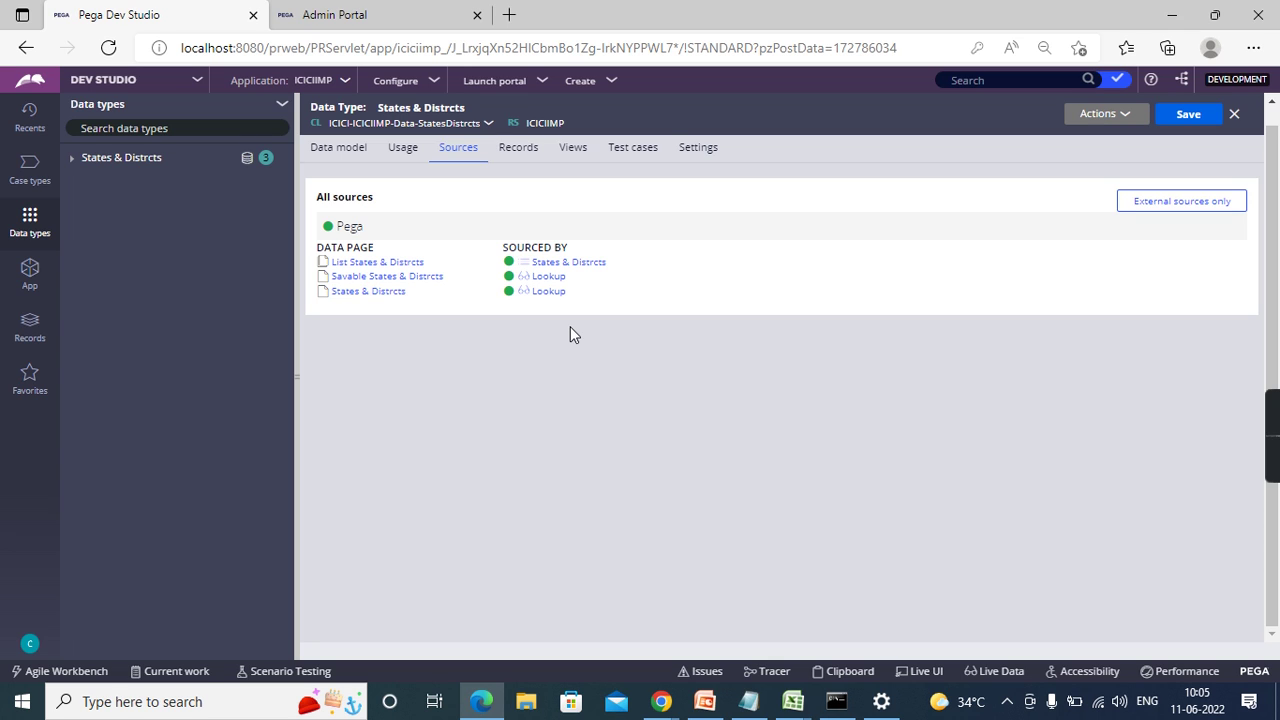
- Open the D_StatesDistrctsList data page under the States & Distrcts class's Data Model > Data Page
click(569, 264)
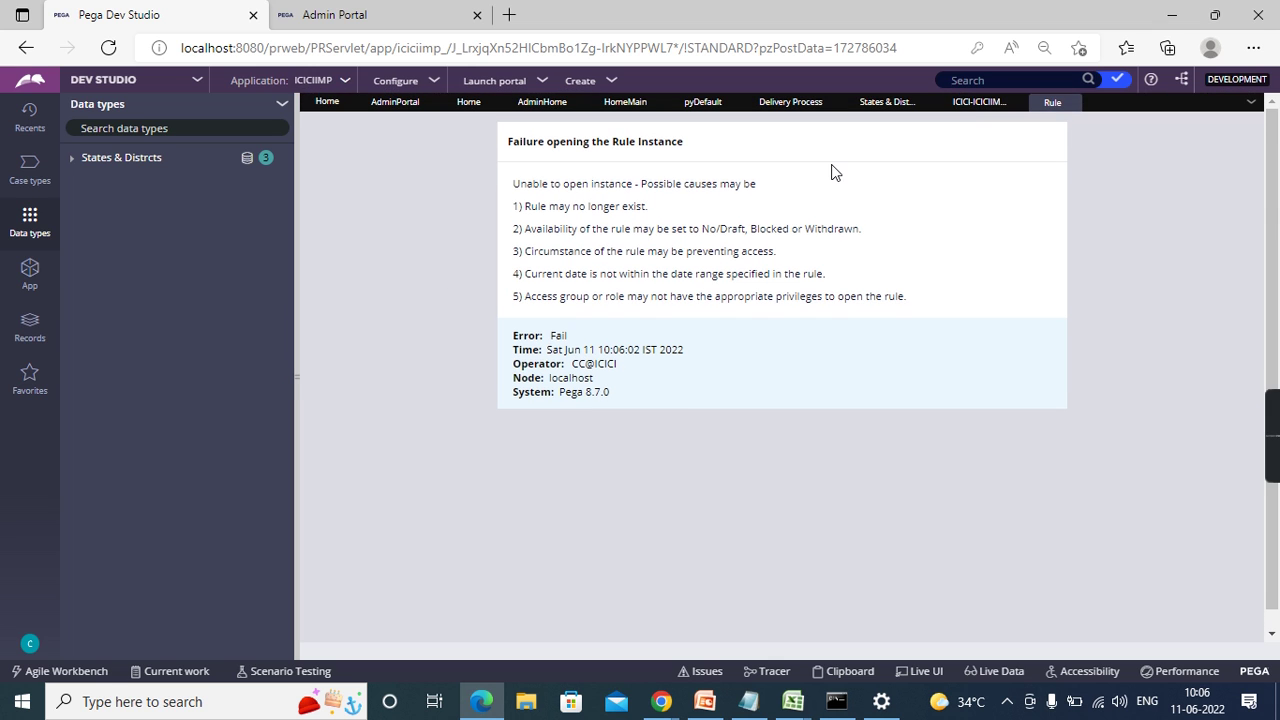
click(1069, 103)
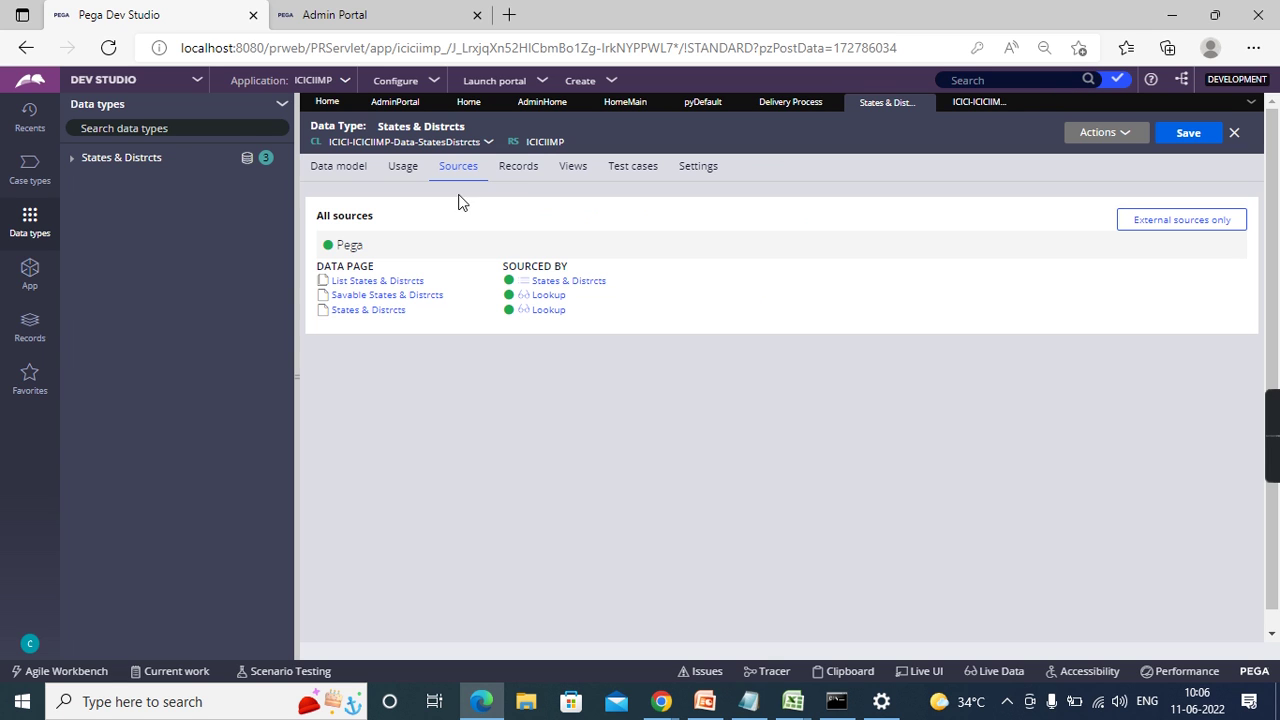
click(31, 272)
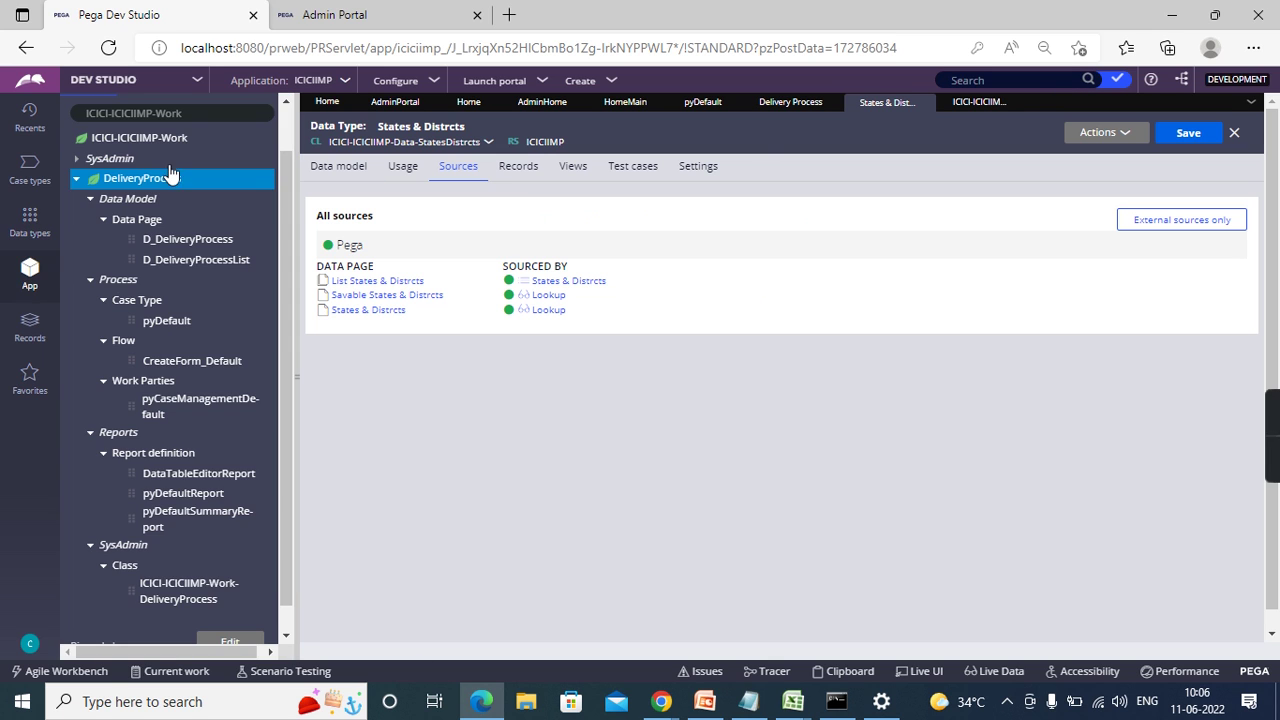
click(488, 143)
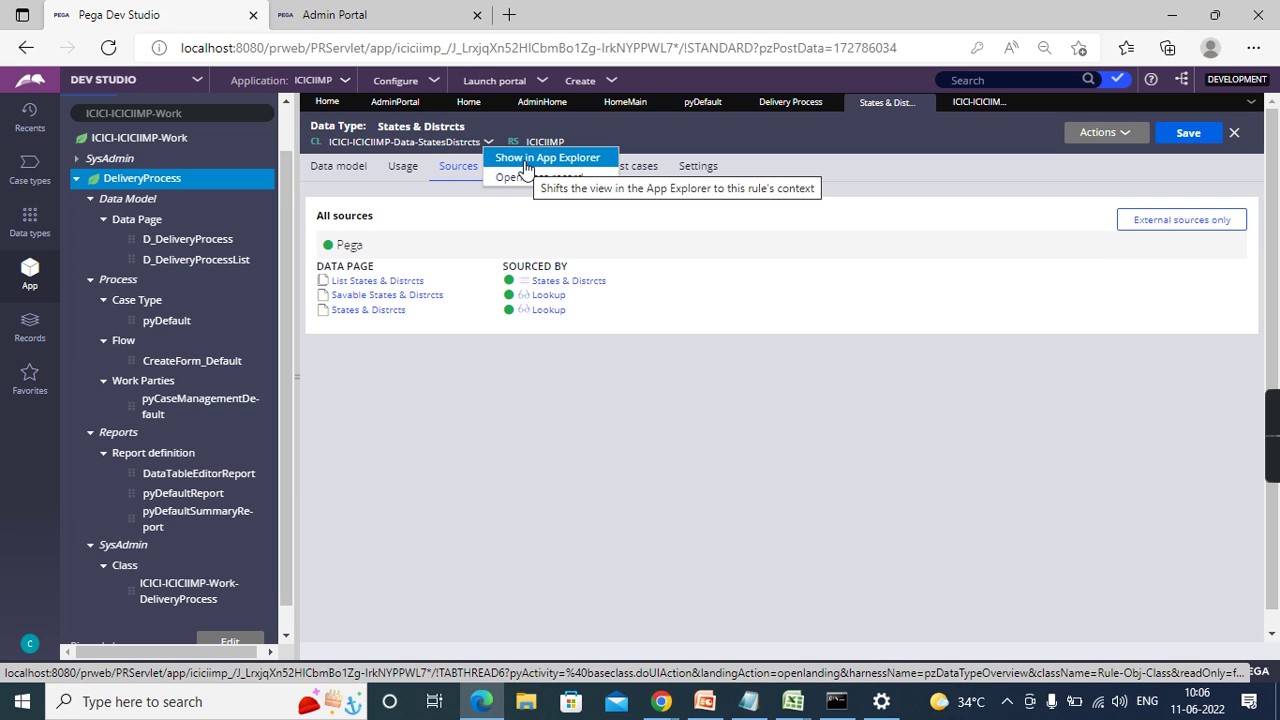
click(527, 159)
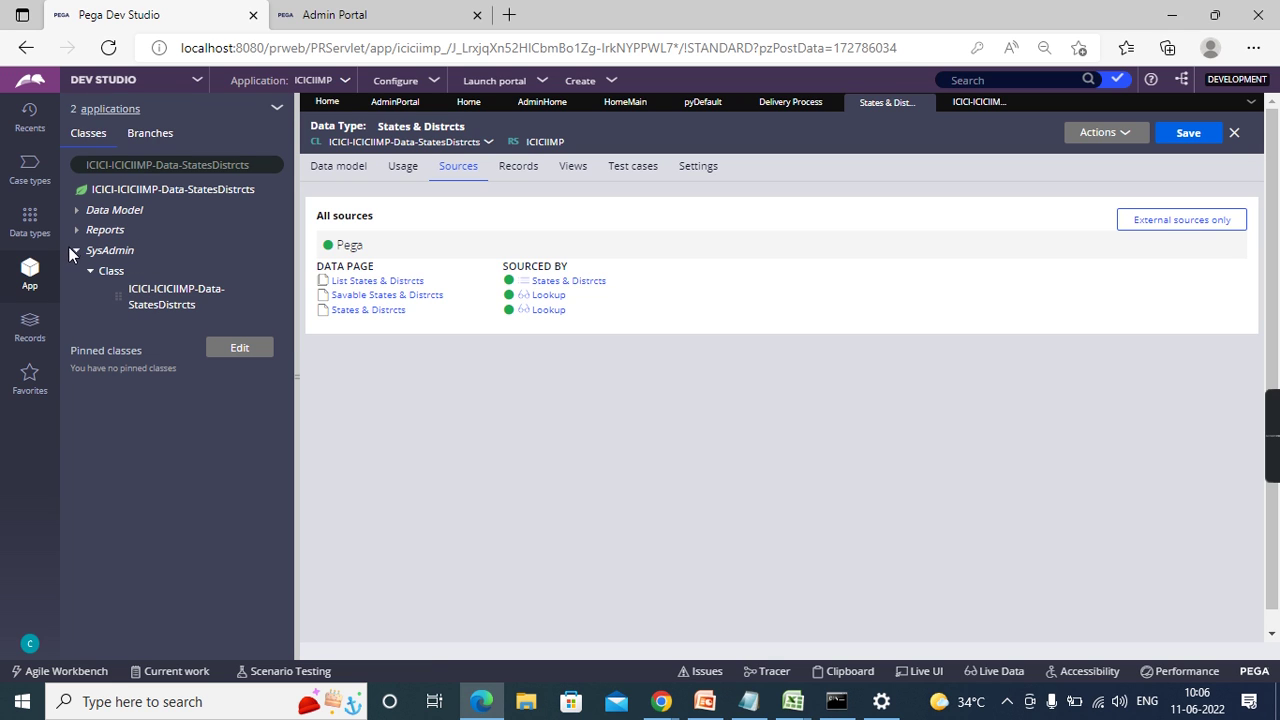
click(76, 218)
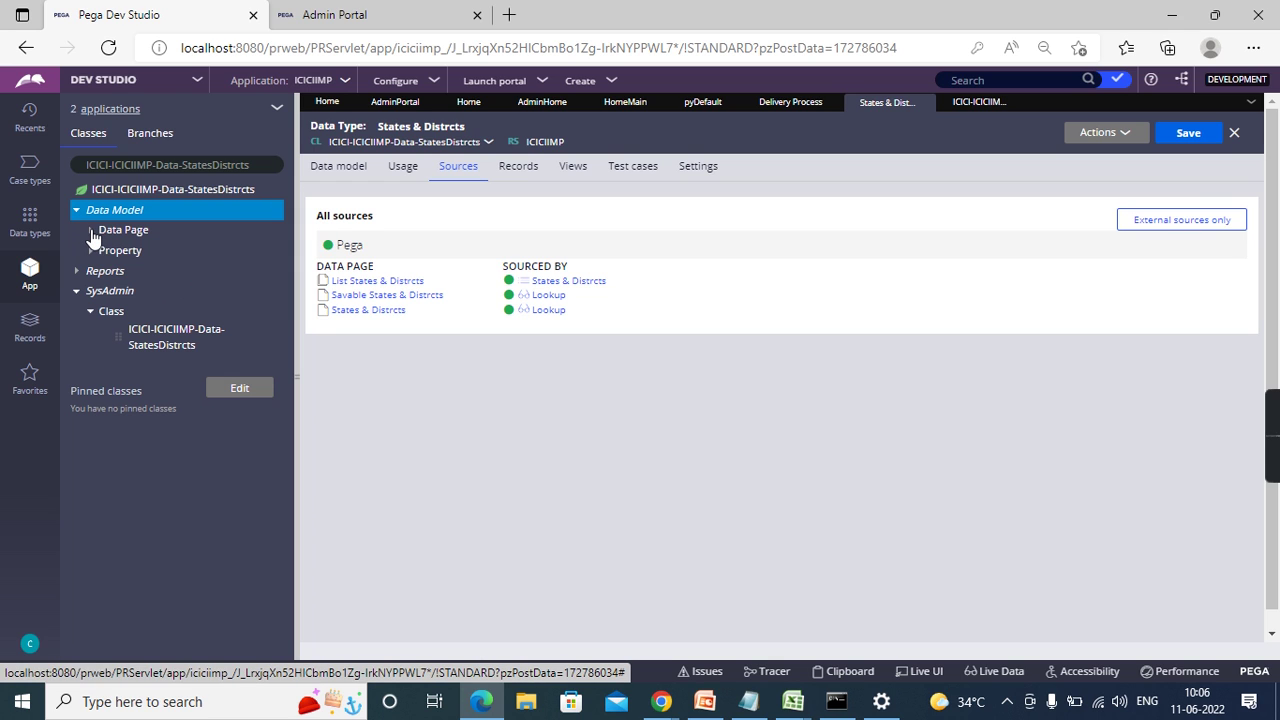
click(91, 231)
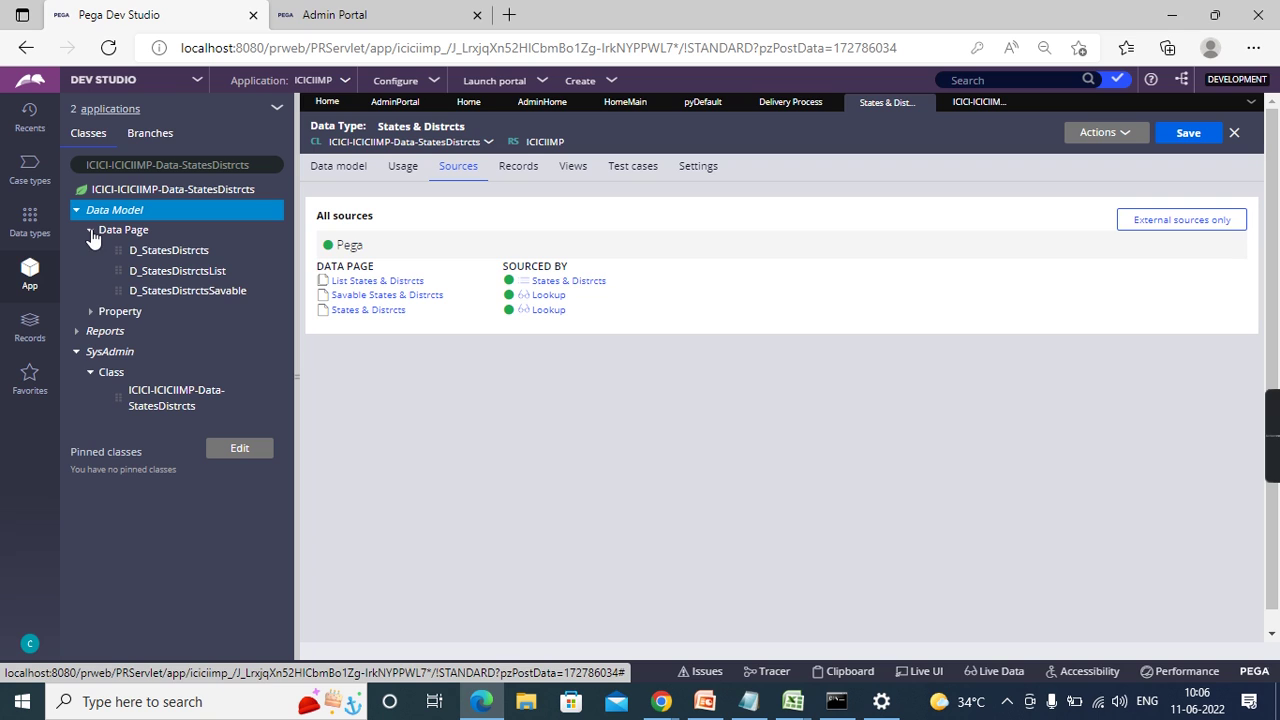
click(175, 276)
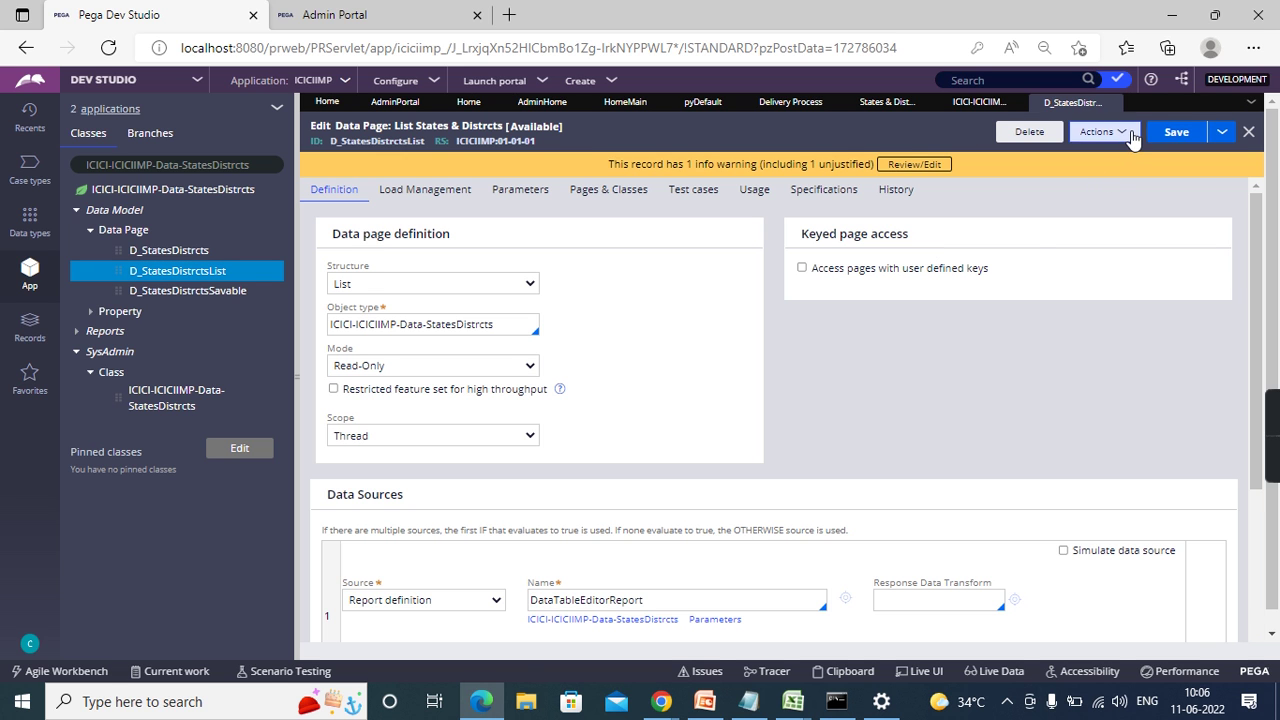
click(1133, 138)
click(1076, 156)
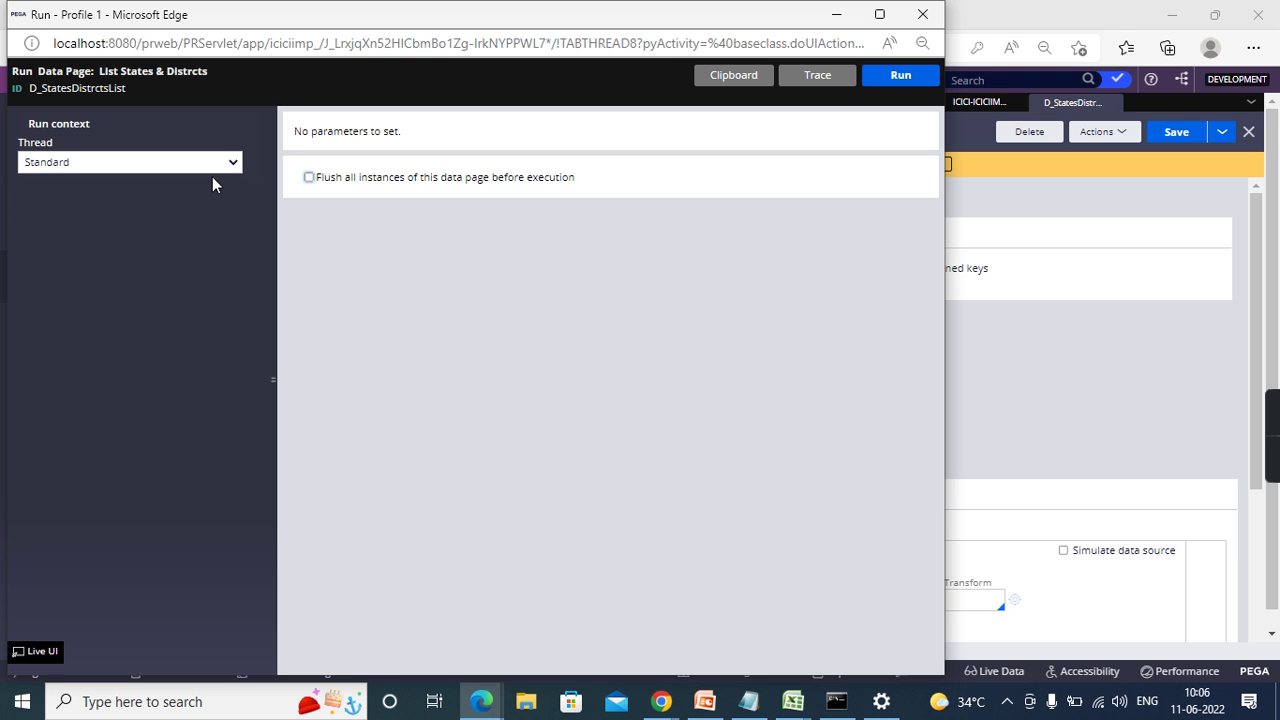
click(309, 178)
click(903, 76)
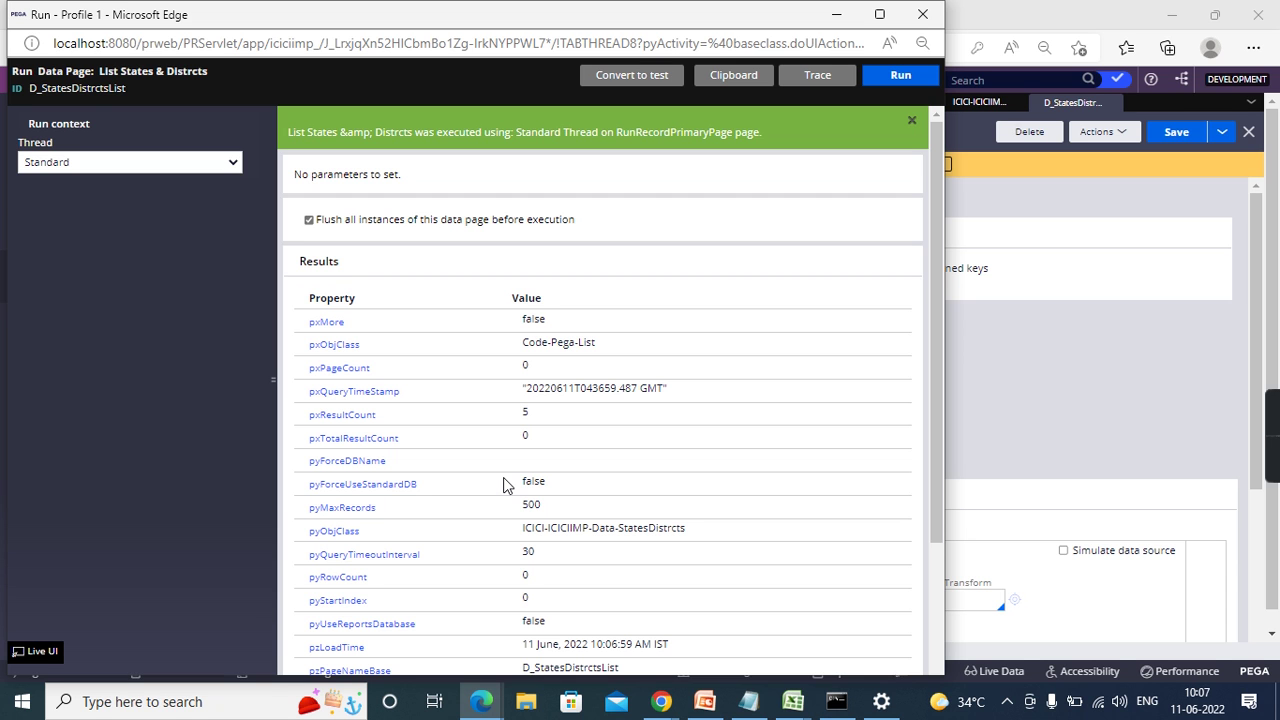
scroll(505, 485, down, 2)
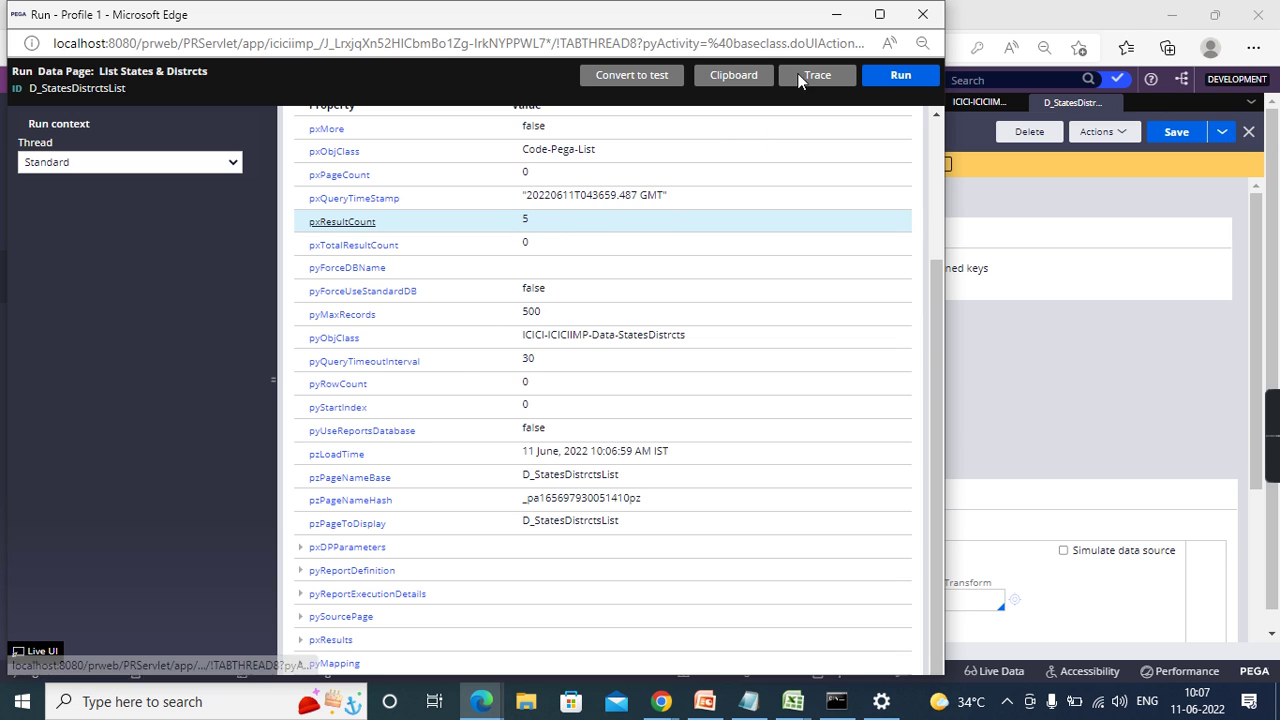
click(900, 18)
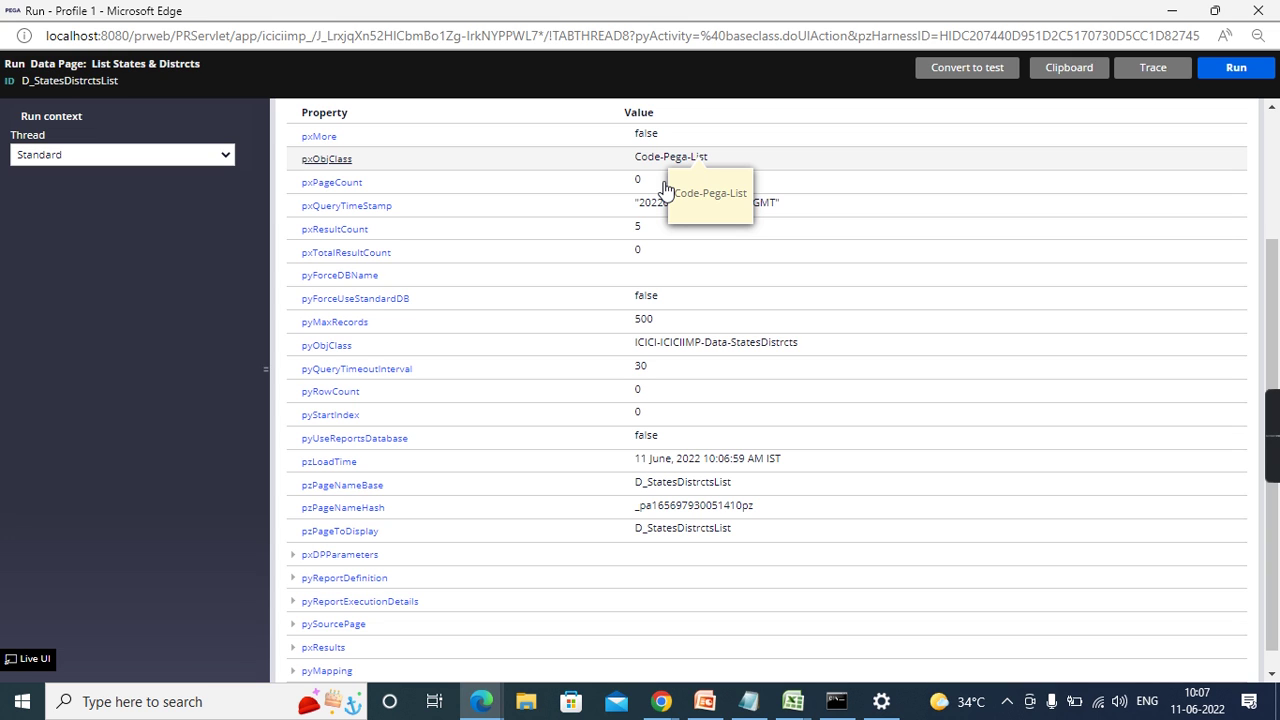
click(655, 204)
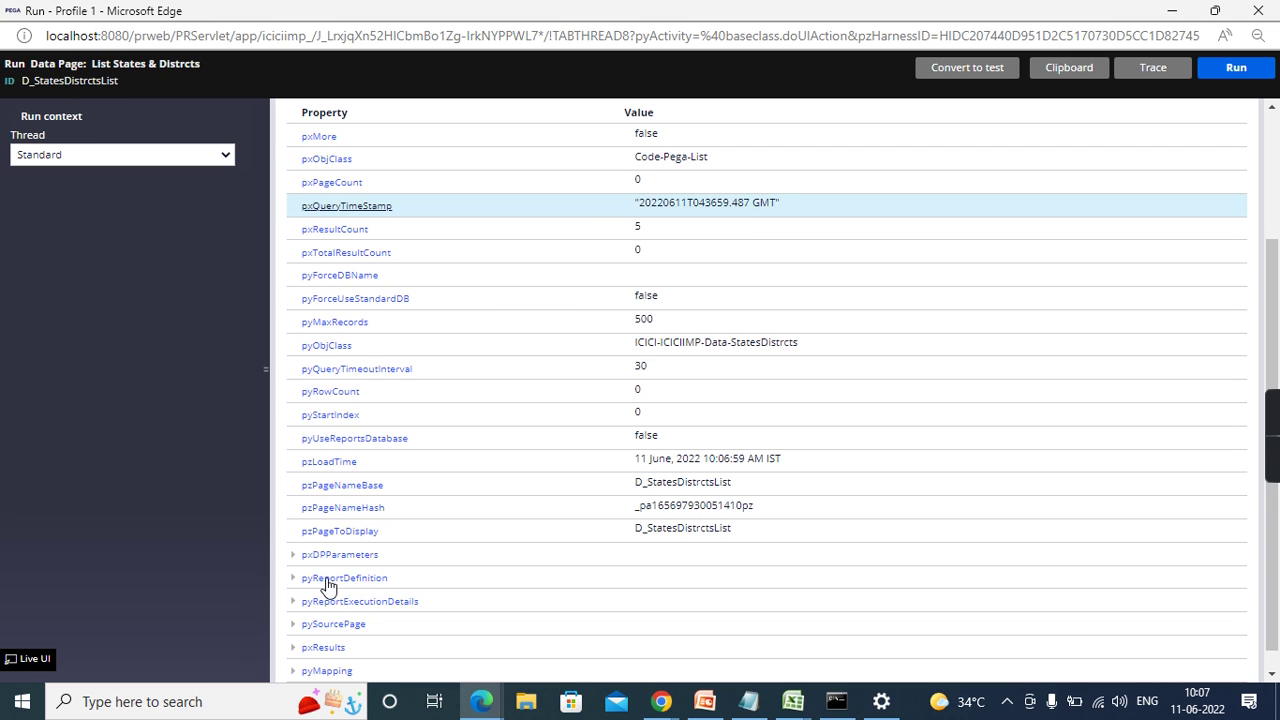
click(291, 648)
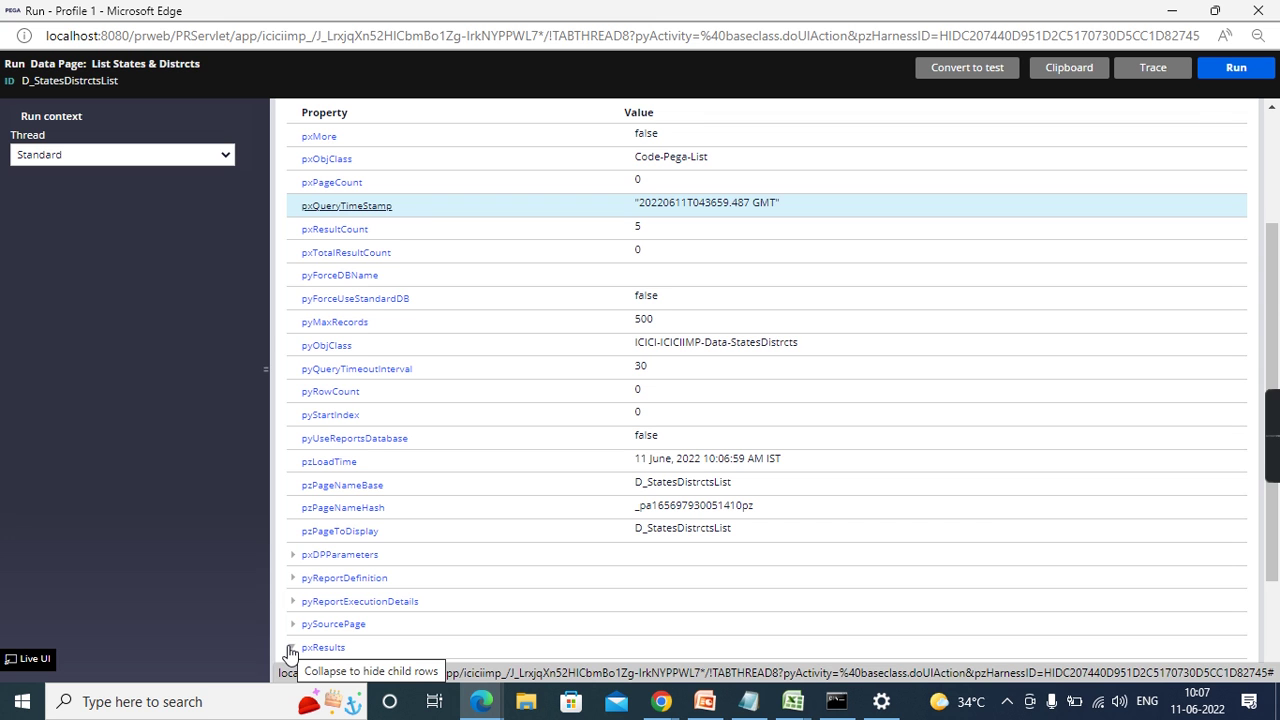
scroll(496, 602, down, 2)
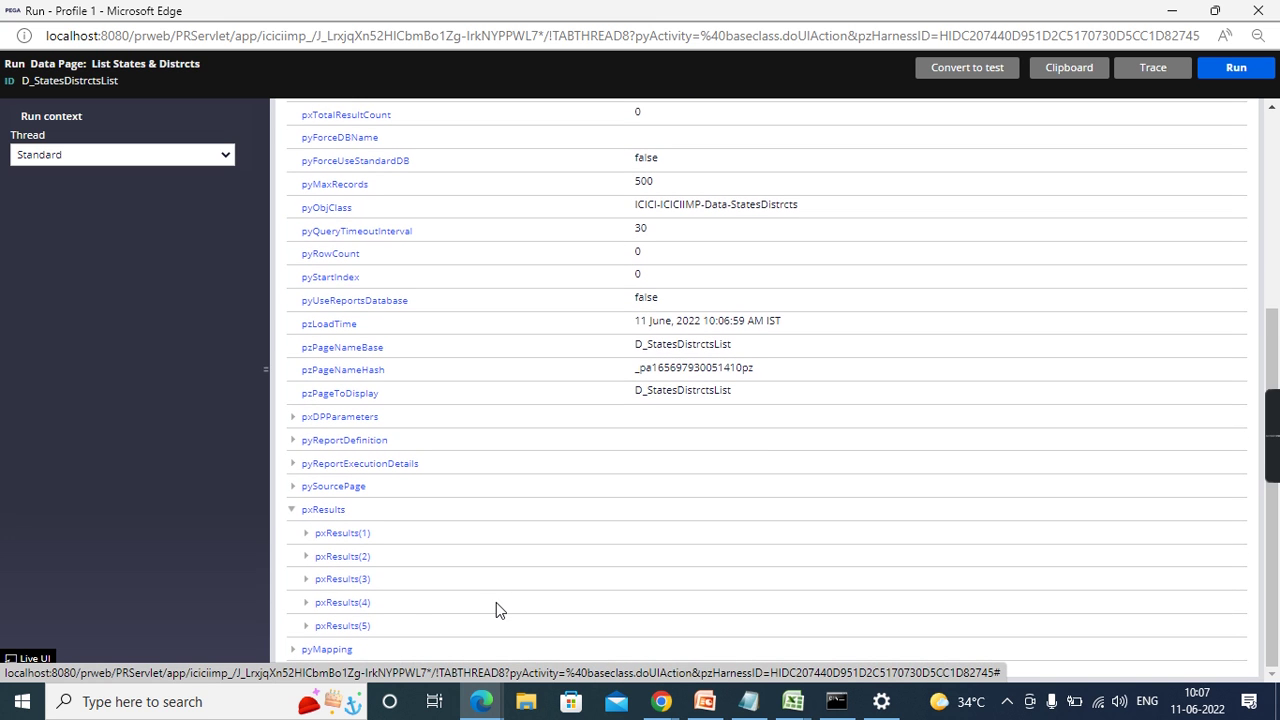
click(307, 542)
scroll(477, 526, down, 4)
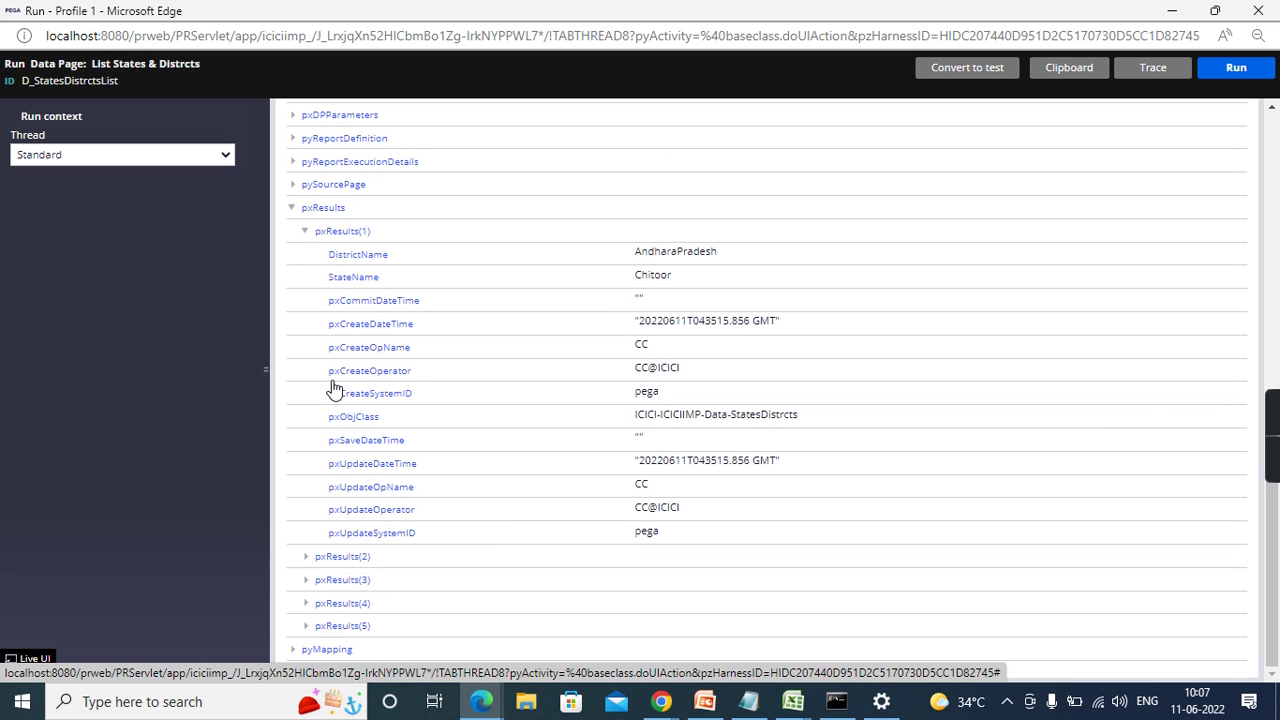
click(307, 563)
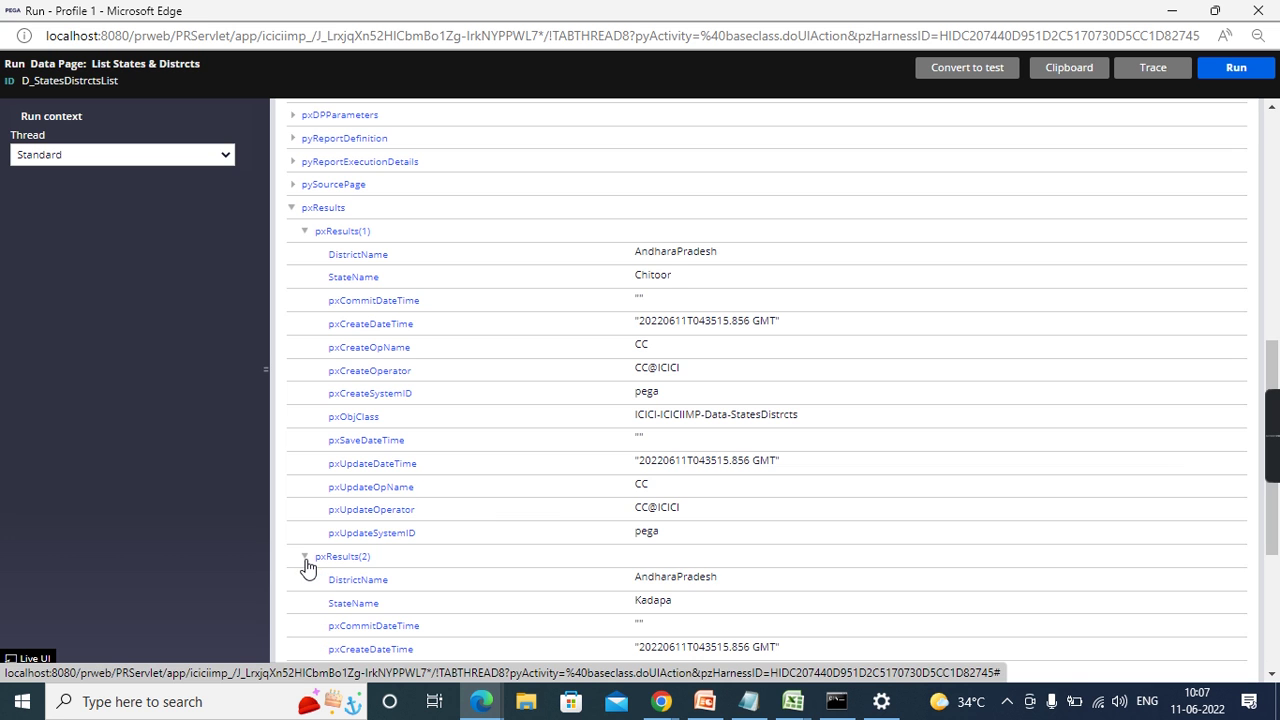
scroll(307, 567, down, 4)
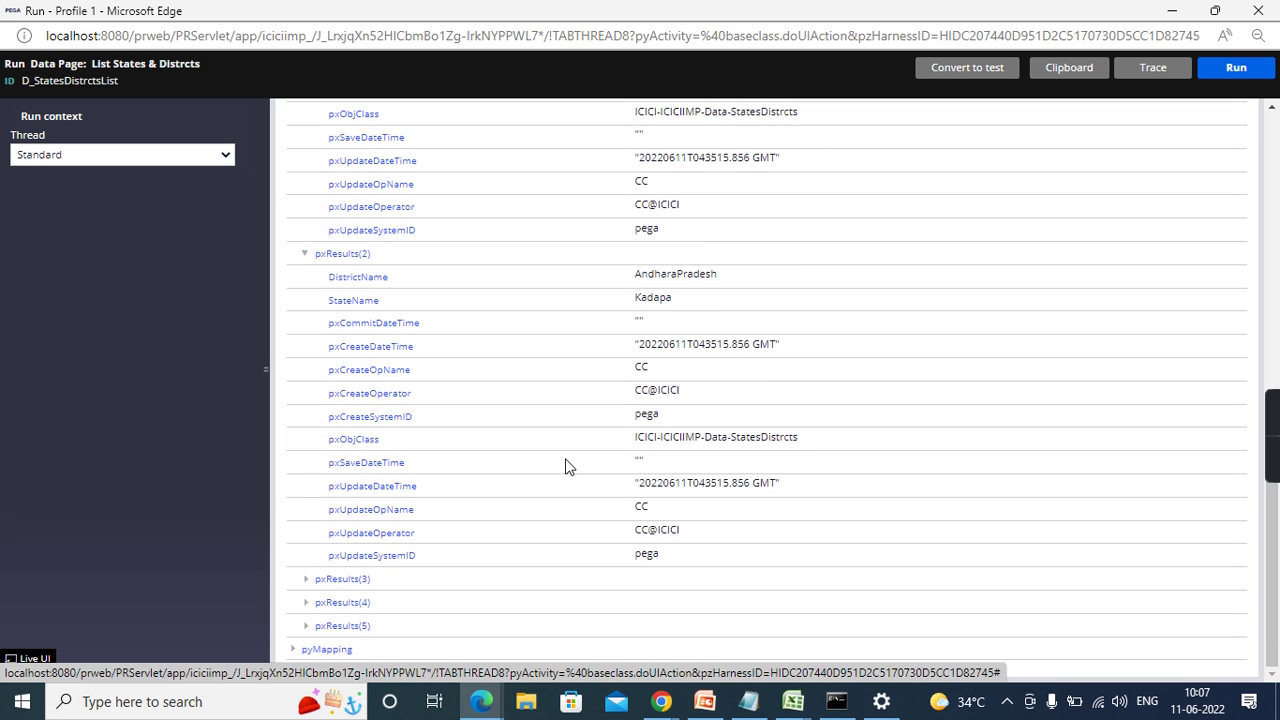
click(305, 586)
scroll(486, 540, down, 4)
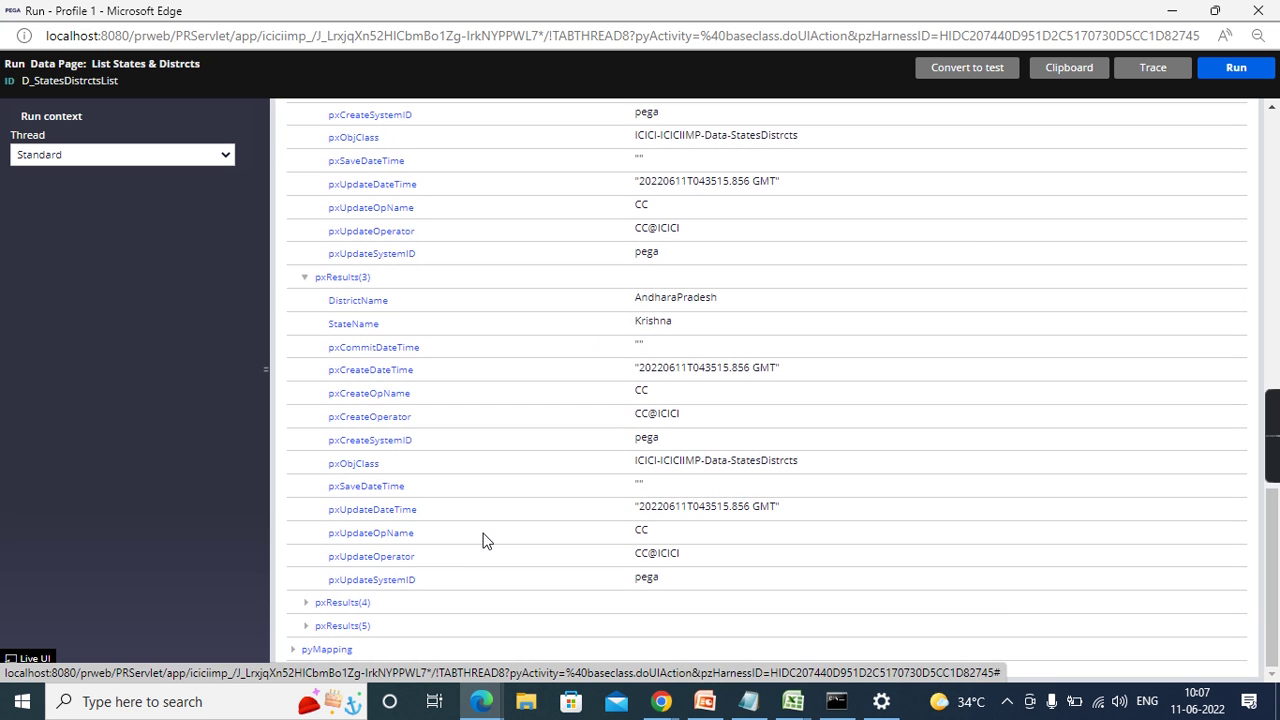
click(1260, 10)
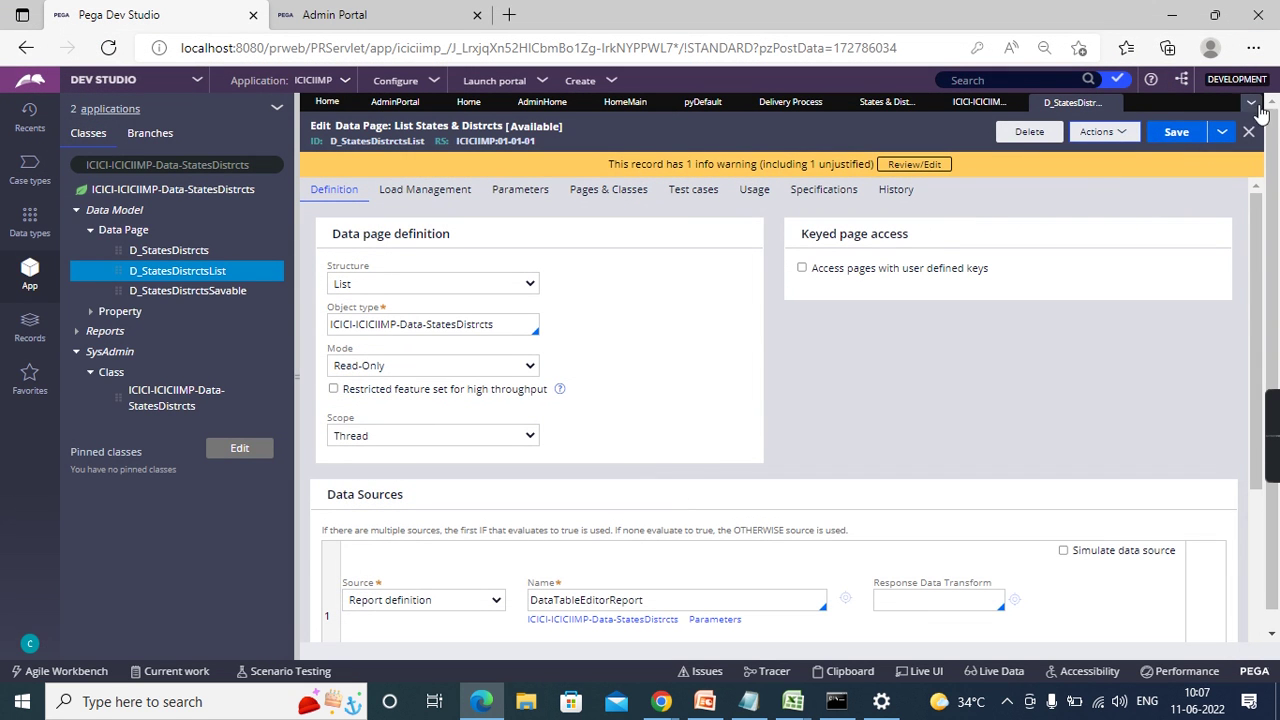
- Close all open rule tabs, confirming the unsaved-work warning
click(1251, 103)
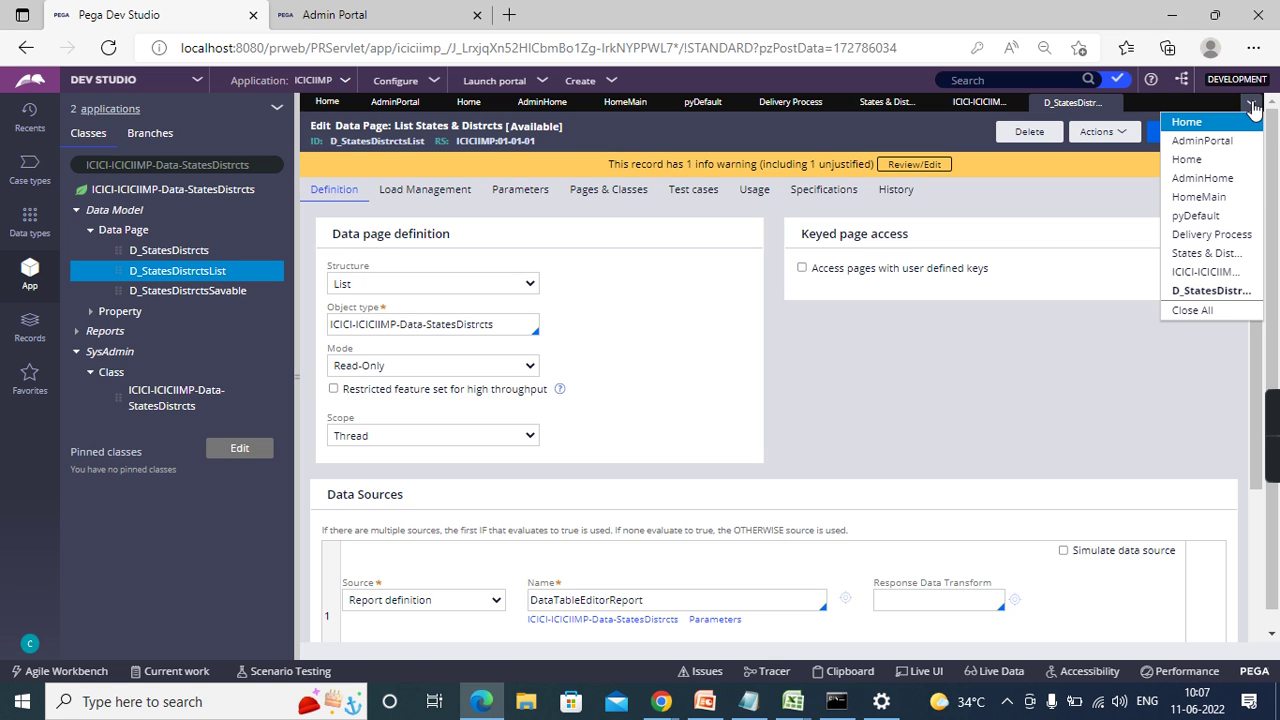
click(1177, 313)
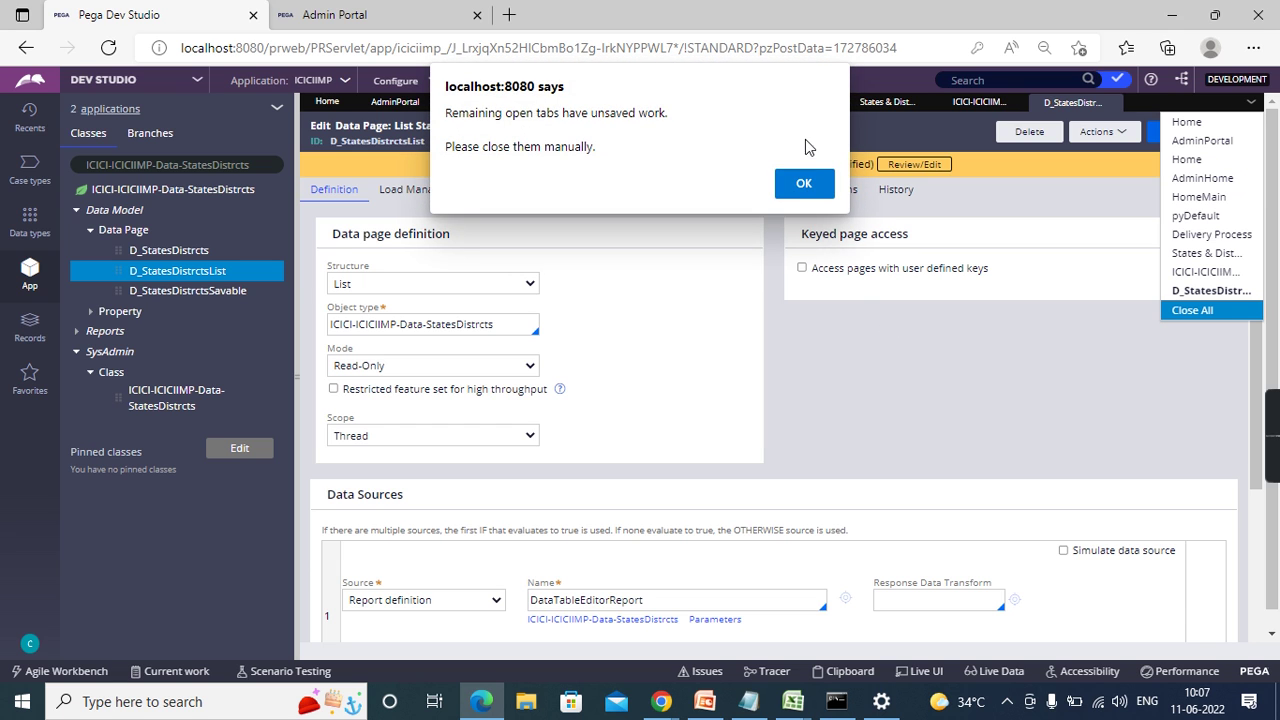
click(802, 187)
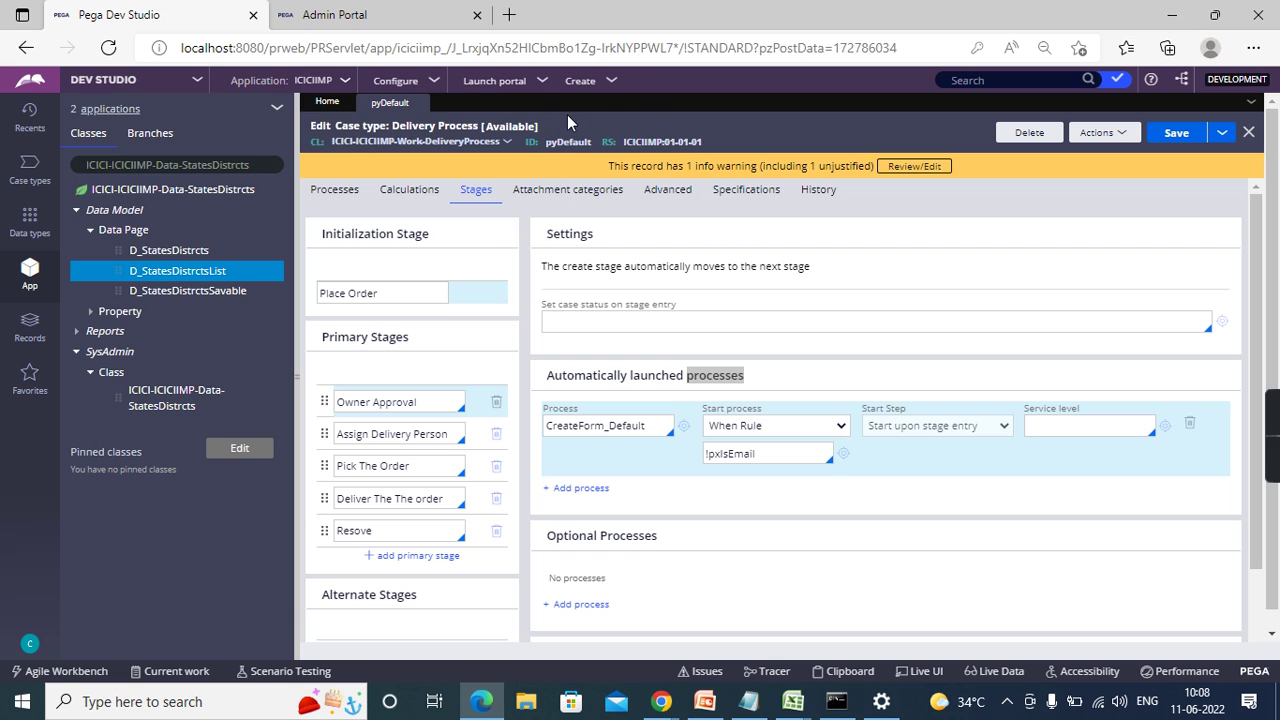
click(189, 82)
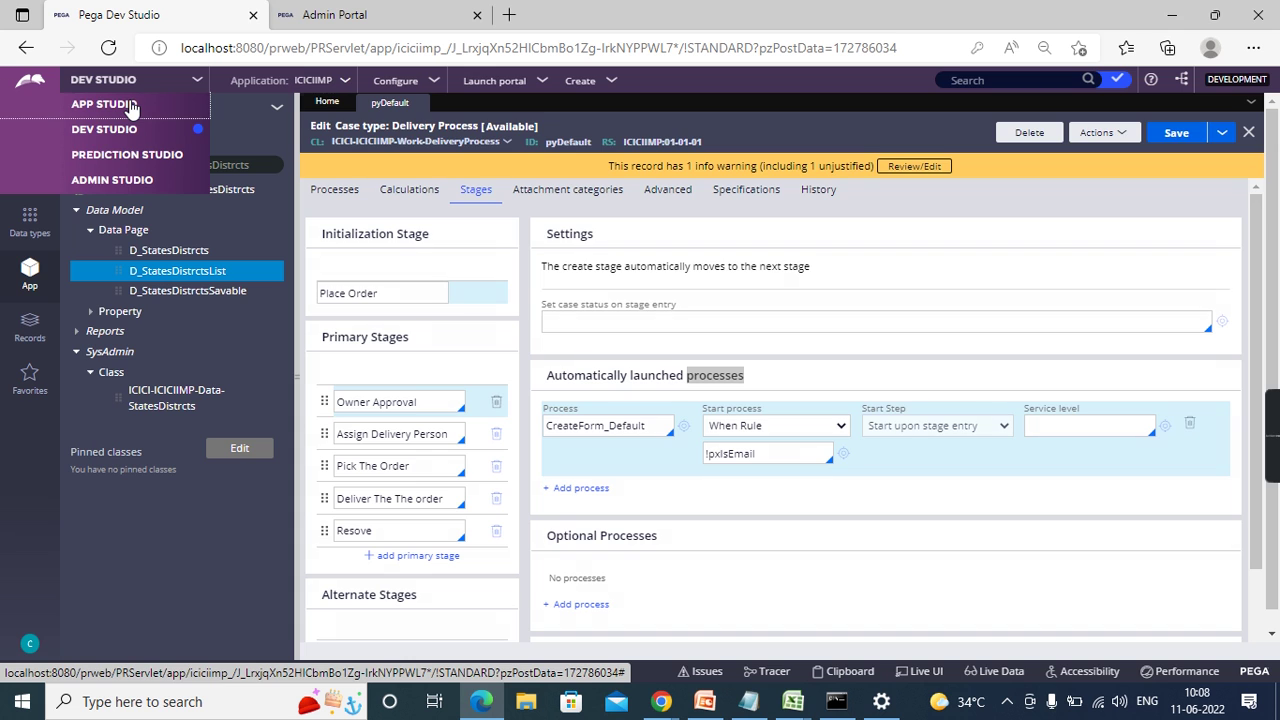
- Switch to App Studio and list the application's case types from the Overview page
click(103, 104)
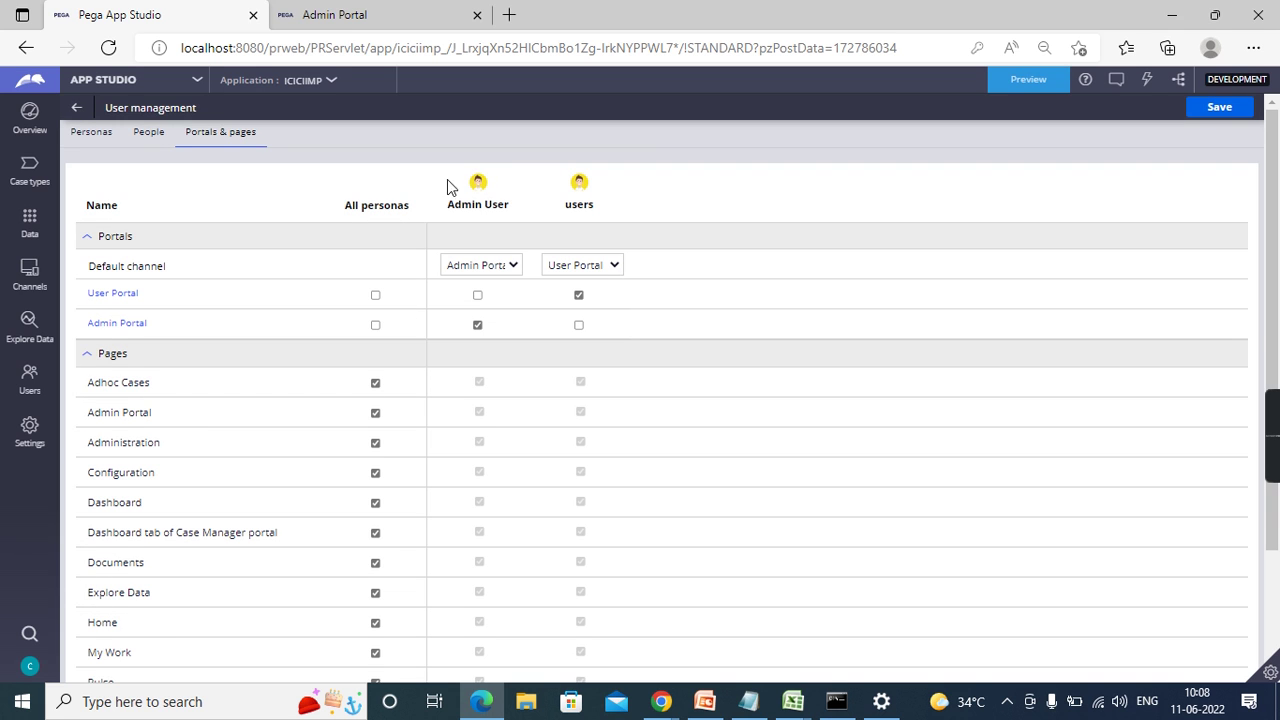
click(30, 117)
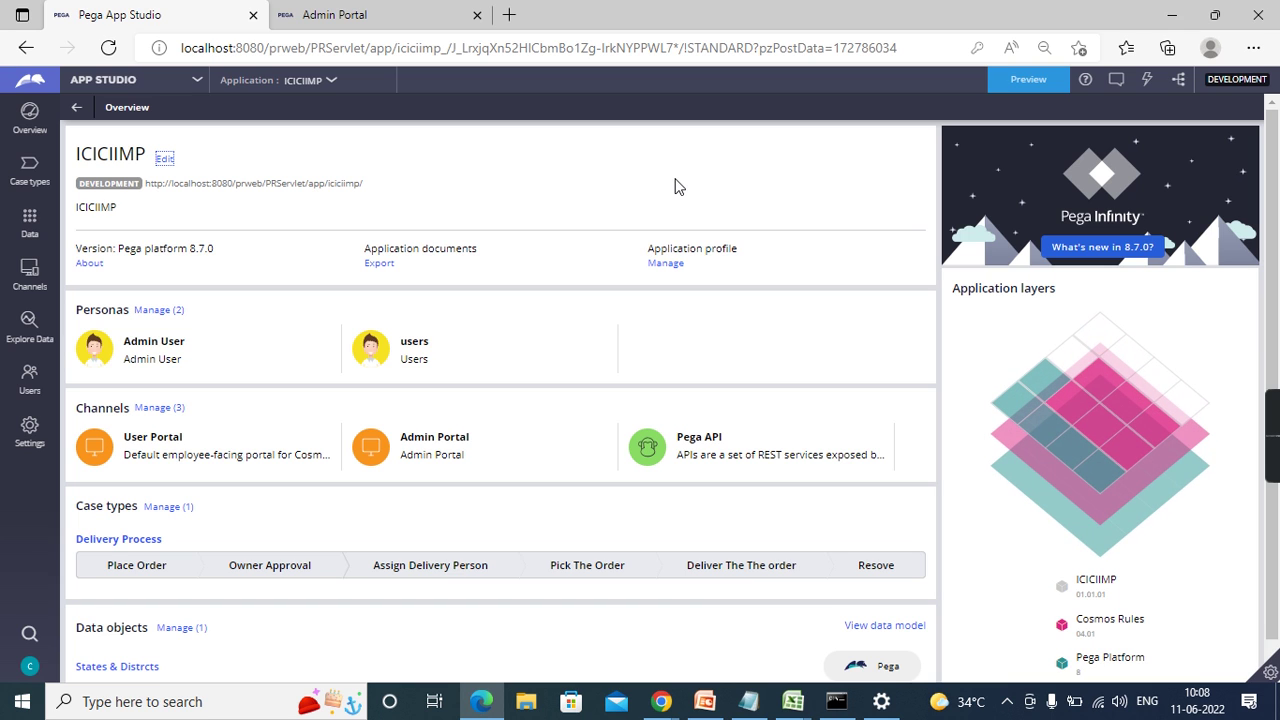
scroll(597, 349, down, 1)
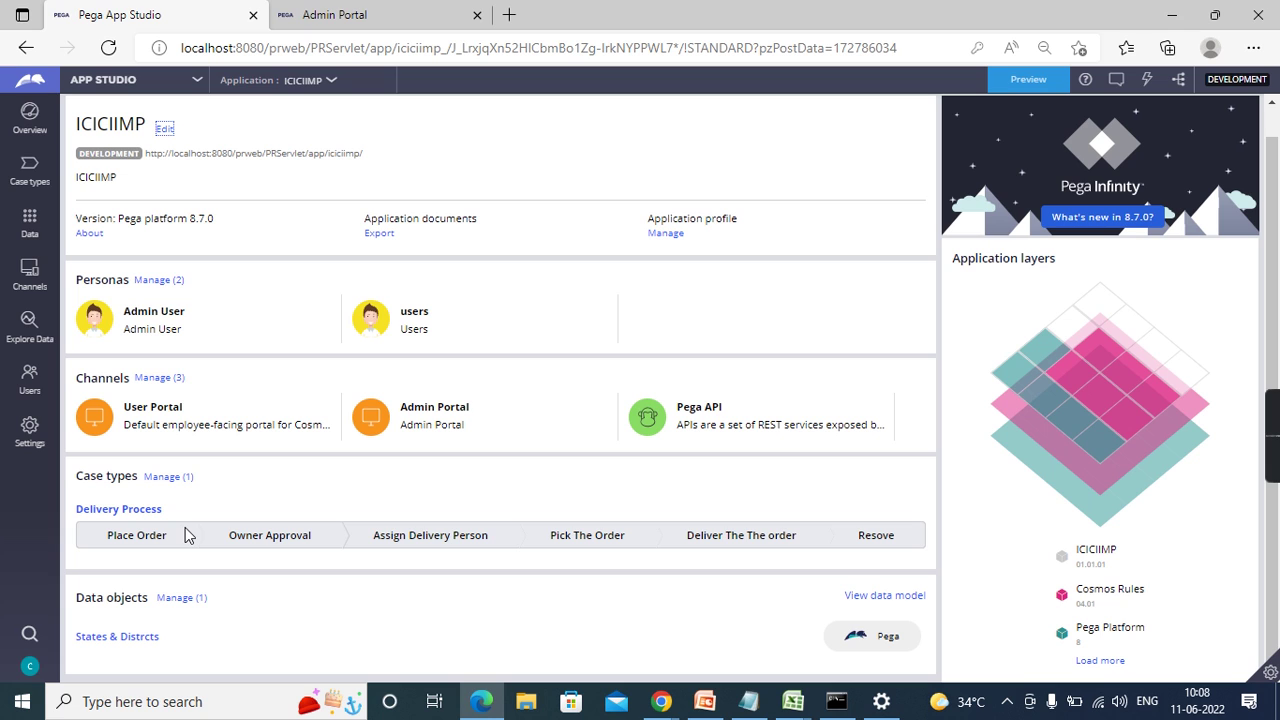
click(166, 479)
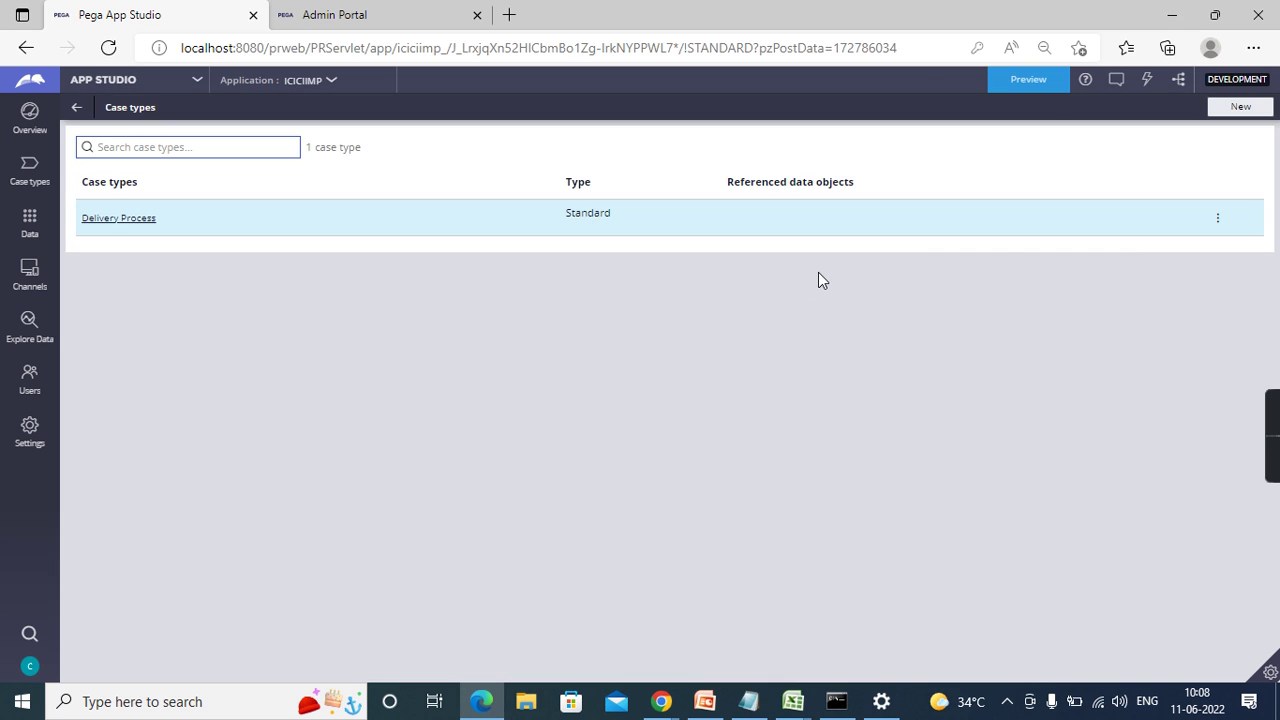
click(1221, 223)
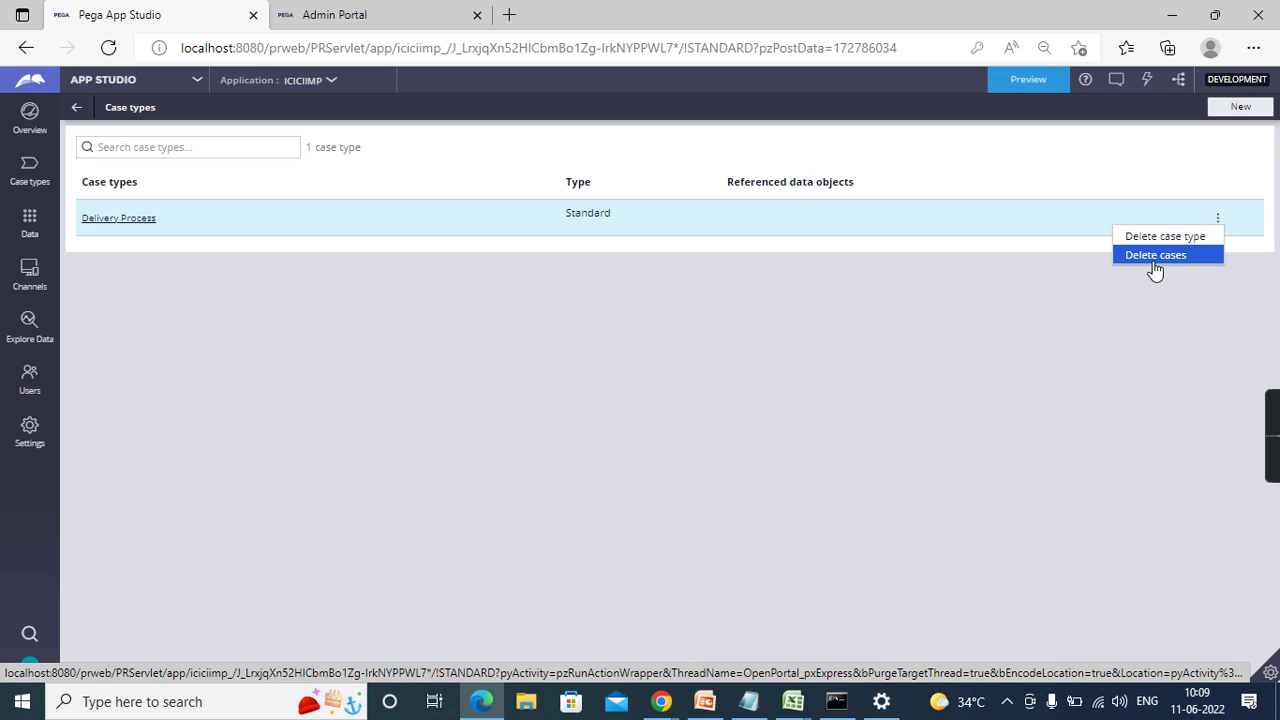
click(957, 366)
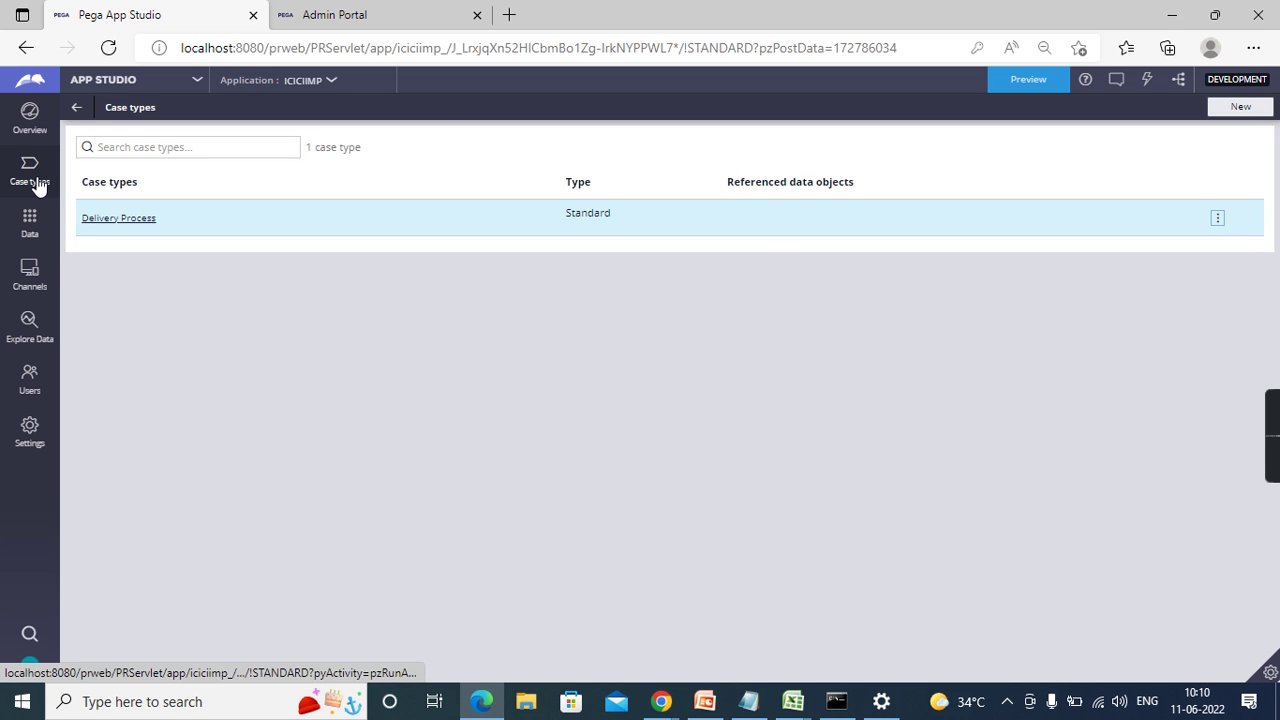
click(78, 107)
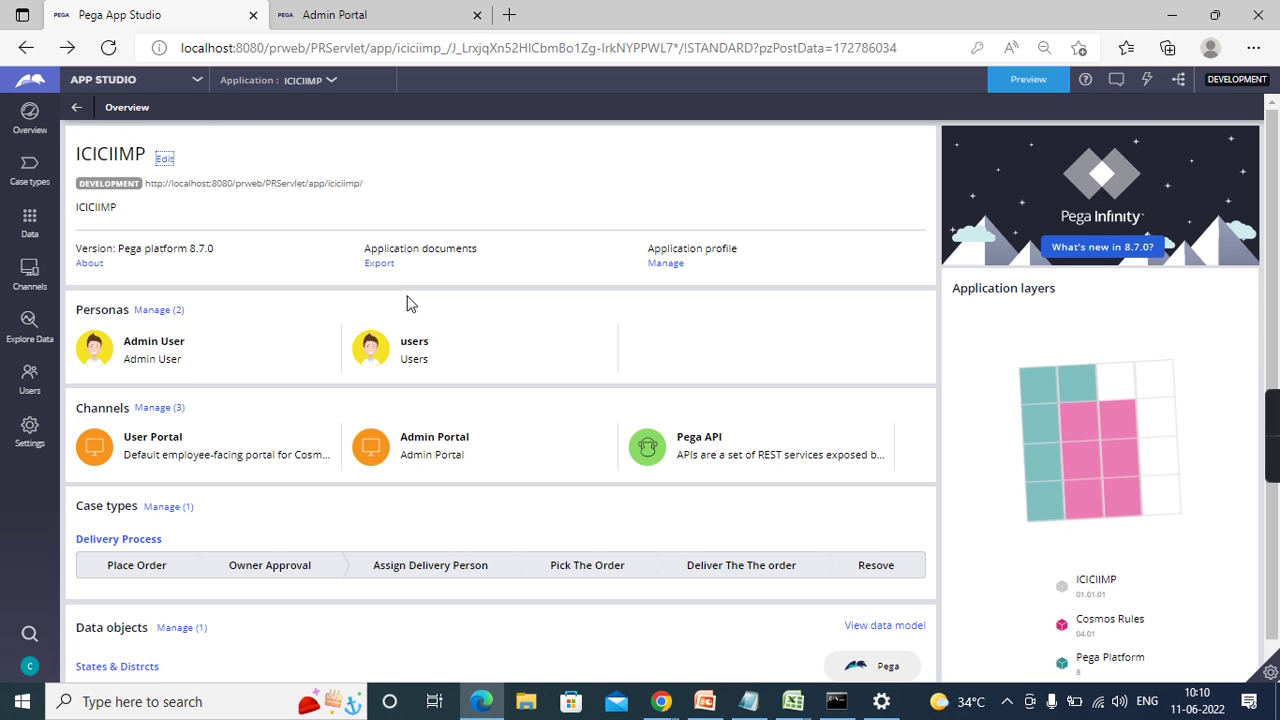
- Review the App Studio overview, then bring up the Admin Portal home page
scroll(443, 452, down, 1)
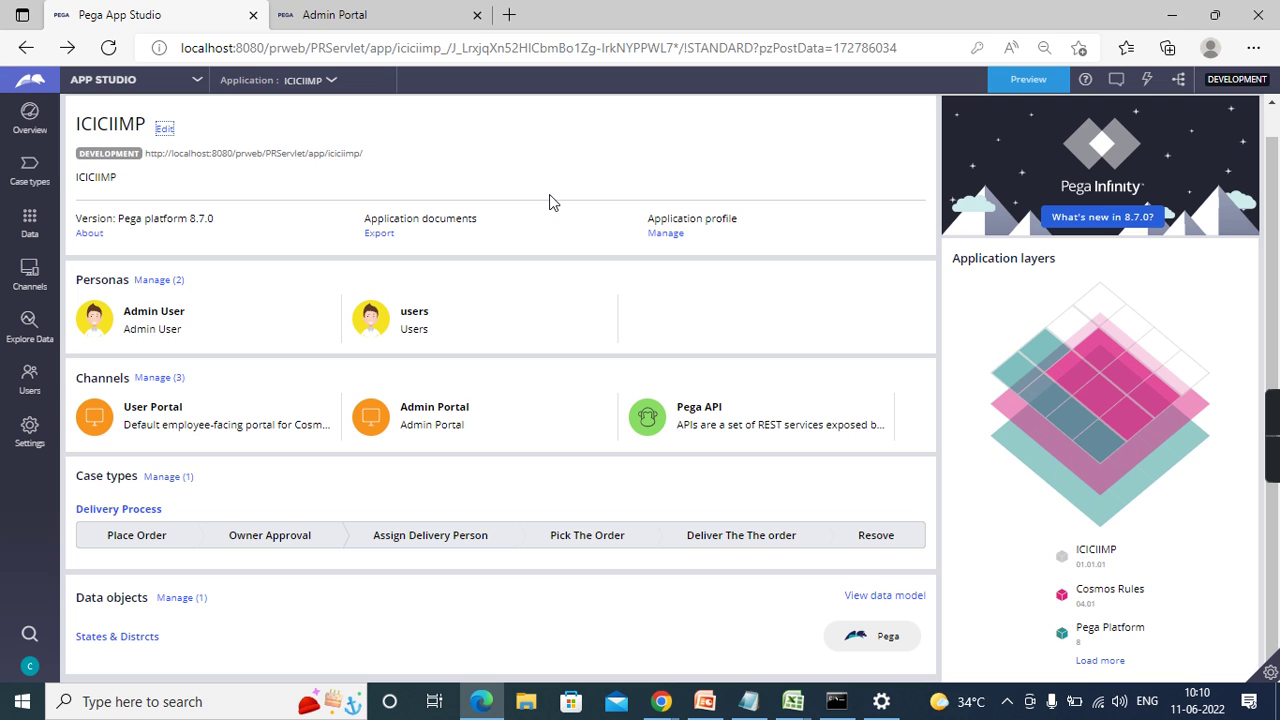
click(374, 12)
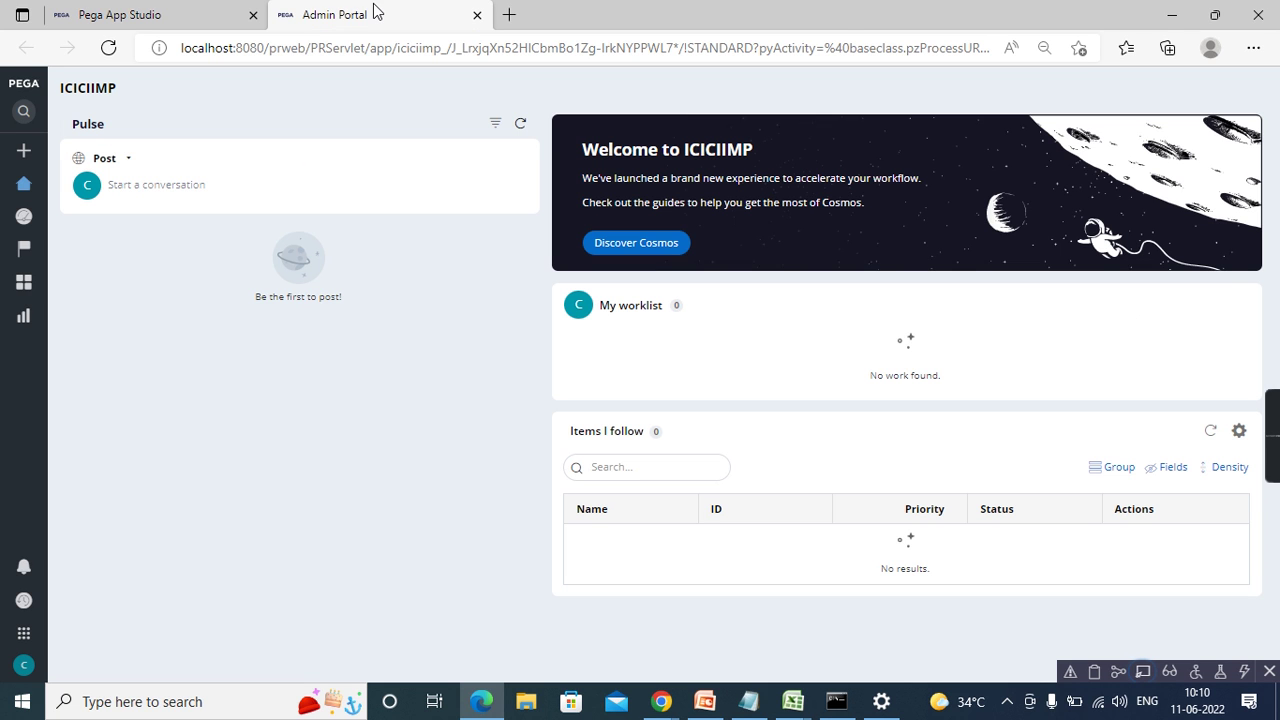